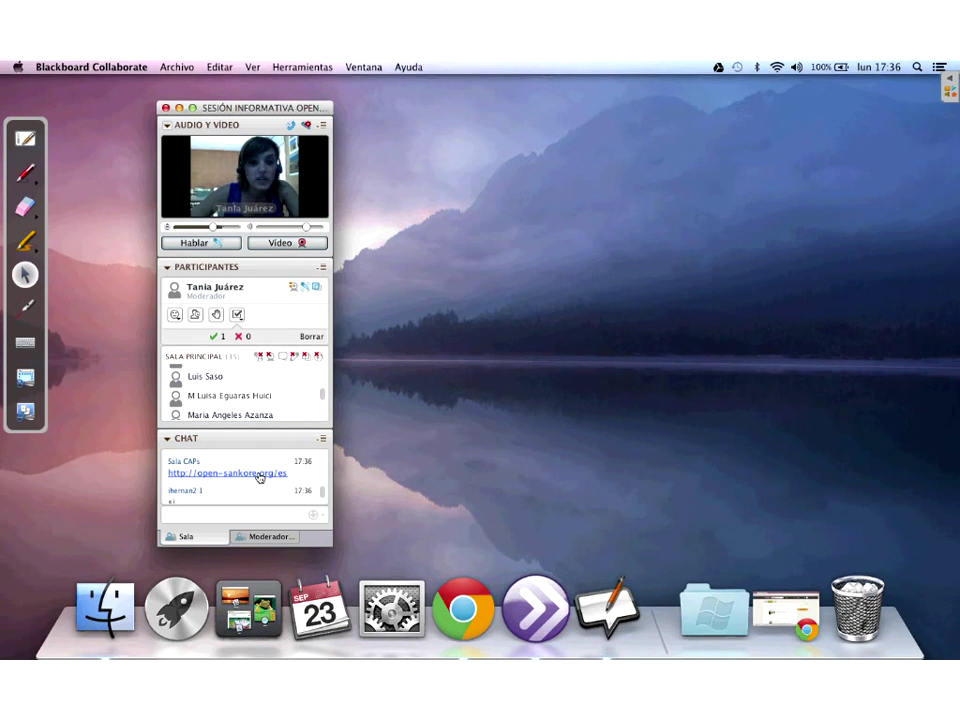
# Step: Open the open-sankore.org/es link from the session chat and change the website's language to French
pyautogui.click(260, 474)
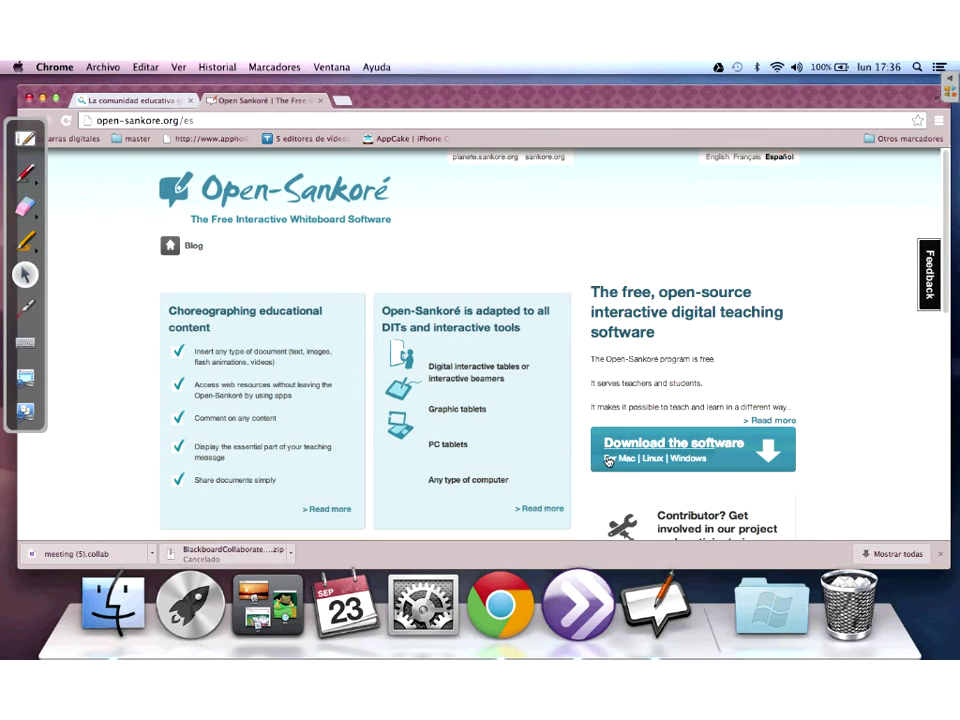
pyautogui.click(745, 160)
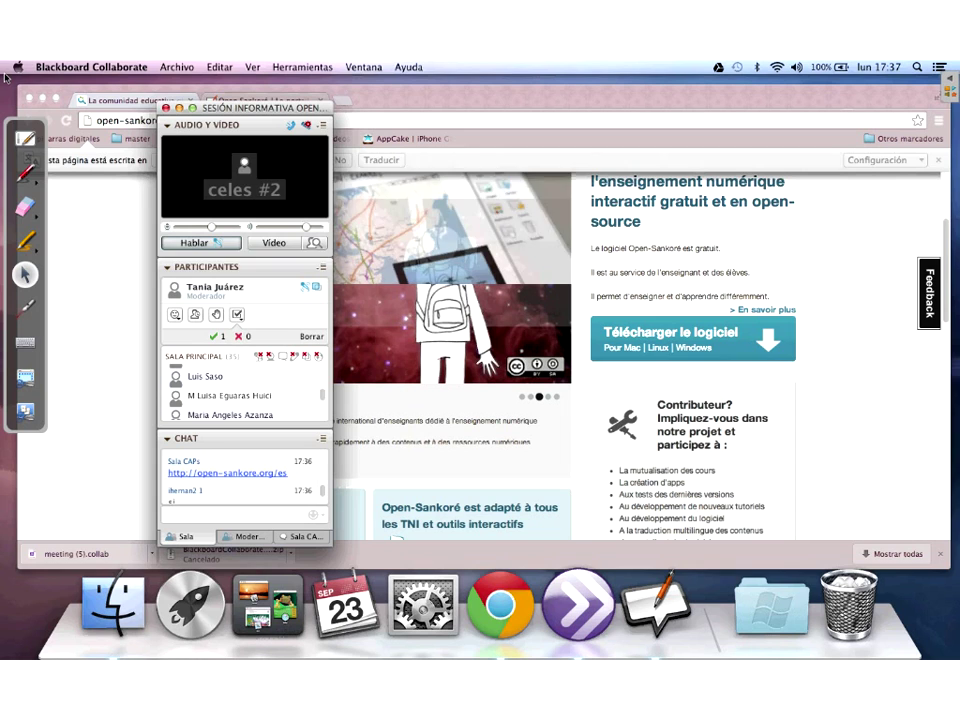
pyautogui.click(838, 261)
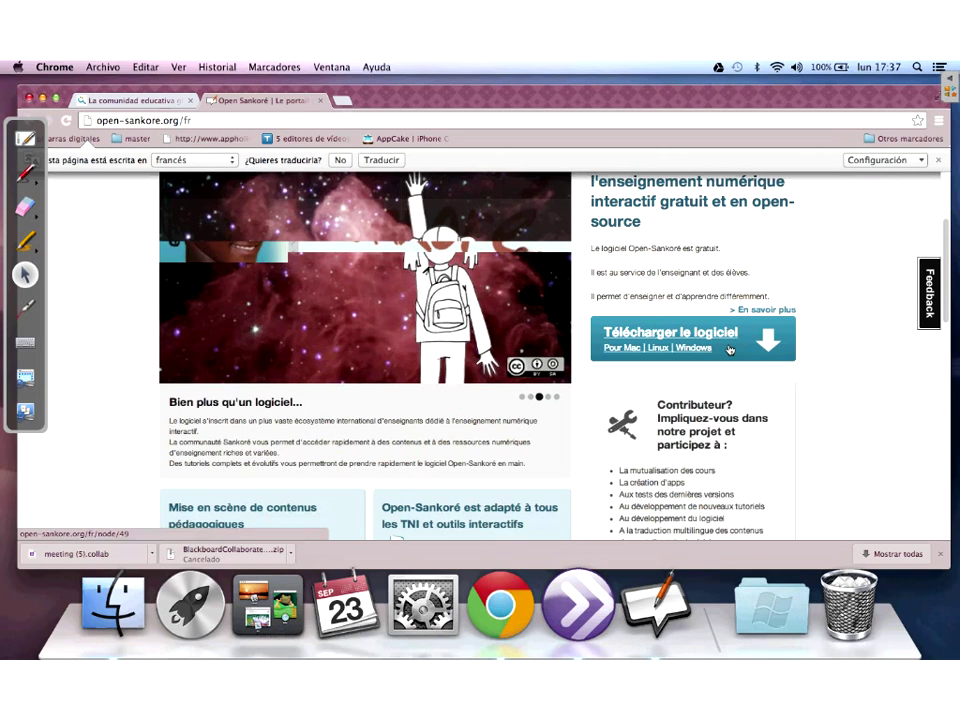
# Step: Go to the Open-Sankoré software downloads page, skipping the download form
pyautogui.click(730, 350)
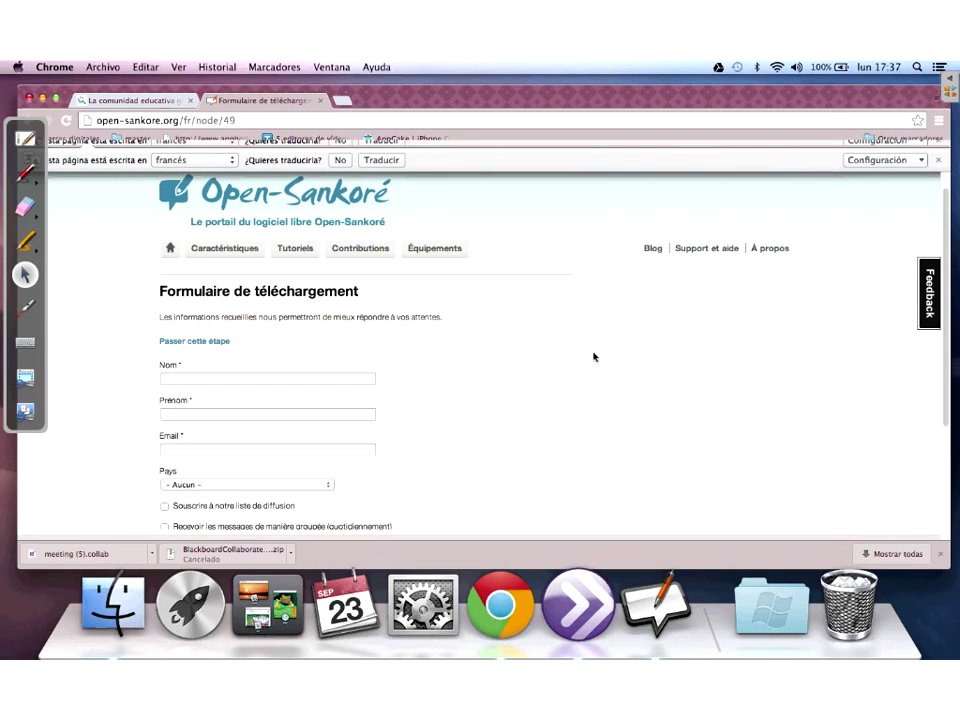
pyautogui.scroll(-1, 593, 357)
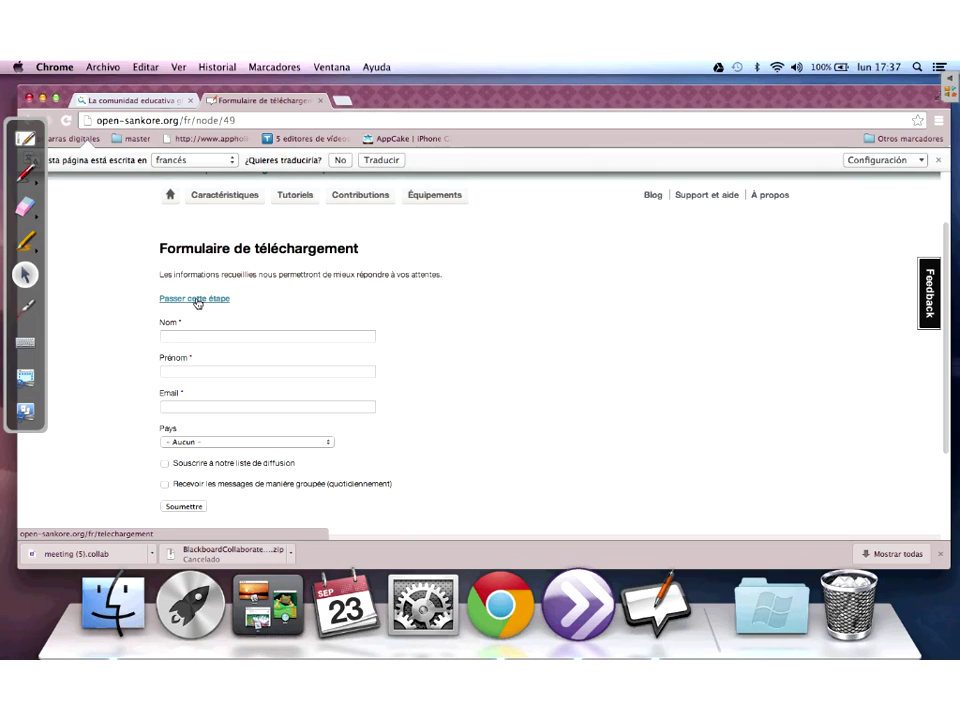
pyautogui.click(197, 300)
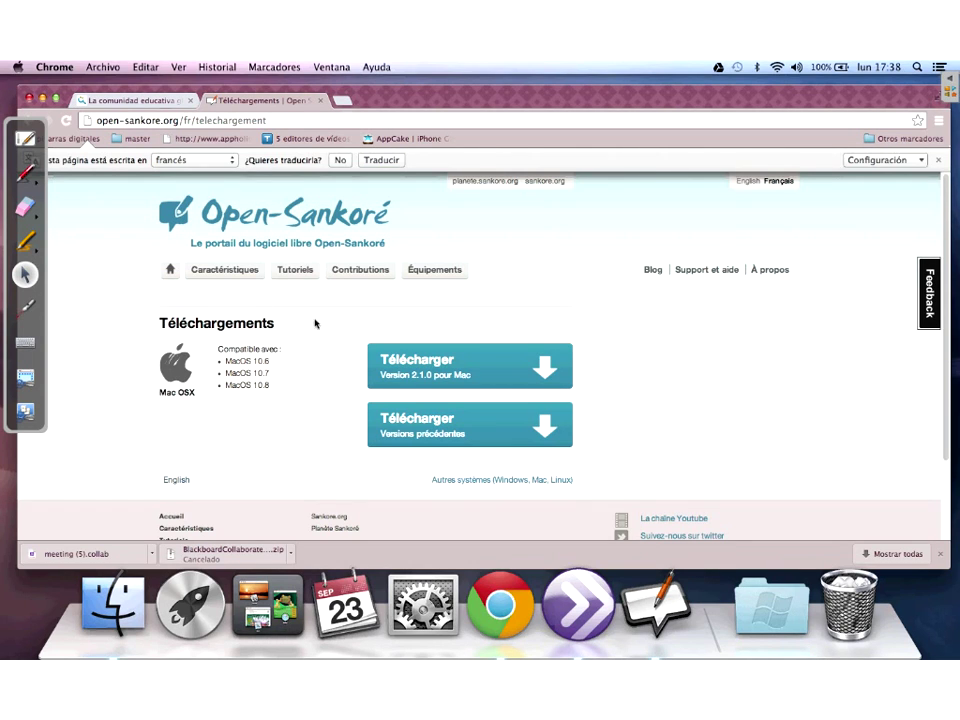
# Step: Put the browser away, switch to Open-Sankoré and display its whiteboard
pyautogui.click(43, 99)
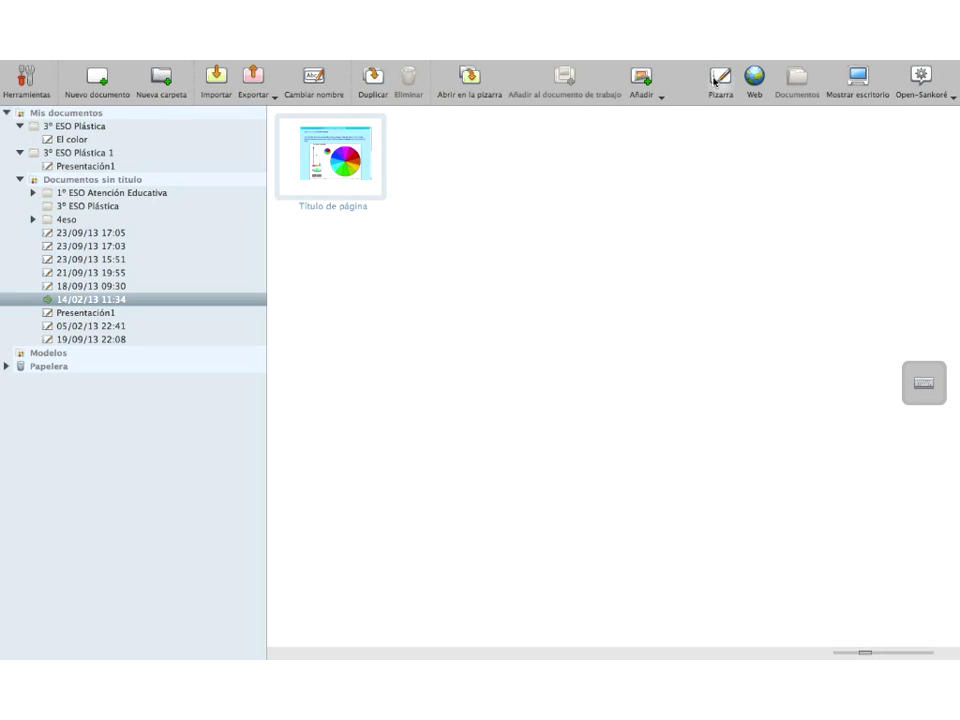
pyautogui.click(716, 79)
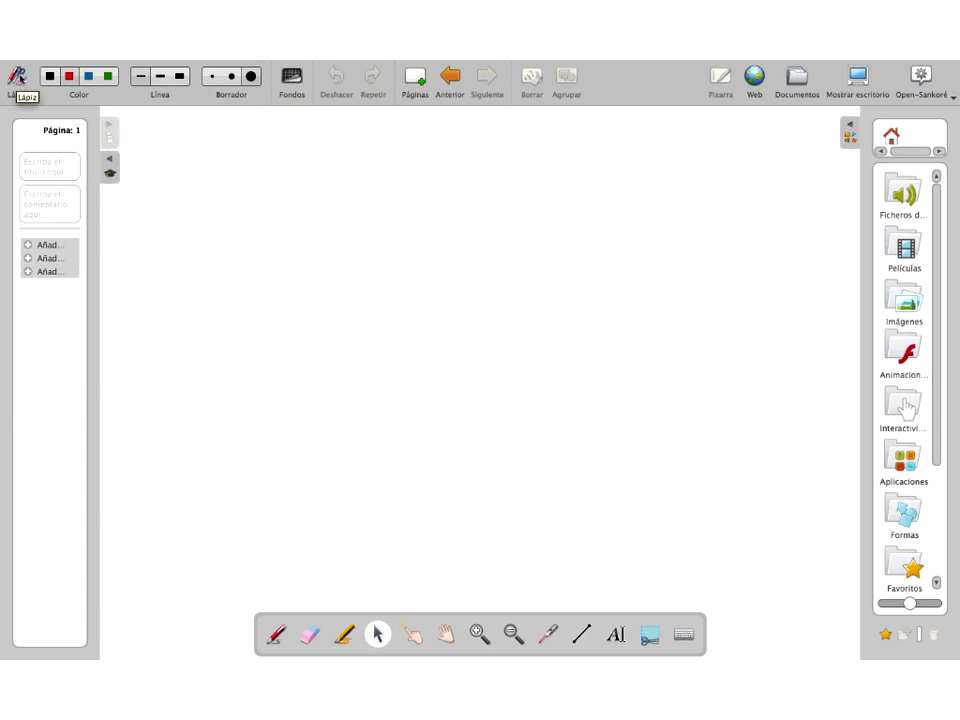
# Step: Hide and show the floating drawing tool palette several times, leaving it hidden
pyautogui.click(17, 76)
pyautogui.click(17, 77)
pyautogui.click(18, 78)
pyautogui.click(18, 78)
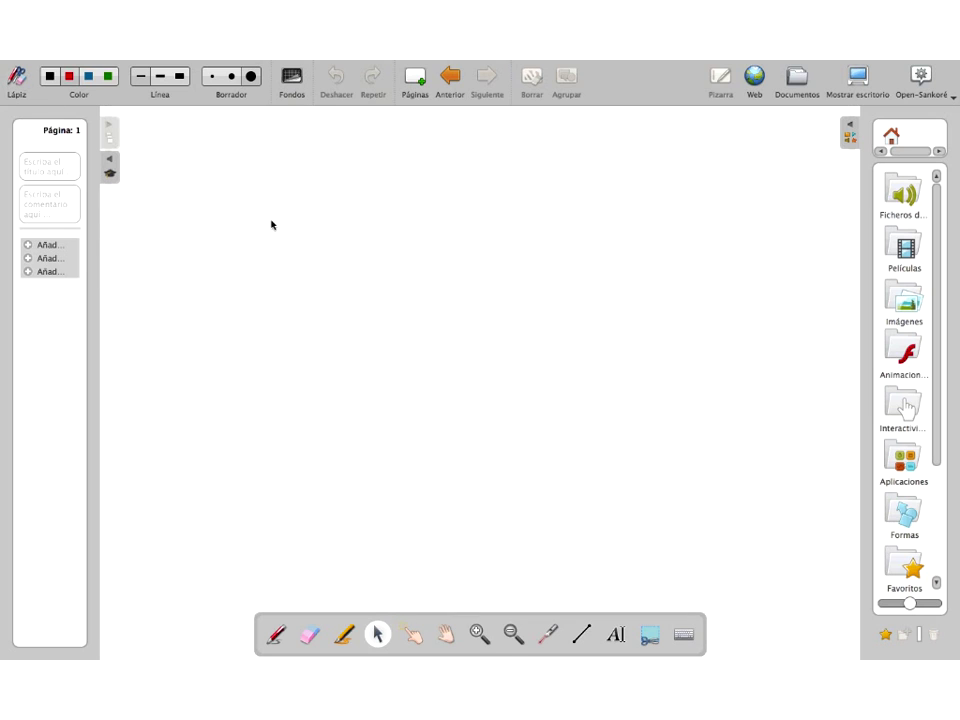
pyautogui.click(19, 82)
pyautogui.click(19, 82)
pyautogui.click(22, 87)
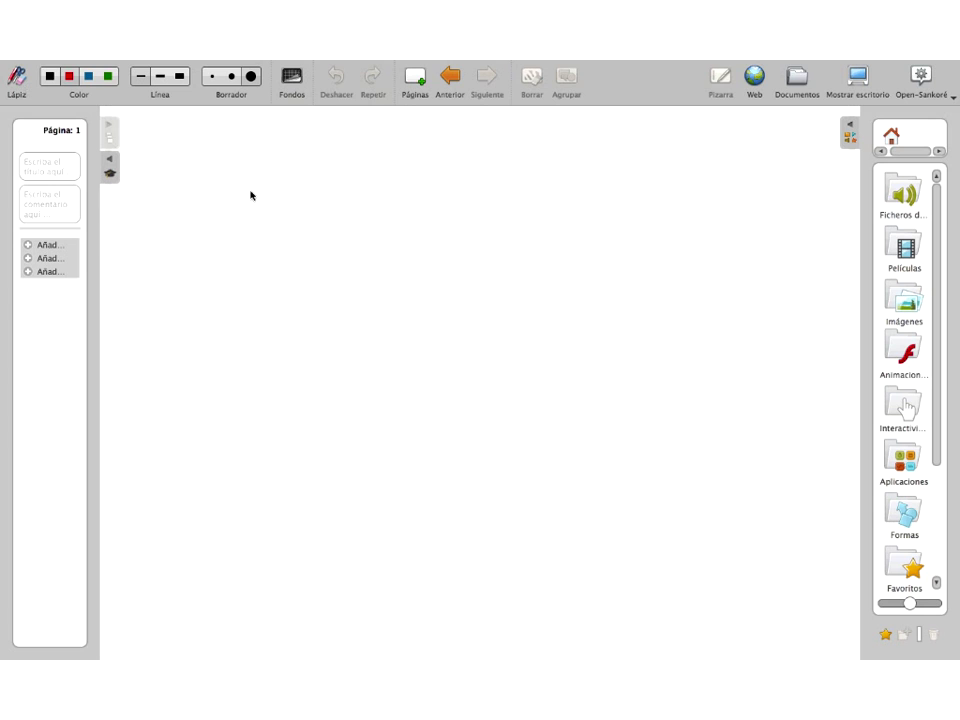
# Step: Collapse and expand the page information panel and the library panel, leaving both collapsed
pyautogui.click(110, 162)
pyautogui.click(8, 163)
pyautogui.click(112, 163)
pyautogui.click(9, 163)
pyautogui.click(849, 128)
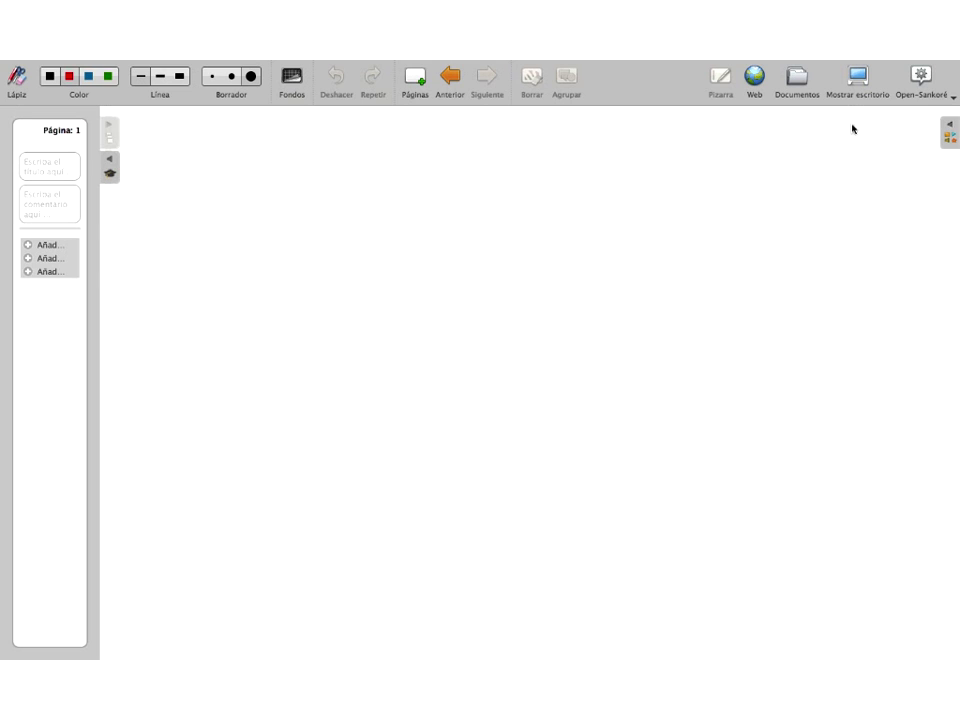
pyautogui.click(950, 133)
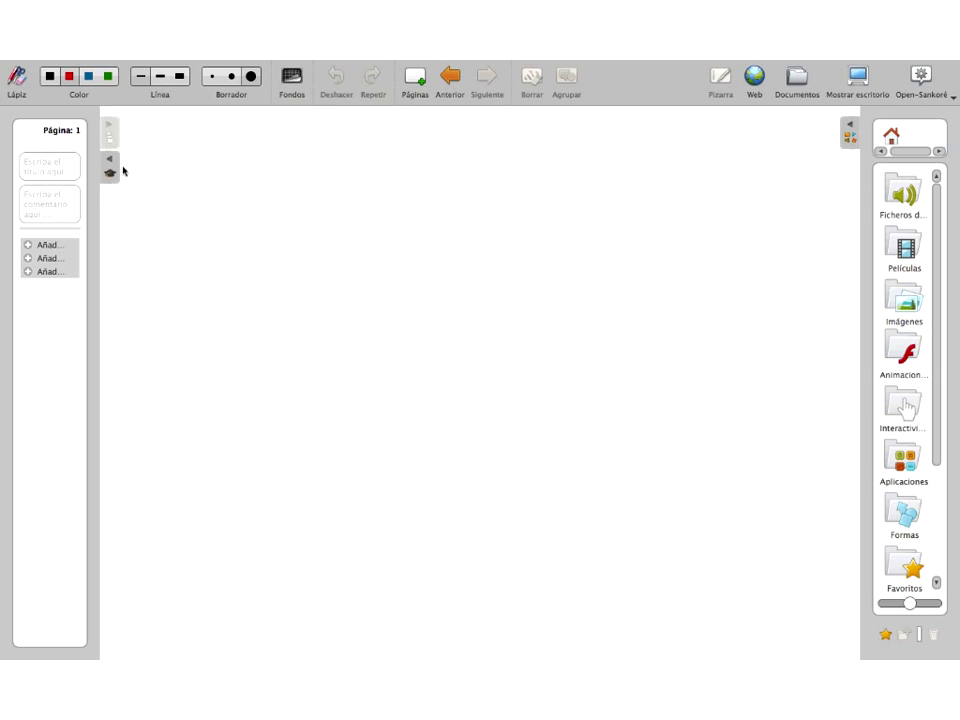
pyautogui.click(112, 161)
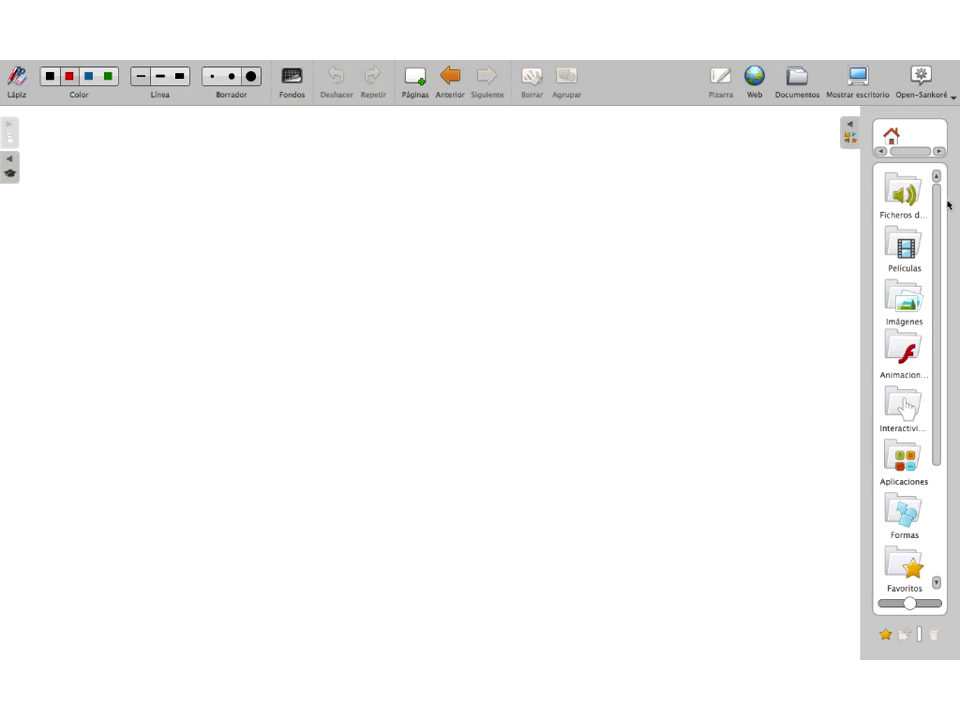
pyautogui.click(849, 130)
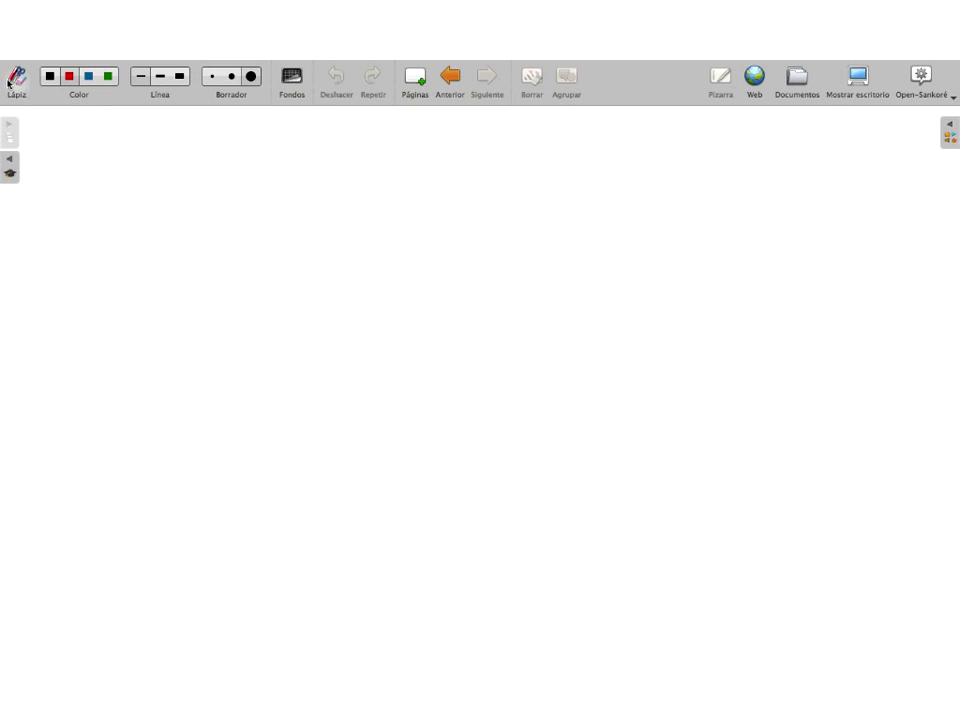
# Step: Show the drawing tool palette and add a text box reading "El color" in the upper part of the page
pyautogui.click(12, 80)
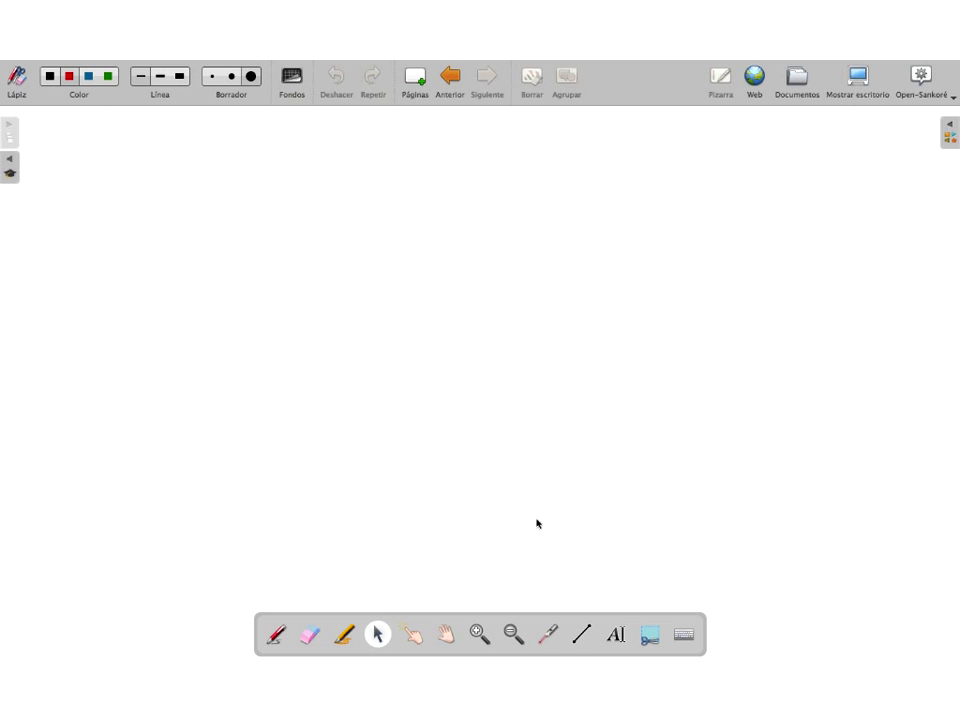
pyautogui.click(616, 634)
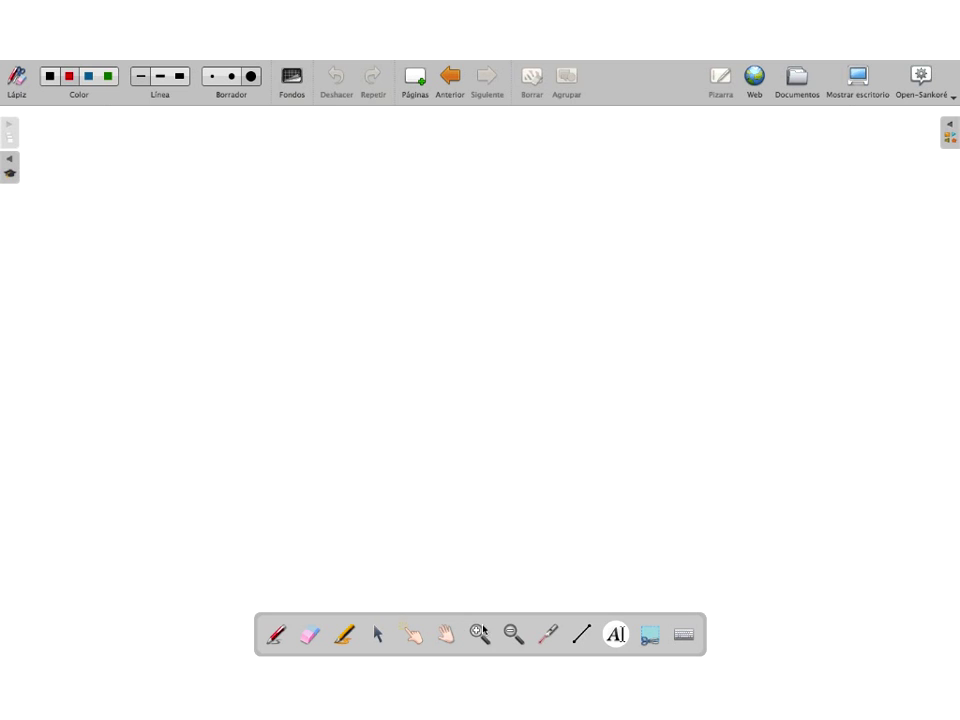
pyautogui.click(217, 245)
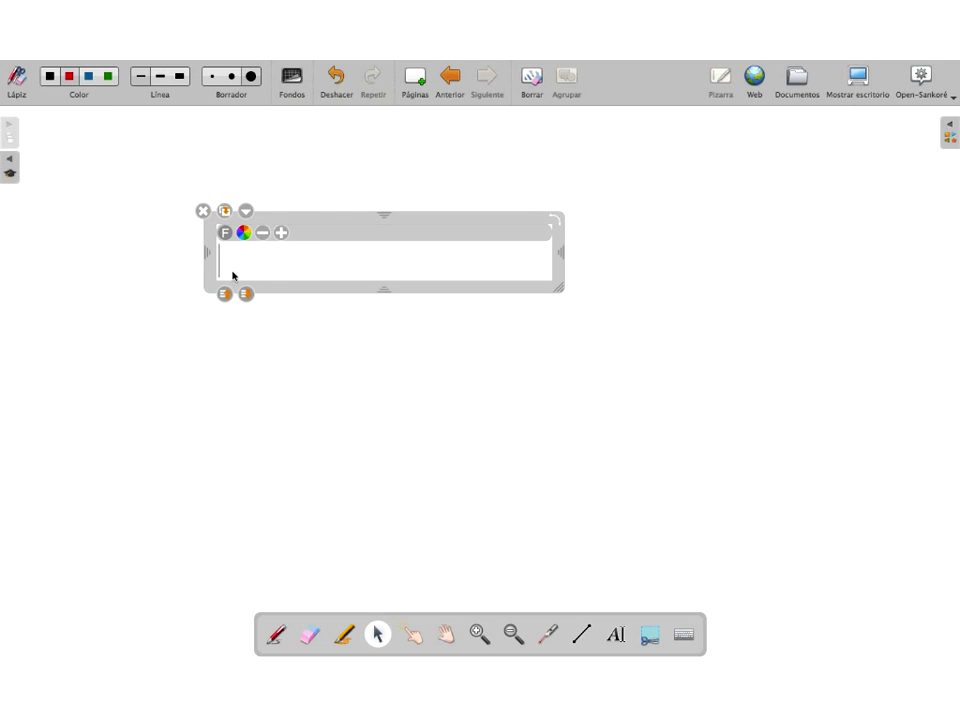
pyautogui.write('El color')
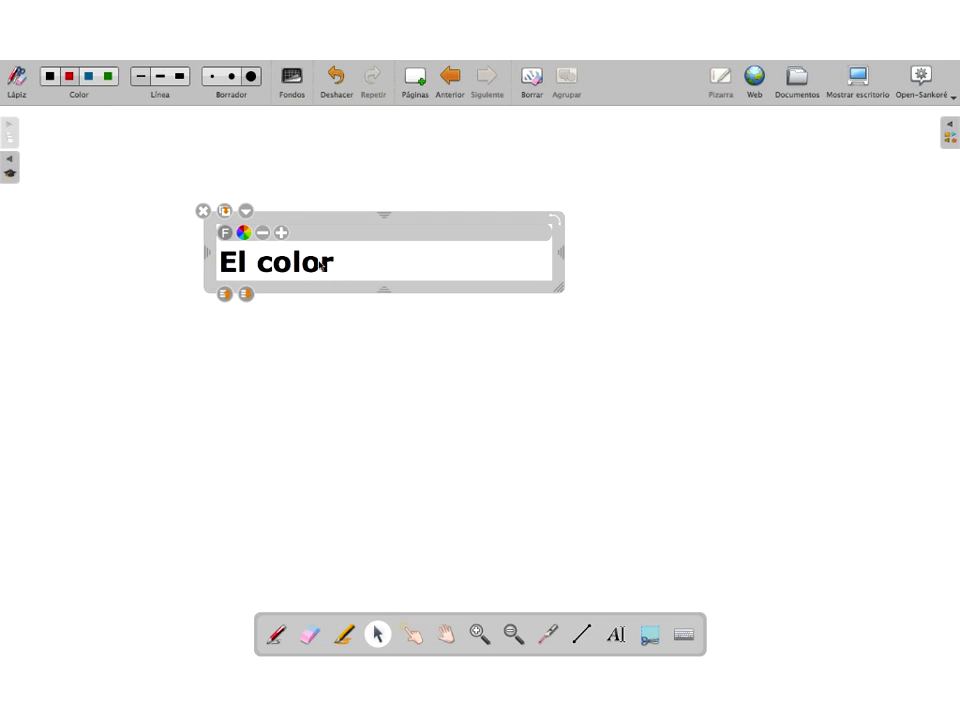
# Step: Preview fonts such as Times New Roman, Verdana, Script cole and Alphonetic for the "El color" text
pyautogui.click(226, 236)
pyautogui.press('Up')
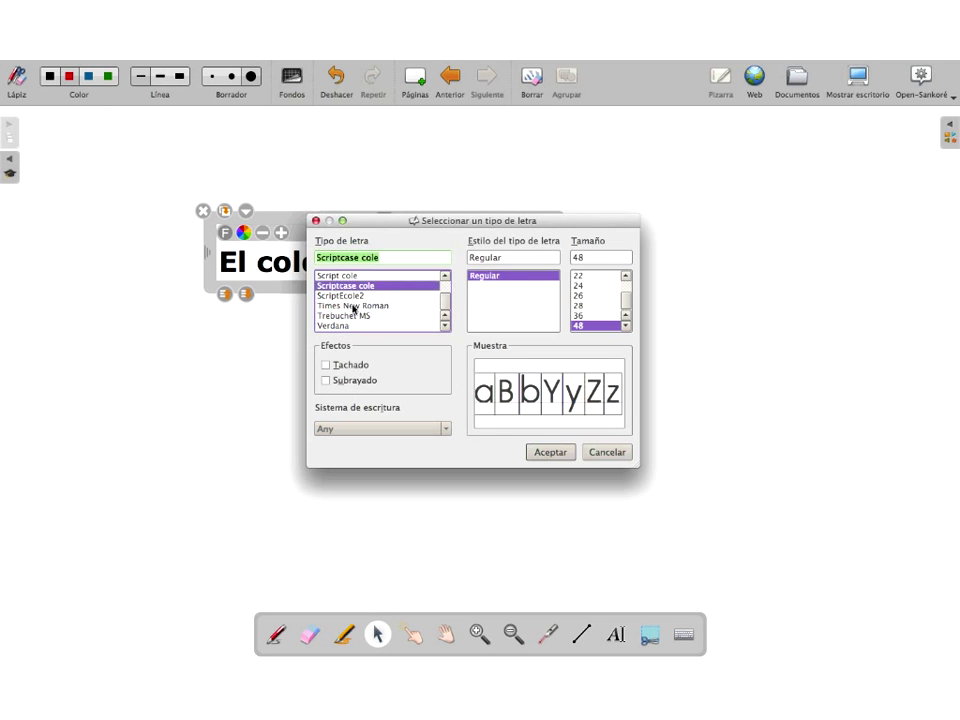
pyautogui.click(383, 306)
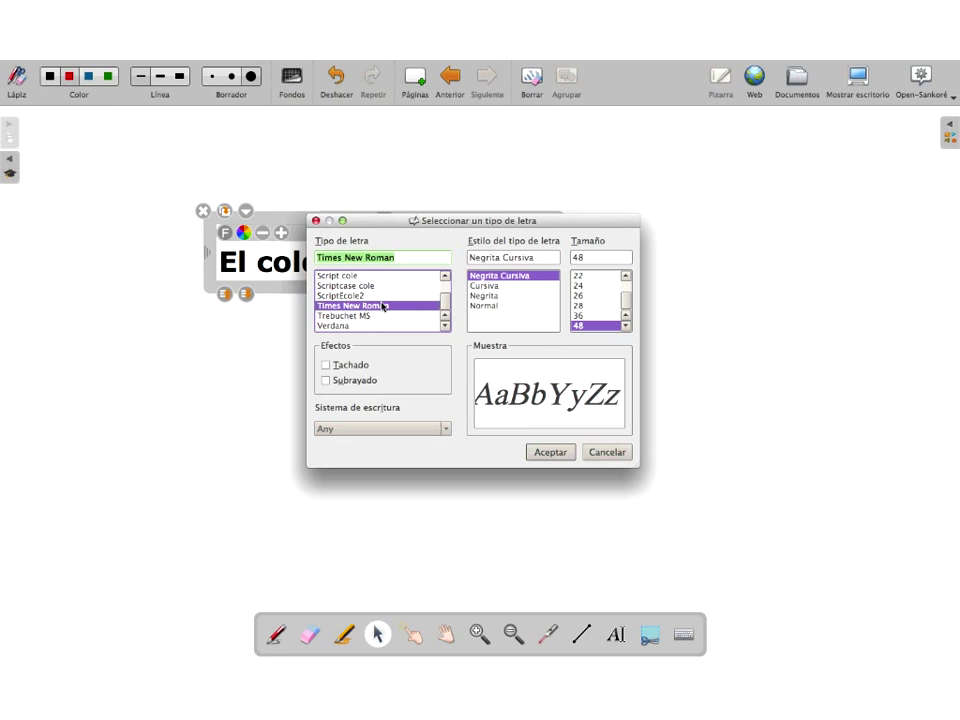
pyautogui.press('Down')
pyautogui.press('Down')
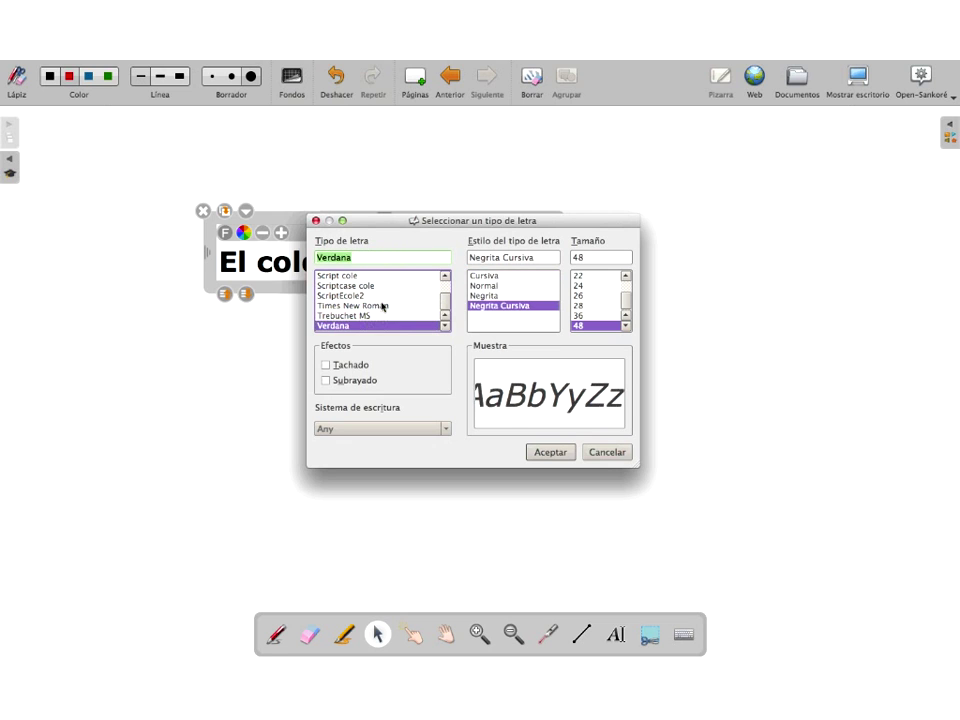
pyautogui.press('Up')
pyautogui.press('Up')
pyautogui.press('Up')
pyautogui.press('Up')
pyautogui.press('Up')
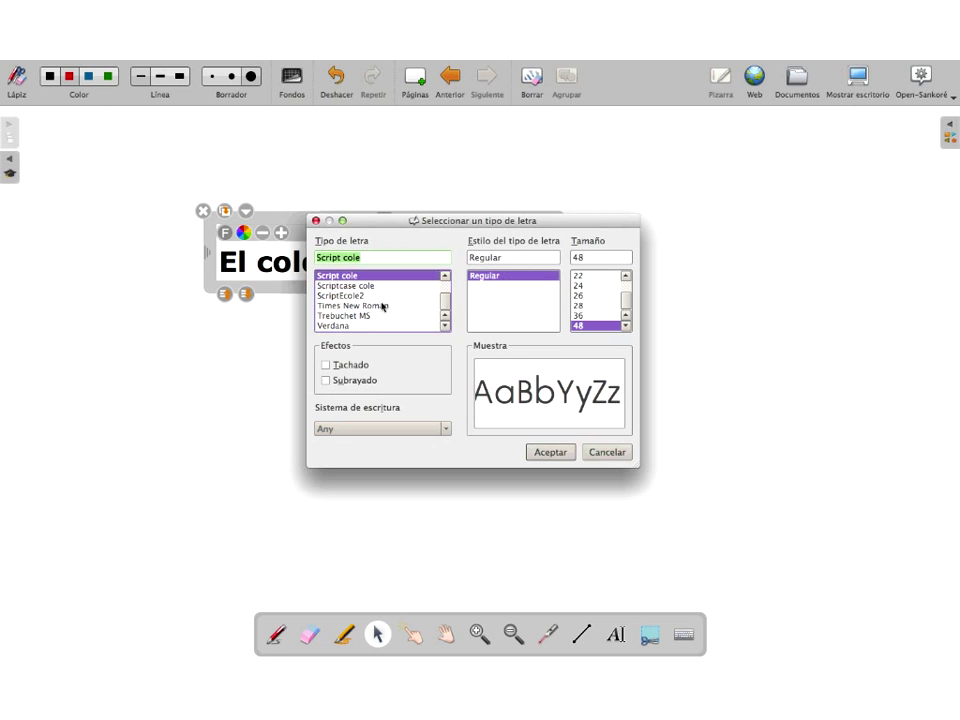
pyautogui.press('e')
pyautogui.press('Up')
pyautogui.press('Up')
pyautogui.press('Up')
pyautogui.press('Up')
pyautogui.press('Up')
pyautogui.press('Up')
pyautogui.press('Up')
pyautogui.press('Up')
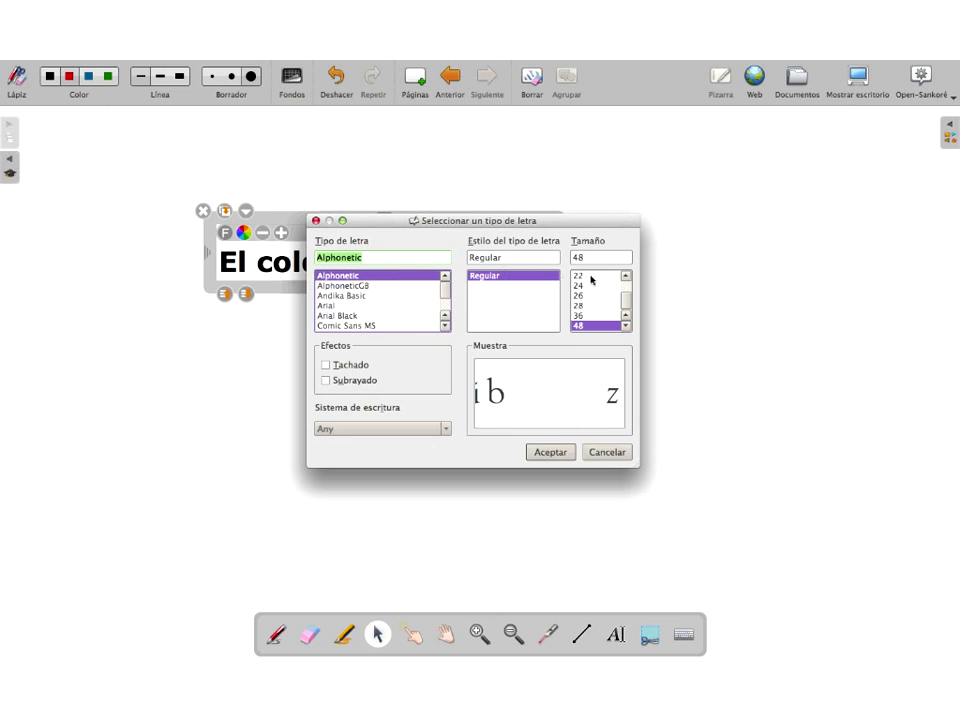
# Step: Switch the strikethrough and underline font effects on and back off
pyautogui.click(325, 365)
pyautogui.click(325, 380)
pyautogui.click(325, 365)
pyautogui.click(325, 380)
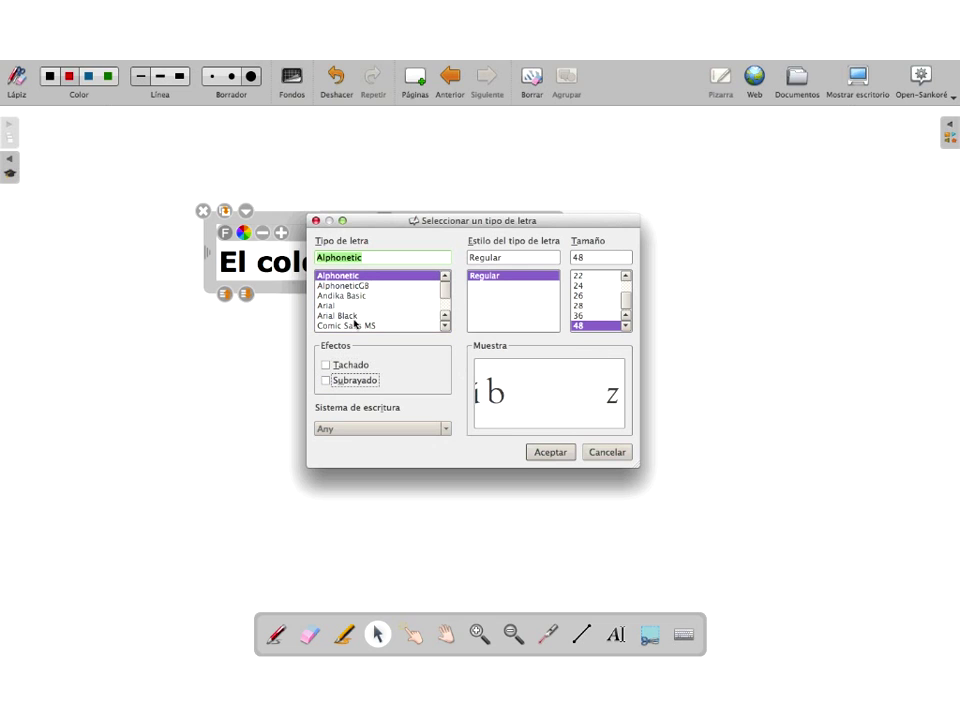
# Step: Try to set the text box's font to Ecolier_court
pyautogui.click(345, 315)
pyautogui.scroll(-5, 349, 315)
pyautogui.click(336, 278)
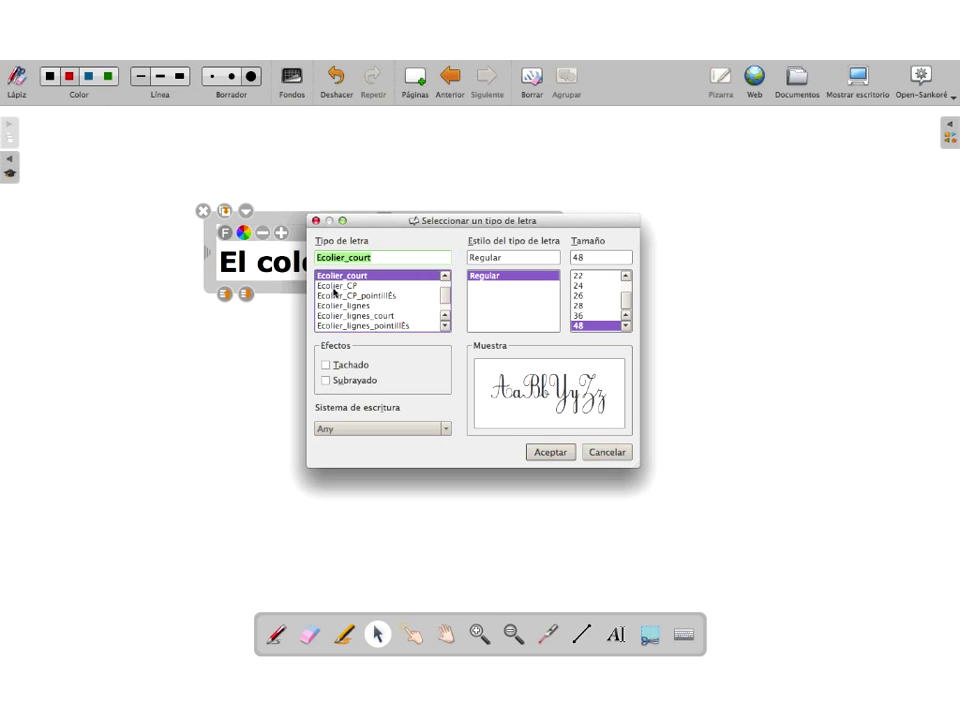
pyautogui.click(556, 454)
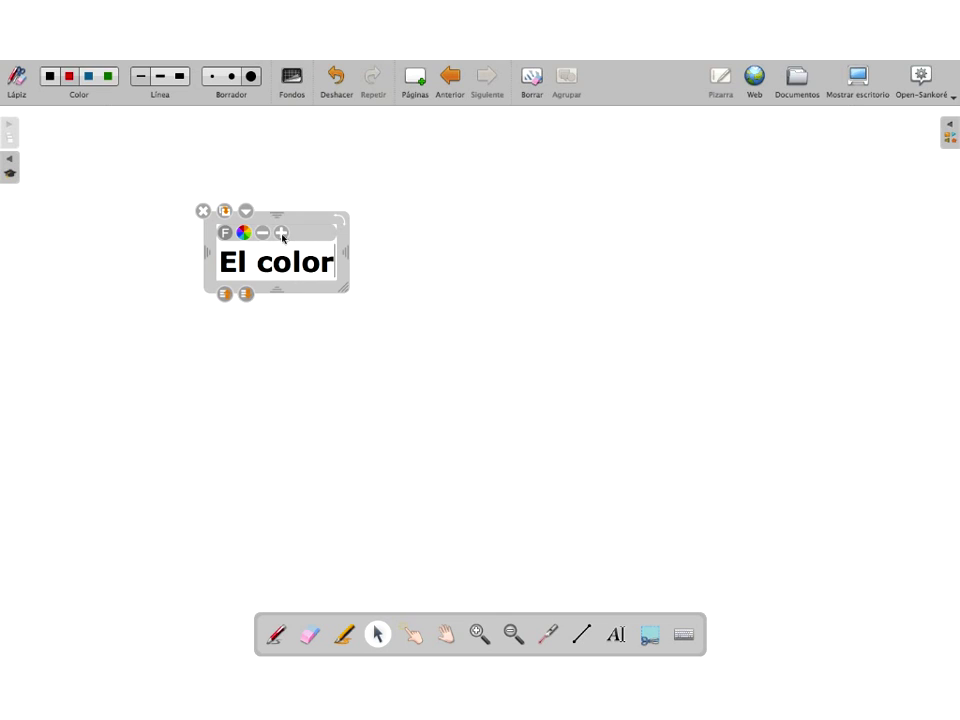
# Step: Select the "El color" text and change its font to Scriptcase cole
pyautogui.click(328, 262)
pyautogui.hotkey('shift', 'Home')
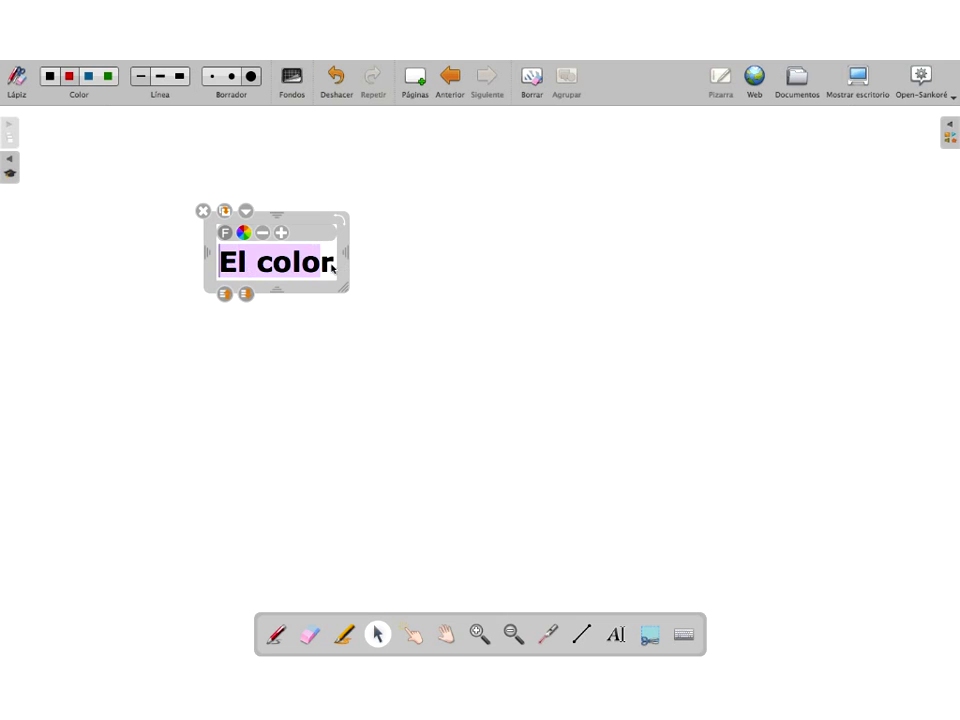
pyautogui.click(225, 232)
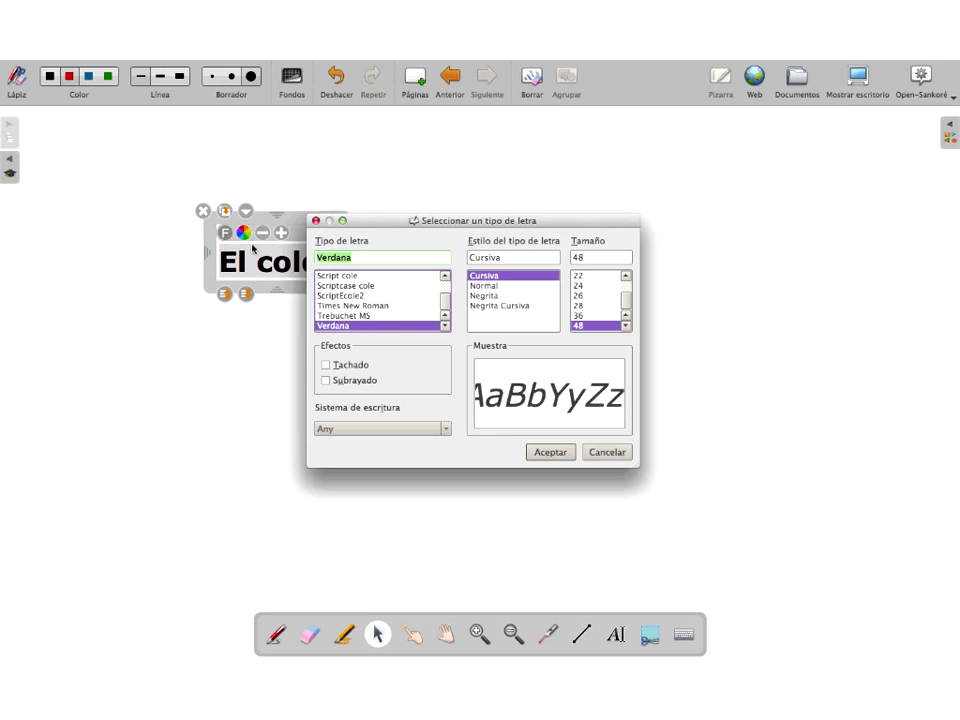
pyautogui.click(350, 315)
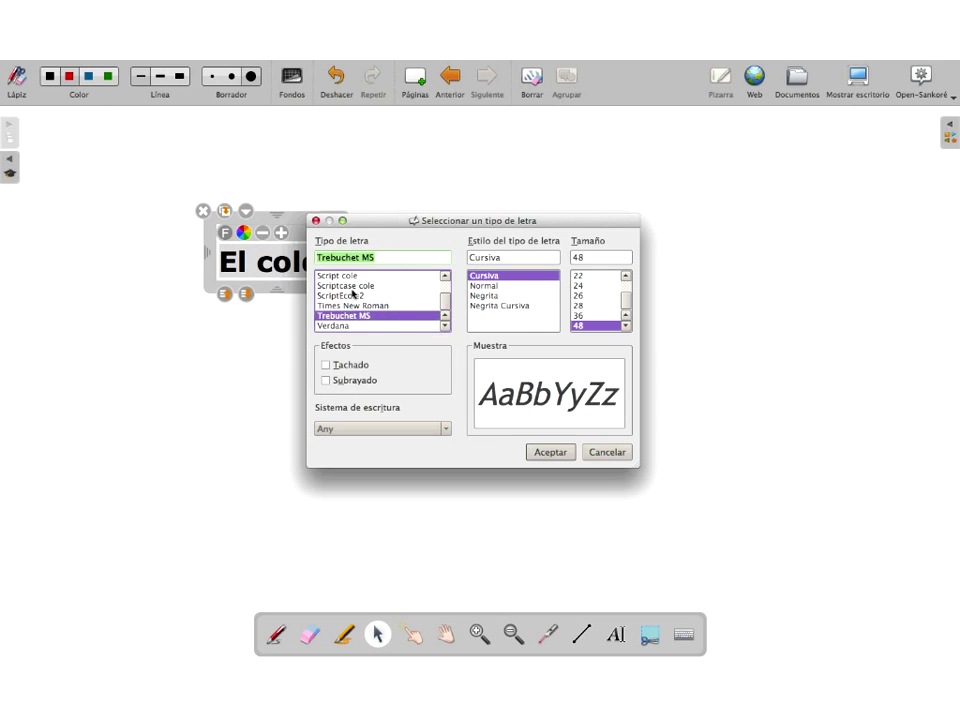
pyautogui.press('Up')
pyautogui.press('Up')
pyautogui.press('Up')
pyautogui.press('Up')
pyautogui.press('Down')
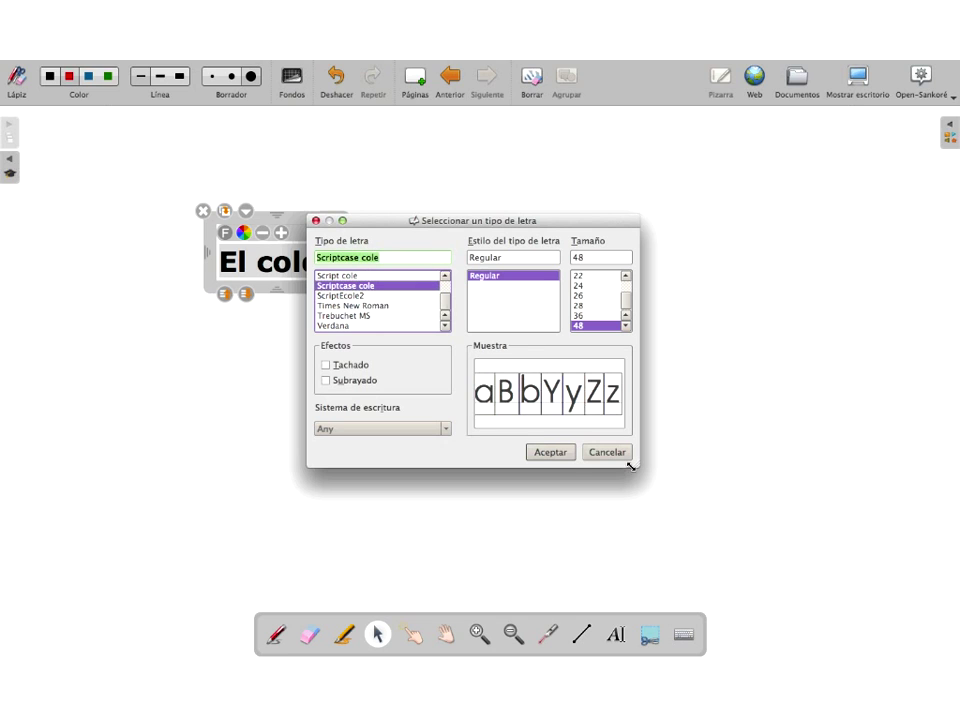
pyautogui.click(548, 452)
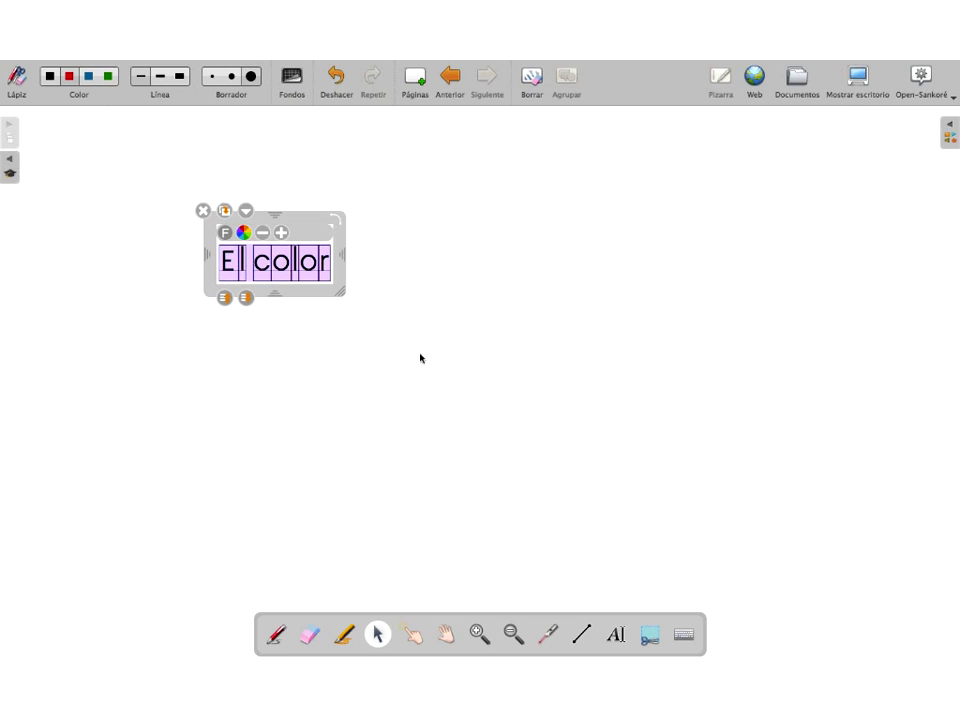
# Step: Enlarge the "El color" text several times and widen its box so the title fits on one line
pyautogui.click(281, 233)
pyautogui.click(281, 234)
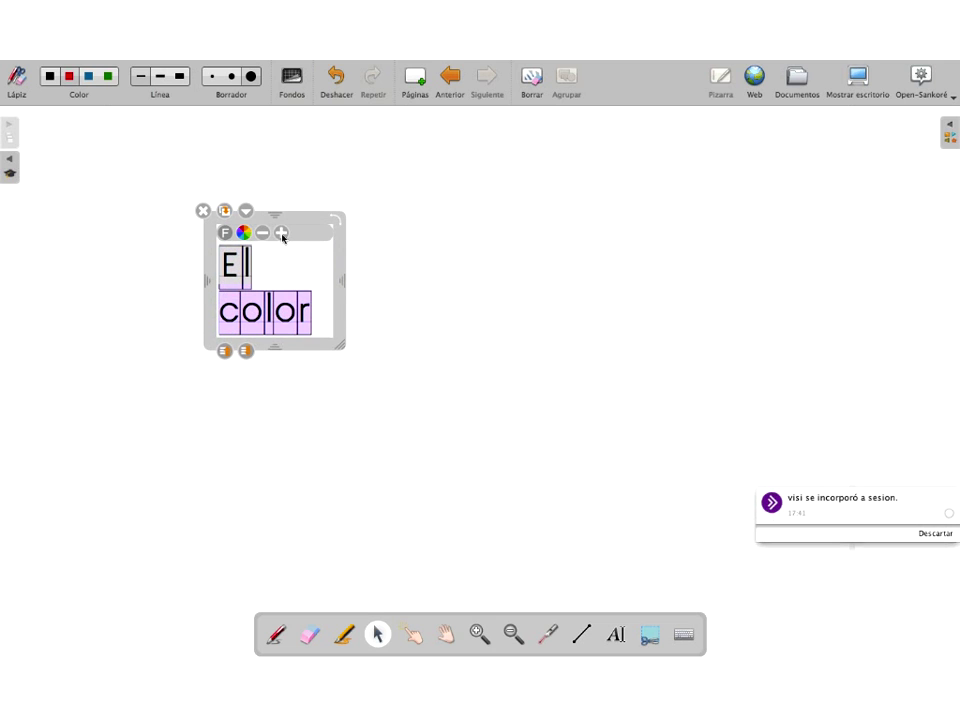
pyautogui.click(281, 234)
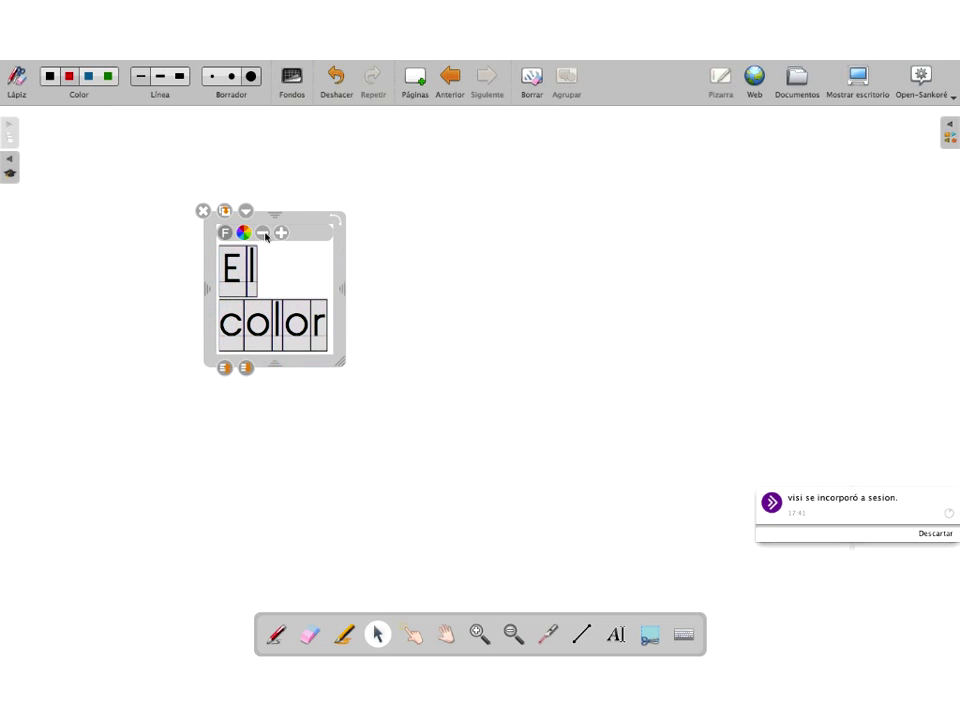
pyautogui.click(281, 234)
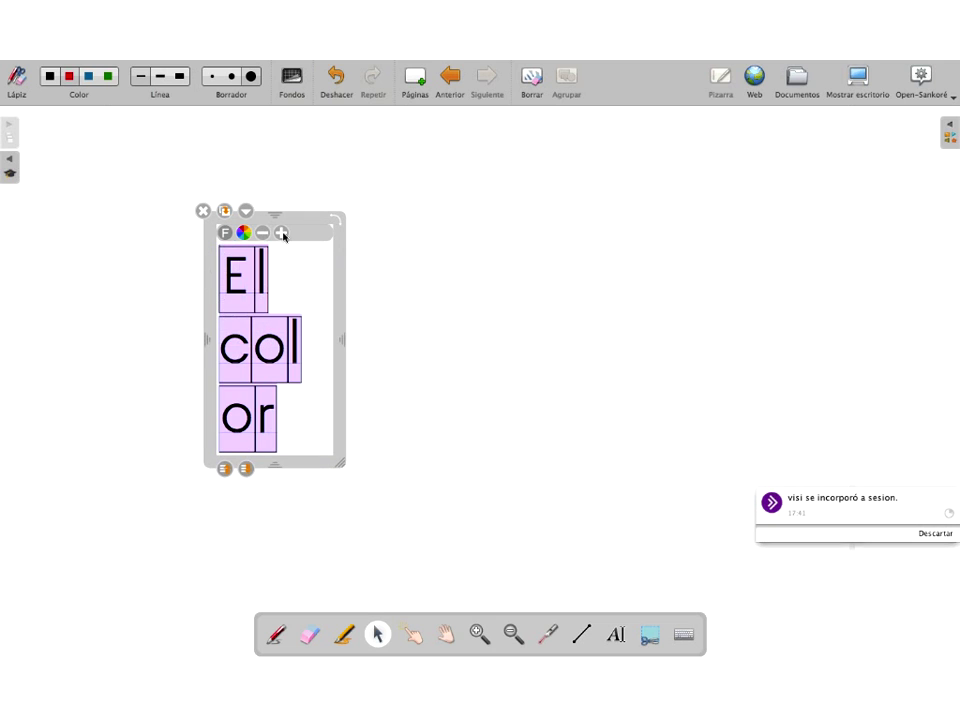
pyautogui.click(281, 234)
pyautogui.moveTo(340, 345); pyautogui.dragTo(650, 350)
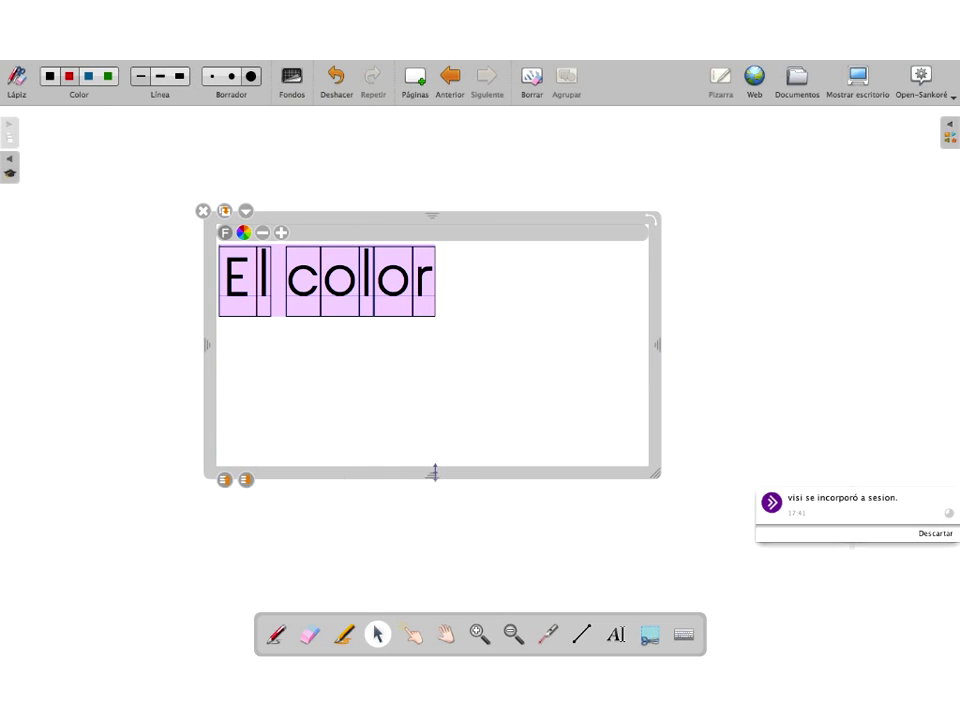
# Step: Reduce the text box's height and recolour the selected "El color" text golden brown
pyautogui.moveTo(433, 472); pyautogui.dragTo(433, 376)
pyautogui.click(240, 234)
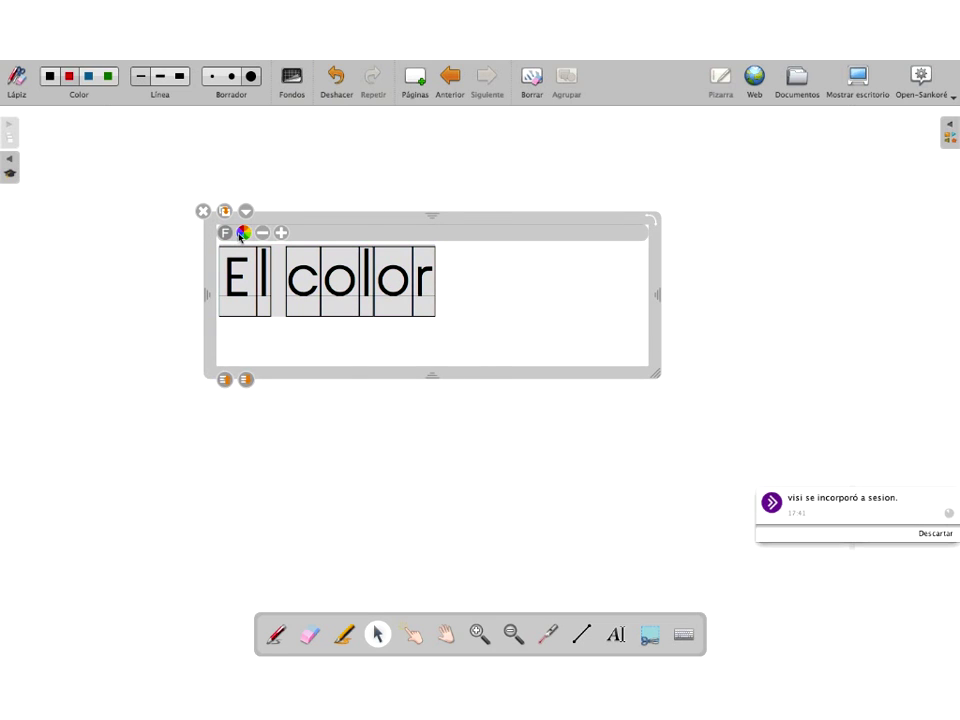
pyautogui.click(240, 234)
pyautogui.click(414, 364)
pyautogui.click(413, 332)
pyautogui.click(433, 313)
pyautogui.click(434, 451)
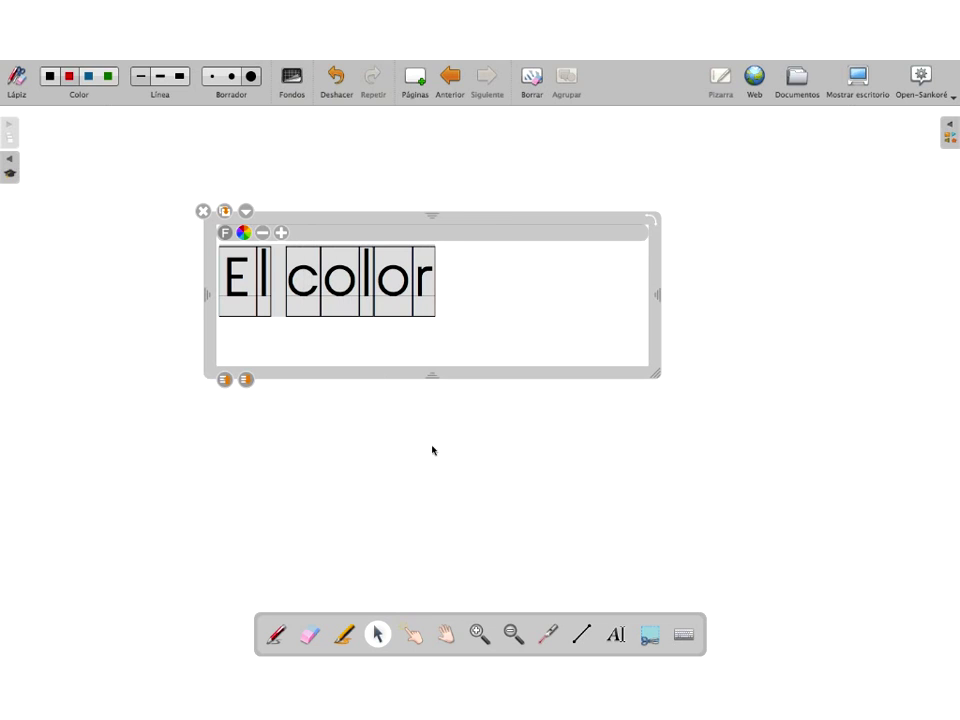
pyautogui.click(449, 462)
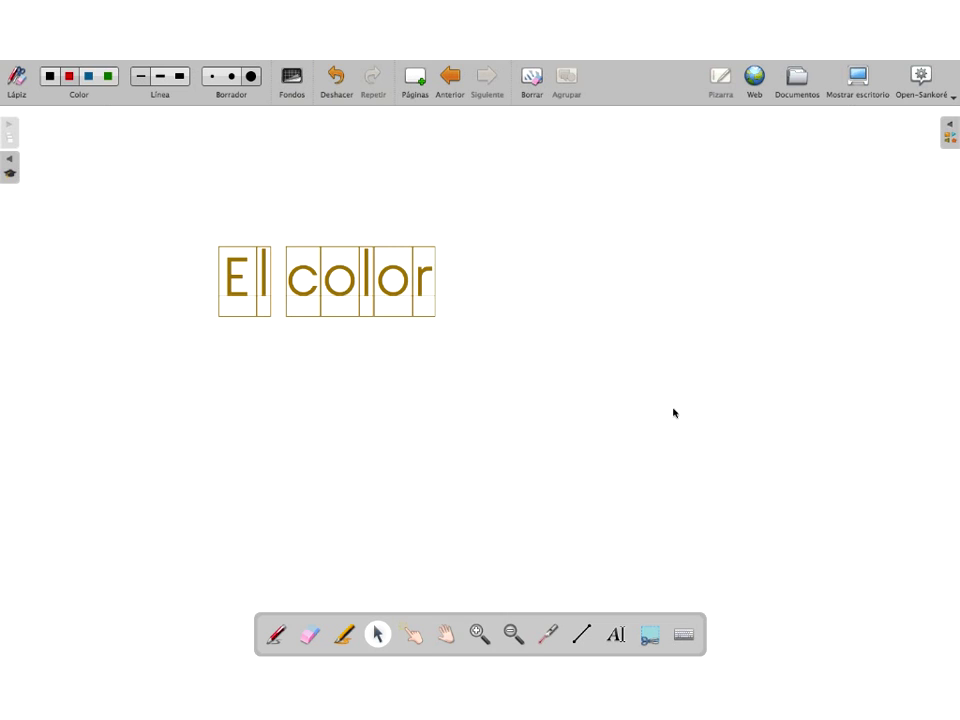
# Step: Duplicate the "El color" text box, spread the copies over the page, and delete the copies
pyautogui.click(348, 273)
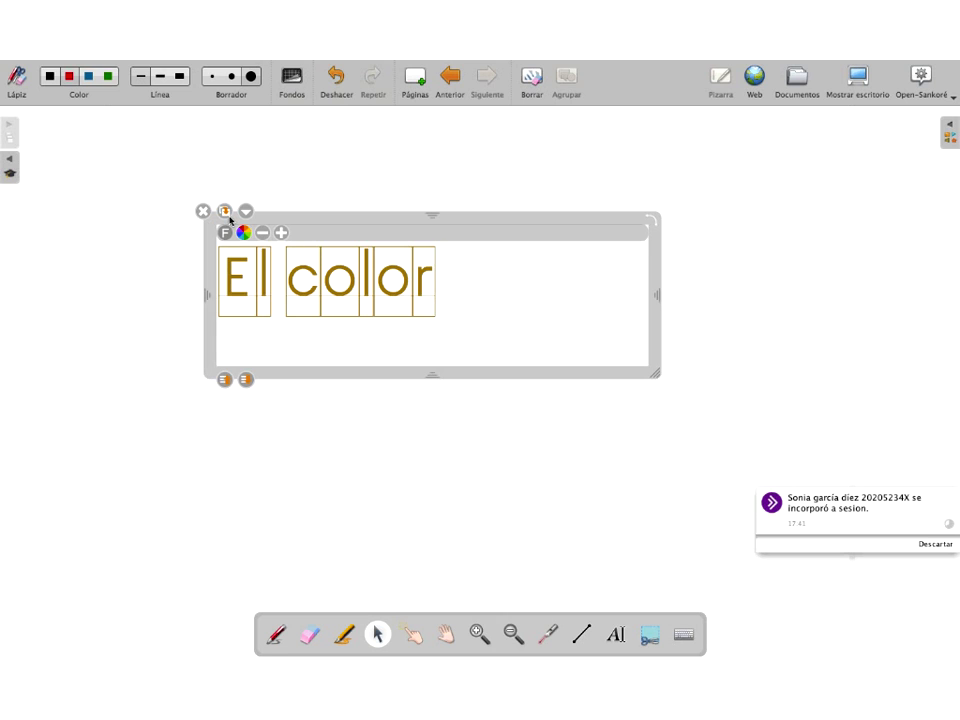
pyautogui.click(224, 211)
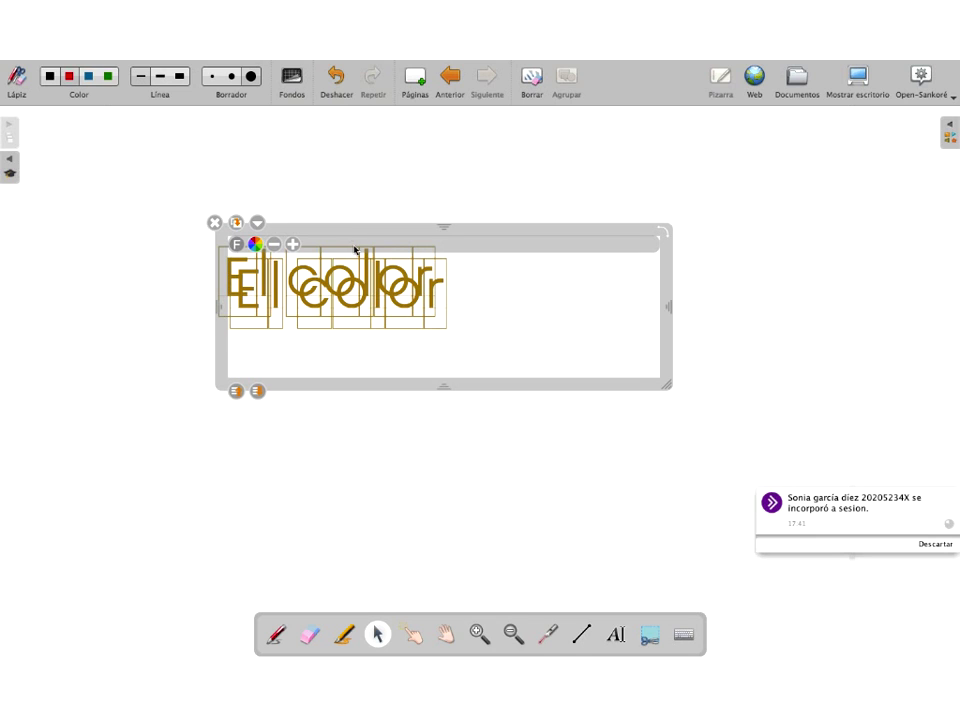
pyautogui.moveTo(355, 249); pyautogui.dragTo(610, 339)
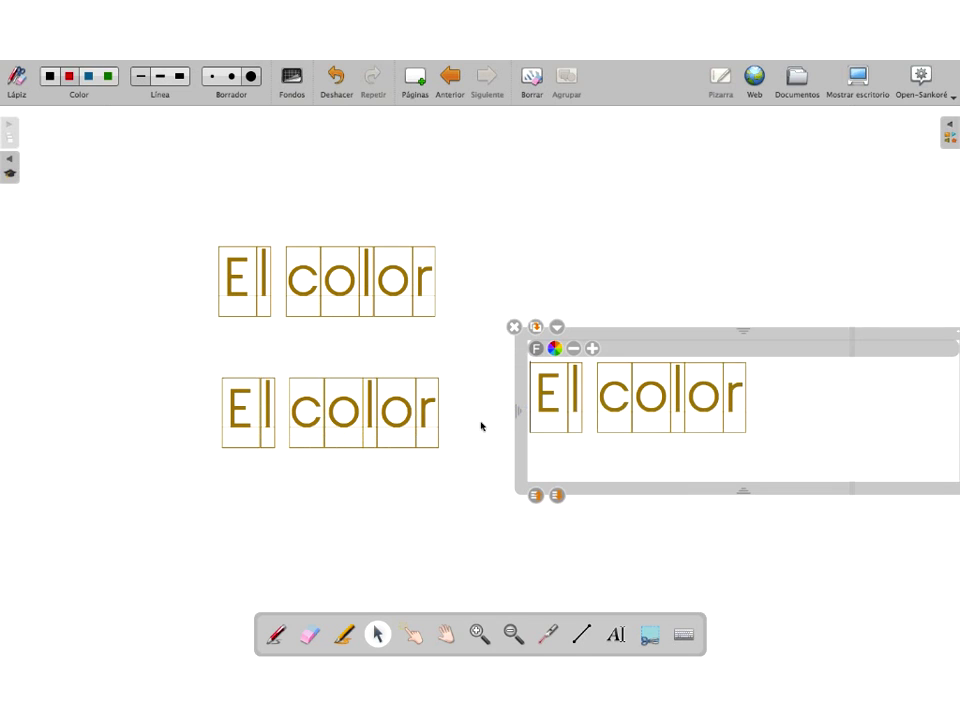
pyautogui.click(514, 327)
pyautogui.click(422, 389)
pyautogui.click(206, 341)
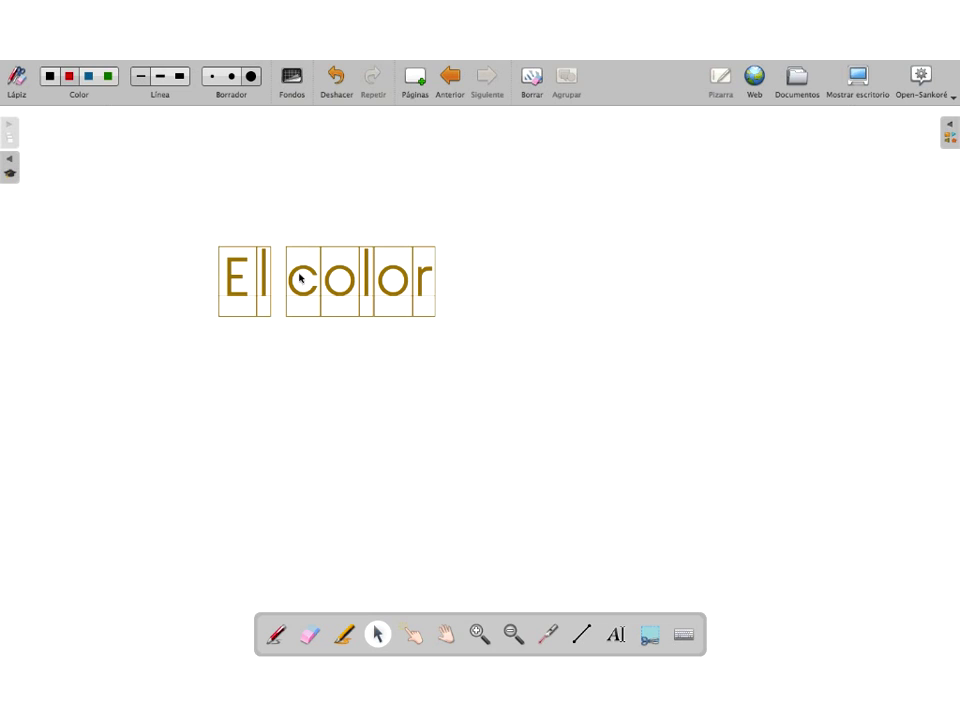
# Step: Lock the "El color" text box with the Bloqueado option and deselect it
pyautogui.click(432, 292)
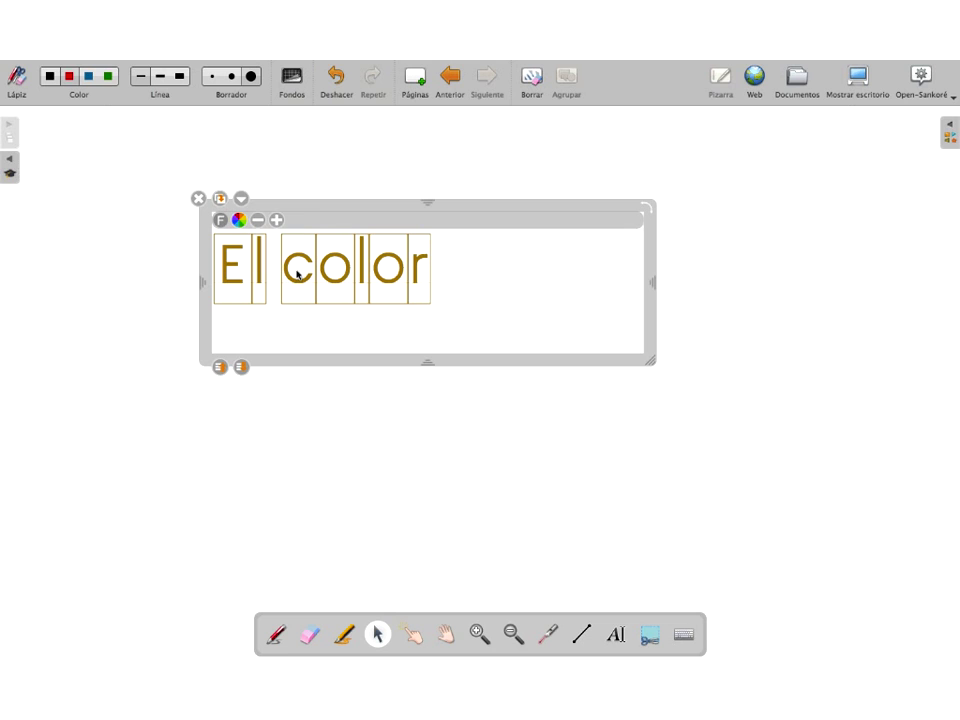
pyautogui.click(242, 199)
pyautogui.click(259, 217)
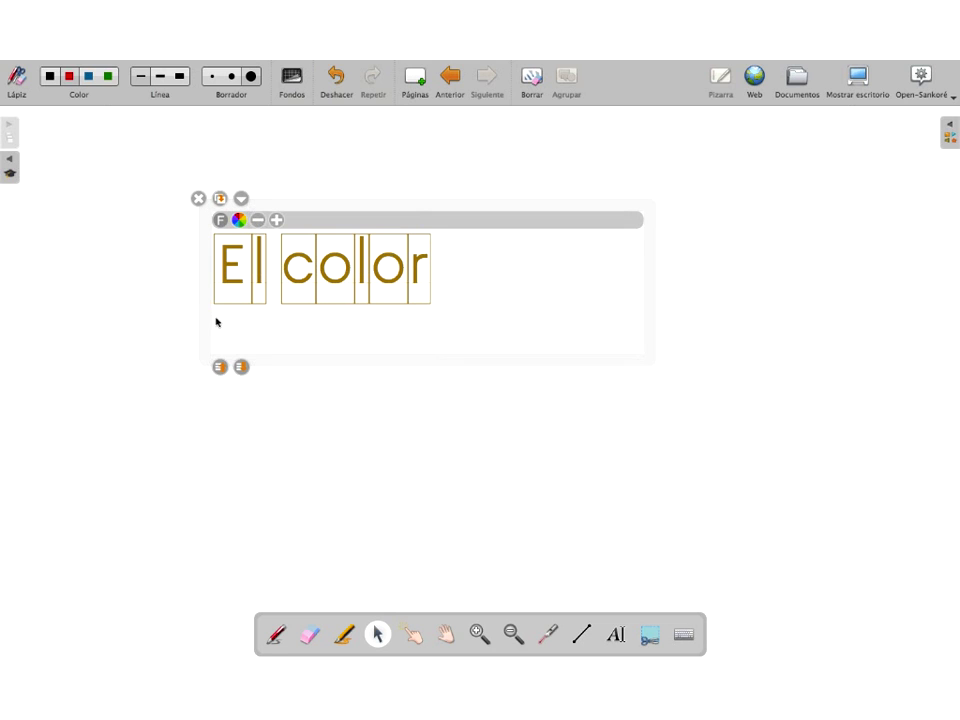
pyautogui.click(242, 199)
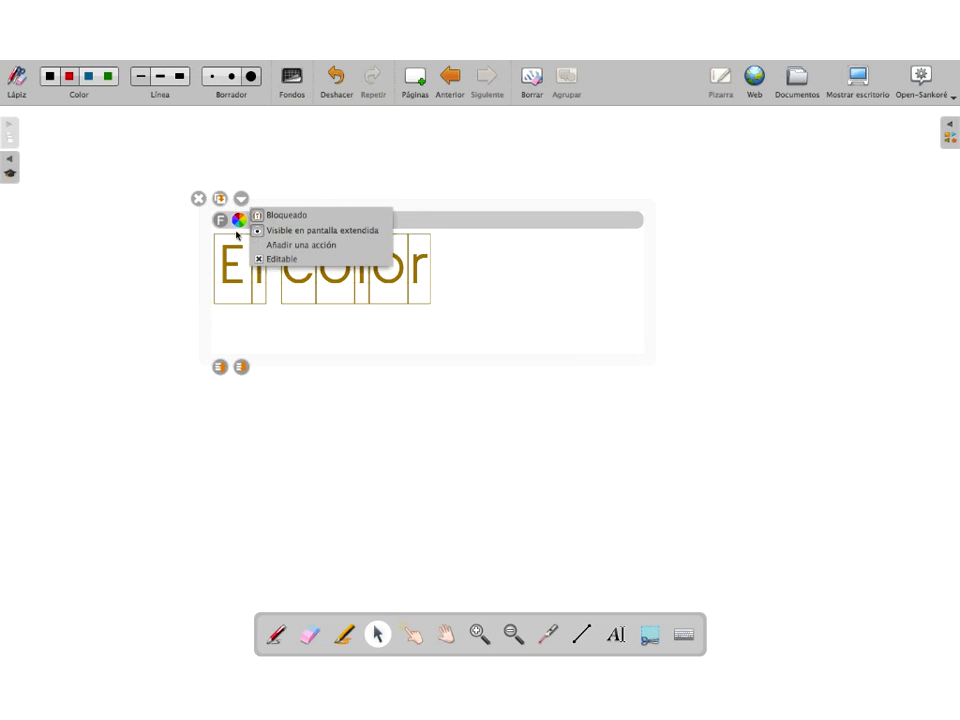
pyautogui.click(289, 192)
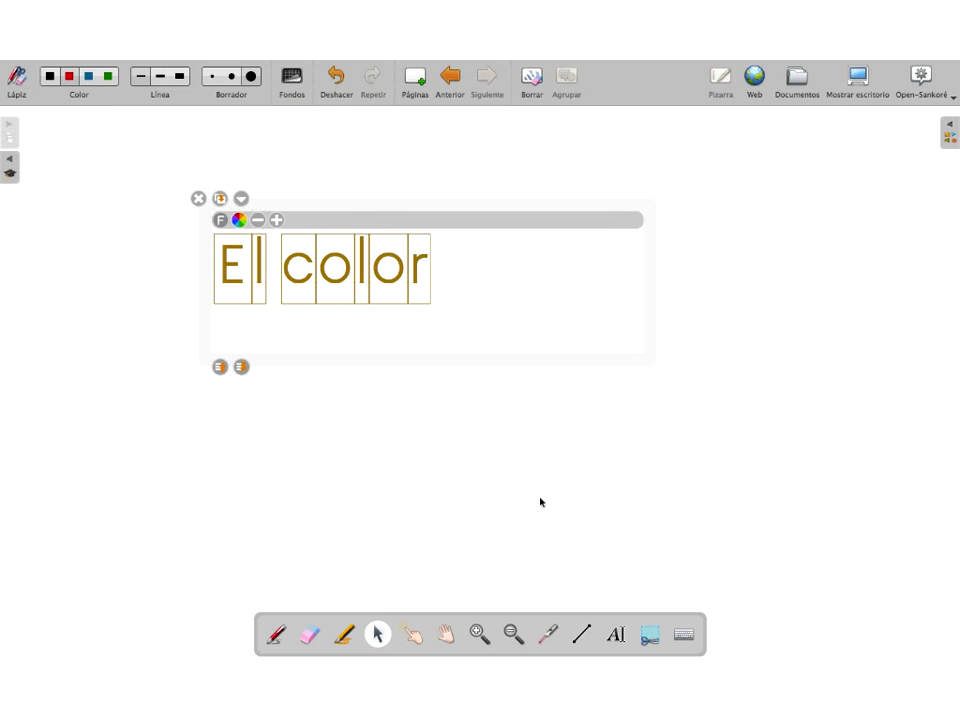
pyautogui.click(449, 155)
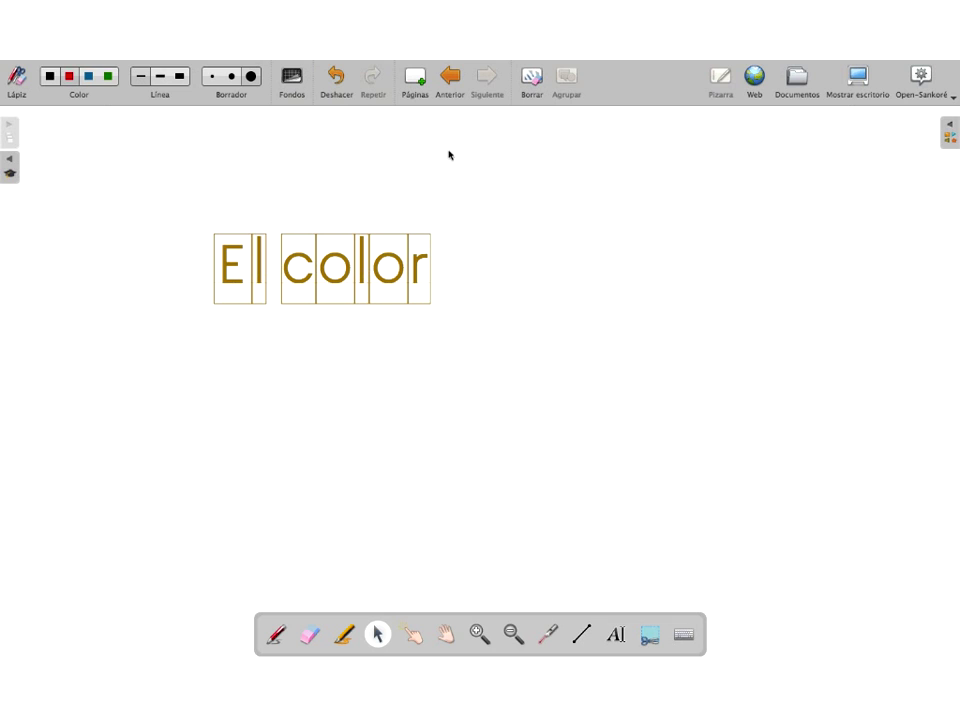
# Step: Draw looping red freehand strokes with the pen below the title
pyautogui.click(276, 636)
pyautogui.moveTo(452, 404)
pyautogui.mouseDown()
pyautogui.moveTo(568, 456)
pyautogui.moveTo(502, 479)
pyautogui.mouseUp()
pyautogui.moveTo(507, 367)
pyautogui.mouseDown()
pyautogui.moveTo(640, 490)
pyautogui.moveTo(430, 462)
pyautogui.moveTo(585, 447)
pyautogui.mouseUp()
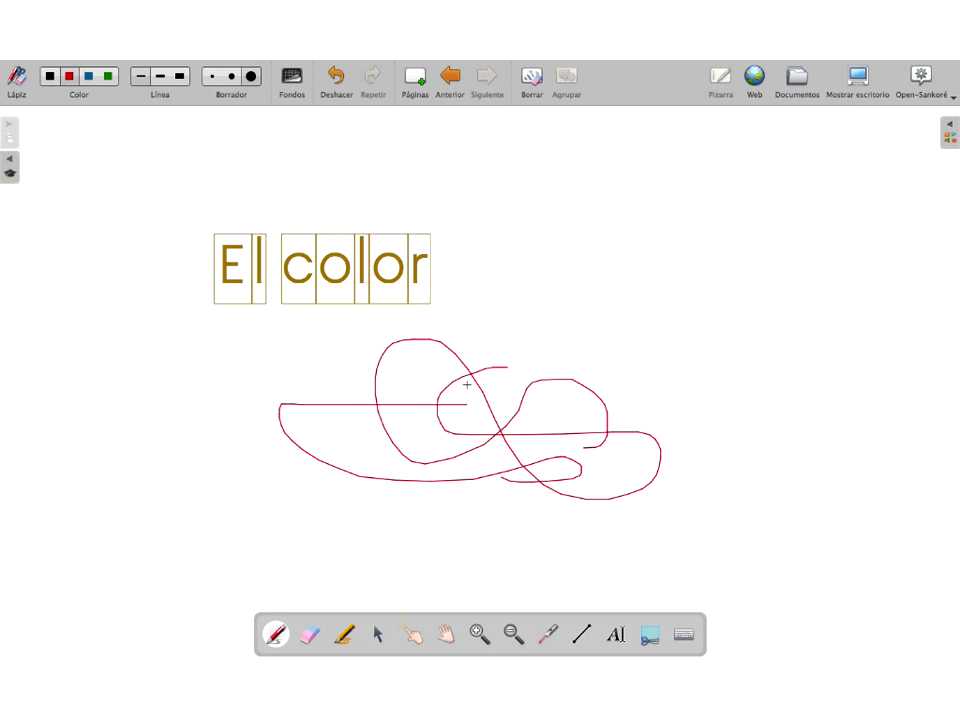
# Step: Draw a medium-width green stroke and a thick blue stroke to the right of the title
pyautogui.click(141, 76)
pyautogui.click(68, 76)
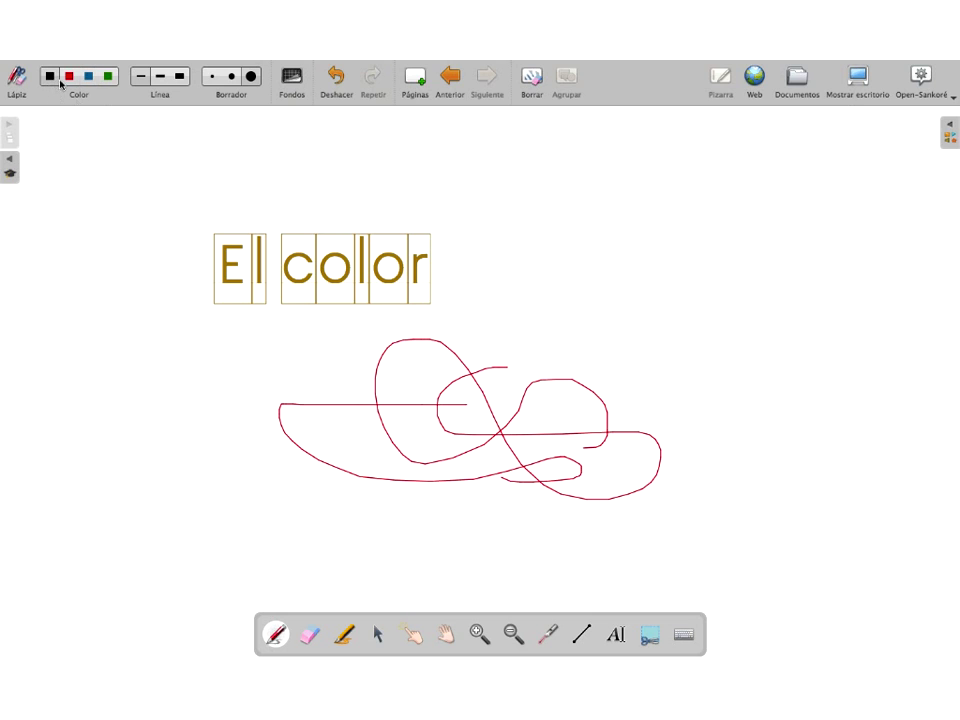
pyautogui.click(105, 78)
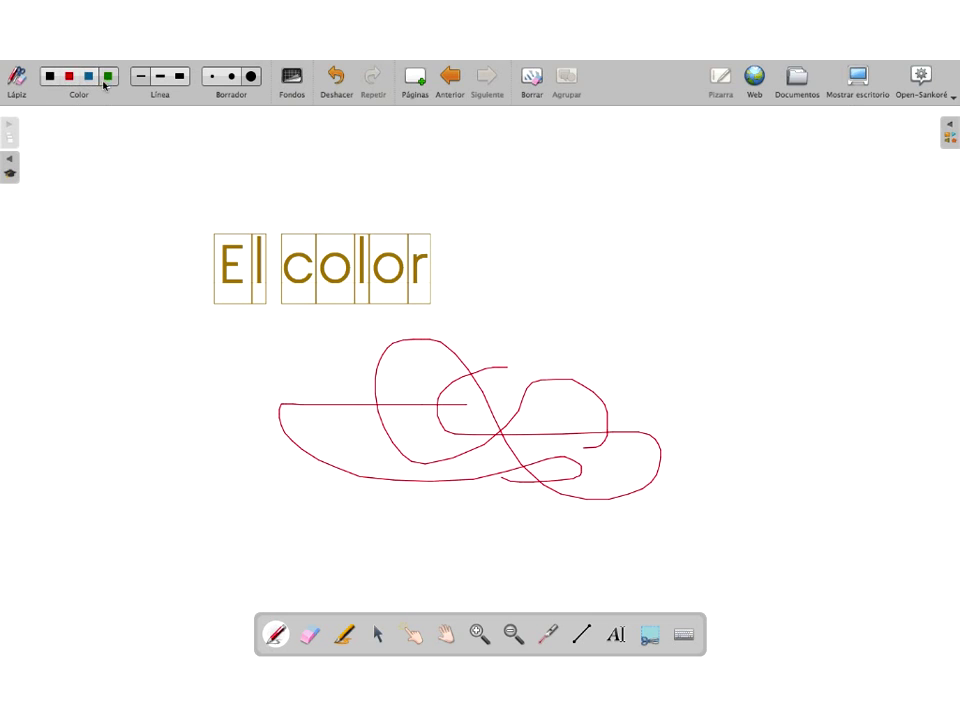
pyautogui.click(160, 78)
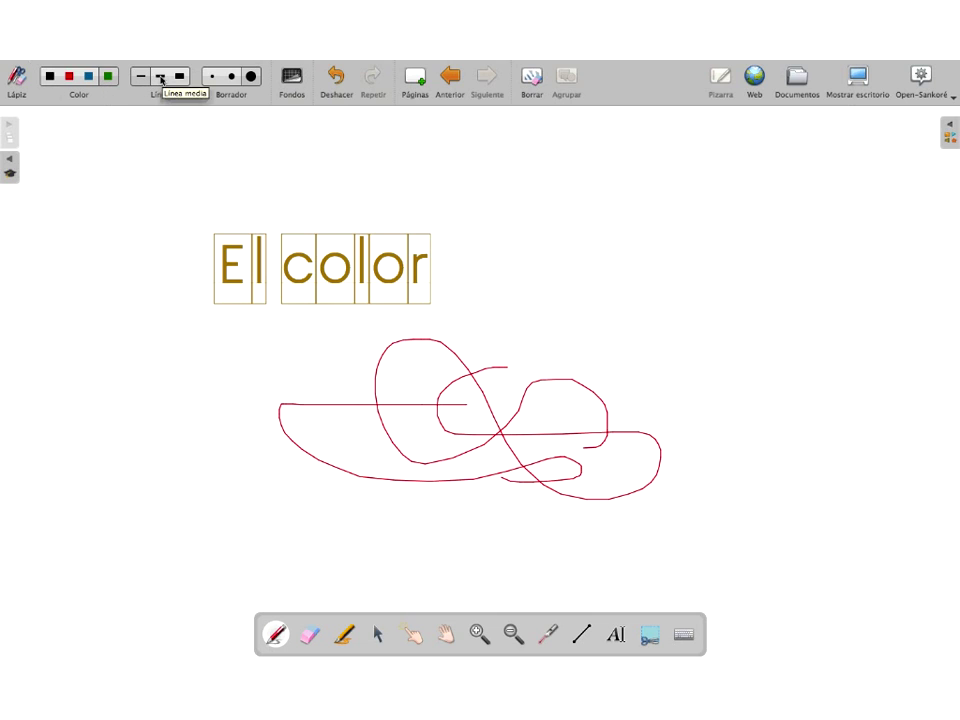
pyautogui.moveTo(506, 221)
pyautogui.mouseDown()
pyautogui.moveTo(533, 235)
pyautogui.moveTo(588, 312)
pyautogui.moveTo(532, 350)
pyautogui.moveTo(615, 381)
pyautogui.mouseUp()
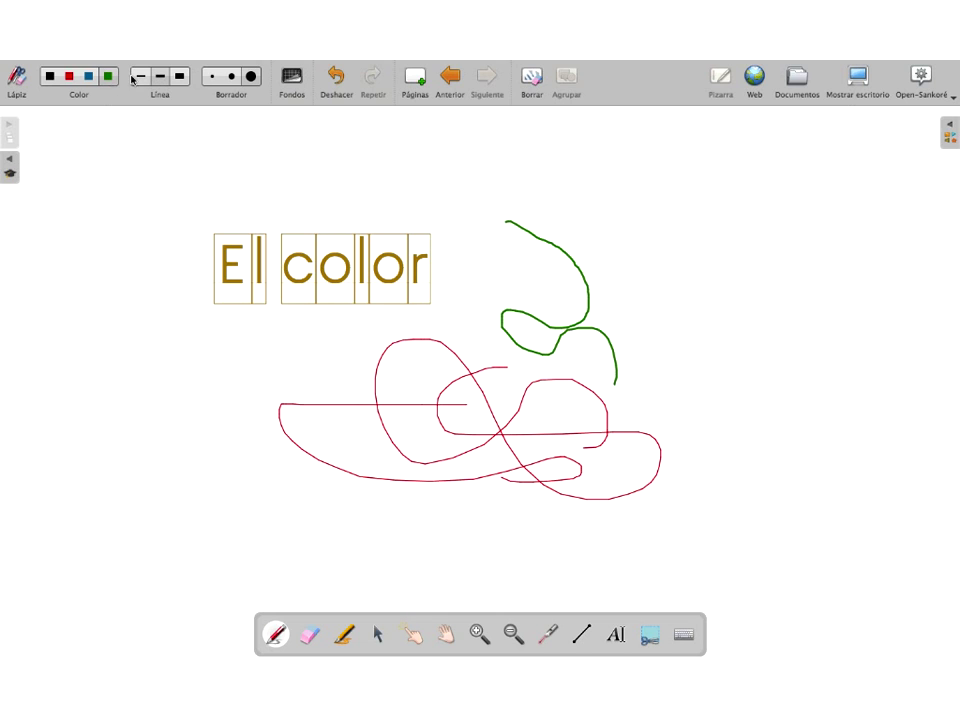
pyautogui.click(89, 77)
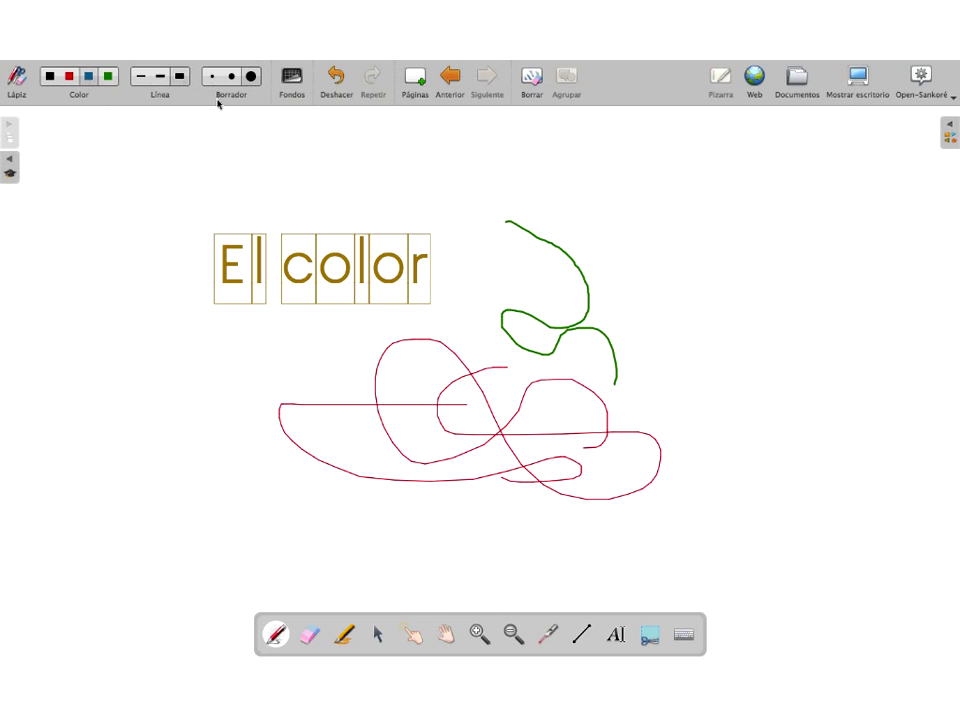
pyautogui.moveTo(670, 236)
pyautogui.mouseDown()
pyautogui.moveTo(680, 343)
pyautogui.moveTo(710, 414)
pyautogui.mouseUp()
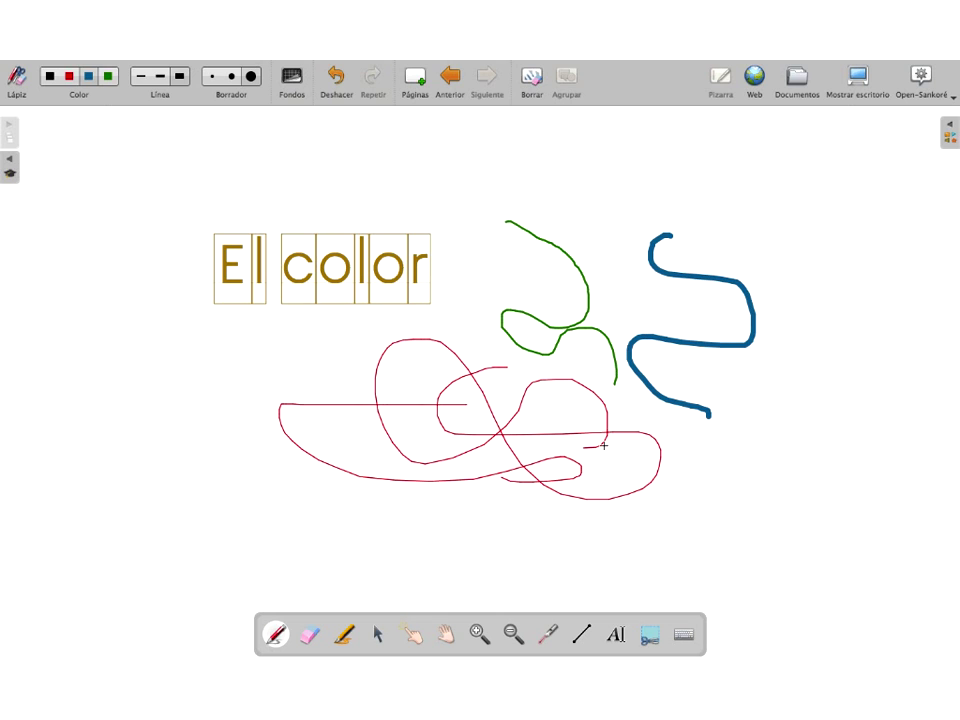
# Step: Erase parts of the green, blue and red strokes, switching between eraser sizes
pyautogui.click(310, 634)
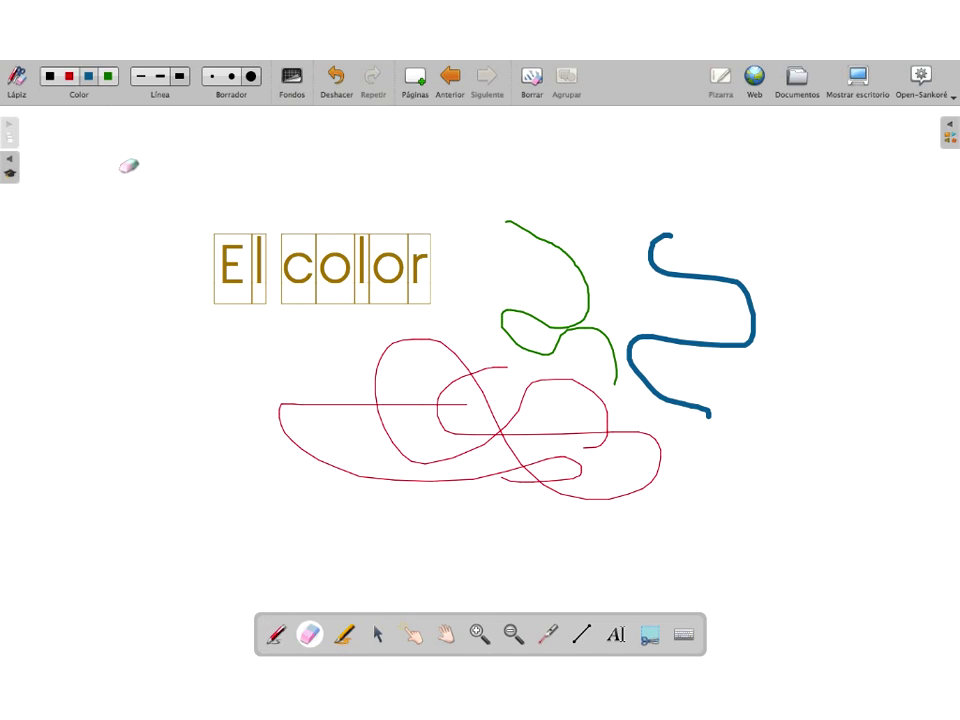
pyautogui.click(213, 80)
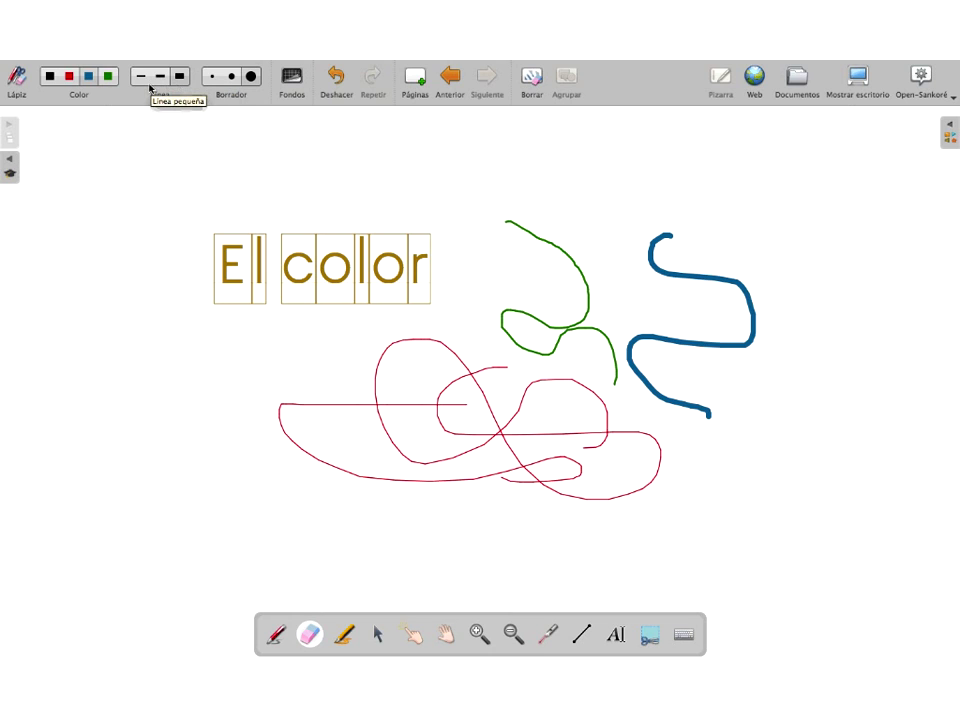
pyautogui.moveTo(507, 224); pyautogui.dragTo(575, 258)
pyautogui.click(231, 76)
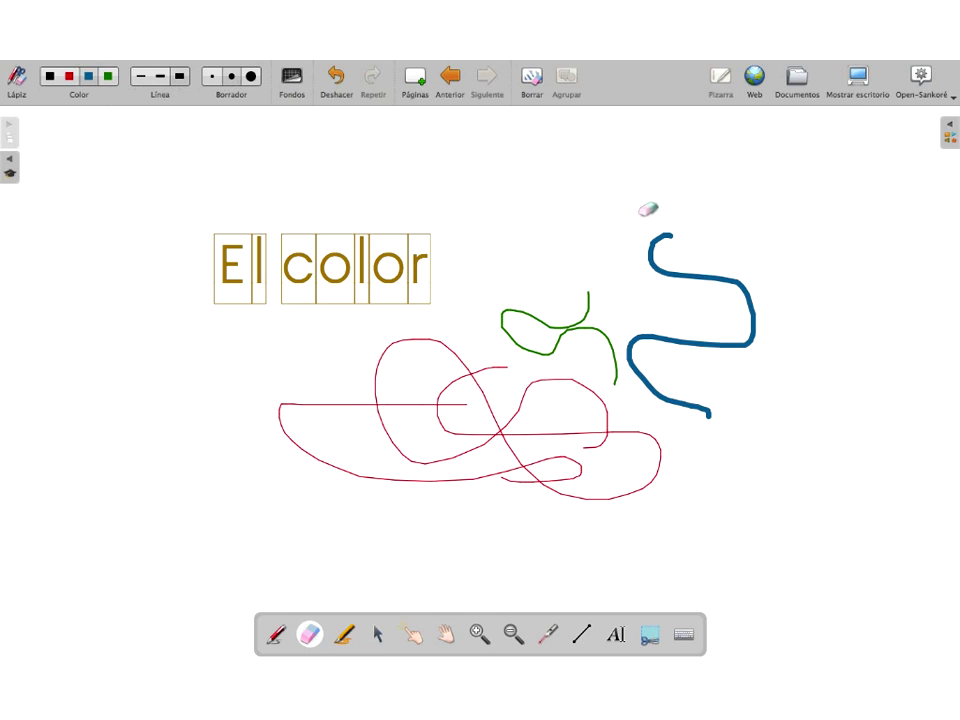
pyautogui.moveTo(654, 216)
pyautogui.mouseDown()
pyautogui.moveTo(666, 264)
pyautogui.moveTo(680, 262)
pyautogui.mouseUp()
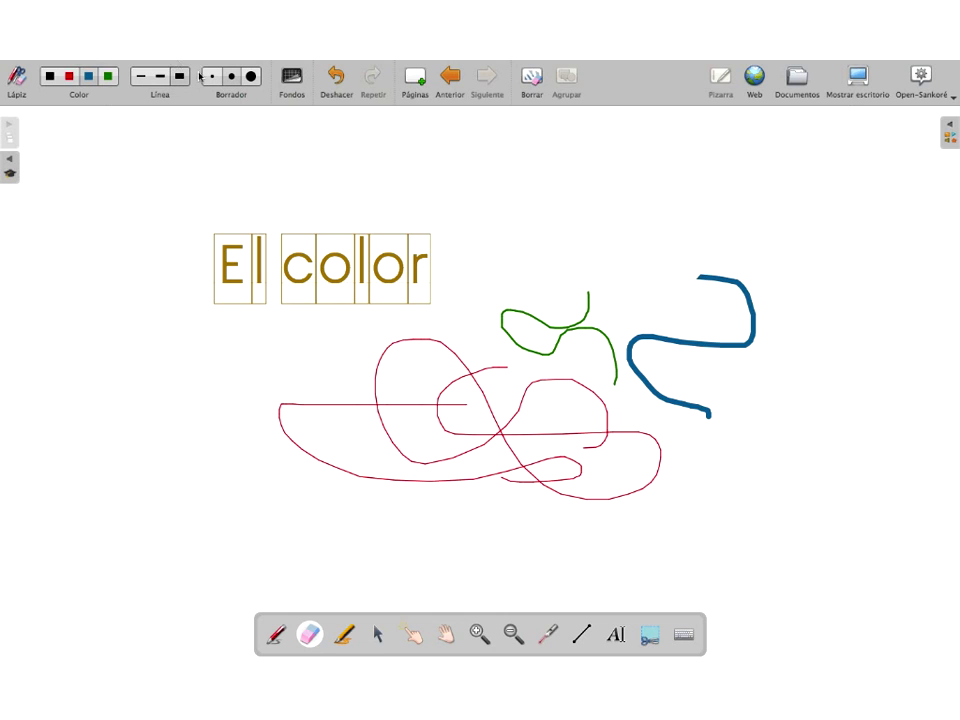
pyautogui.click(212, 76)
pyautogui.moveTo(505, 368)
pyautogui.mouseDown()
pyautogui.moveTo(467, 369)
pyautogui.moveTo(434, 428)
pyautogui.moveTo(429, 385)
pyautogui.mouseUp()
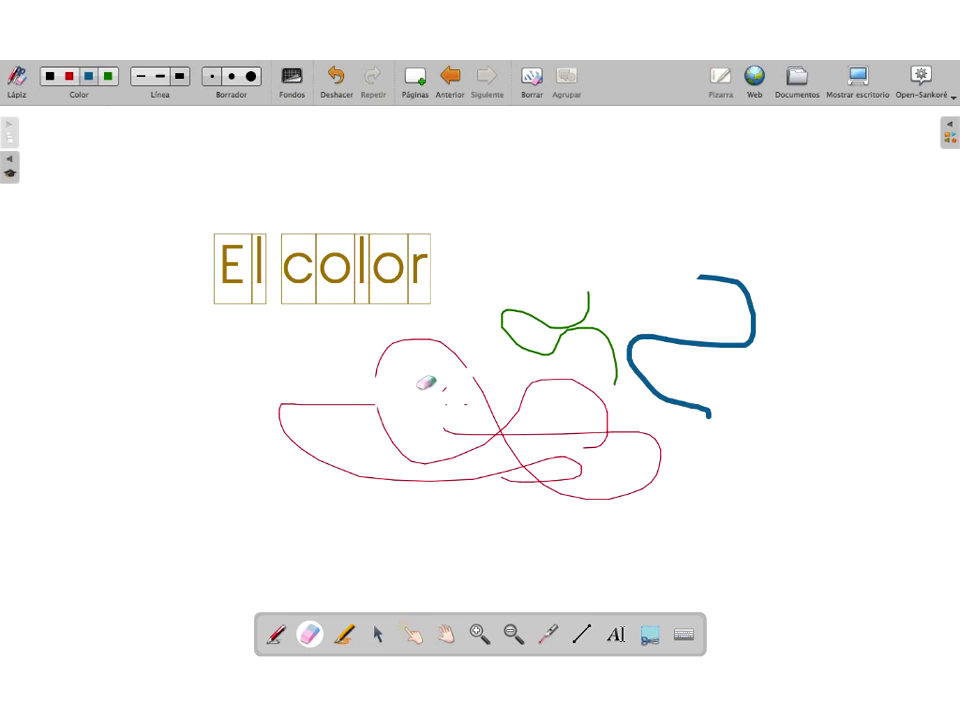
# Step: Clear everything from the page and undo the clearing
pyautogui.click(532, 80)
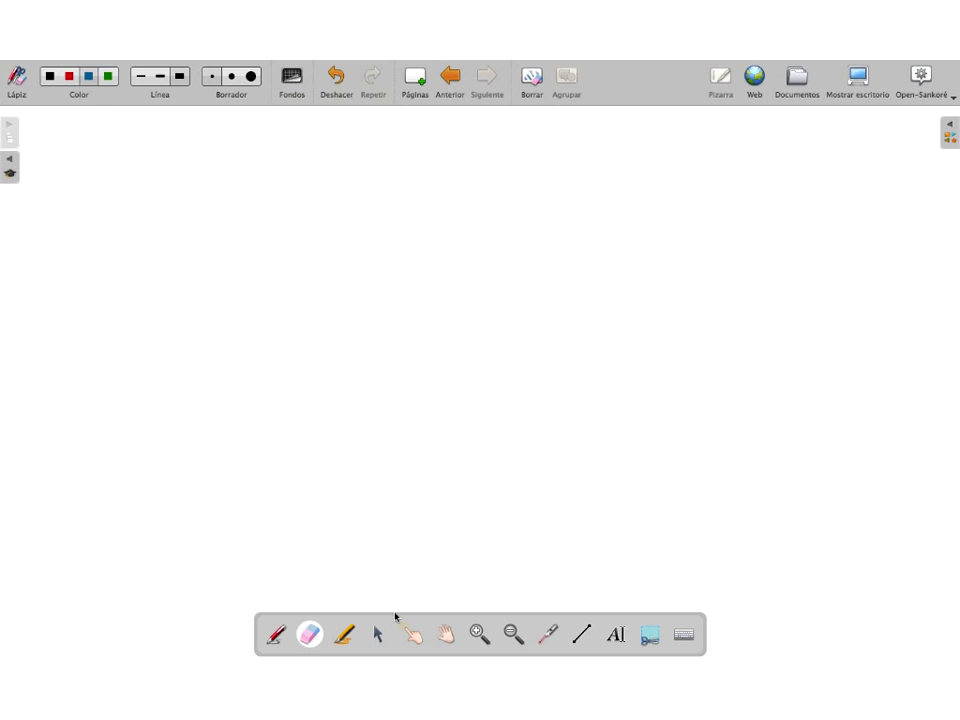
pyautogui.hotkey('ctrl', 'z')
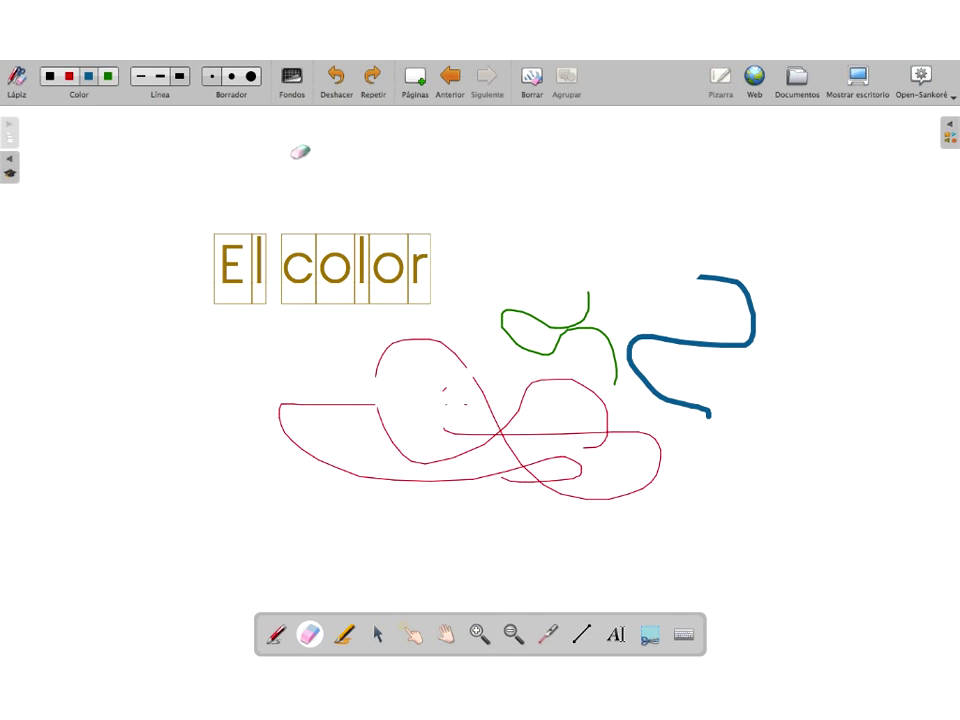
# Step: Erase the remaining red, green and blue strokes with the large eraser
pyautogui.click(251, 76)
pyautogui.moveTo(725, 300)
pyautogui.mouseDown()
pyautogui.moveTo(709, 268)
pyautogui.moveTo(697, 375)
pyautogui.moveTo(514, 347)
pyautogui.moveTo(400, 380)
pyautogui.moveTo(525, 396)
pyautogui.moveTo(492, 472)
pyautogui.moveTo(542, 461)
pyautogui.mouseUp()
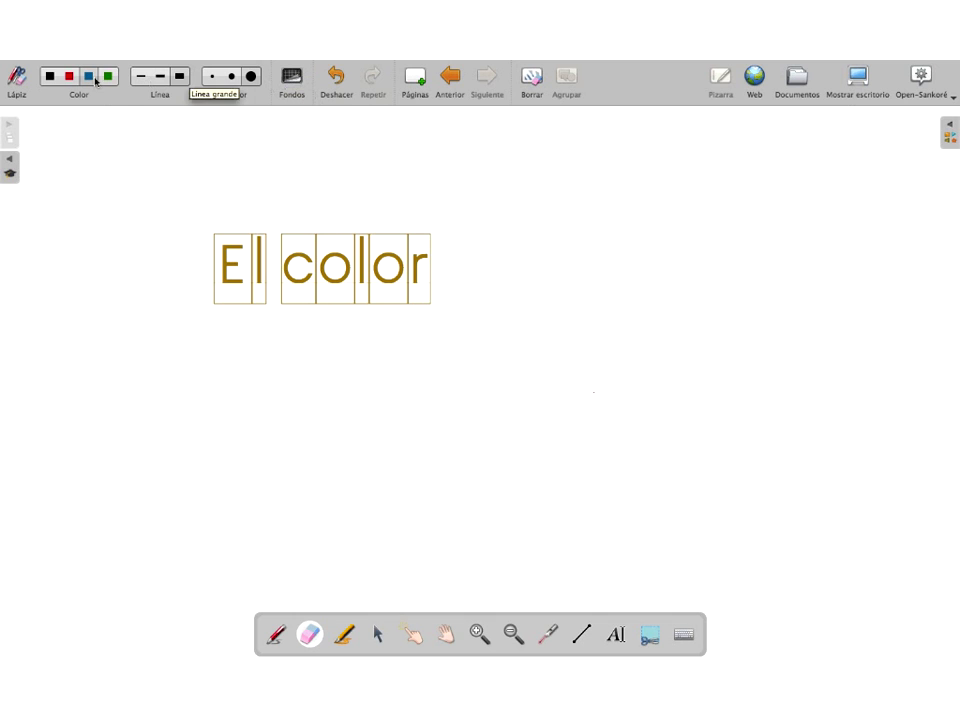
# Step: Try the dark grid, plain dark and light grid page backgrounds, returning to the plain light one
pyautogui.click(291, 77)
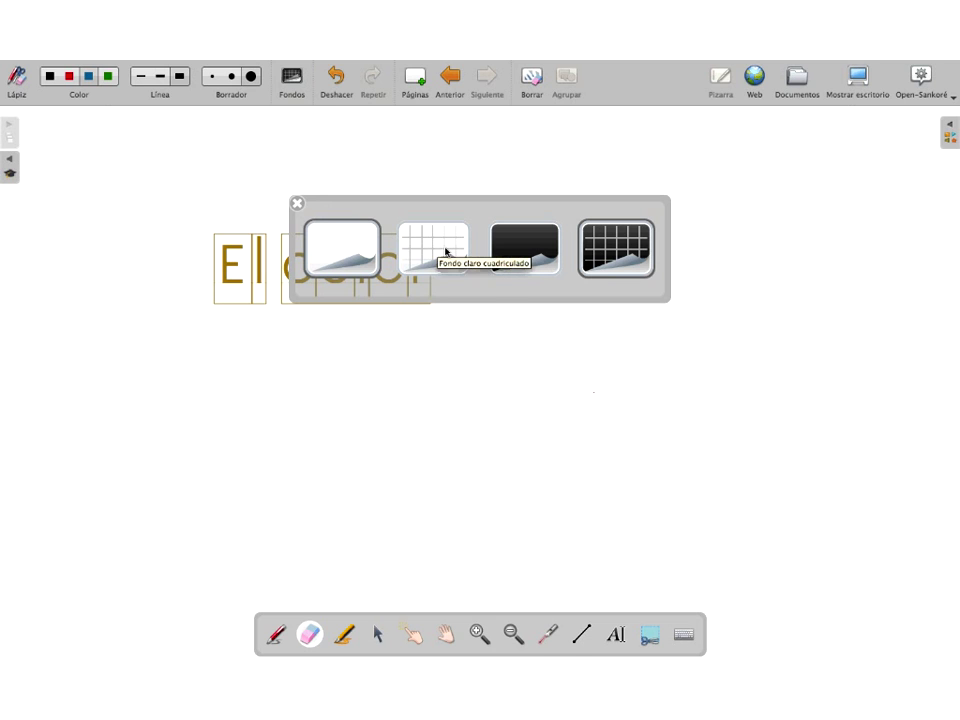
pyautogui.click(616, 253)
pyautogui.click(293, 86)
pyautogui.click(527, 247)
pyautogui.click(527, 247)
pyautogui.click(293, 86)
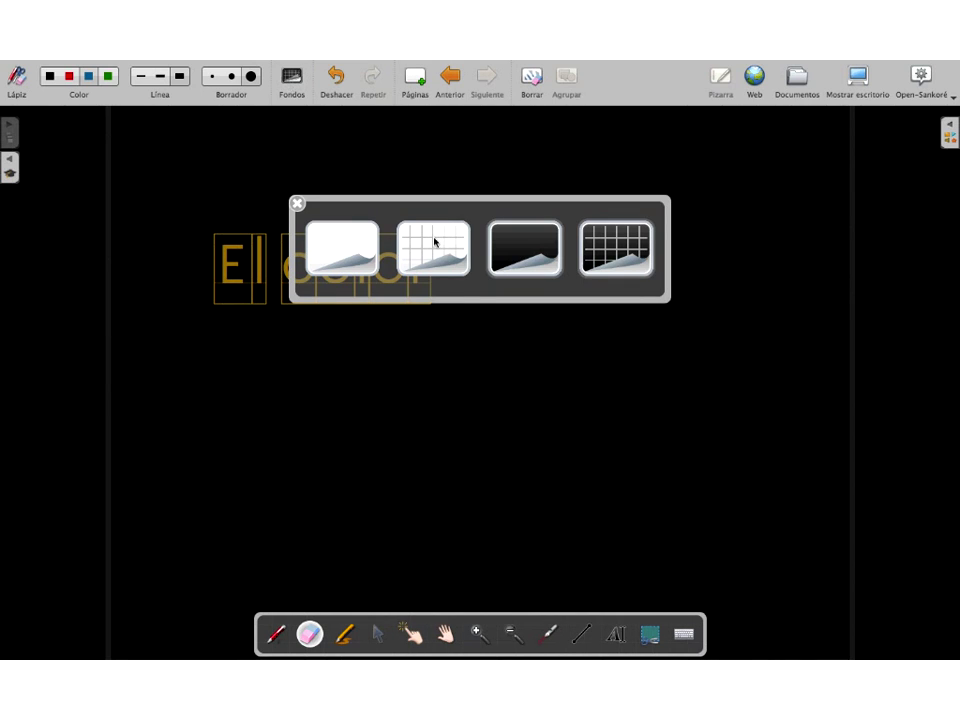
pyautogui.click(434, 242)
pyautogui.click(342, 247)
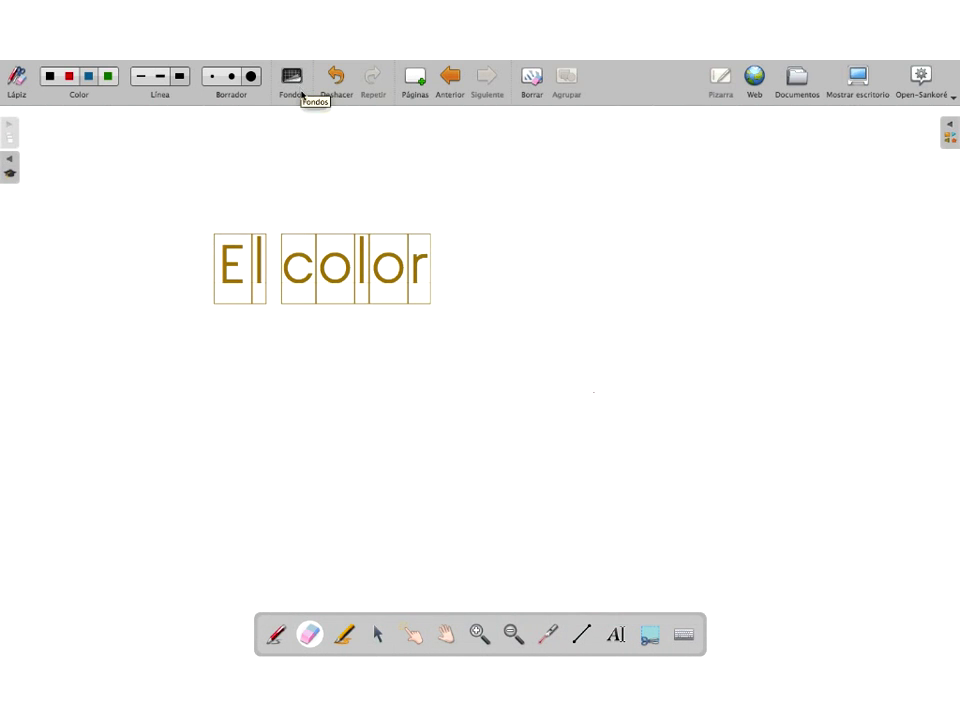
# Step: Set the page background to the dark grid
pyautogui.click(294, 82)
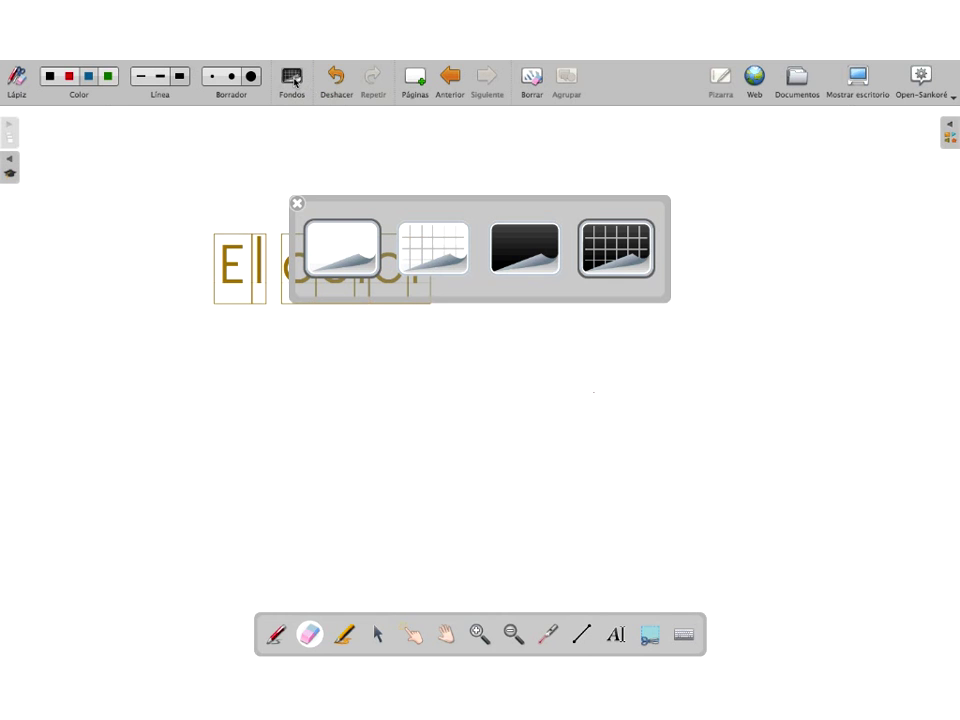
pyautogui.click(628, 250)
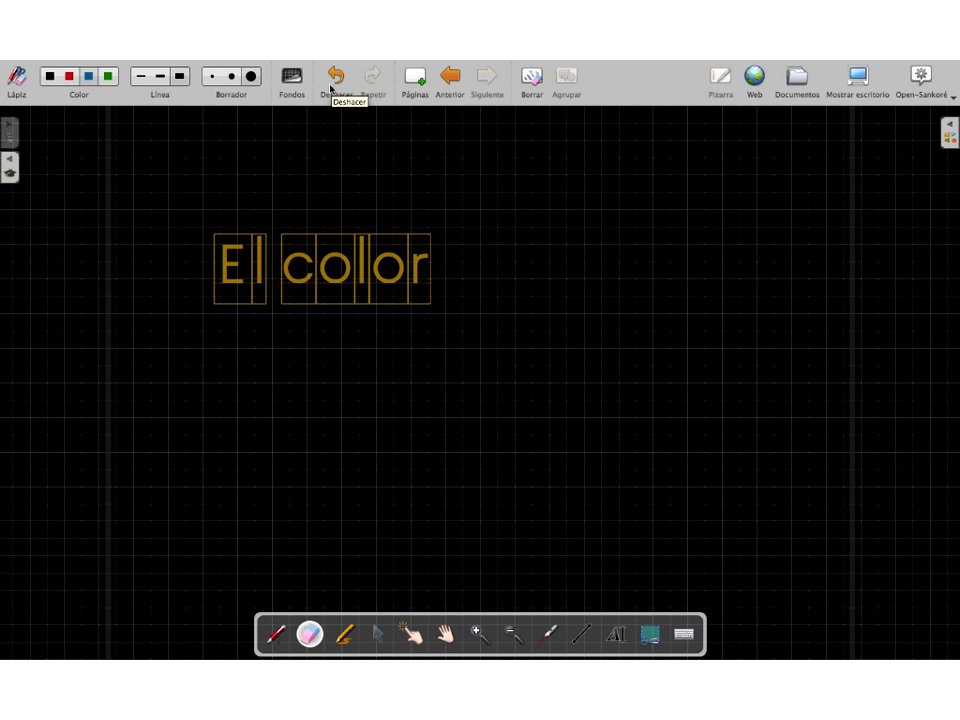
# Step: Undo and redo the erasing of the freehand strokes several times, finishing with it undone
pyautogui.click(336, 77)
pyautogui.click(368, 80)
pyautogui.click(336, 77)
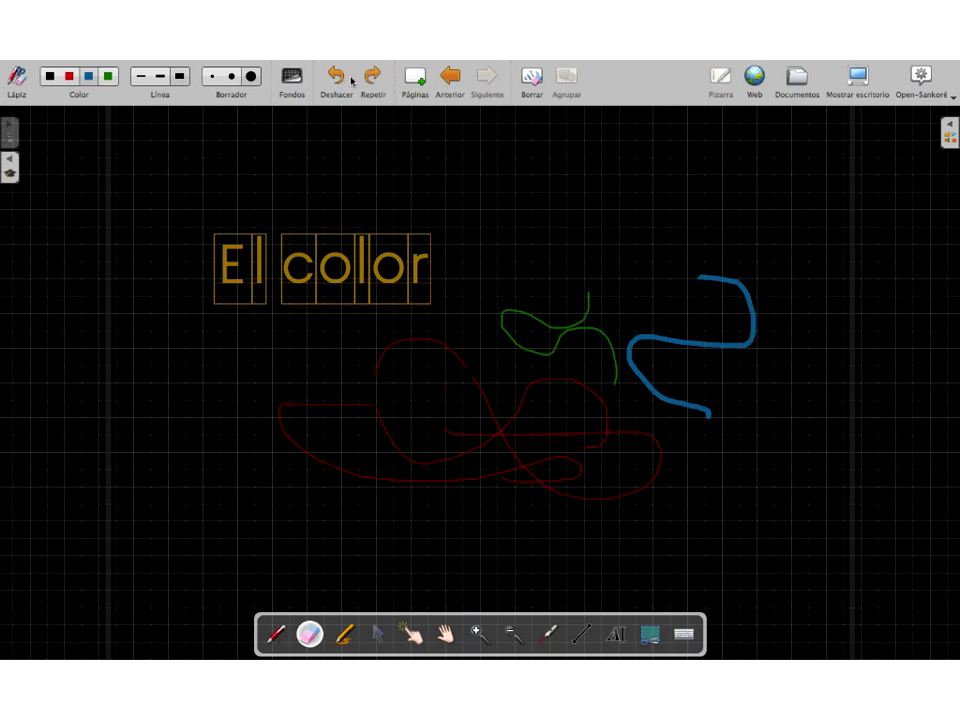
pyautogui.click(368, 80)
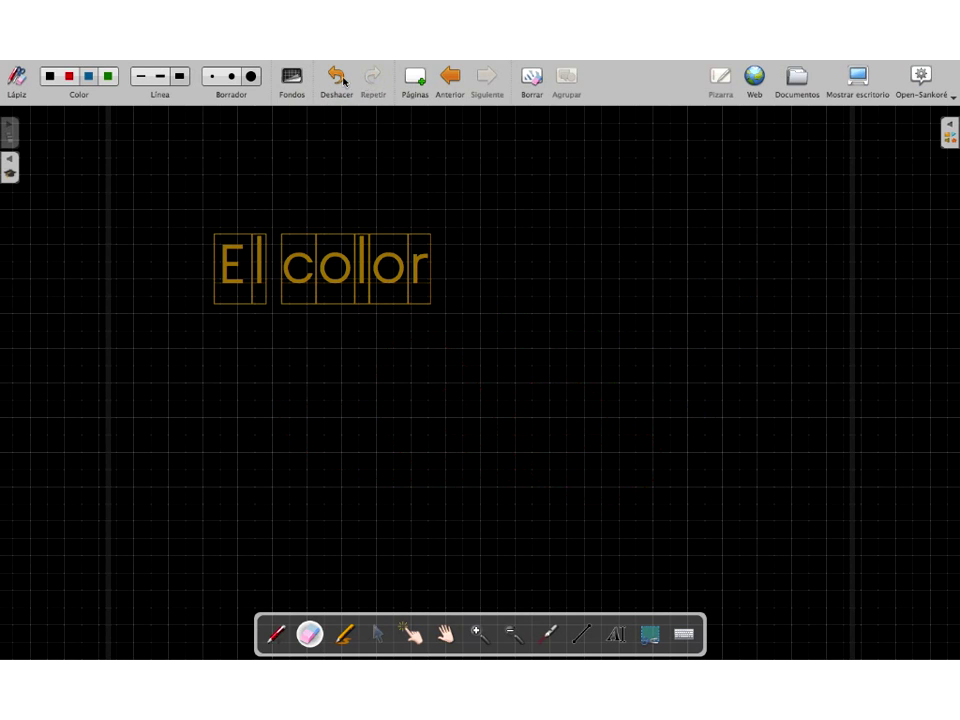
pyautogui.click(336, 77)
pyautogui.click(370, 84)
pyautogui.click(345, 82)
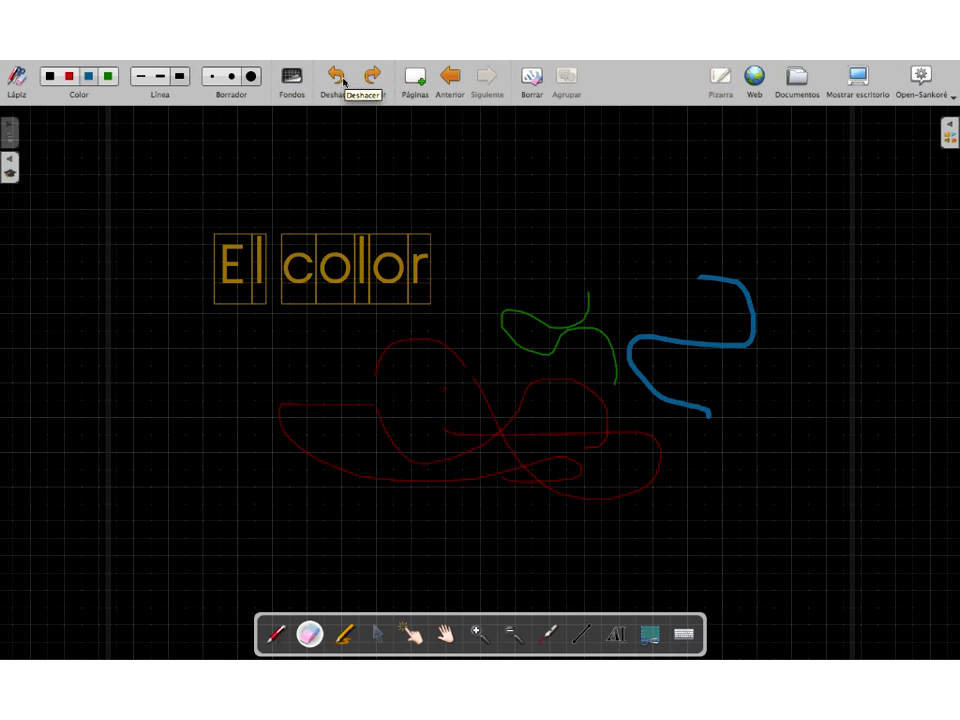
# Step: Undo the drawing and erasing of the red, green and blue strokes until only the "El color" title remains
pyautogui.click(343, 82)
pyautogui.click(343, 82)
pyautogui.click(343, 82)
pyautogui.click(343, 82)
pyautogui.click(343, 82)
pyautogui.click(343, 82)
pyautogui.click(343, 82)
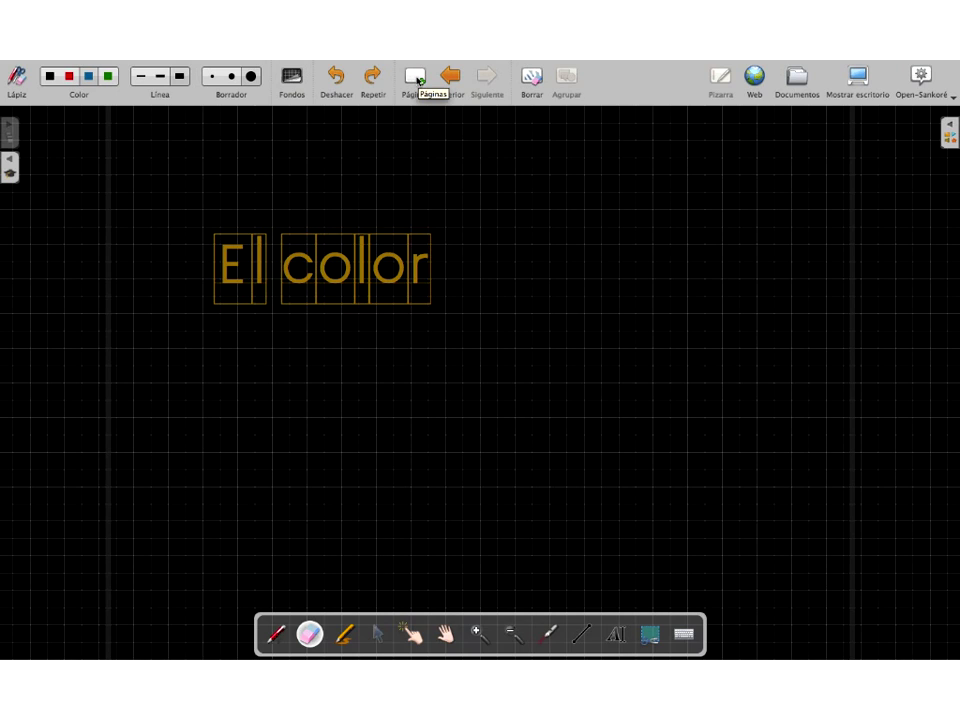
# Step: Show the page thumbnails and add three blank pages after the "El color" page
pyautogui.click(9, 164)
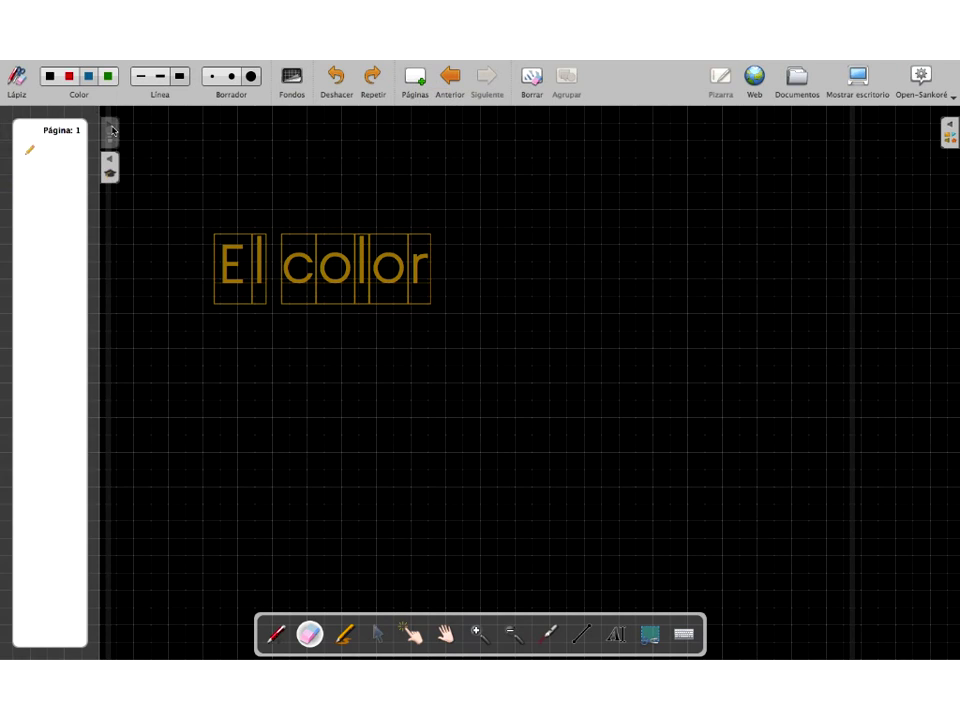
pyautogui.click(113, 130)
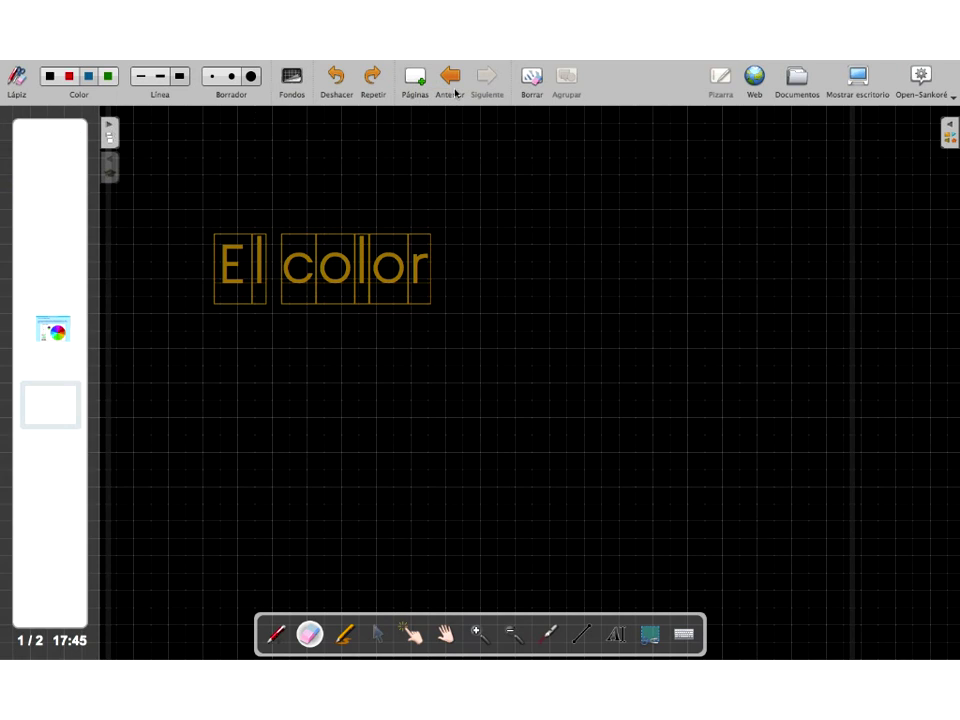
pyautogui.click(417, 77)
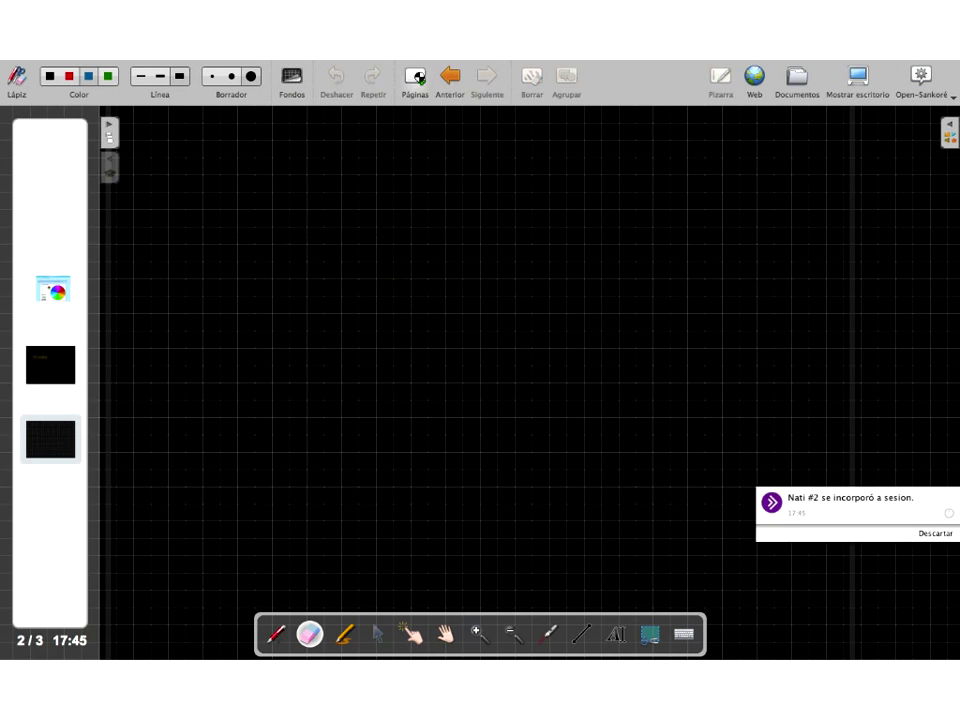
pyautogui.click(417, 77)
pyautogui.click(417, 77)
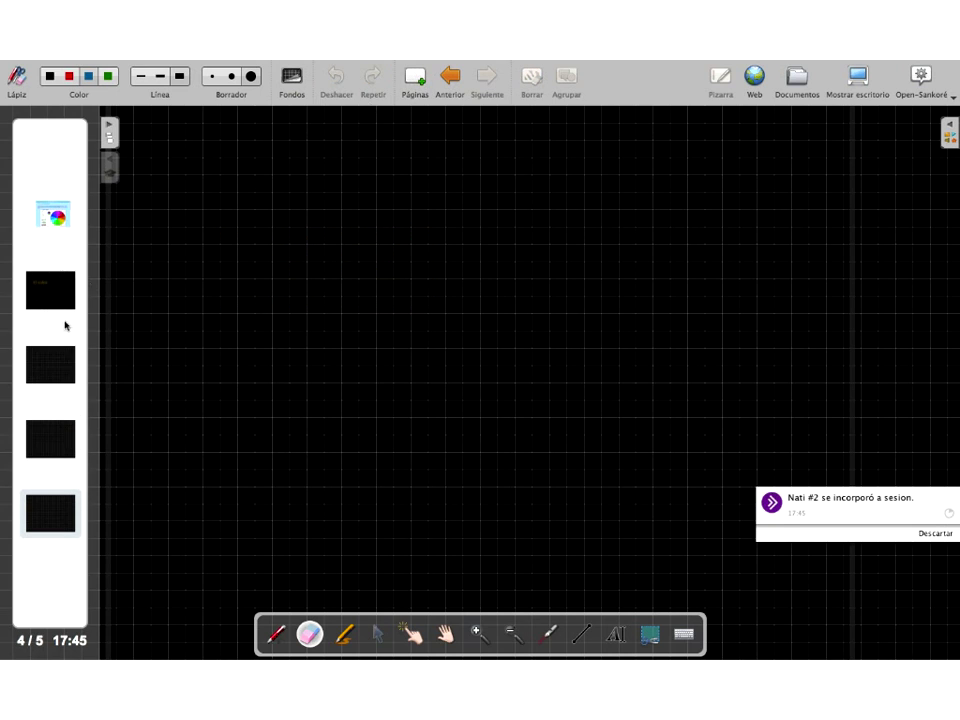
# Step: Visit the colour wheel page and the "El color" page, ending on the first blank page
pyautogui.click(57, 217)
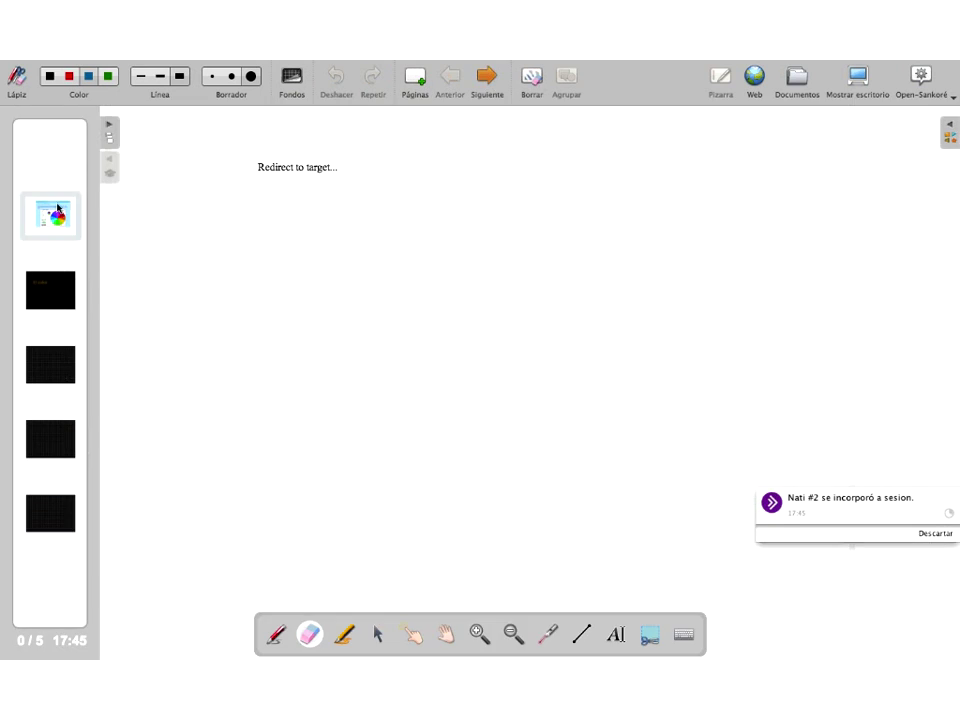
pyautogui.click(50, 290)
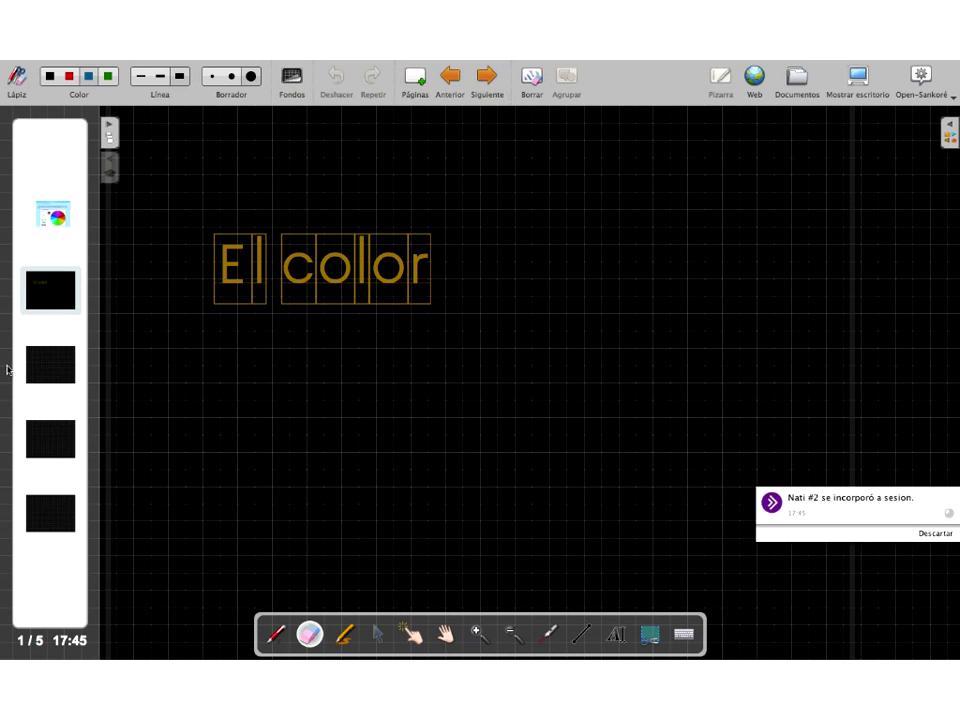
pyautogui.click(48, 365)
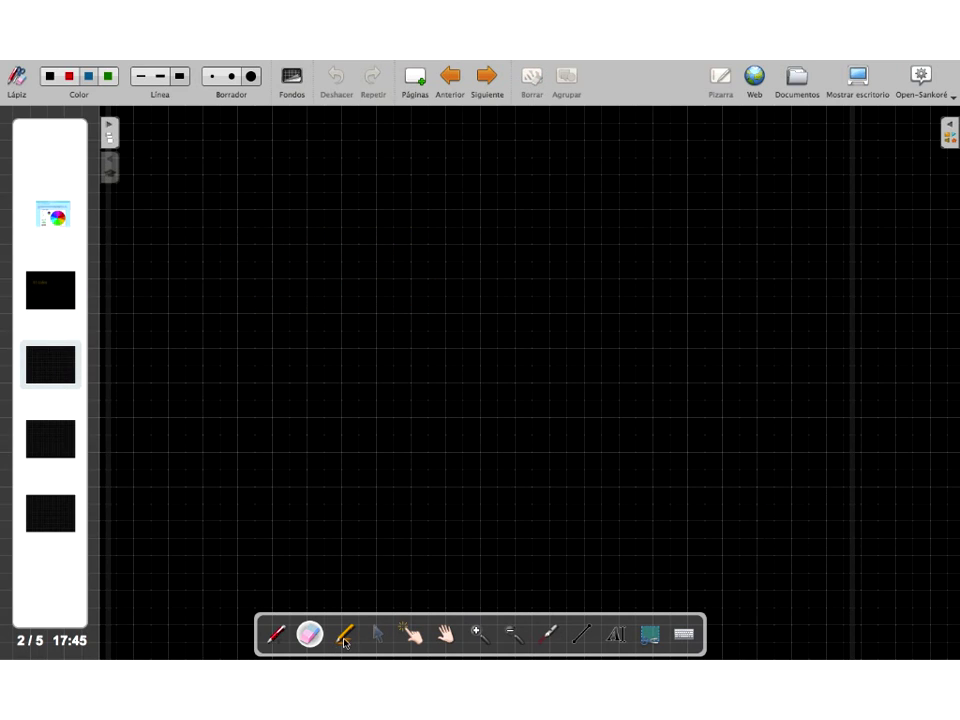
# Step: Draw five horizontal yellow strokes across the middle of the blank page with the highlighter
pyautogui.click(344, 640)
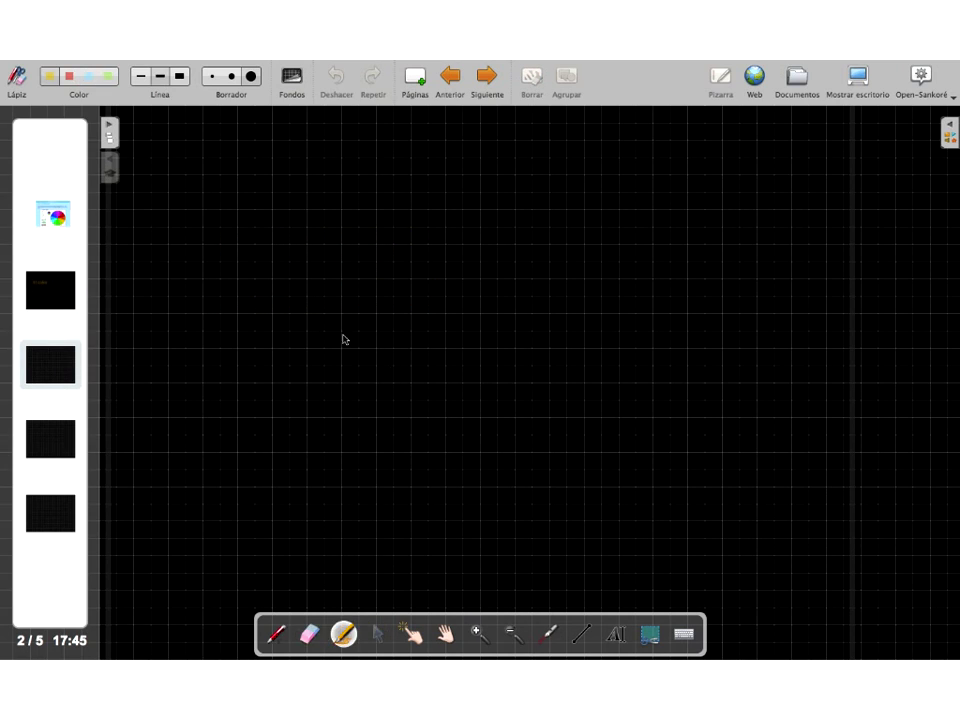
pyautogui.moveTo(318, 328); pyautogui.dragTo(643, 317)
pyautogui.moveTo(330, 392); pyautogui.dragTo(615, 371)
pyautogui.moveTo(322, 437); pyautogui.dragTo(628, 431)
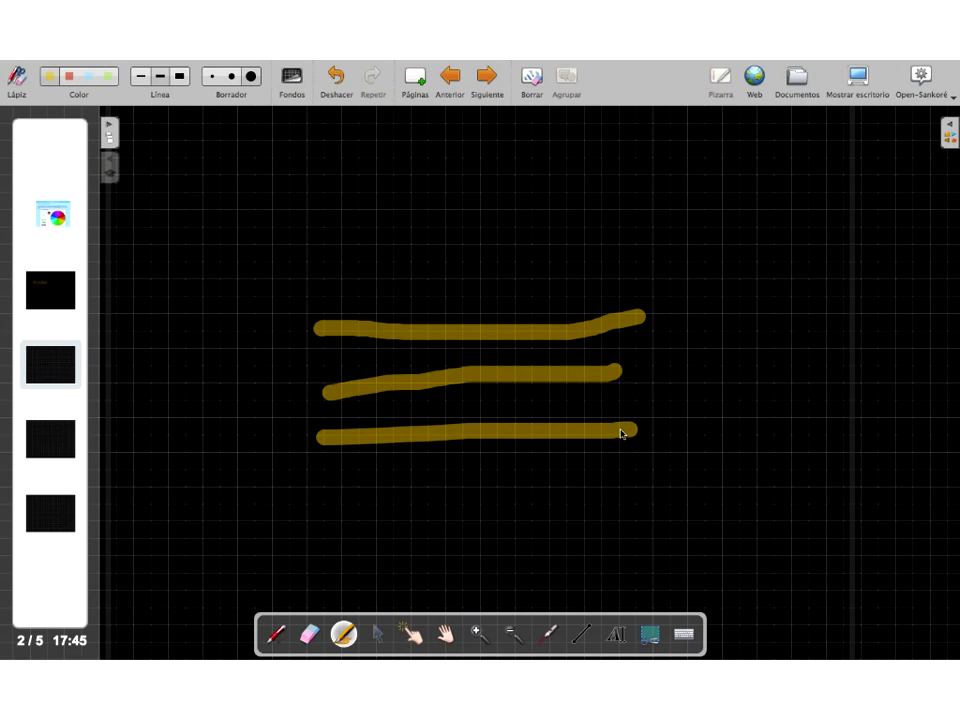
pyautogui.moveTo(322, 257); pyautogui.dragTo(605, 257)
pyautogui.moveTo(321, 284); pyautogui.dragTo(594, 287)
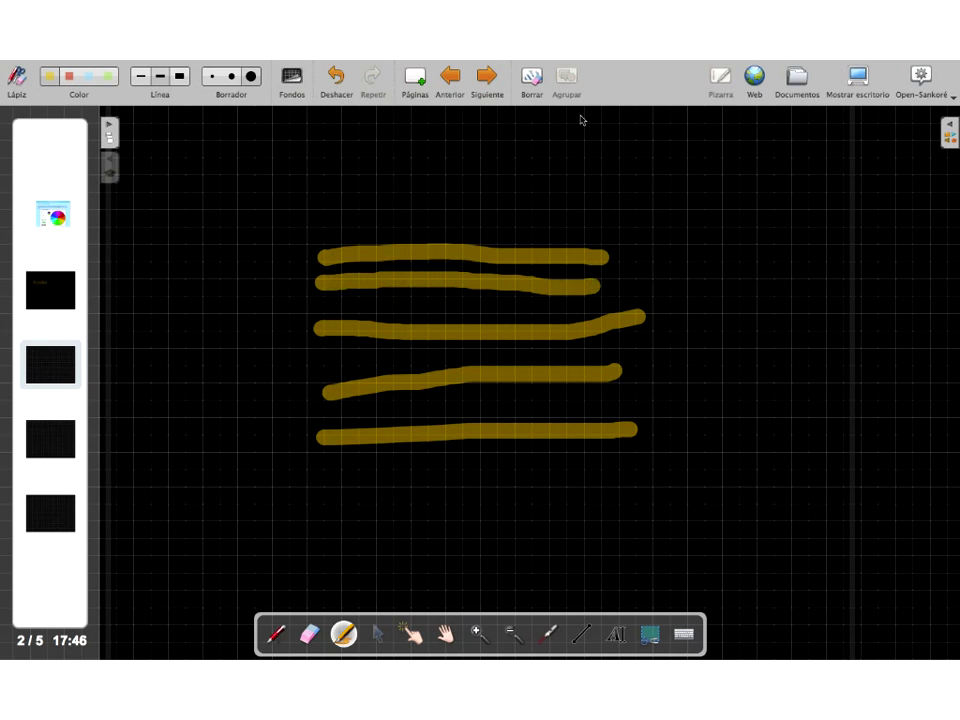
# Step: Erase three vertical bands through the yellow highlighter strokes and clear the whole page
pyautogui.click(310, 642)
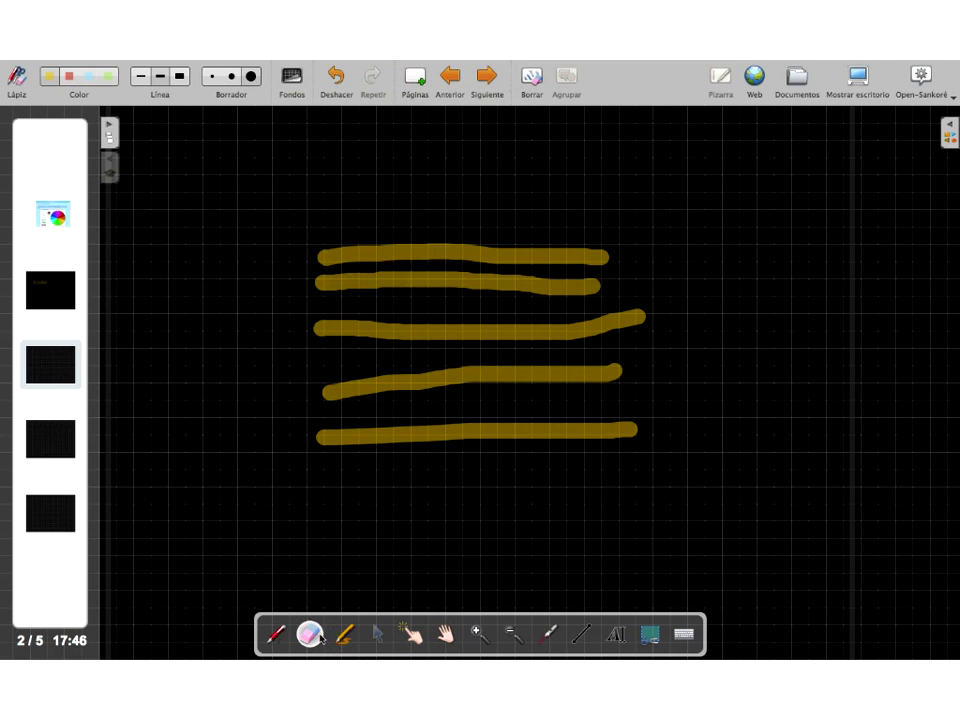
pyautogui.moveTo(537, 243); pyautogui.dragTo(537, 445)
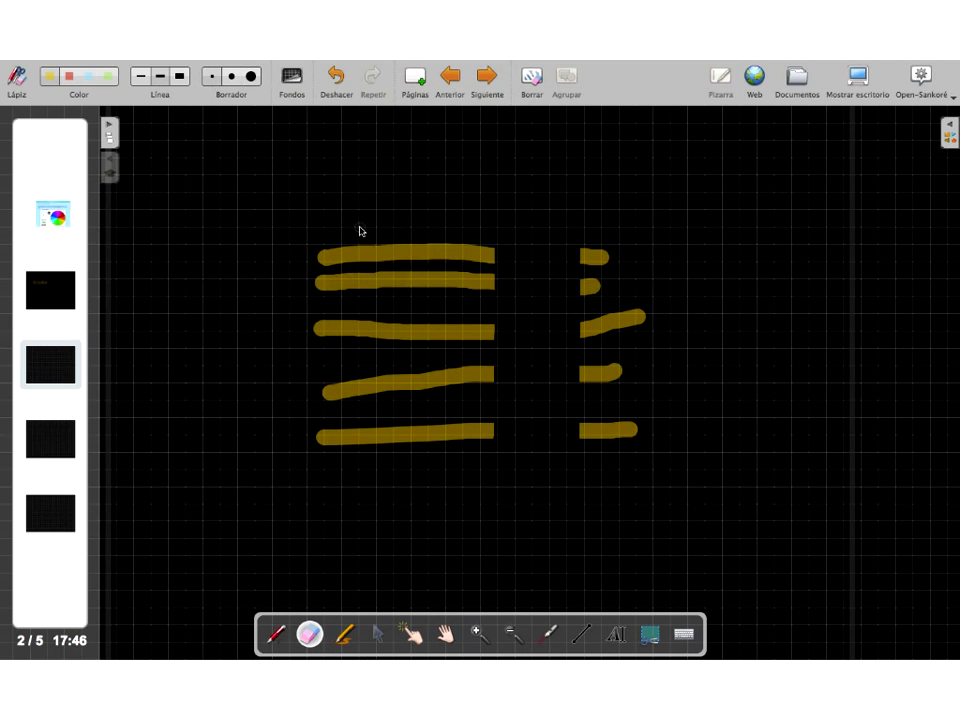
pyautogui.moveTo(360, 231); pyautogui.dragTo(360, 445)
pyautogui.moveTo(441, 236); pyautogui.dragTo(441, 442)
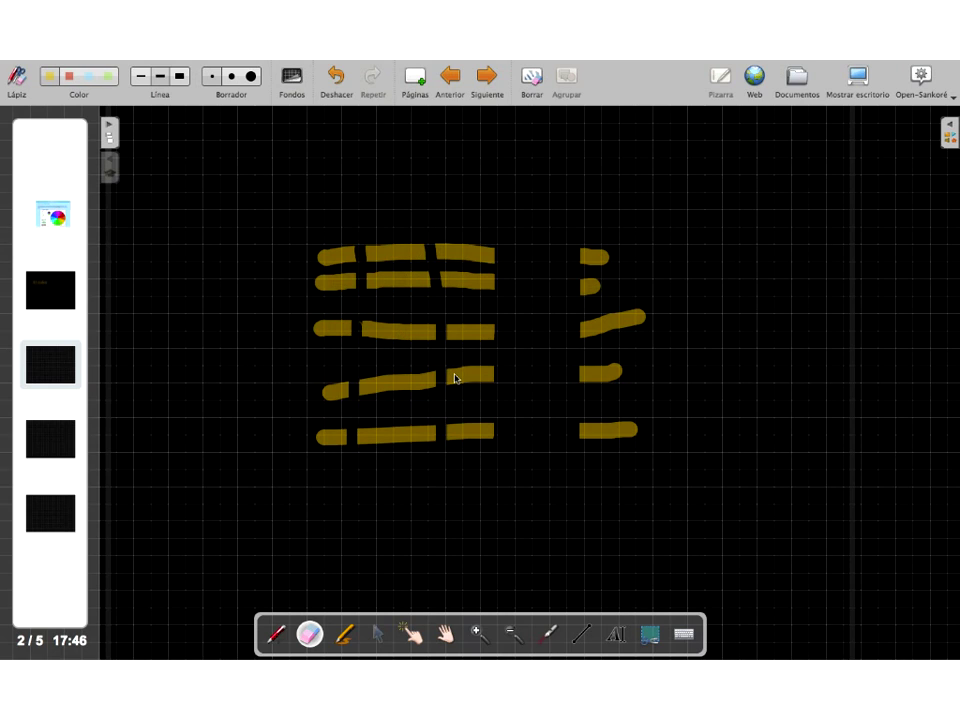
pyautogui.click(530, 80)
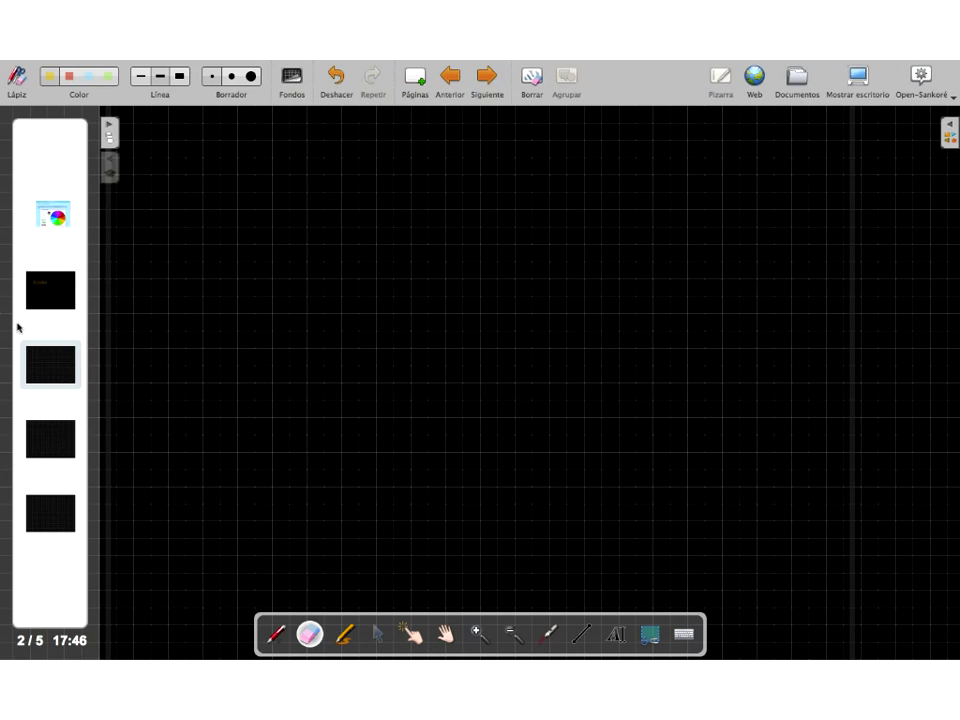
# Step: Return to the "El color" page and try zooming in and back out on it
pyautogui.click(377, 634)
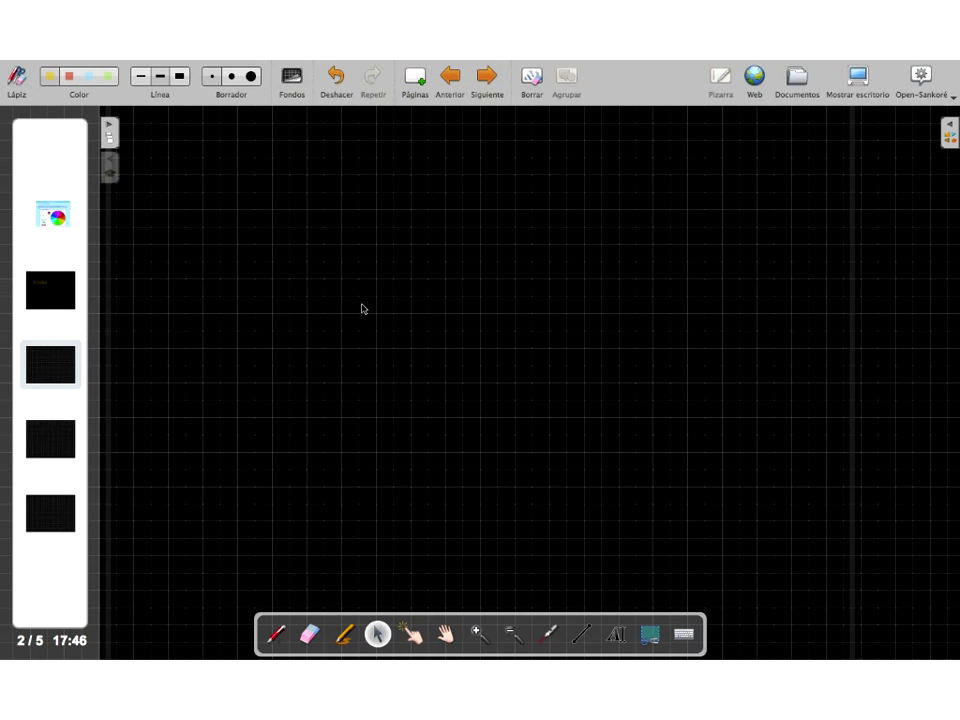
pyautogui.click(62, 292)
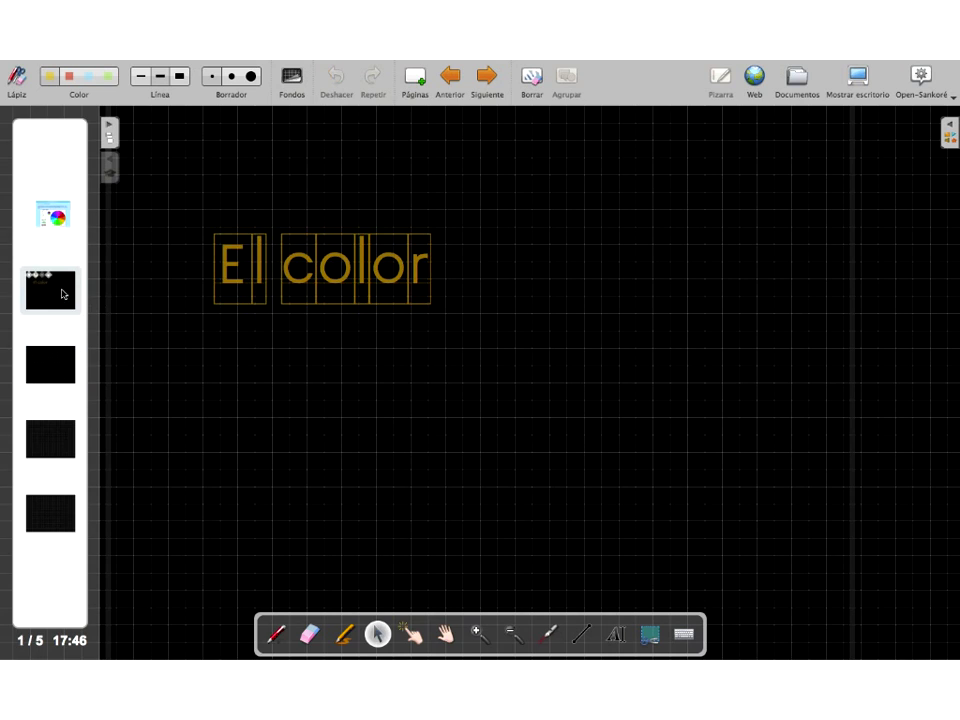
pyautogui.click(478, 633)
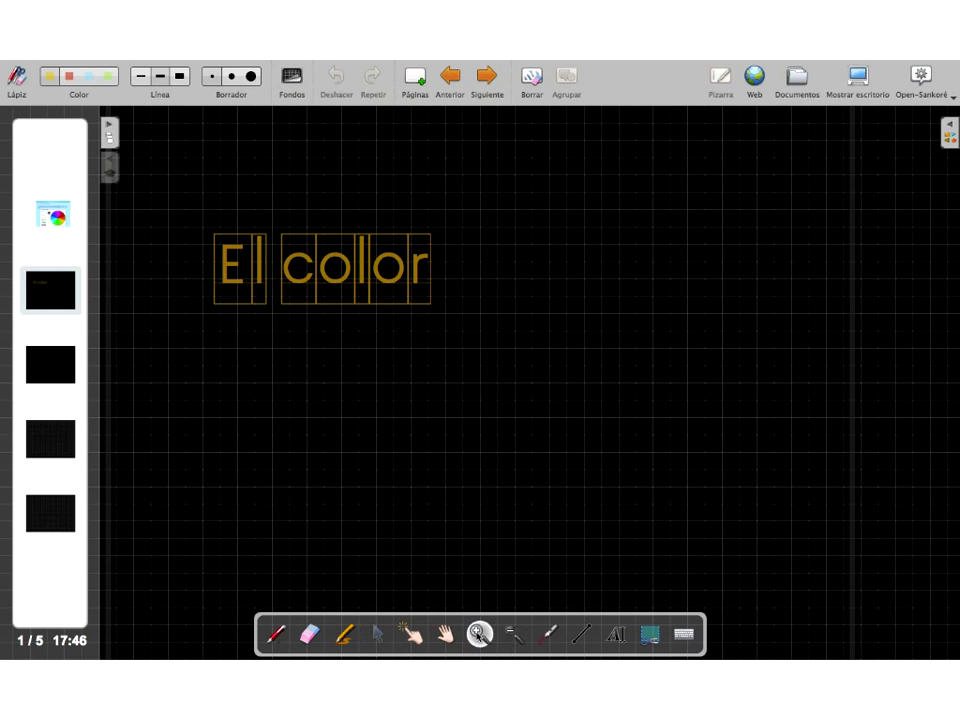
pyautogui.click(414, 409)
pyautogui.keyDown('alt'); pyautogui.click(466, 420); pyautogui.keyUp('alt')
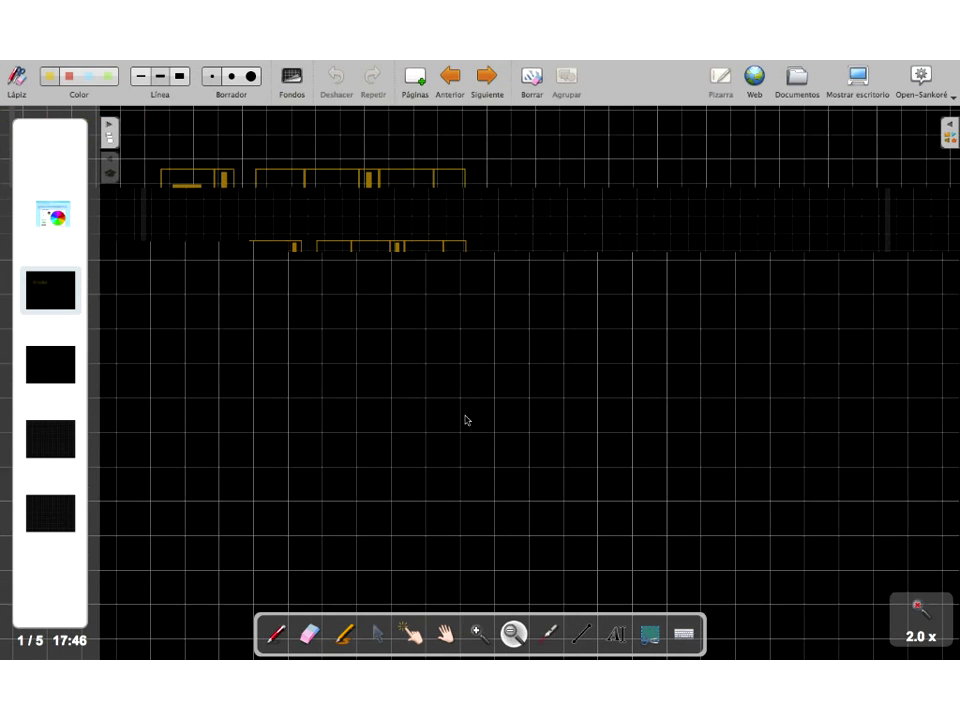
# Step: Try the laser pointer below the title and set the page background to plain light
pyautogui.click(547, 634)
pyautogui.click(417, 325)
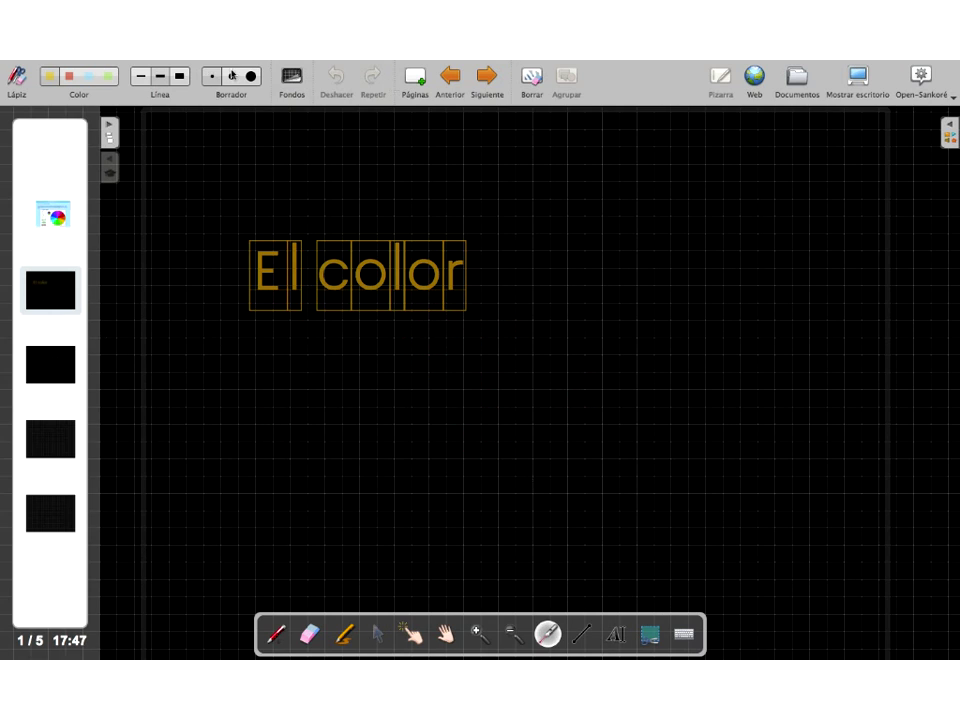
pyautogui.click(292, 78)
pyautogui.click(358, 257)
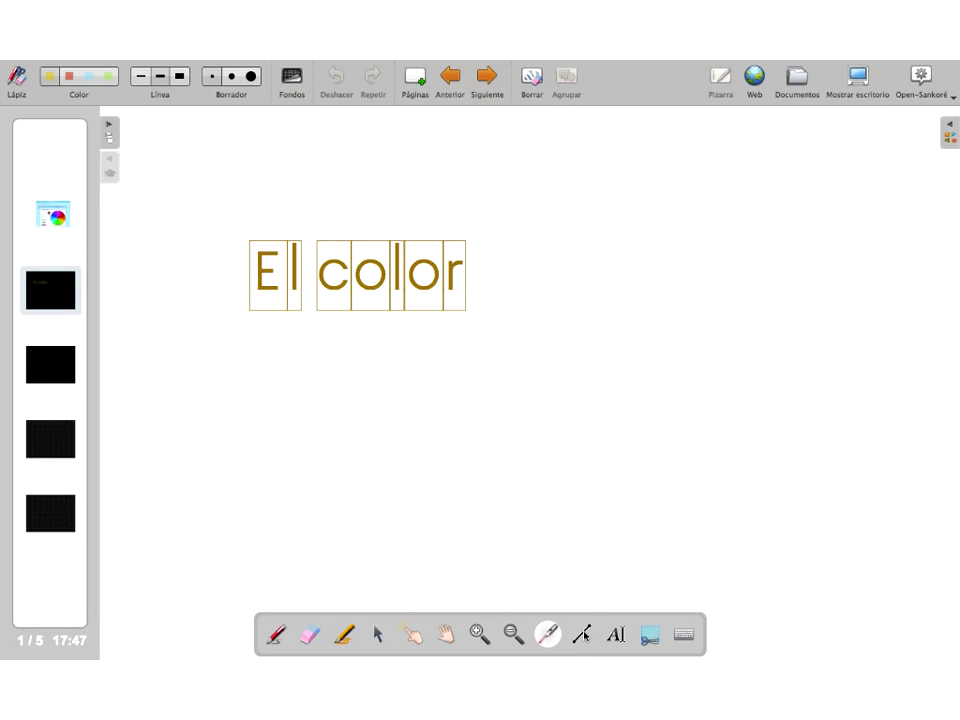
# Step: Draw four horizontal blue straight lines below the title: two thick, one medium and one thin
pyautogui.press('l')
pyautogui.moveTo(250, 401)
pyautogui.mouseDown()
pyautogui.moveTo(598, 400)
pyautogui.moveTo(664, 437)
pyautogui.moveTo(666, 407)
pyautogui.moveTo(668, 421)
pyautogui.moveTo(705, 400)
pyautogui.mouseUp()
pyautogui.moveTo(346, 436); pyautogui.dragTo(559, 436)
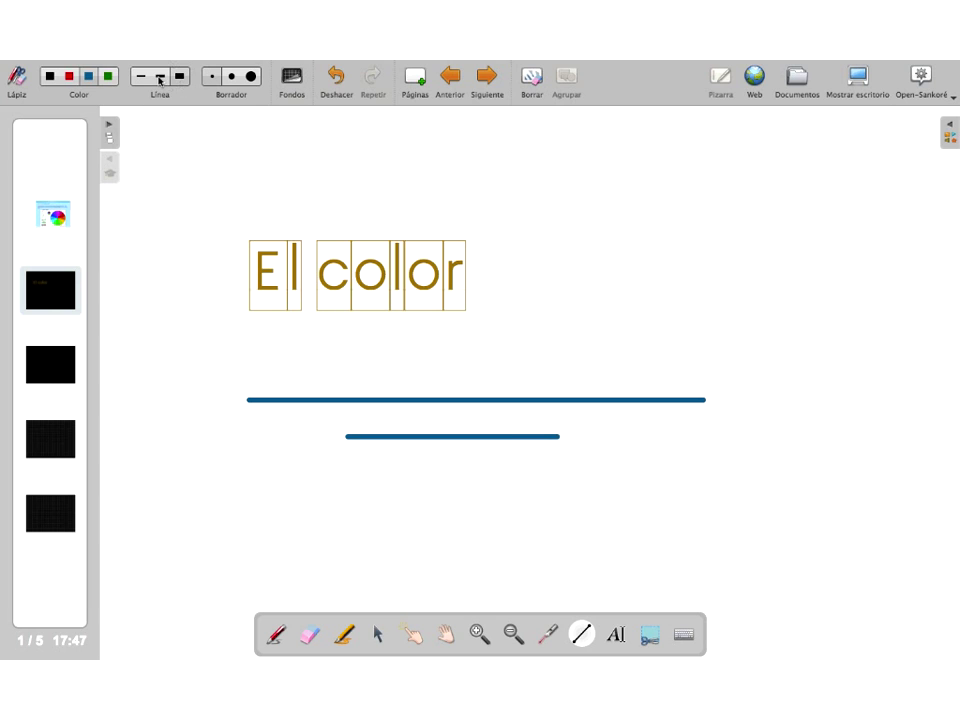
pyautogui.moveTo(357, 468); pyautogui.dragTo(548, 468)
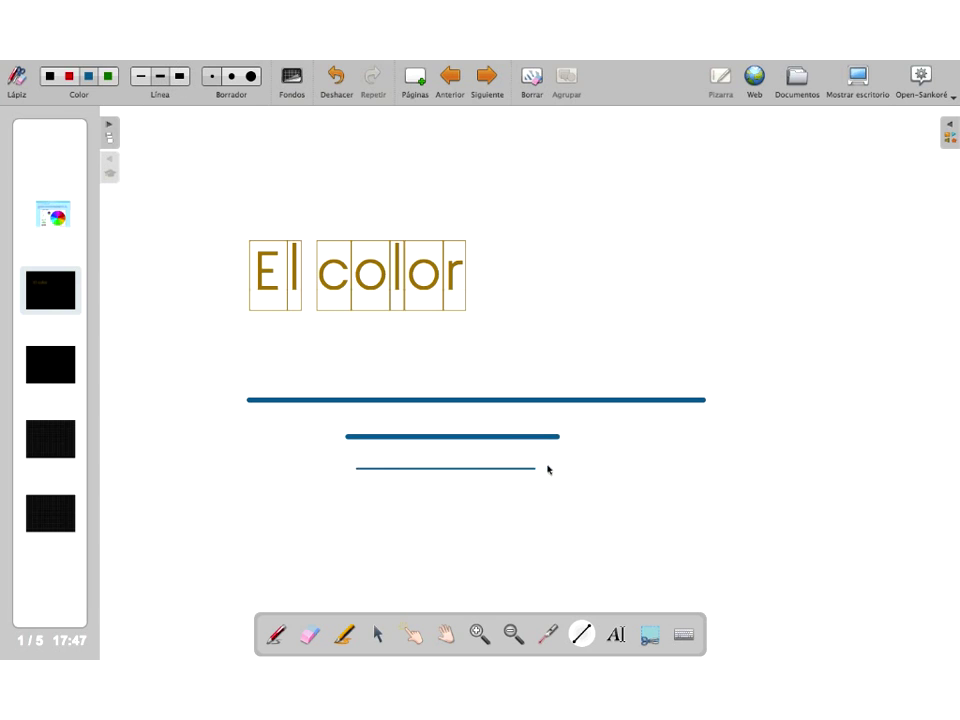
pyautogui.click(142, 80)
pyautogui.moveTo(392, 501); pyautogui.dragTo(520, 502)
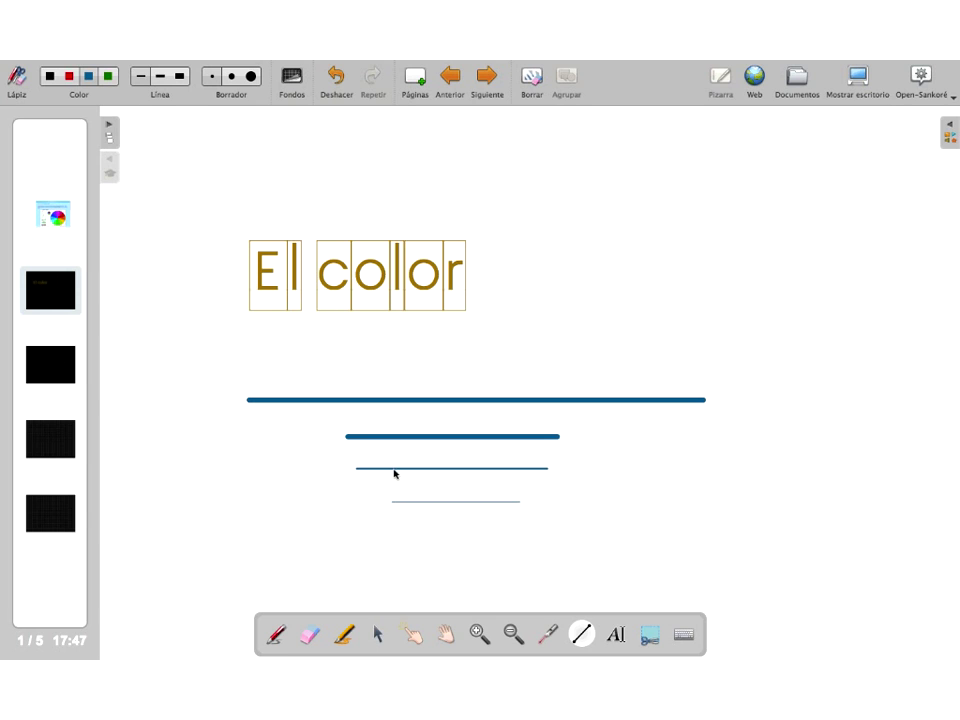
# Step: Clear everything from the "El color" page and undo the clearing
pyautogui.click(536, 80)
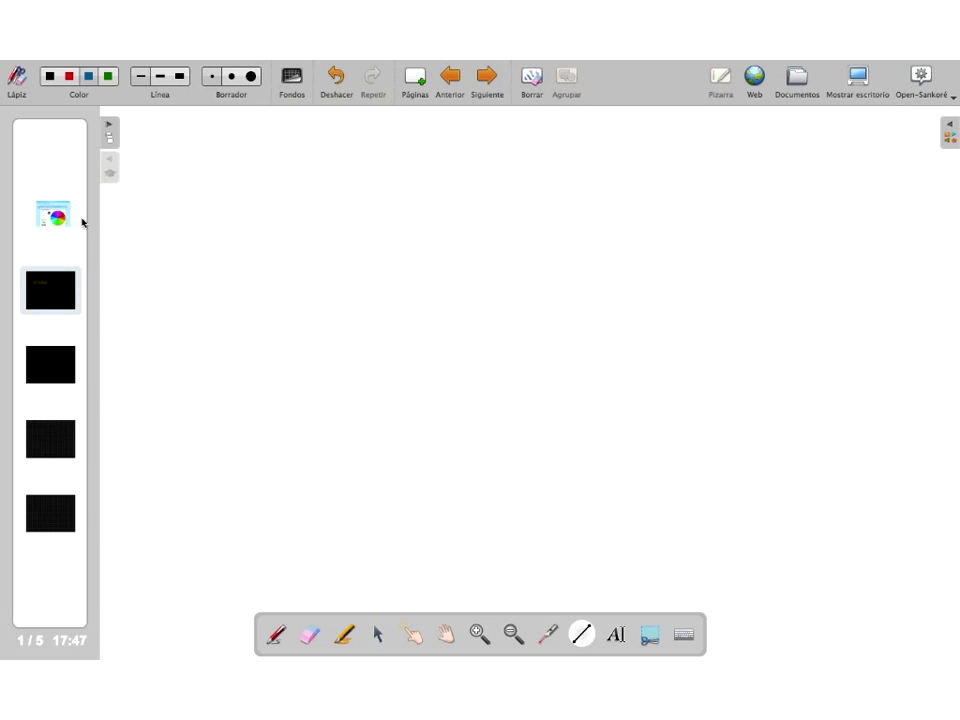
pyautogui.hotkey('ctrl', 'z')
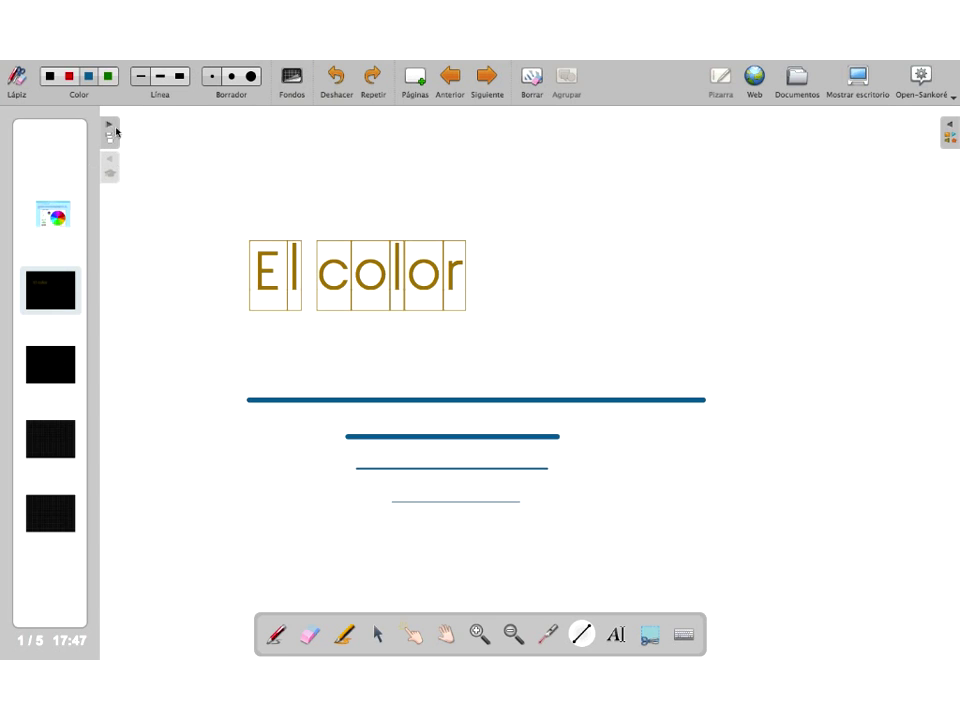
# Step: Show the teacher's guide for the page and look through the folders in the media library
pyautogui.click(109, 167)
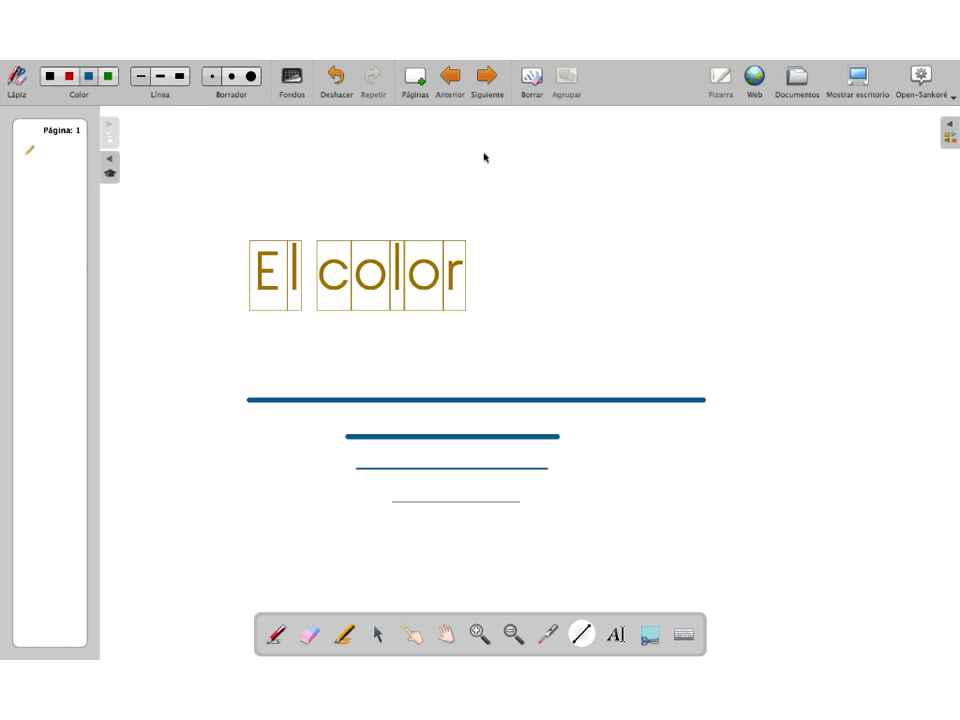
pyautogui.click(952, 130)
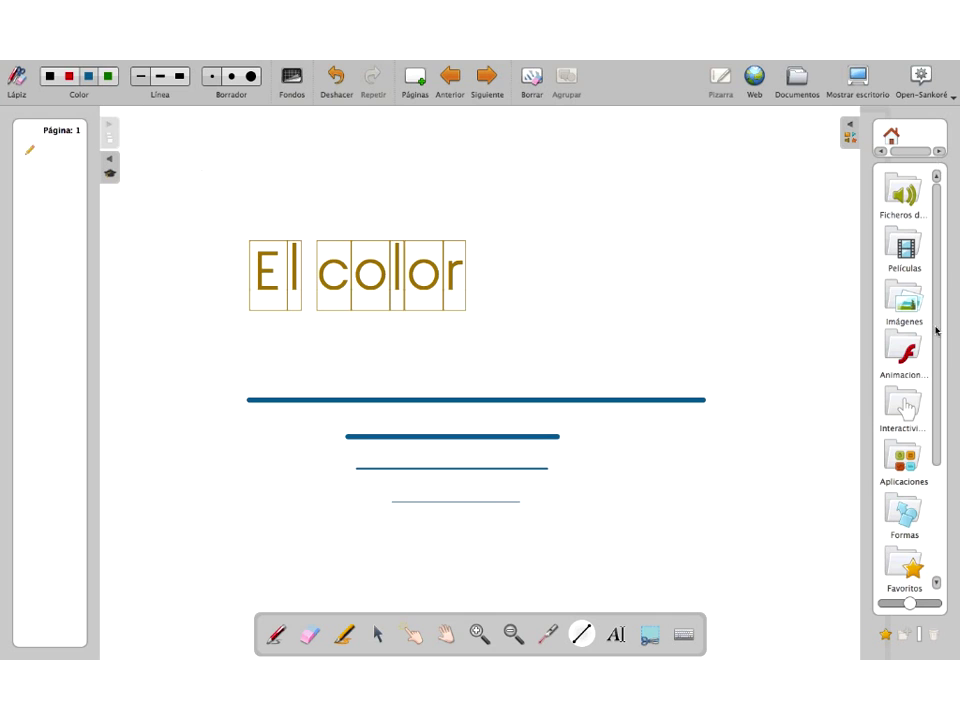
pyautogui.moveTo(936, 325); pyautogui.dragTo(932, 360)
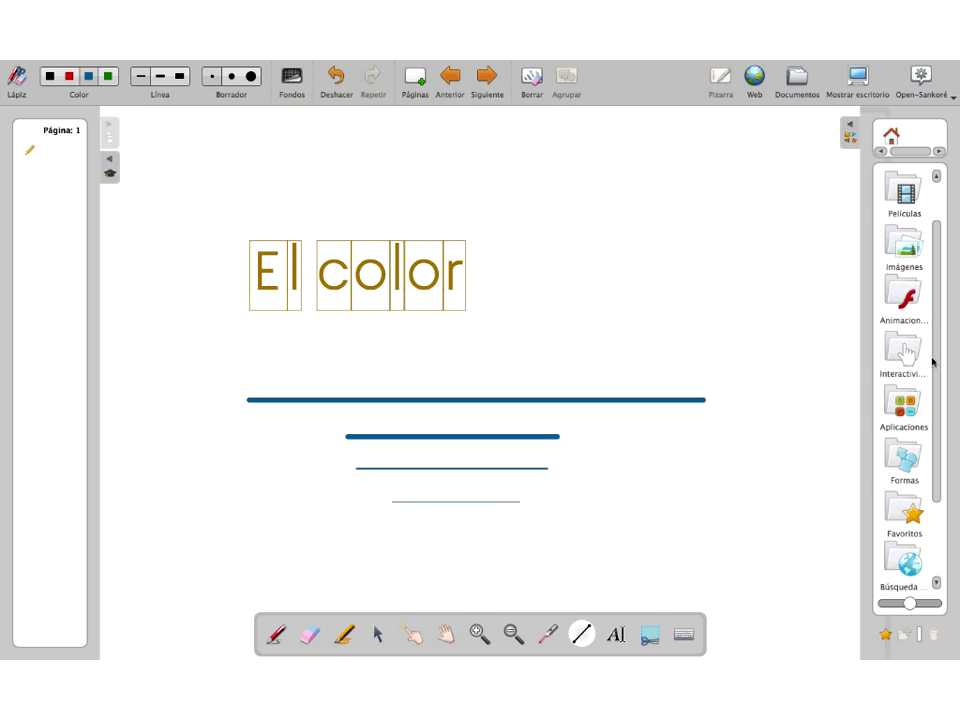
# Step: Add a second page and look through the Animaux and insectes sound folders in the media library
pyautogui.click(418, 80)
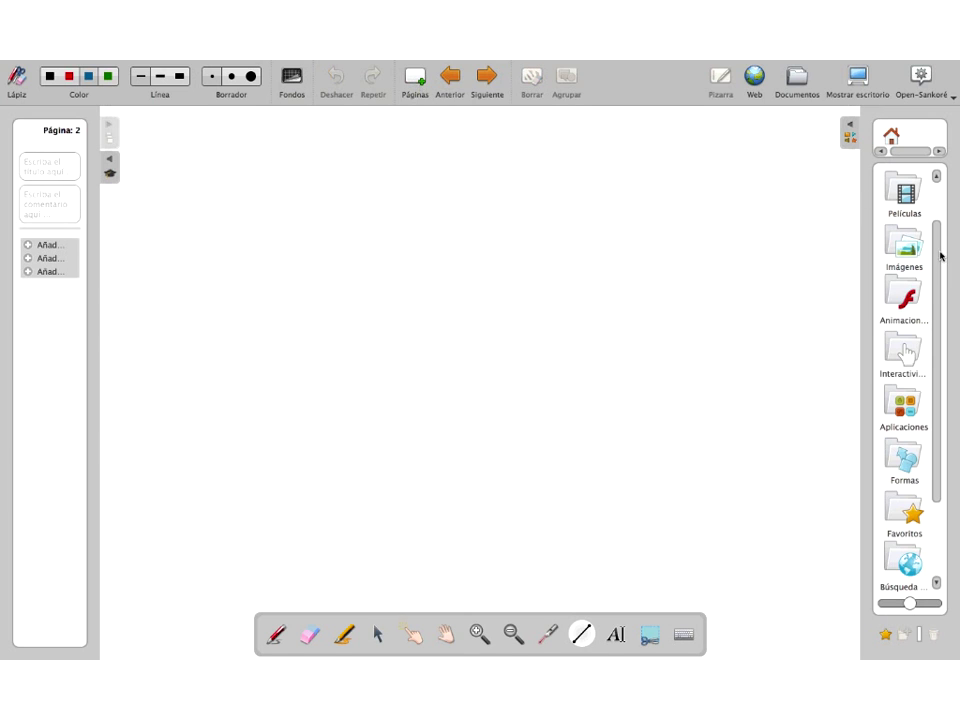
pyautogui.scroll(2, 917, 204)
pyautogui.click(902, 196)
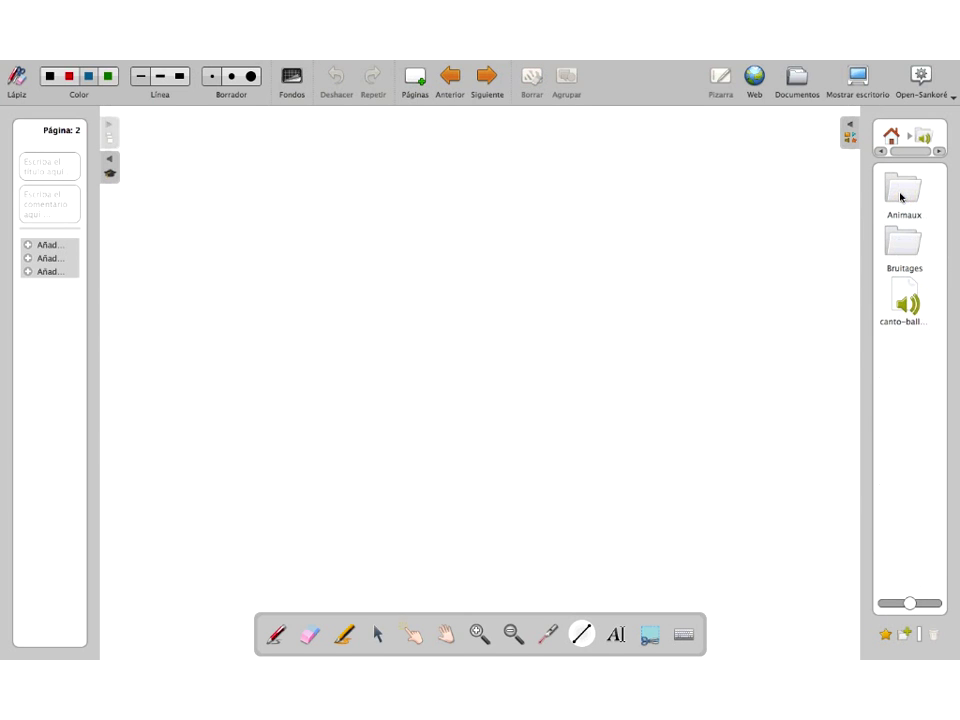
pyautogui.click(903, 190)
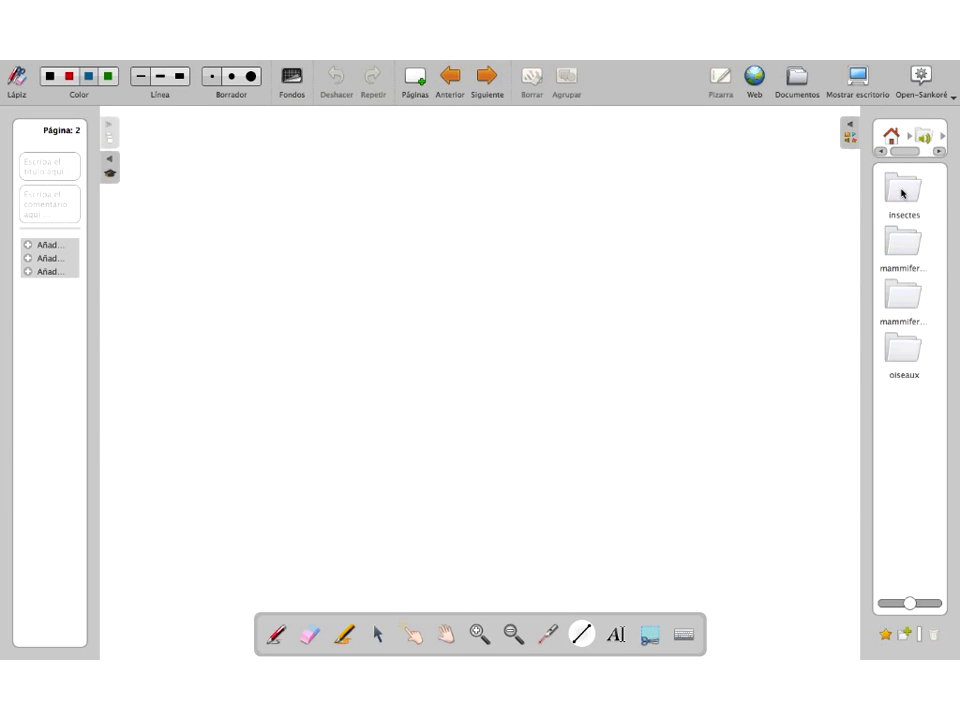
pyautogui.click(900, 189)
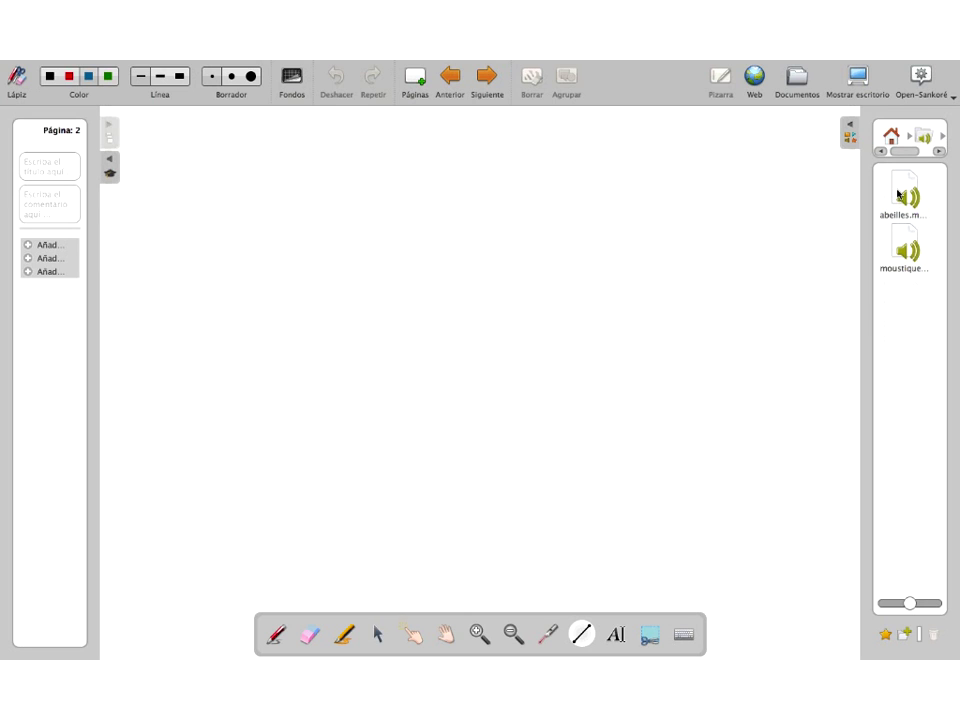
pyautogui.click(924, 137)
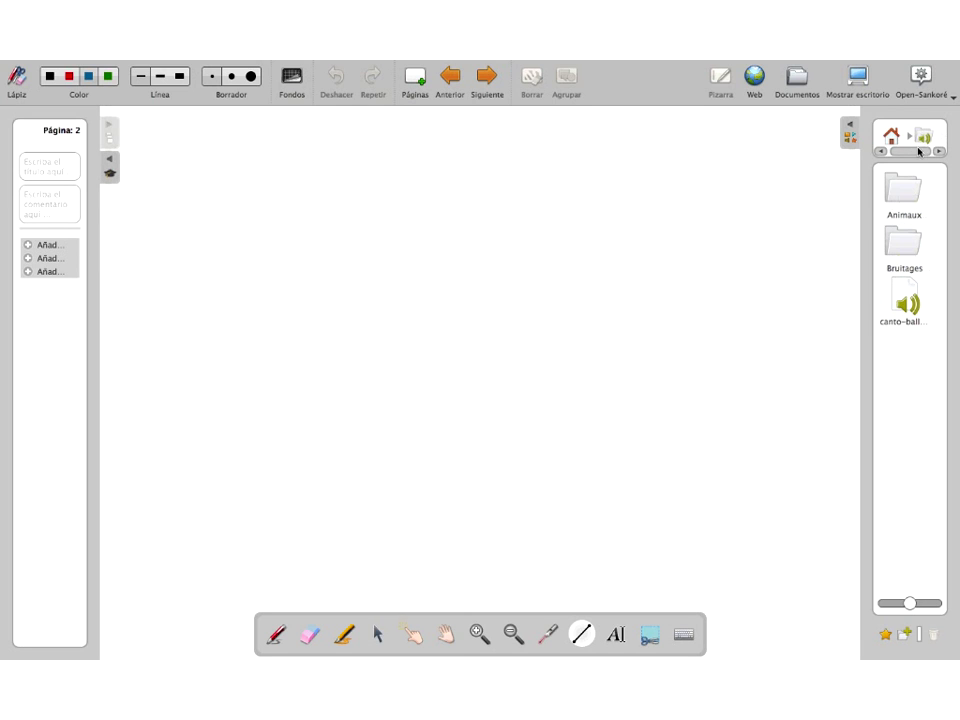
pyautogui.click(907, 195)
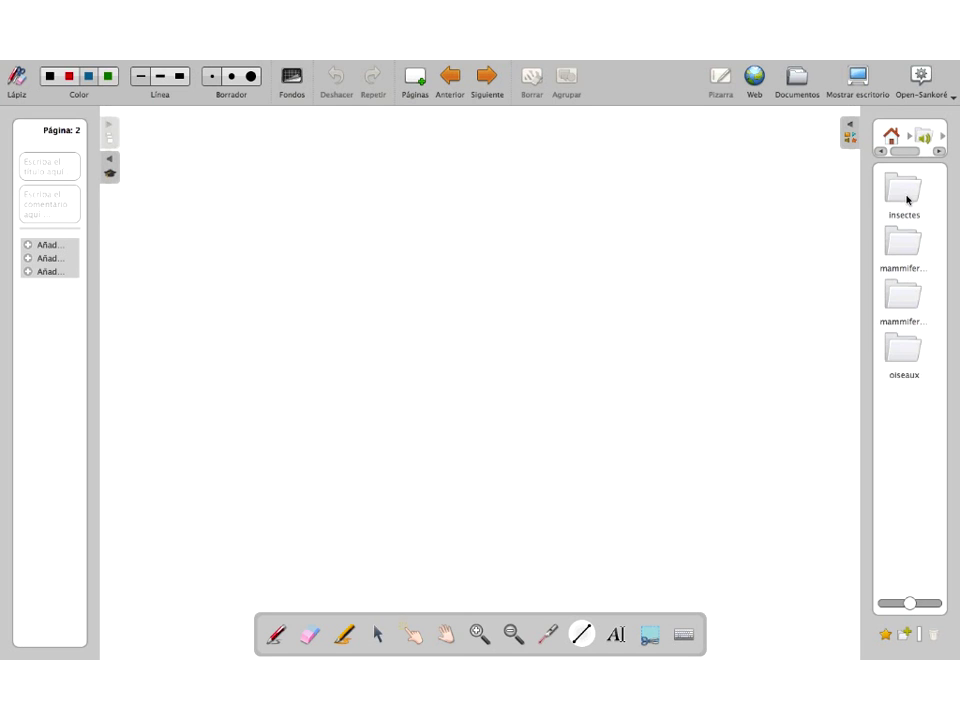
pyautogui.click(891, 142)
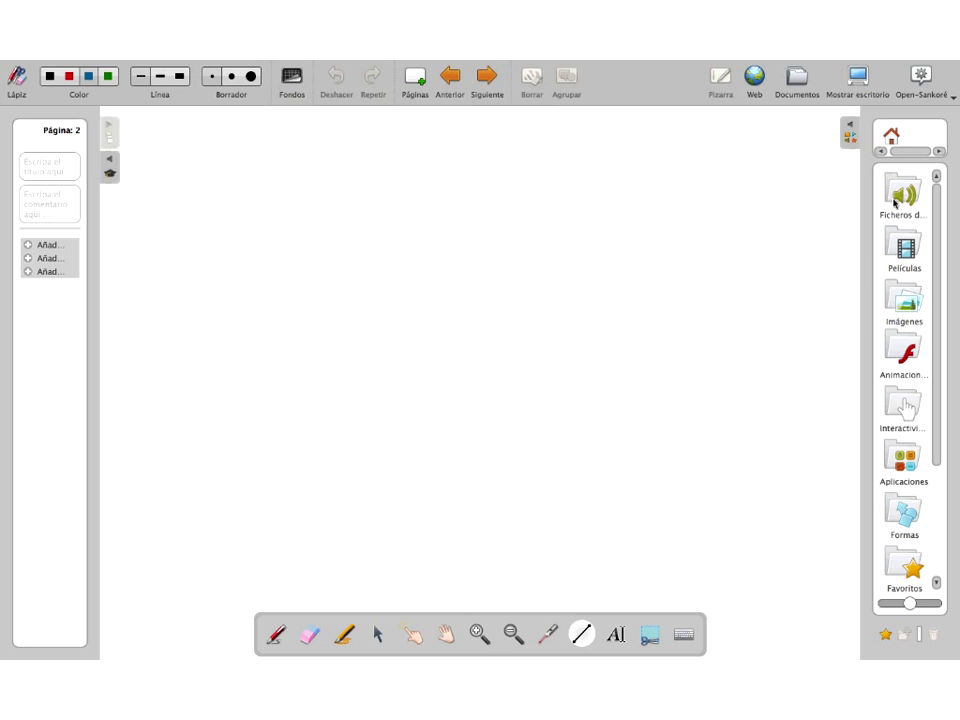
# Step: Place the moustique sound from the Animaux insectes audio folder on the upper middle of page 2
pyautogui.click(902, 196)
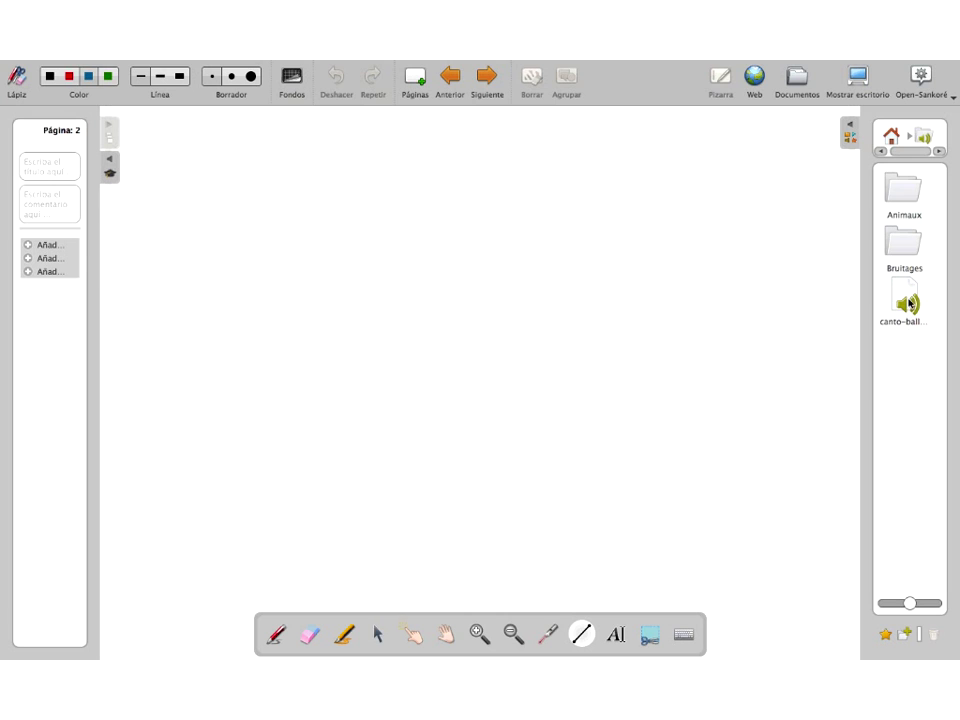
pyautogui.doubleClick(909, 198)
pyautogui.doubleClick(907, 190)
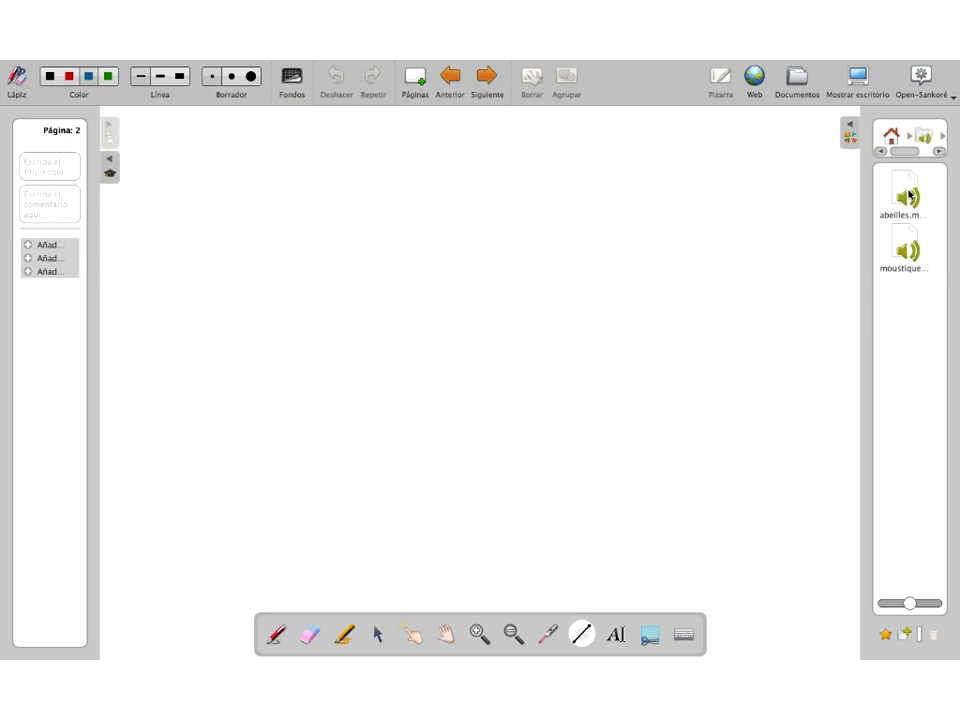
pyautogui.click(905, 250)
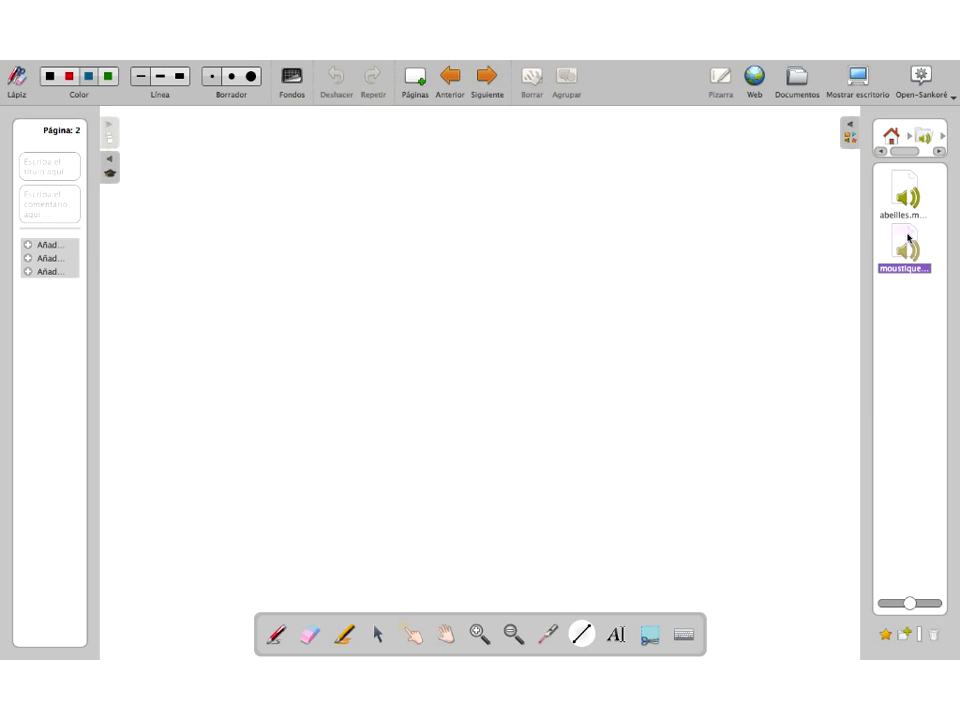
pyautogui.moveTo(908, 237); pyautogui.dragTo(473, 245)
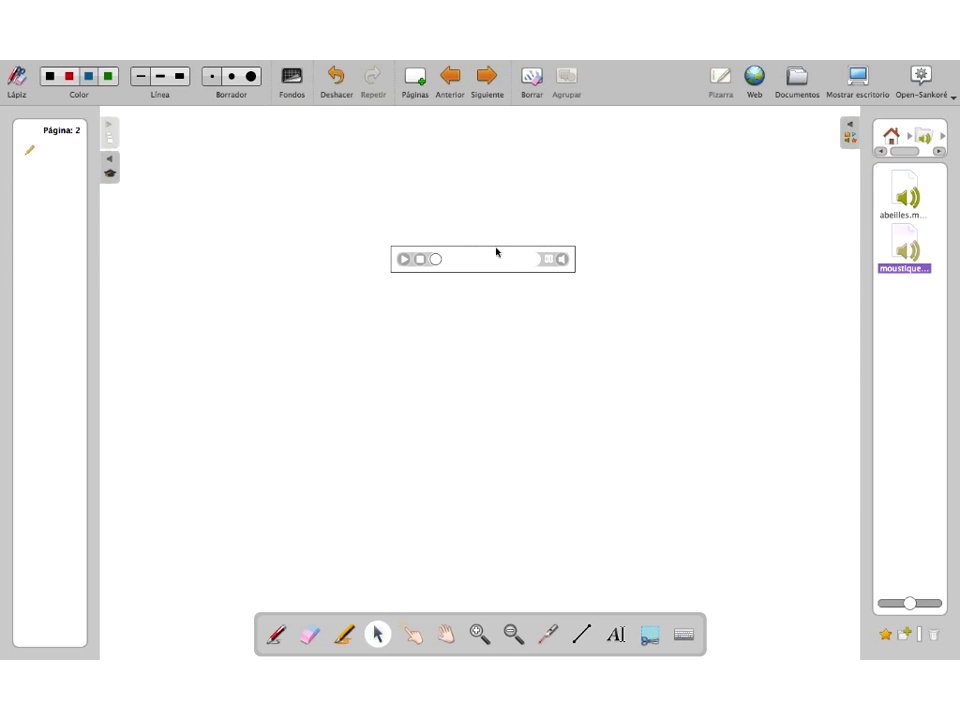
# Step: Play the moustique sound on the page and move its playback position forward
pyautogui.click(404, 261)
pyautogui.click(405, 259)
pyautogui.click(460, 259)
# Step: Place the video from the Películas Sciences folder on page 2, centred below the sound player
pyautogui.click(897, 141)
pyautogui.click(911, 251)
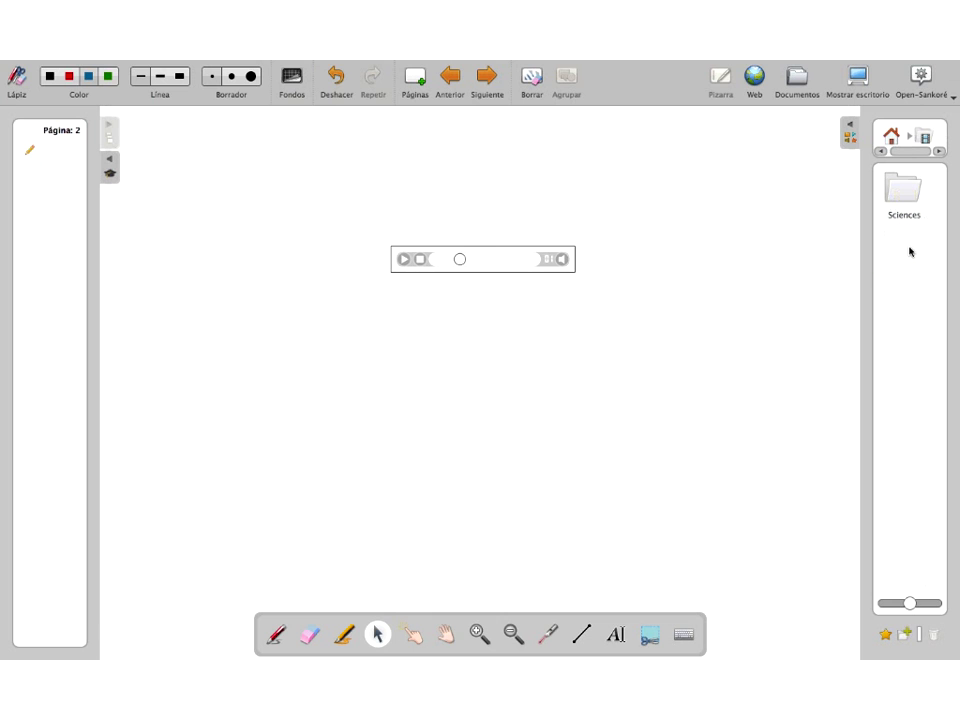
pyautogui.click(905, 190)
pyautogui.moveTo(907, 200); pyautogui.dragTo(471, 353)
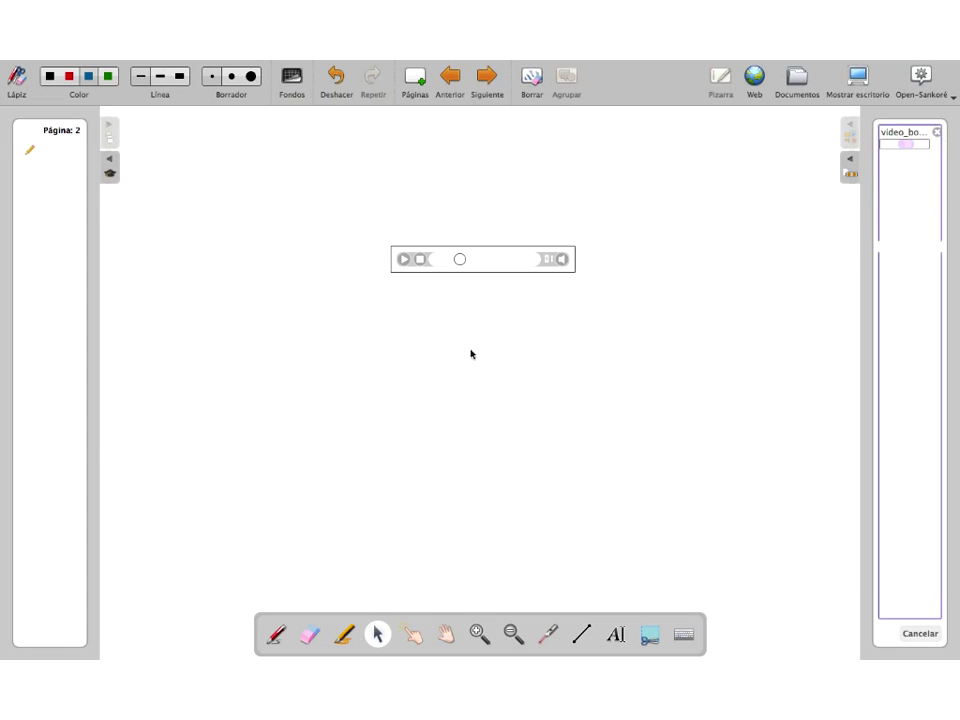
pyautogui.click(516, 406)
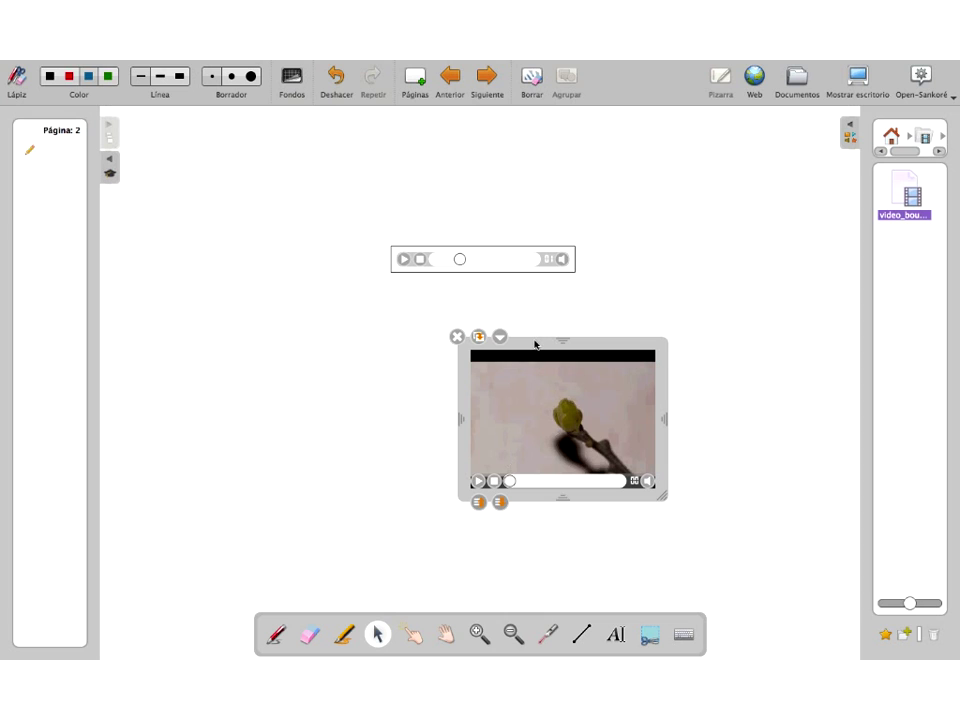
pyautogui.moveTo(535, 344); pyautogui.dragTo(448, 329)
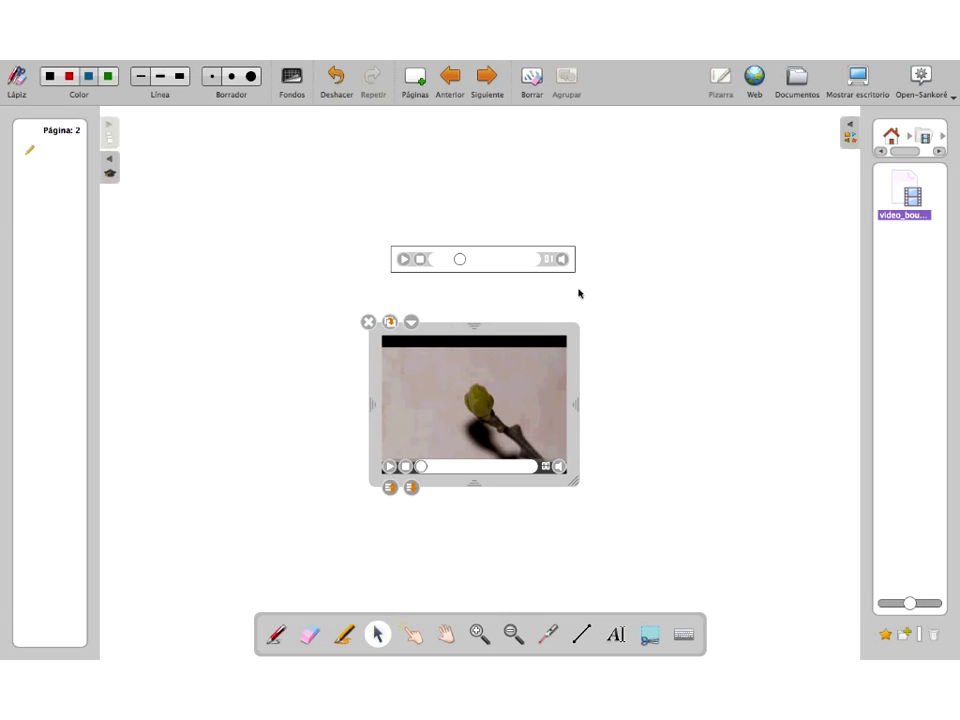
# Step: Lock the plant bud video on the page and unlock it again
pyautogui.click(448, 347)
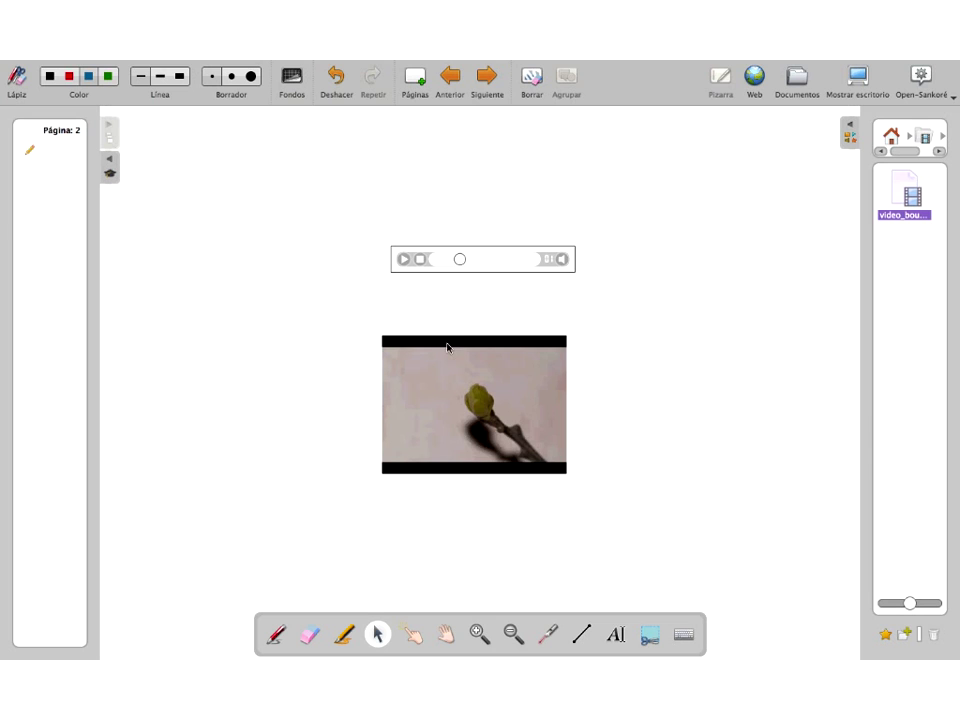
pyautogui.click(448, 369)
pyautogui.click(729, 343)
pyautogui.click(510, 387)
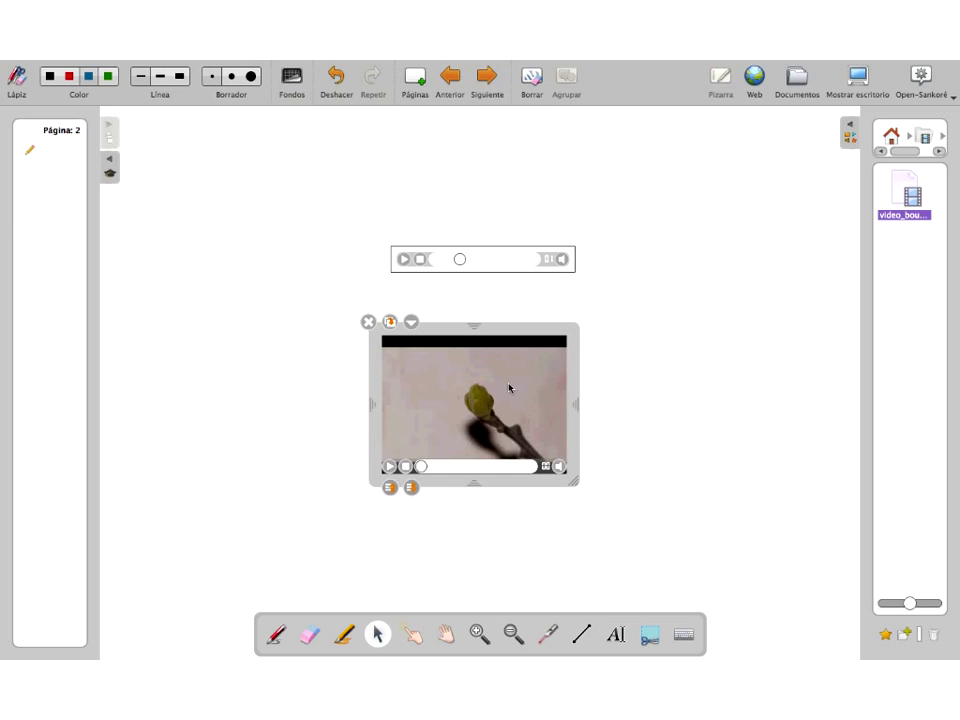
pyautogui.click(414, 324)
pyautogui.click(433, 338)
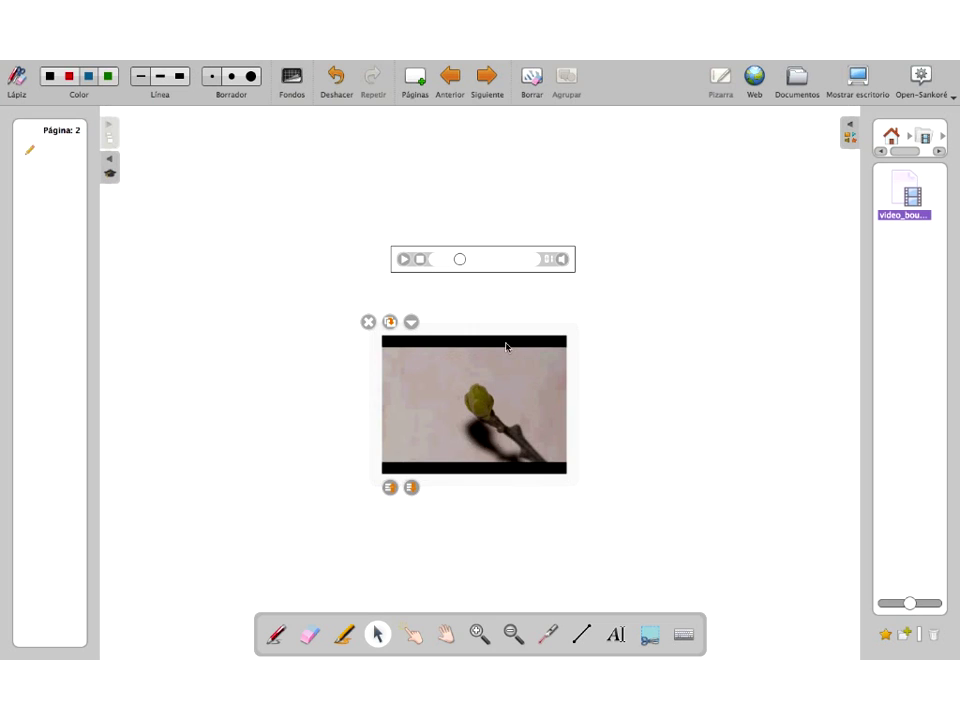
pyautogui.click(518, 375)
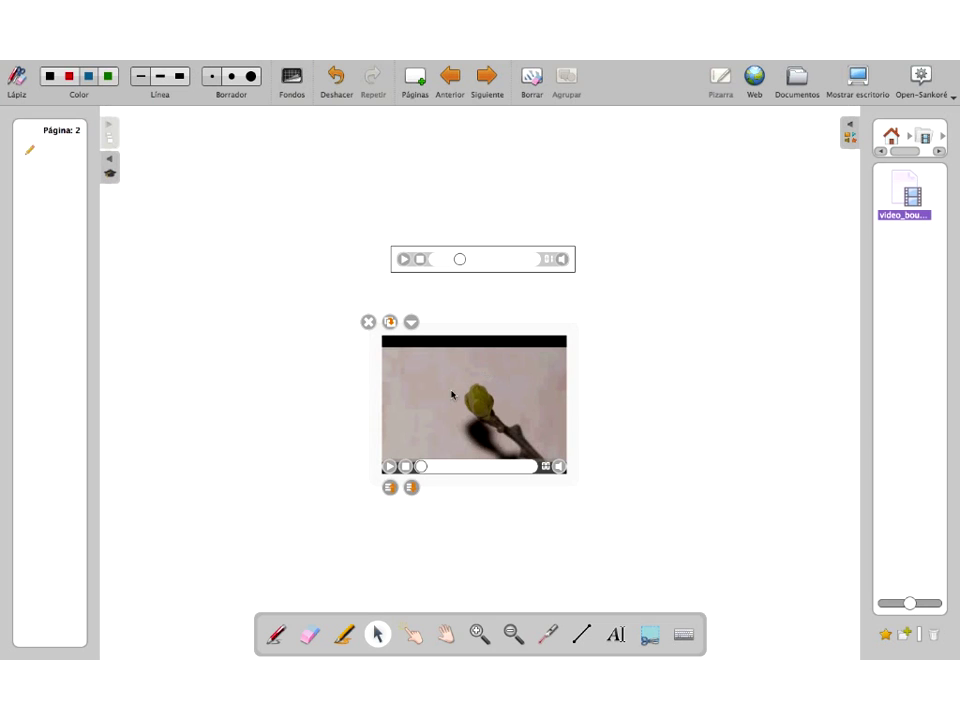
pyautogui.click(412, 323)
pyautogui.click(433, 337)
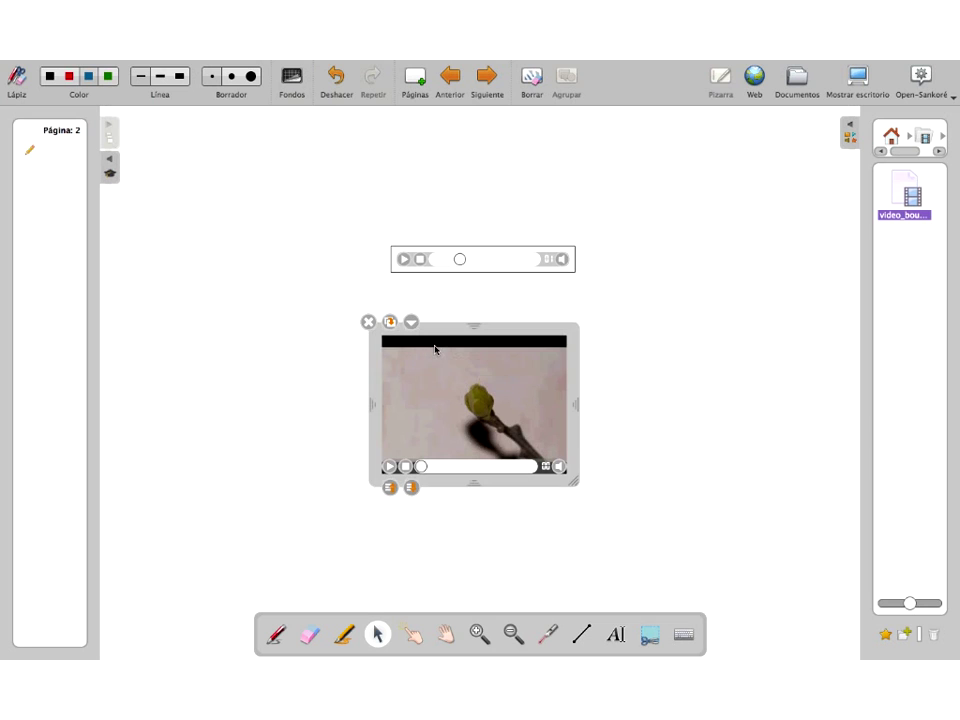
# Step: Reposition and enlarge the plant bud video until it nearly fills the page, and play part of it before stopping
pyautogui.moveTo(473, 355); pyautogui.dragTo(301, 360)
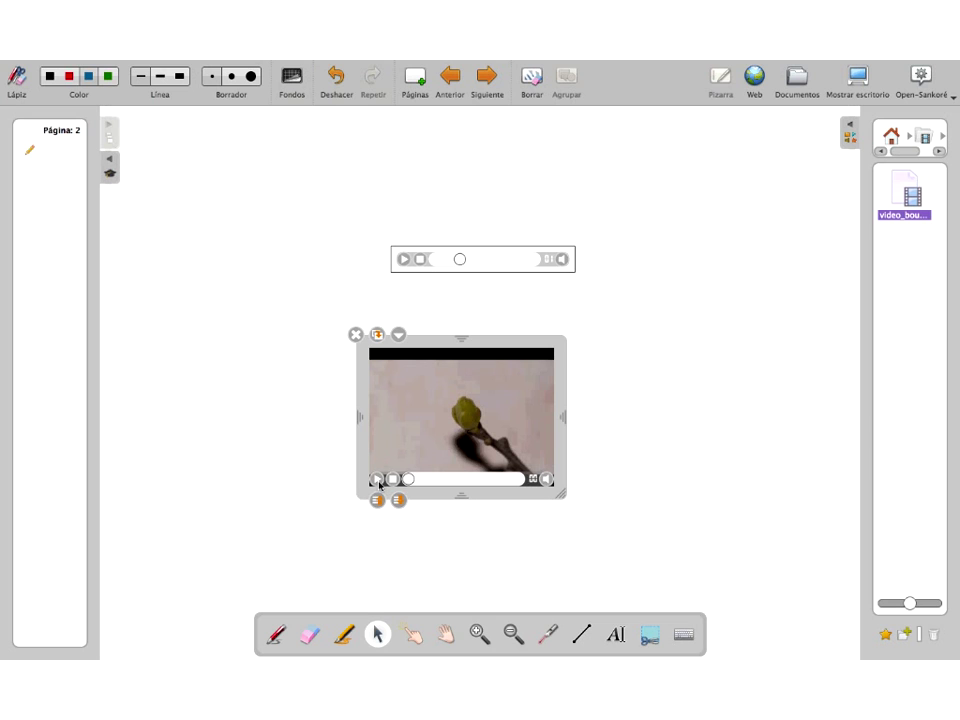
pyautogui.click(378, 480)
pyautogui.moveTo(562, 494); pyautogui.dragTo(656, 570)
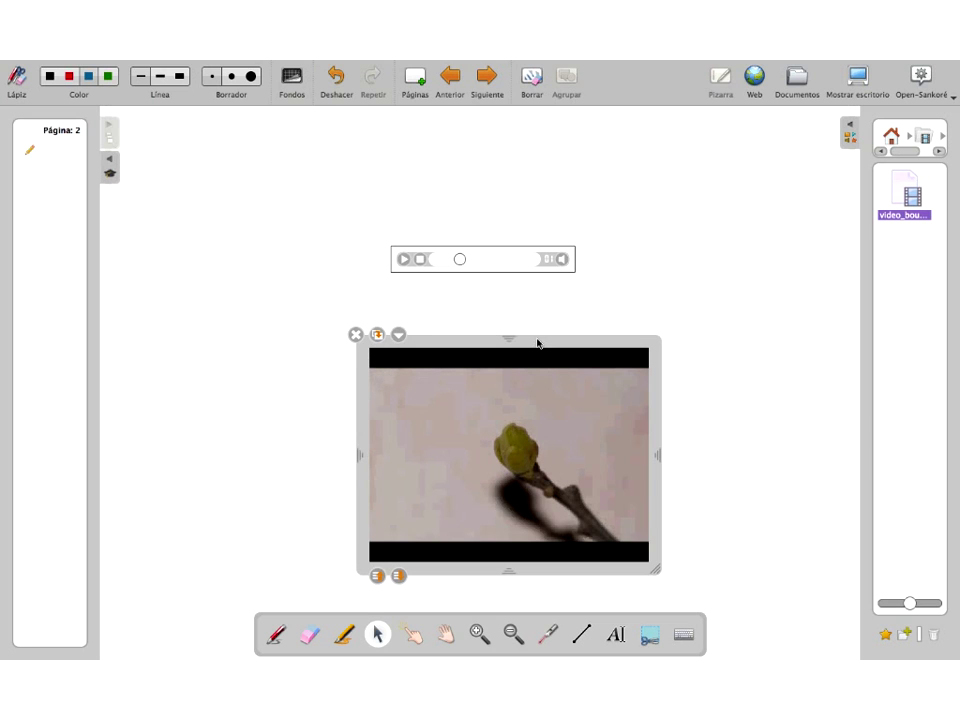
pyautogui.moveTo(537, 343); pyautogui.dragTo(385, 156)
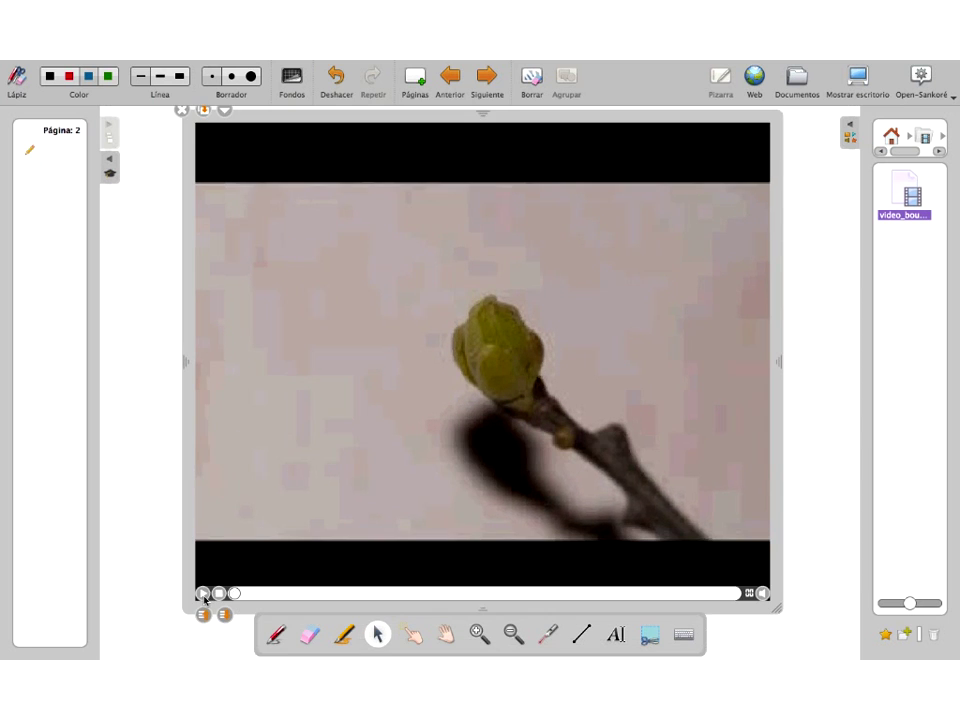
pyautogui.click(203, 593)
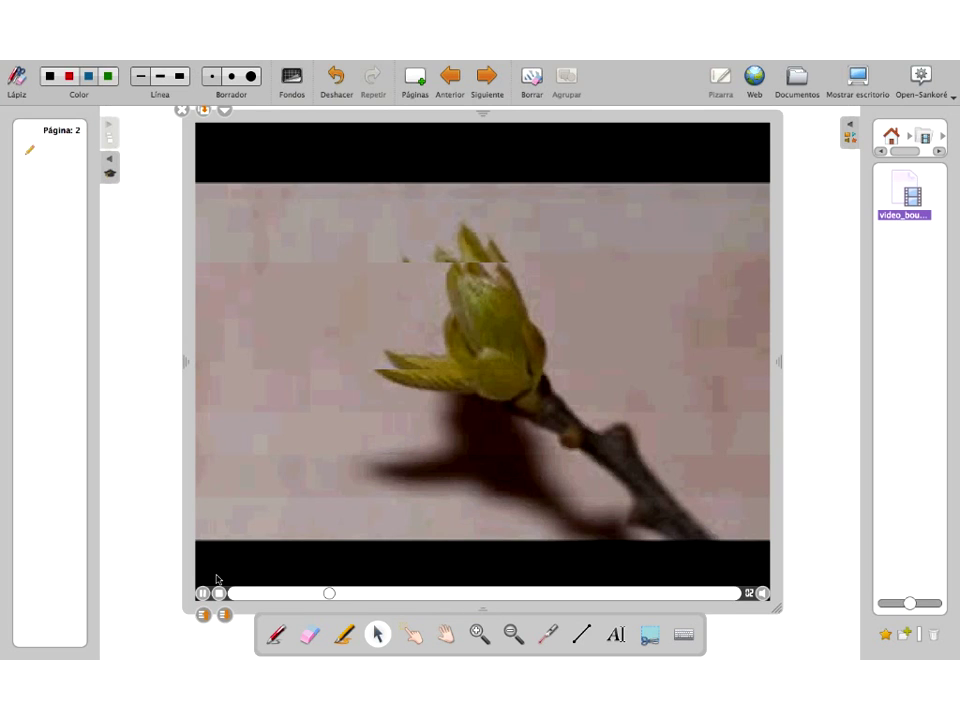
pyautogui.click(219, 592)
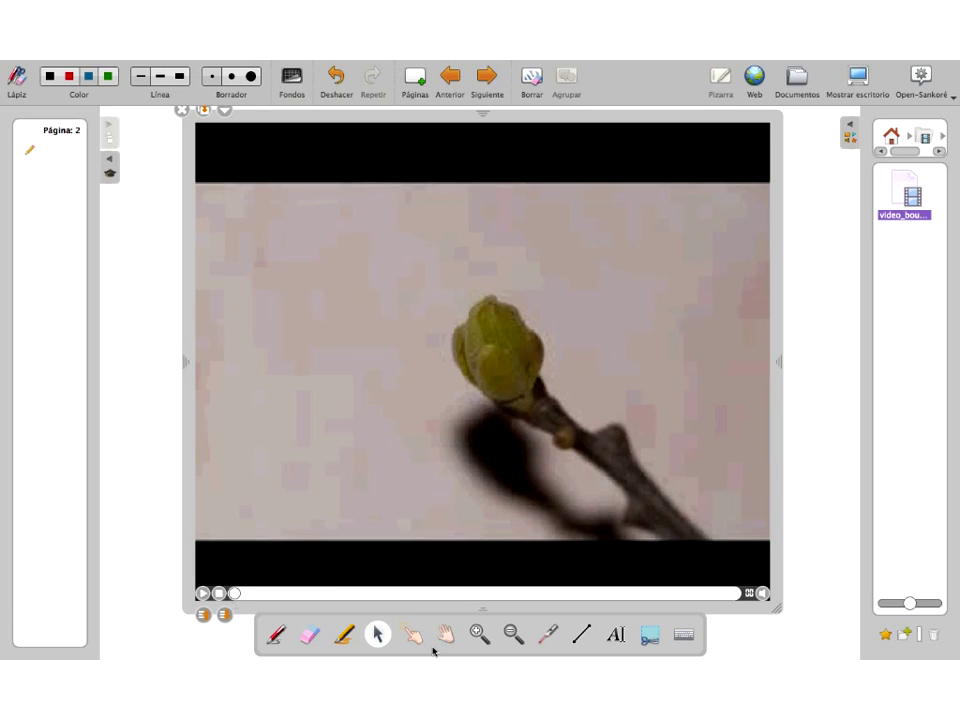
# Step: Add a third page and show the image folders under Imágenes in the media library
pyautogui.click(891, 137)
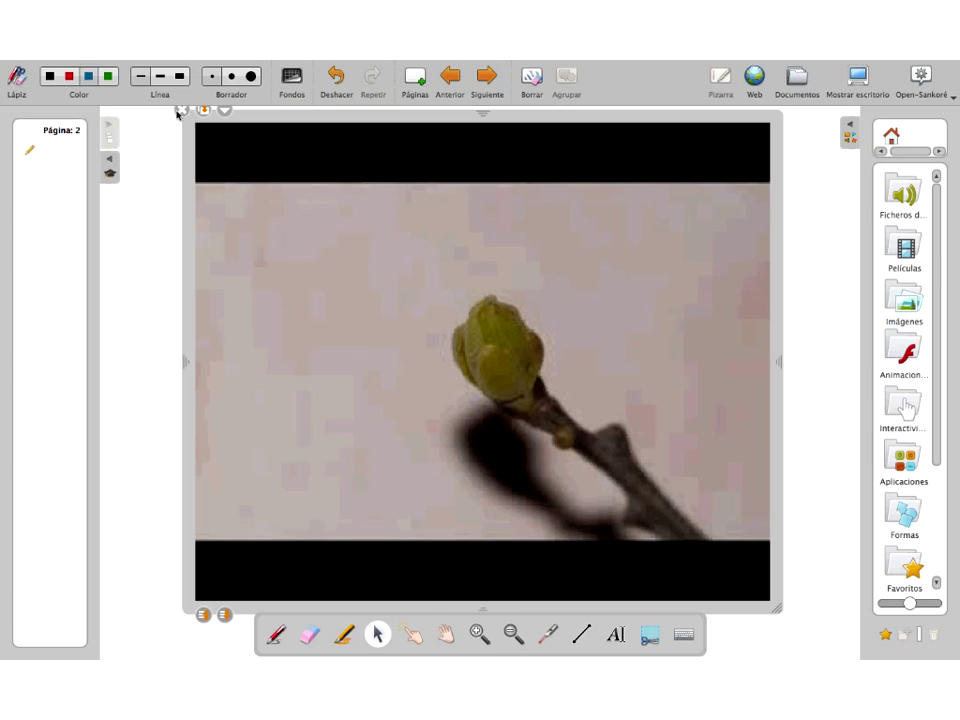
pyautogui.click(418, 79)
pyautogui.click(906, 298)
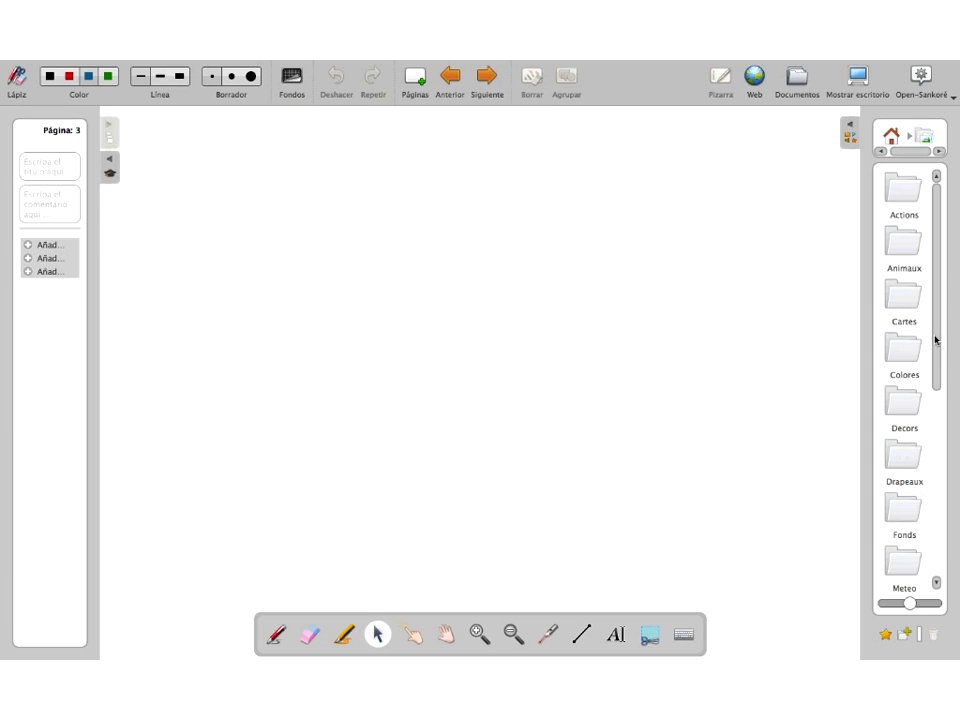
pyautogui.scroll(-2, 935, 340)
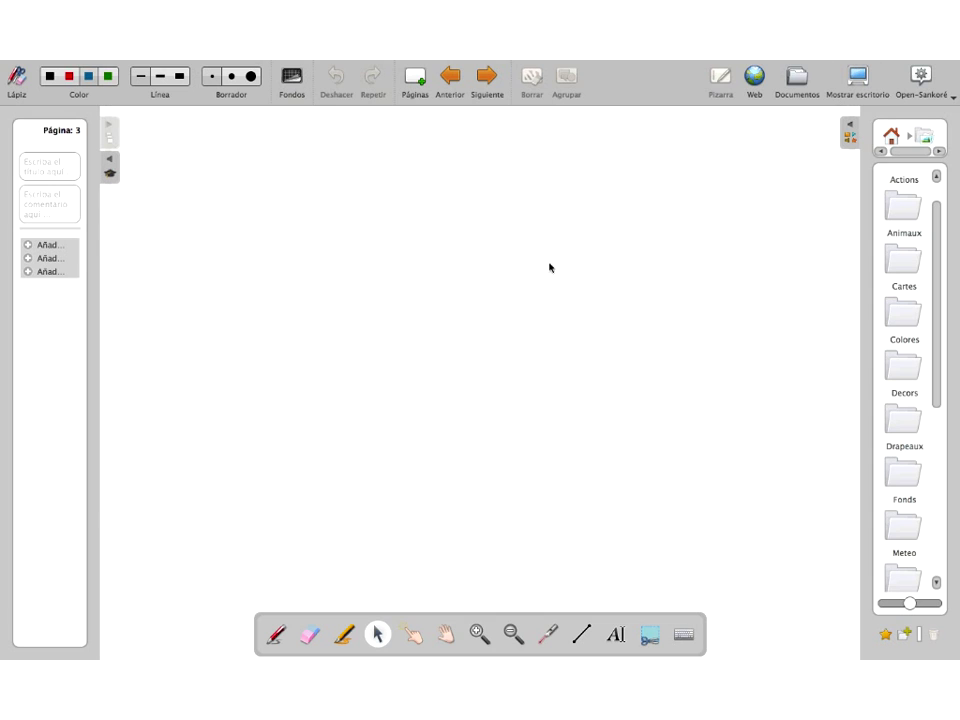
# Step: Show the desktop, examine the Sankore folders within Imágenes, Música and Películas in Finder, and close the Finder window
pyautogui.click(853, 78)
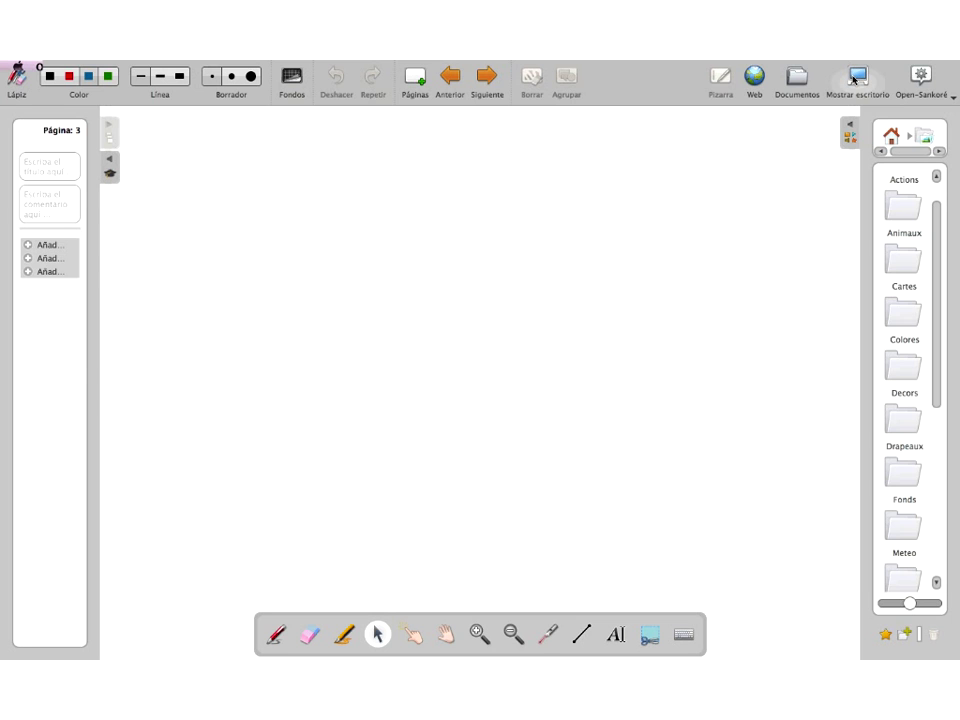
pyautogui.click(853, 78)
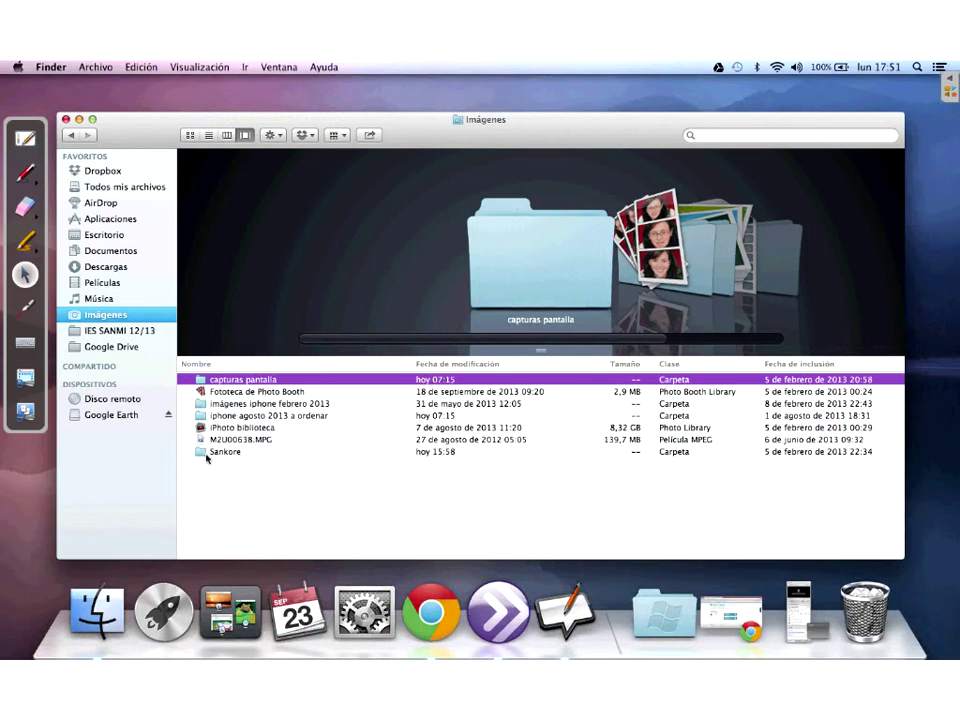
pyautogui.click(101, 300)
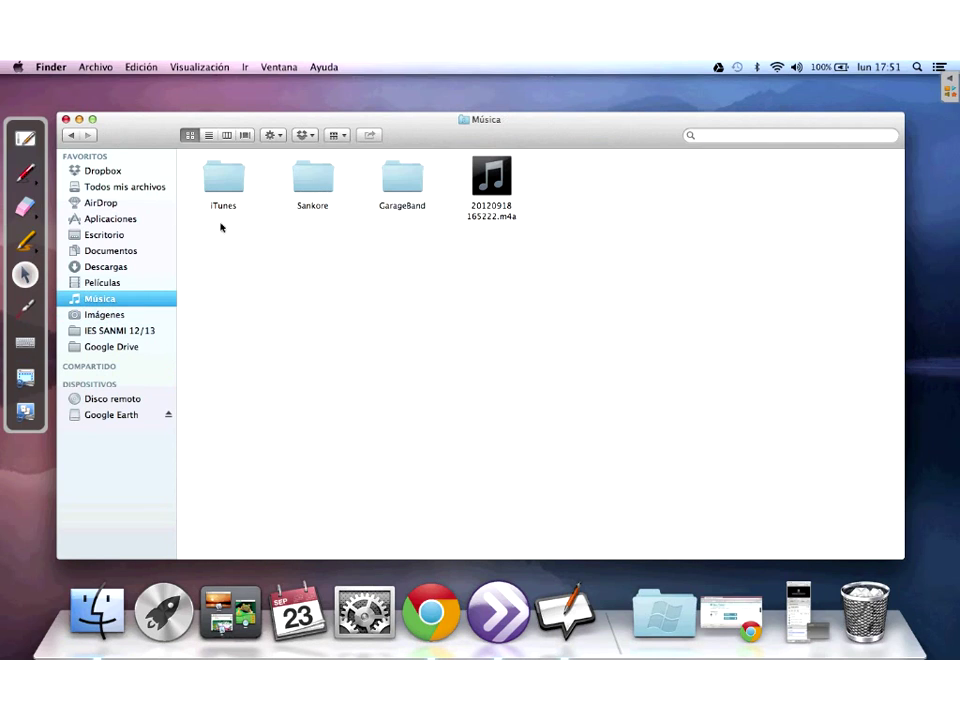
pyautogui.click(100, 282)
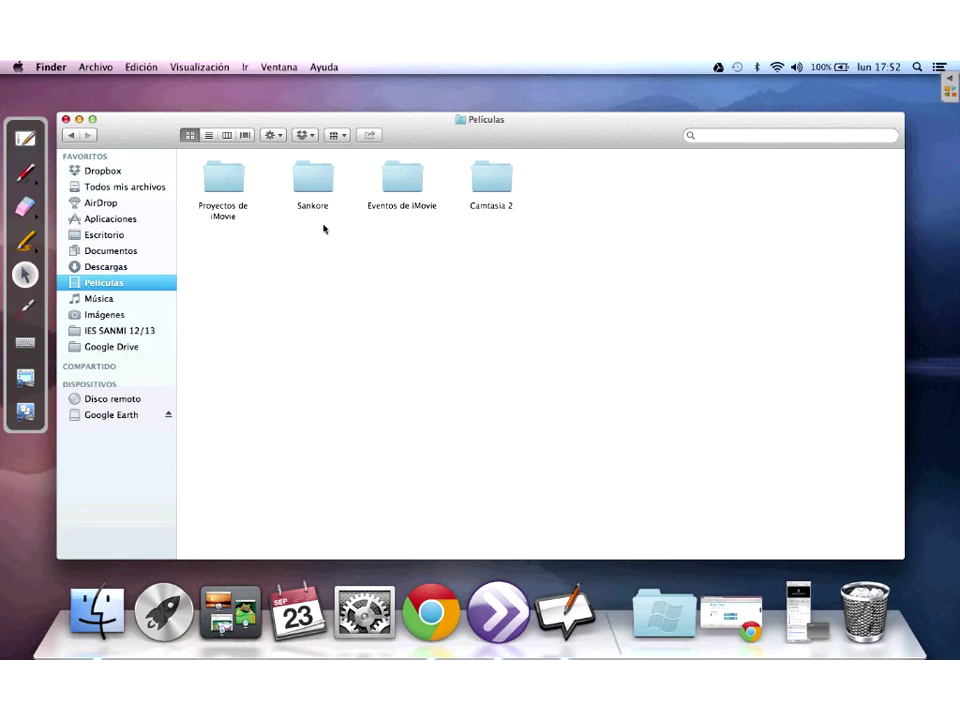
pyautogui.click(72, 136)
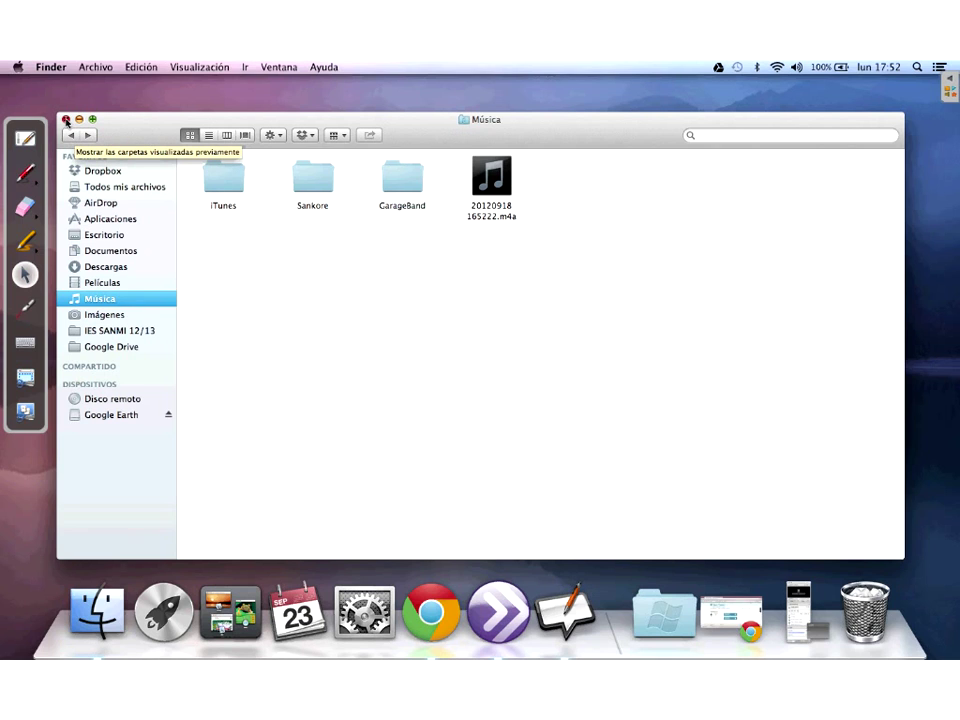
pyautogui.click(65, 120)
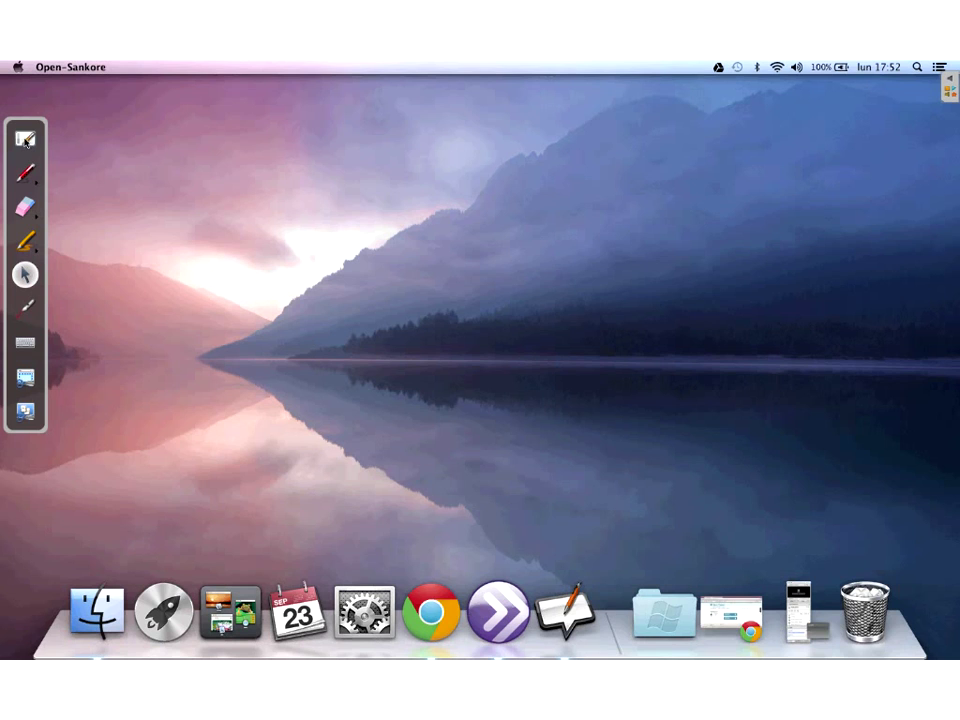
# Step: Switch to Chrome and search Google for "circulo cromatico"
pyautogui.click(431, 610)
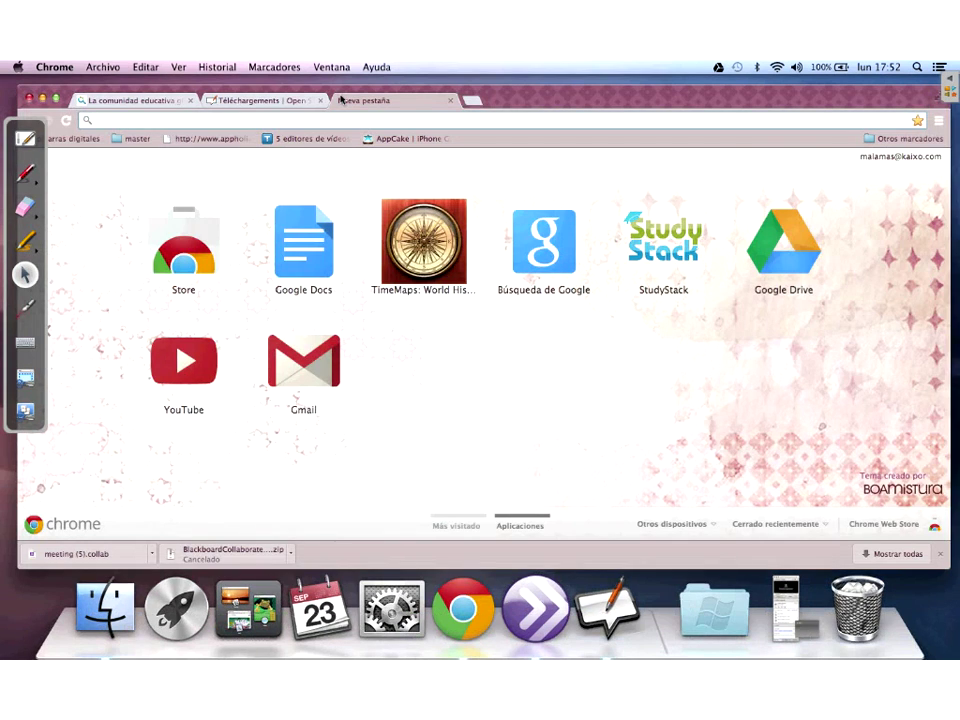
pyautogui.write('circulo co')
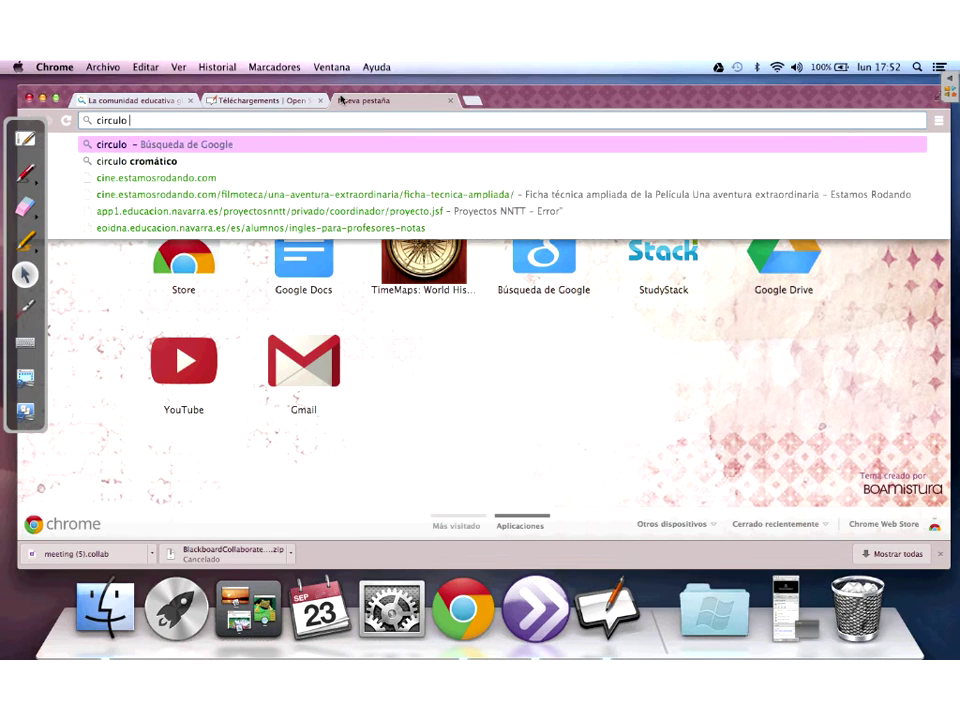
pyautogui.write('t')
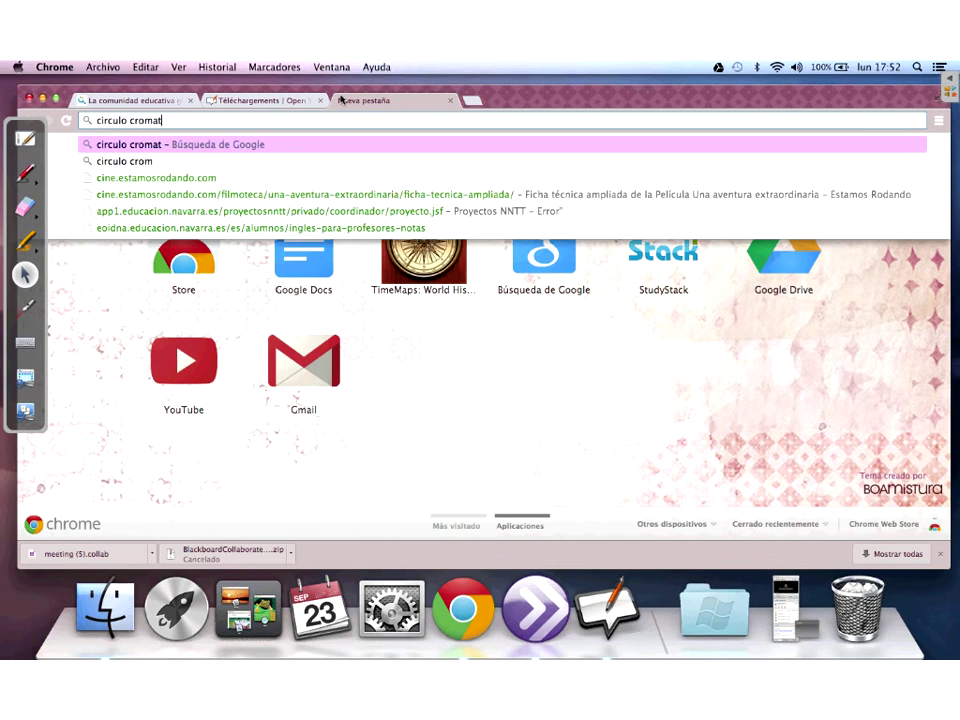
pyautogui.write('ico')
pyautogui.press('Return')
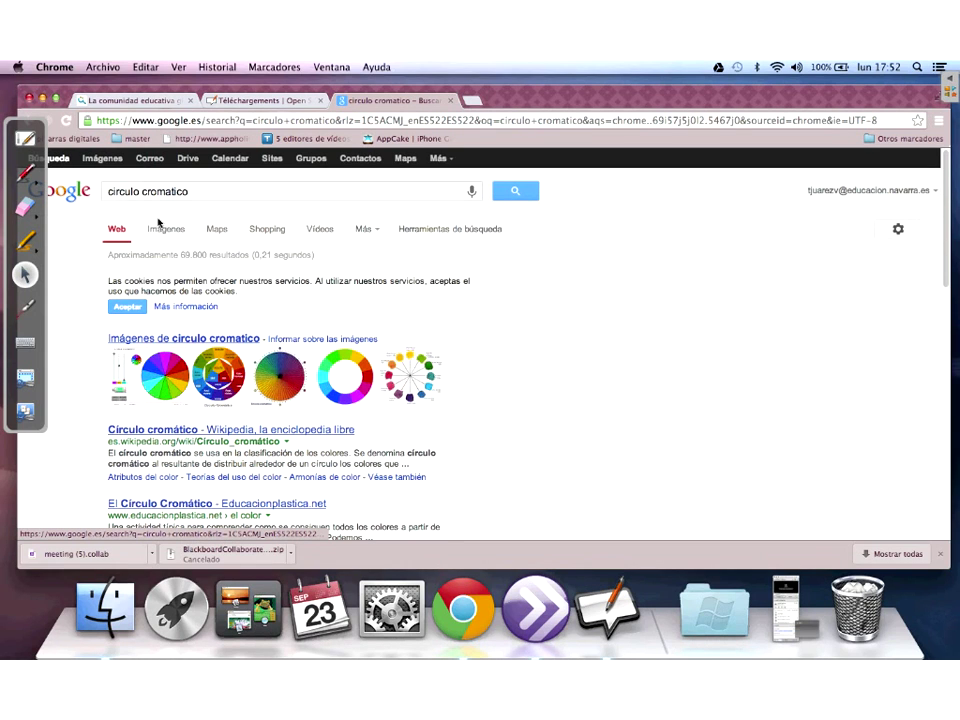
# Step: Start saving the Wikipedia colour ring image from the image results and browse to the Colores folder in Imágenes > Sankore
pyautogui.rightClick(334, 379)
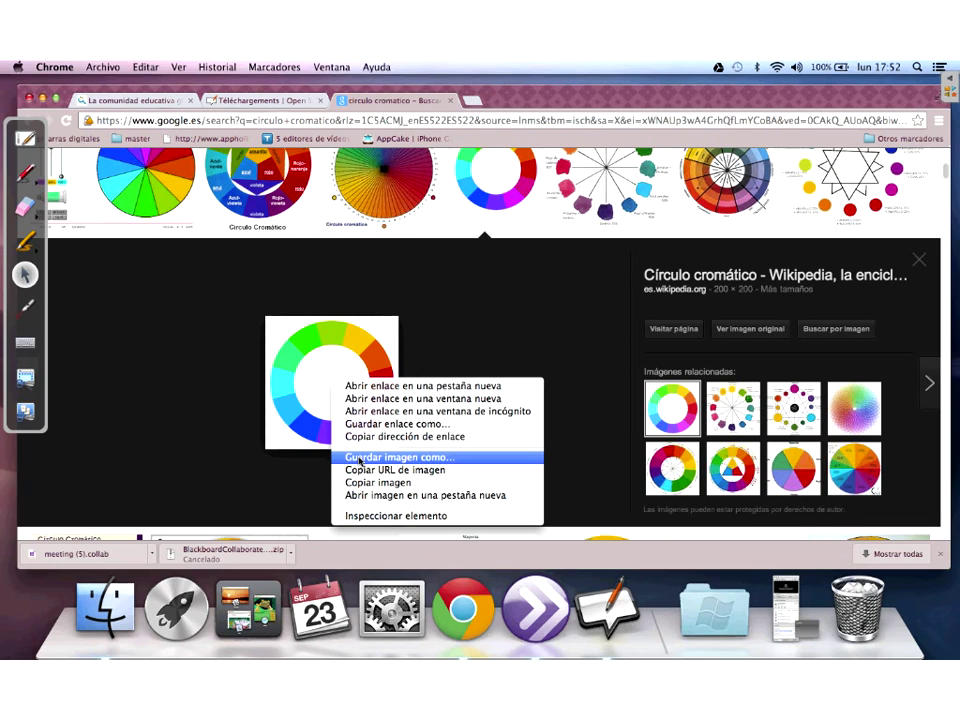
pyautogui.click(360, 457)
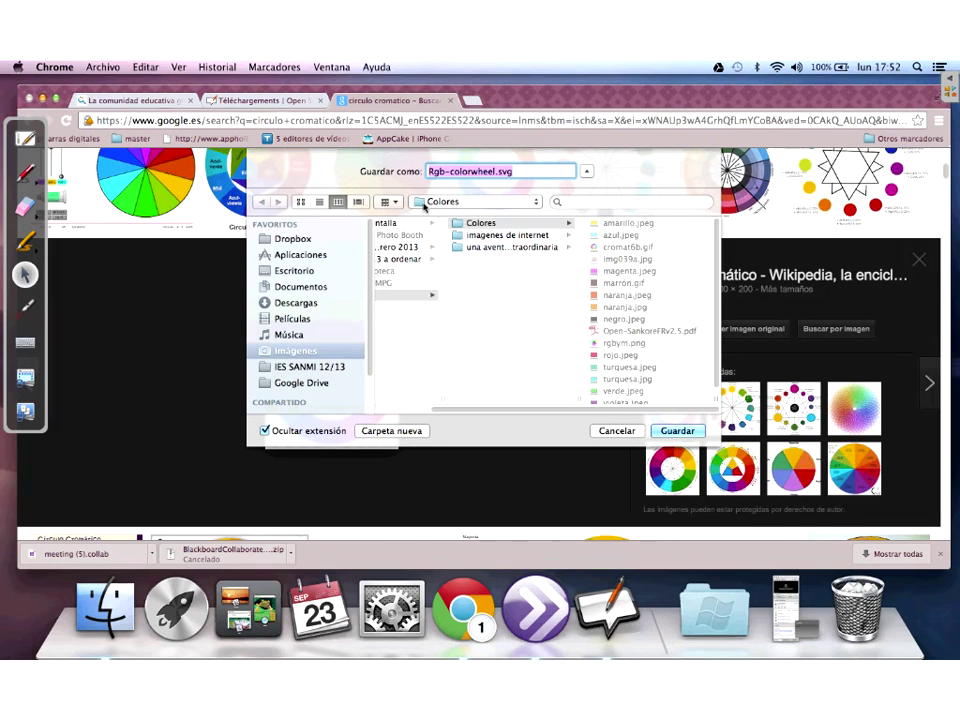
pyautogui.click(424, 204)
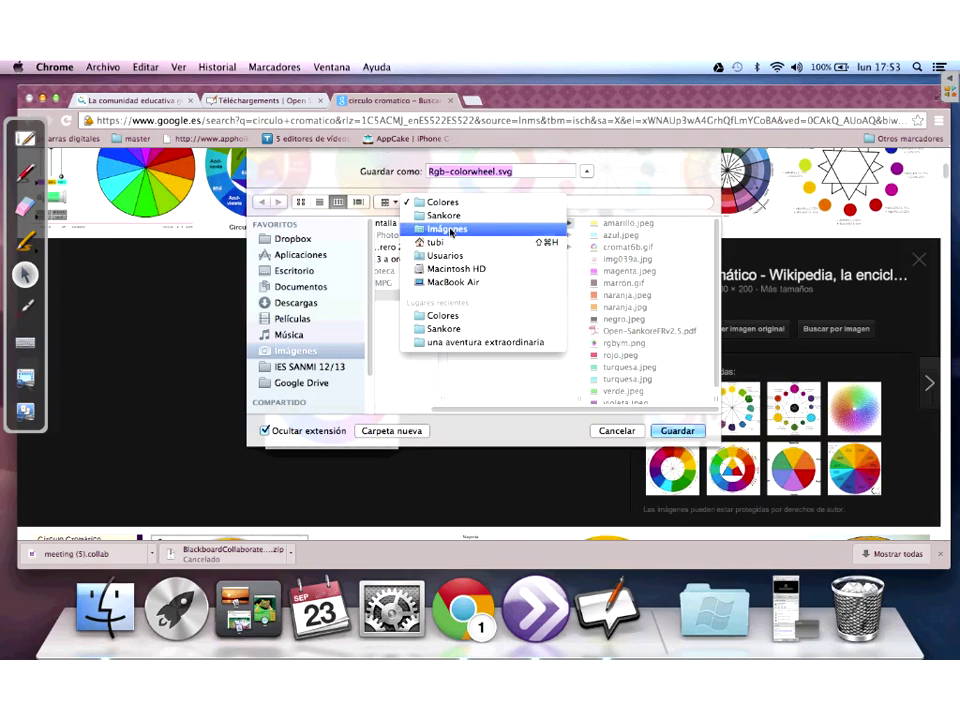
pyautogui.click(451, 233)
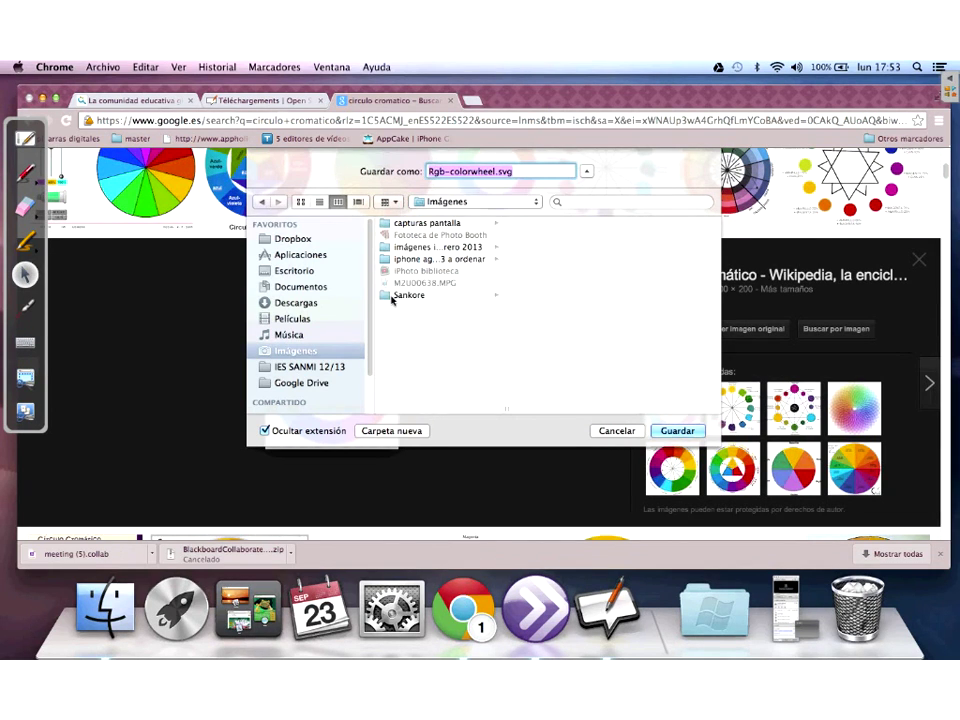
pyautogui.click(395, 296)
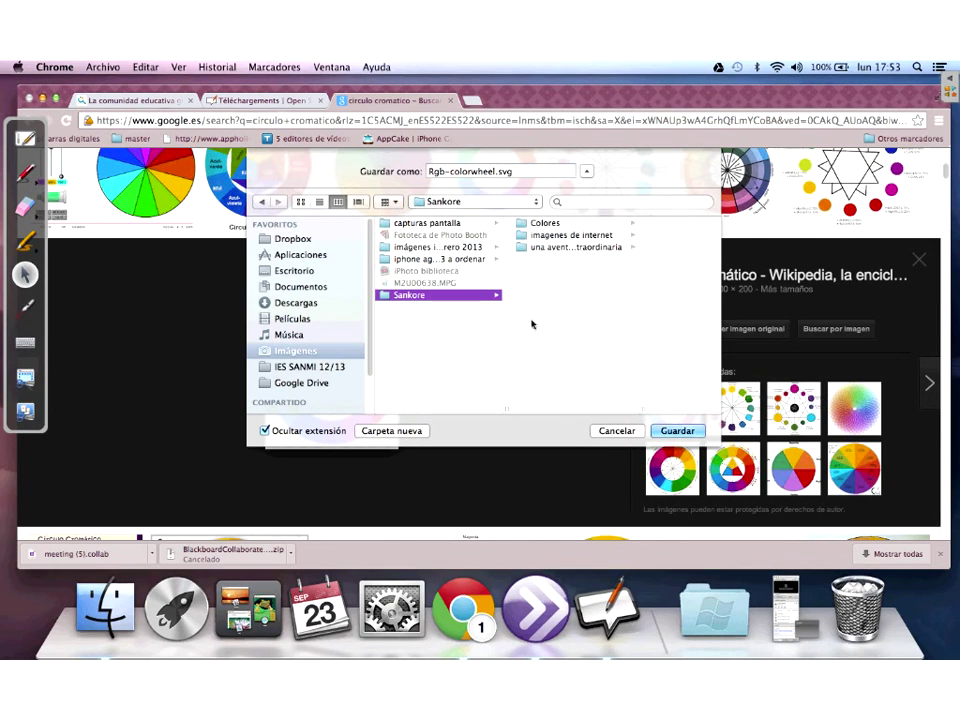
pyautogui.click(538, 224)
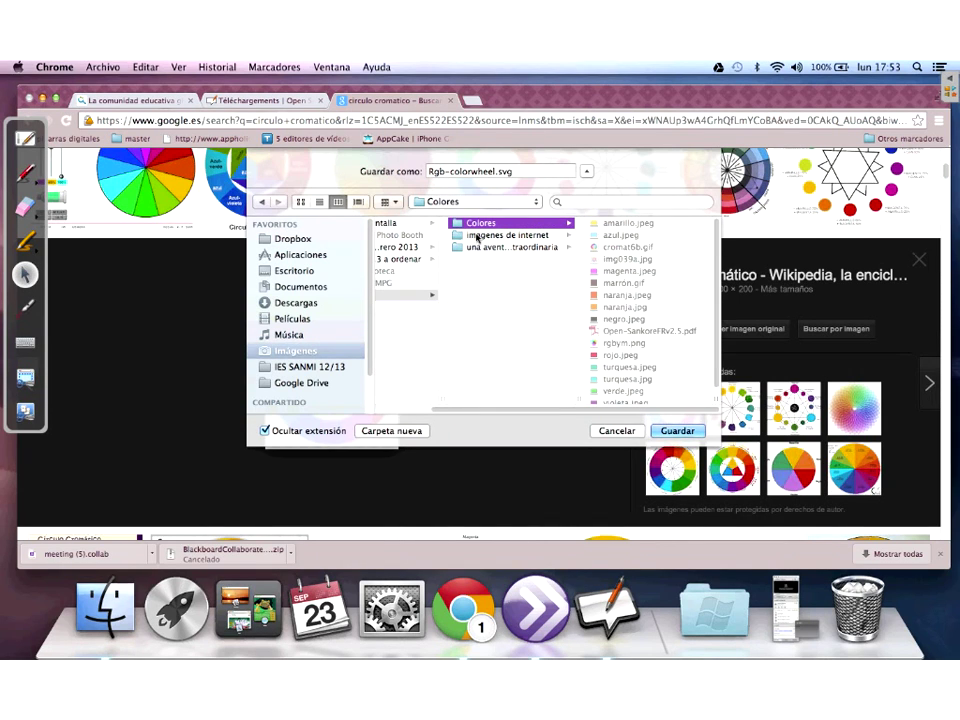
# Step: Create a new folder named "Ejemplo colores" inside the Colores folder
pyautogui.click(396, 431)
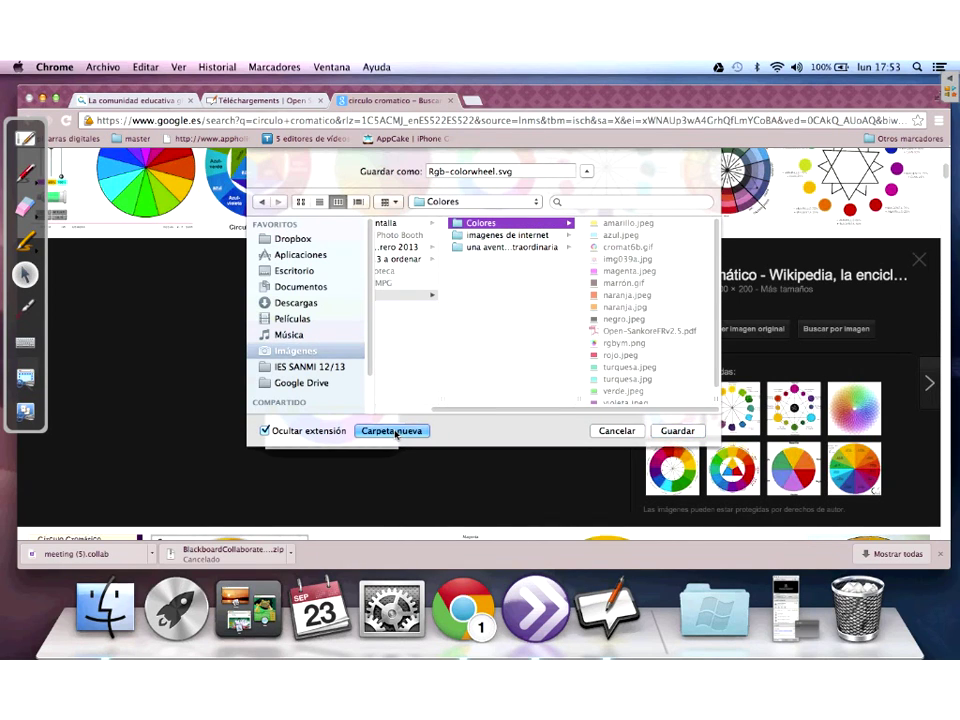
pyautogui.write('Ejempl')
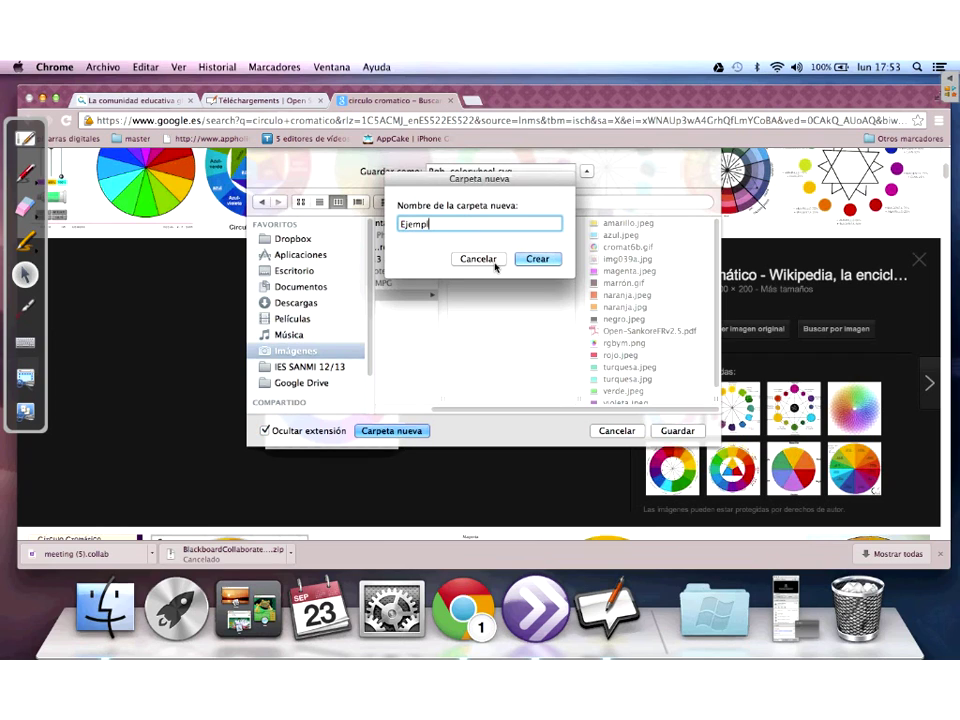
pyautogui.write('o oolores')
pyautogui.click(530, 258)
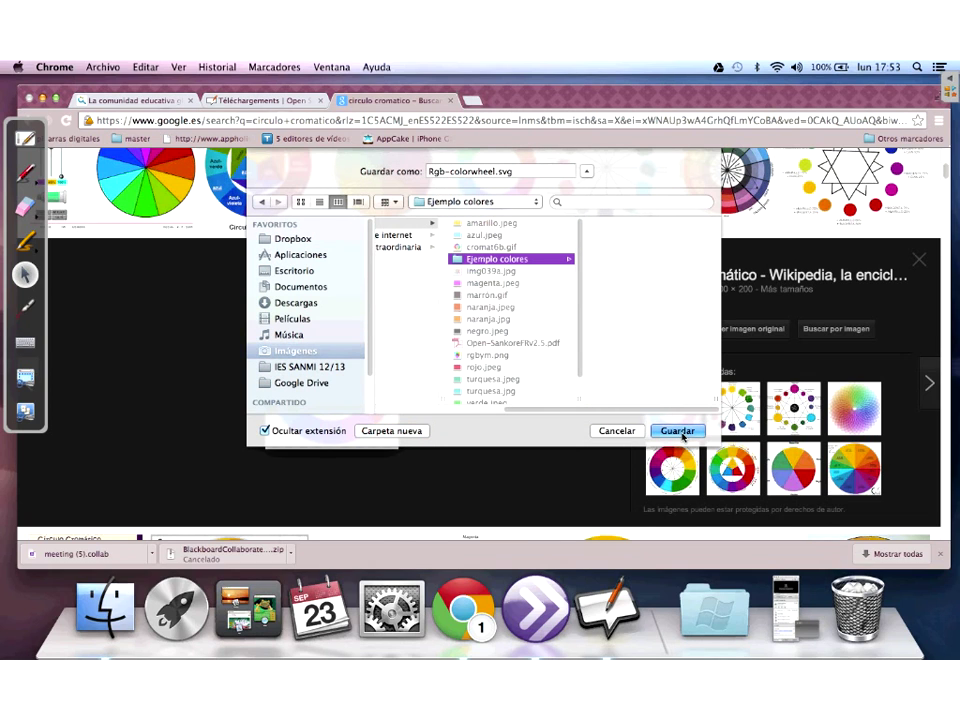
pyautogui.click(679, 432)
pyautogui.click(517, 253)
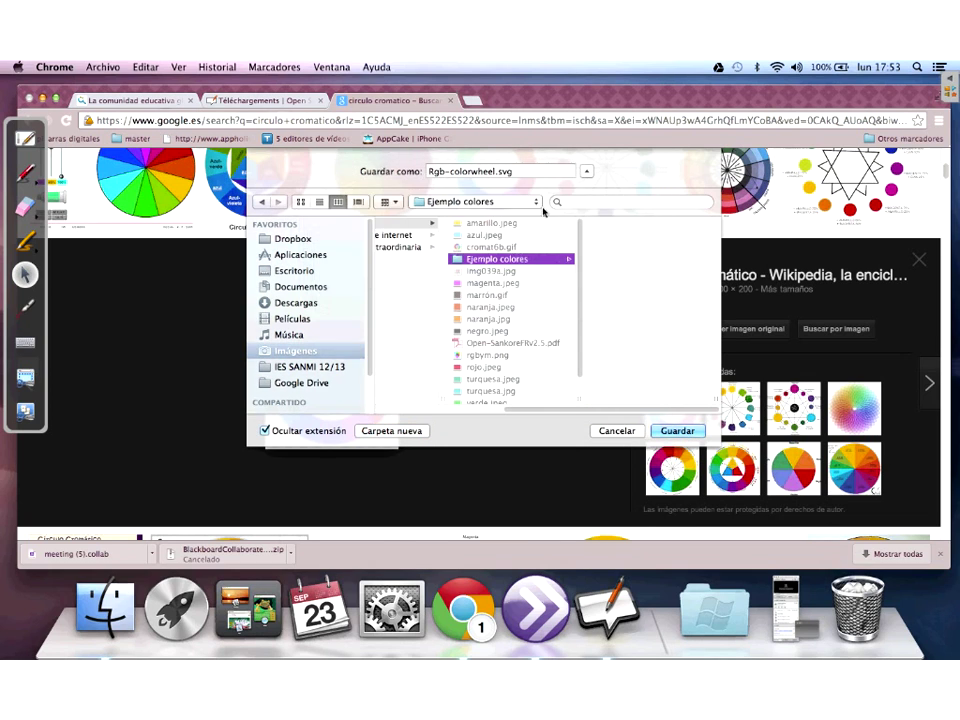
pyautogui.click(588, 173)
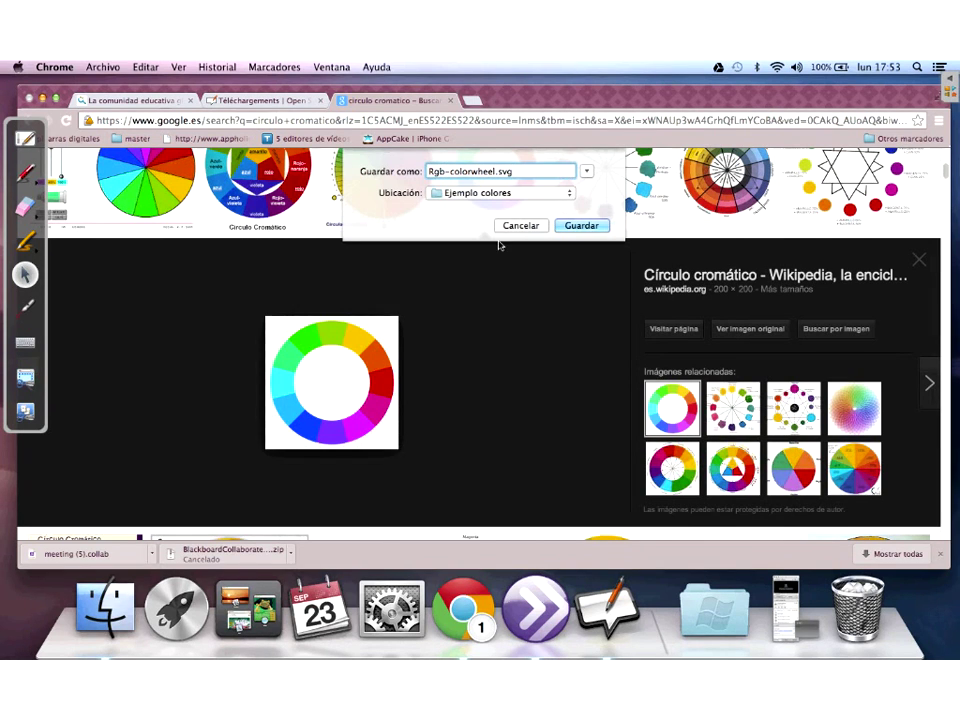
pyautogui.click(517, 173)
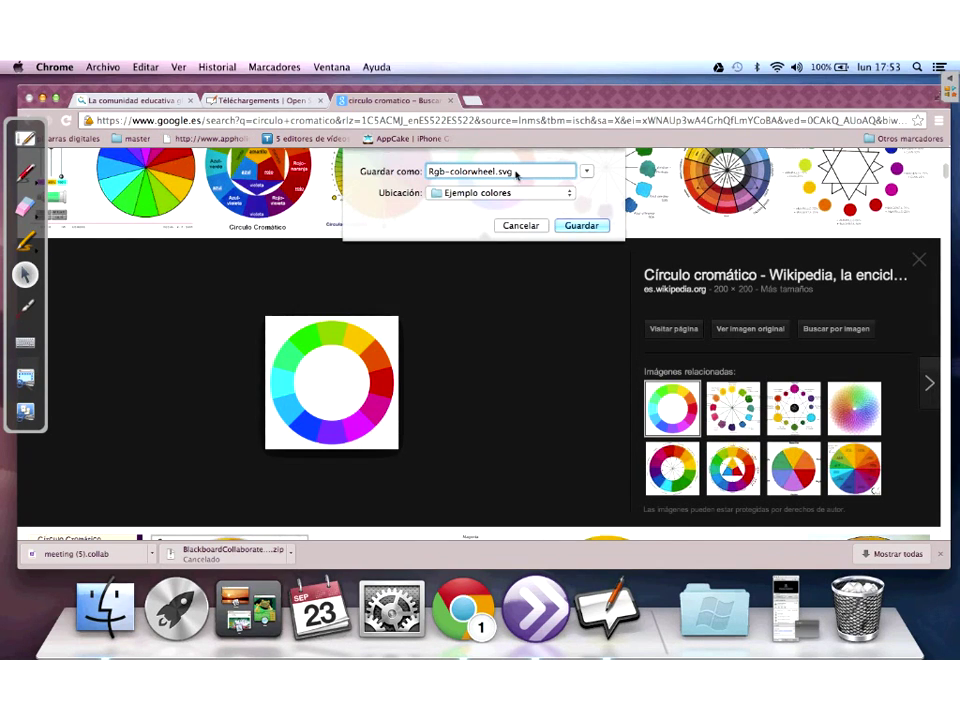
pyautogui.click(537, 227)
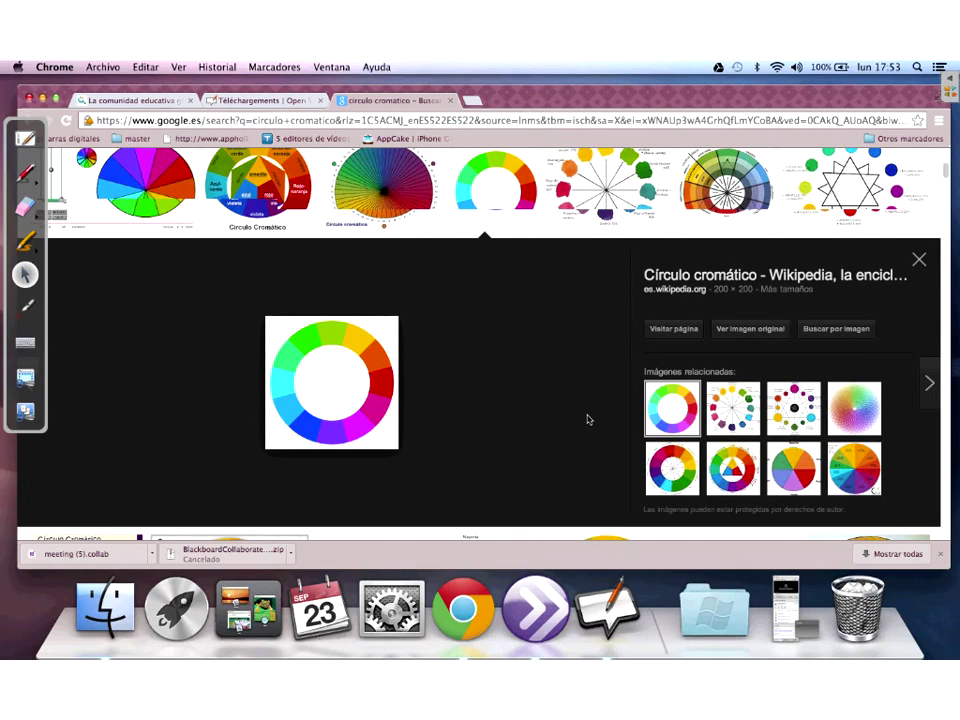
pyautogui.press('Escape')
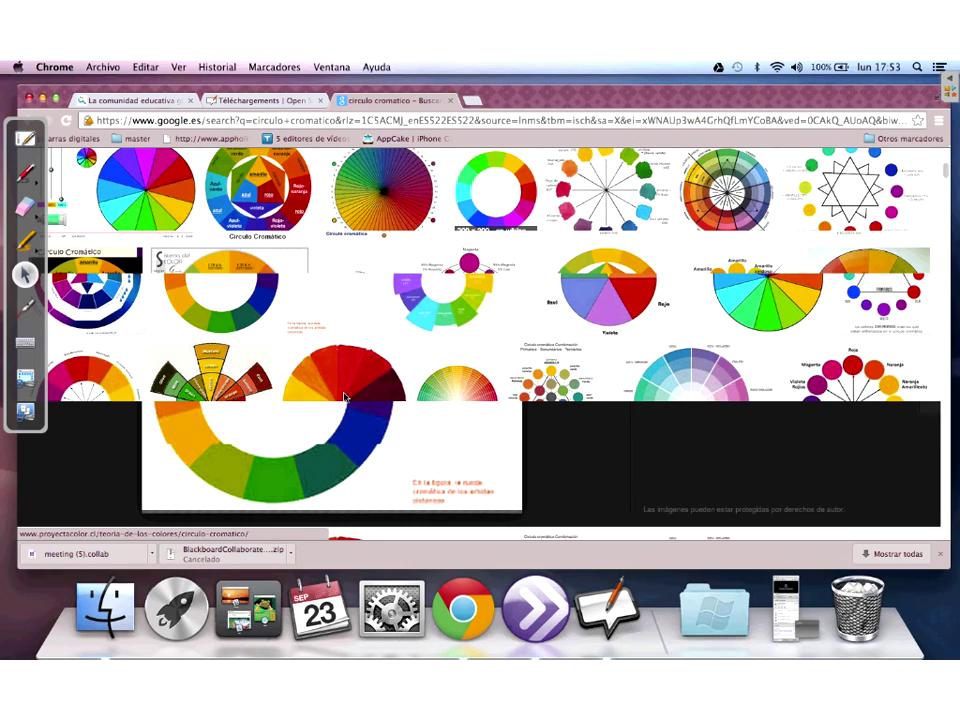
# Step: Open the proyectacolor.cl colour wheel page and save its wheel image as rueda in Imágenes > Sankore > Colores > Ejemplo colores
pyautogui.click(344, 397)
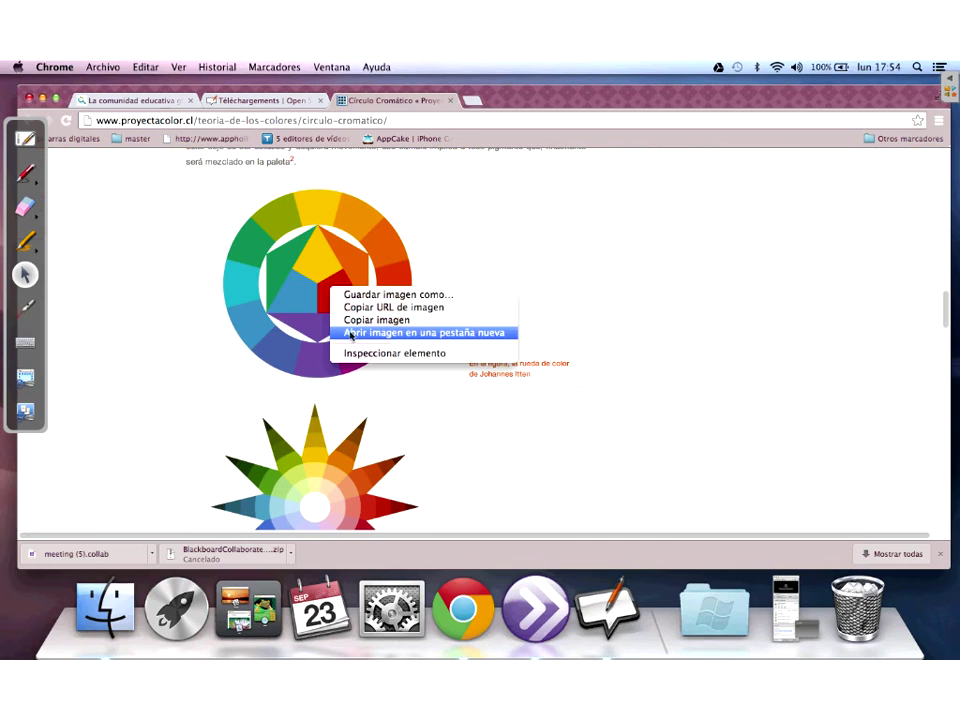
pyautogui.click(353, 296)
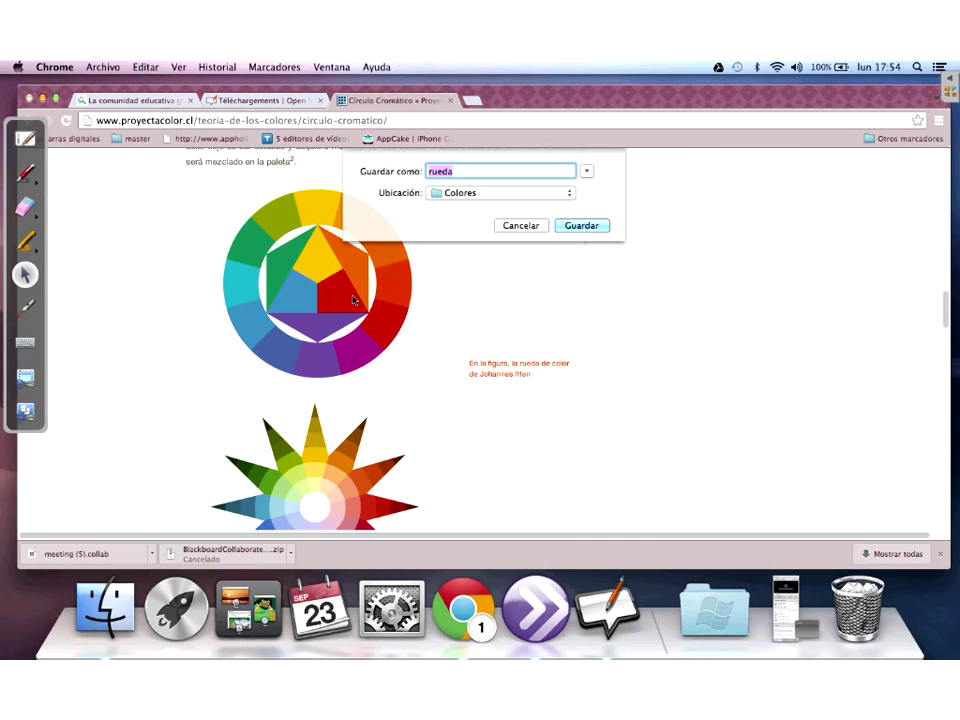
pyautogui.click(495, 196)
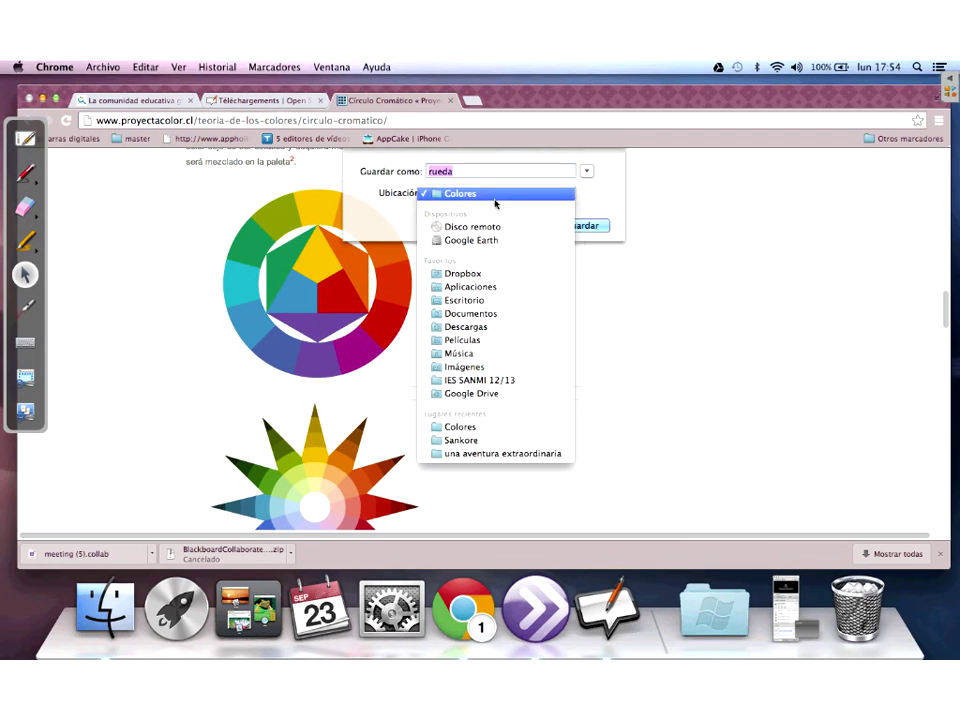
pyautogui.click(462, 367)
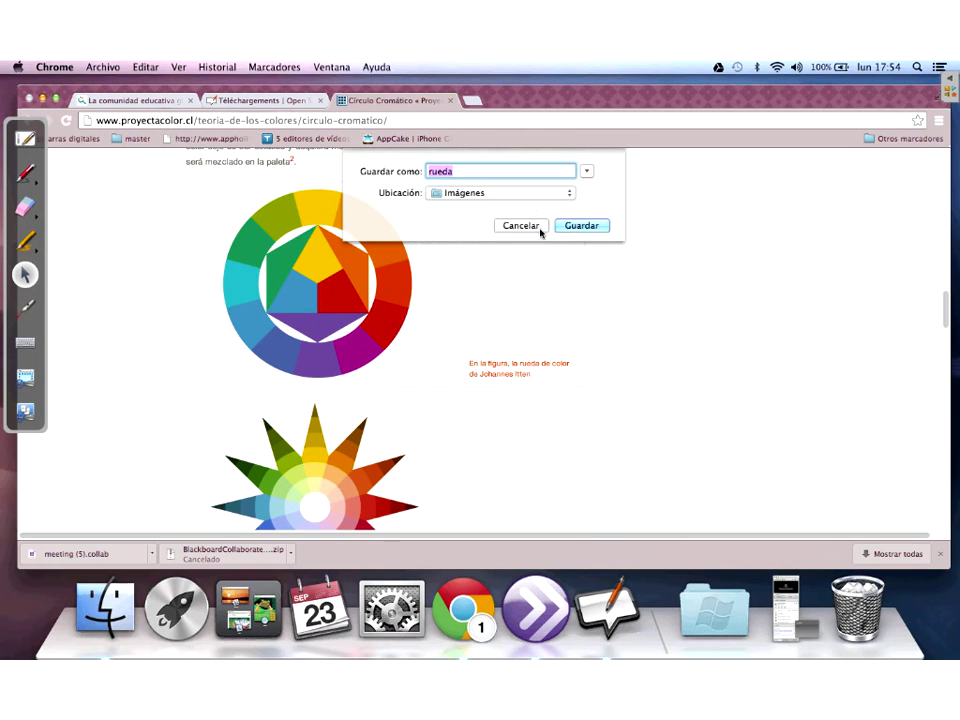
pyautogui.click(587, 173)
pyautogui.click(465, 296)
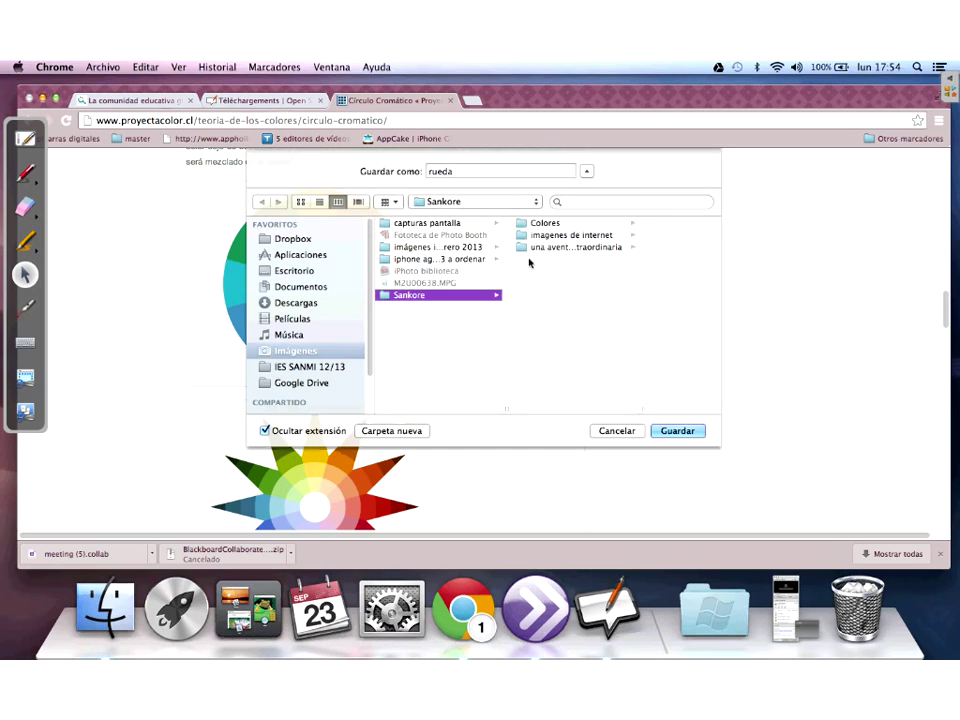
pyautogui.click(536, 223)
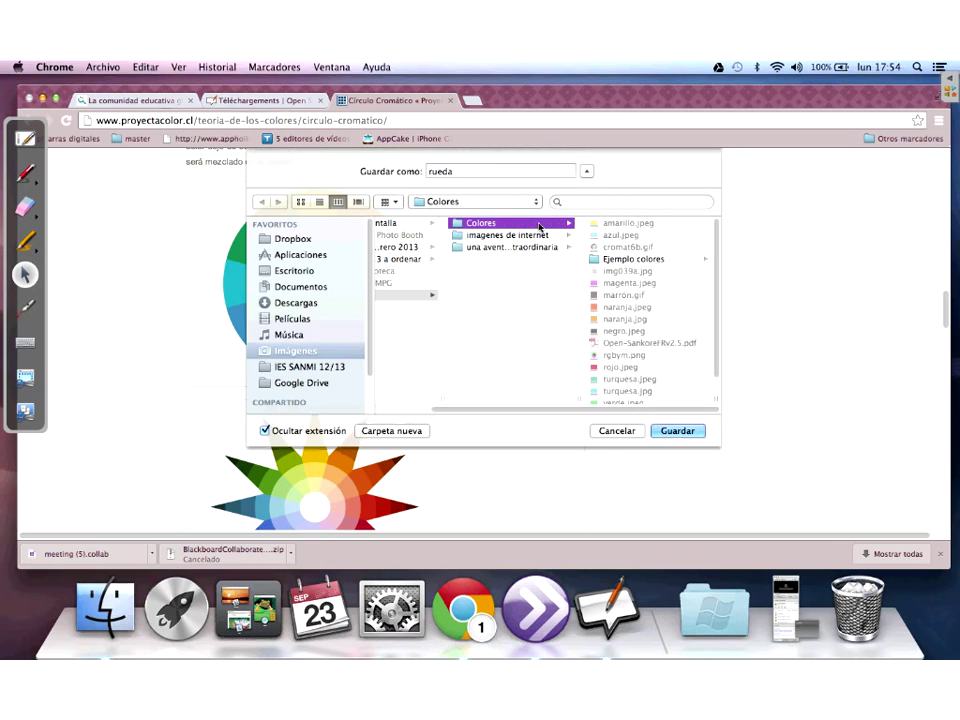
pyautogui.click(601, 260)
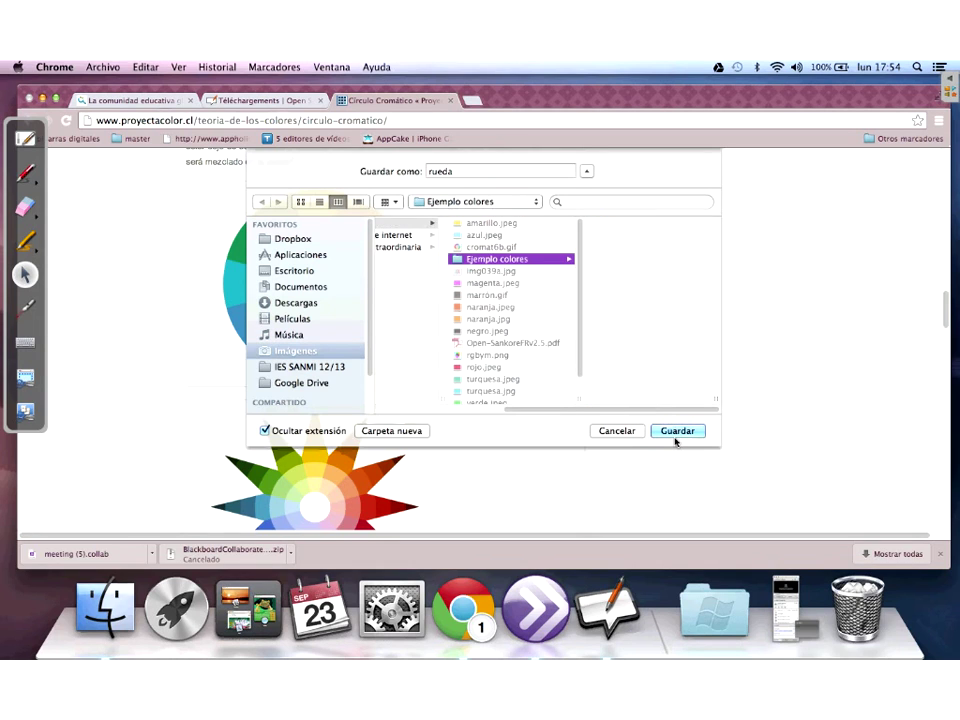
pyautogui.click(676, 431)
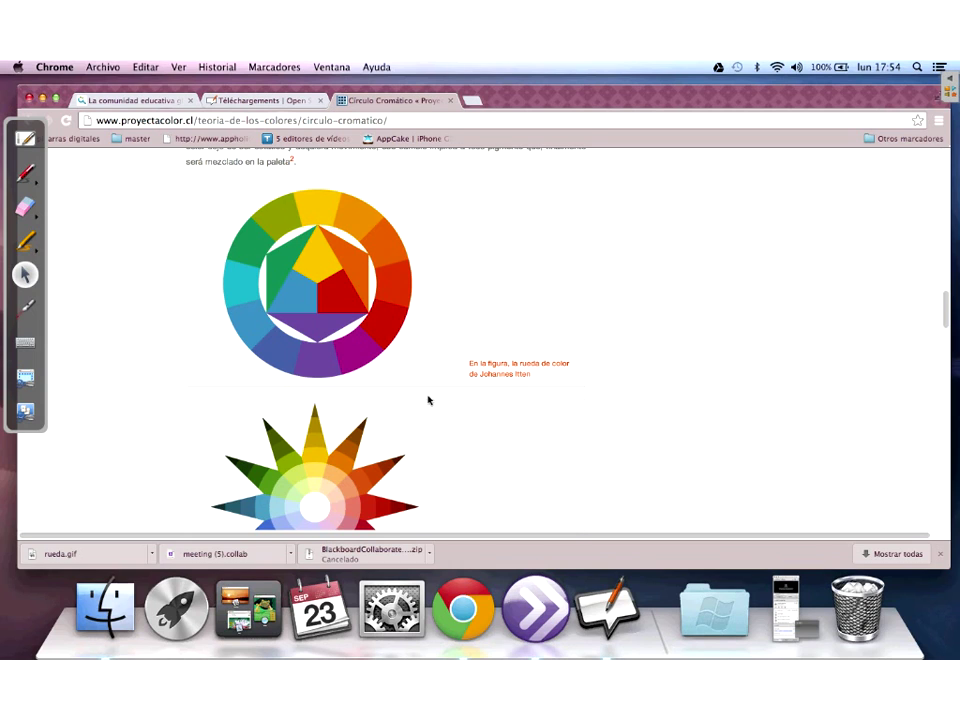
# Step: Return to the Open-Sankoré whiteboard, then quit and restart the program
pyautogui.scroll(-8, 428, 400)
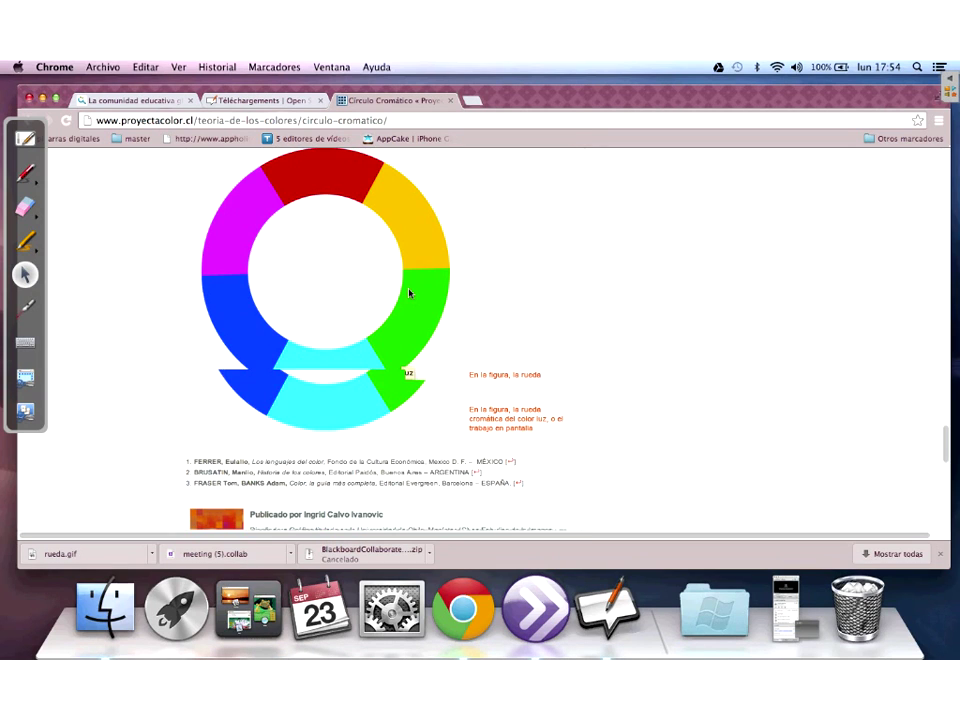
pyautogui.click(629, 618)
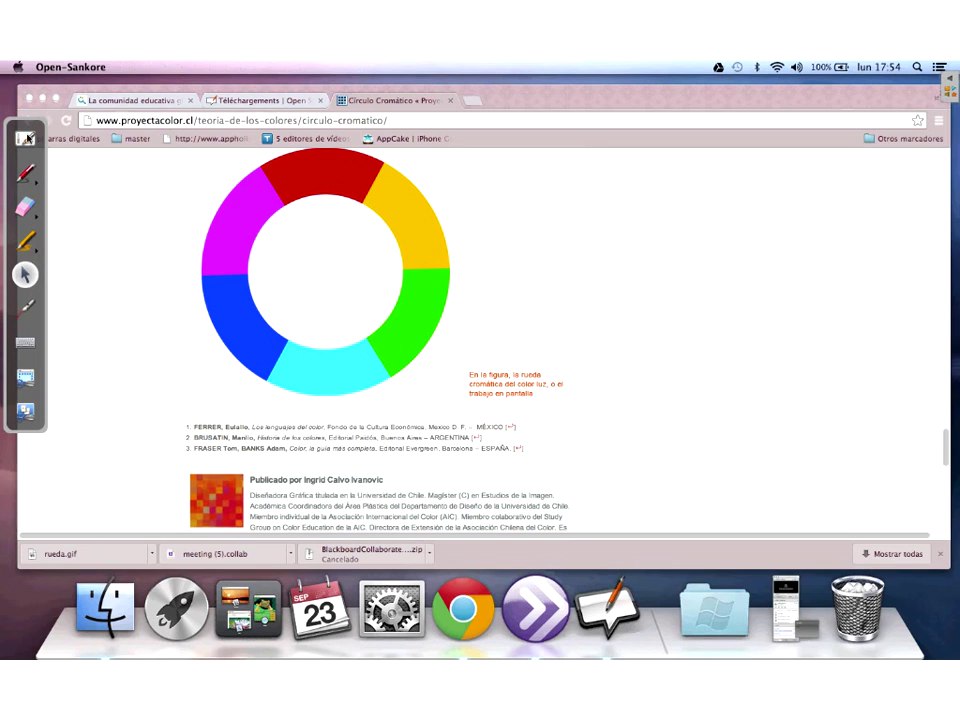
pyautogui.click(28, 138)
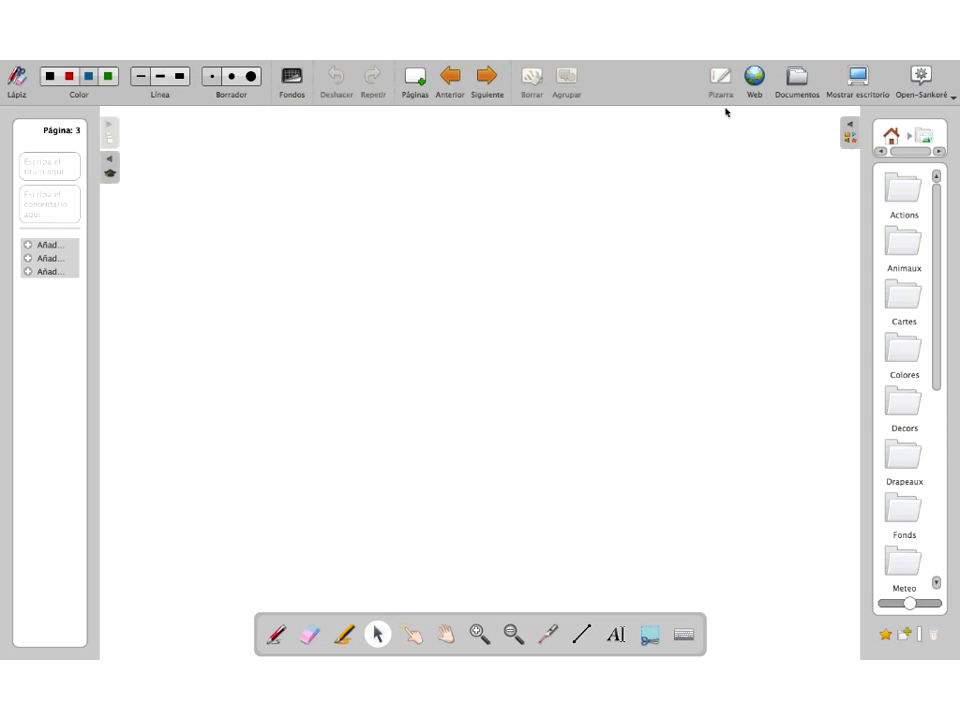
pyautogui.click(922, 100)
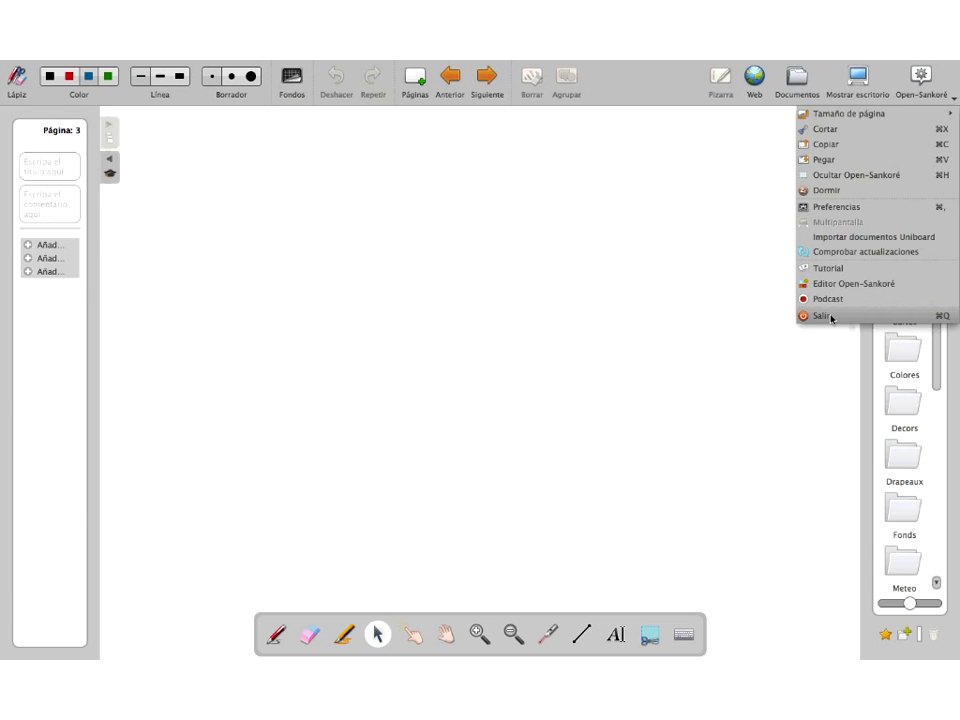
pyautogui.click(831, 317)
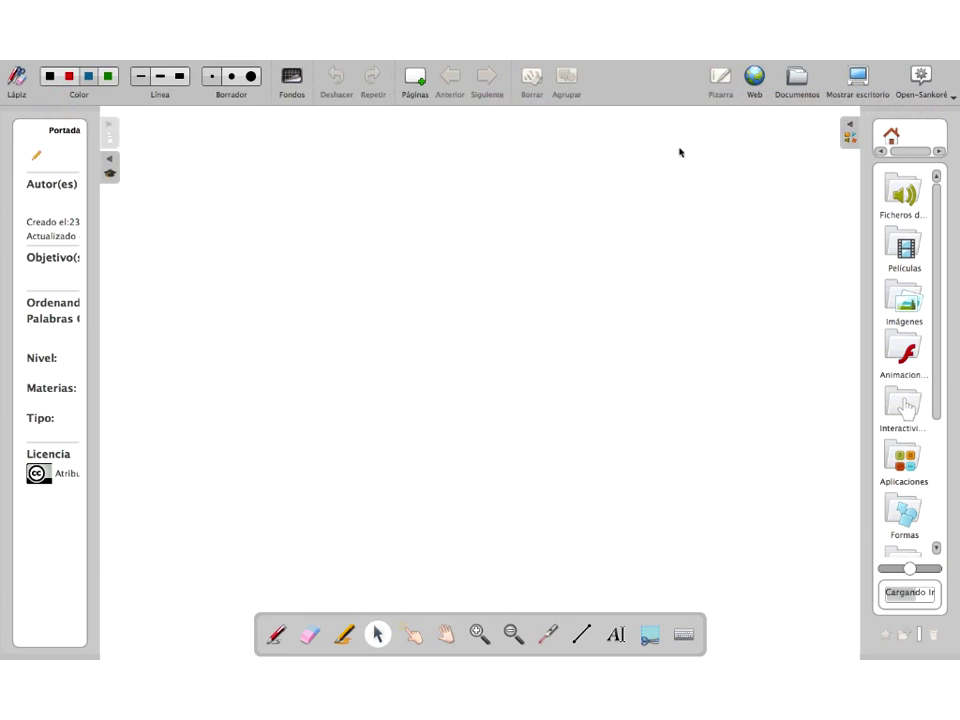
# Step: Reopen page 3 of the document 14/02/13 11:34 on the whiteboard from the document manager
pyautogui.click(796, 80)
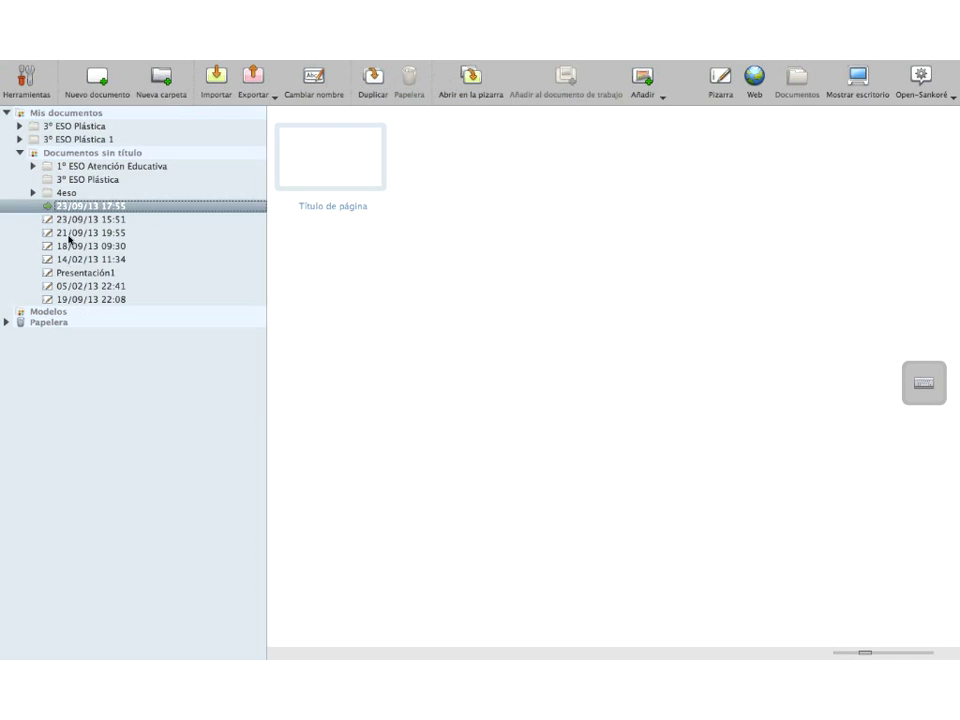
pyautogui.moveTo(71, 209)
pyautogui.mouseDown()
pyautogui.moveTo(28, 214)
pyautogui.moveTo(64, 211)
pyautogui.mouseUp()
pyautogui.moveTo(76, 210); pyautogui.dragTo(100, 207)
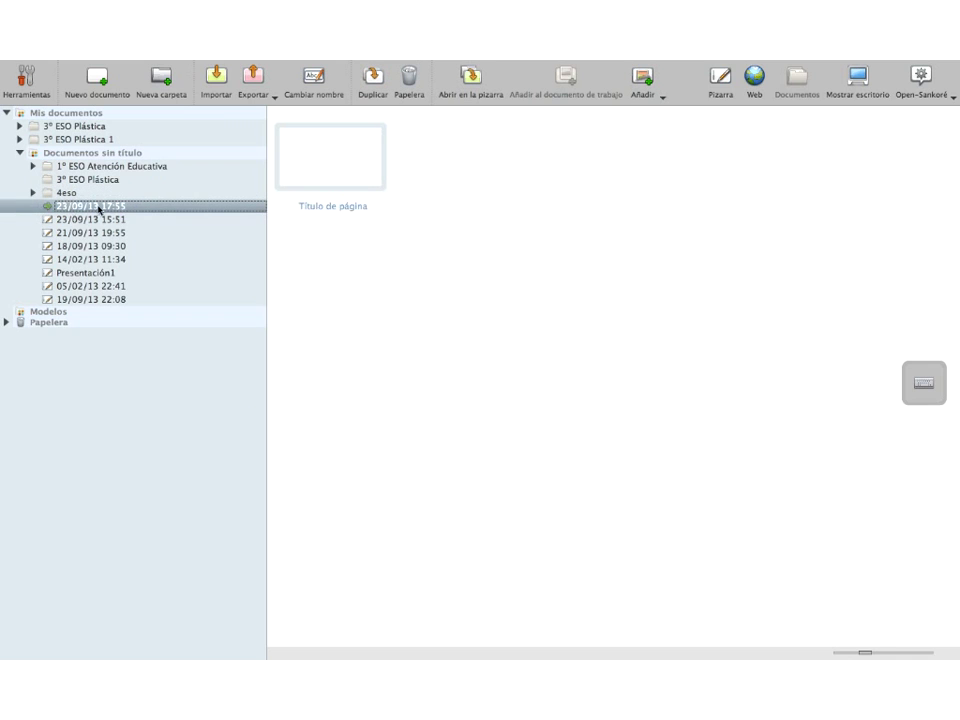
pyautogui.click(86, 259)
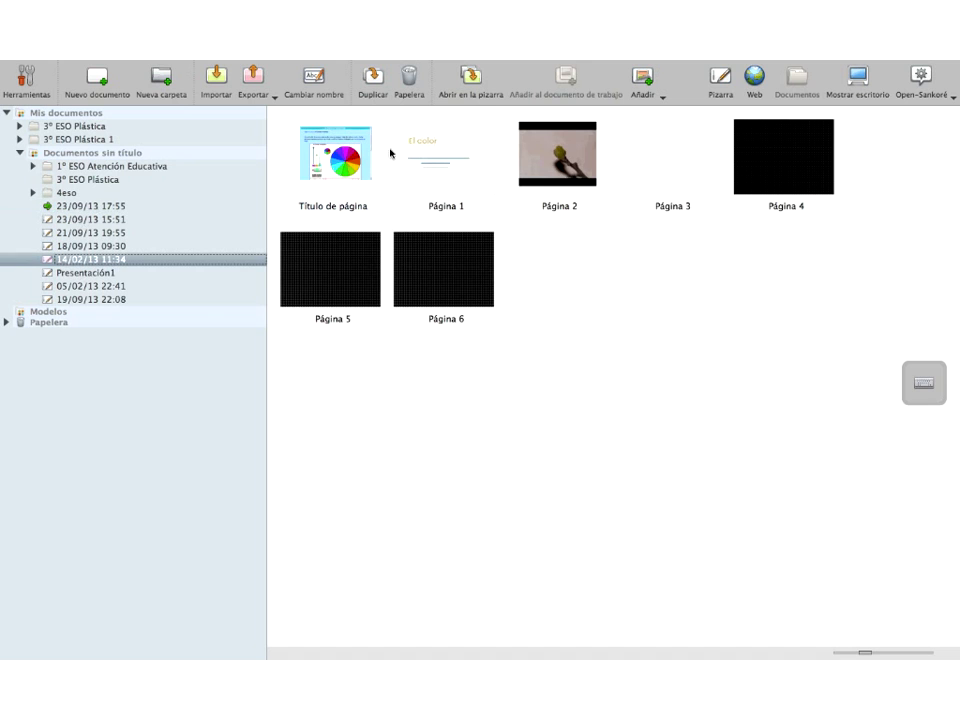
pyautogui.doubleClick(680, 160)
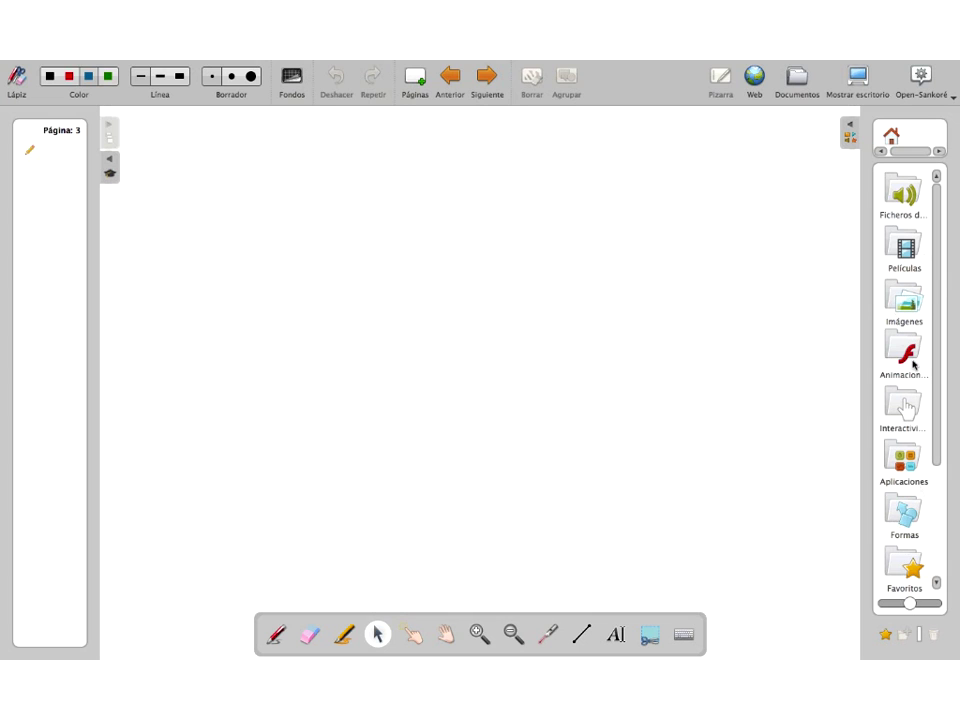
# Step: Place rueda.gif from the Imágenes > Colores > Ejemplo colores library folder near the middle of the page
pyautogui.click(904, 300)
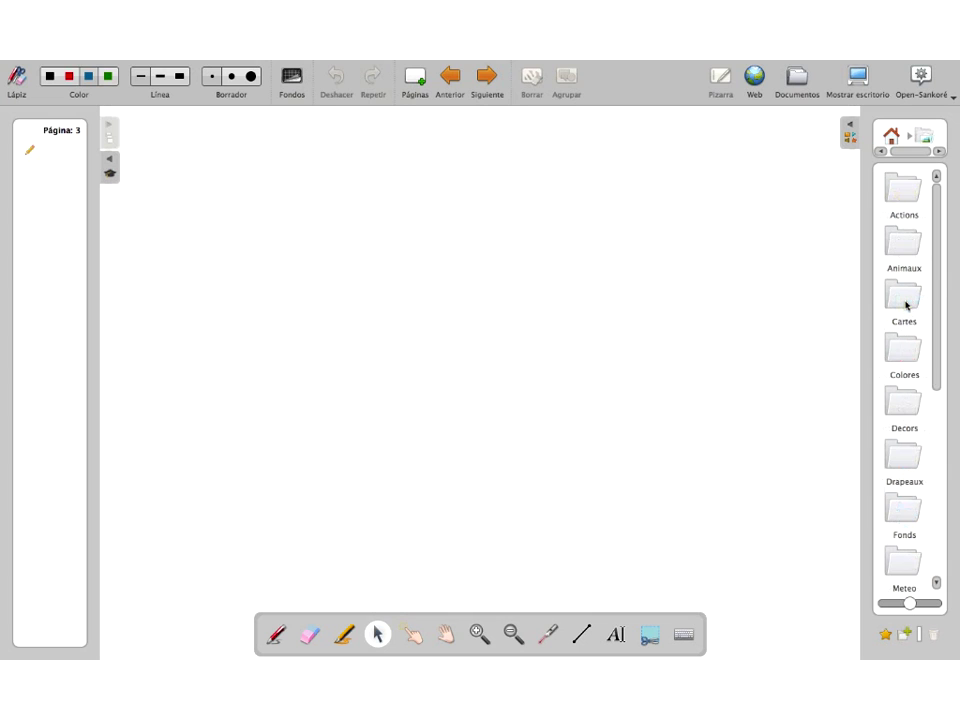
pyautogui.scroll(-5, 911, 402)
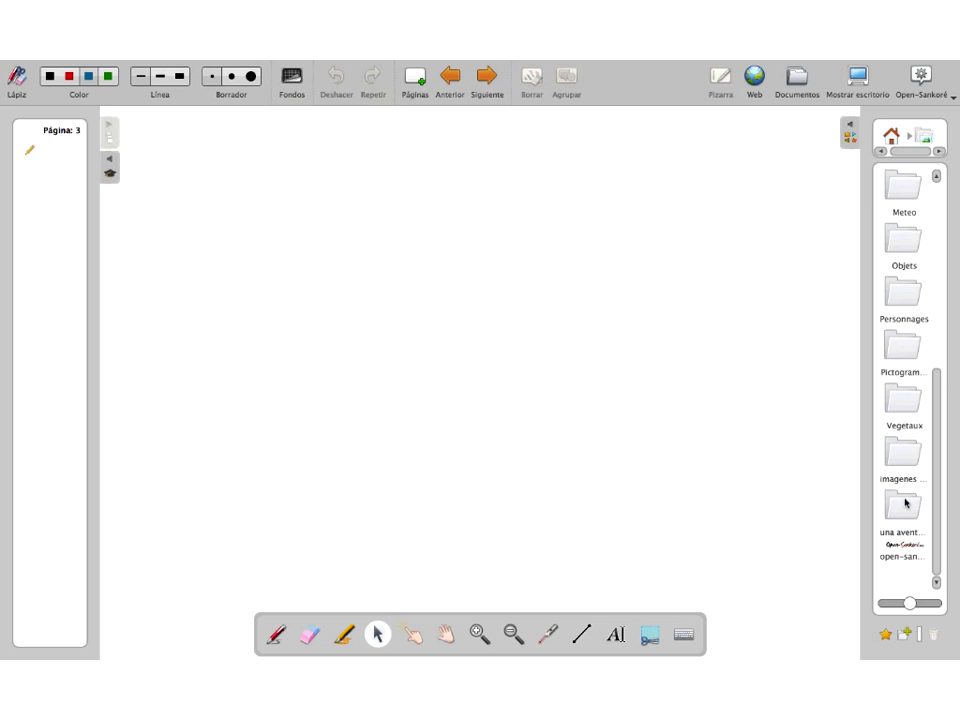
pyautogui.click(901, 456)
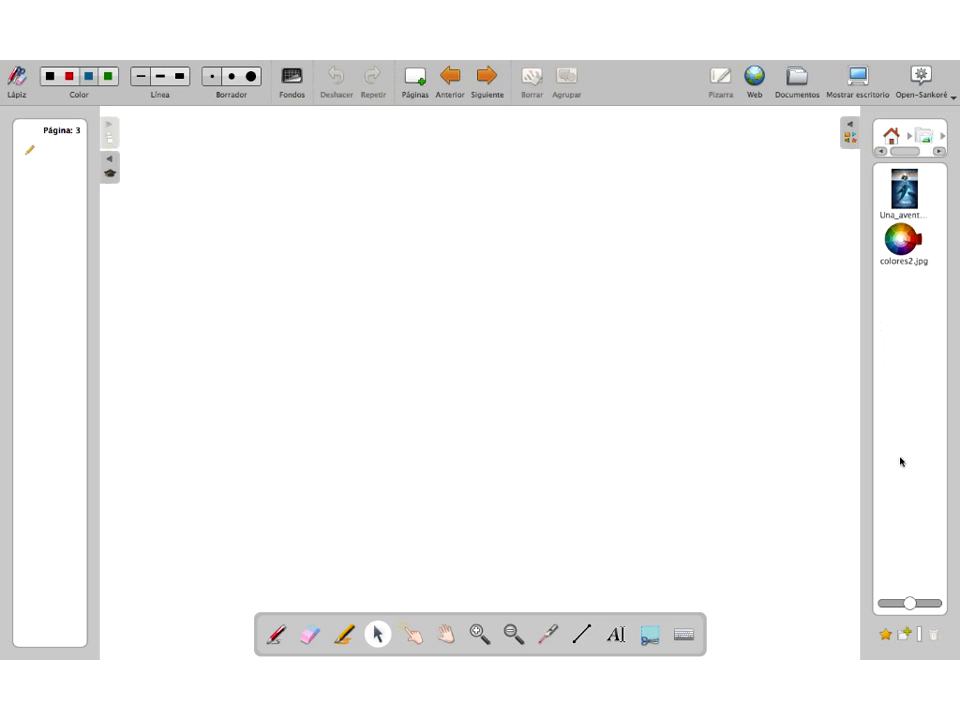
pyautogui.click(921, 136)
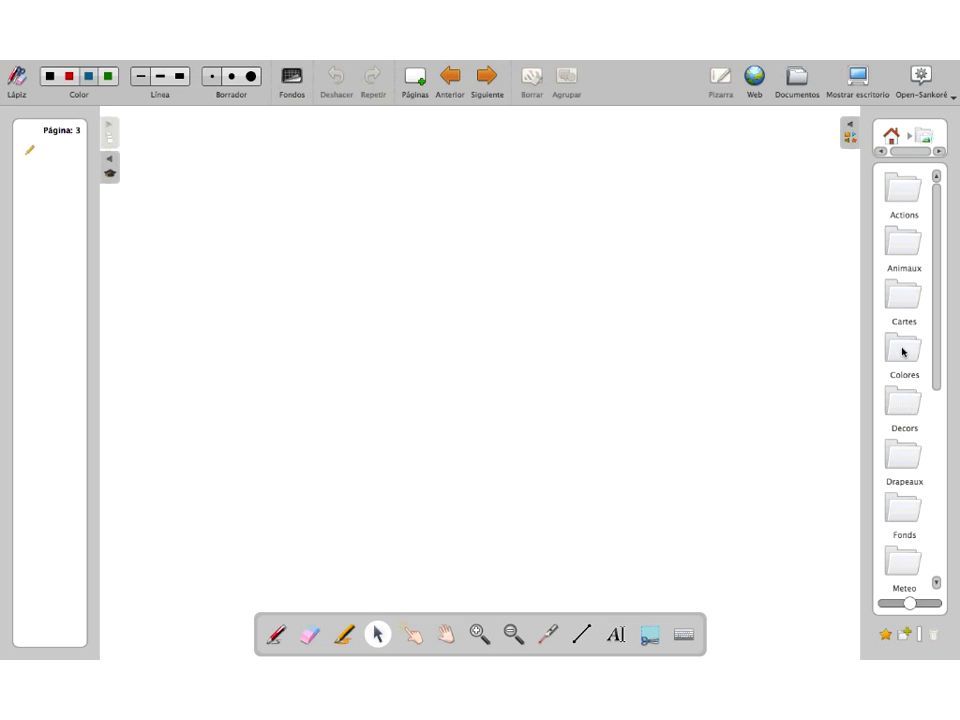
pyautogui.doubleClick(903, 351)
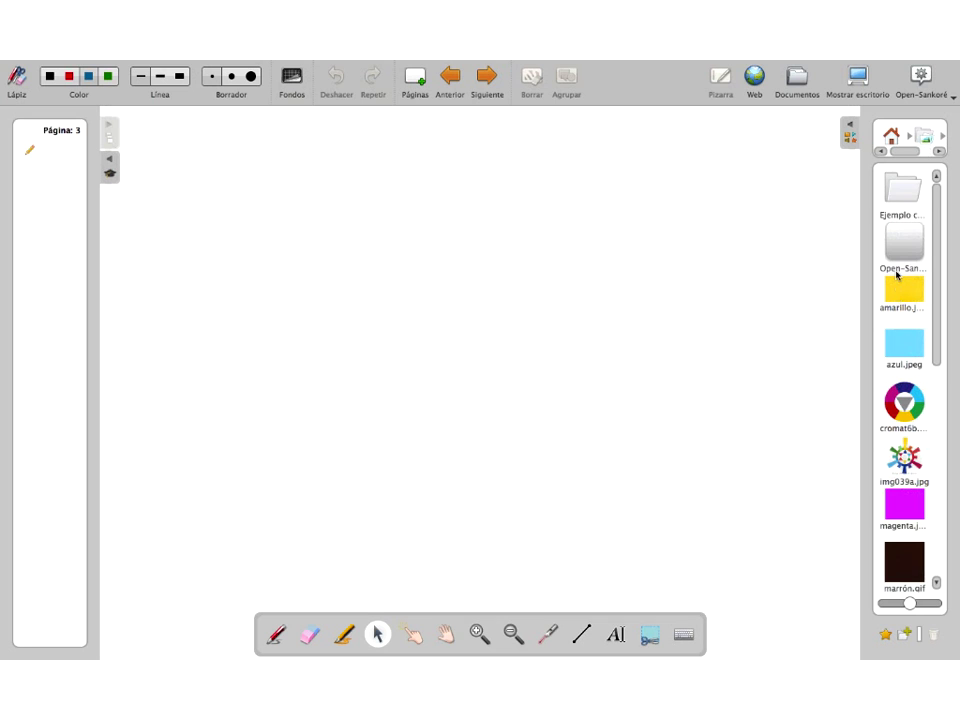
pyautogui.doubleClick(902, 248)
pyautogui.moveTo(898, 180); pyautogui.dragTo(453, 347)
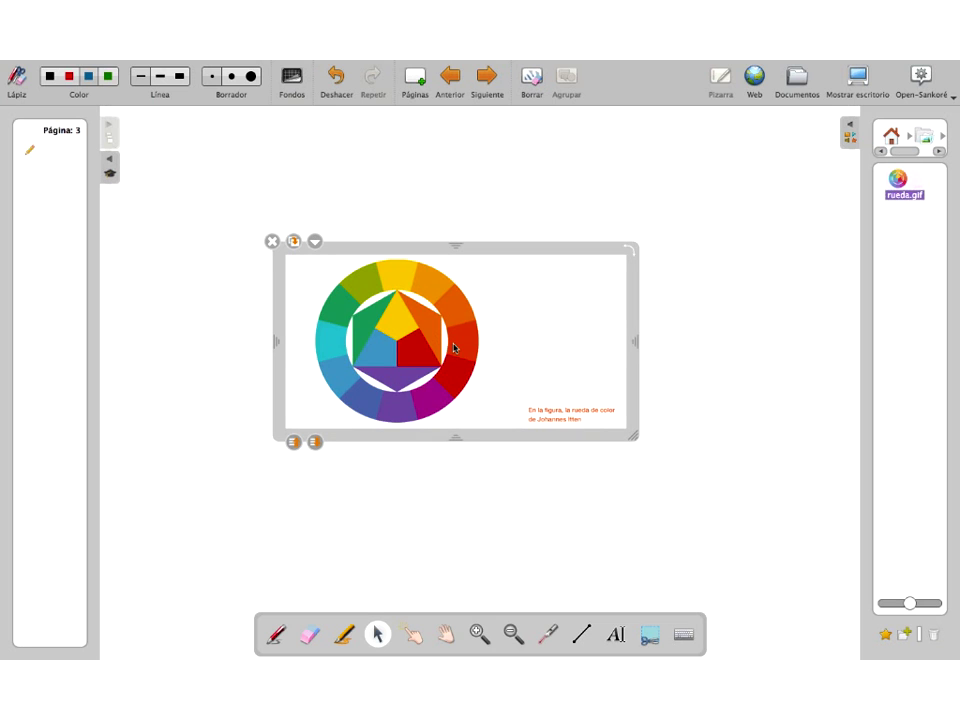
# Step: Reopen the Imágenes folder from the library's top level and reduce the size of the library thumbnails
pyautogui.click(893, 138)
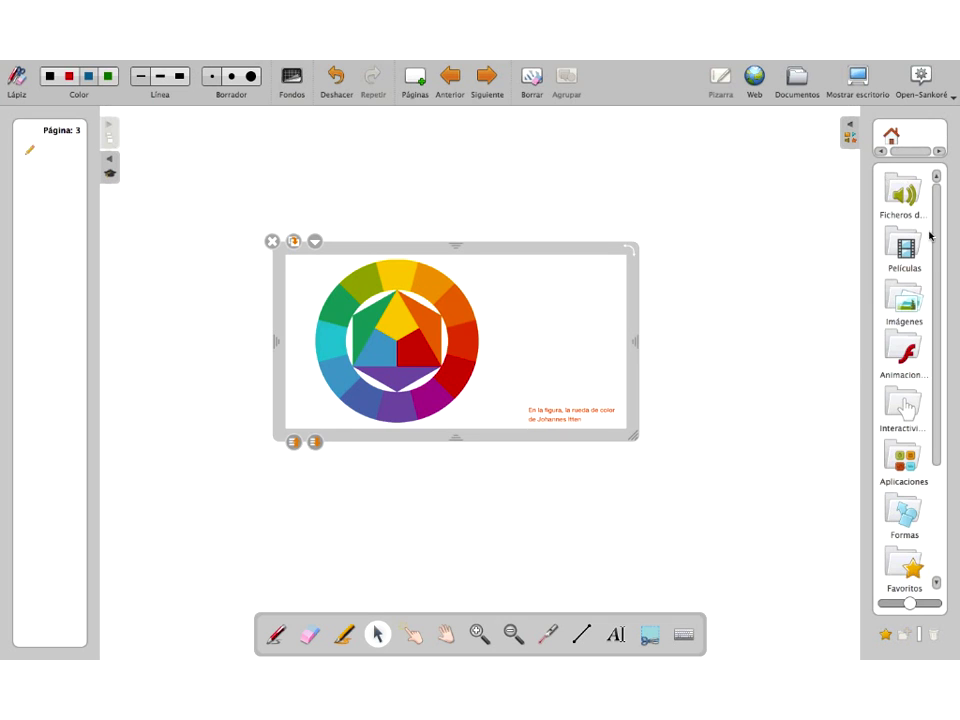
pyautogui.click(900, 302)
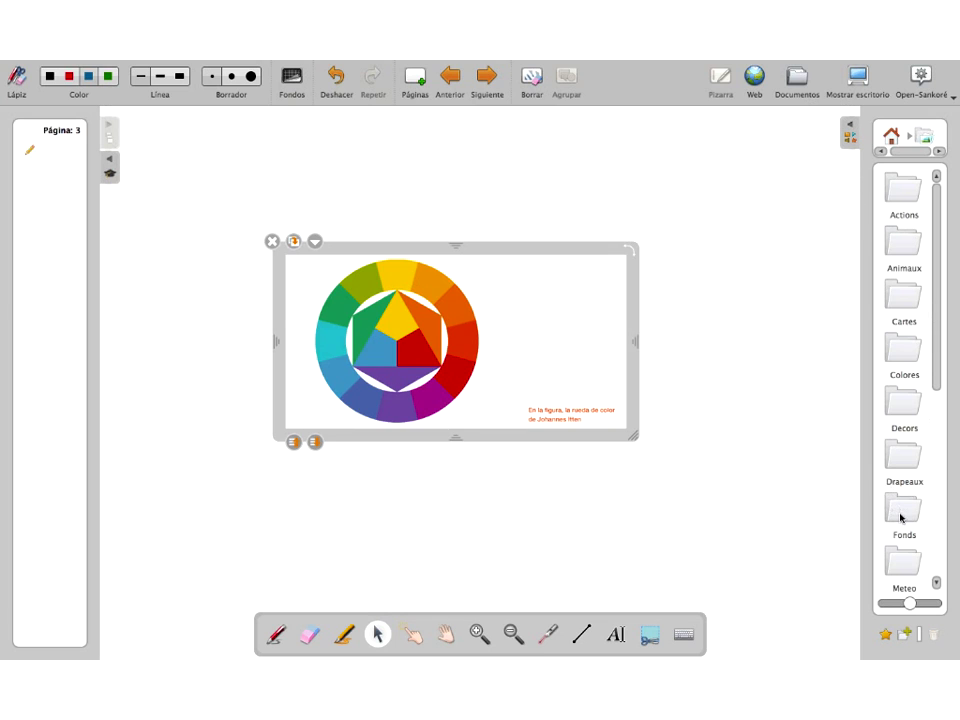
pyautogui.moveTo(908, 603); pyautogui.dragTo(891, 604)
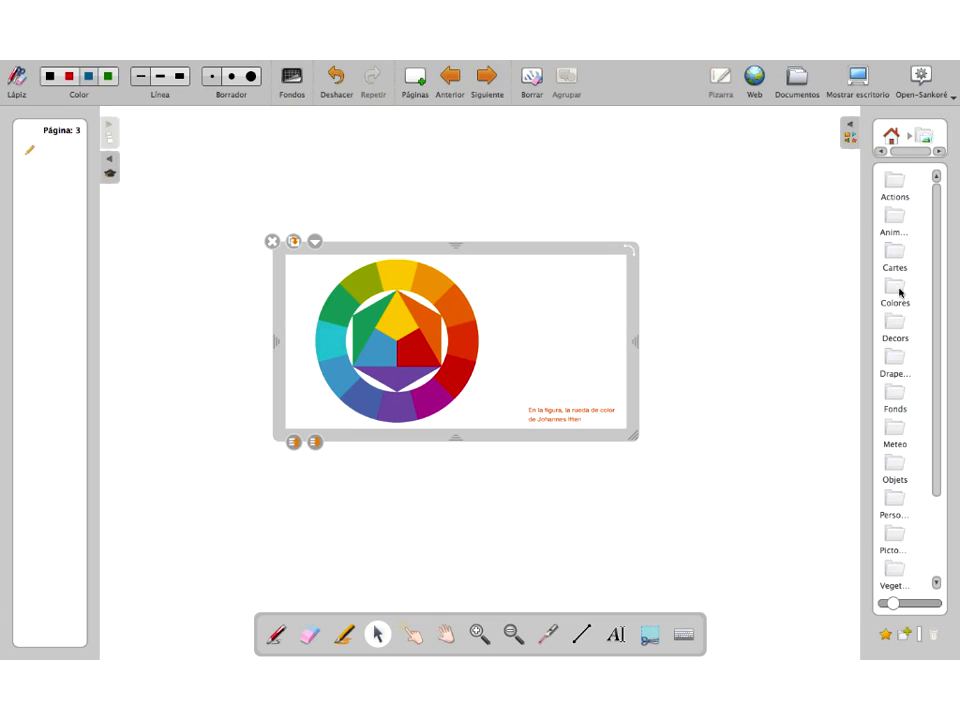
# Step: Add a second copy of rueda.gif from Colores > Ejemplo colores to the page, and remove that copy
pyautogui.click(899, 289)
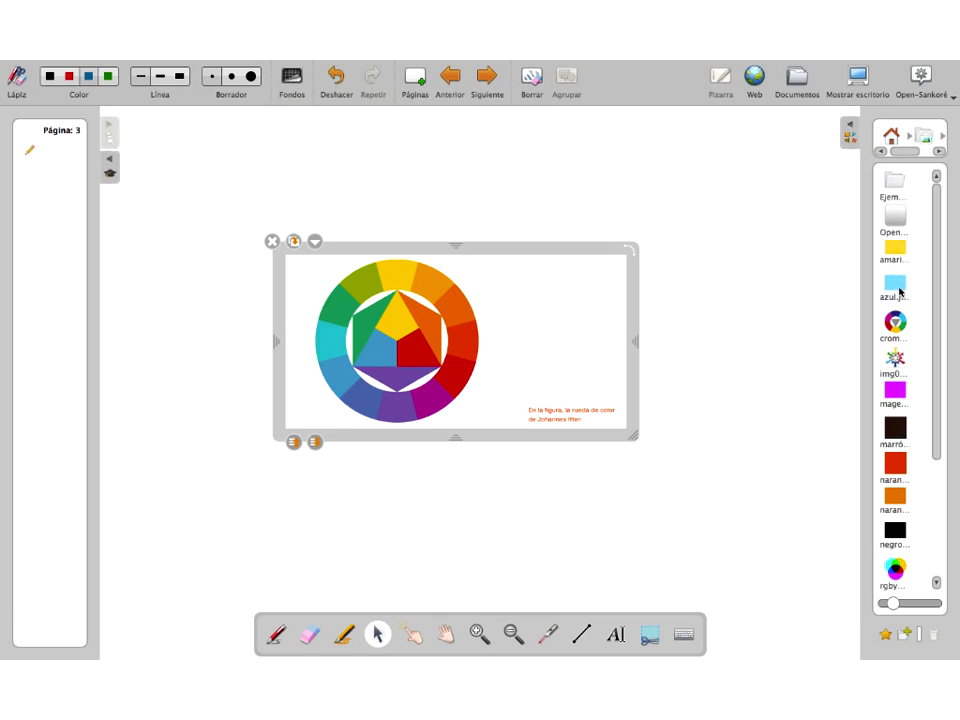
pyautogui.click(896, 186)
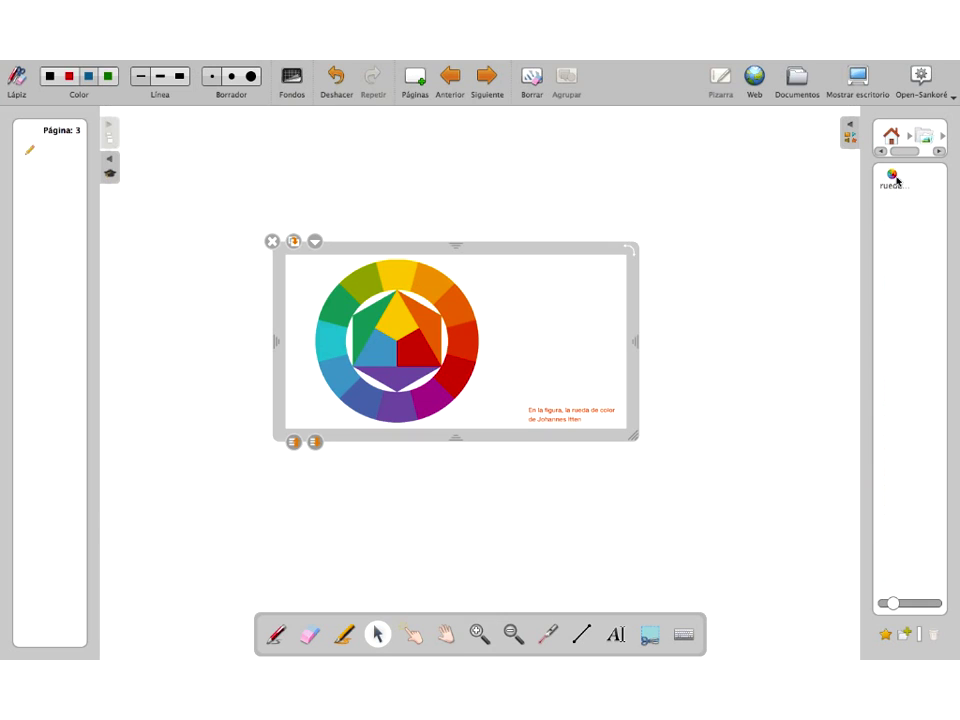
pyautogui.click(895, 178)
pyautogui.moveTo(895, 178); pyautogui.dragTo(531, 206)
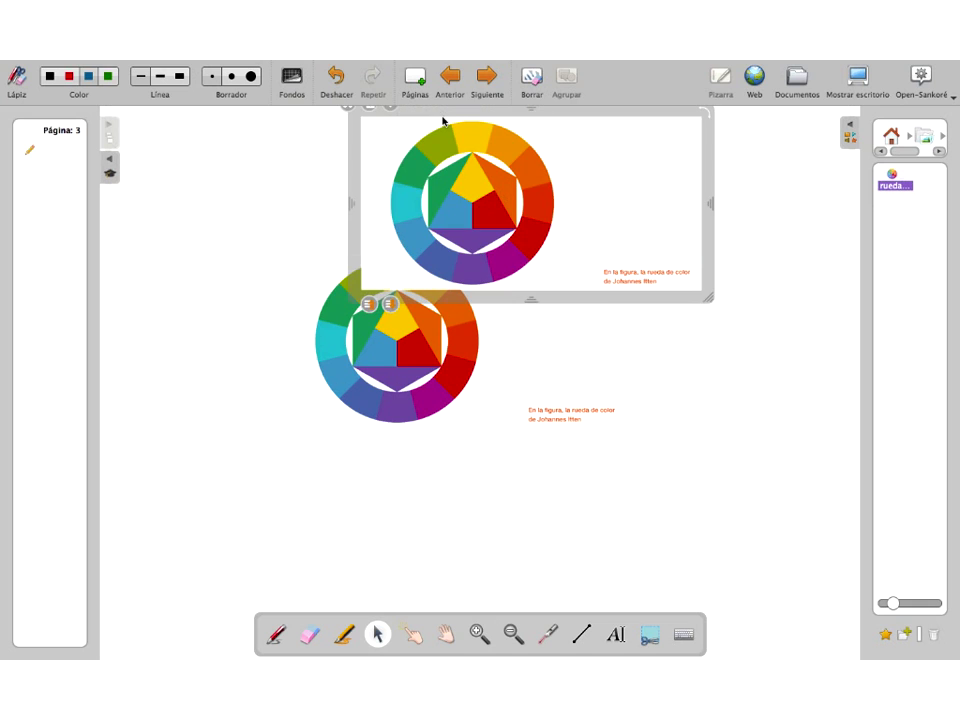
pyautogui.click(321, 171)
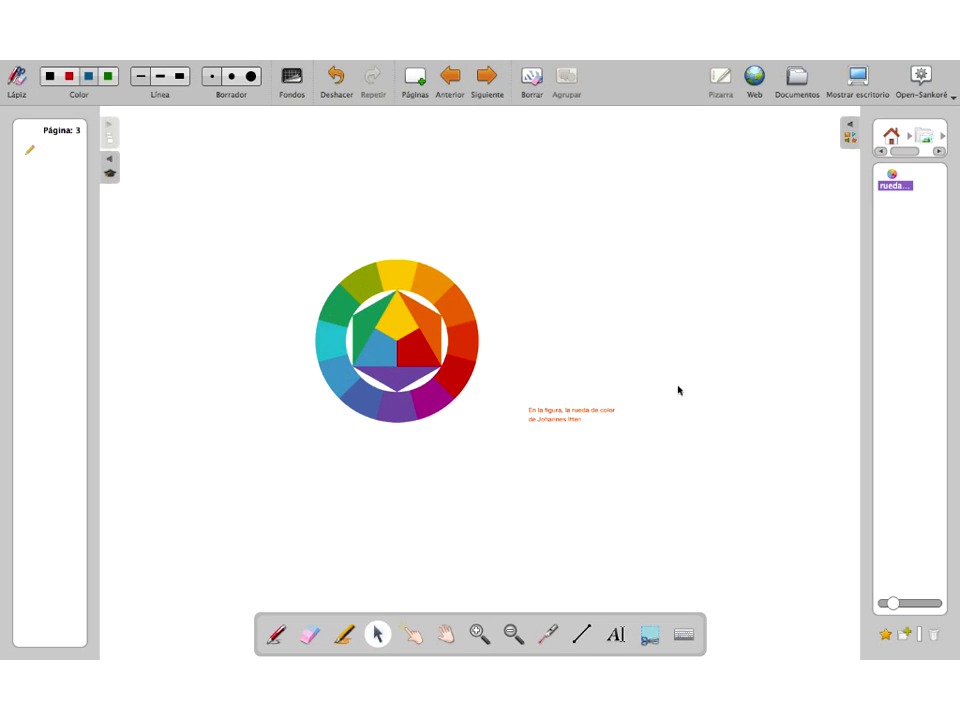
# Step: Enlarge the colour wheel image and draw three straight lines outward from its outer yellow, red and blue segments
pyautogui.click(408, 315)
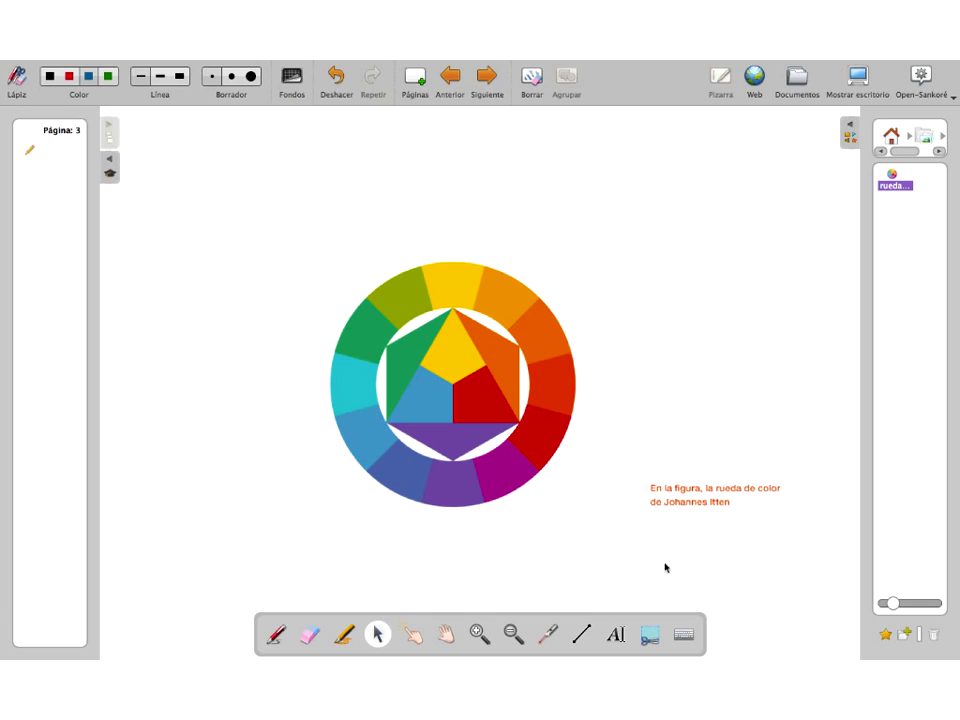
pyautogui.click(579, 636)
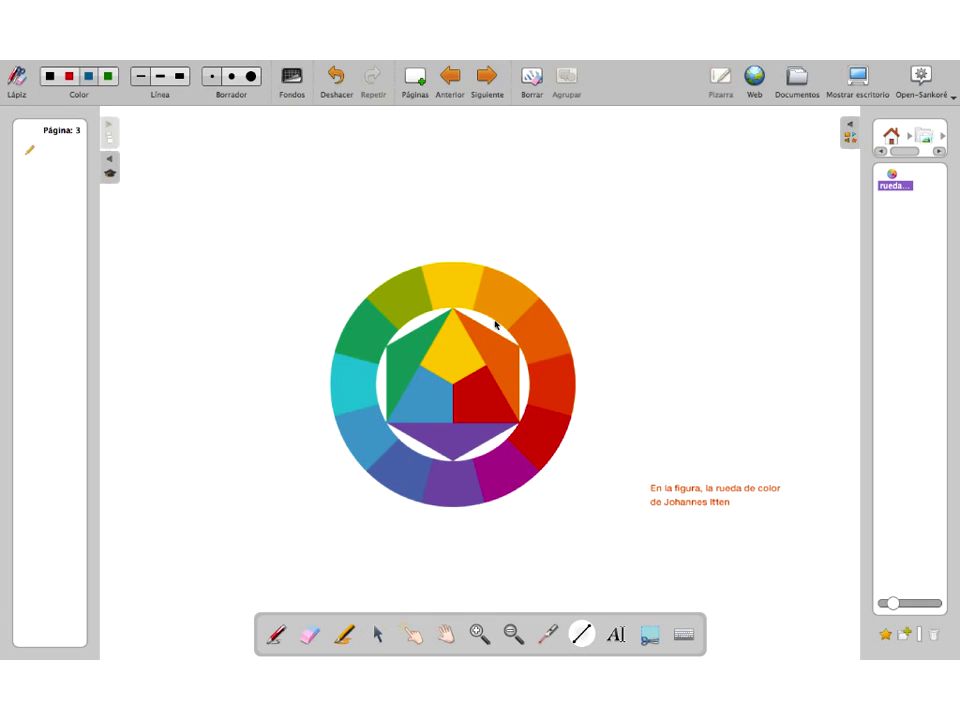
pyautogui.moveTo(459, 273); pyautogui.dragTo(501, 210)
pyautogui.moveTo(540, 447); pyautogui.dragTo(649, 449)
pyautogui.moveTo(363, 440); pyautogui.dragTo(259, 476)
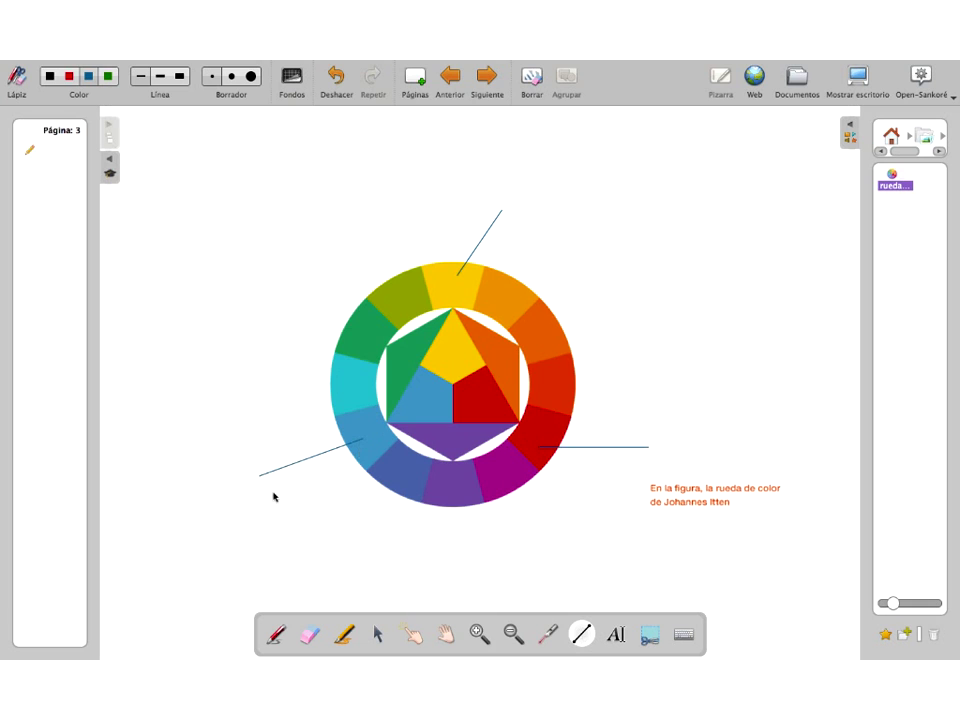
# Step: Add a text box reading "Amarillo" above and to the right of the colour wheel
pyautogui.click(615, 633)
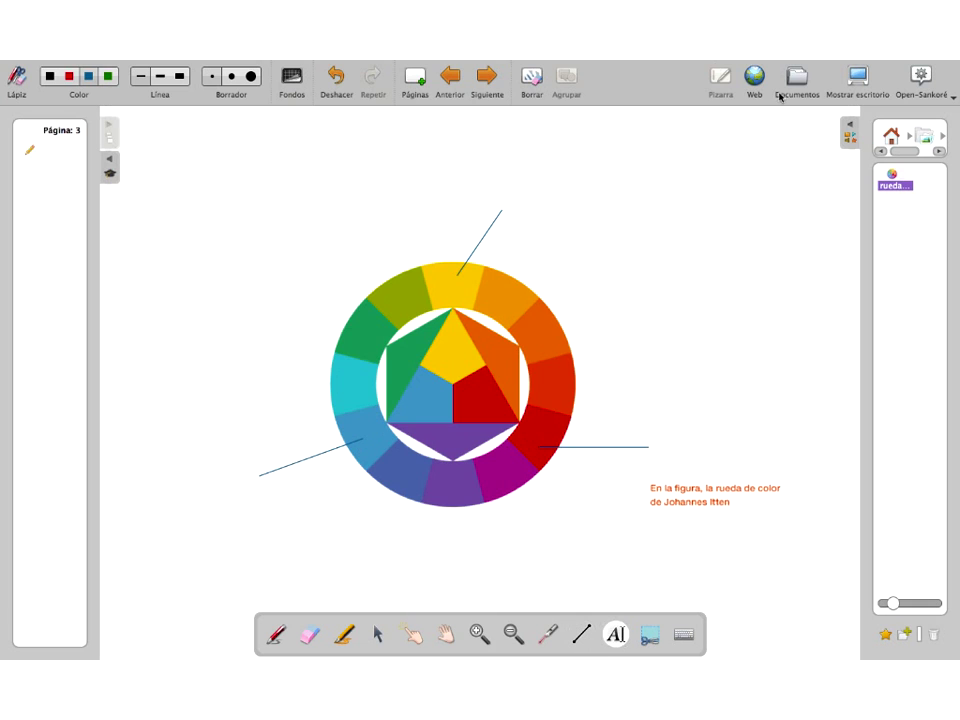
pyautogui.click(669, 193)
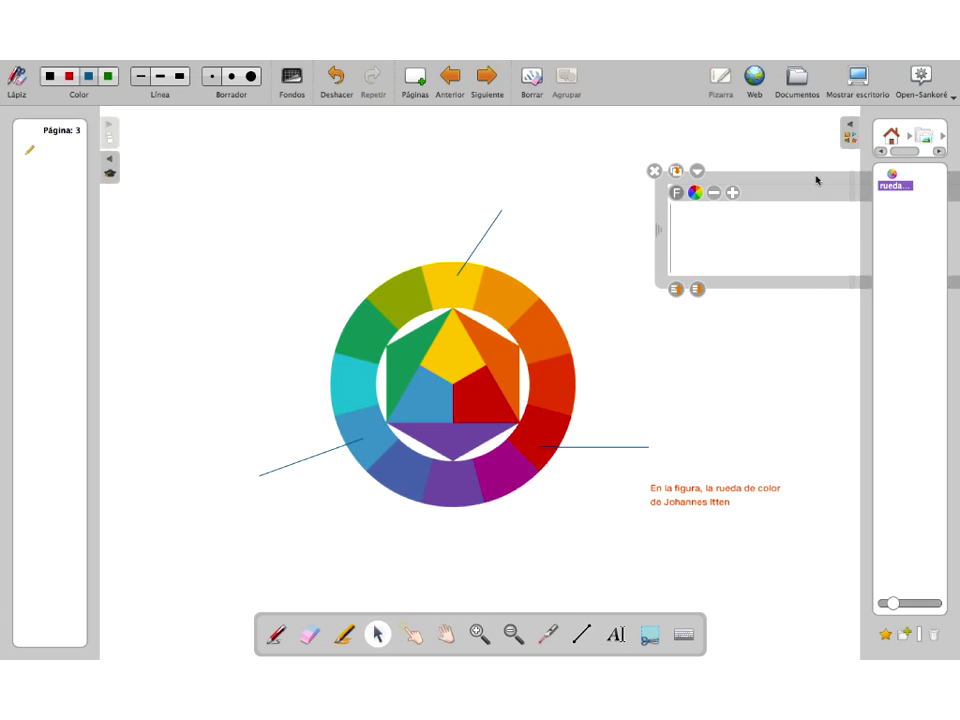
pyautogui.moveTo(816, 180); pyautogui.dragTo(720, 133)
pyautogui.write('Ama')
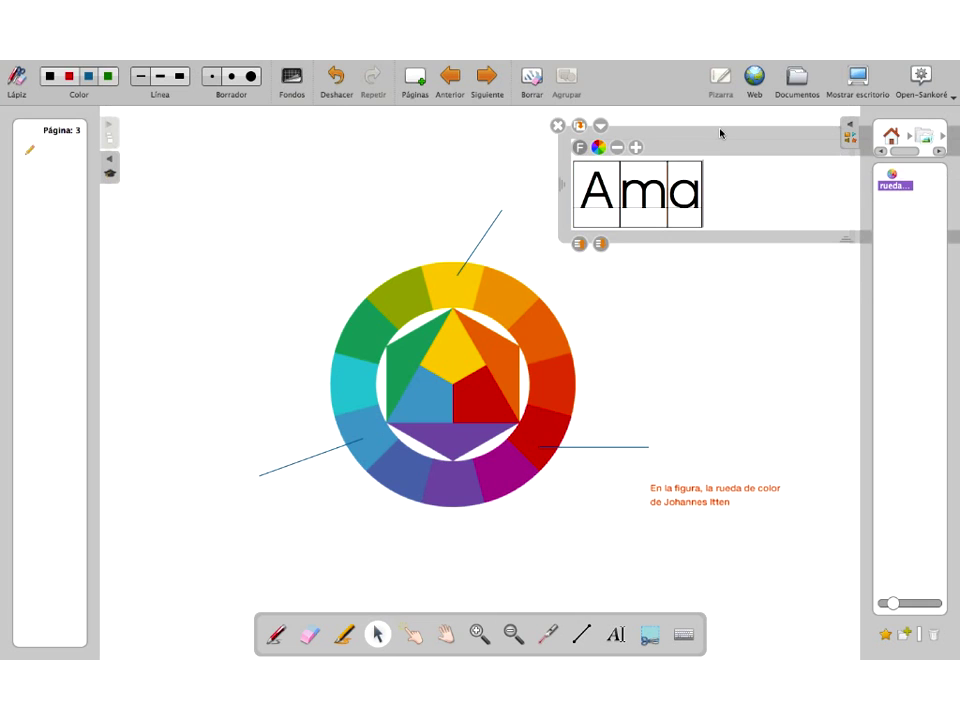
pyautogui.write('rillo')
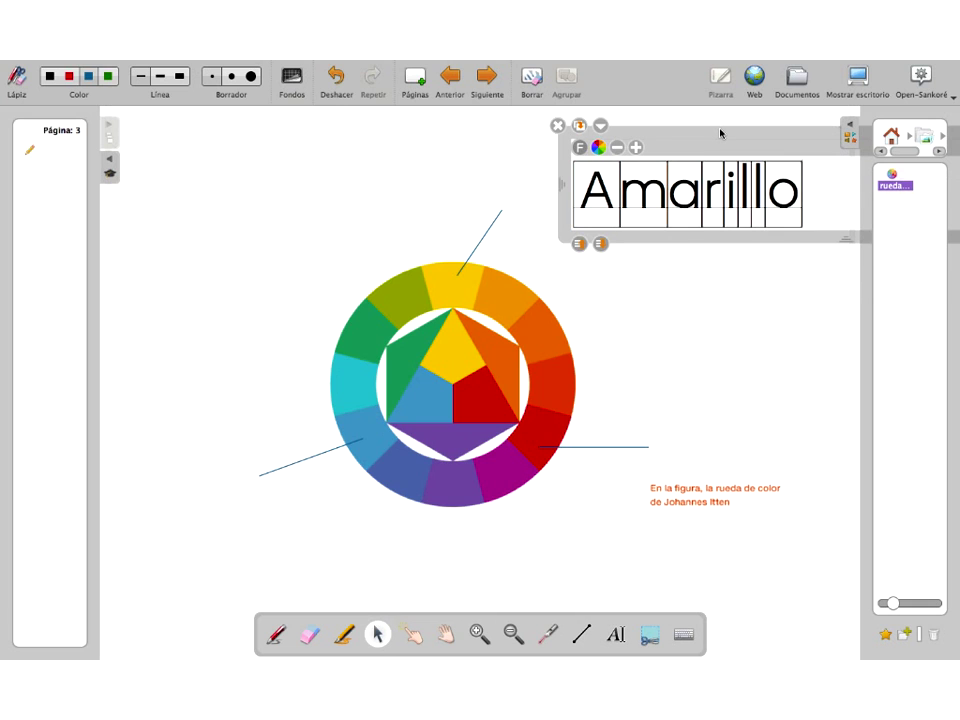
# Step: Format the whole Amarillo text in Georgia, size 26
pyautogui.moveTo(800, 191); pyautogui.dragTo(578, 185)
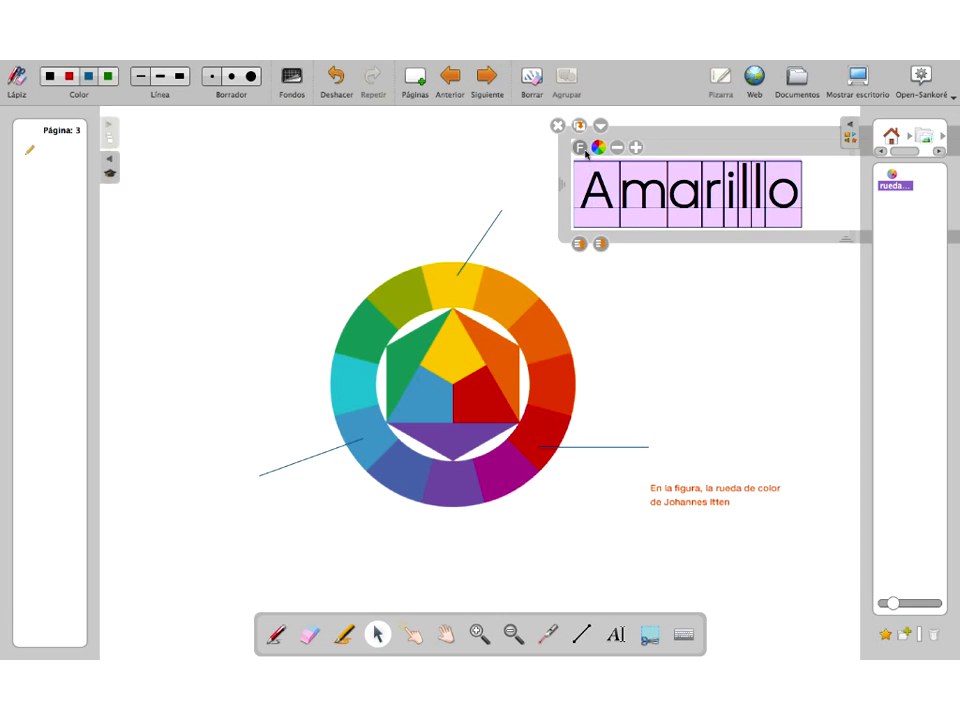
pyautogui.click(580, 148)
pyautogui.click(362, 306)
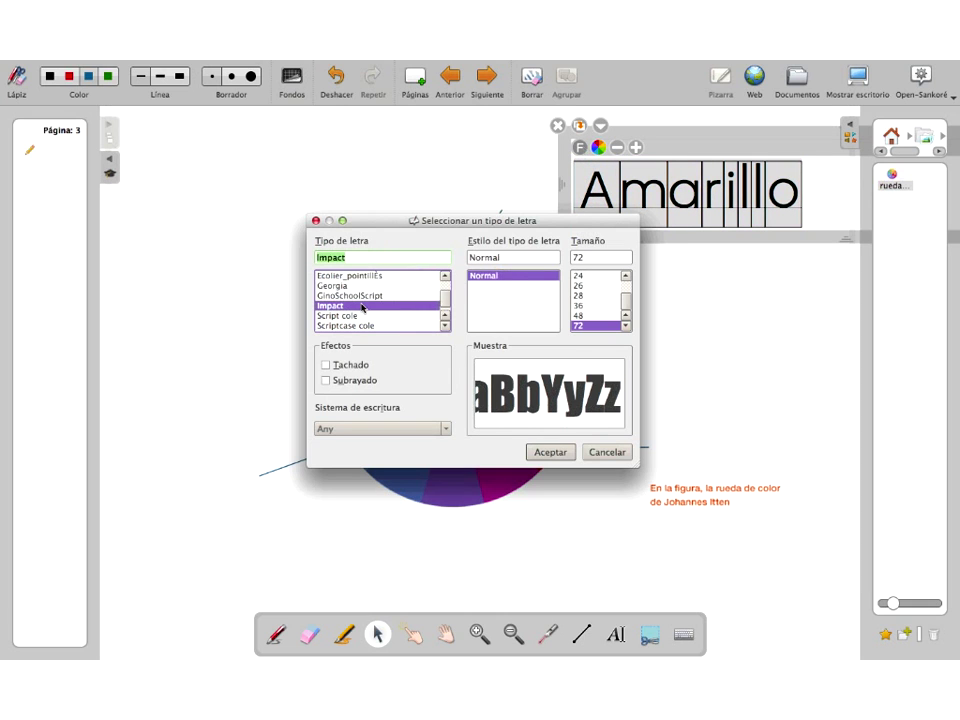
pyautogui.click(334, 286)
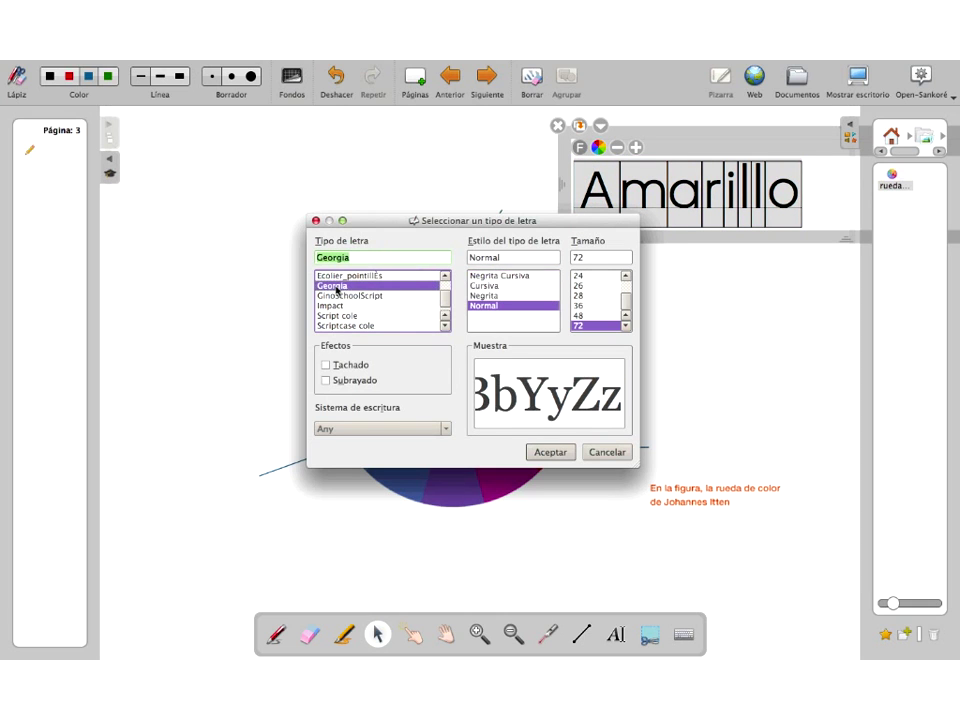
pyautogui.click(583, 286)
pyautogui.click(550, 452)
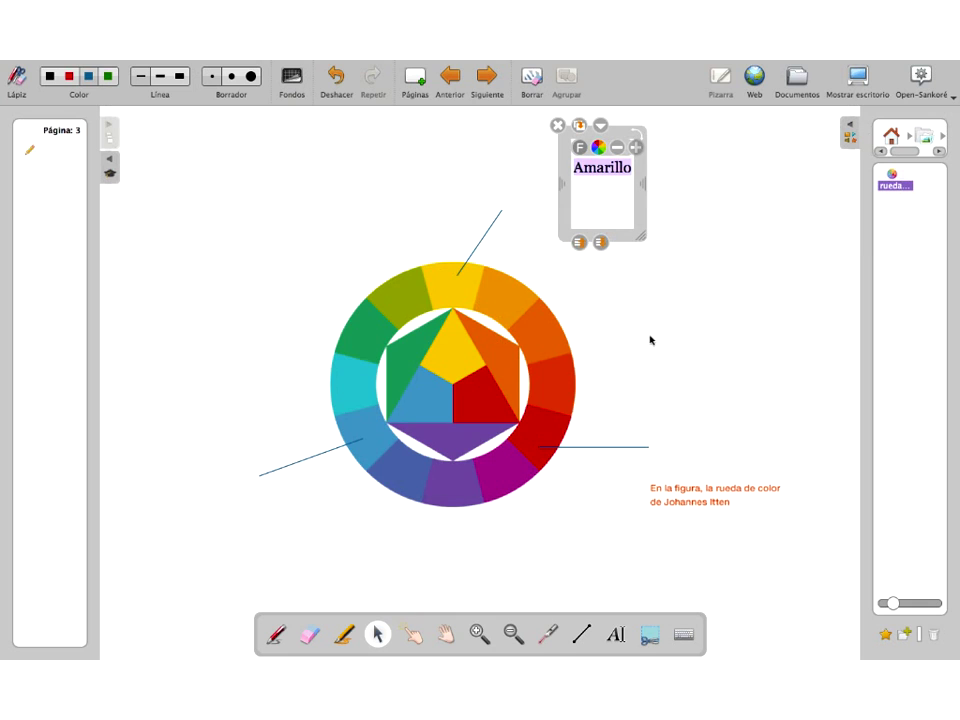
pyautogui.click(676, 517)
# Step: Add a text label reading "Rojo" to the right of the wheel, below the Amarillo label
pyautogui.click(616, 630)
pyautogui.click(650, 253)
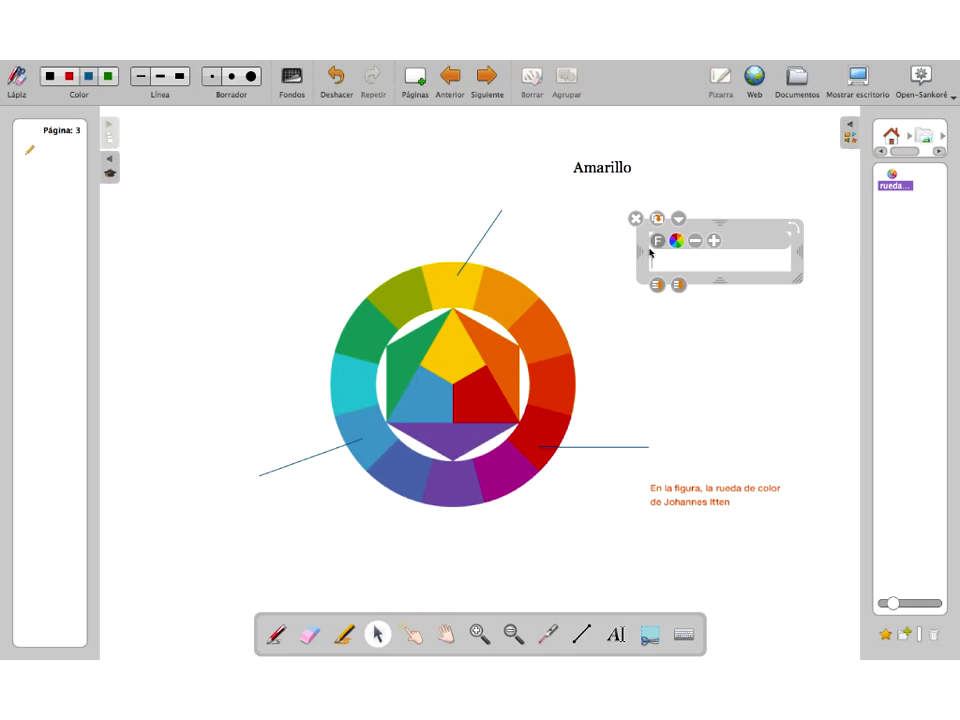
pyautogui.write('rojo')
pyautogui.press('BackSpace')
pyautogui.press('BackSpace')
pyautogui.press('BackSpace')
pyautogui.press('BackSpace')
pyautogui.write('Rojo')
pyautogui.click(699, 330)
# Step: Add a text label reading "Azul" to the right of the wheel, below the Rojo label
pyautogui.click(616, 634)
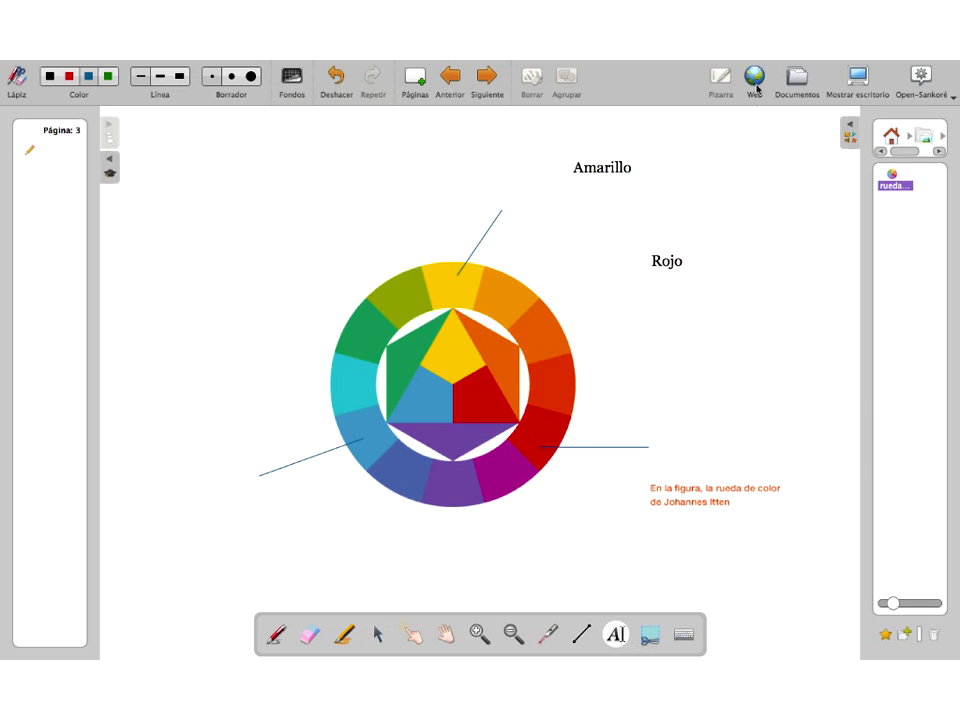
pyautogui.click(733, 368)
pyautogui.write('Azul')
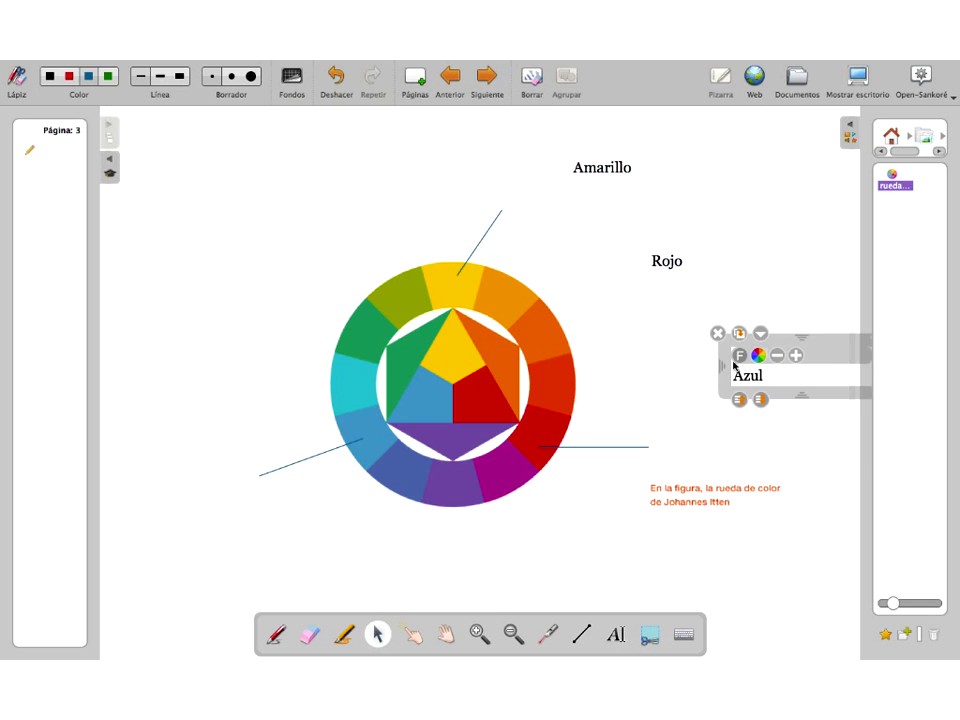
# Step: Narrow the Rojo text box and arrange Rojo, Amarillo and Azul in a column to the right of the wheel
pyautogui.click(667, 261)
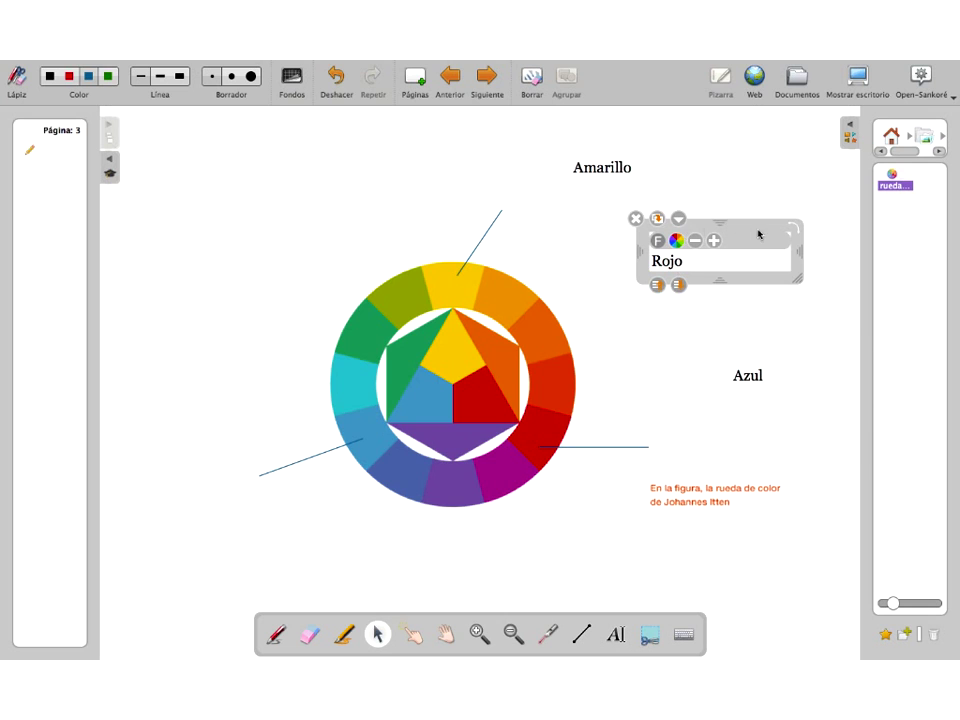
pyautogui.moveTo(795, 276); pyautogui.dragTo(718, 278)
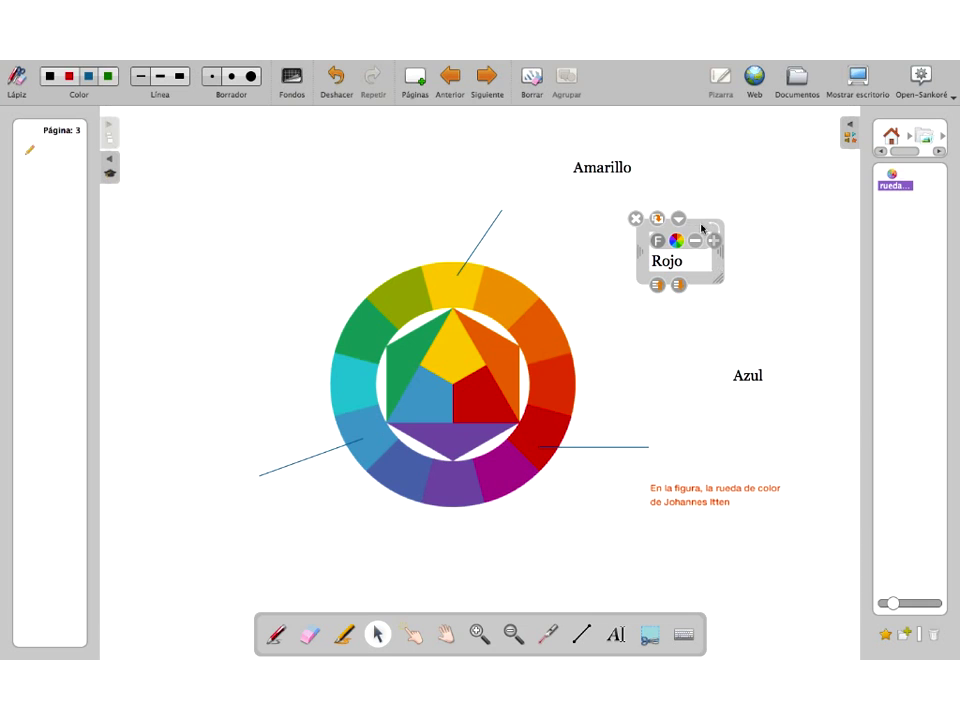
pyautogui.moveTo(703, 229); pyautogui.dragTo(787, 154)
pyautogui.click(602, 172)
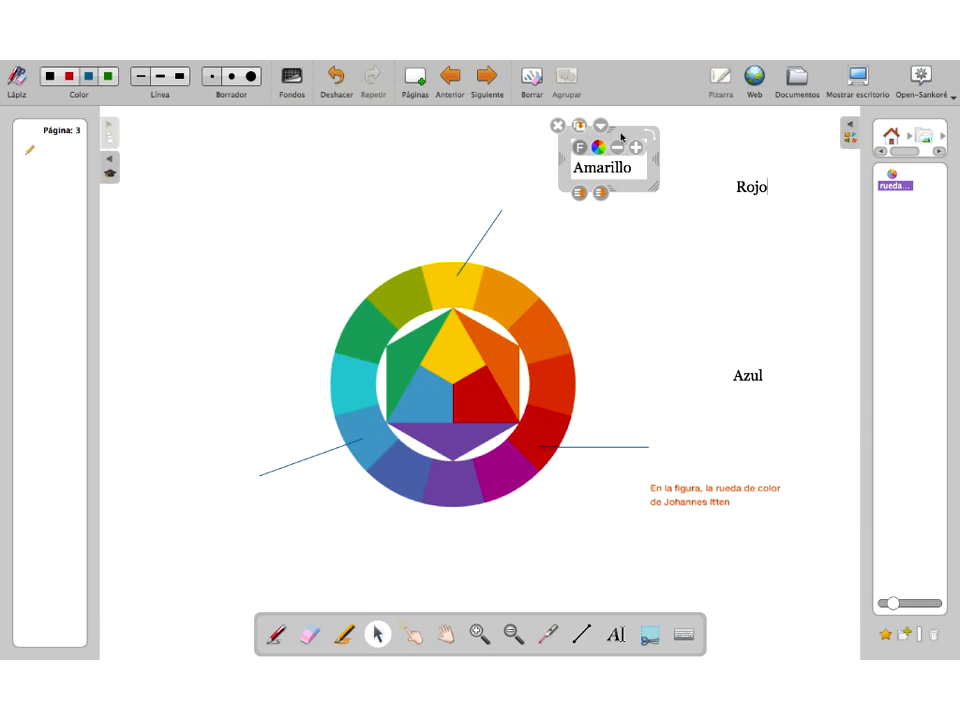
pyautogui.moveTo(621, 137); pyautogui.dragTo(757, 223)
pyautogui.click(758, 380)
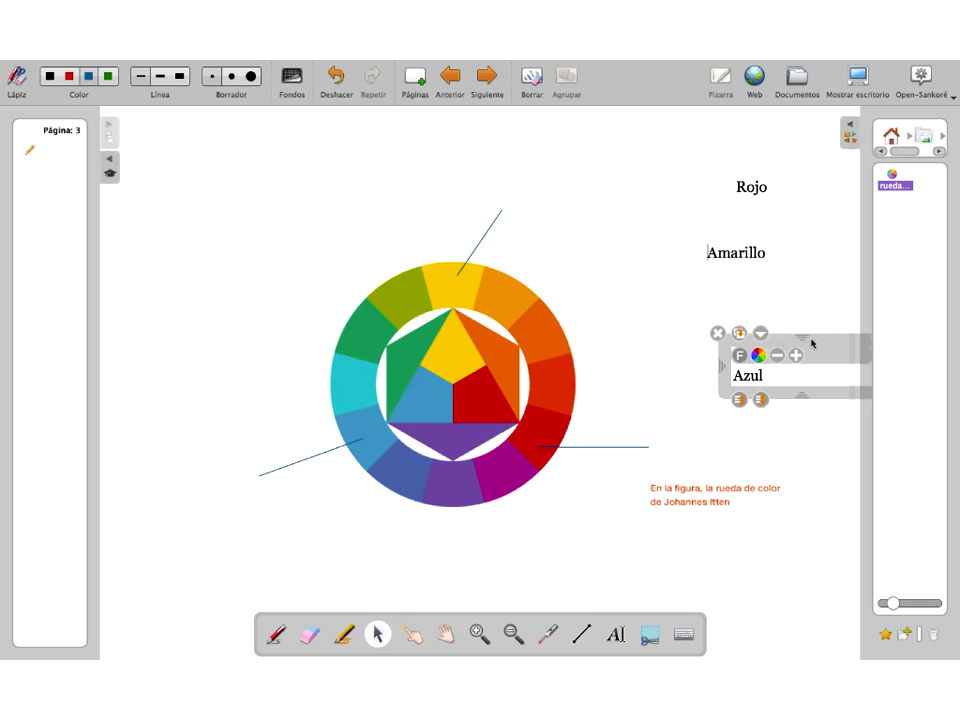
pyautogui.moveTo(804, 326); pyautogui.dragTo(758, 270)
pyautogui.moveTo(827, 328); pyautogui.dragTo(766, 330)
pyautogui.moveTo(737, 280); pyautogui.dragTo(770, 278)
pyautogui.click(770, 412)
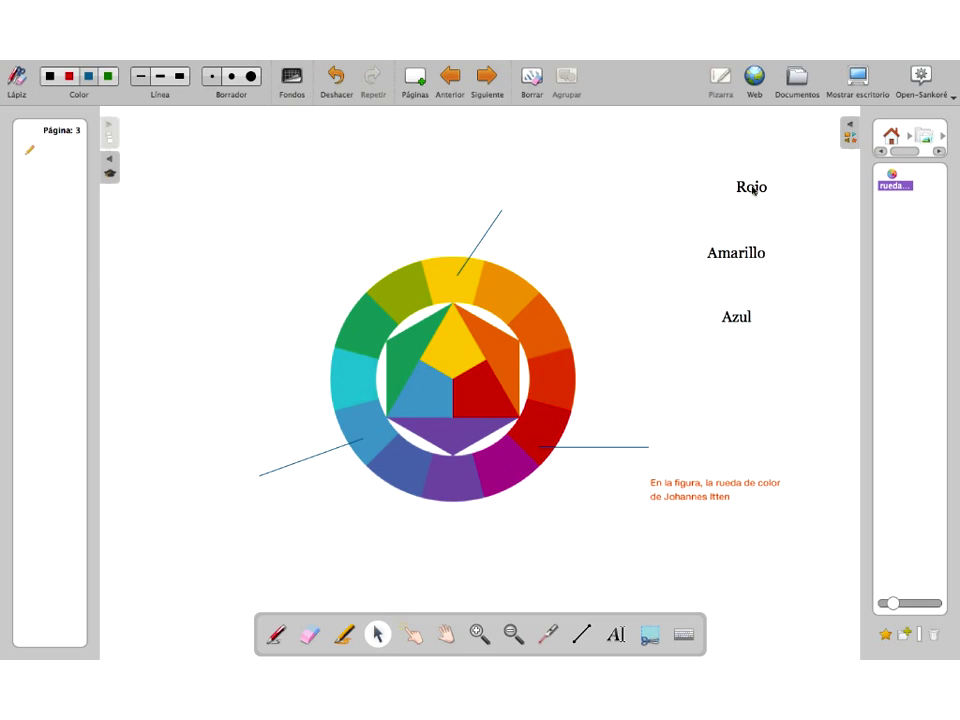
# Step: Move the Rojo, Amarillo and Azul labels to the outer ends of their matching lines
pyautogui.moveTo(754, 188); pyautogui.dragTo(690, 449)
pyautogui.moveTo(743, 262); pyautogui.dragTo(550, 199)
pyautogui.moveTo(740, 322); pyautogui.dragTo(240, 488)
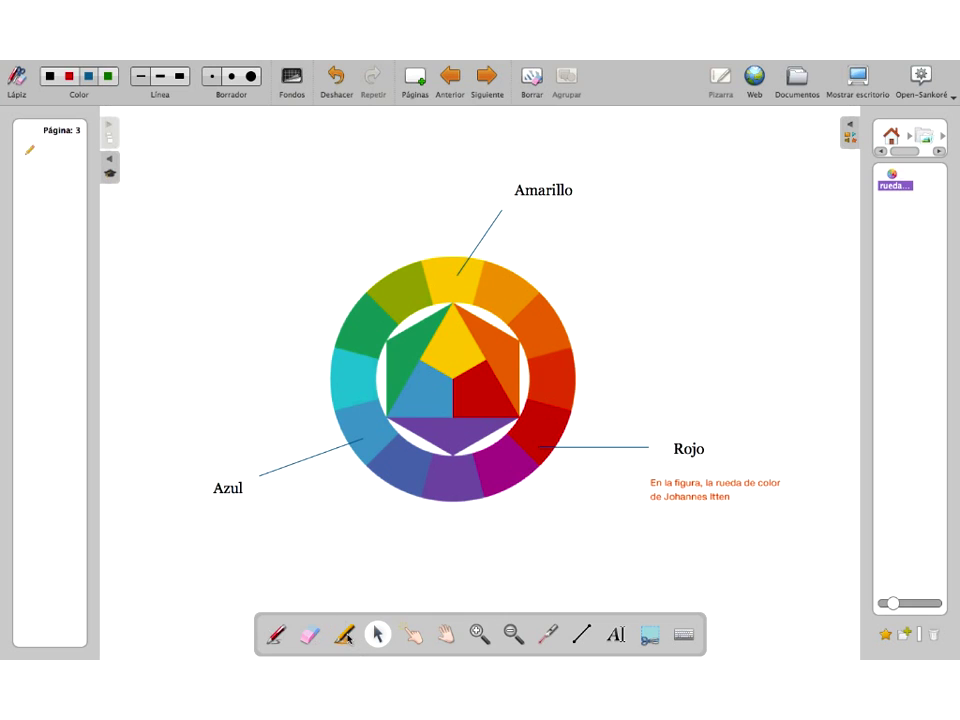
# Step: Highlight the Azul label in yellow and switch to the laser pointer
pyautogui.click(344, 634)
pyautogui.moveTo(189, 488); pyautogui.dragTo(264, 489)
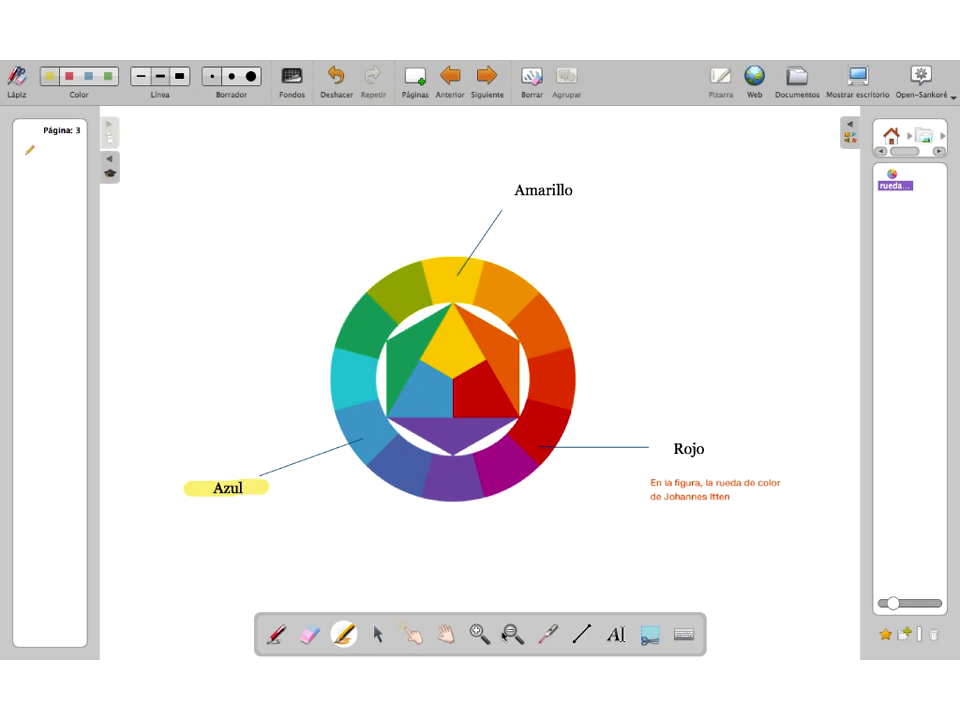
pyautogui.click(547, 634)
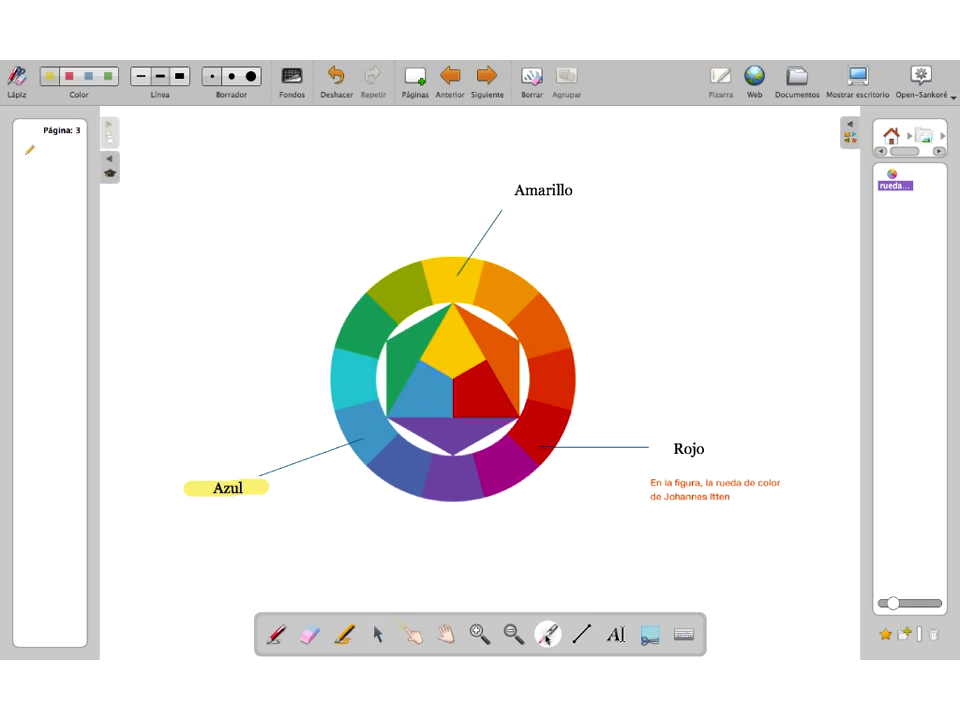
# Step: Point out the wheel's yellow segment, the Amarillo label and the Rojo label with the laser pointer
pyautogui.click(465, 273)
pyautogui.moveTo(536, 200); pyautogui.dragTo(588, 185)
pyautogui.click(691, 477)
# Step: Add a new page and place the coeur animation from the library's Biologie animations on it
pyautogui.click(888, 136)
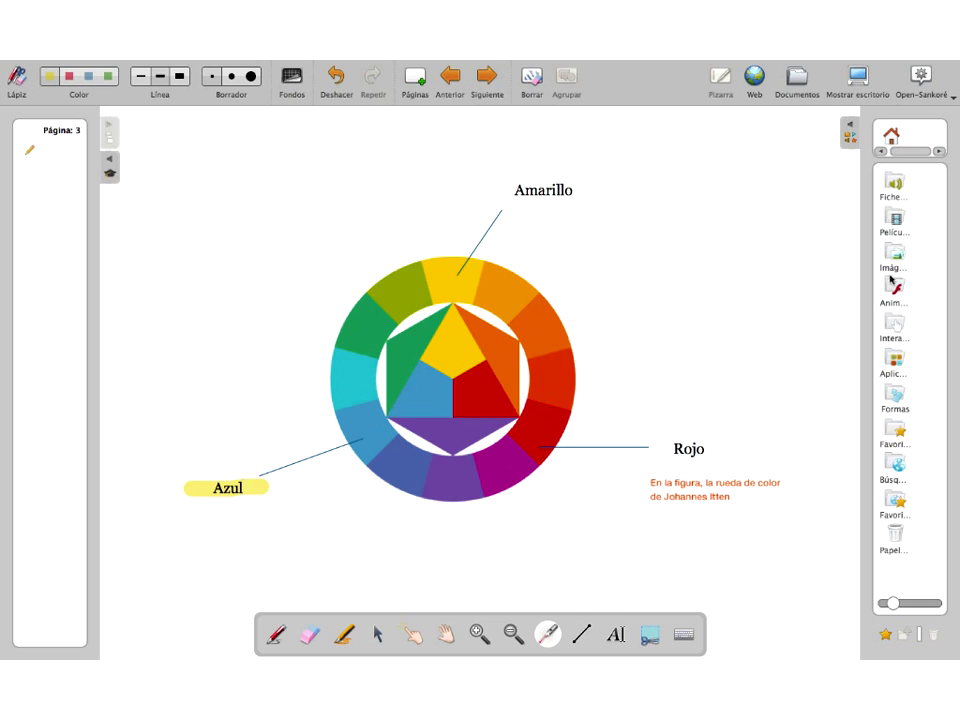
pyautogui.click(893, 284)
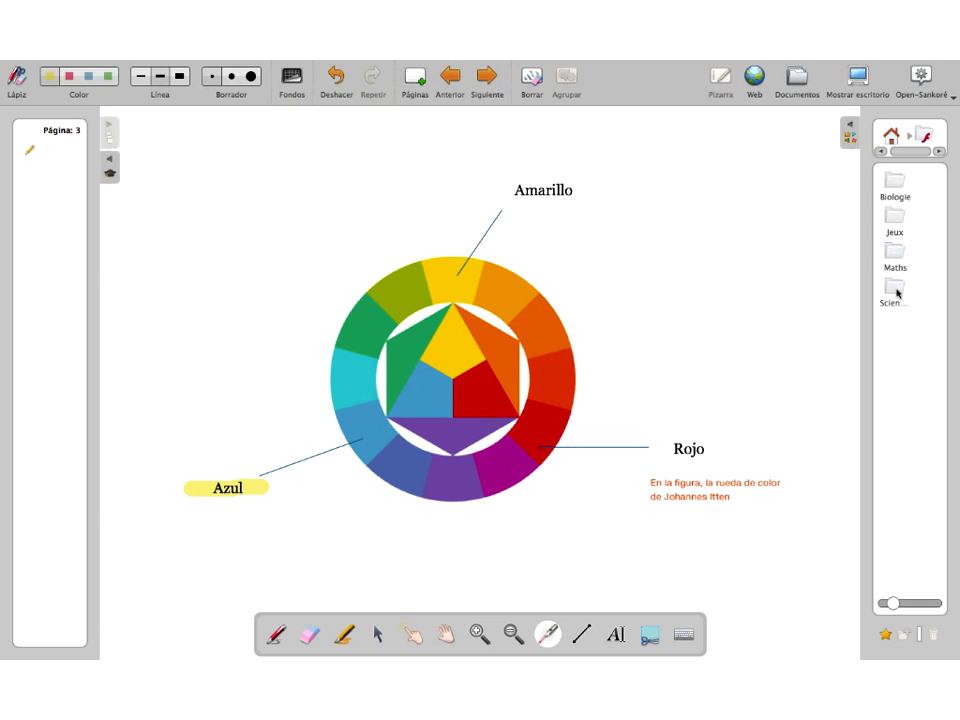
pyautogui.click(895, 183)
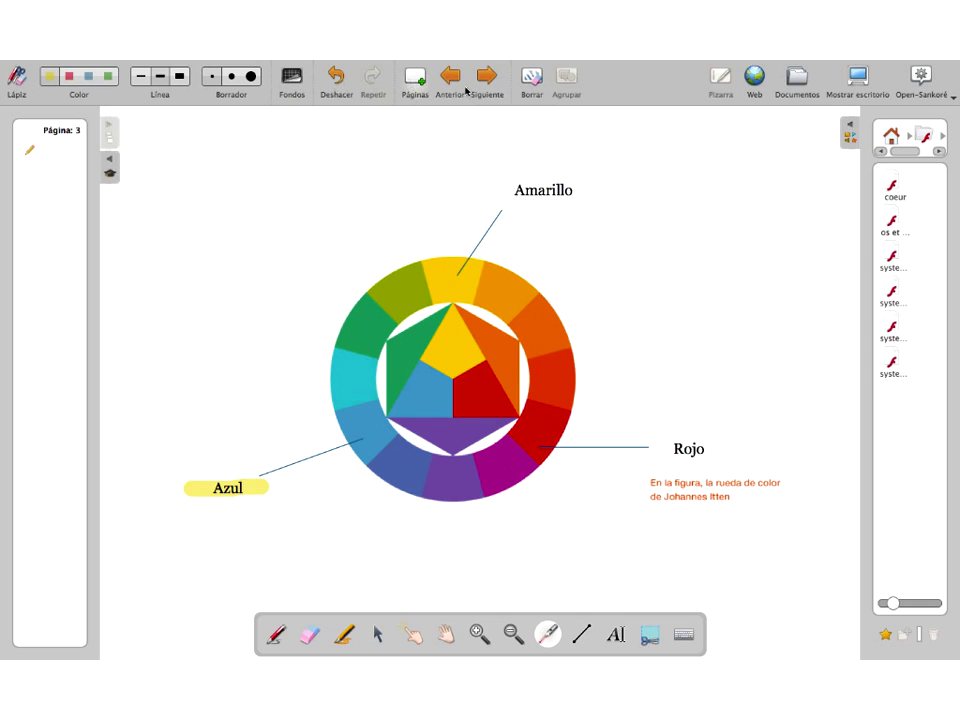
pyautogui.click(415, 78)
pyautogui.moveTo(884, 184); pyautogui.dragTo(507, 240)
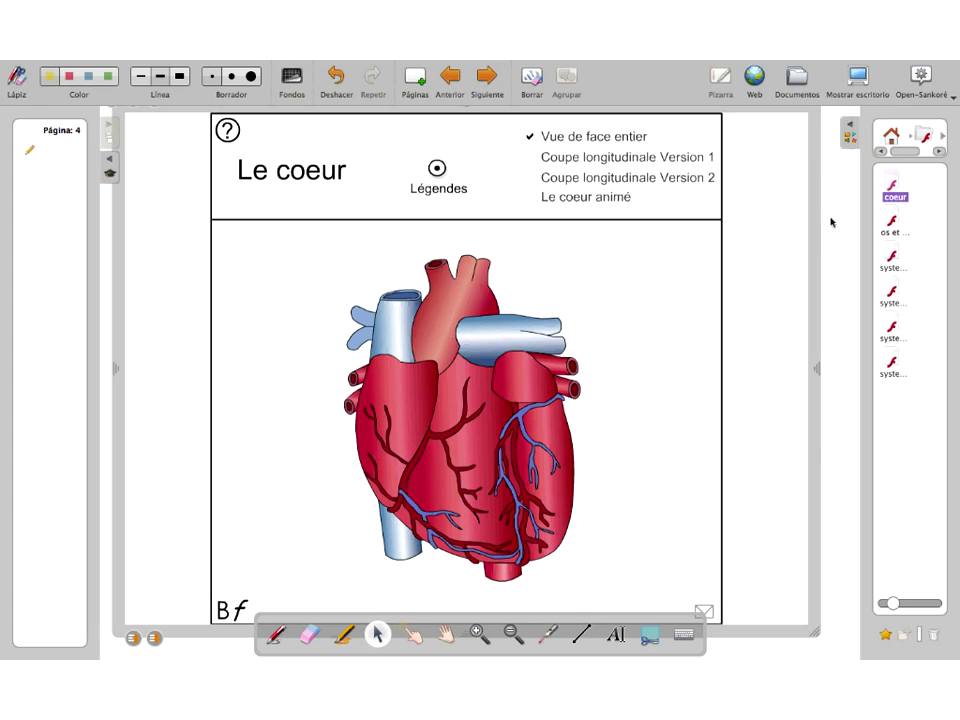
# Step: Remove the heart animation from page 4 and place the Contrast activity from the interactivities library in its place
pyautogui.moveTo(114, 108); pyautogui.dragTo(131, 175)
pyautogui.click(129, 172)
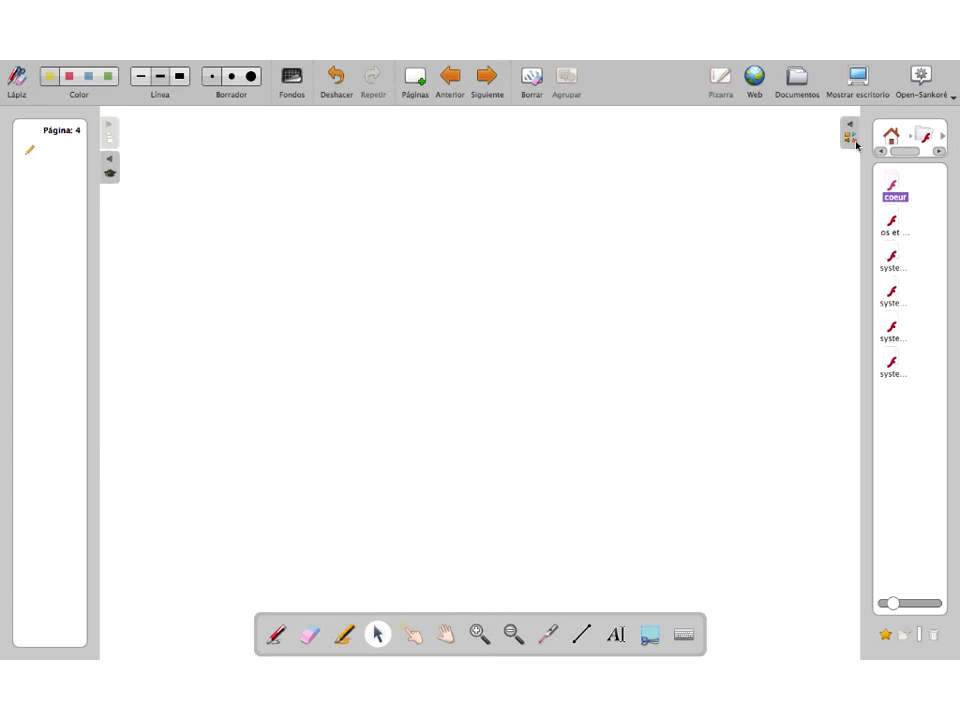
pyautogui.click(895, 143)
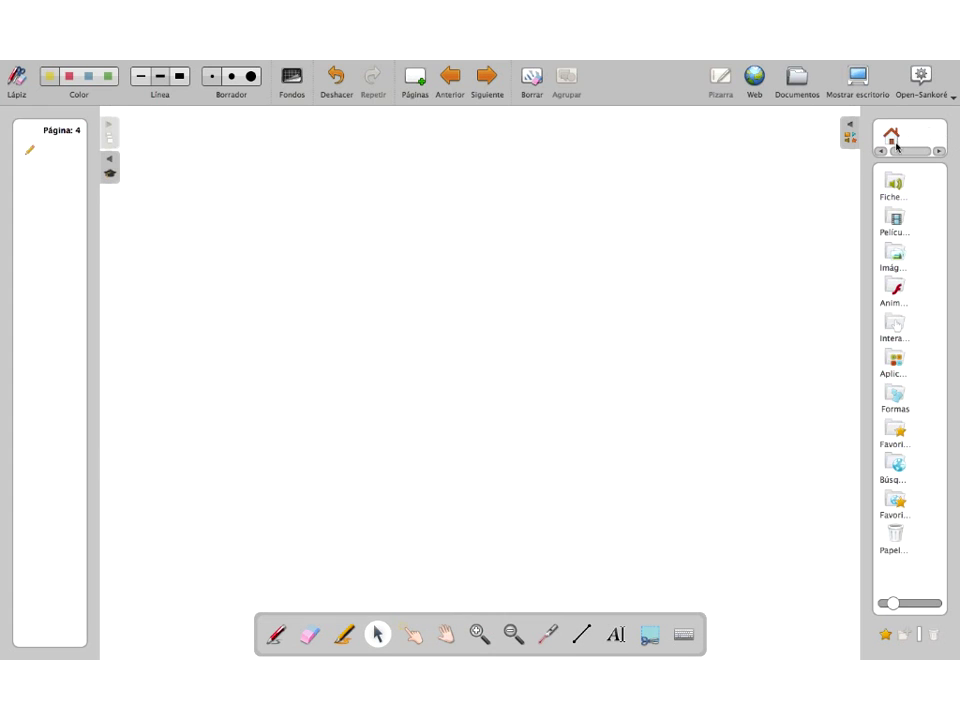
pyautogui.click(895, 325)
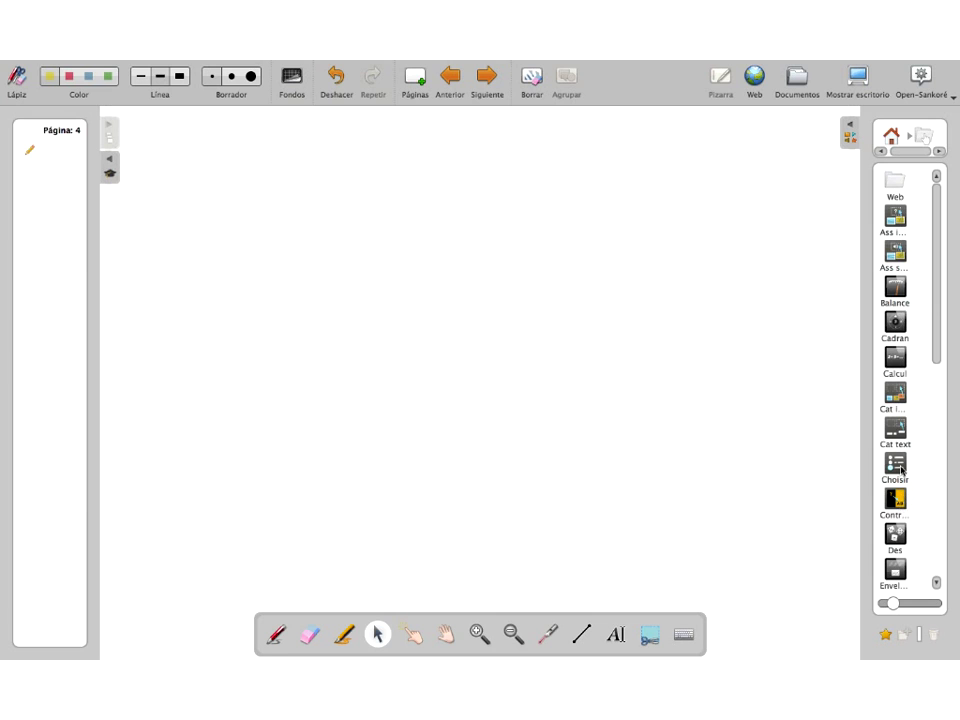
pyautogui.moveTo(897, 505); pyautogui.dragTo(489, 310)
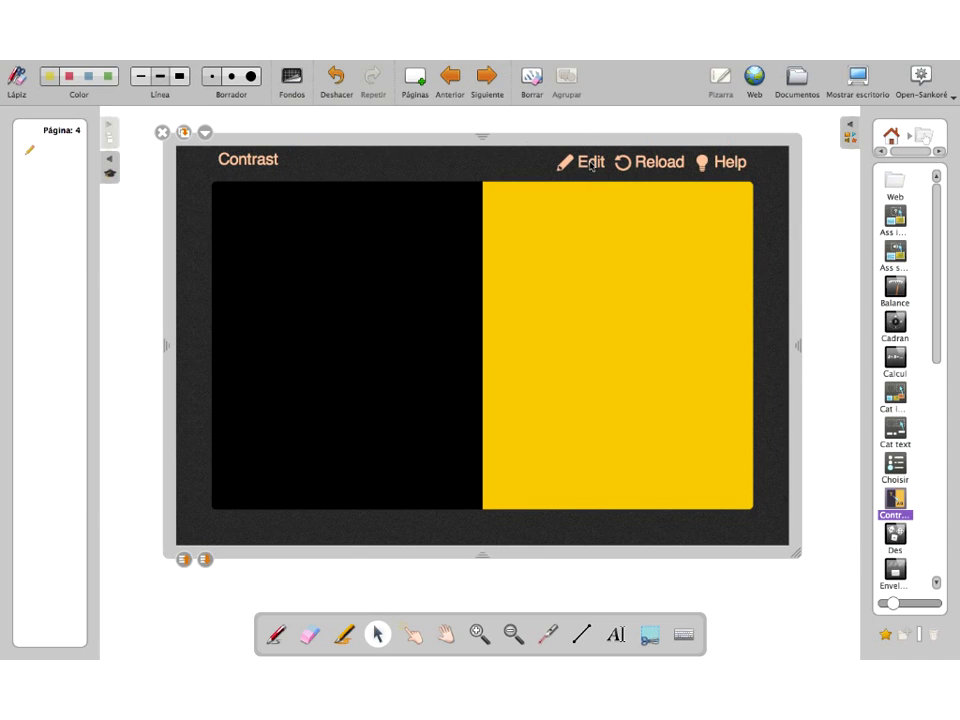
# Step: Edit the Contrast activity and add an item with data "Amarillo + Azul" and result "Verde"
pyautogui.click(589, 163)
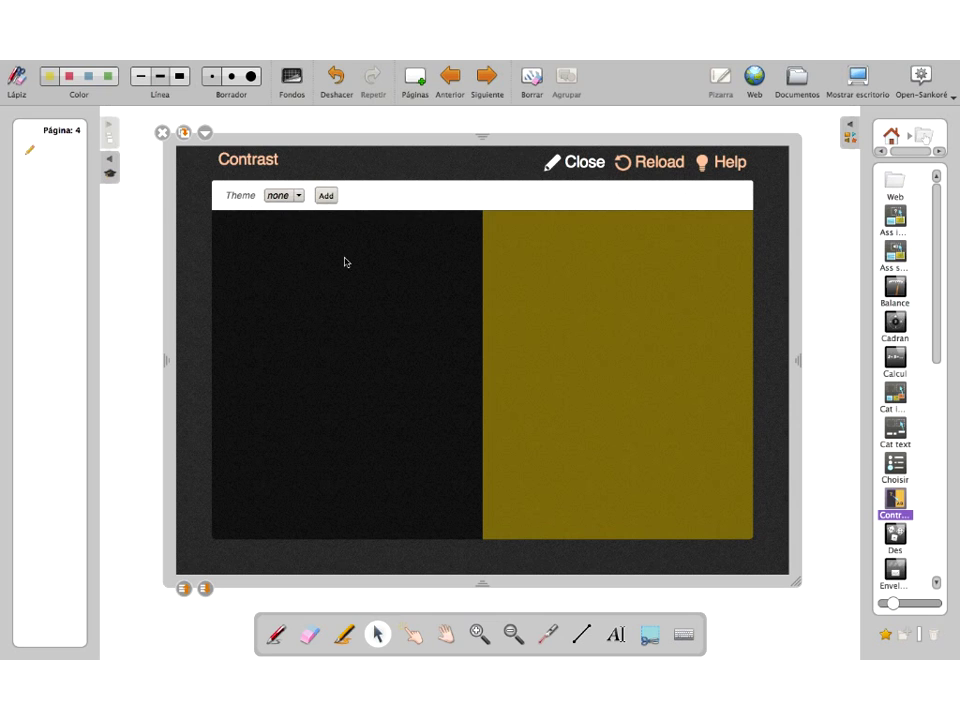
pyautogui.click(569, 167)
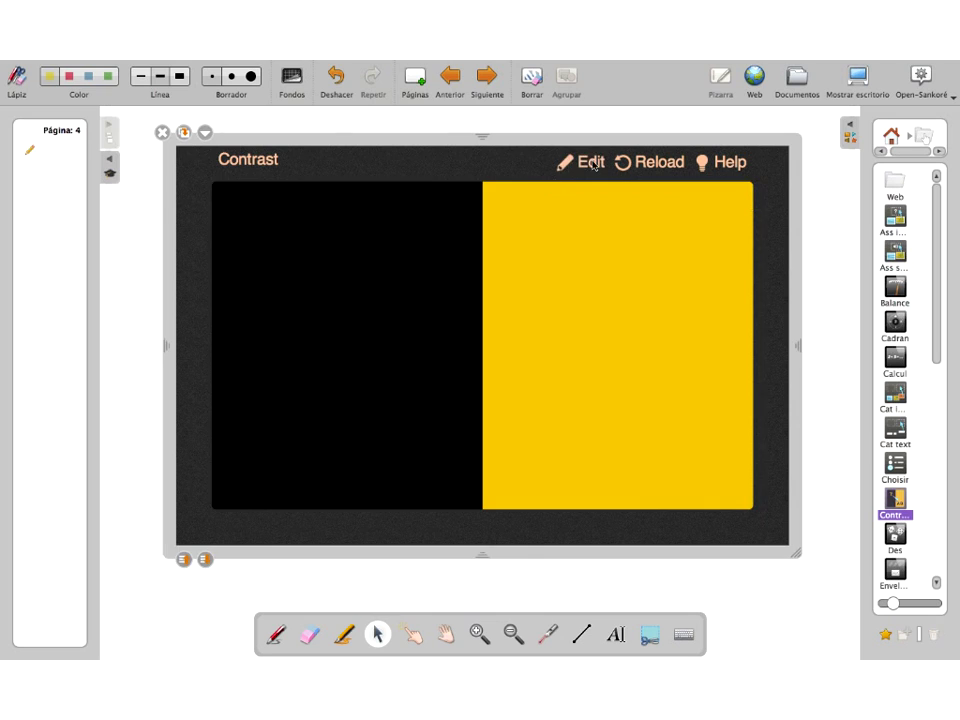
pyautogui.click(591, 163)
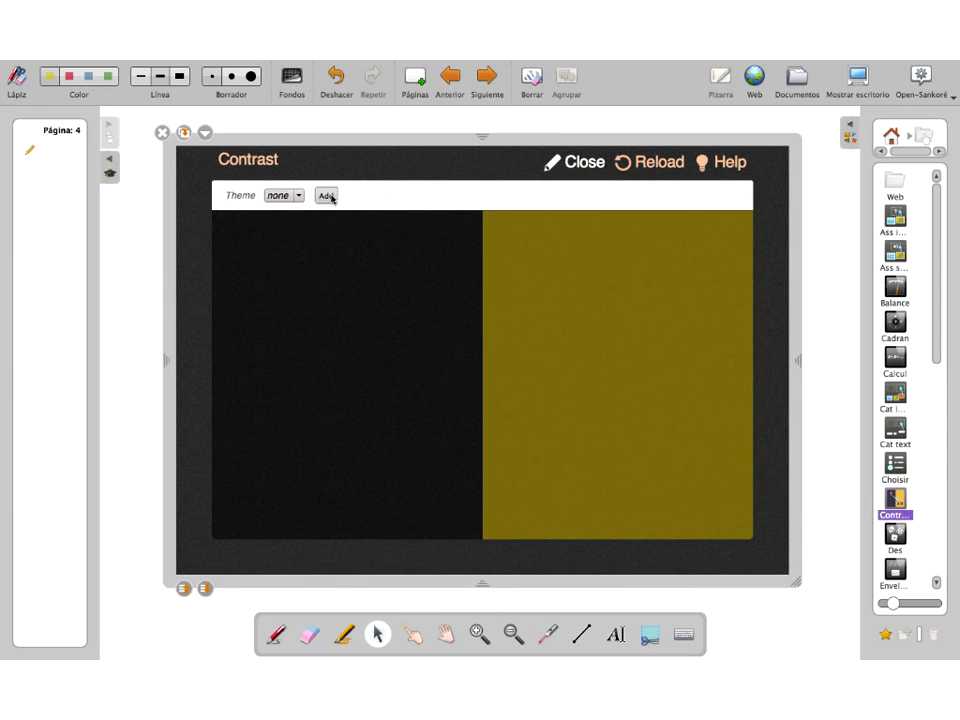
pyautogui.click(327, 195)
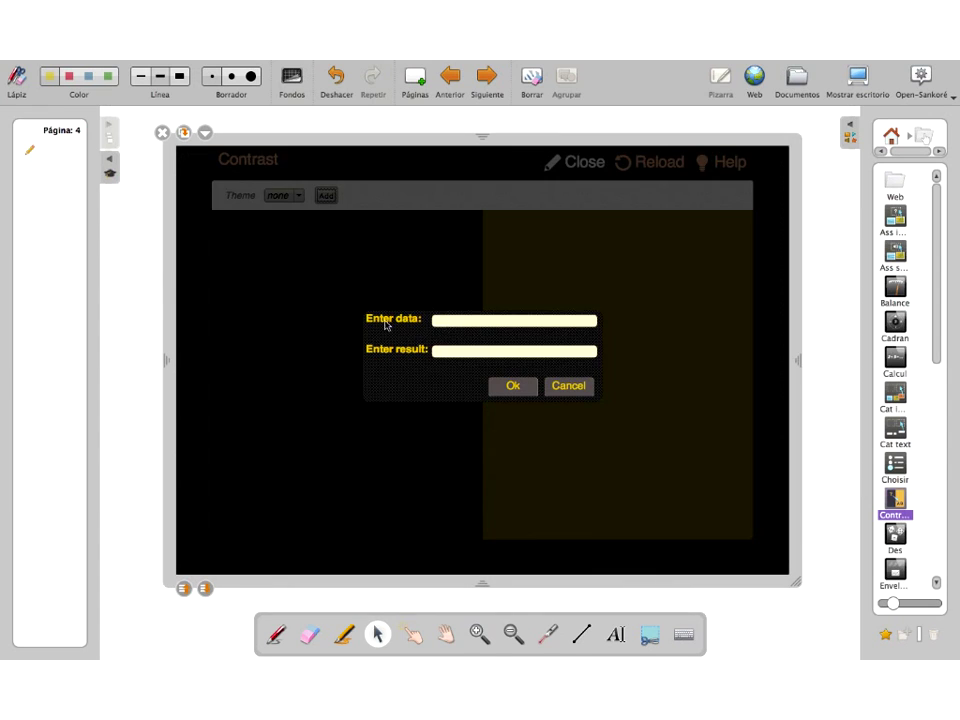
pyautogui.click(477, 329)
pyautogui.write('Amarillo')
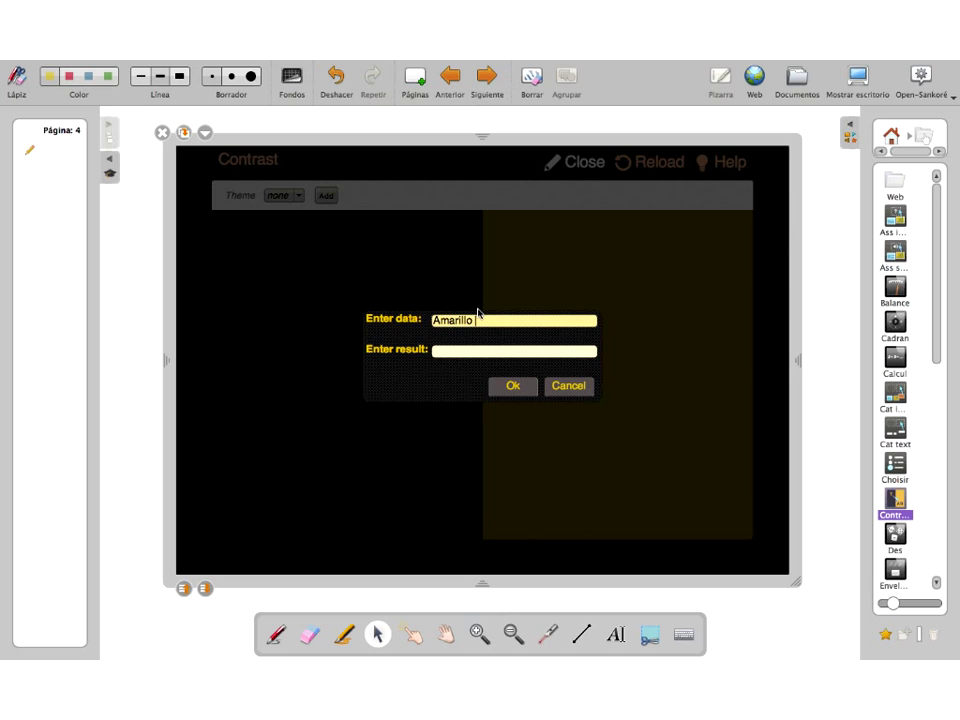
pyautogui.write(' + Azul')
pyautogui.click(466, 354)
pyautogui.write('Verde')
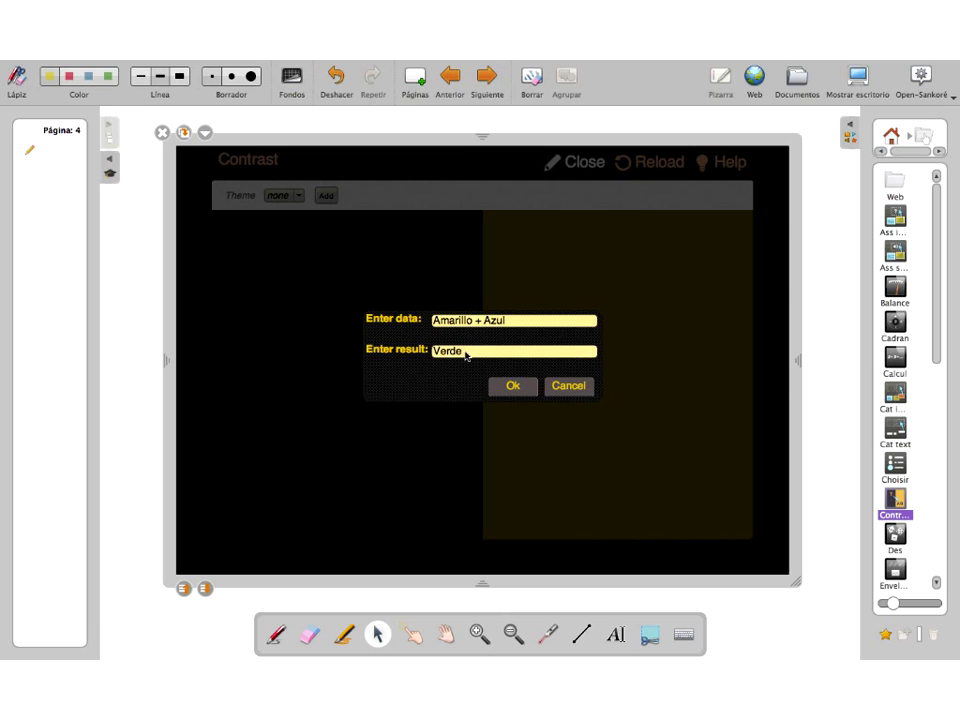
pyautogui.click(509, 388)
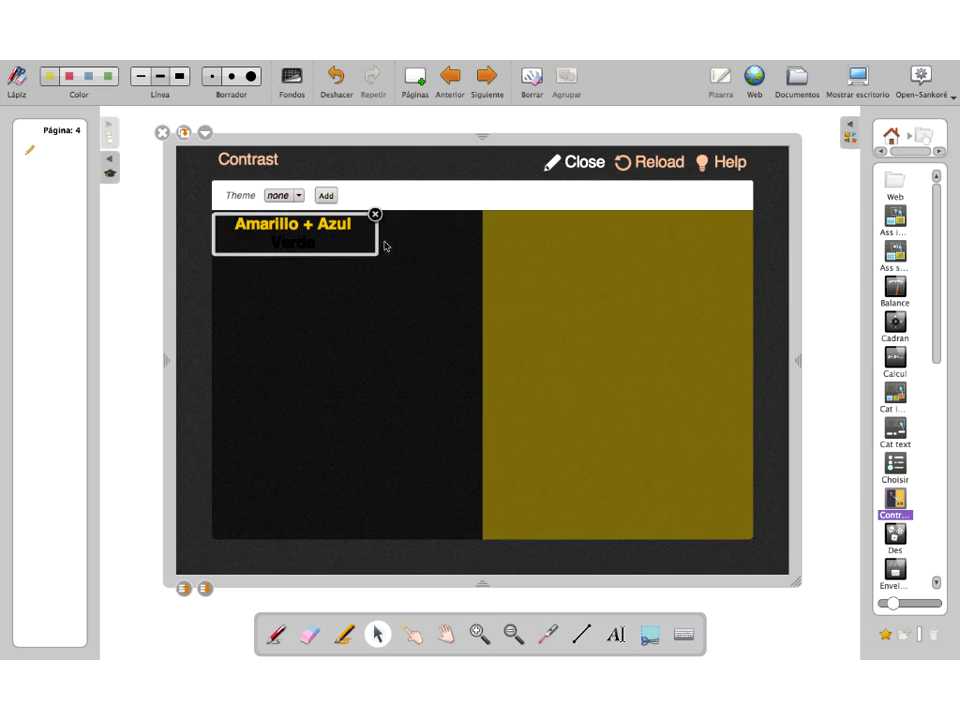
# Step: Add a second Contrast item with data "Amarillo + Rojo" and result "Naranja"
pyautogui.click(327, 196)
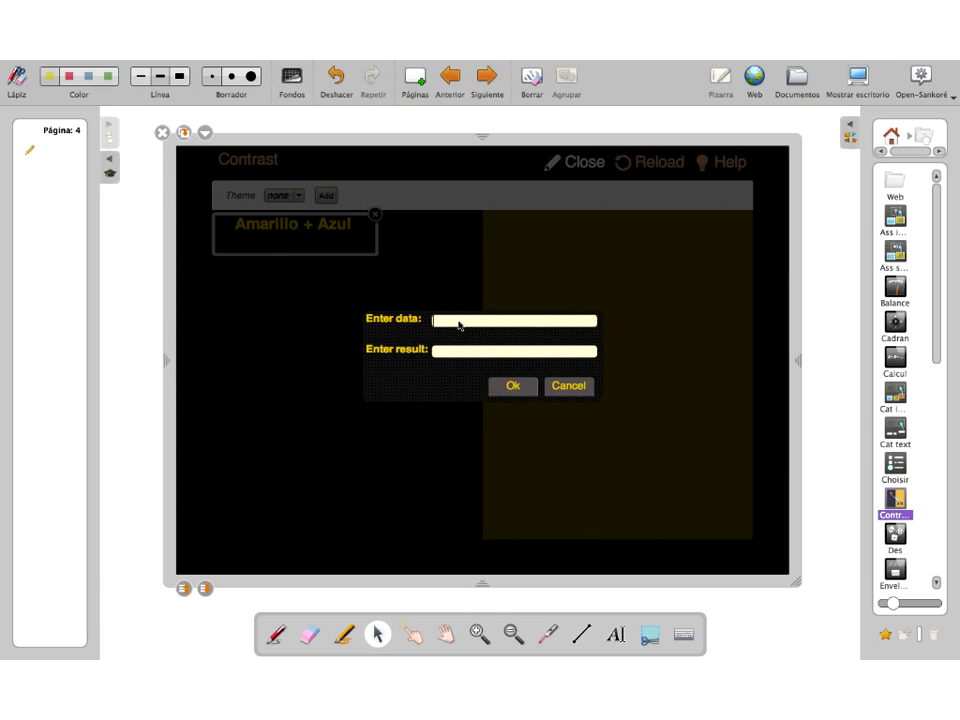
pyautogui.write('Amarillo ')
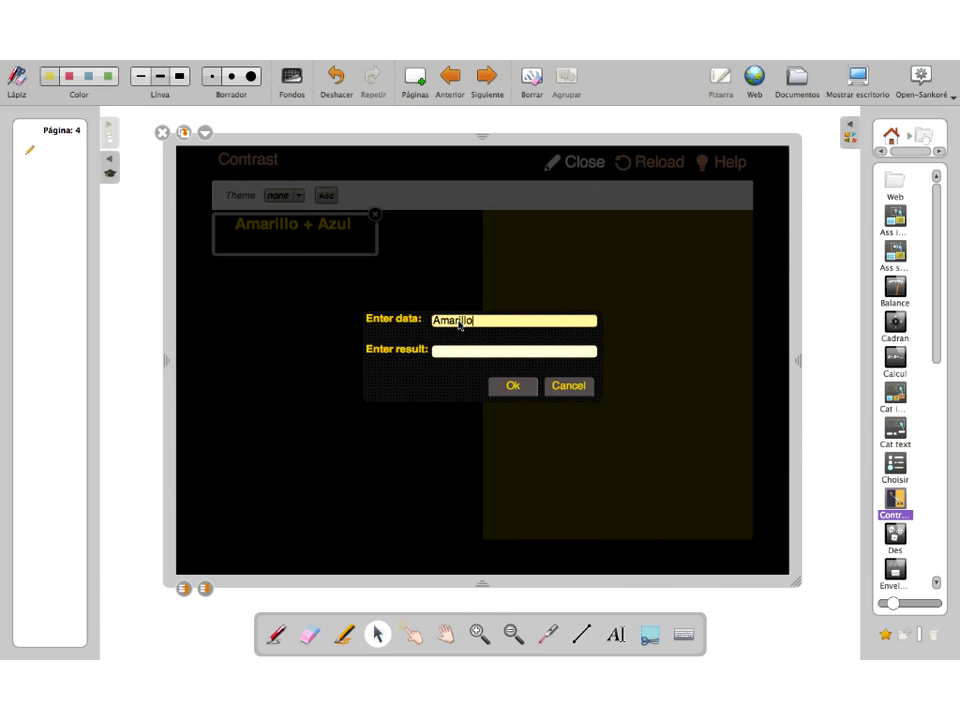
pyautogui.write('+ Rojo')
pyautogui.click(440, 352)
pyautogui.write('Naranja')
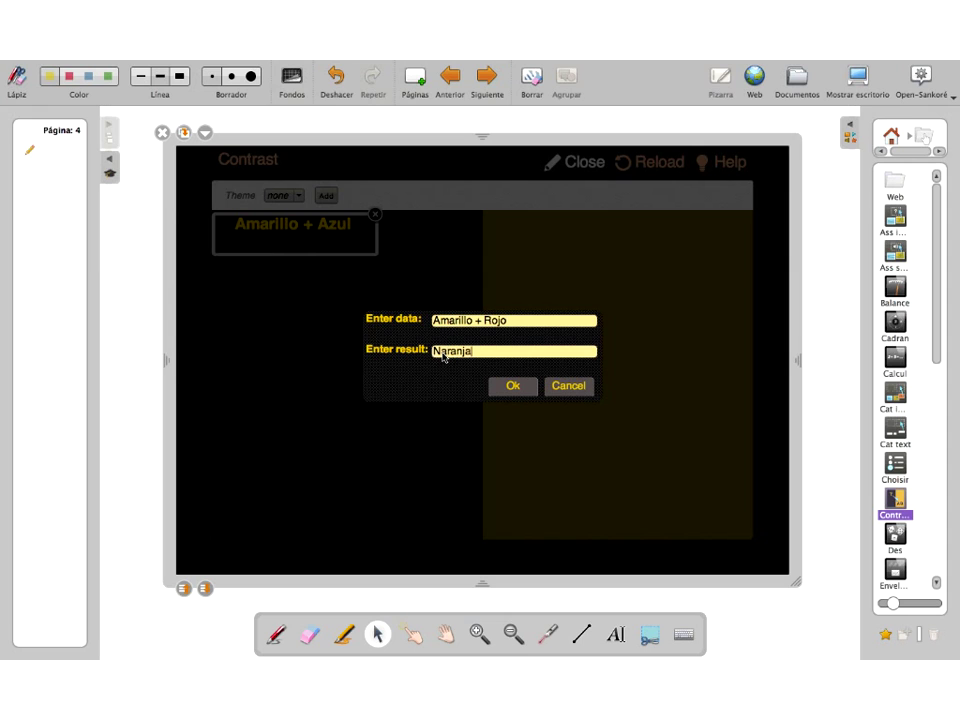
pyautogui.click(512, 387)
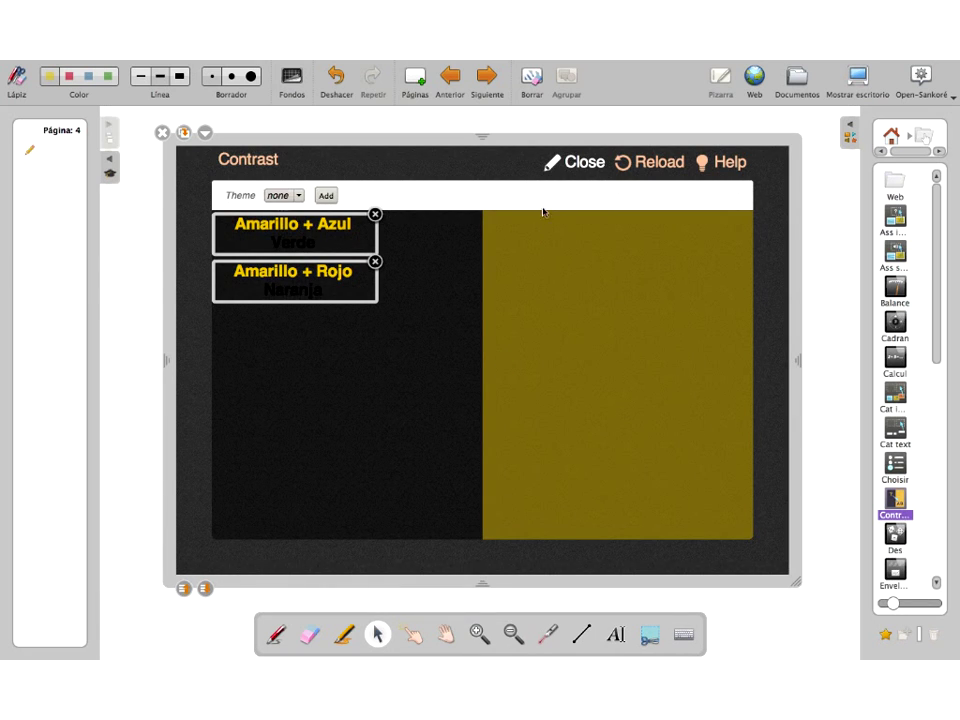
pyautogui.click(326, 197)
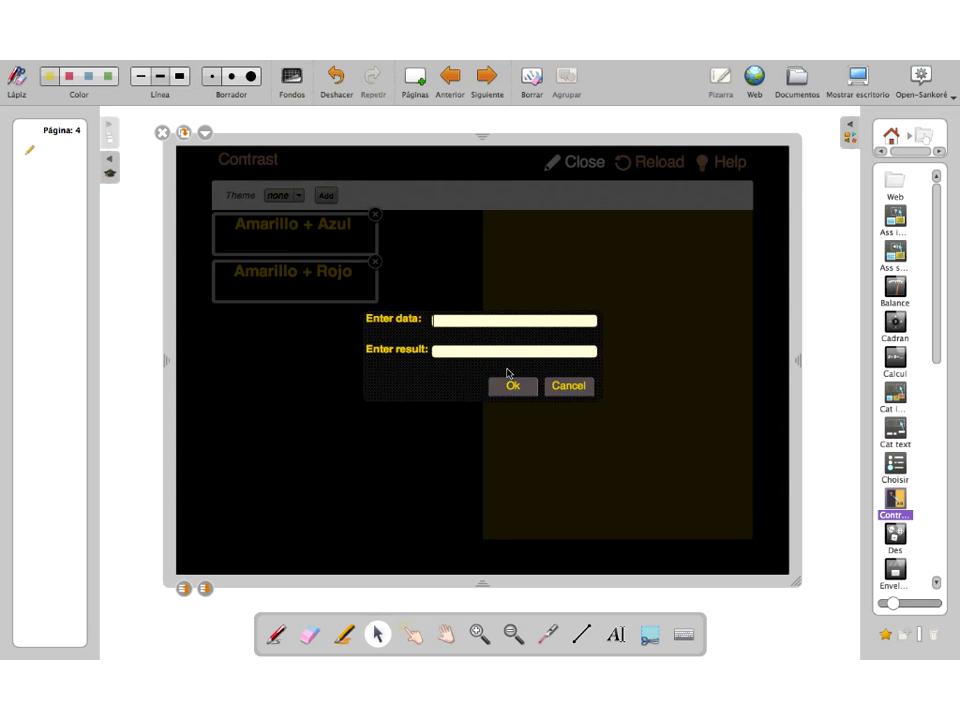
pyautogui.click(566, 387)
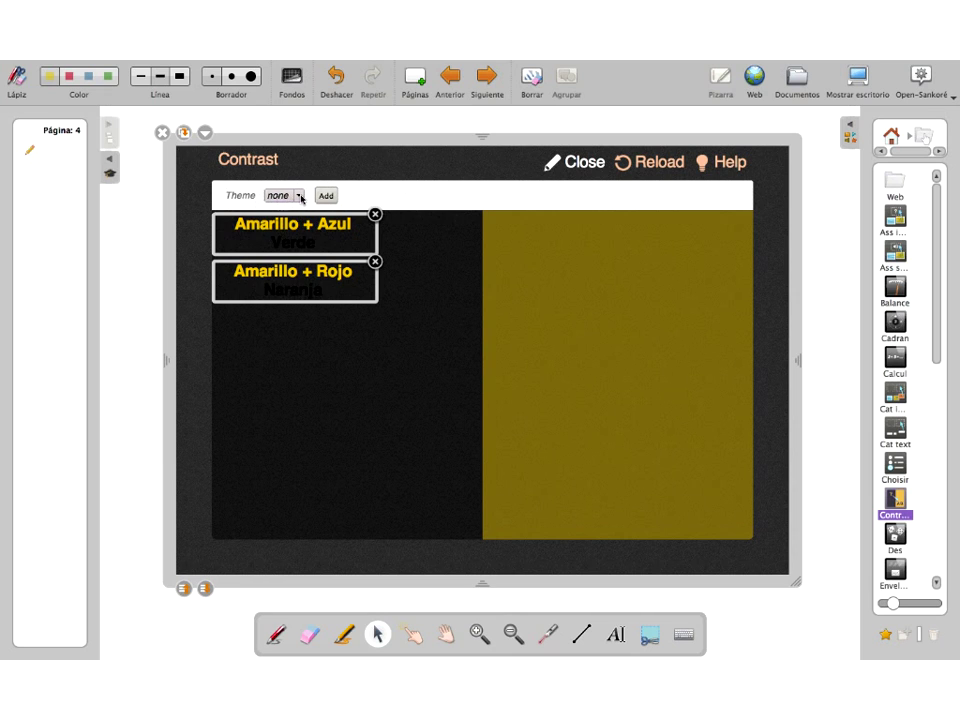
# Step: Try the slate and pad themes on the Contrast activity and return its theme to none
pyautogui.click(301, 197)
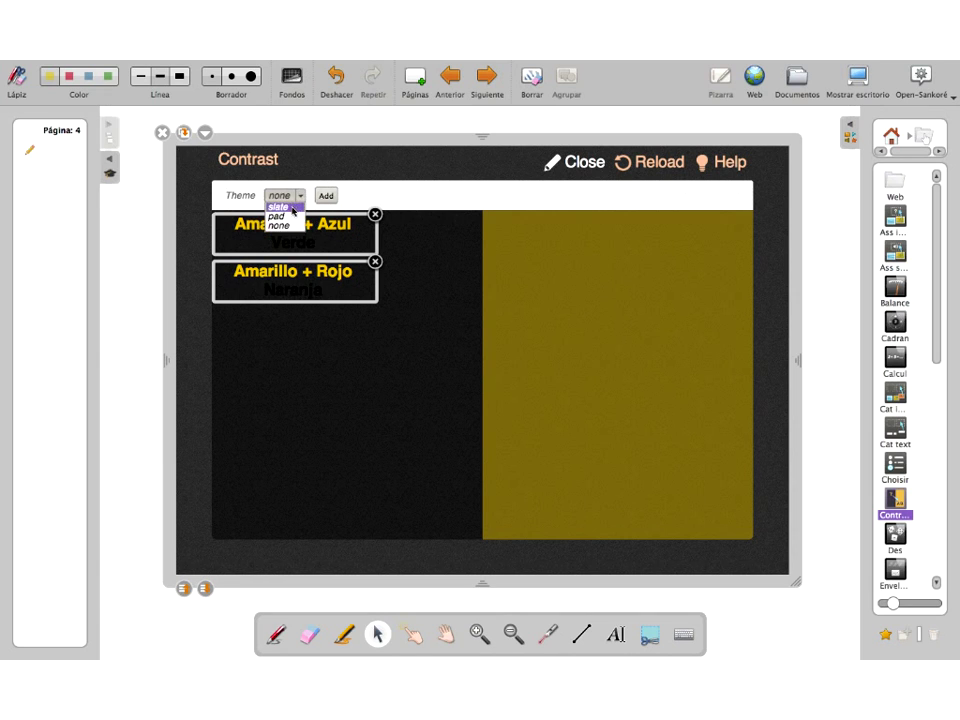
pyautogui.click(292, 207)
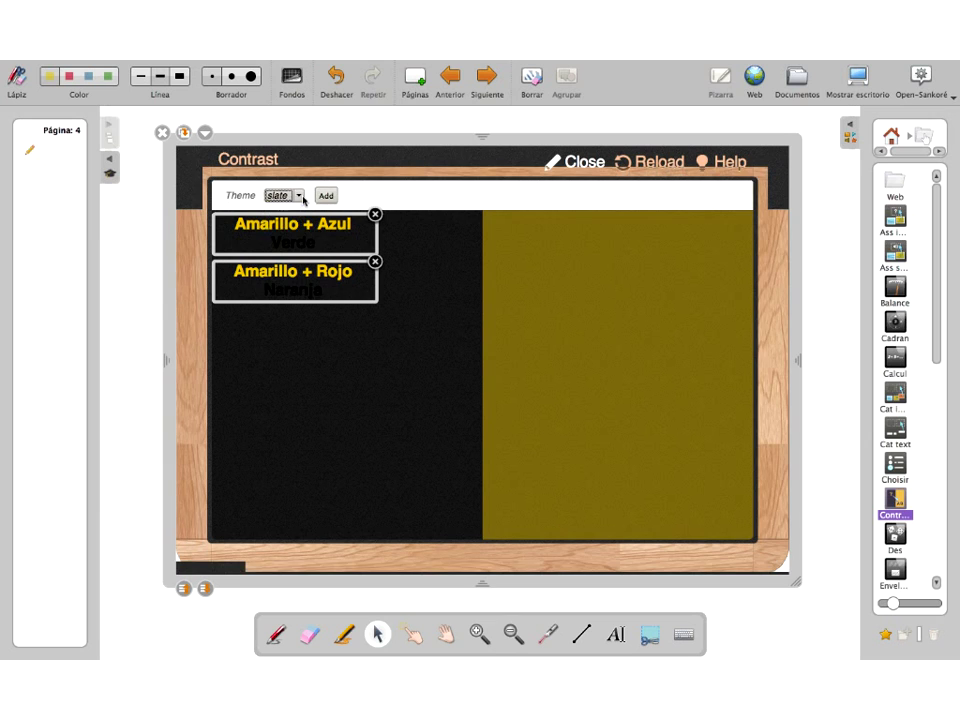
pyautogui.click(296, 215)
pyautogui.click(300, 197)
pyautogui.click(293, 226)
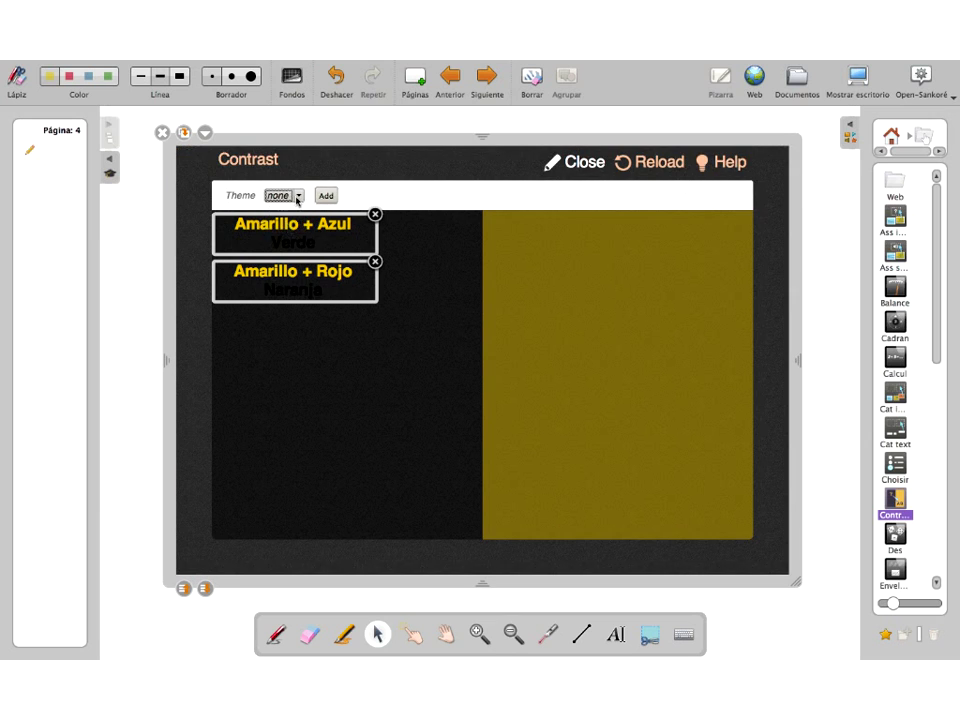
# Step: Finish editing the Contrast activity and test it by moving both colour sums between the black and yellow halves
pyautogui.click(580, 162)
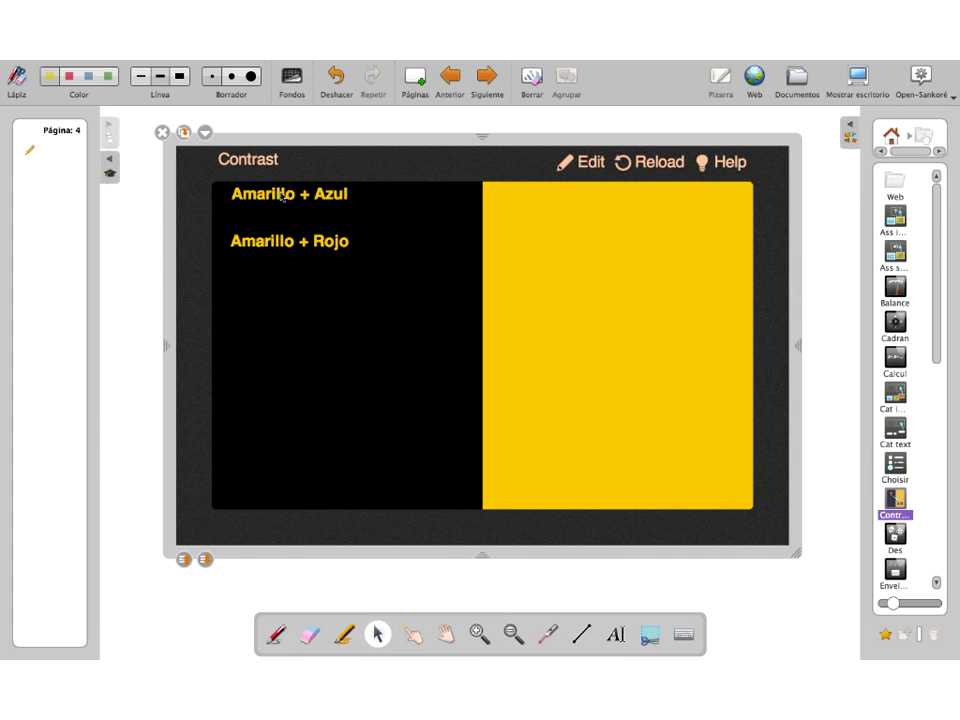
pyautogui.moveTo(282, 196); pyautogui.dragTo(574, 320)
pyautogui.moveTo(368, 227); pyautogui.dragTo(263, 300)
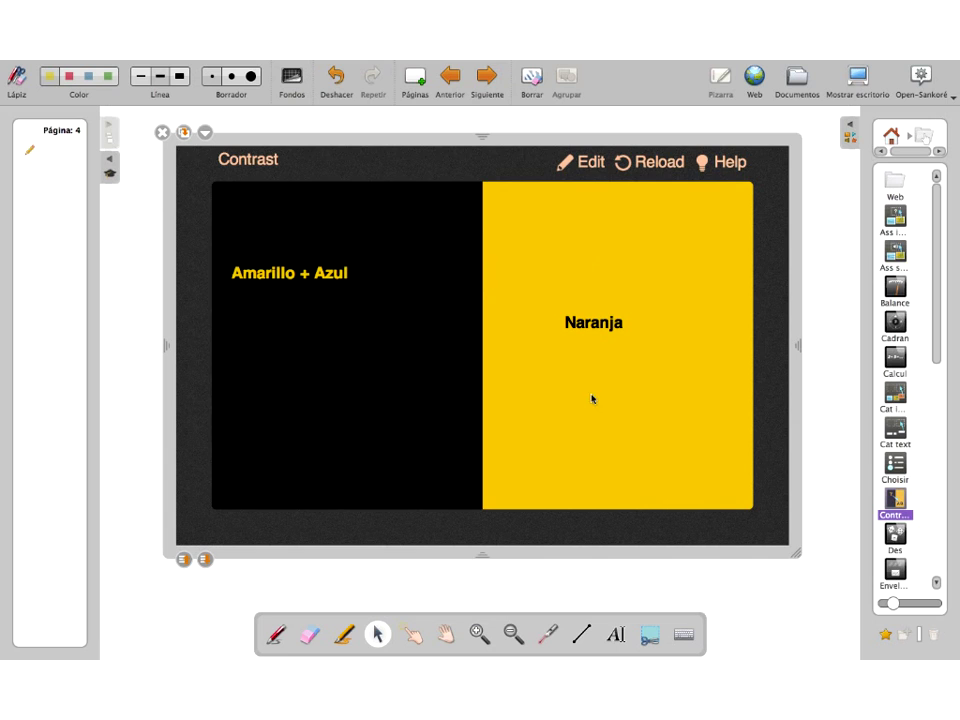
pyautogui.moveTo(568, 336); pyautogui.dragTo(287, 407)
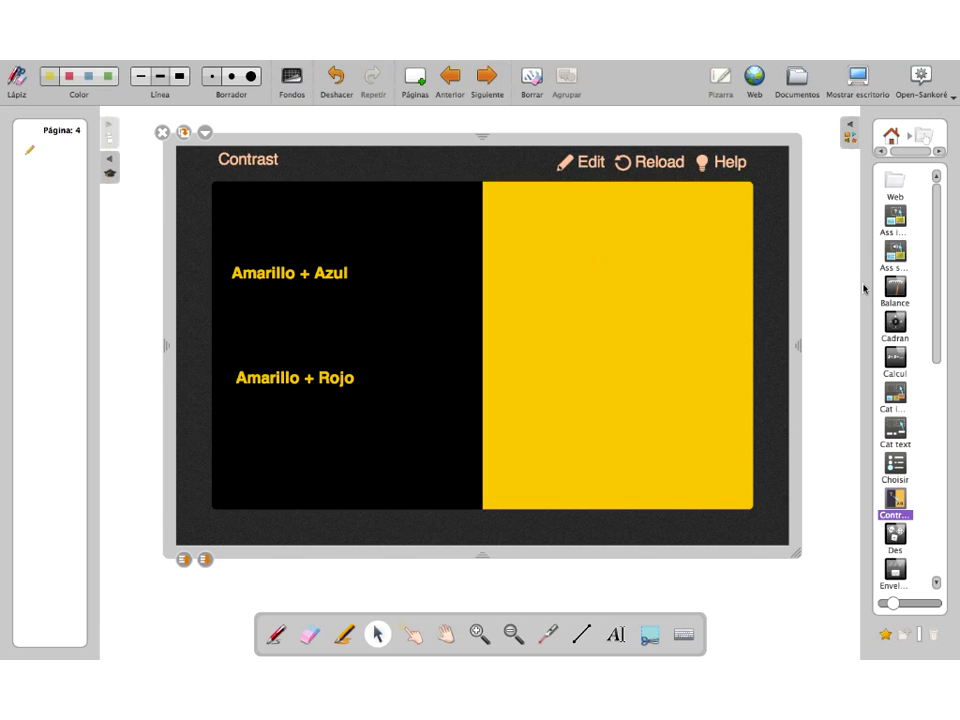
# Step: Replace the Contrast activity with the Balance scale and put two more 5 weights on its left pan
pyautogui.press('Delete')
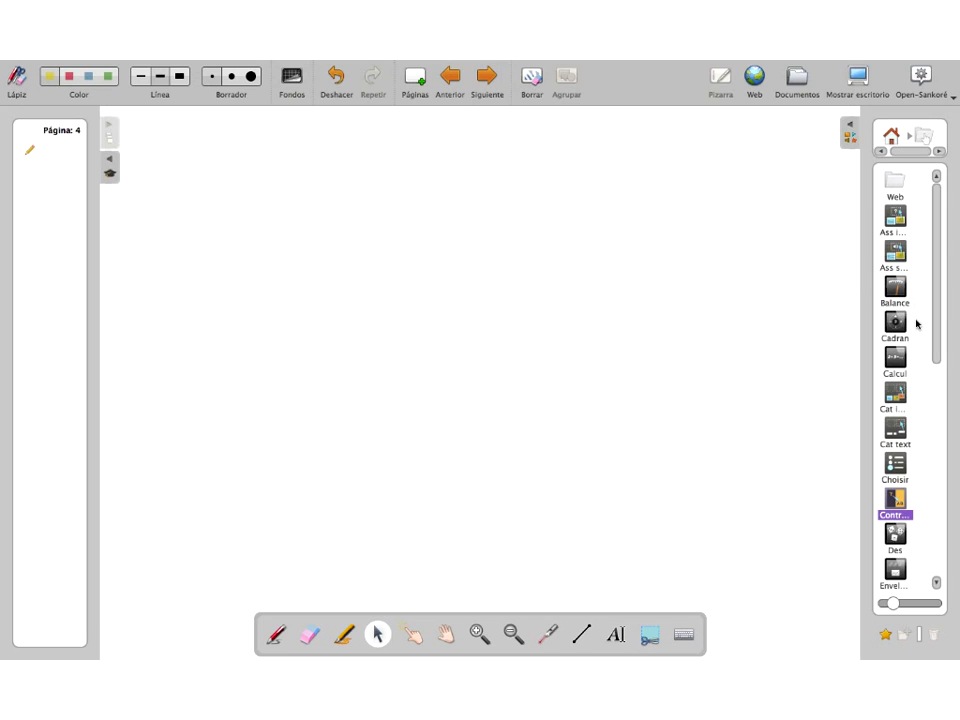
pyautogui.moveTo(896, 293); pyautogui.dragTo(448, 234)
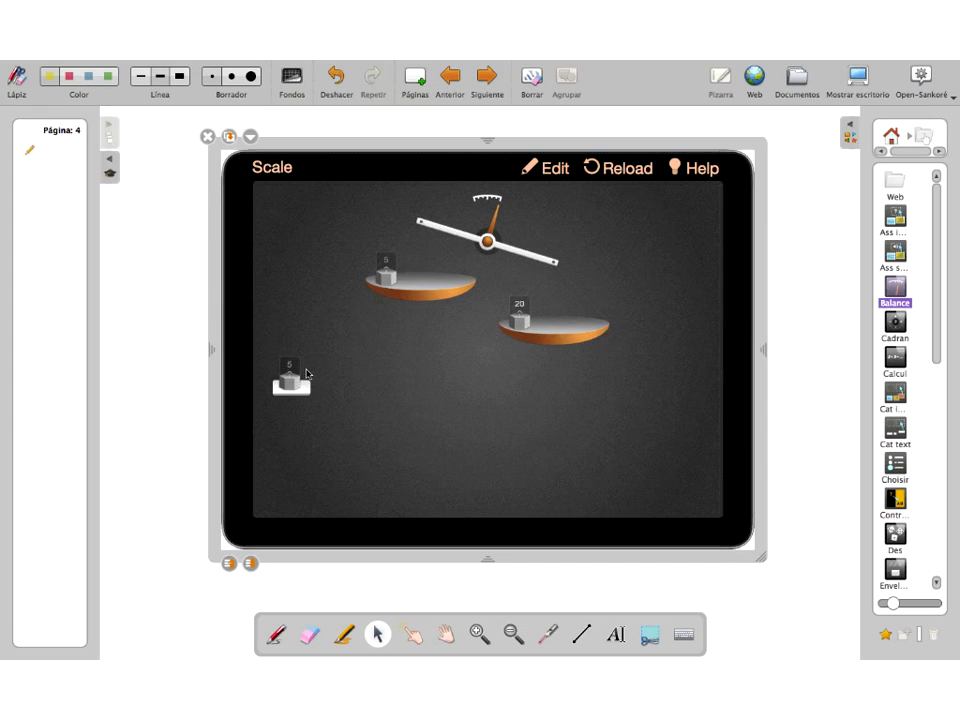
pyautogui.moveTo(290, 380); pyautogui.dragTo(410, 275)
pyautogui.moveTo(309, 377); pyautogui.dragTo(457, 277)
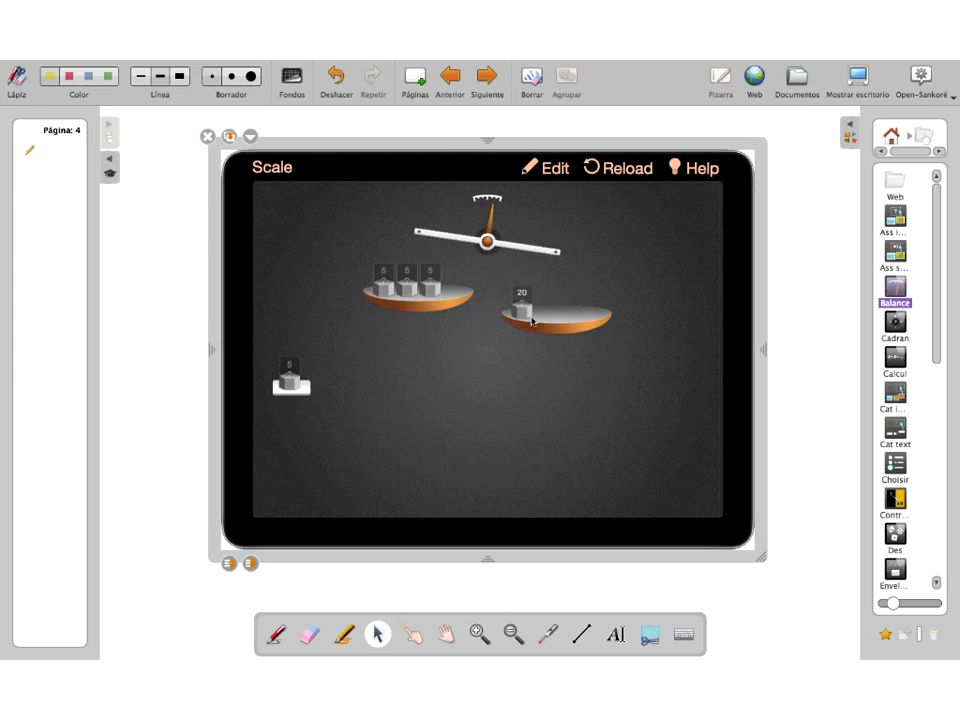
# Step: View the scale's editing options, then replace the scale with the Associate images activity
pyautogui.click(553, 170)
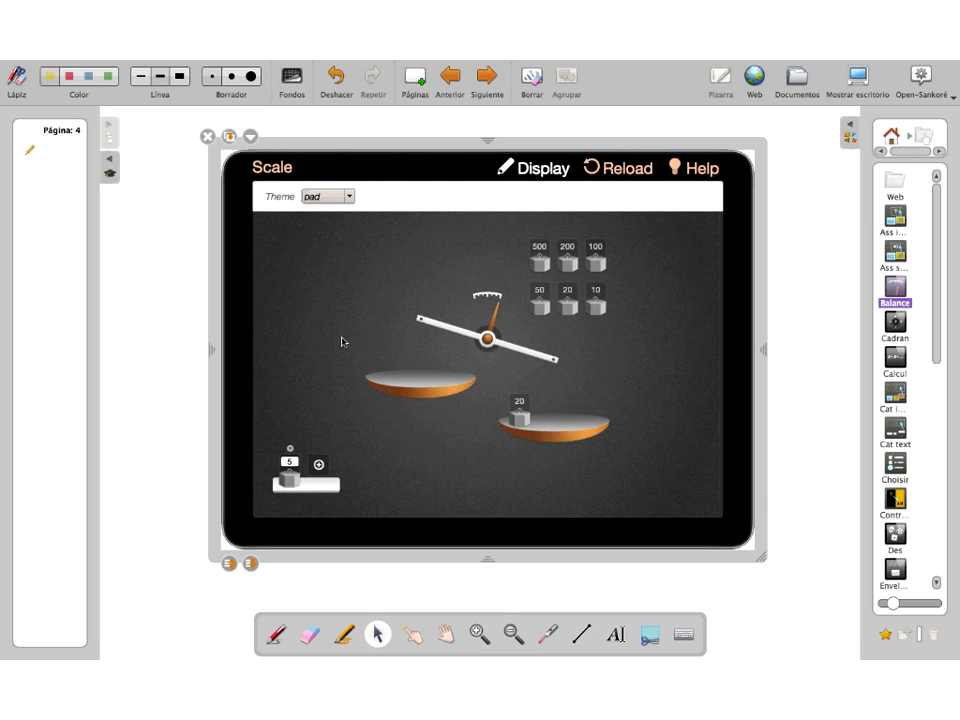
pyautogui.click(206, 137)
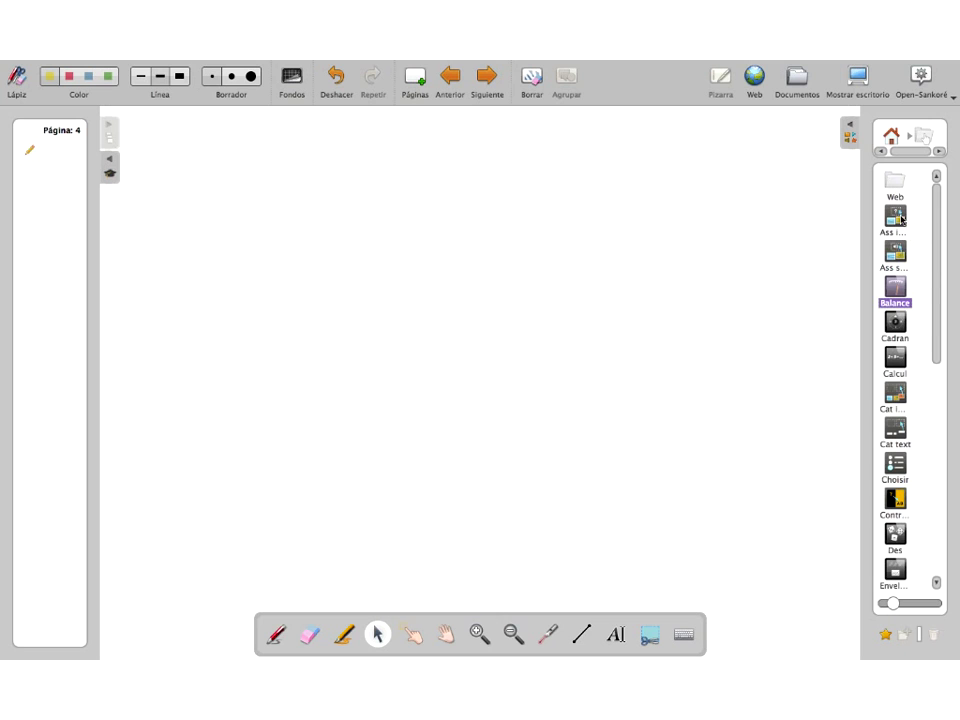
pyautogui.moveTo(900, 218); pyautogui.dragTo(461, 251)
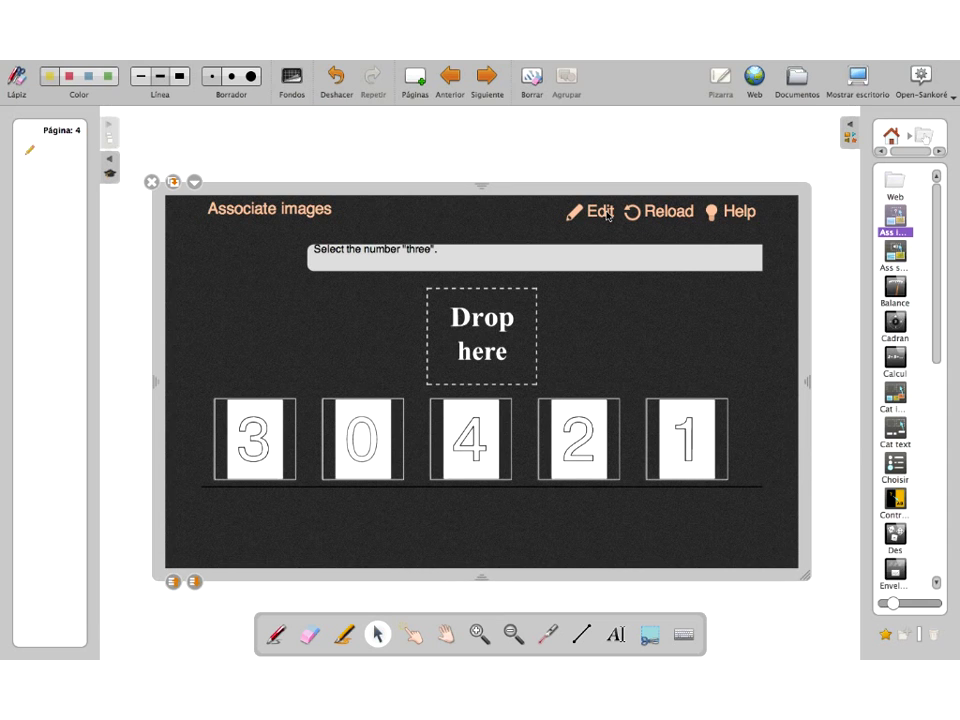
# Step: Edit the Associate images activity and replace its instruction with "Hay que seleccionar el color rojo."
pyautogui.click(600, 212)
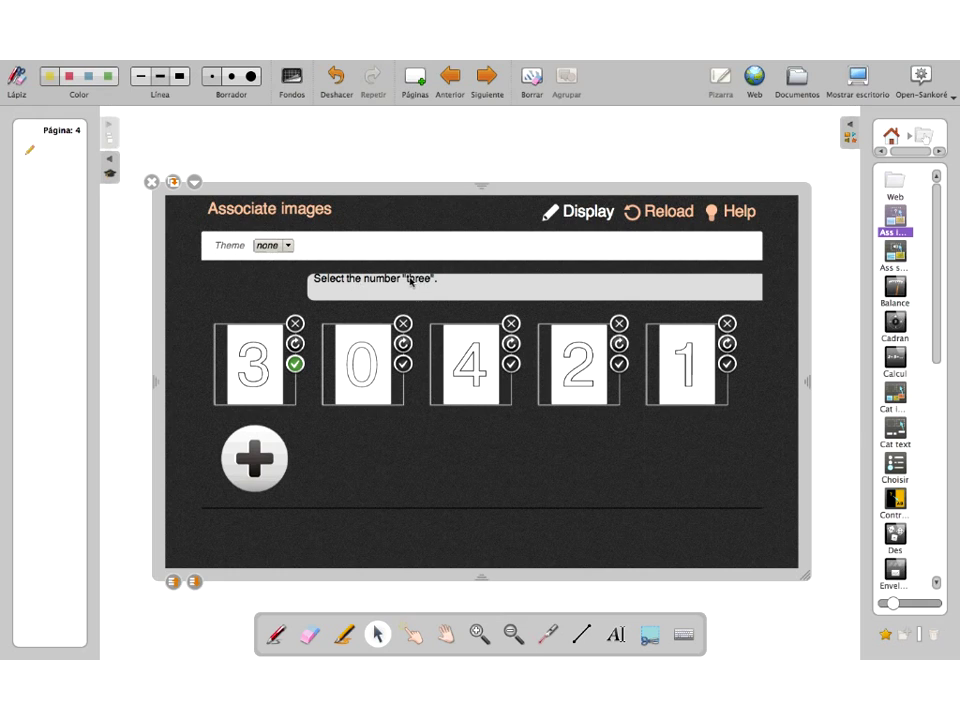
pyautogui.doubleClick(420, 279)
pyautogui.moveTo(437, 279); pyautogui.dragTo(281, 286)
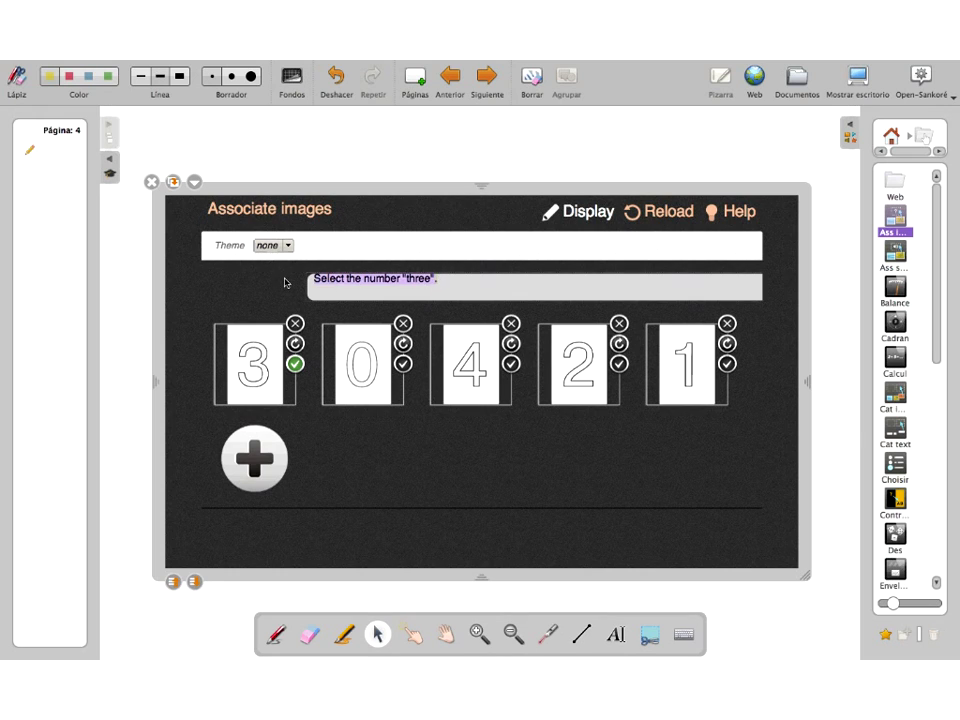
pyautogui.write('Hay que ')
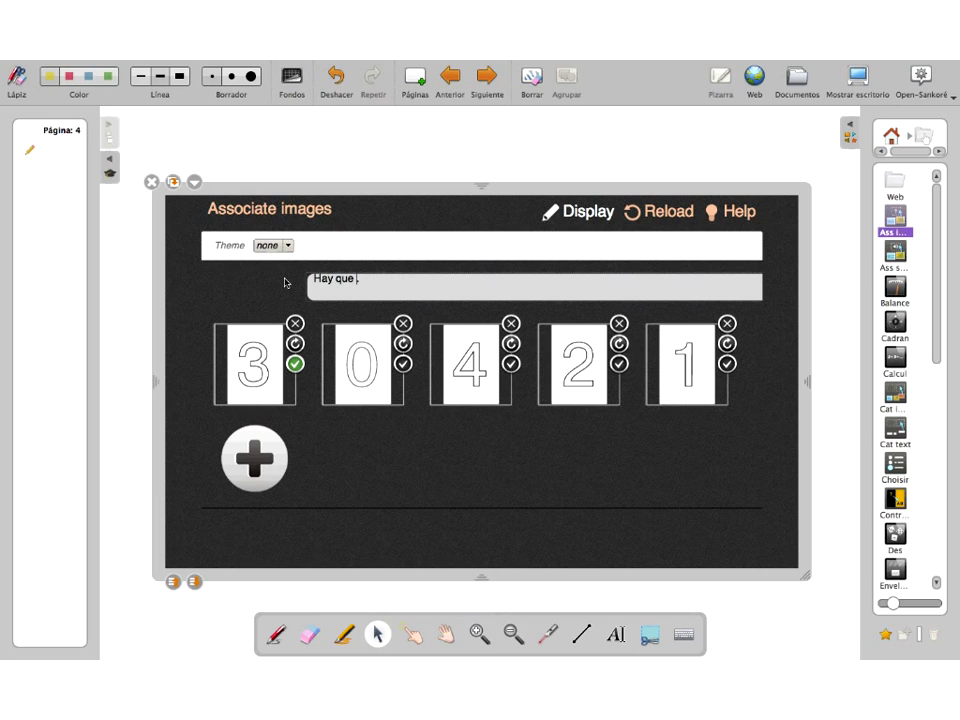
pyautogui.write('seleccionar el color rojo.')
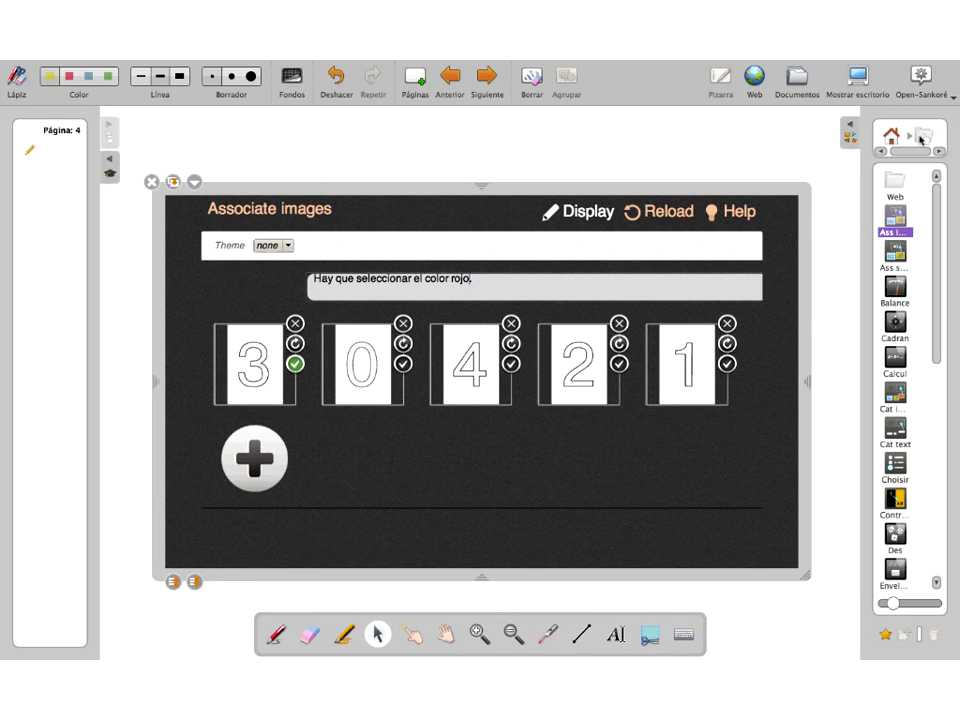
# Step: Replace the five number images, in order, with the light blue, magenta, orange-red, black and red colour pictures from the image library
pyautogui.click(891, 135)
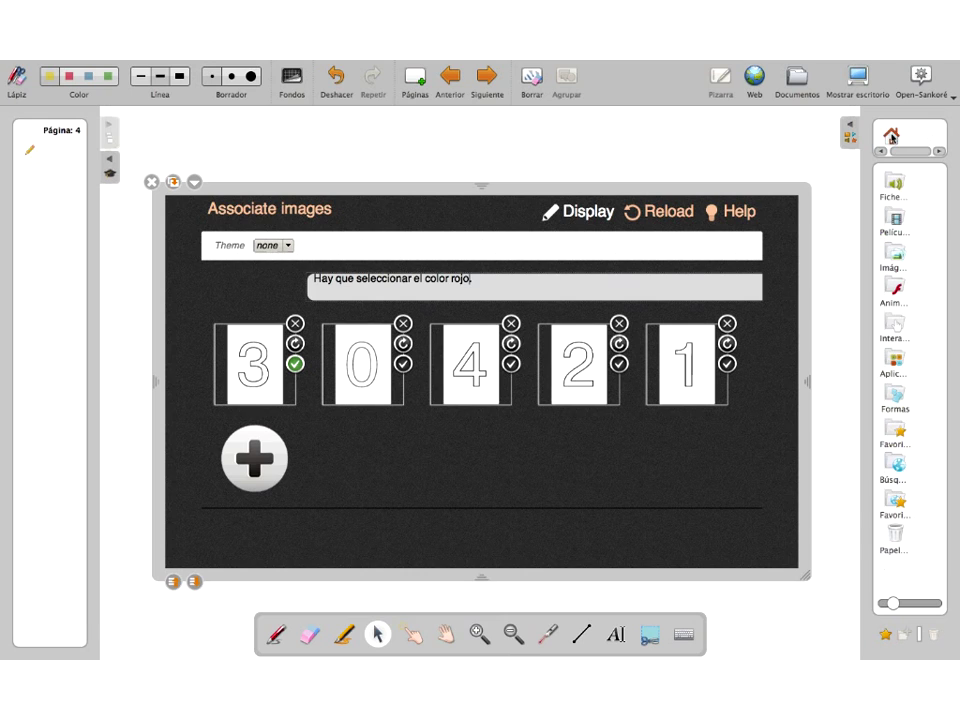
pyautogui.click(896, 262)
pyautogui.click(897, 288)
pyautogui.scroll(-5, 920, 240)
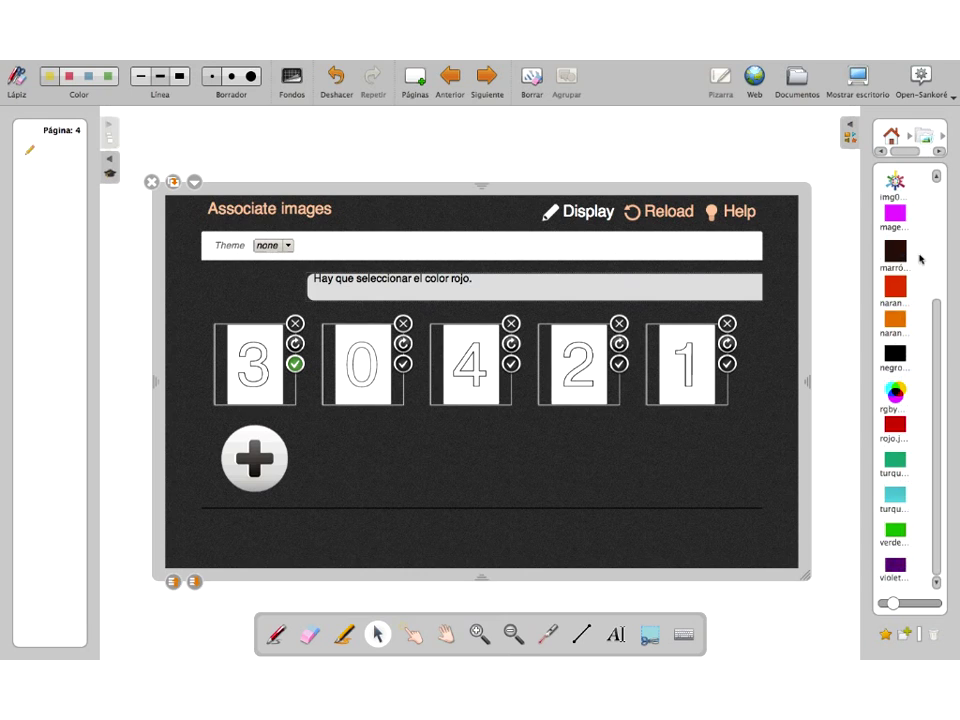
pyautogui.scroll(3, 915, 250)
pyautogui.scroll(-3, 910, 242)
pyautogui.scroll(3, 907, 238)
pyautogui.click(895, 207)
pyautogui.moveTo(895, 207); pyautogui.dragTo(260, 364)
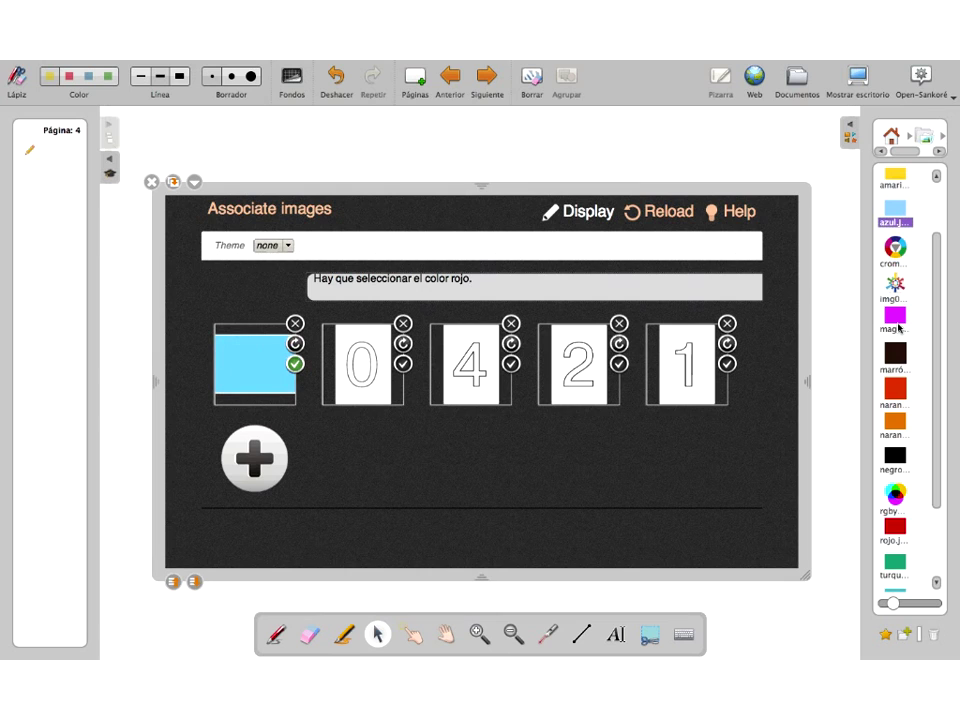
pyautogui.moveTo(895, 316); pyautogui.dragTo(355, 376)
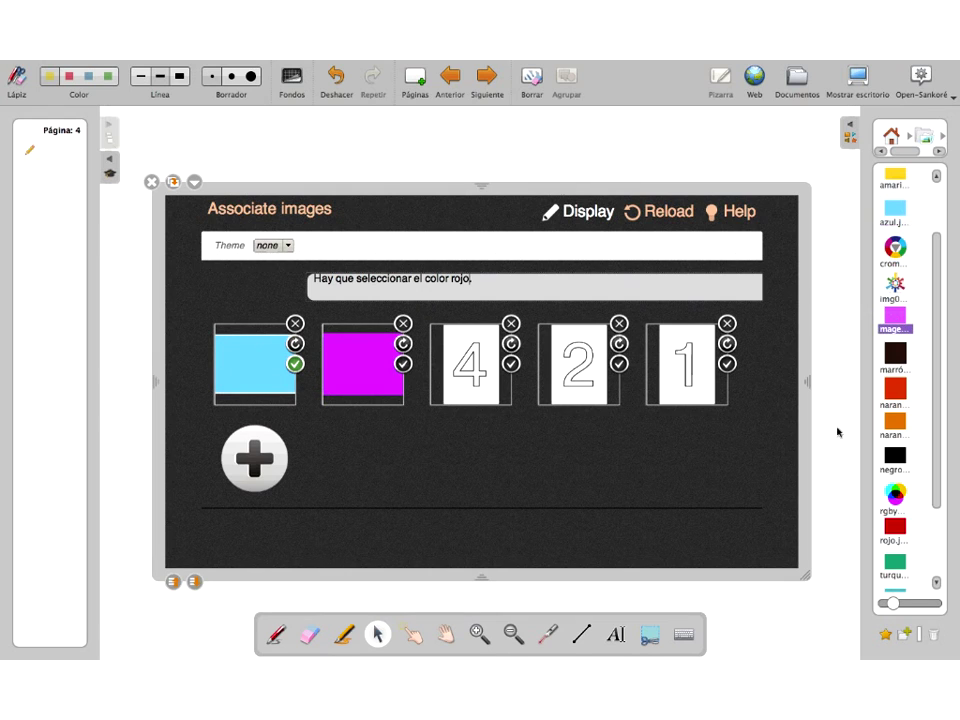
pyautogui.moveTo(900, 396); pyautogui.dragTo(484, 368)
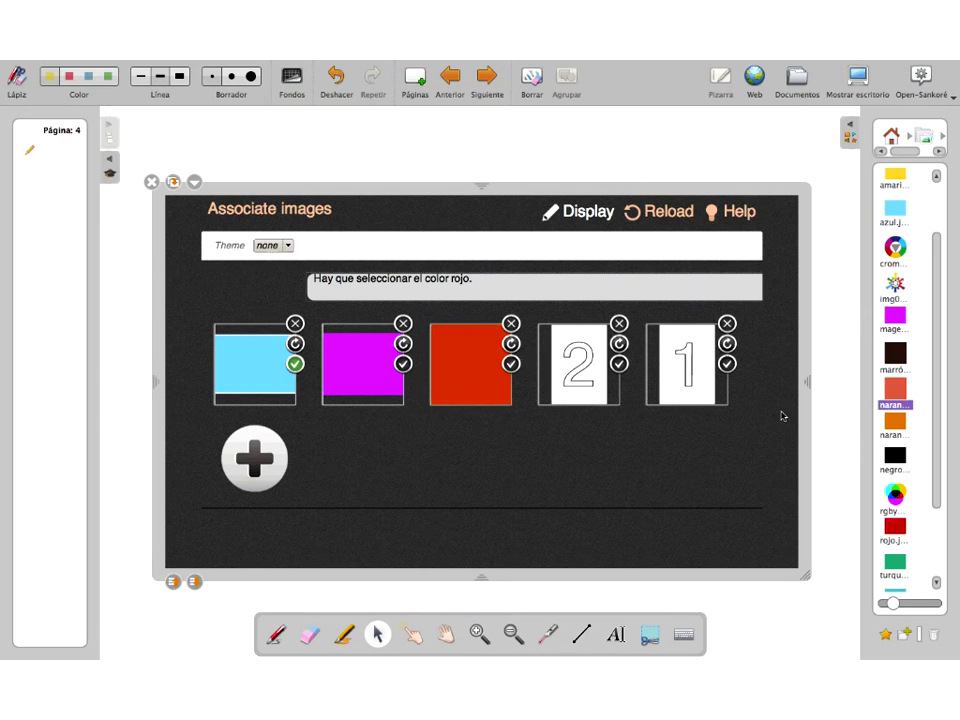
pyautogui.moveTo(891, 459); pyautogui.dragTo(578, 365)
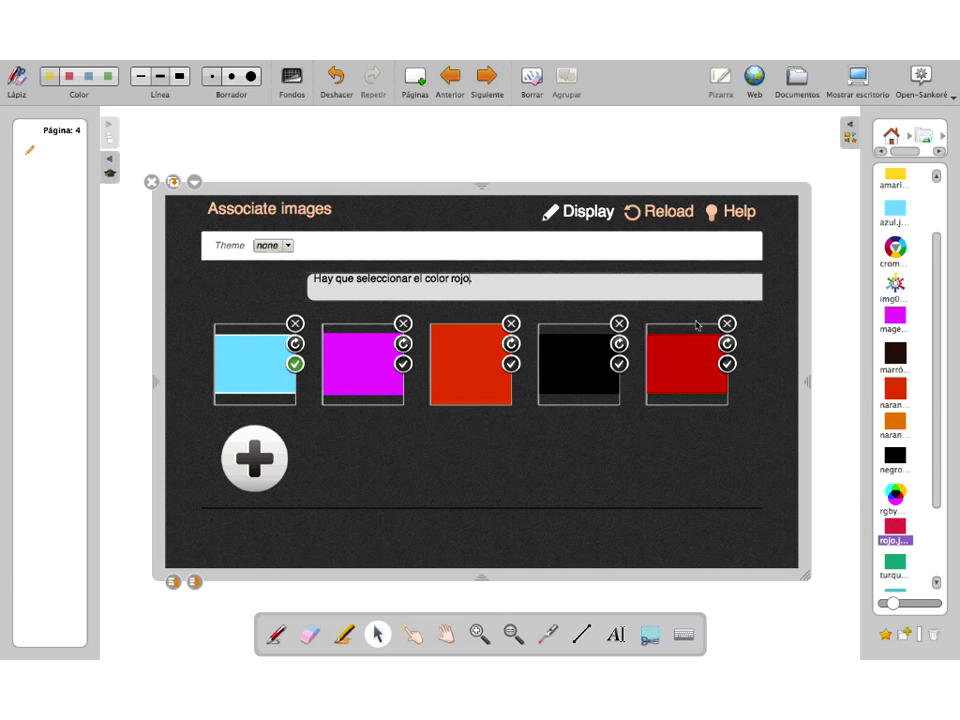
# Step: Mark the red picture as the correct answer, then add an empty image slot and remove it
pyautogui.click(727, 364)
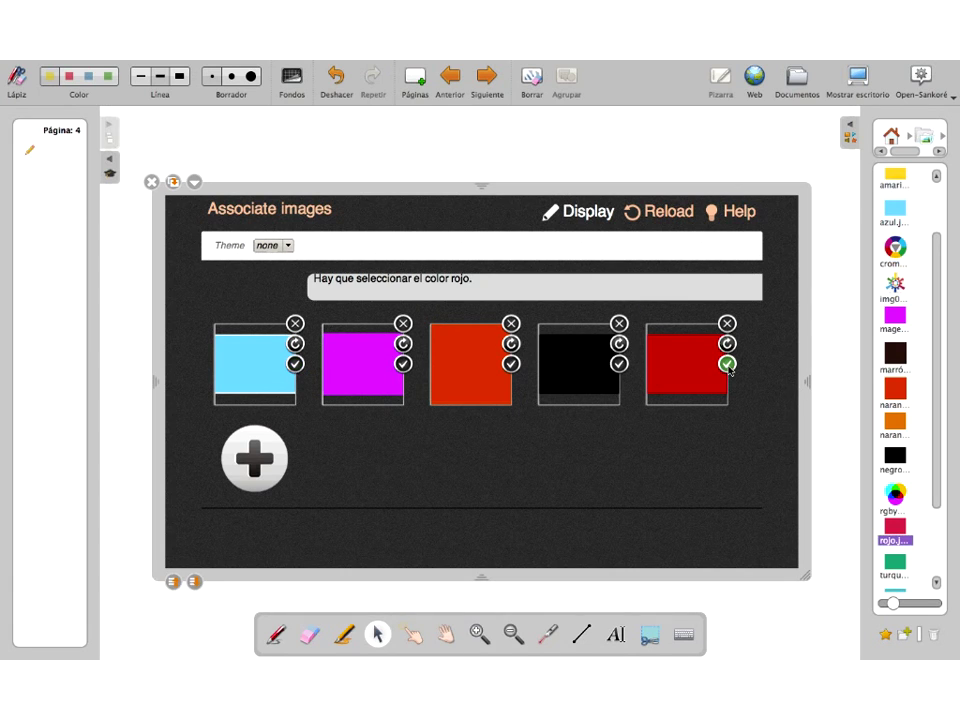
pyautogui.click(275, 466)
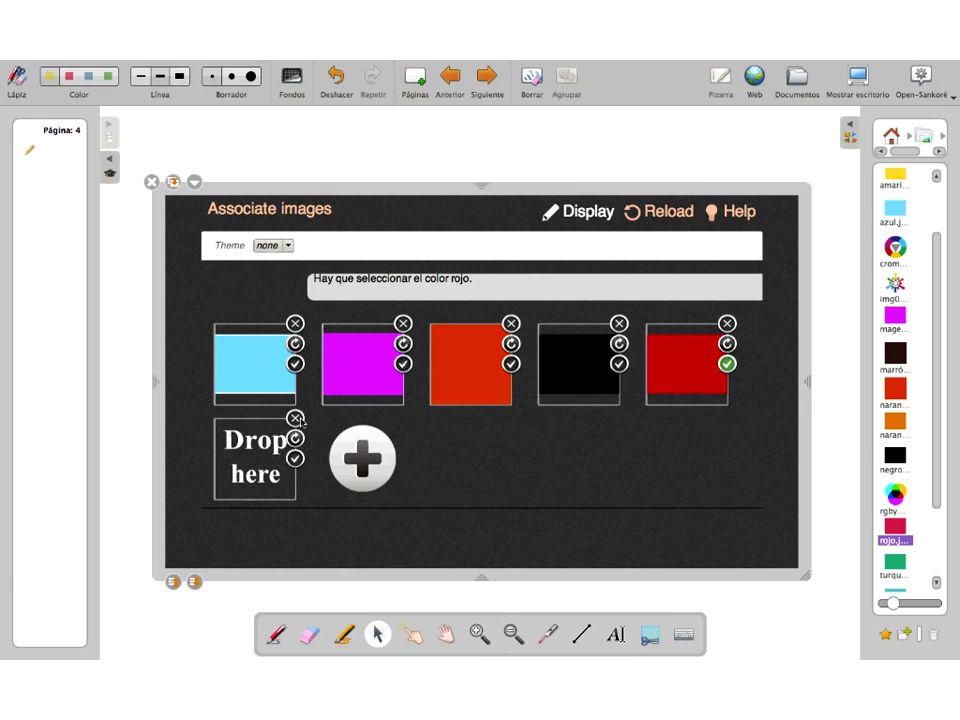
pyautogui.click(297, 419)
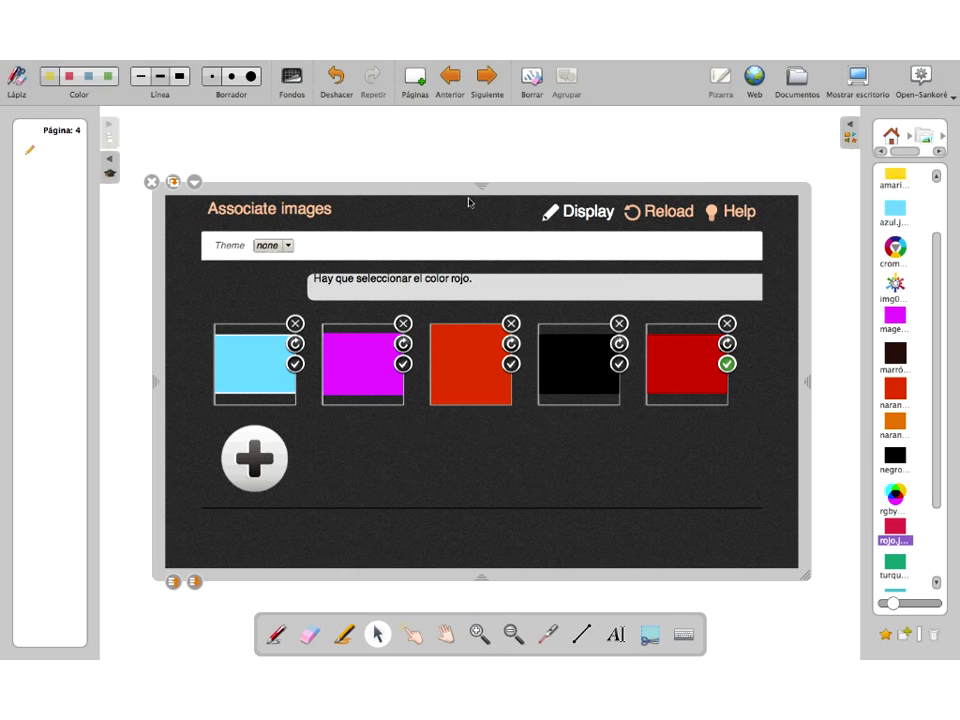
# Step: Finish editing the Associate images activity and test it by dropping the black, magenta and red pictures on the answer area
pyautogui.click(591, 216)
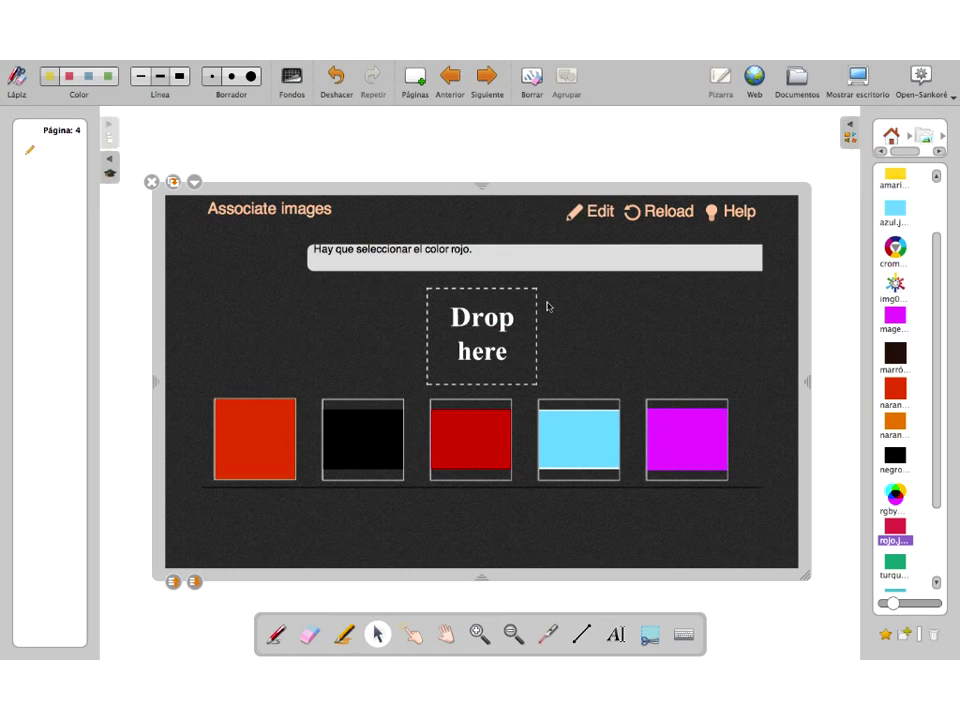
pyautogui.moveTo(373, 450); pyautogui.dragTo(475, 340)
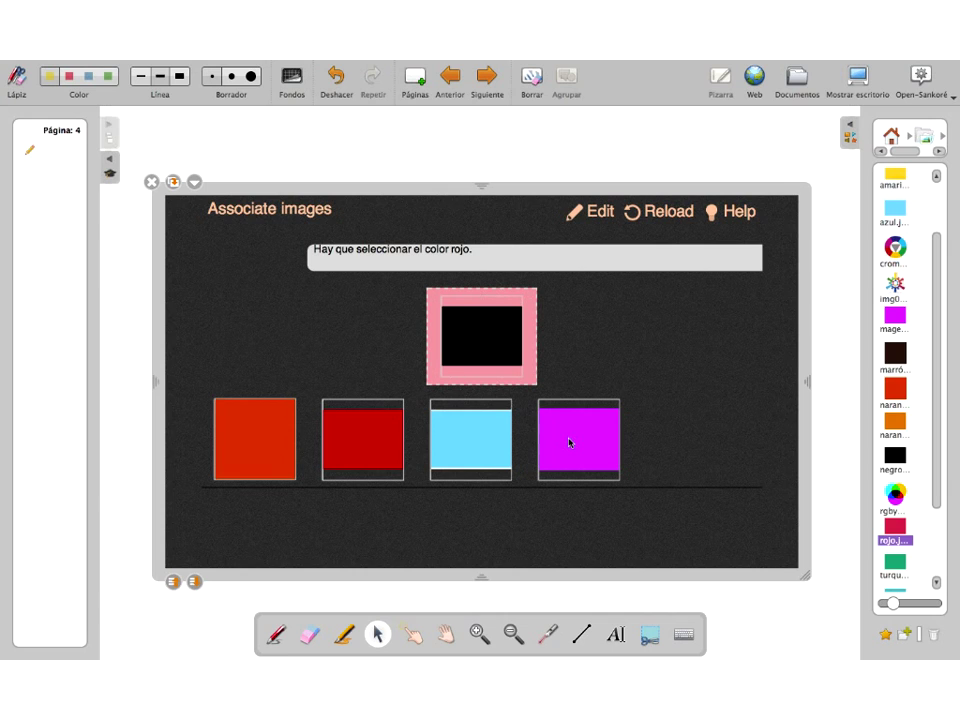
pyautogui.moveTo(569, 442); pyautogui.dragTo(482, 336)
pyautogui.moveTo(400, 428); pyautogui.dragTo(497, 345)
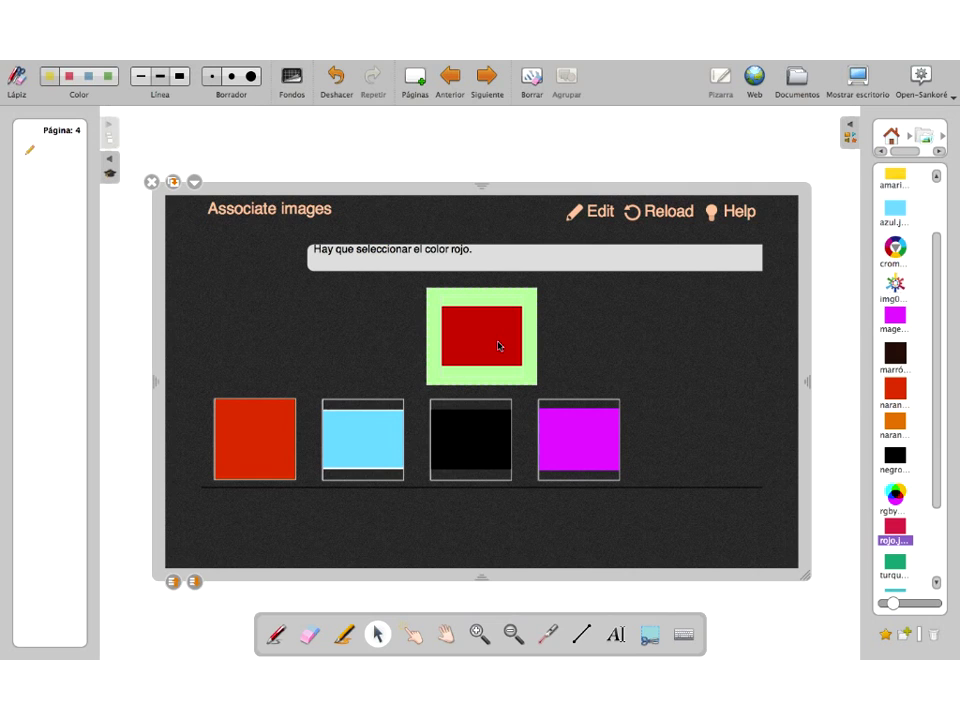
# Step: Add a new page and place the Choisir activity from the interactive activities library on it
pyautogui.click(891, 135)
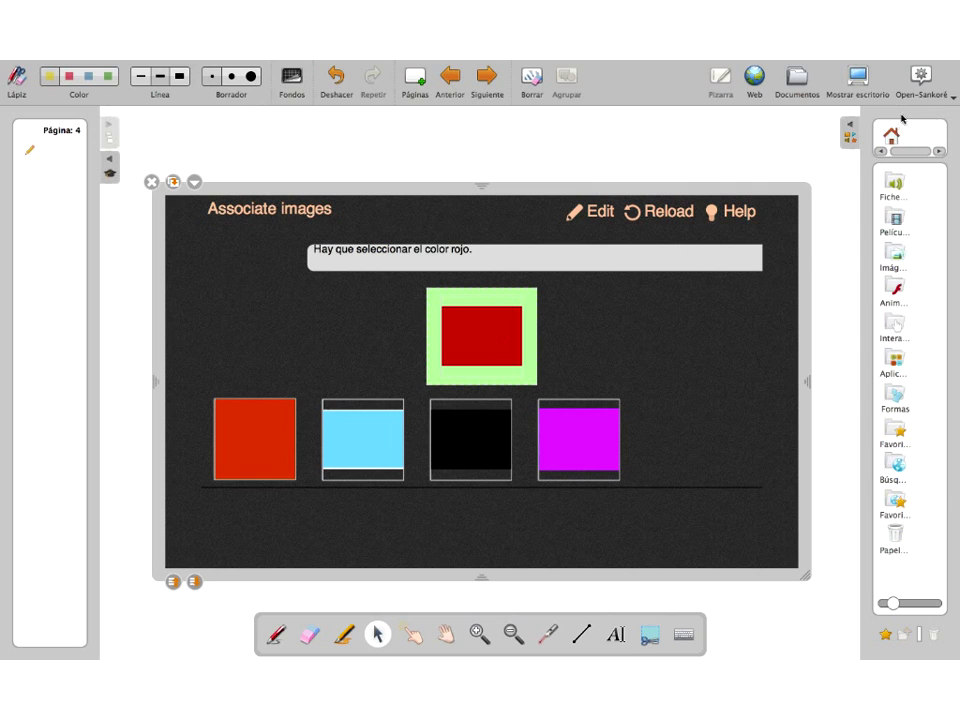
pyautogui.click(908, 335)
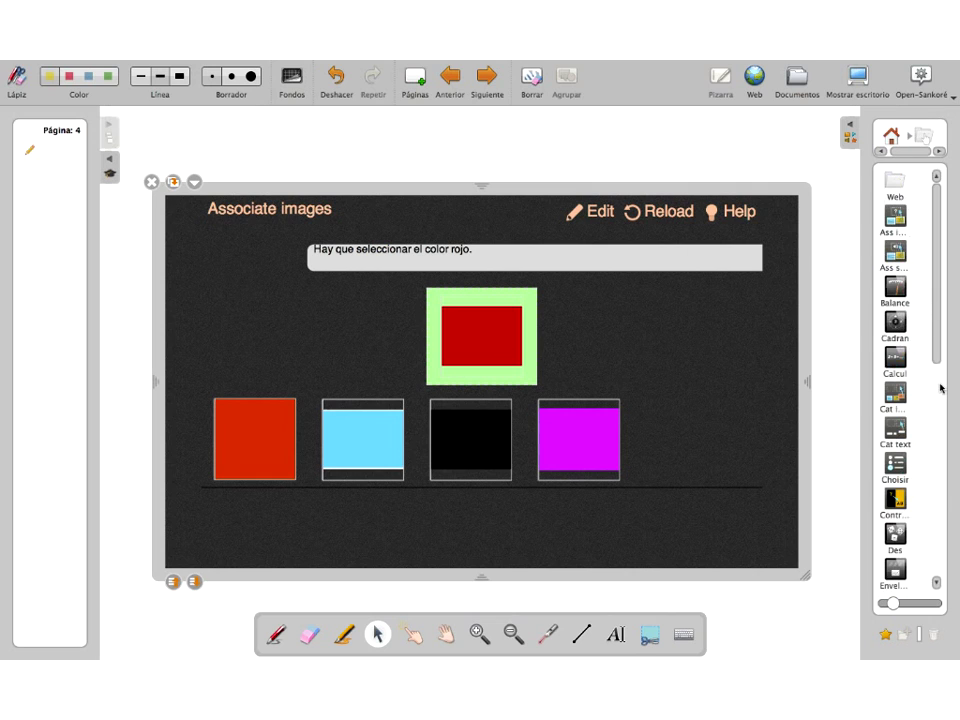
pyautogui.scroll(-2, 920, 395)
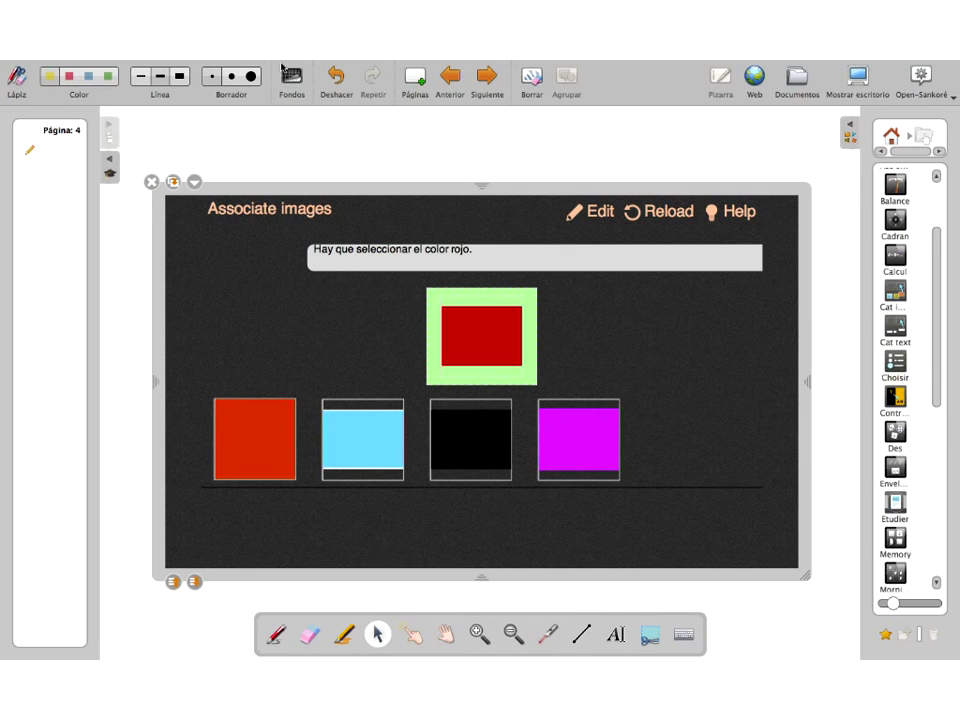
pyautogui.click(414, 78)
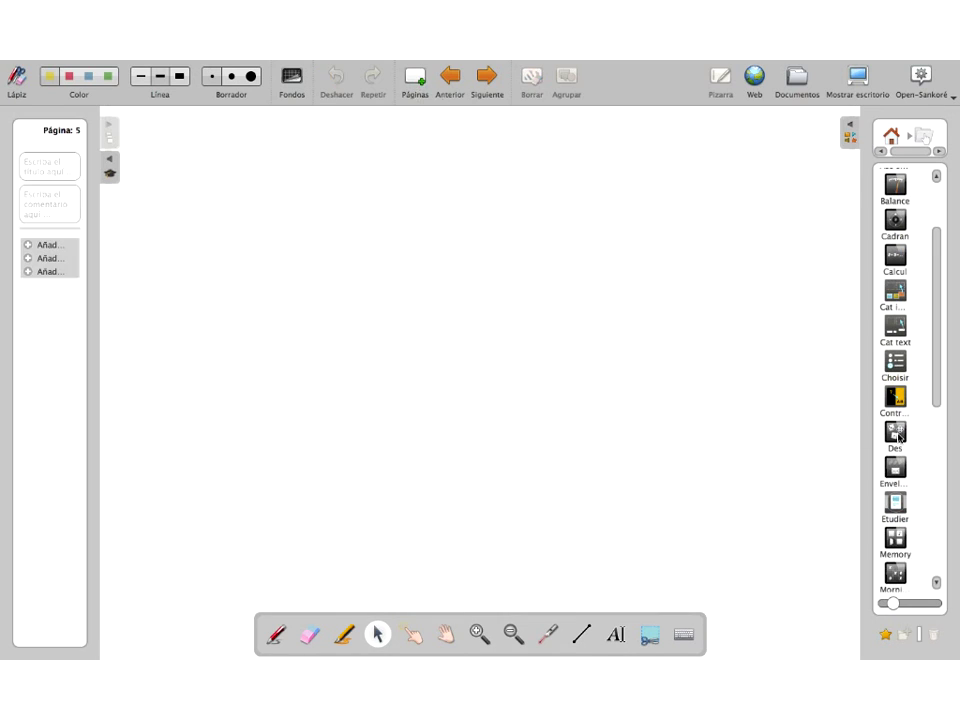
pyautogui.moveTo(893, 366); pyautogui.dragTo(535, 353)
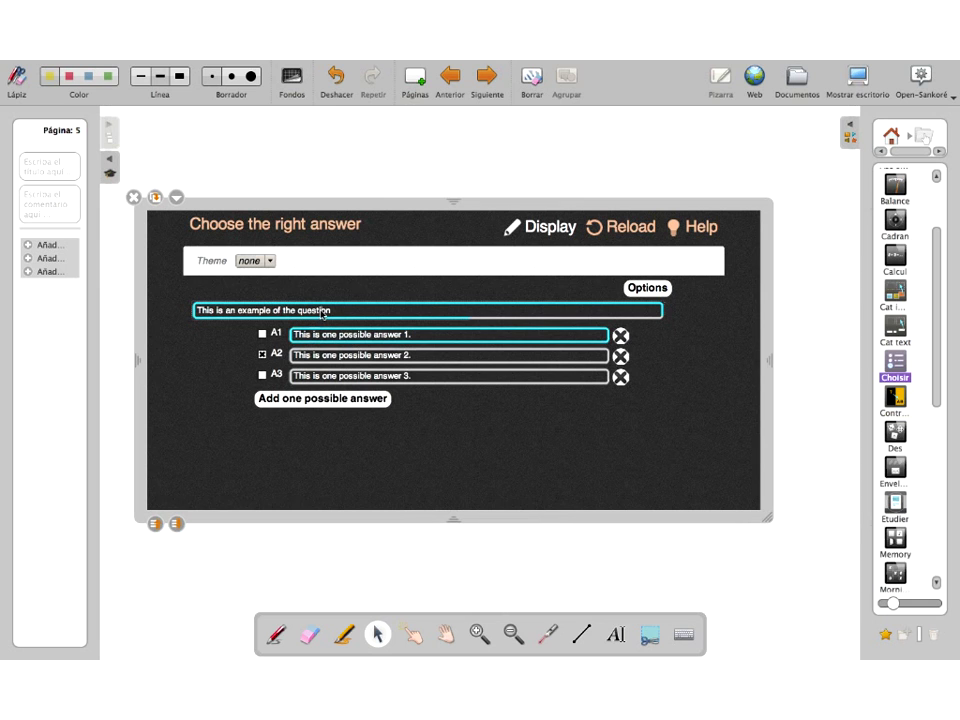
# Step: View the editable question of the Choose the right answer activity, return it to display mode and browse the remaining interactive activities
pyautogui.moveTo(323, 313); pyautogui.dragTo(87, 311)
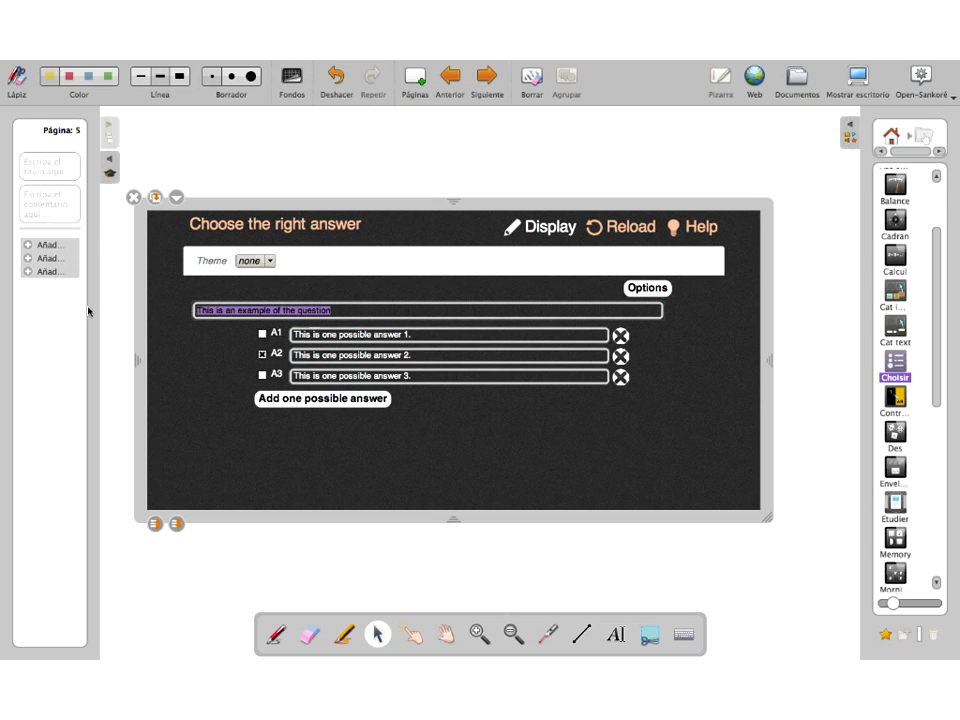
pyautogui.click(541, 229)
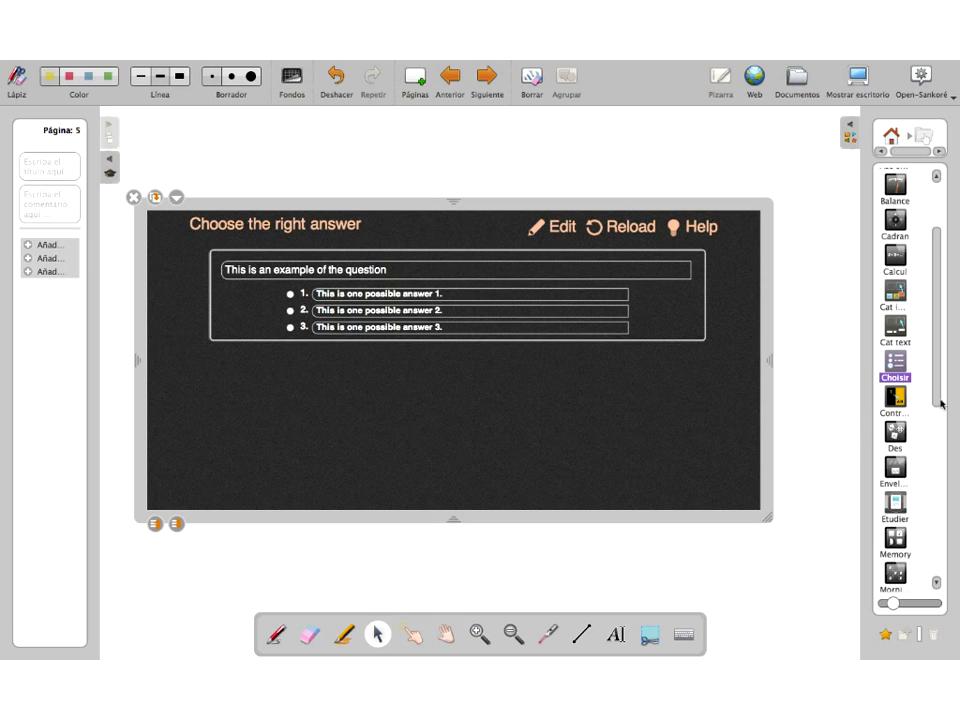
pyautogui.moveTo(938, 382); pyautogui.dragTo(936, 467)
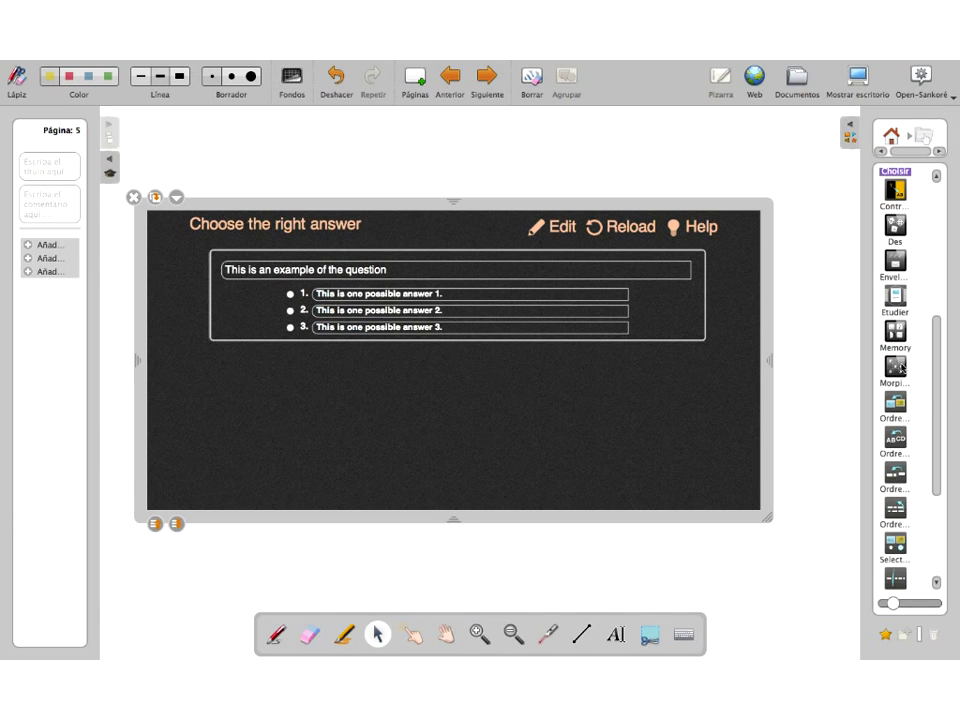
pyautogui.moveTo(938, 375); pyautogui.dragTo(938, 397)
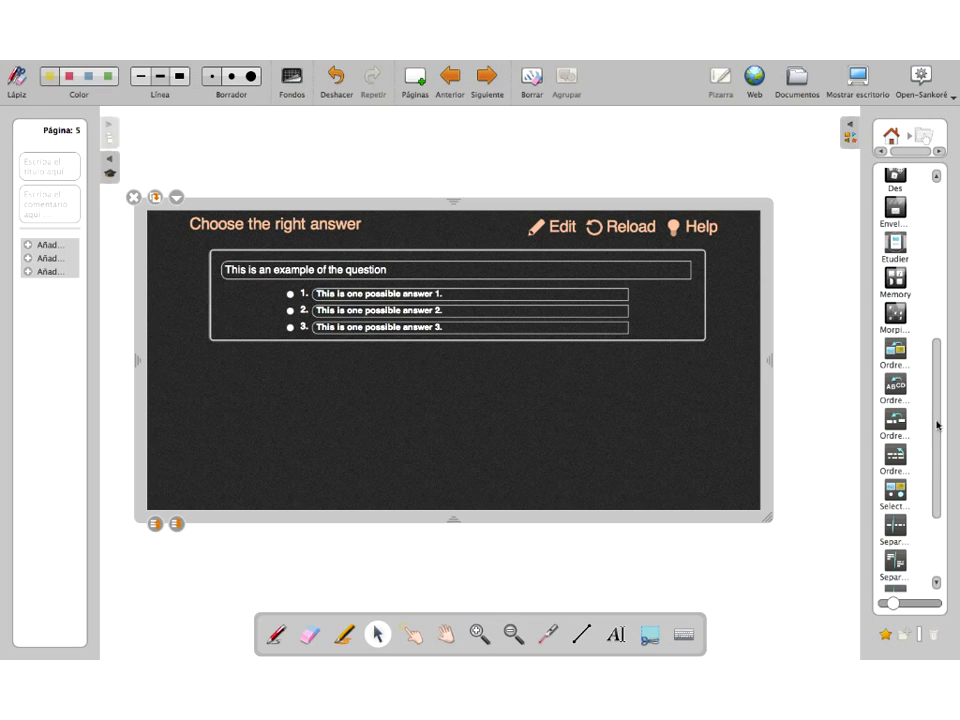
pyautogui.moveTo(938, 425); pyautogui.dragTo(956, 221)
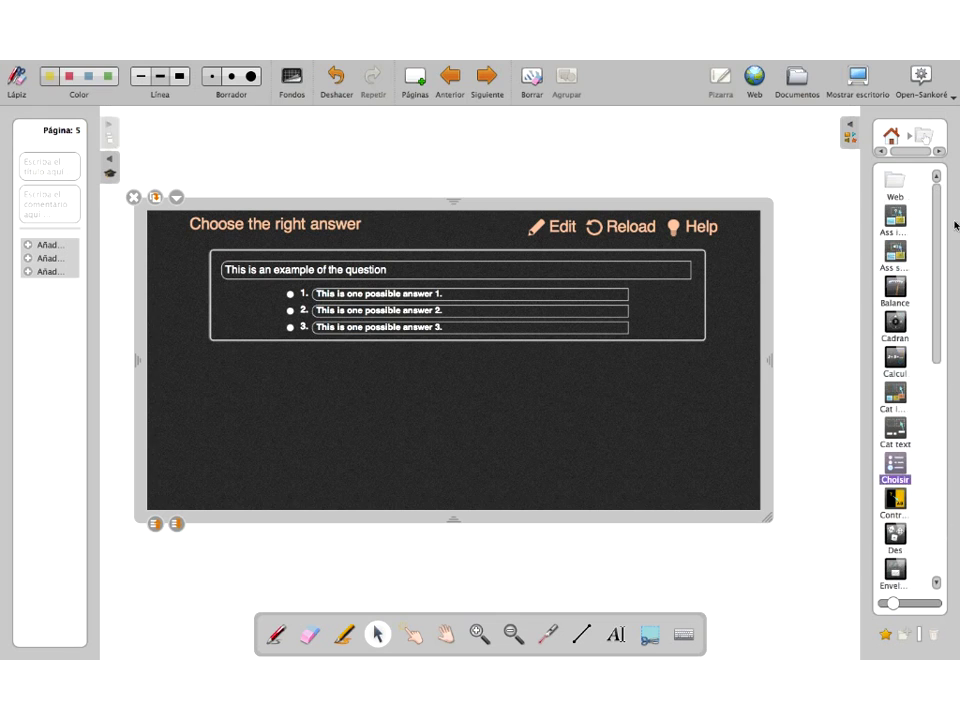
# Step: Show the applications in the library and add another blank page
pyautogui.click(891, 134)
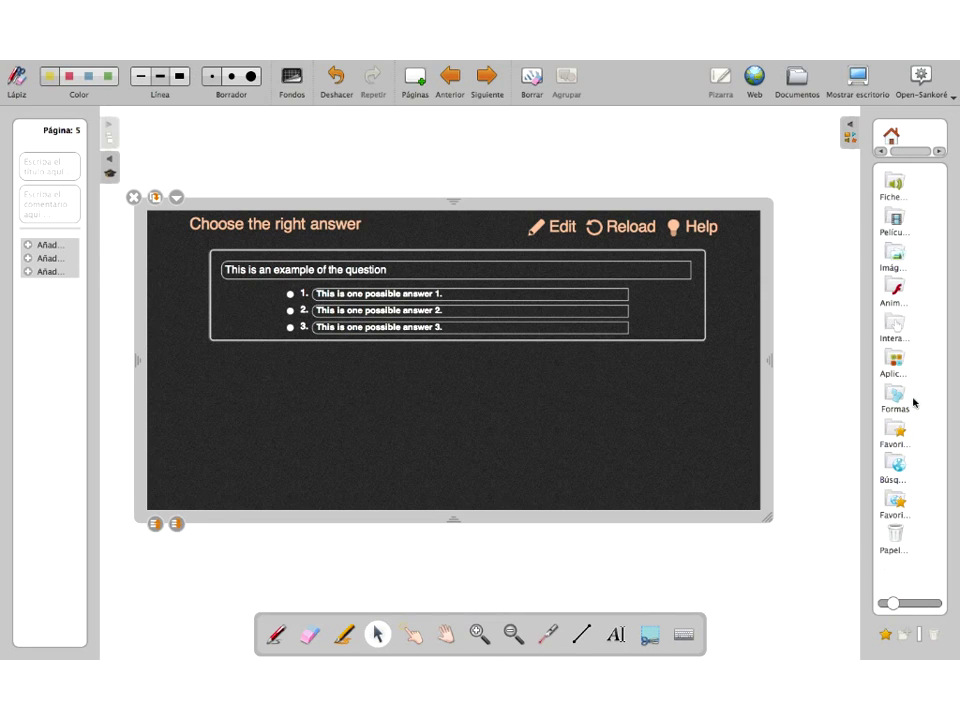
pyautogui.click(896, 356)
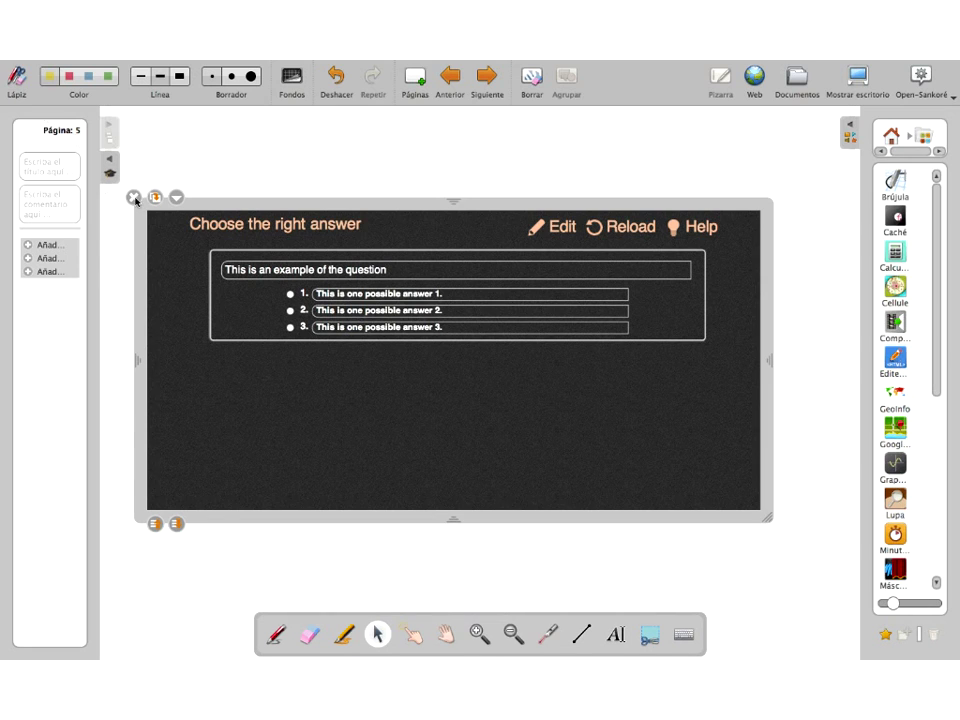
pyautogui.click(416, 77)
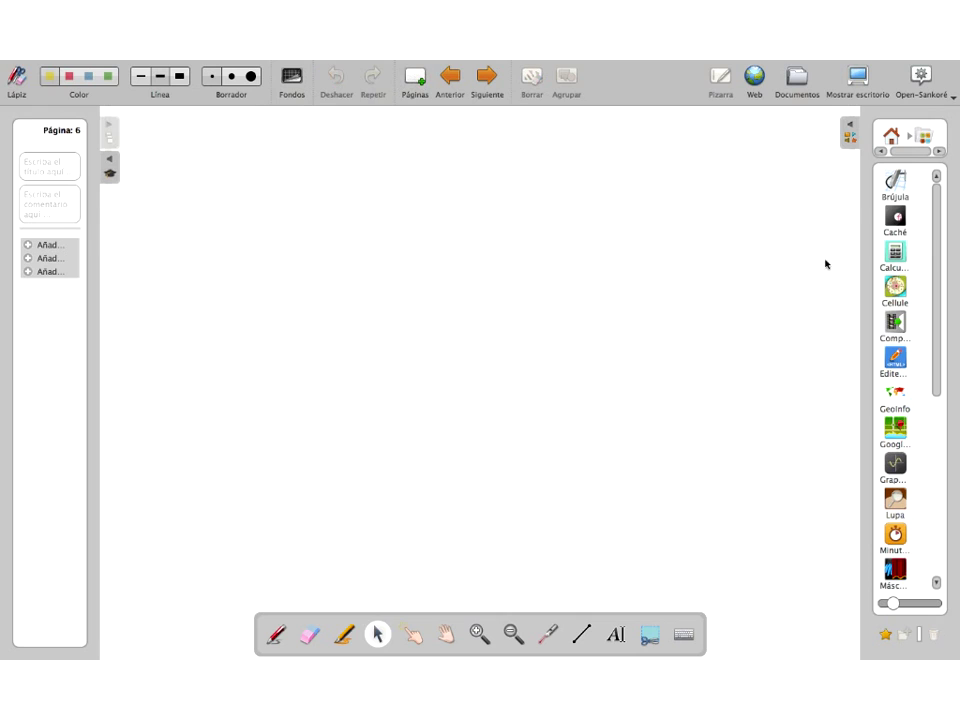
# Step: Place the Brújula compass on the page and draw two arcs, widening the compass for the second
pyautogui.moveTo(898, 180); pyautogui.dragTo(467, 347)
pyautogui.moveTo(896, 180); pyautogui.dragTo(405, 298)
pyautogui.moveTo(481, 297)
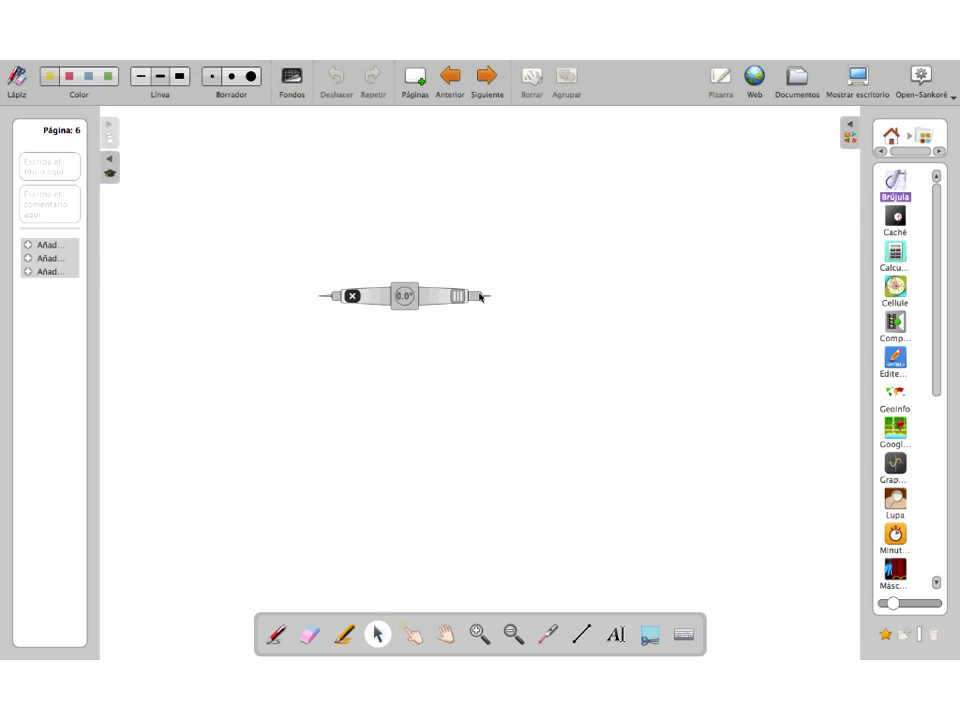
pyautogui.moveTo(481, 297)
pyautogui.mouseDown()
pyautogui.moveTo(520, 251)
pyautogui.moveTo(529, 282)
pyautogui.moveTo(518, 234)
pyautogui.moveTo(500, 234)
pyautogui.moveTo(669, 186)
pyautogui.moveTo(658, 474)
pyautogui.mouseUp()
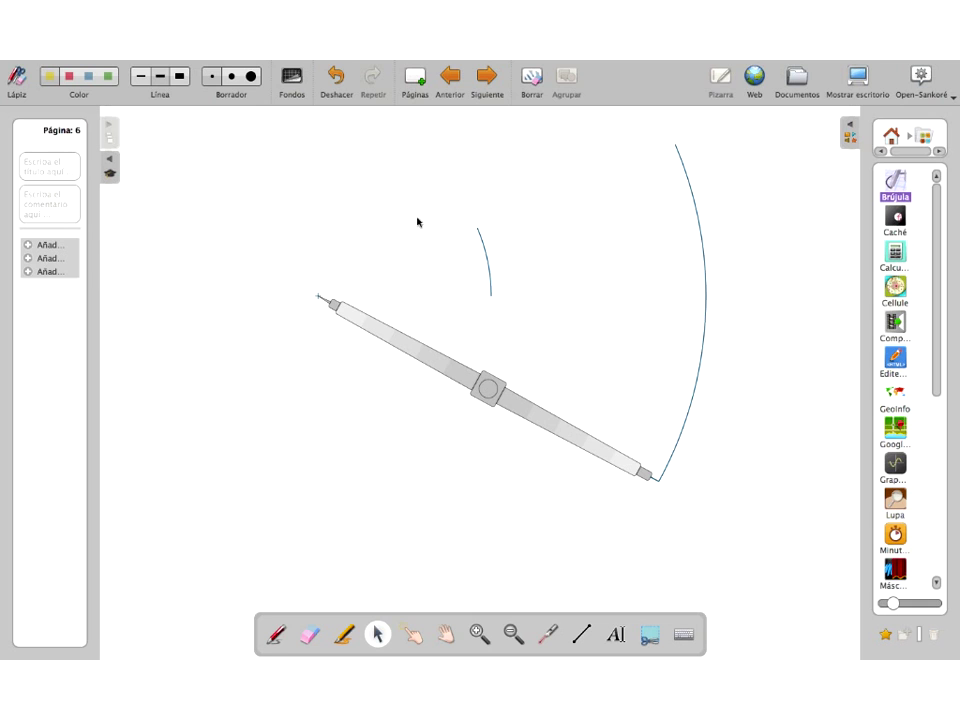
# Step: Cover the page with the Caché application from the library
pyautogui.click(897, 219)
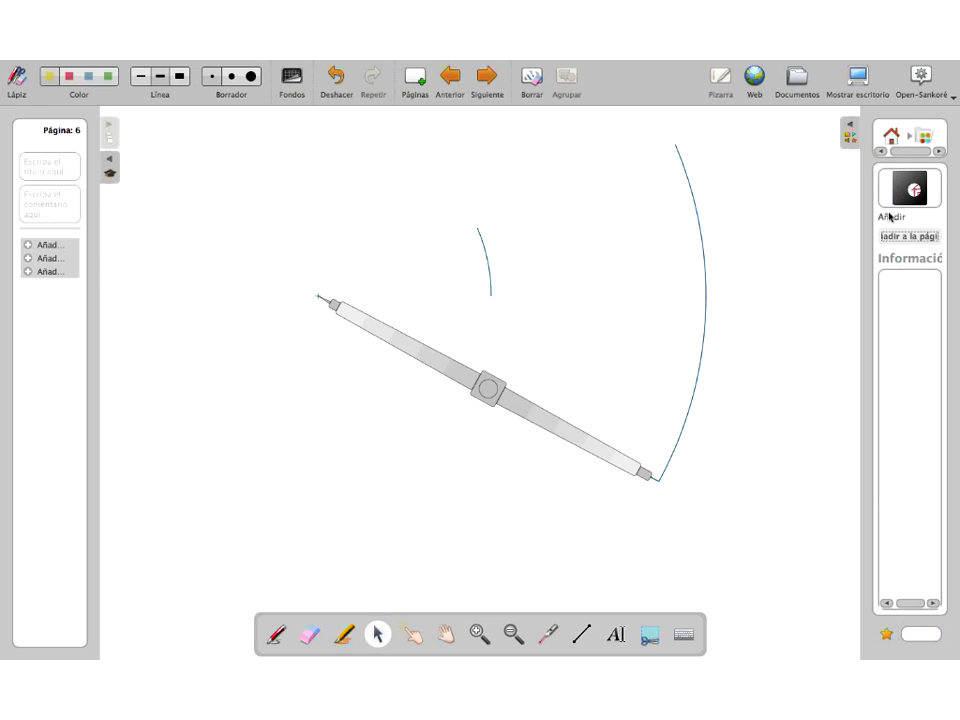
pyautogui.click(922, 136)
pyautogui.moveTo(897, 219); pyautogui.dragTo(514, 300)
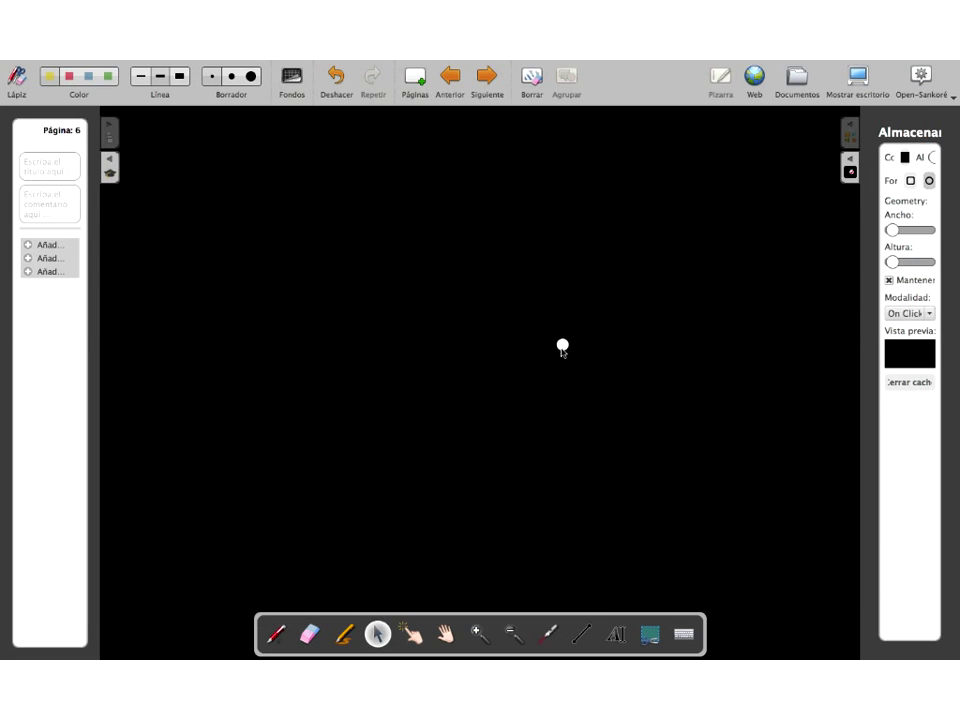
# Step: Enlarge the cover's circular opening to about a third of its range, keeping proportions, and move it over the page to reveal the compass
pyautogui.click(251, 77)
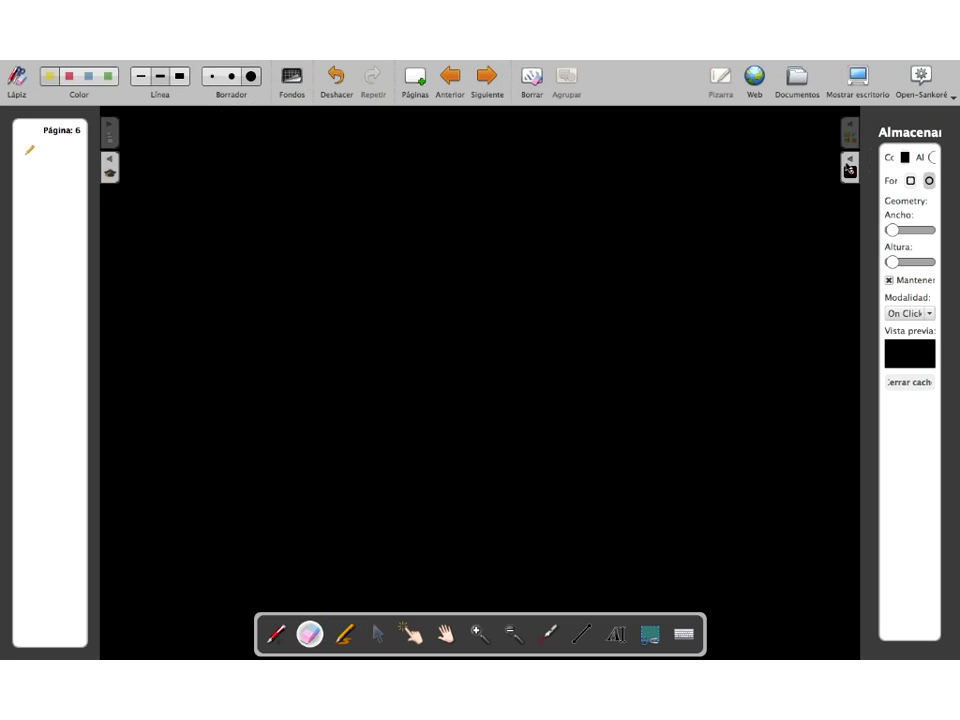
pyautogui.click(846, 162)
pyautogui.click(950, 168)
pyautogui.moveTo(889, 230); pyautogui.dragTo(917, 230)
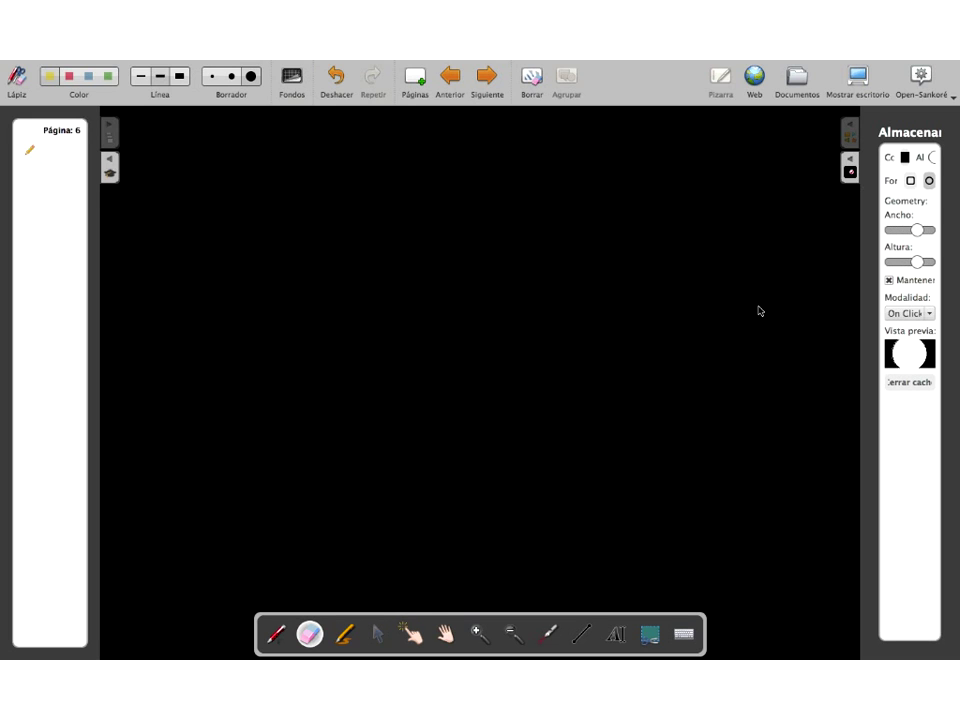
pyautogui.click(378, 635)
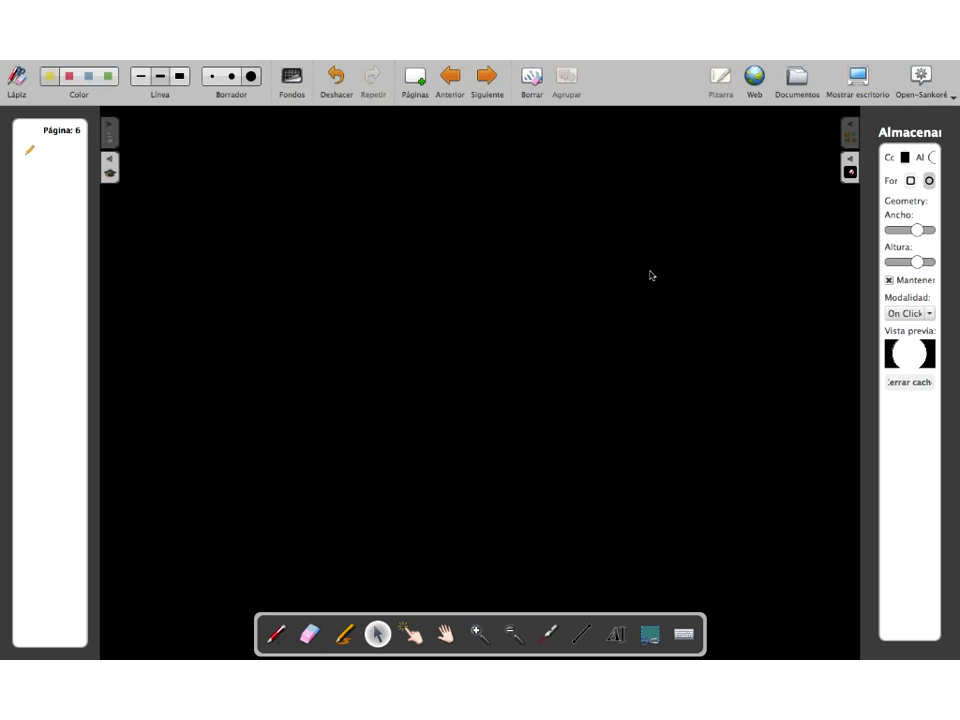
pyautogui.moveTo(917, 230); pyautogui.dragTo(901, 230)
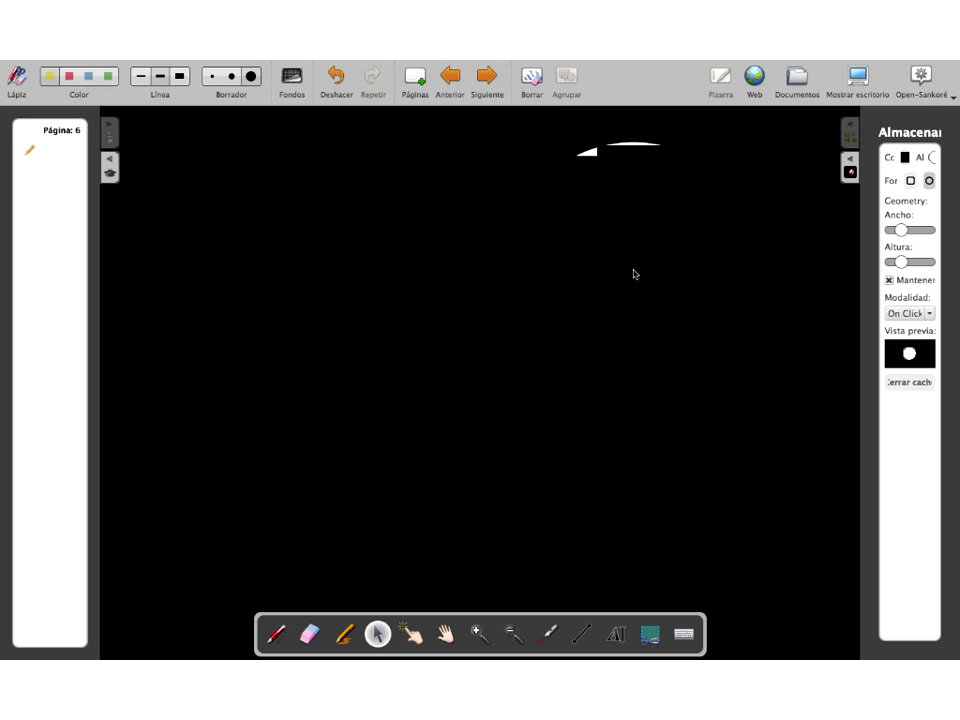
pyautogui.moveTo(634, 274); pyautogui.dragTo(349, 454)
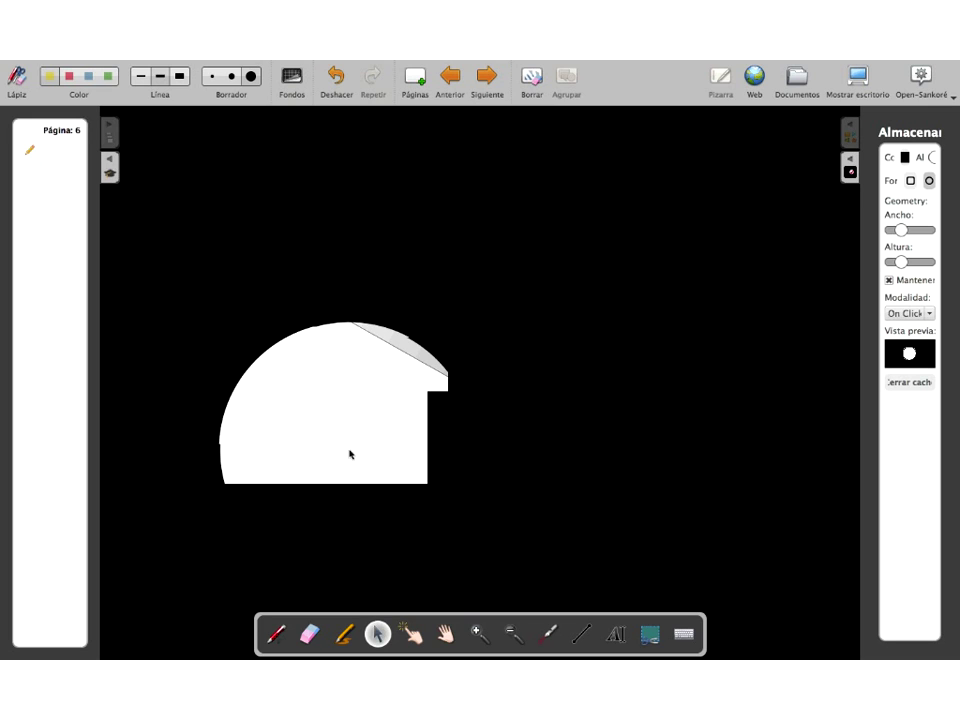
pyautogui.moveTo(349, 454); pyautogui.dragTo(349, 454)
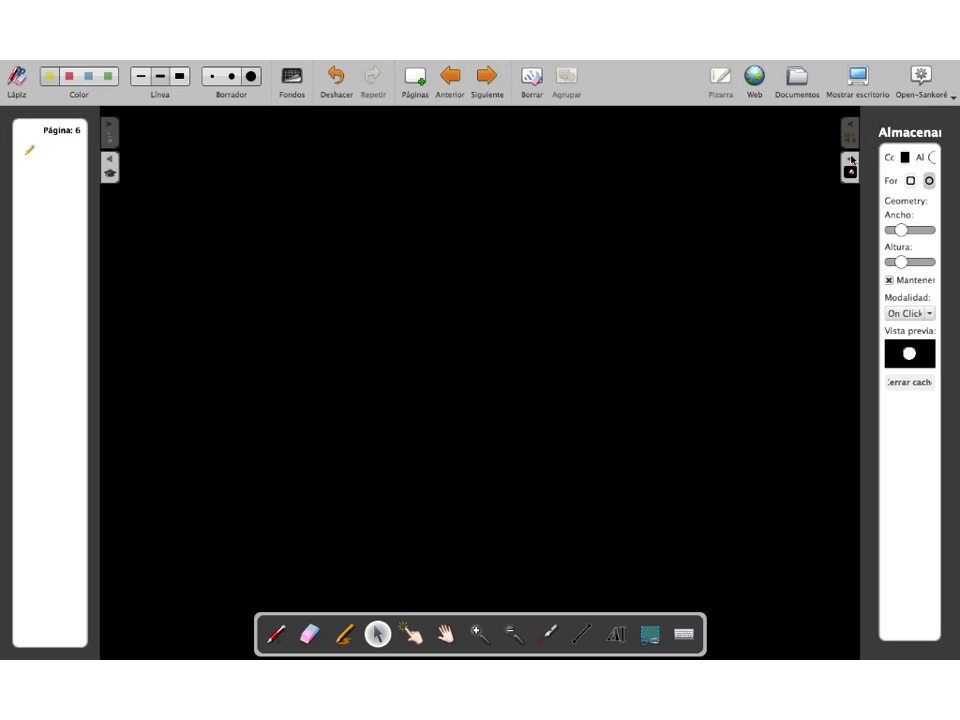
# Step: Close the cache cover and place the calculator app in the upper corner of page 6
pyautogui.click(912, 383)
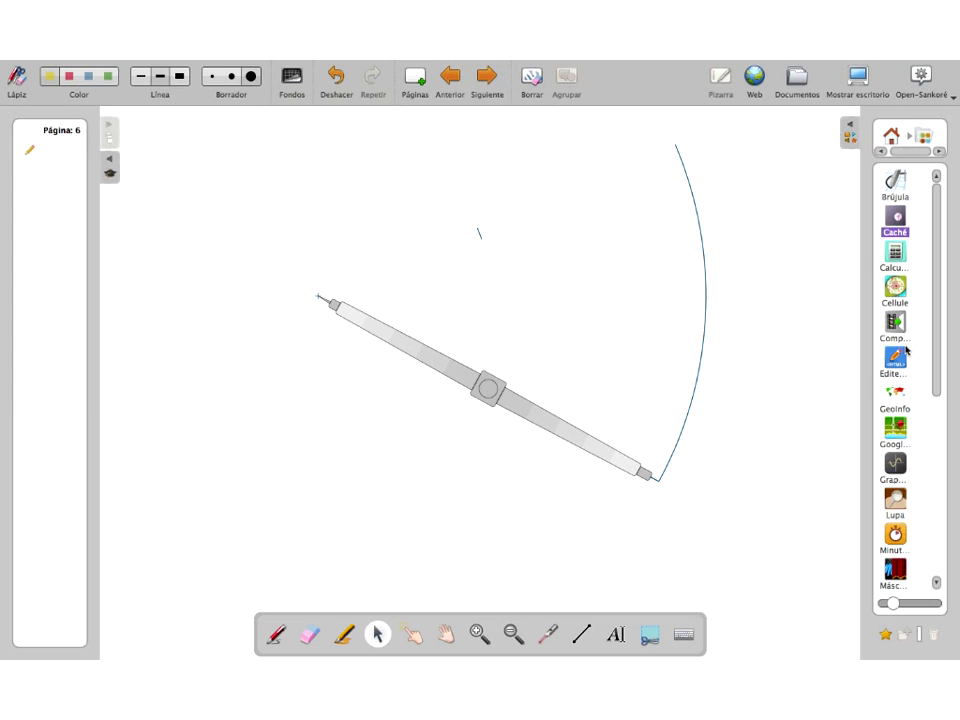
pyautogui.moveTo(895, 257); pyautogui.dragTo(737, 214)
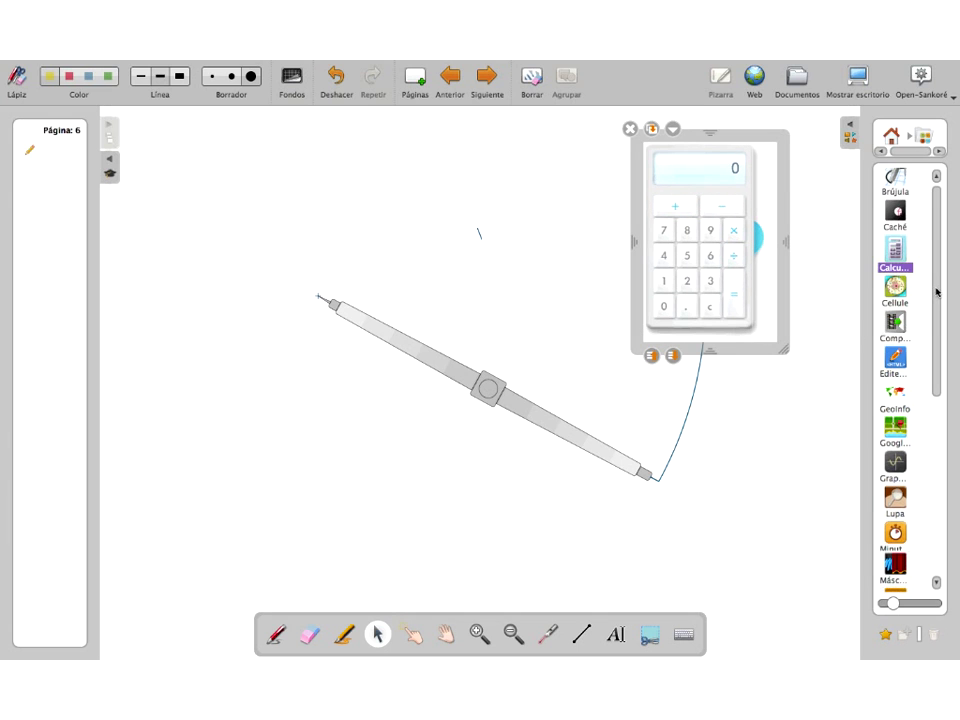
# Step: Place the GeoInfo world map in the middle of page 6
pyautogui.moveTo(937, 291); pyautogui.dragTo(936, 314)
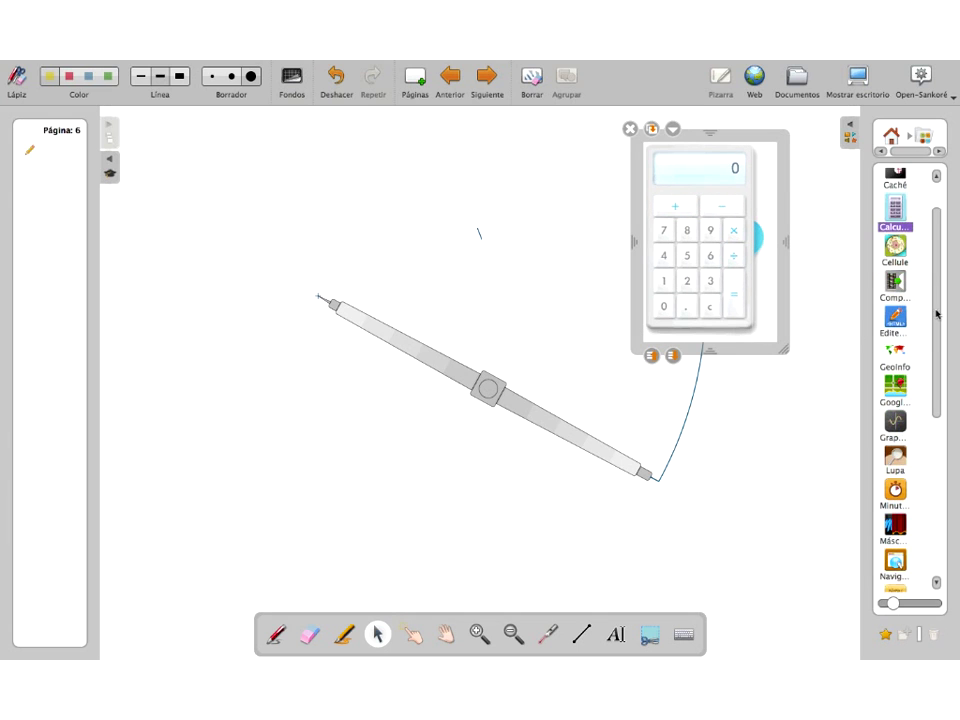
pyautogui.click(887, 343)
pyautogui.moveTo(887, 343); pyautogui.dragTo(482, 349)
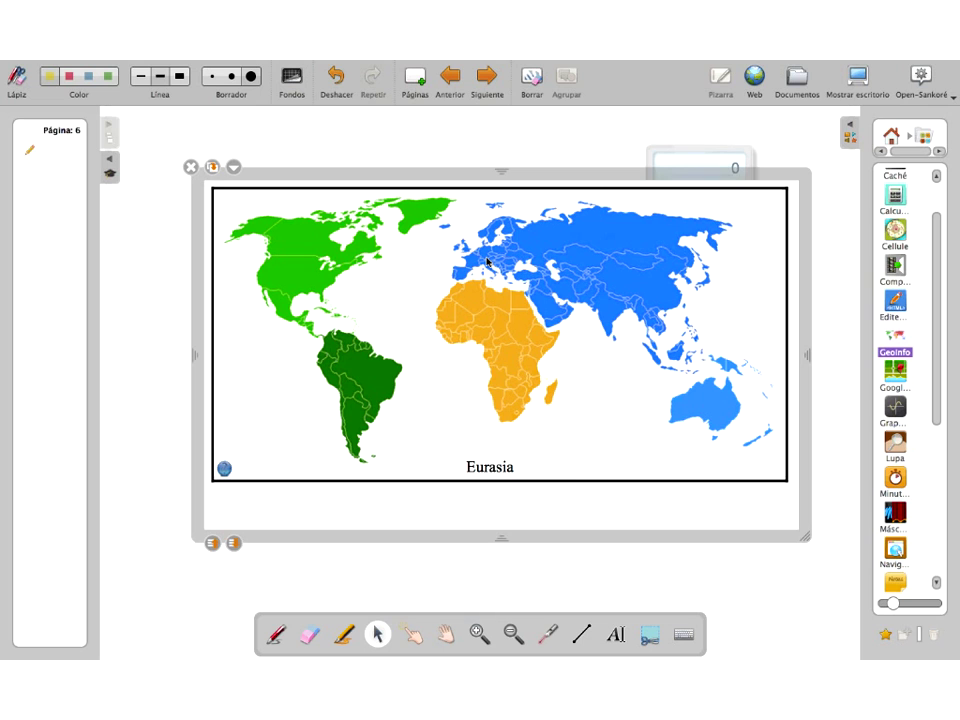
# Step: Zoom the GeoInfo map into Eurasia and Europe to show country details, and remove the map from the page
pyautogui.click(487, 262)
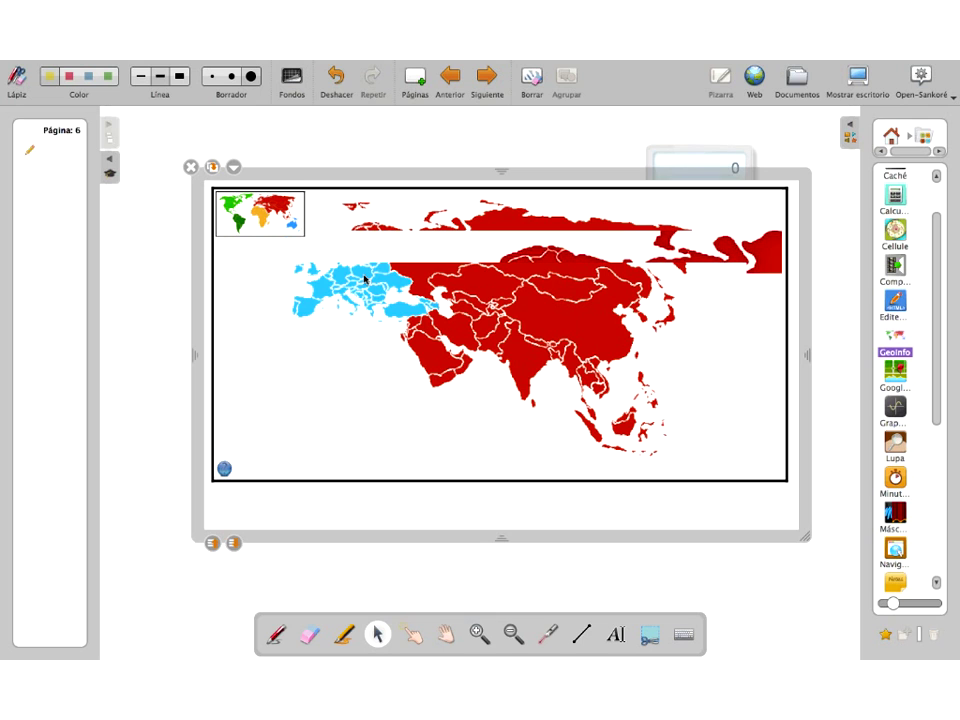
pyautogui.click(365, 279)
pyautogui.moveTo(442, 390)
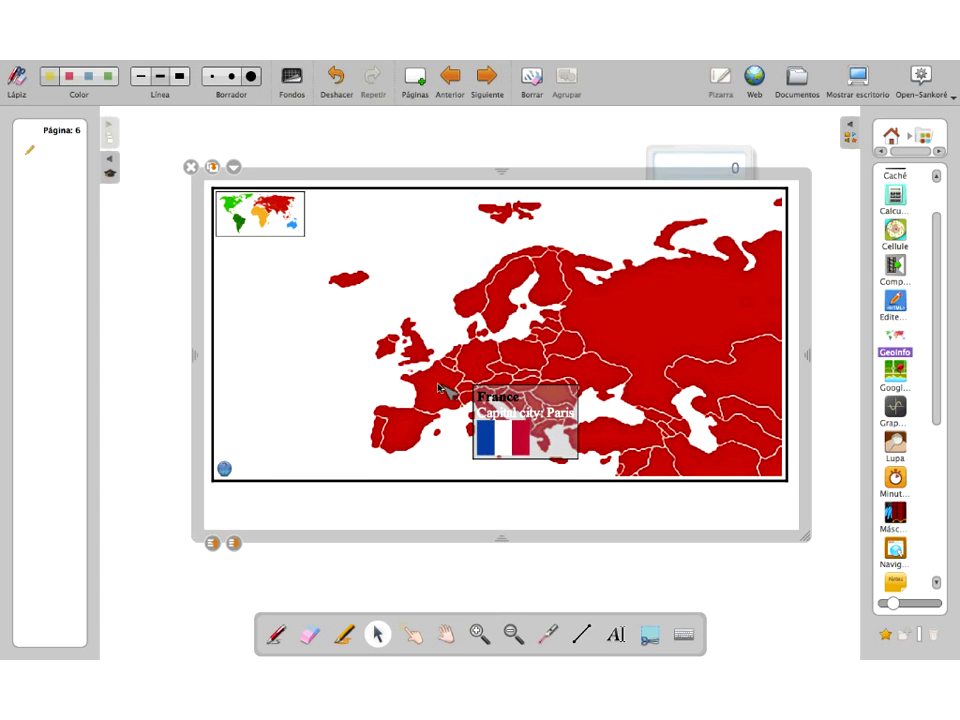
pyautogui.moveTo(406, 423)
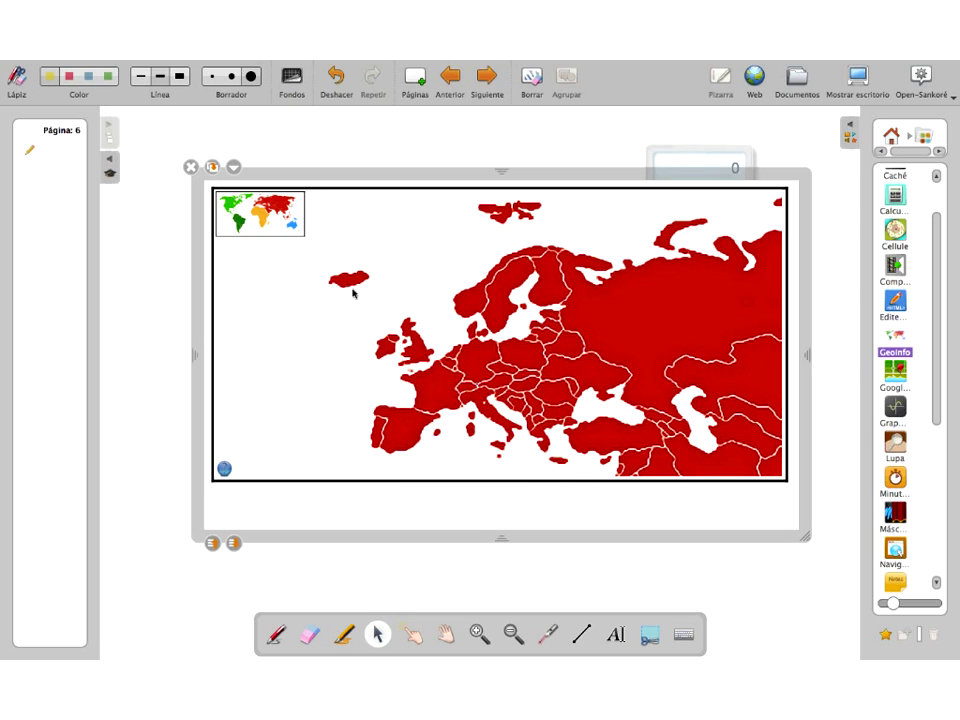
pyautogui.moveTo(349, 283)
pyautogui.moveTo(508, 295)
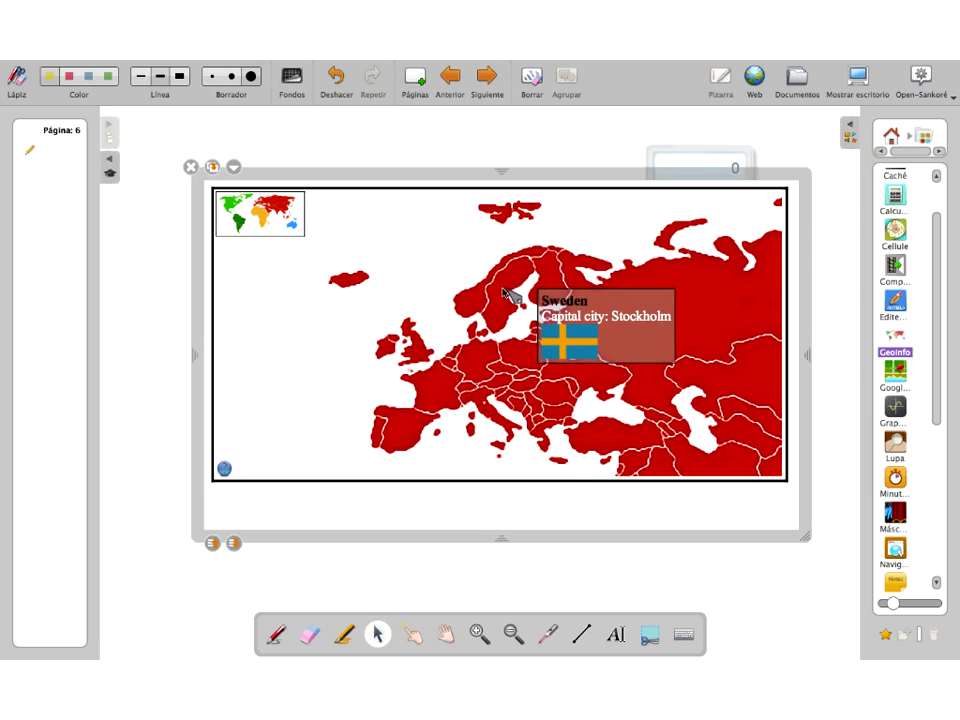
pyautogui.click(191, 168)
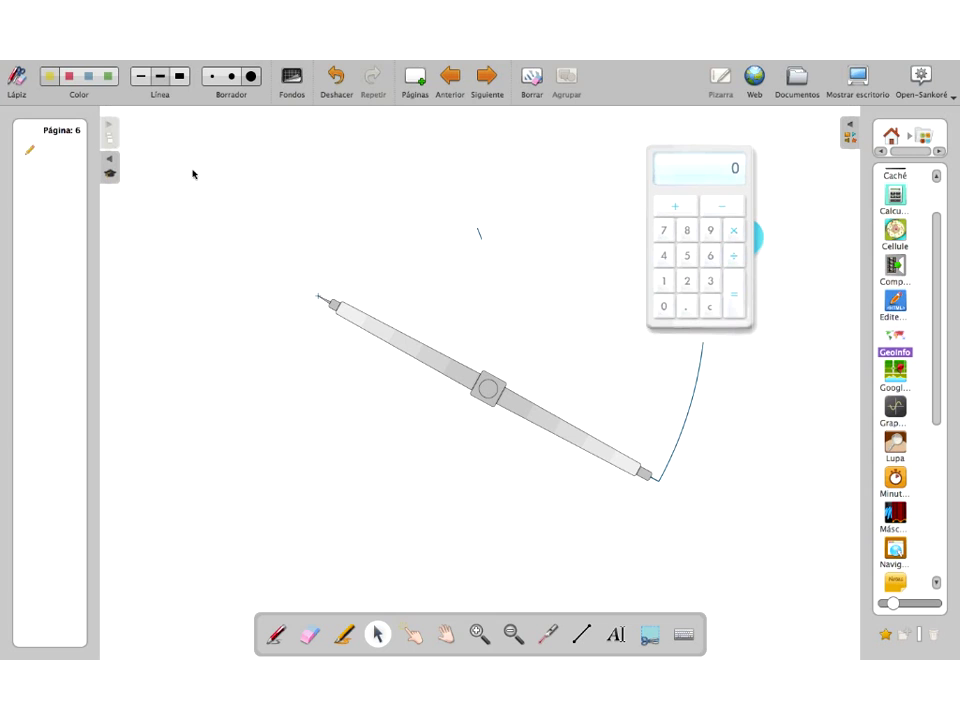
# Step: Add a new page to the document and place the Google map app on it
pyautogui.click(416, 77)
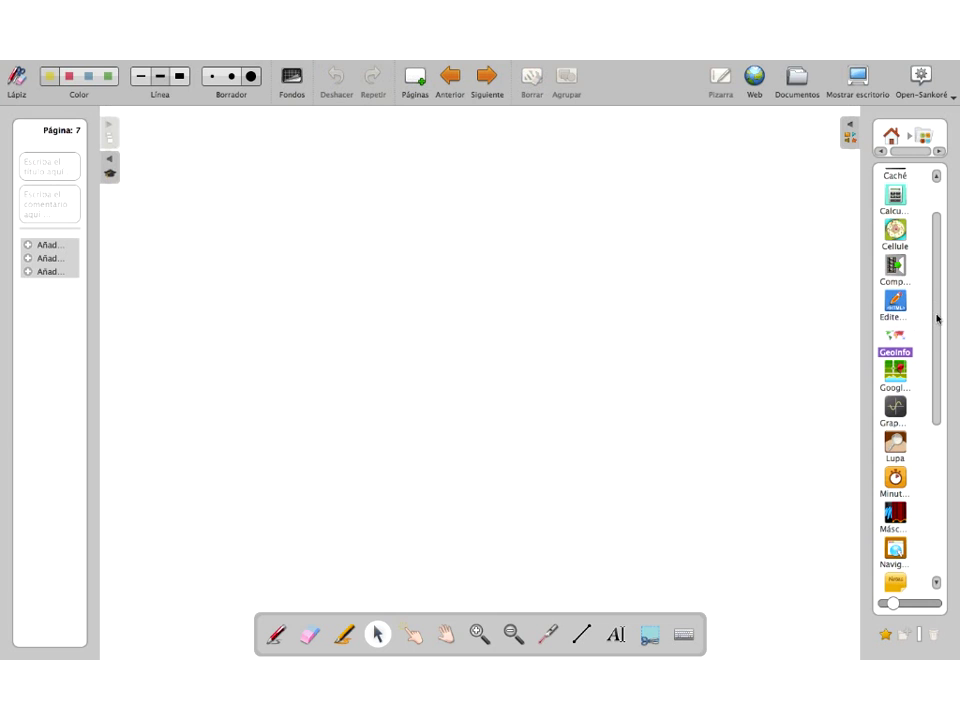
pyautogui.scroll(-1, 915, 330)
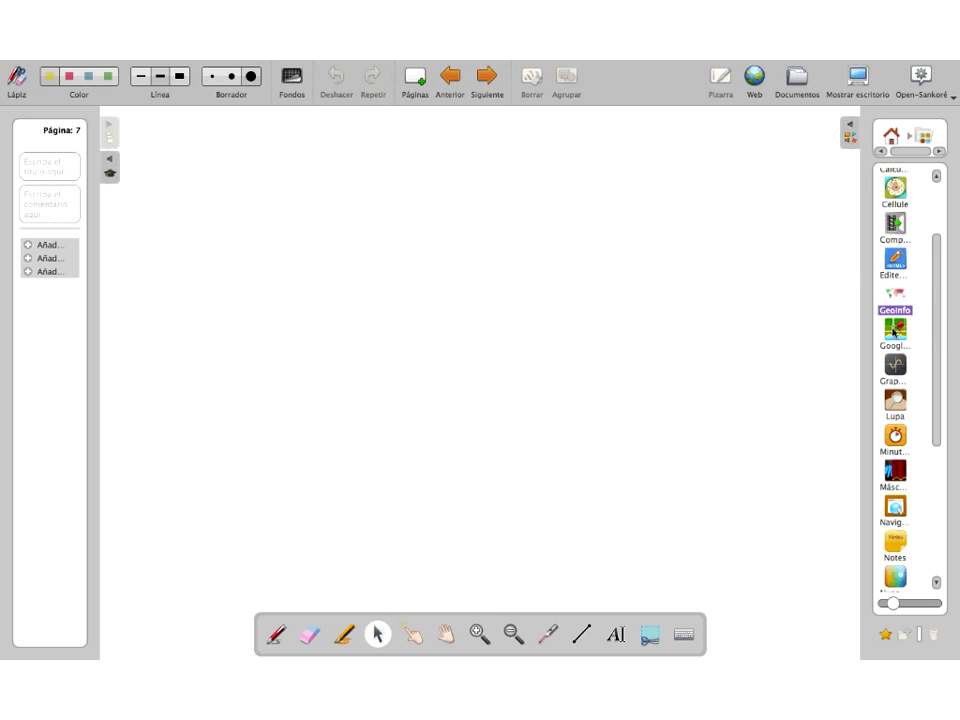
pyautogui.click(894, 331)
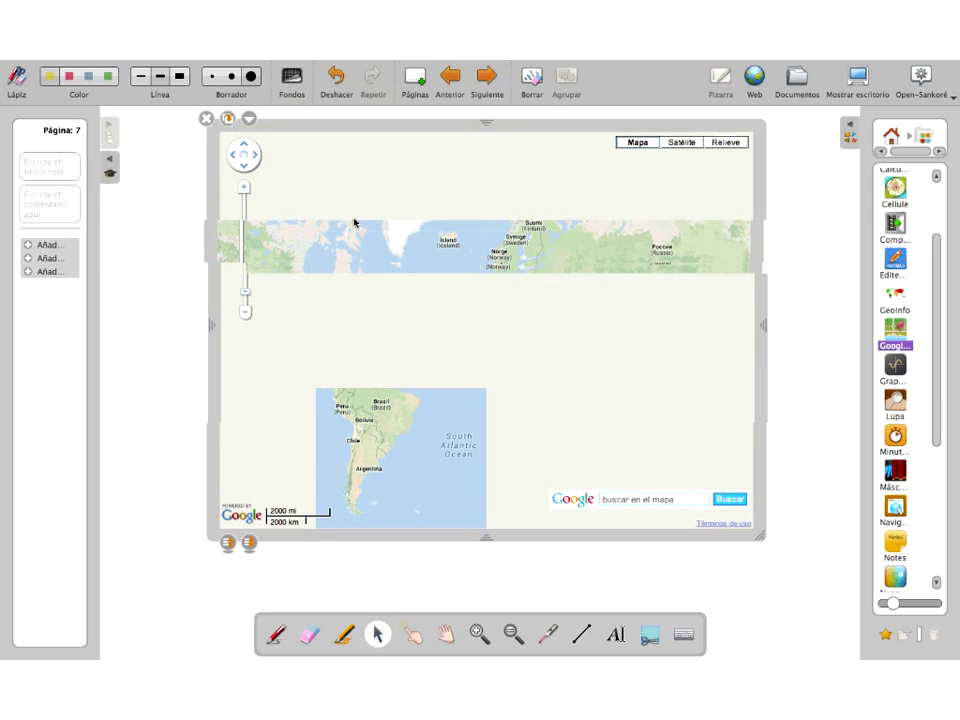
# Step: Zoom in on the Google map and centre it on Spain
pyautogui.click(242, 205)
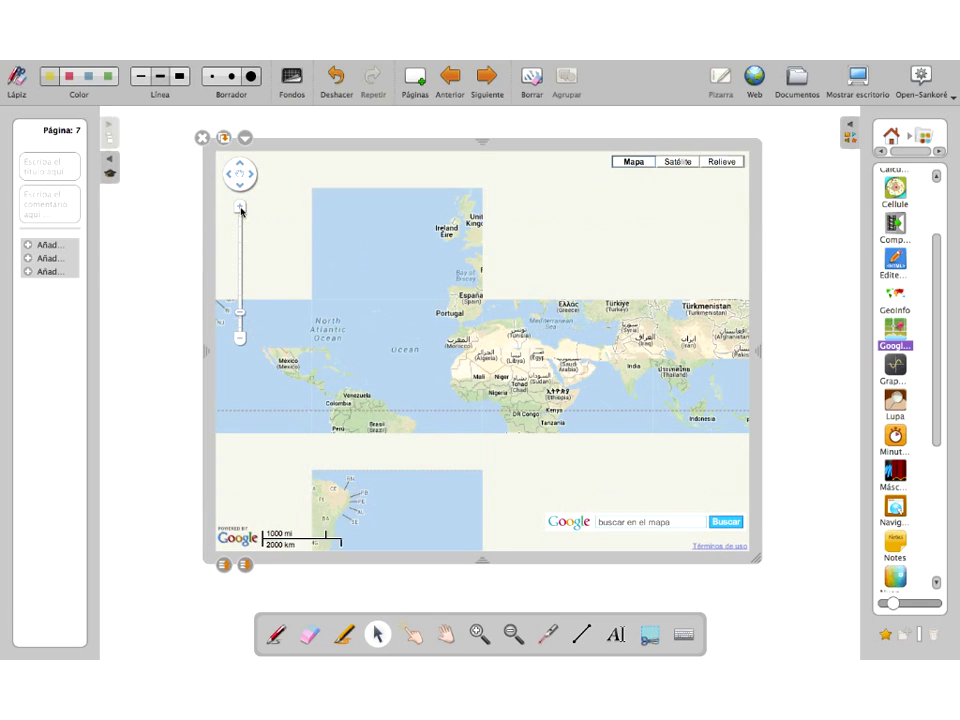
pyautogui.click(241, 208)
pyautogui.click(240, 207)
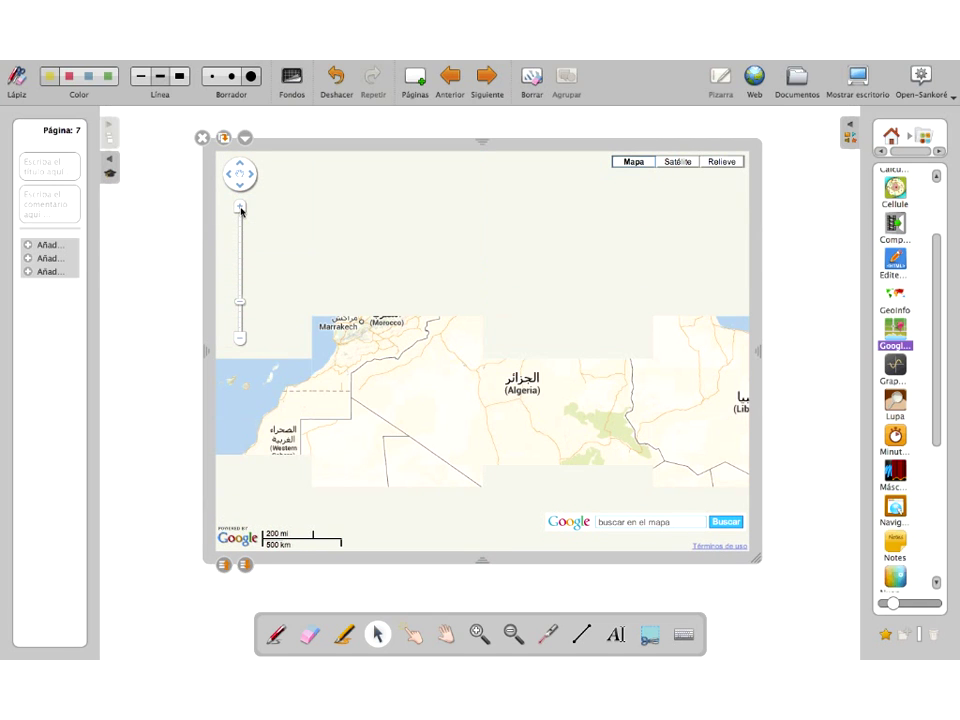
pyautogui.click(241, 208)
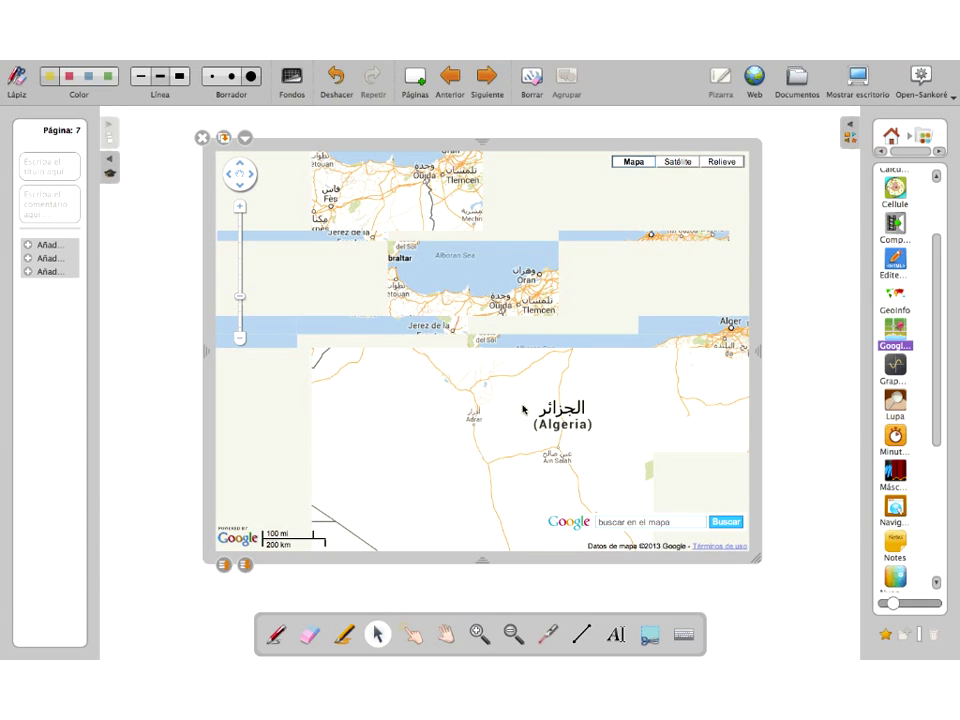
# Step: Open the Lupa magnifier over the map of Spain and move it to the northern coast around Bilbao
pyautogui.scroll(-2, 911, 332)
pyautogui.click(911, 332)
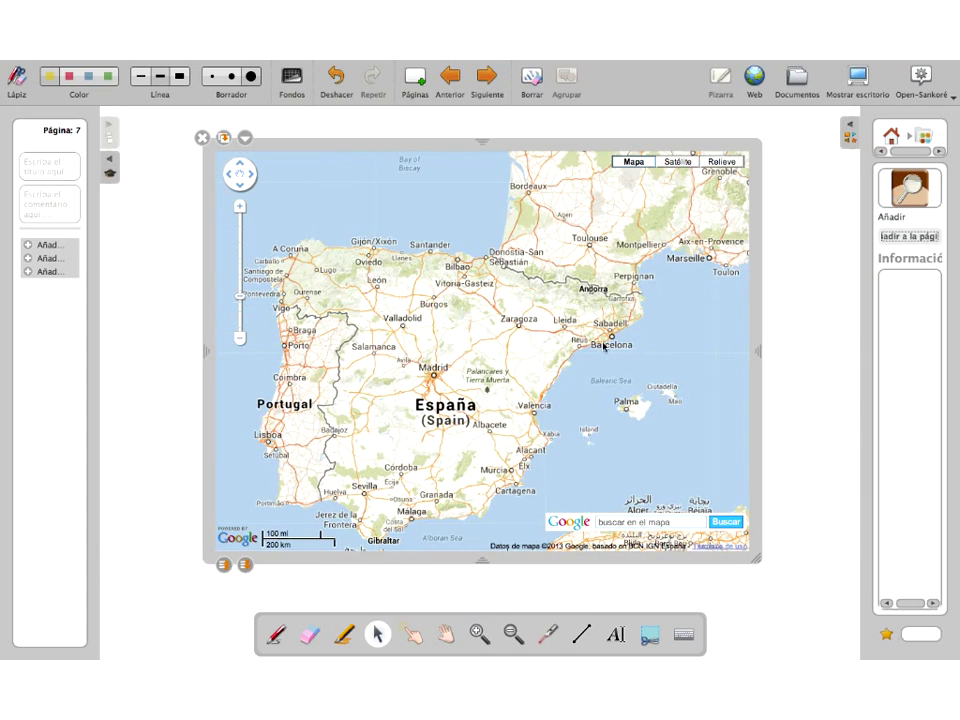
pyautogui.click(926, 137)
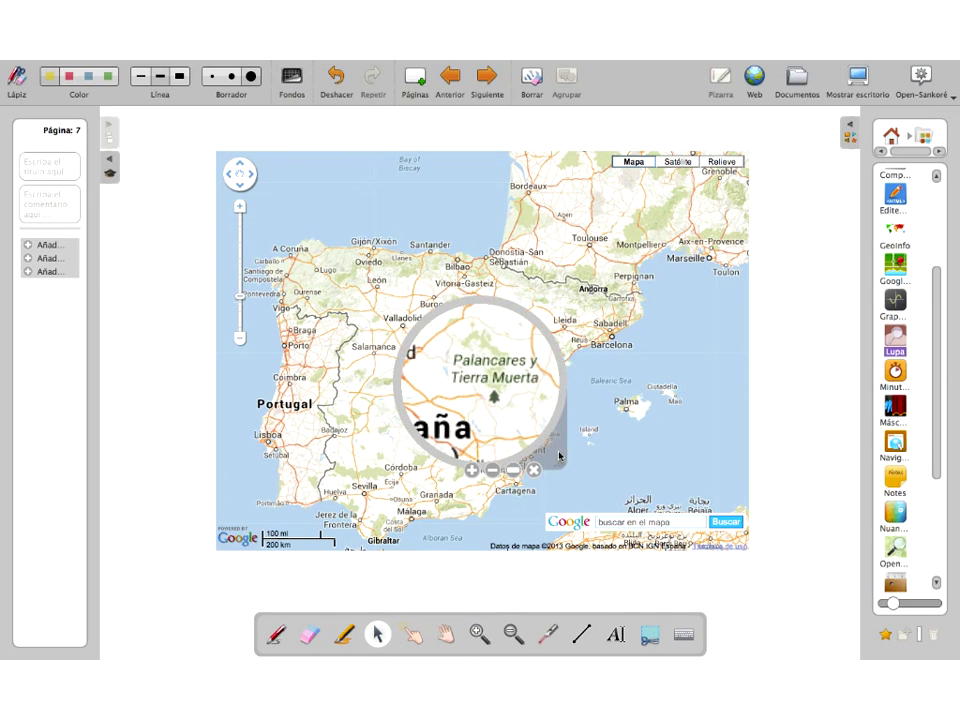
pyautogui.moveTo(559, 455); pyautogui.dragTo(577, 462)
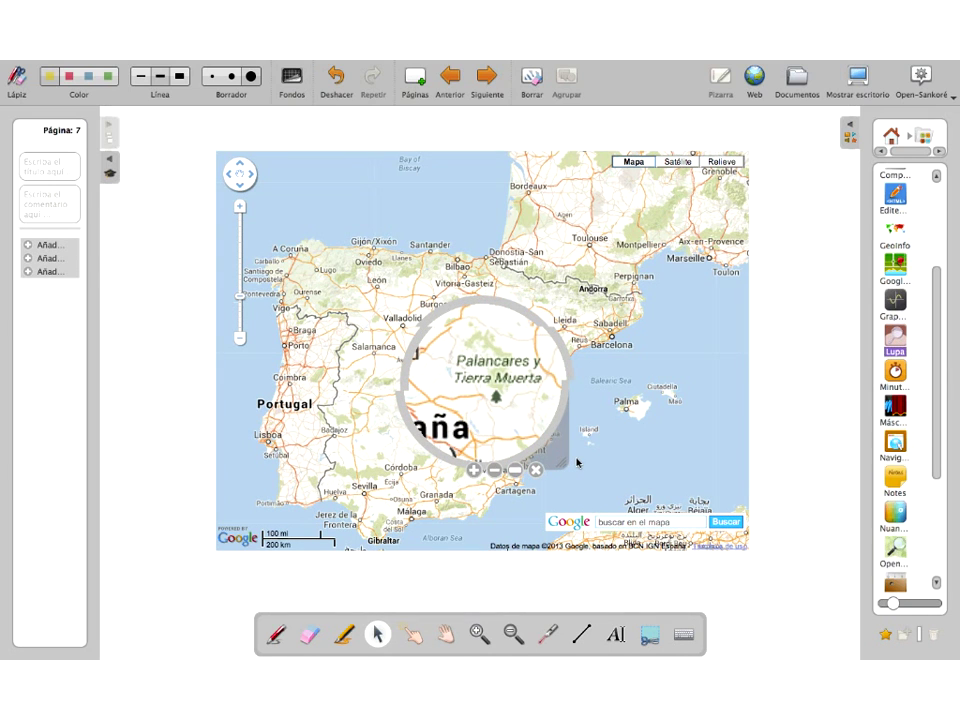
pyautogui.moveTo(577, 462); pyautogui.dragTo(616, 345)
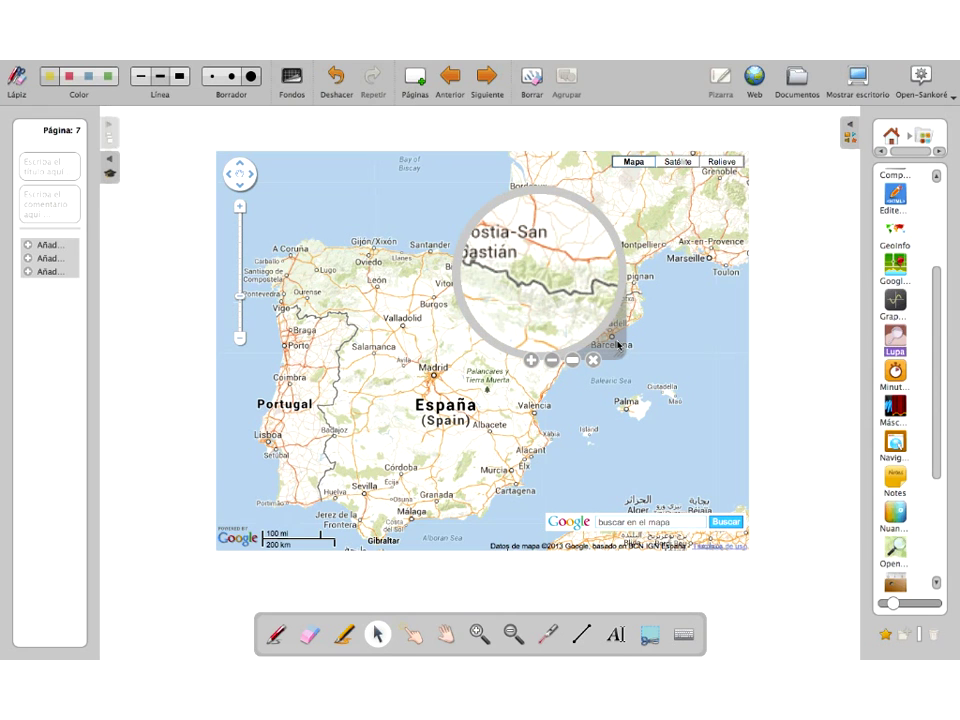
pyautogui.moveTo(614, 344); pyautogui.dragTo(507, 305)
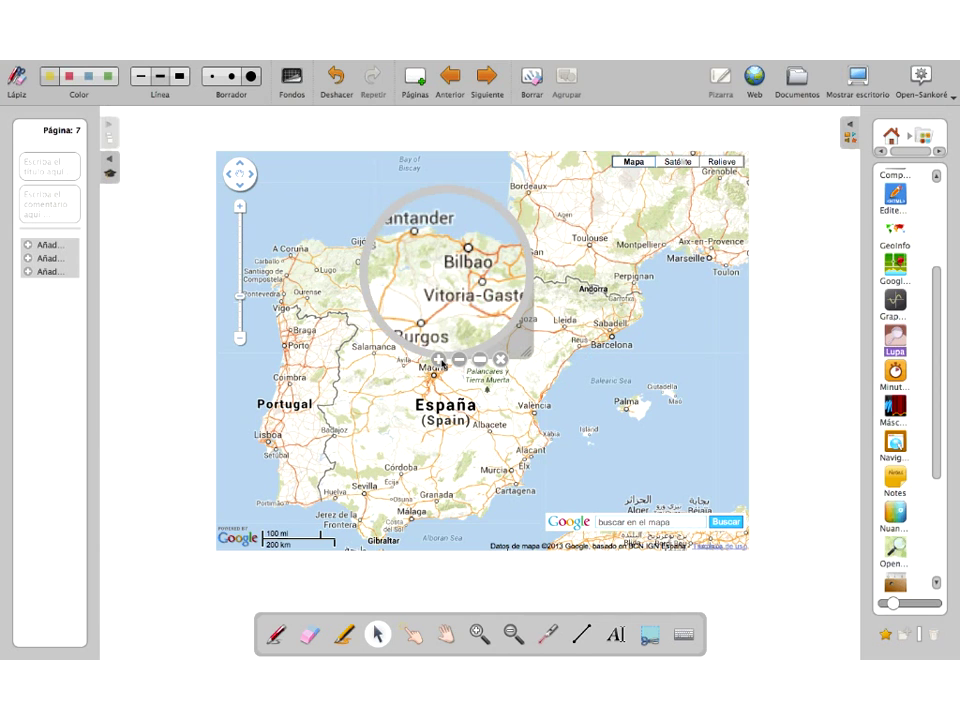
# Step: Examine the area around Bilbao with stronger and weaker magnification, and close the magnifier
pyautogui.click(442, 362)
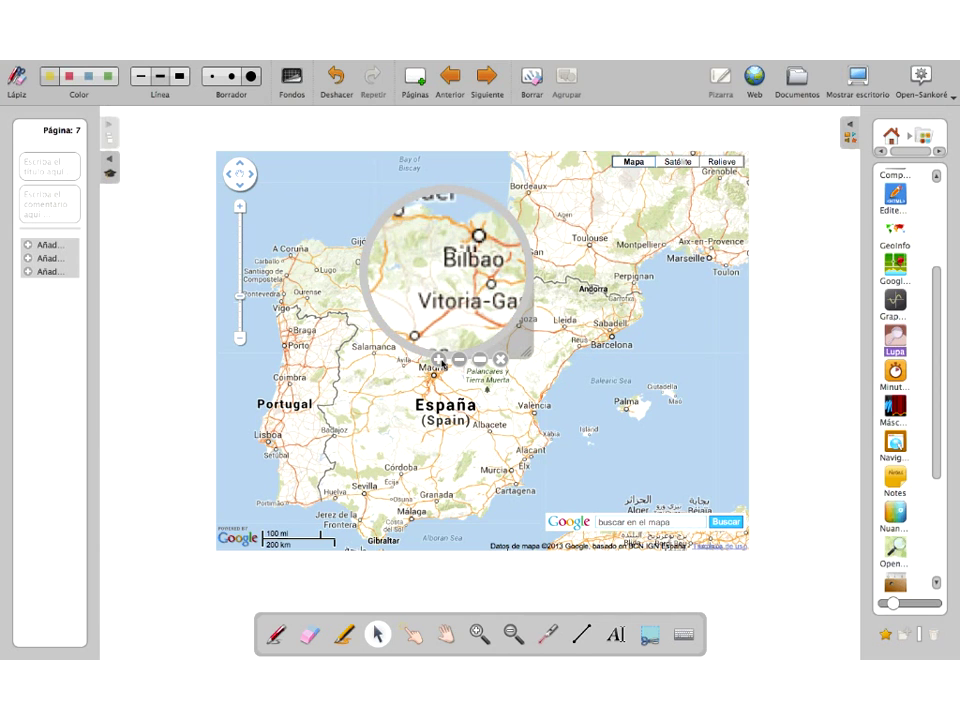
pyautogui.click(442, 362)
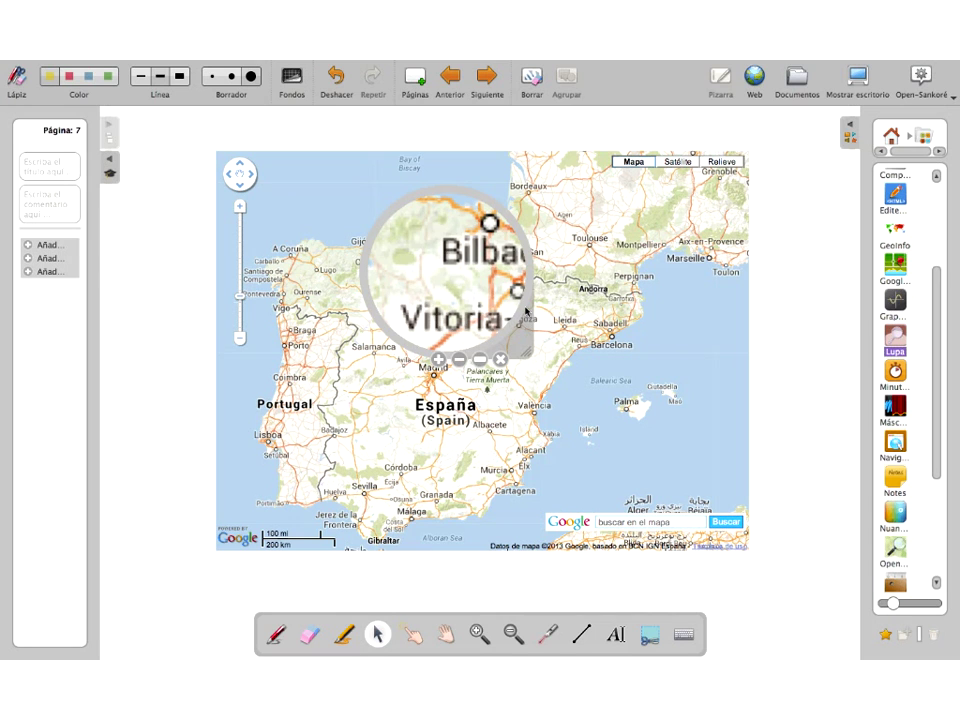
pyautogui.moveTo(526, 312); pyautogui.dragTo(536, 305)
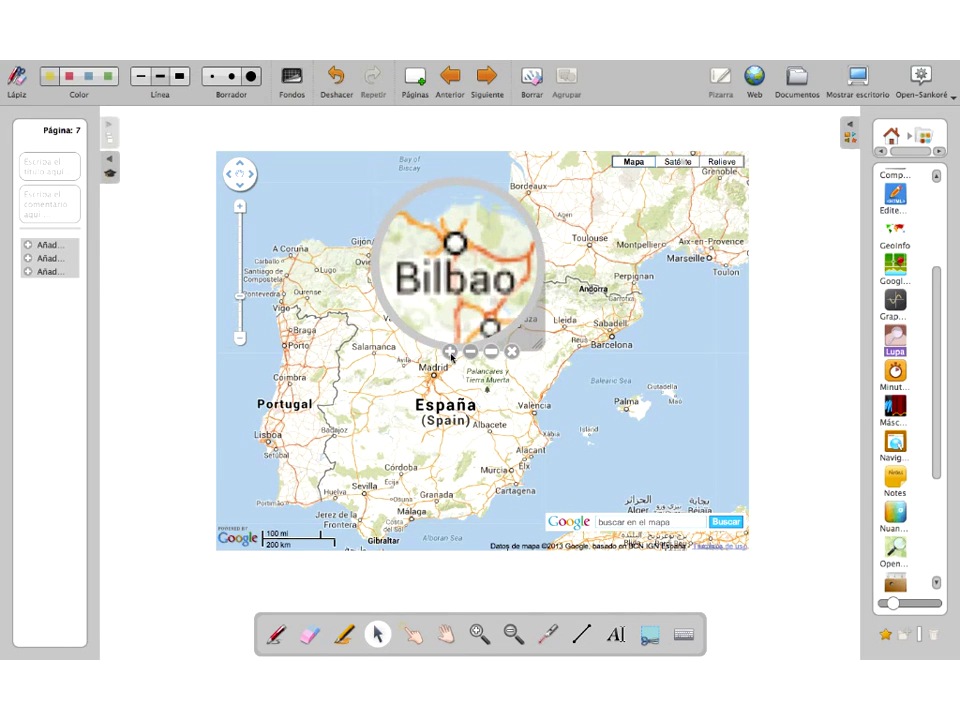
pyautogui.click(470, 352)
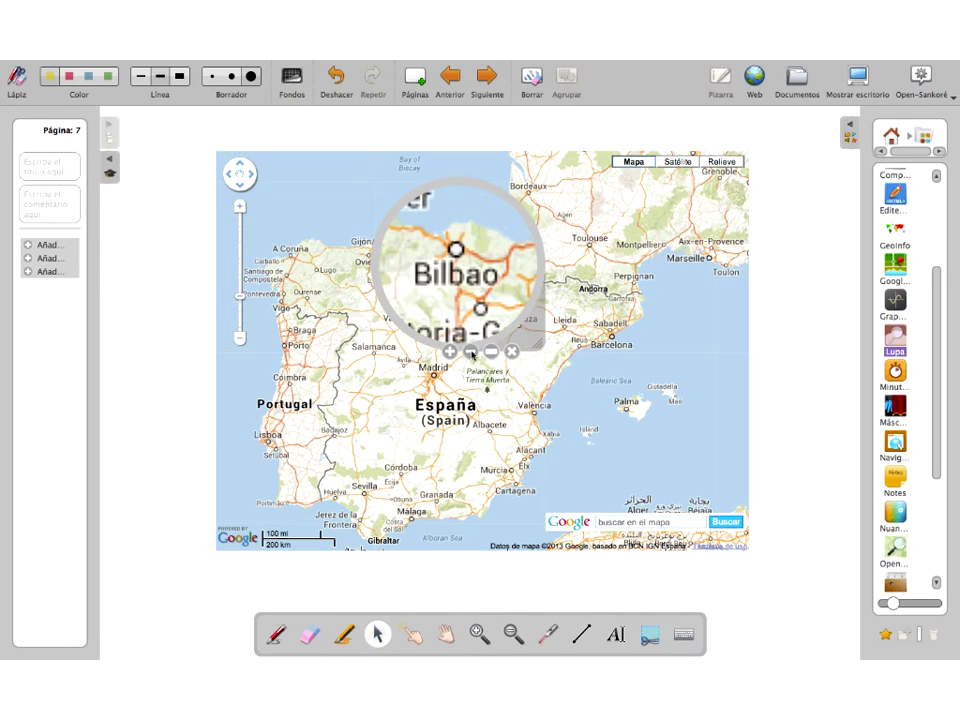
pyautogui.click(471, 353)
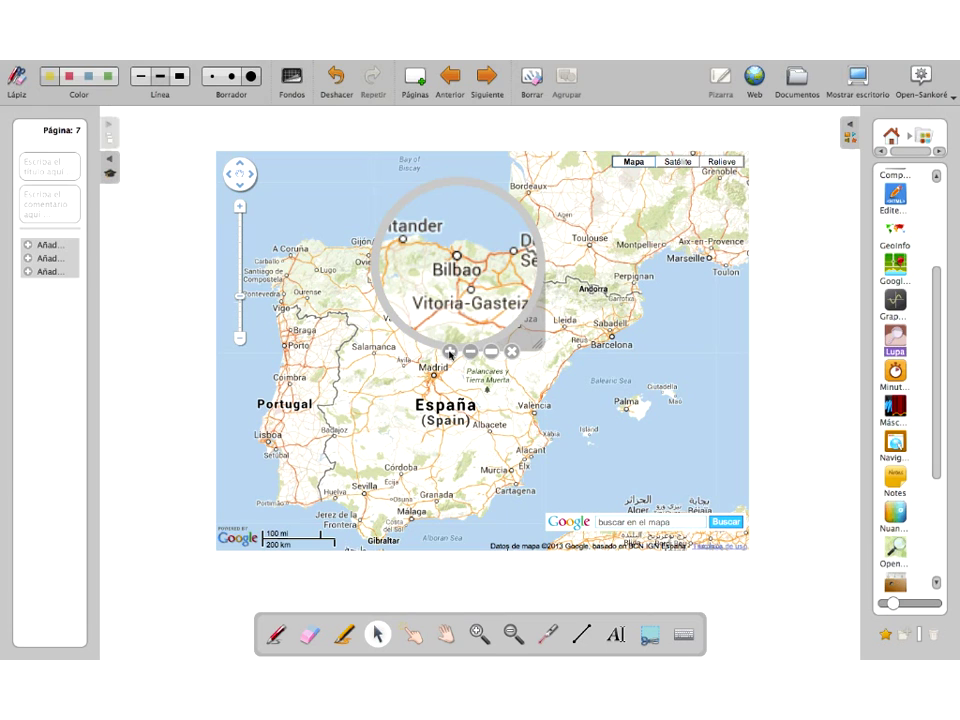
pyautogui.click(450, 352)
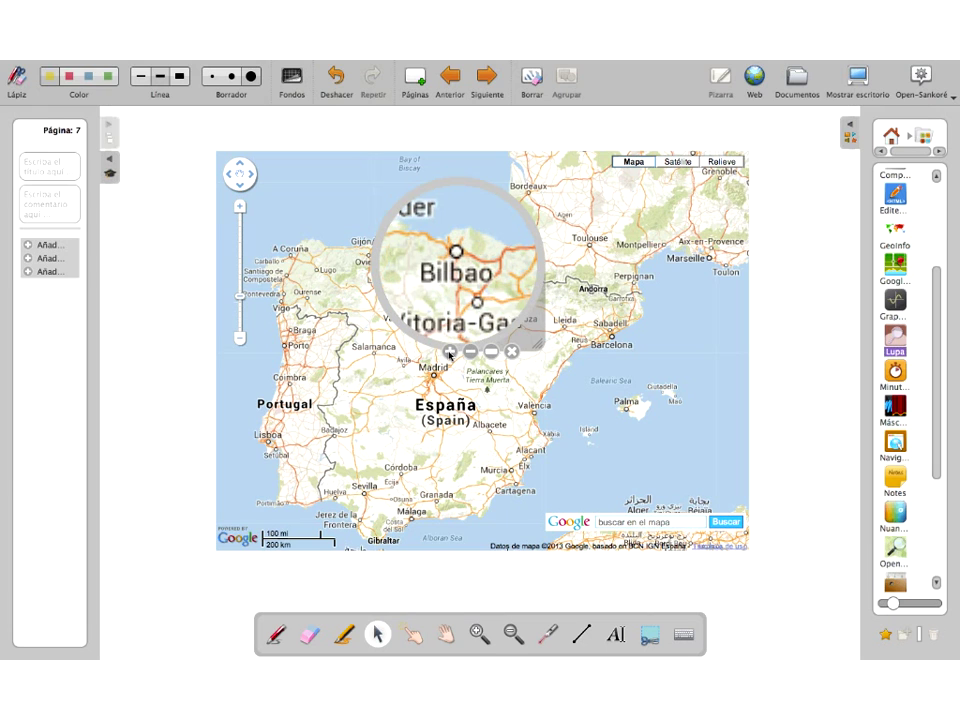
pyautogui.click(512, 352)
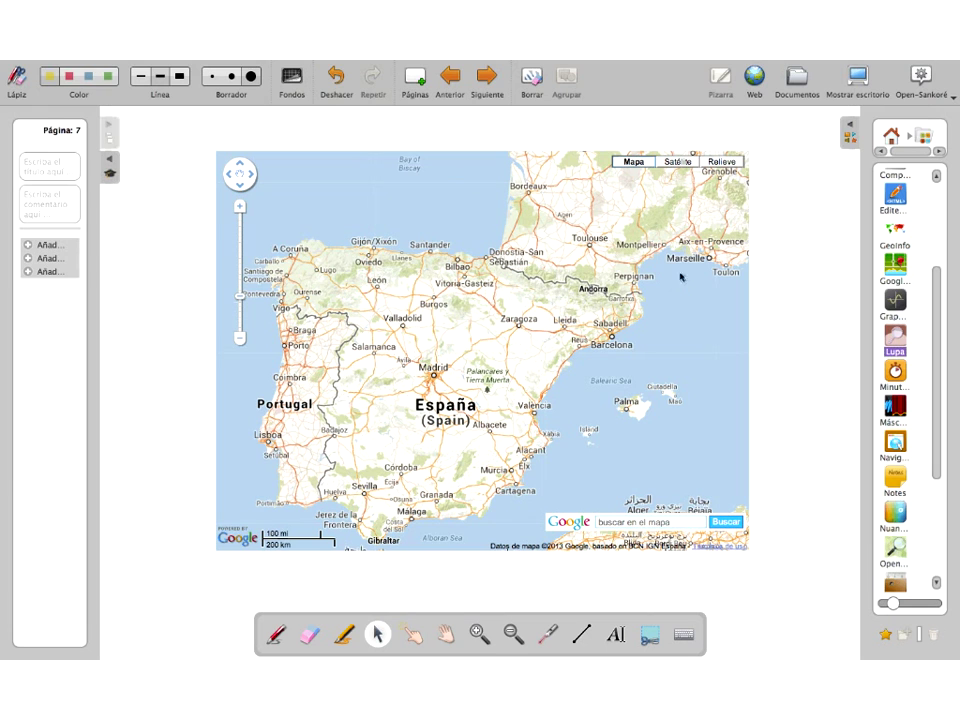
# Step: Add another new page and place the countdown timer app in its upper area
pyautogui.click(417, 77)
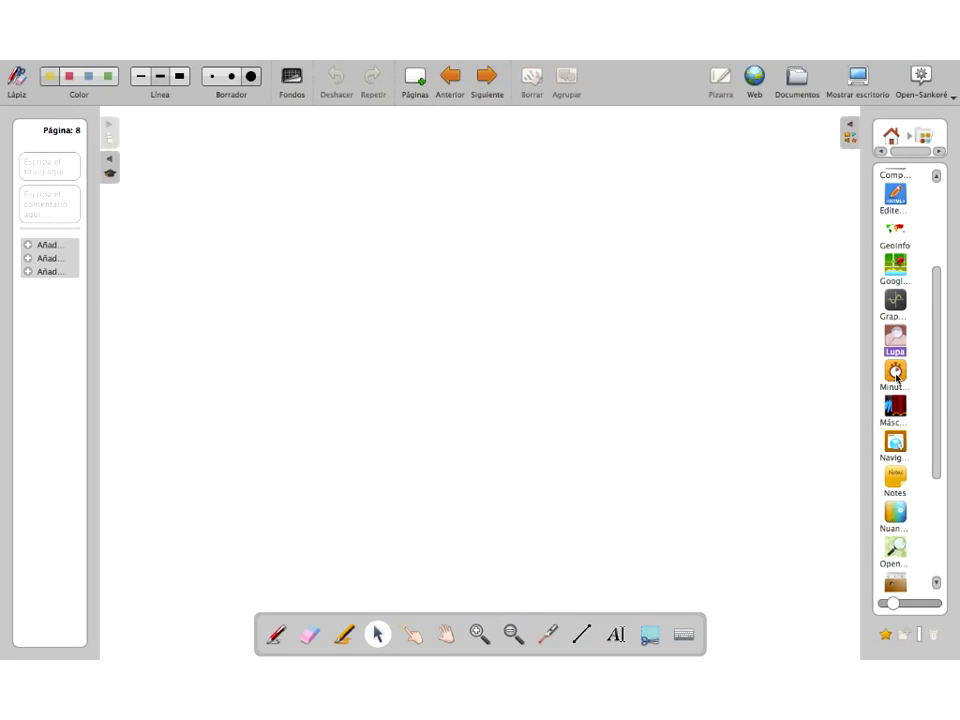
pyautogui.moveTo(896, 375); pyautogui.dragTo(694, 227)
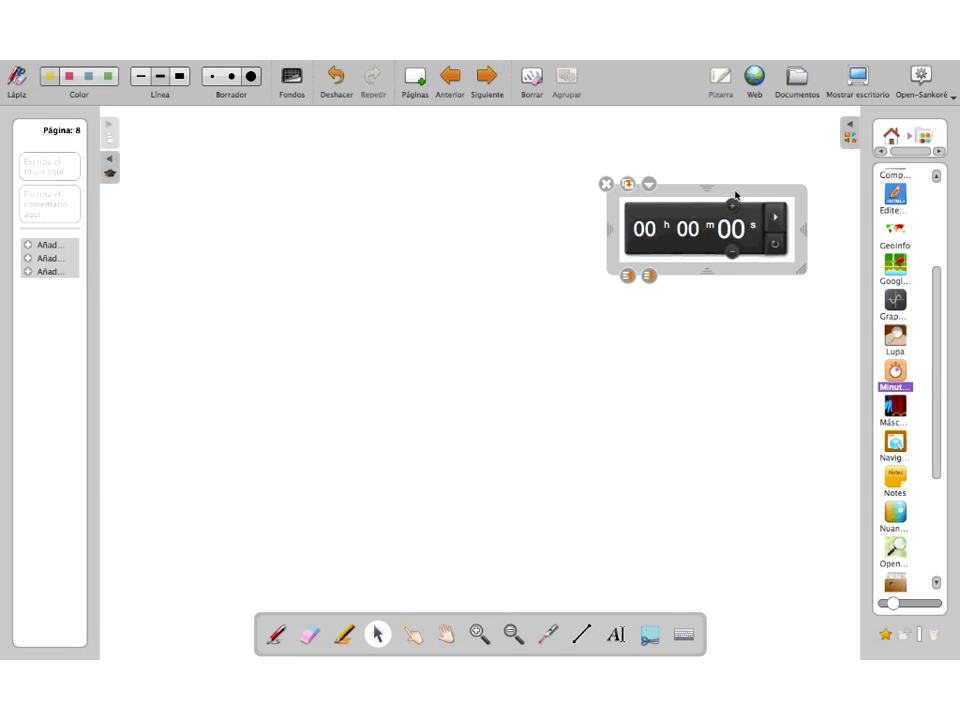
pyautogui.moveTo(735, 195); pyautogui.dragTo(678, 197)
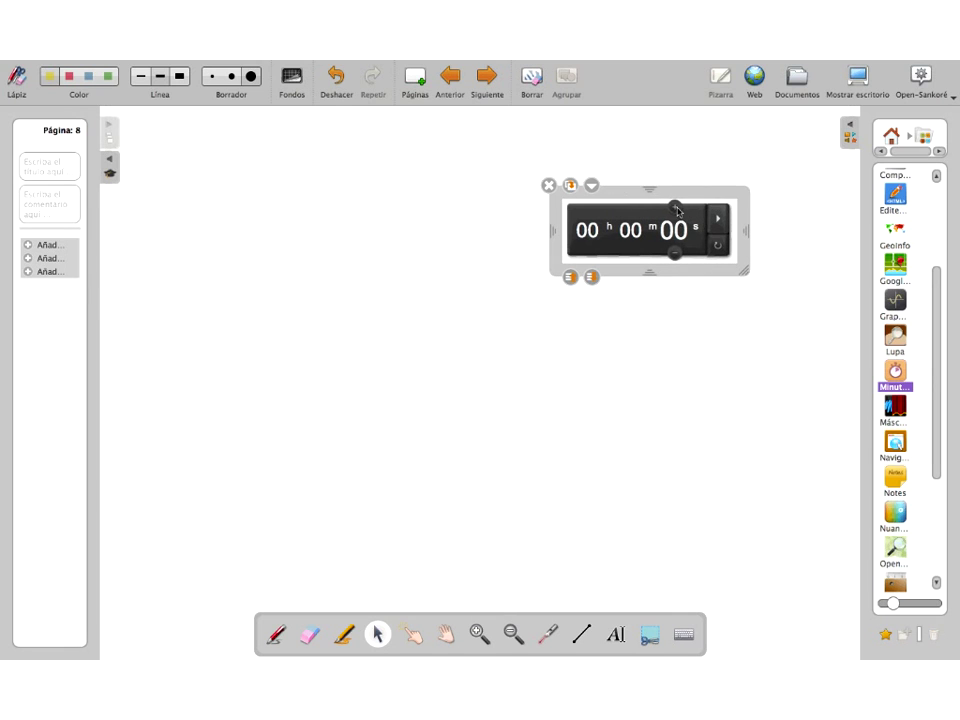
# Step: Set the timer's seconds to 06, and raise its minutes and return them to 00
pyautogui.click(676, 208)
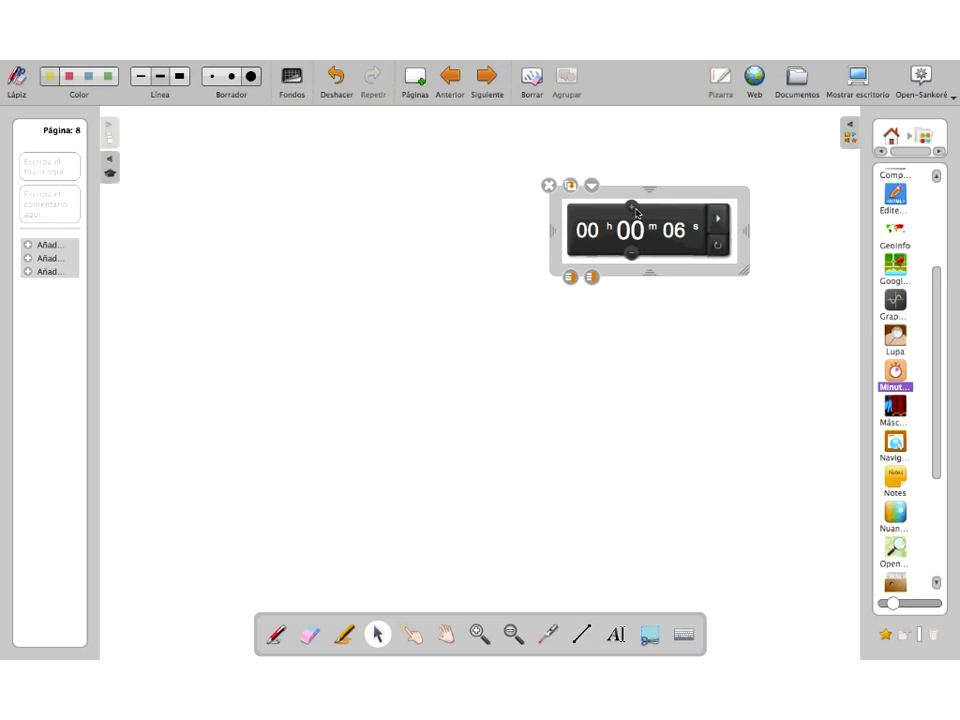
pyautogui.doubleClick(633, 208)
pyautogui.click(633, 208)
pyautogui.click(631, 254)
pyautogui.click(631, 254)
pyautogui.click(631, 254)
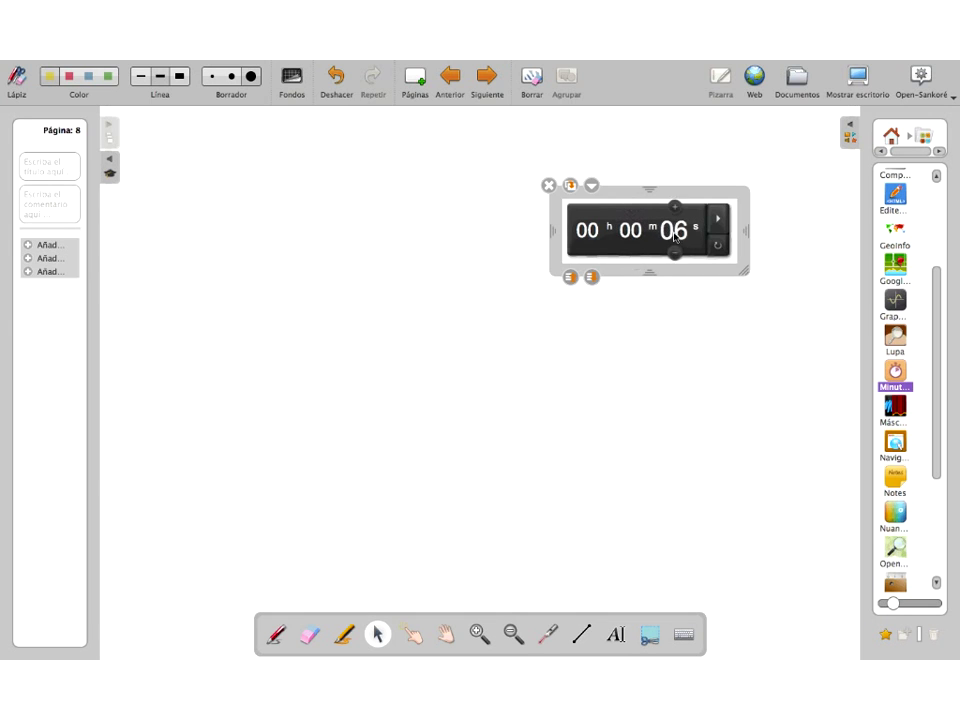
# Step: Lower the timer's seconds and run the countdown, removing the timer from the page when done
pyautogui.click(675, 252)
pyautogui.doubleClick(675, 252)
pyautogui.click(675, 252)
pyautogui.click(714, 222)
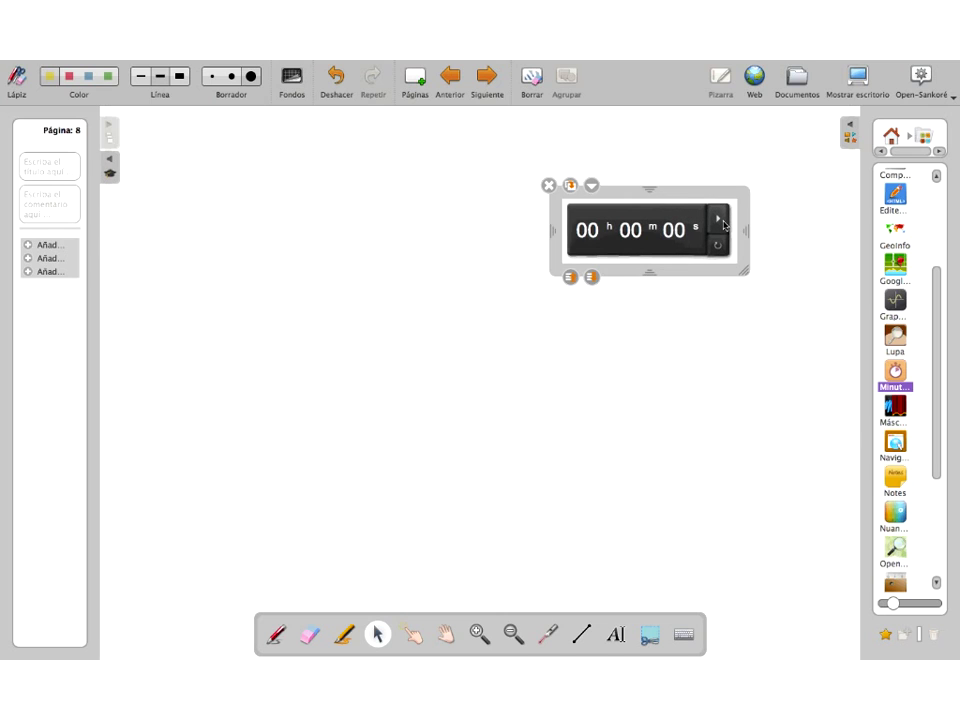
pyautogui.click(549, 185)
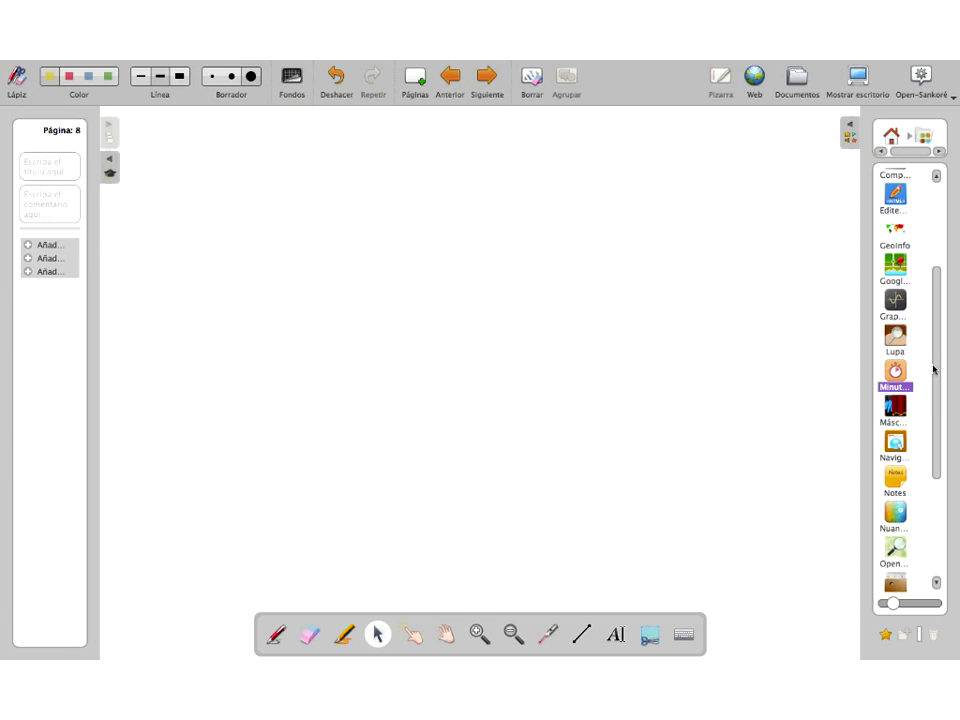
# Step: Place the mask app on page 8 to cover part of the page
pyautogui.scroll(-2, 938, 349)
pyautogui.moveTo(895, 327); pyautogui.dragTo(669, 326)
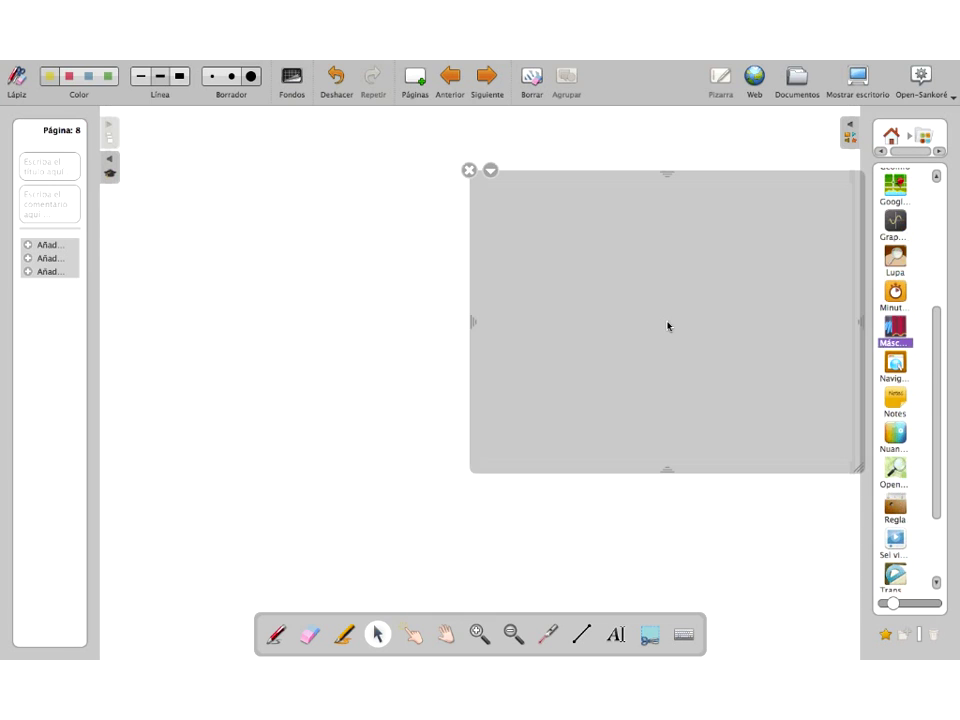
# Step: Move the mask to the middle of page 8, shift its upper edge downward, and remove it from the page
pyautogui.moveTo(700, 182); pyautogui.dragTo(521, 194)
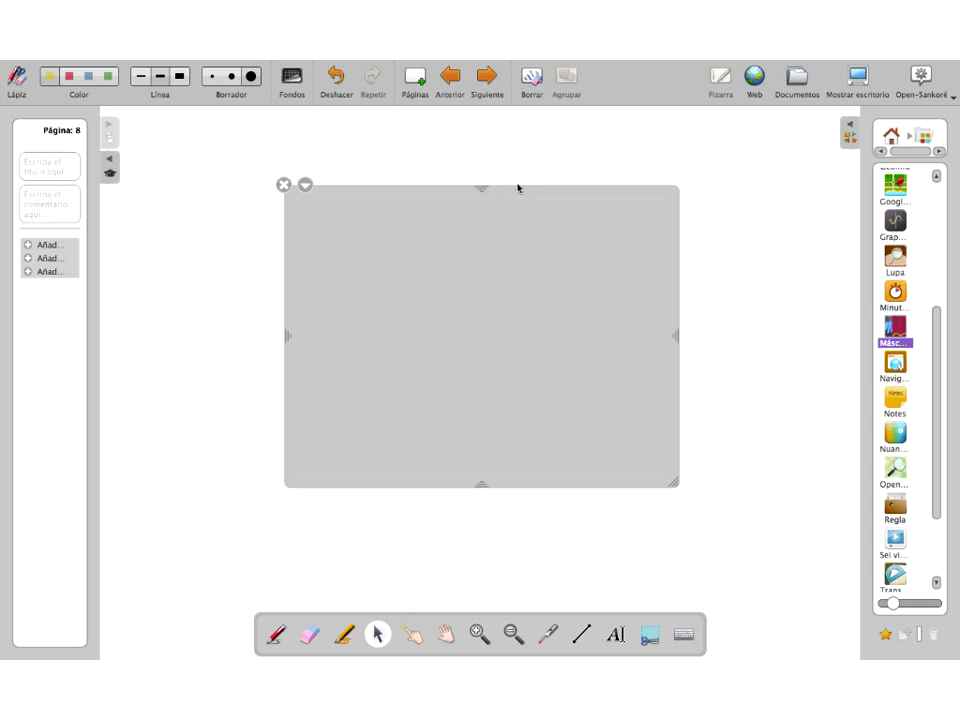
pyautogui.moveTo(482, 190); pyautogui.dragTo(394, 416)
pyautogui.click(493, 320)
pyautogui.click(283, 433)
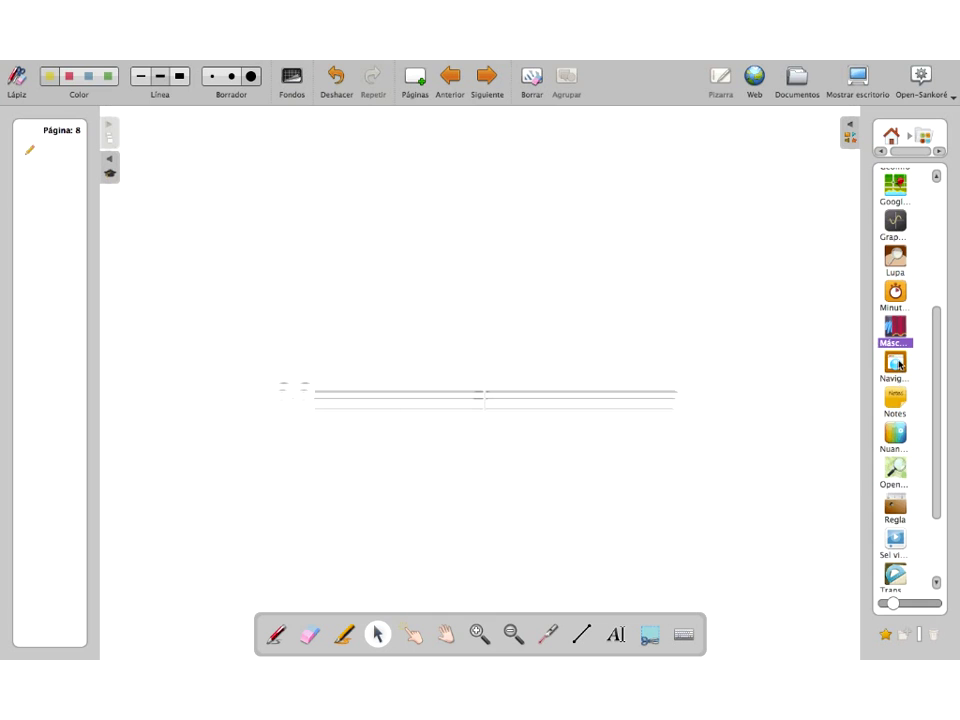
# Step: Place the web browser app from the library in the lower middle of page 8
pyautogui.moveTo(899, 365); pyautogui.dragTo(598, 246)
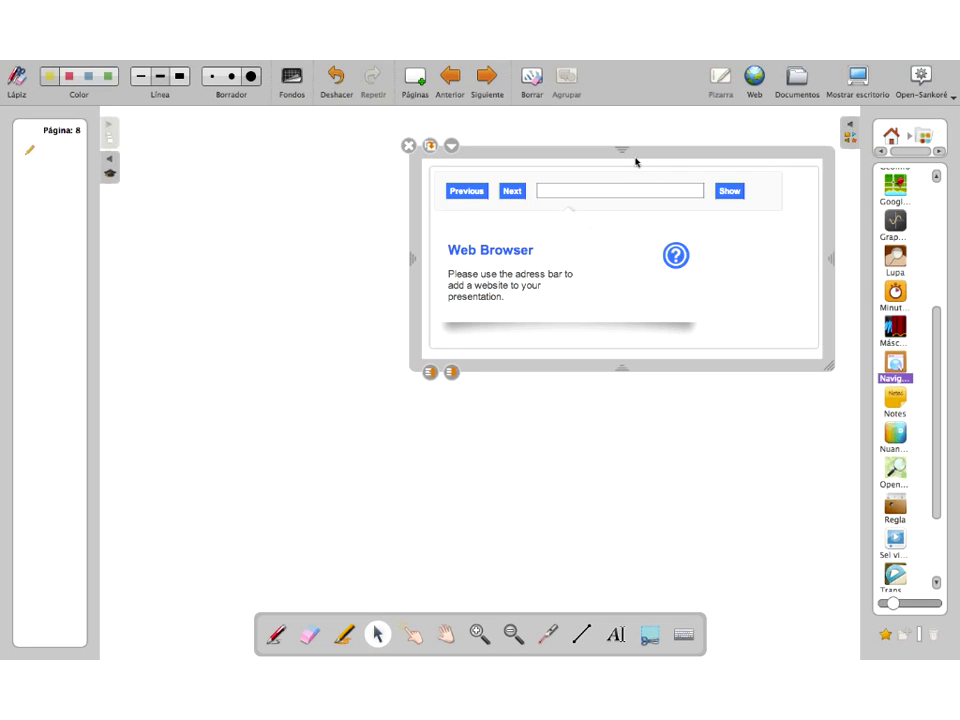
pyautogui.moveTo(635, 162); pyautogui.dragTo(524, 358)
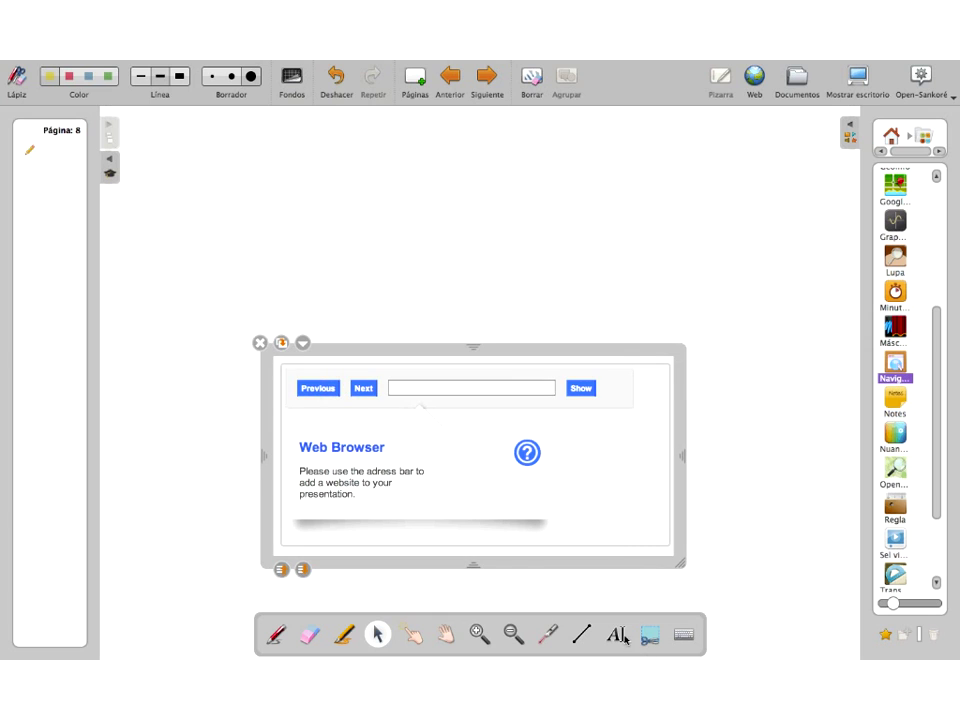
pyautogui.hotkey('ctrl', 't')
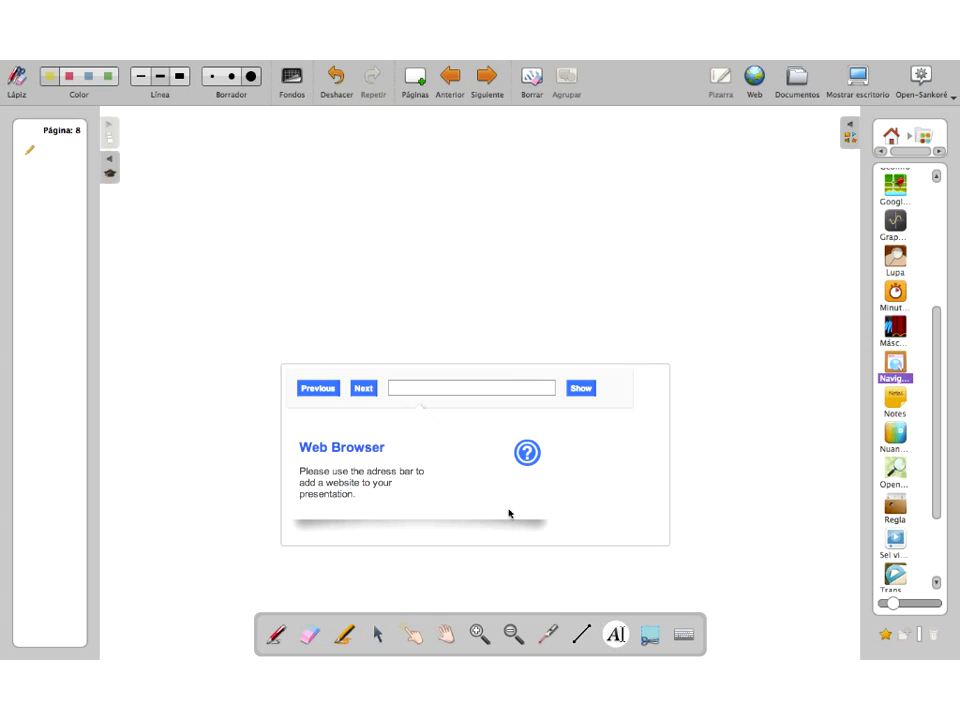
pyautogui.click(311, 220)
pyautogui.write('www.op')
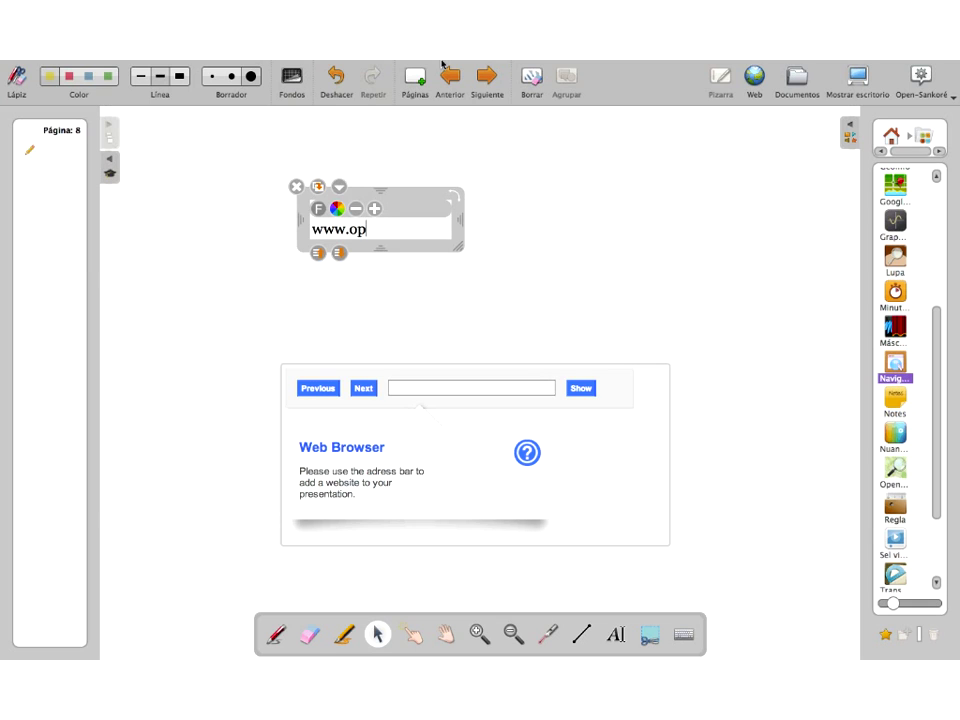
pyautogui.write('en-sankore.org')
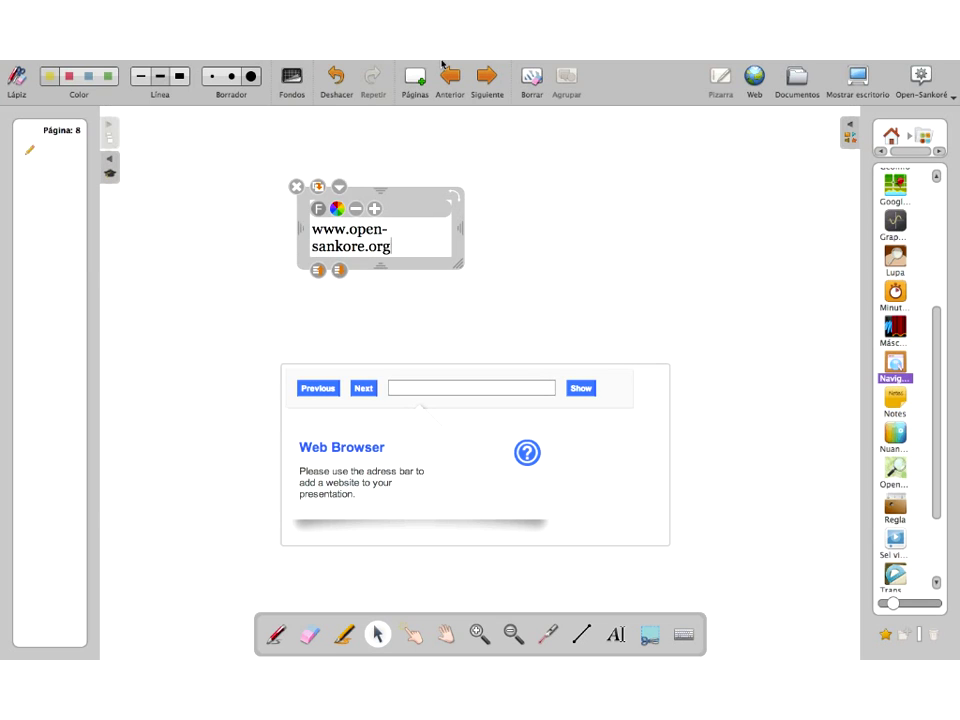
pyautogui.moveTo(457, 264); pyautogui.dragTo(520, 255)
pyautogui.click(653, 257)
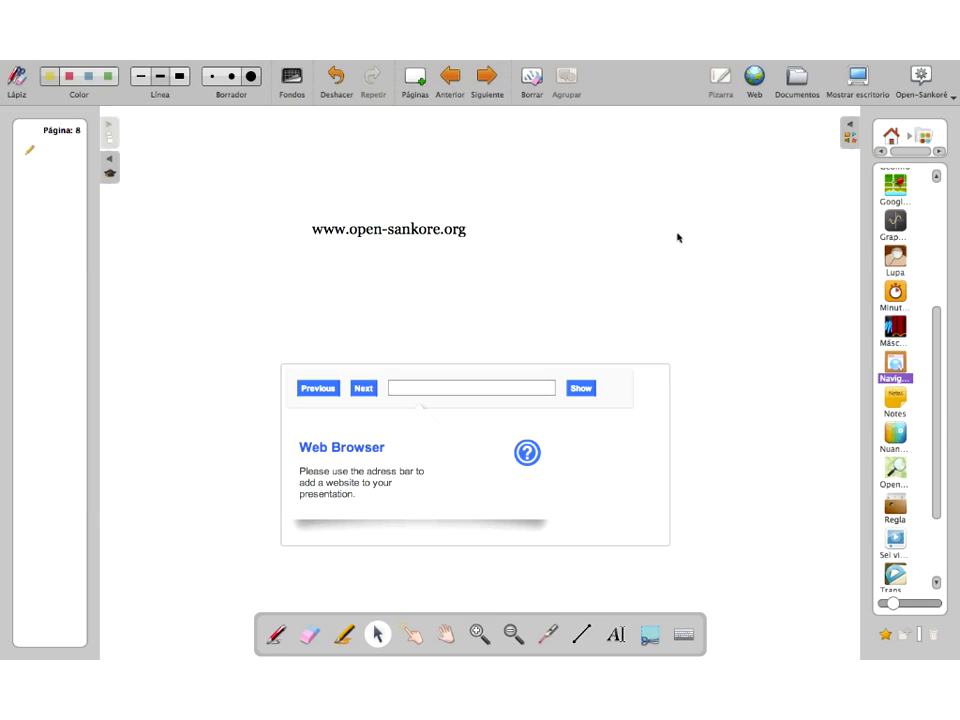
pyautogui.doubleClick(468, 229)
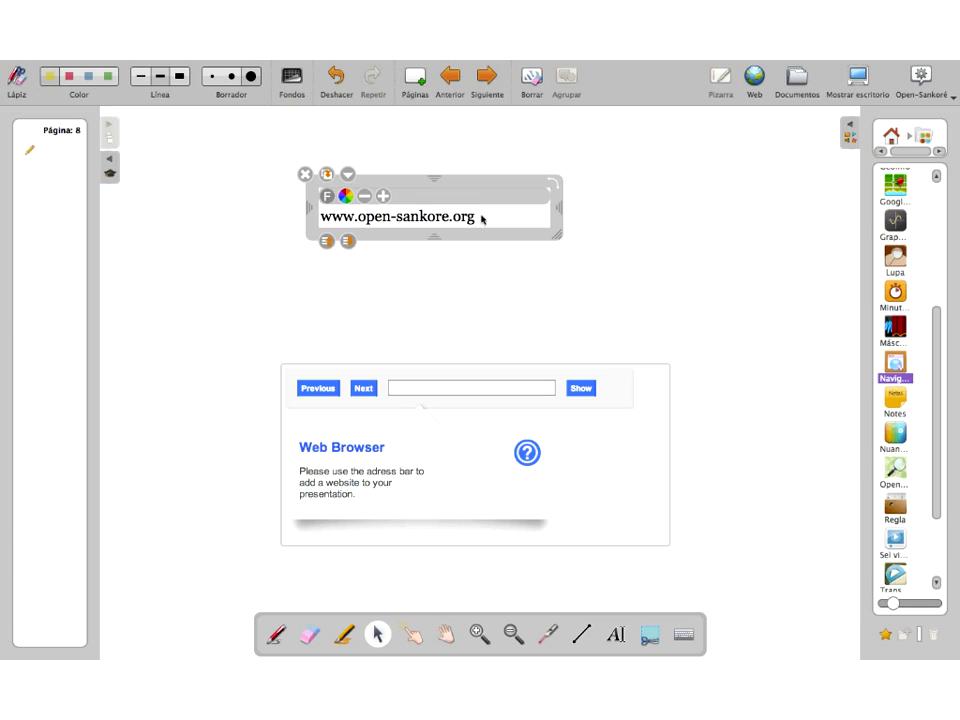
pyautogui.moveTo(482, 219); pyautogui.dragTo(320, 227)
pyautogui.rightClick(321, 214)
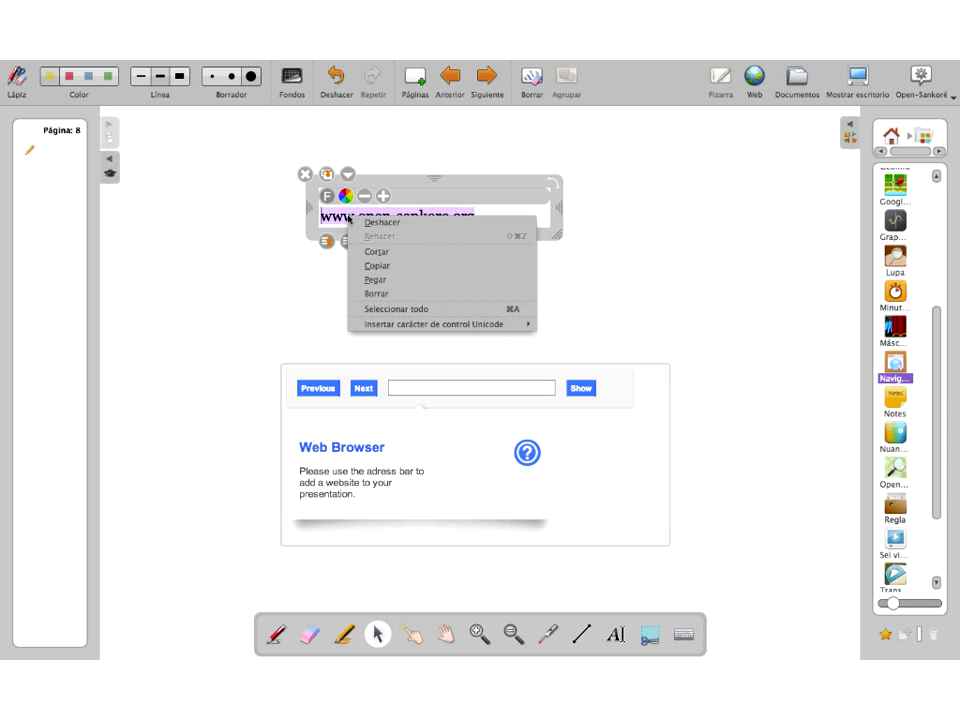
pyautogui.click(342, 266)
pyautogui.rightClick(409, 391)
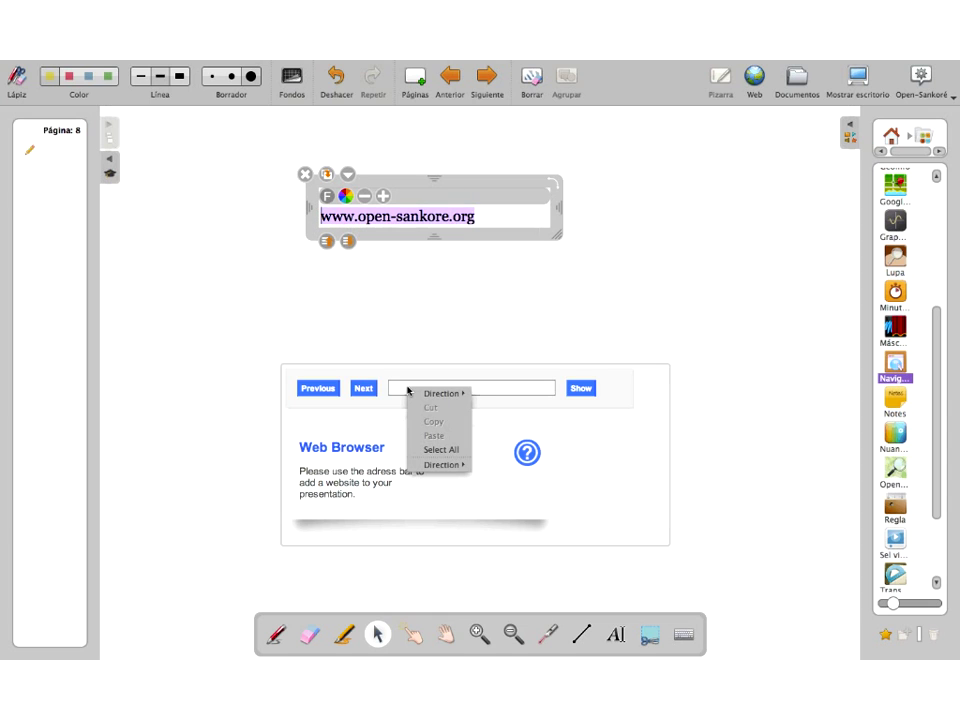
pyautogui.click(401, 390)
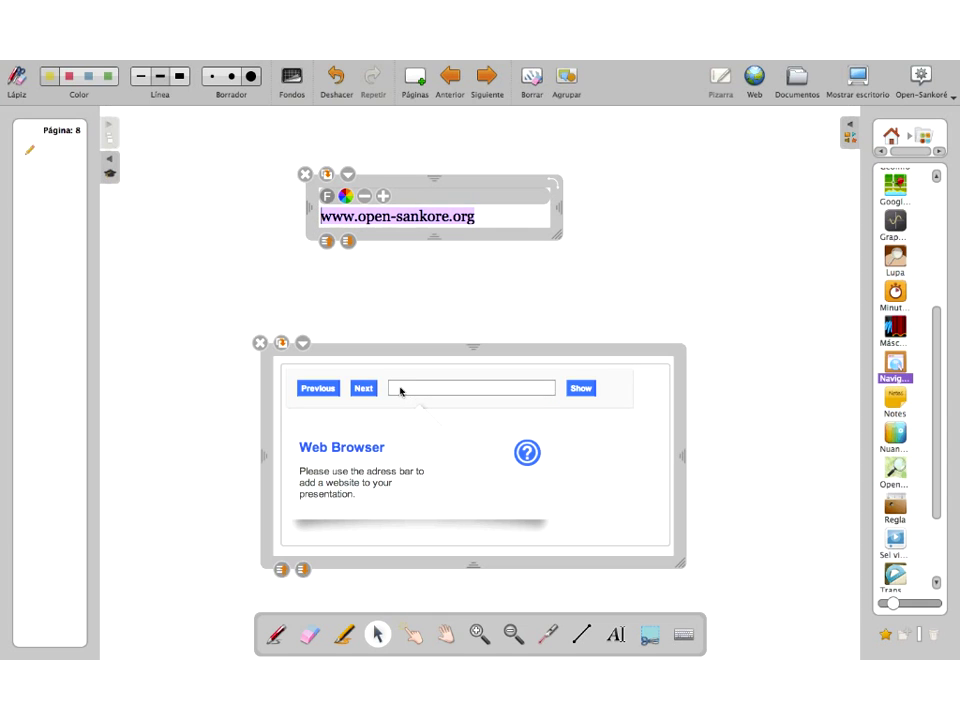
pyautogui.hotkey('ctrl', 'v')
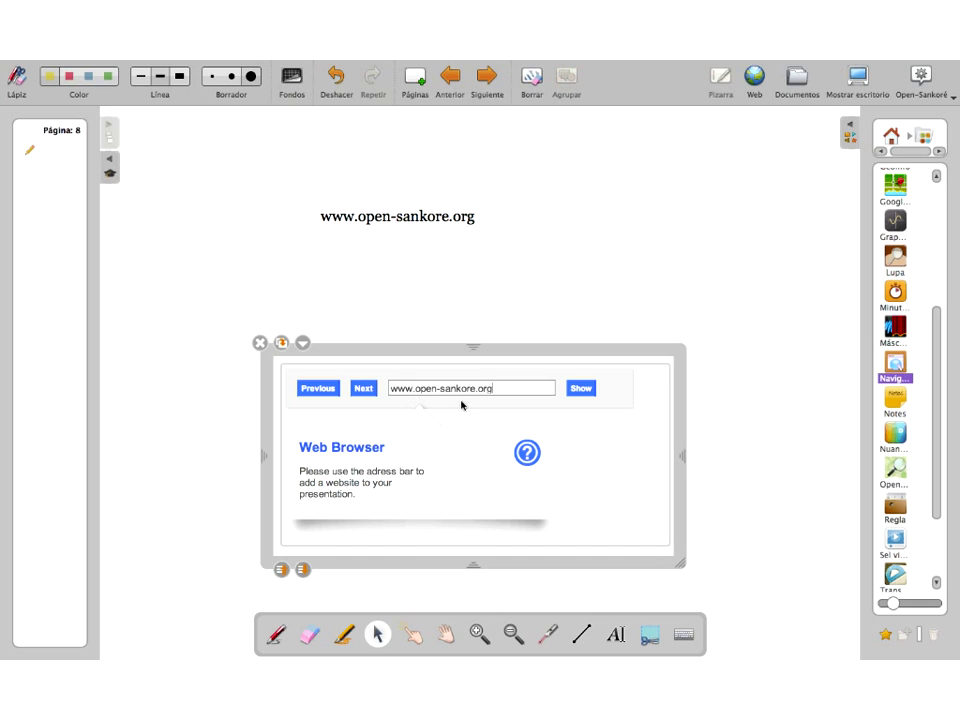
# Step: Load the entered site in the browser app, moving the app to the upper part of the page and enlarging it
pyautogui.click(577, 396)
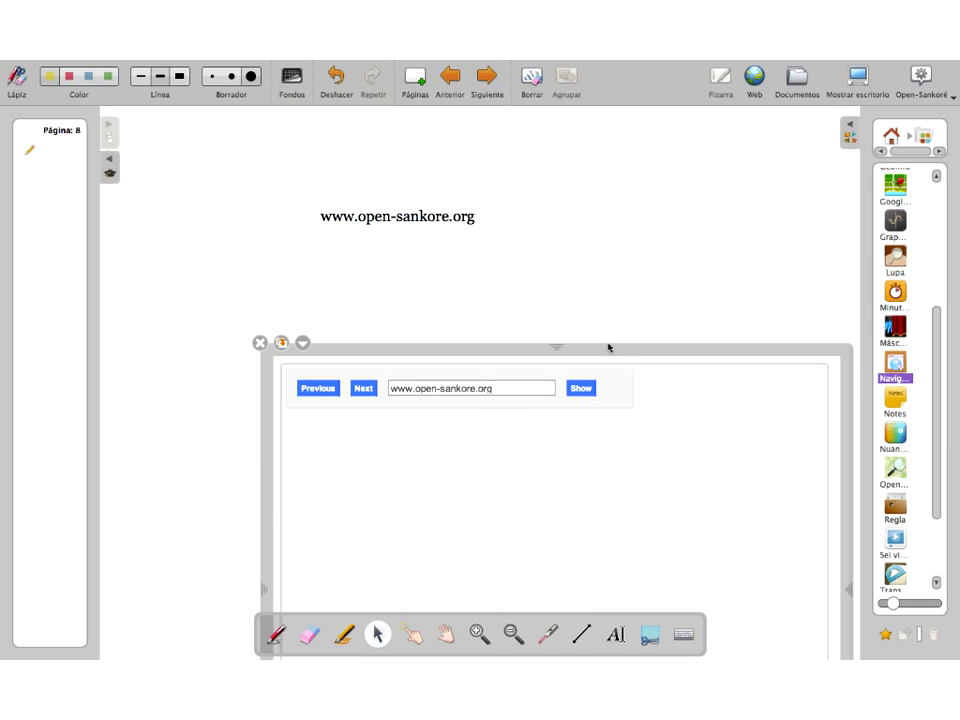
pyautogui.moveTo(608, 347); pyautogui.dragTo(520, 137)
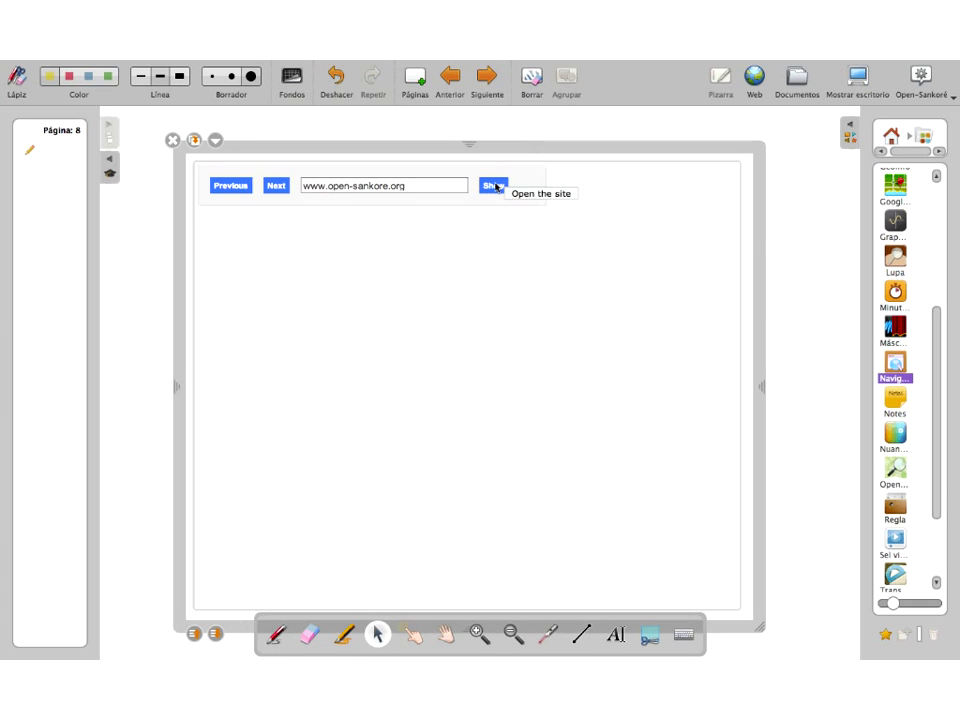
pyautogui.click(493, 187)
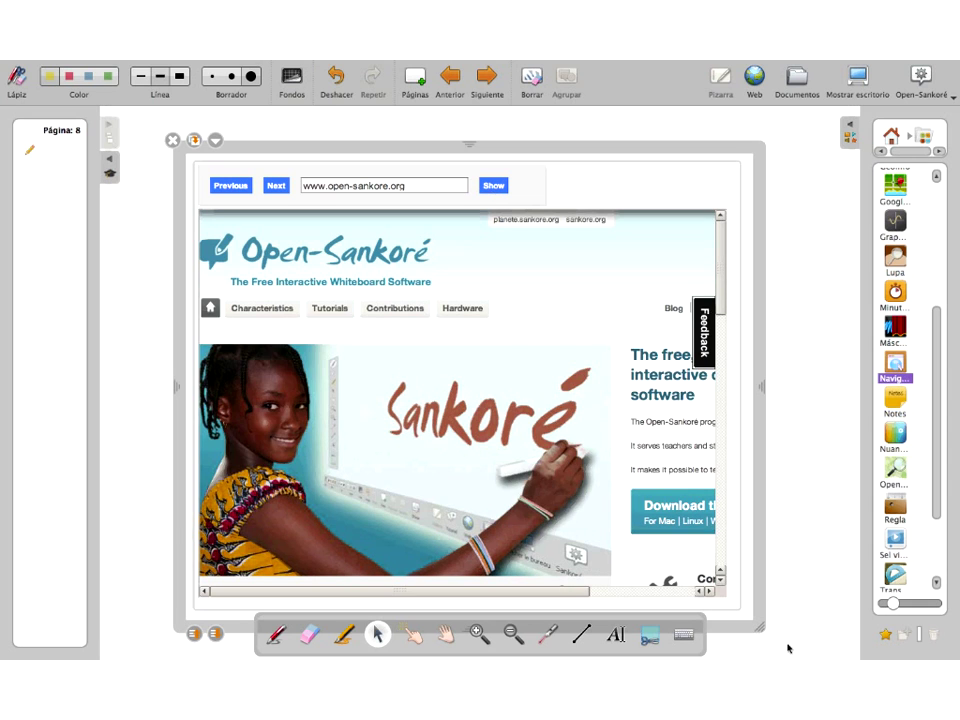
pyautogui.moveTo(760, 627); pyautogui.dragTo(818, 657)
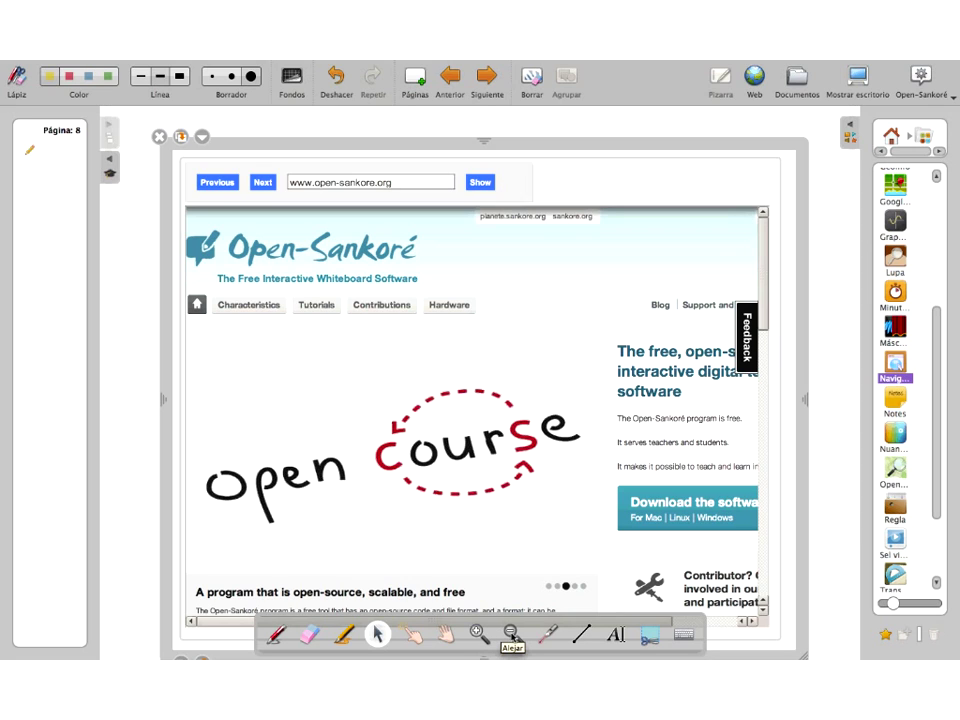
# Step: Place the Notes app on the page, above the right part of the browser app
pyautogui.click(511, 631)
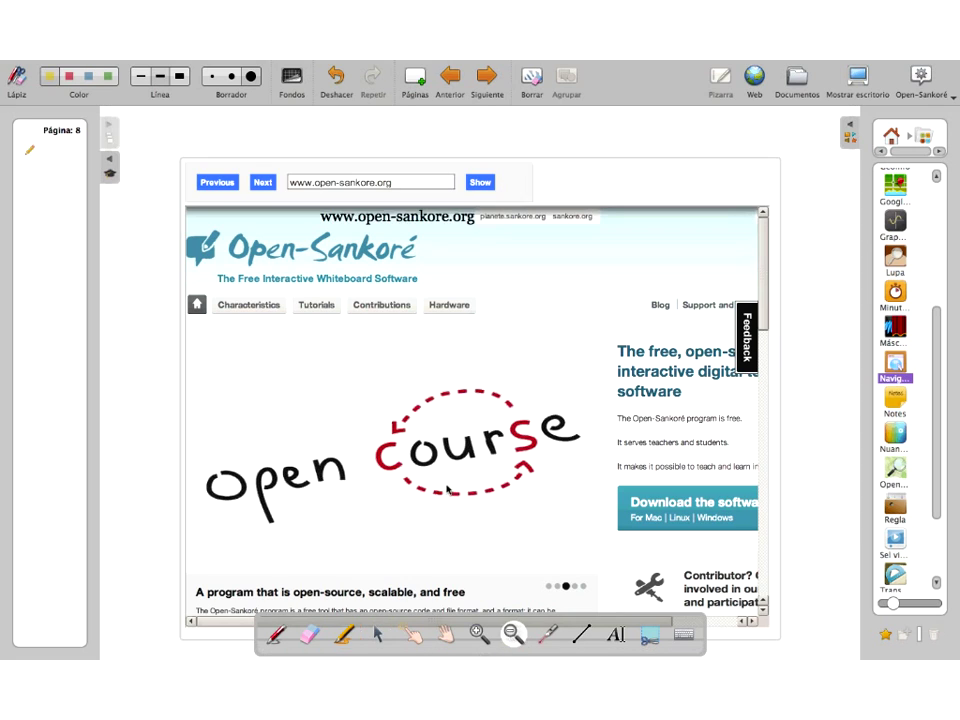
pyautogui.click(447, 489)
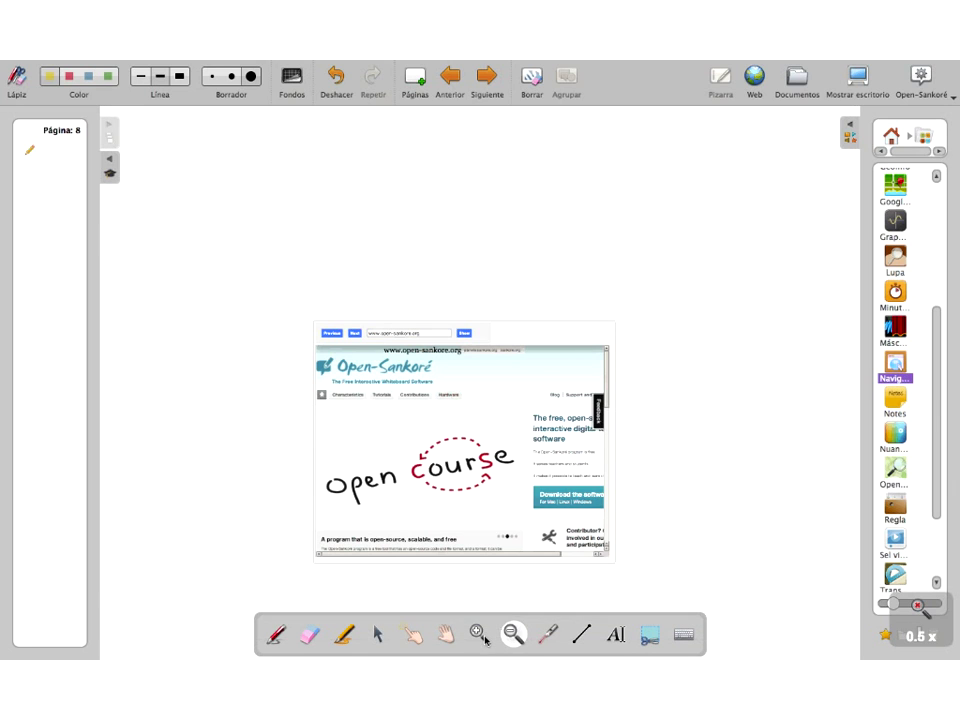
pyautogui.click(480, 631)
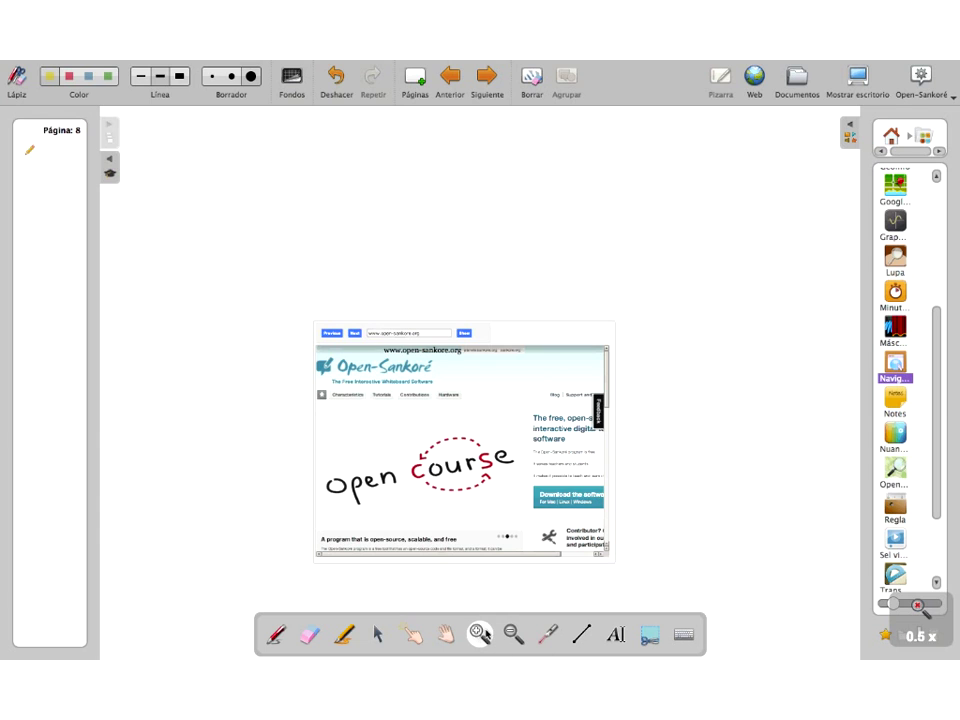
pyautogui.click(479, 479)
pyautogui.scroll(2, 479, 479)
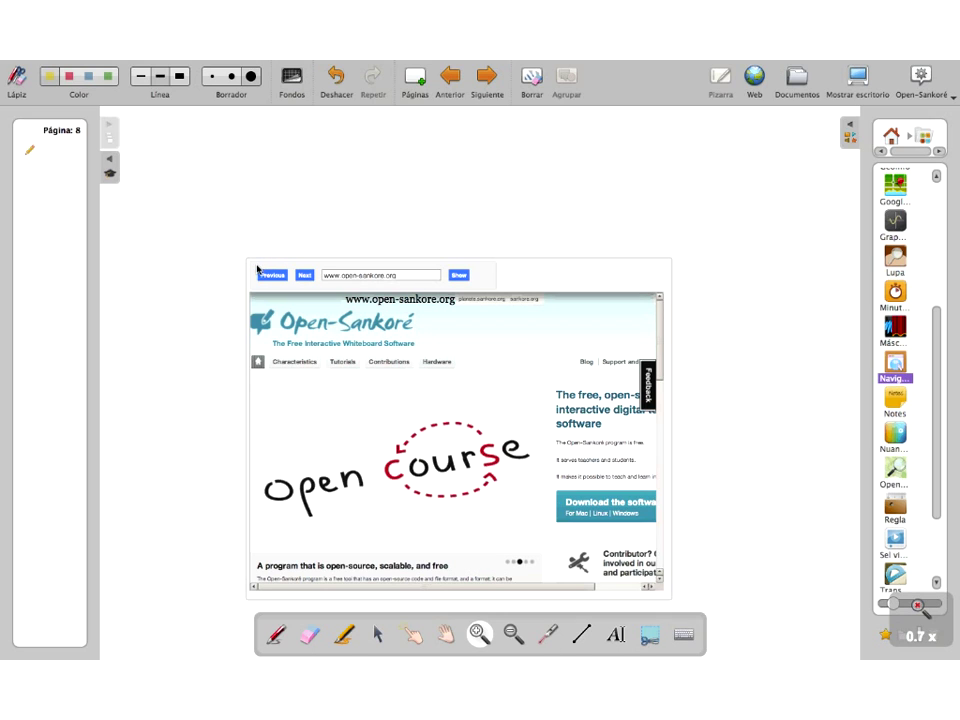
pyautogui.moveTo(898, 400); pyautogui.dragTo(812, 240)
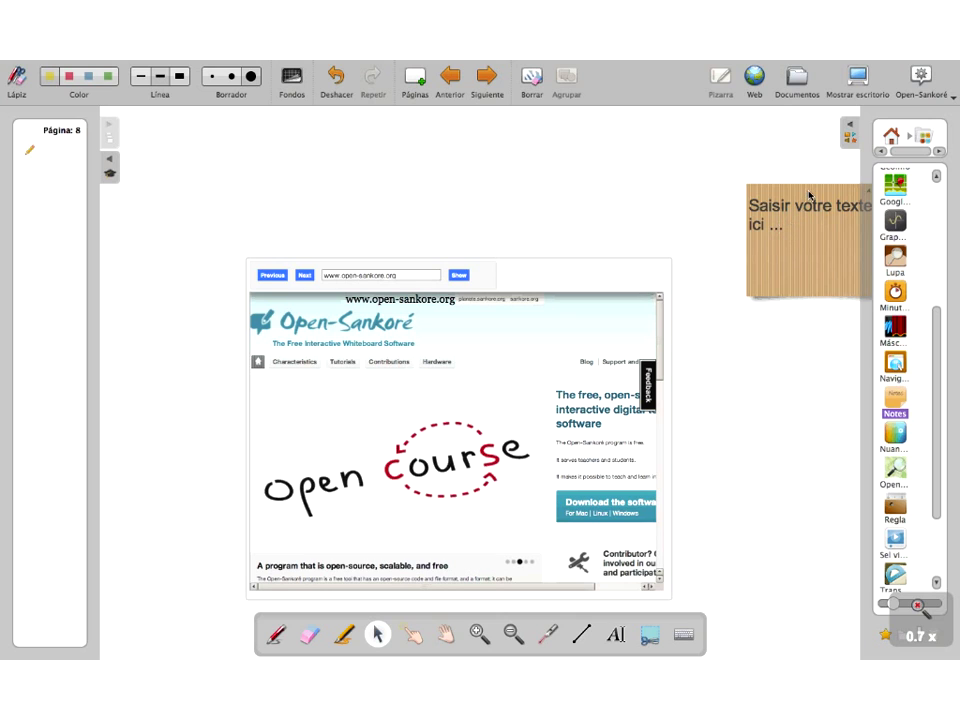
pyautogui.moveTo(810, 195); pyautogui.dragTo(619, 186)
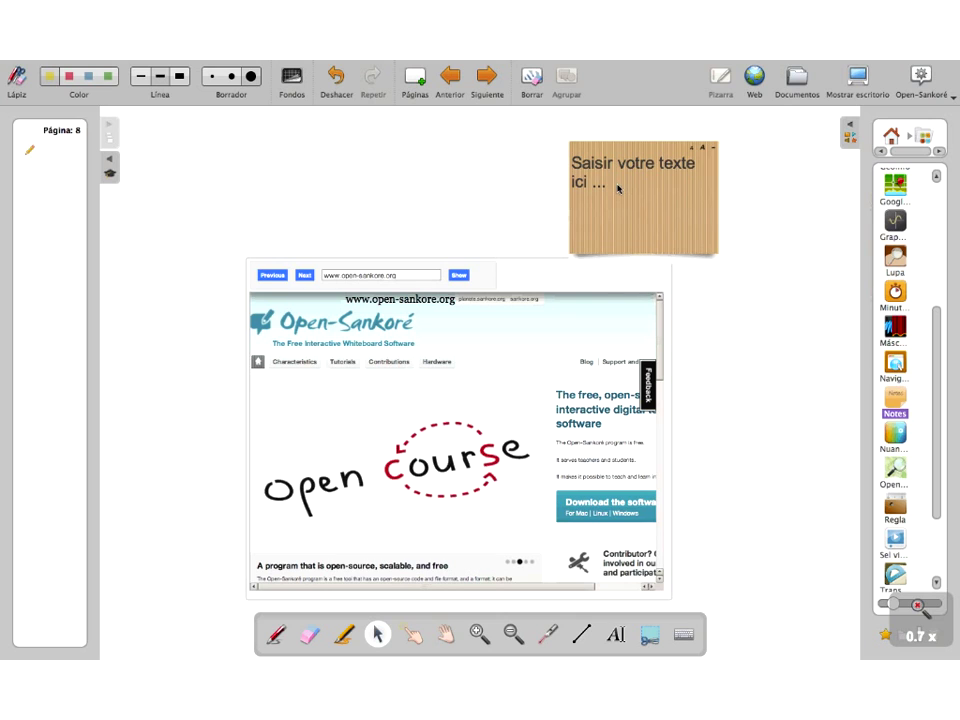
pyautogui.click(571, 163)
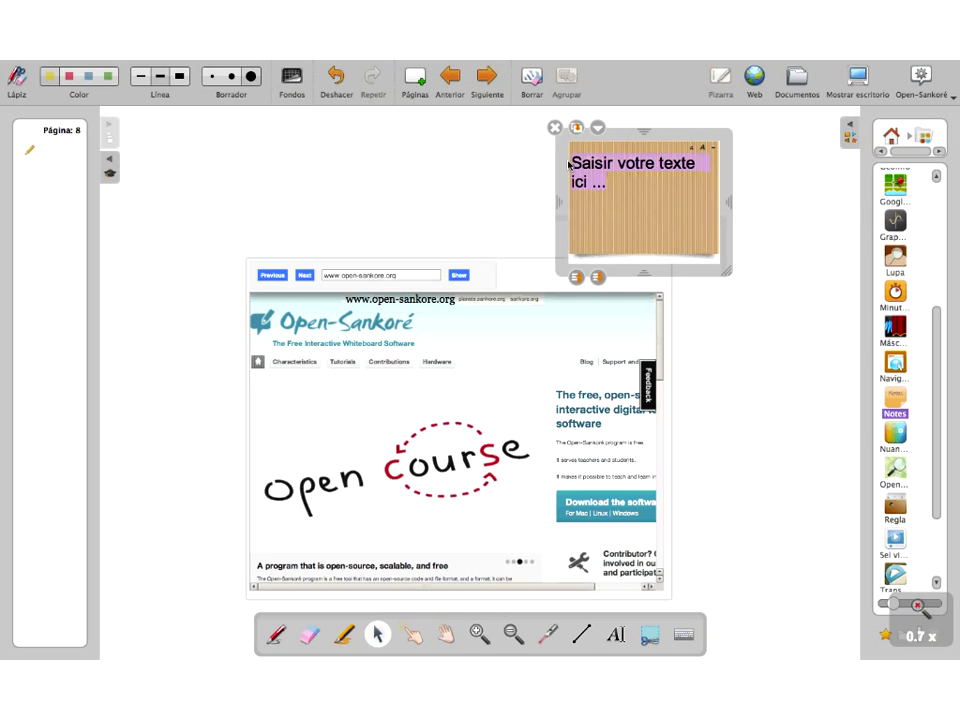
pyautogui.write('www.')
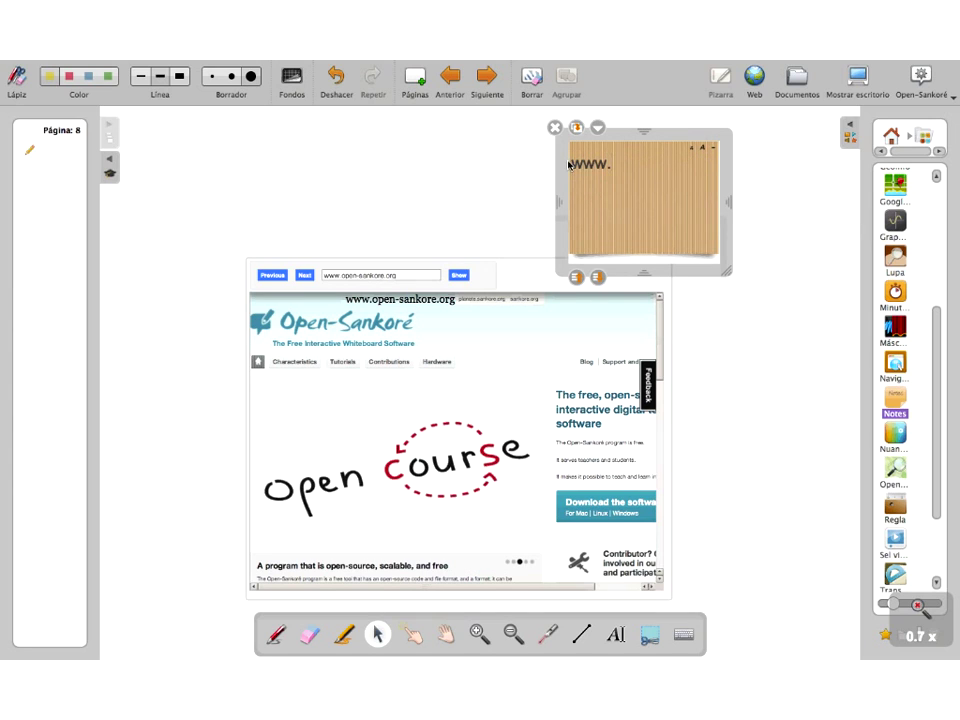
pyautogui.write('google.es')
pyautogui.click(767, 206)
pyautogui.click(641, 203)
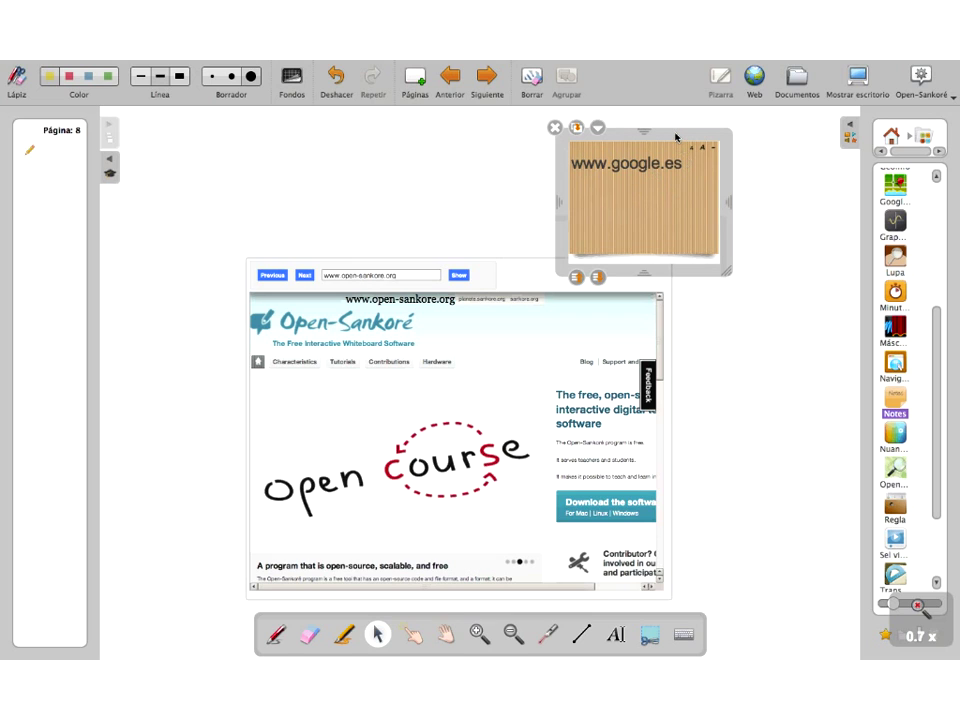
pyautogui.moveTo(676, 137); pyautogui.dragTo(632, 160)
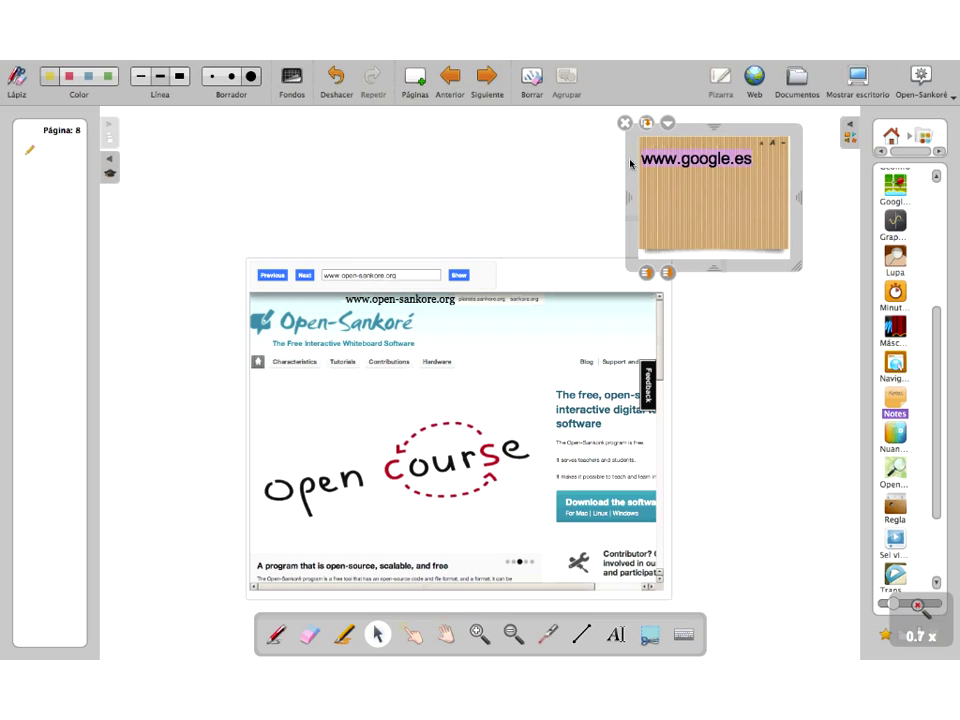
pyautogui.rightClick(669, 164)
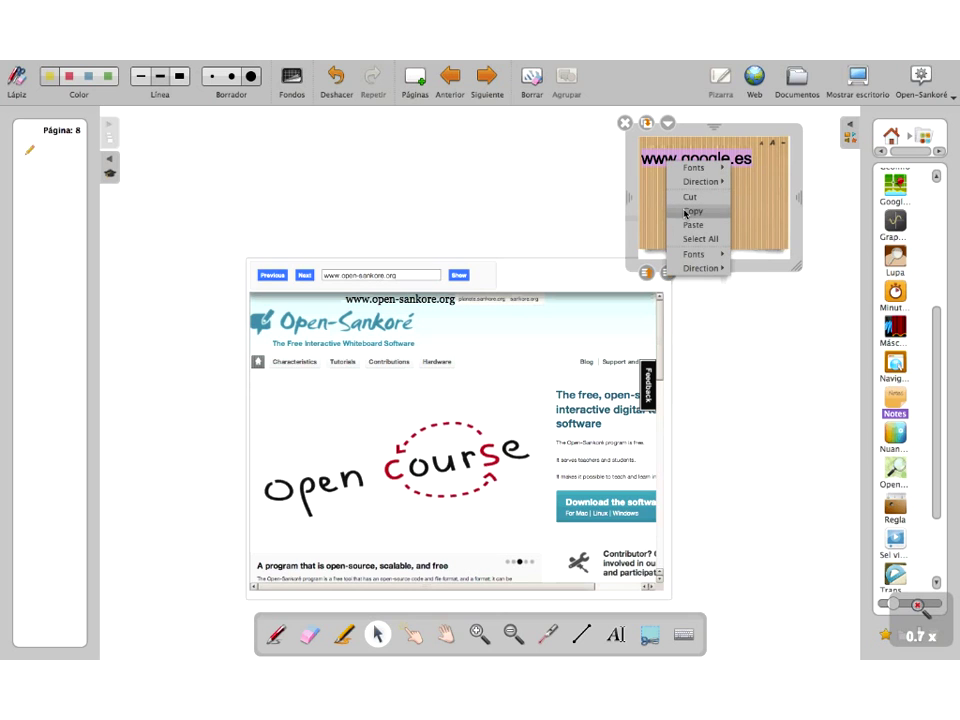
pyautogui.click(686, 213)
pyautogui.click(435, 263)
pyautogui.press('BackSpace')
pyautogui.press('BackSpace')
pyautogui.press('BackSpace')
pyautogui.press('BackSpace')
pyautogui.press('BackSpace')
pyautogui.press('BackSpace')
pyautogui.press('BackSpace')
pyautogui.press('BackSpace')
pyautogui.hotkey('ctrl', 'v')
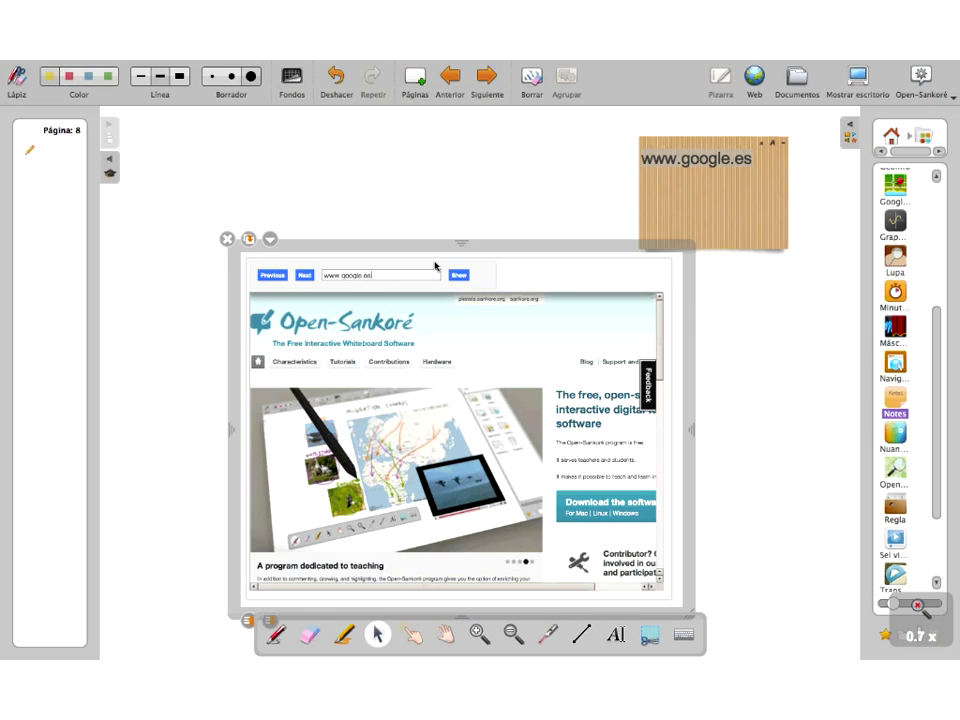
# Step: Load the pasted address in the browser app and try its next-page and previous-page navigation
pyautogui.click(455, 277)
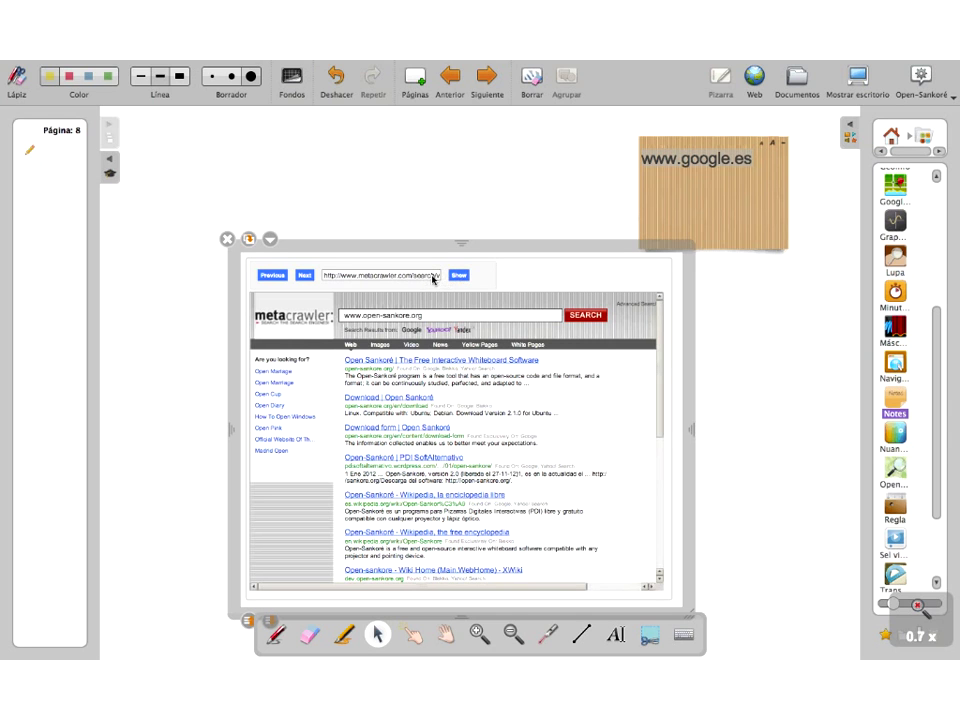
pyautogui.click(305, 276)
pyautogui.click(281, 278)
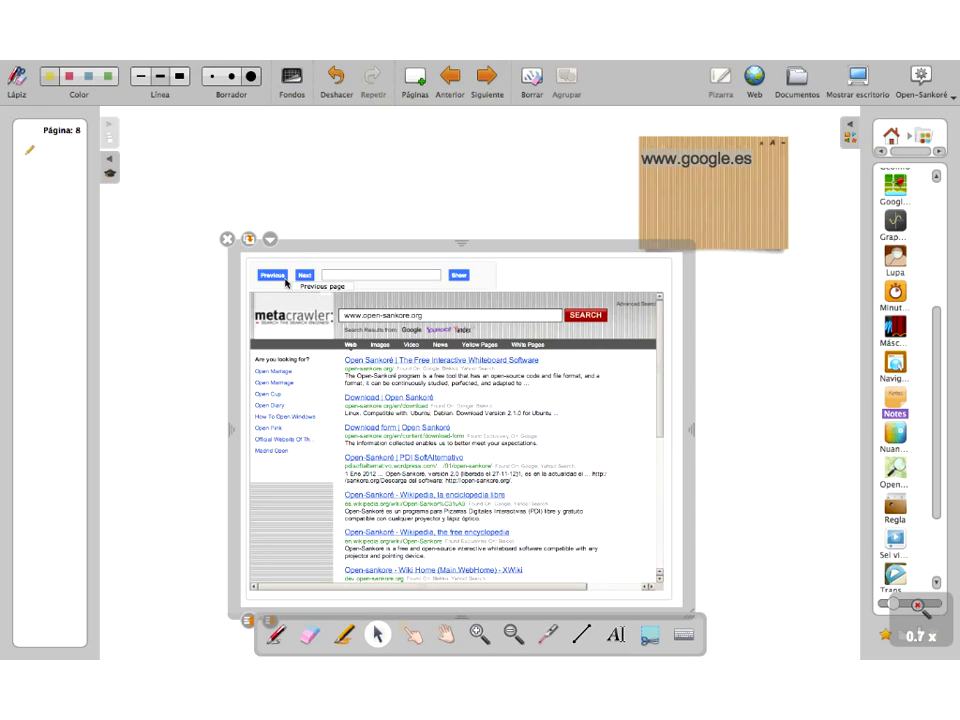
pyautogui.moveTo(717, 159); pyautogui.dragTo(688, 162)
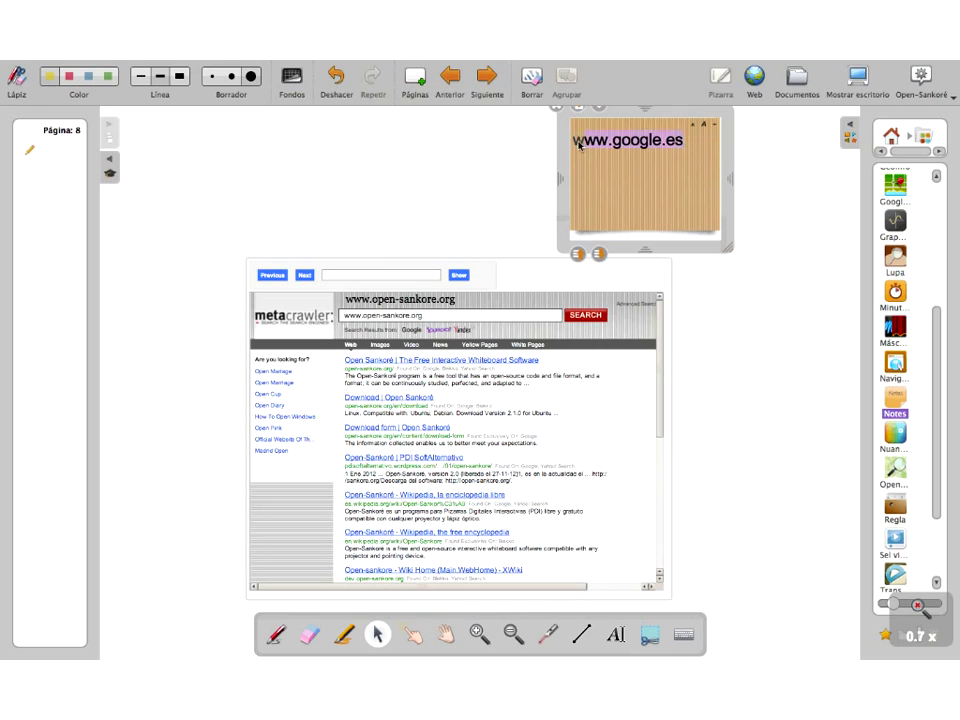
pyautogui.rightClick(596, 144)
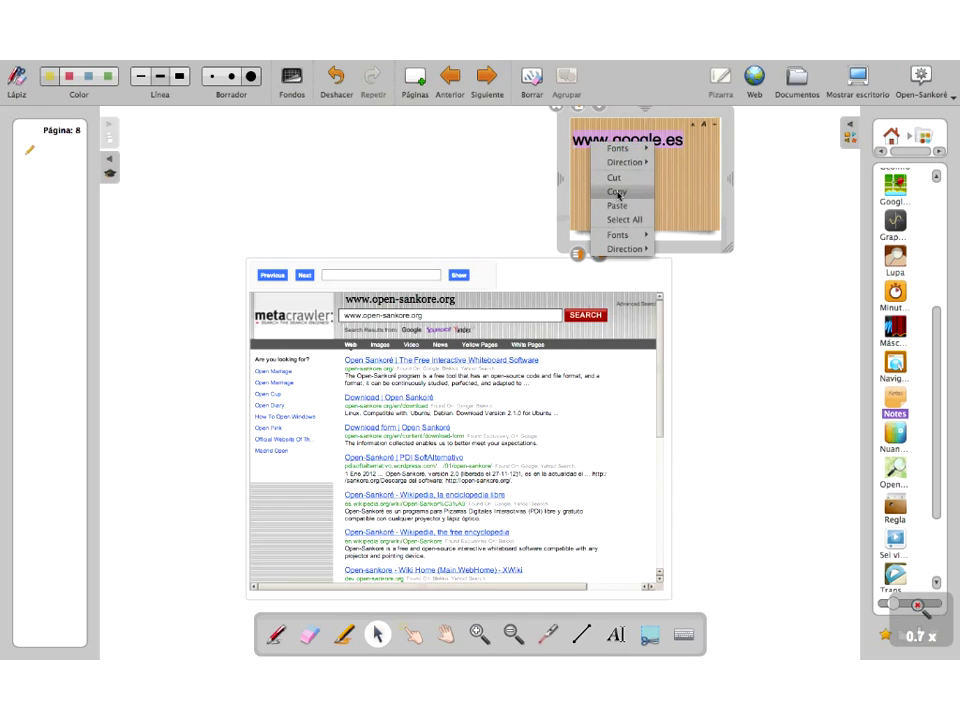
pyautogui.click(618, 193)
pyautogui.click(402, 276)
pyautogui.hotkey('ctrl', 'v')
pyautogui.click(459, 276)
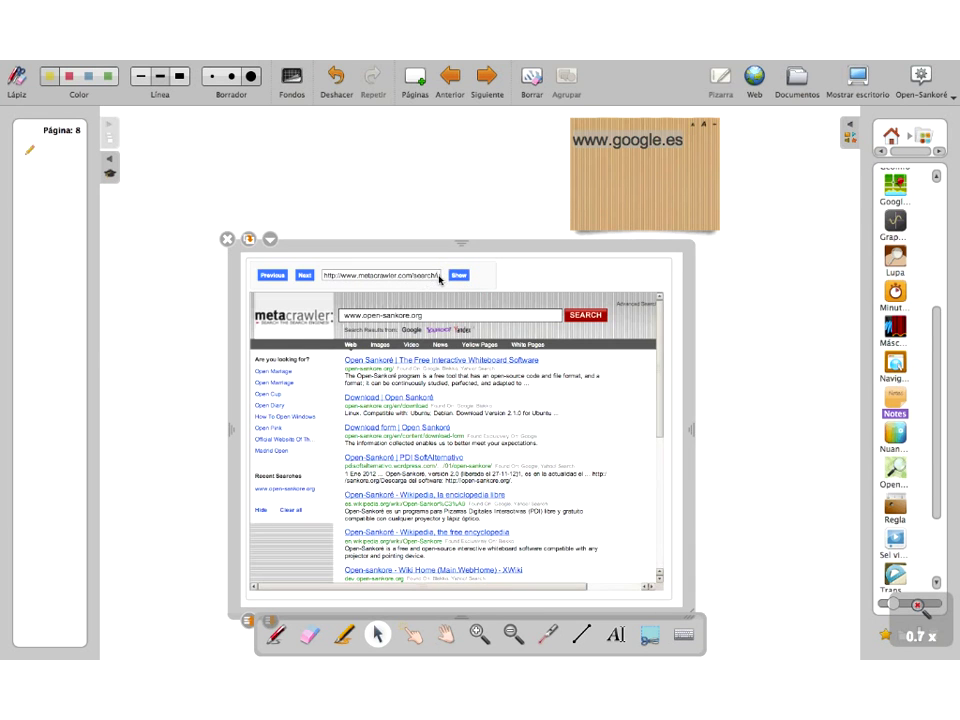
# Step: Clear the metacrawler address from the browser app's address field
pyautogui.moveTo(439, 278); pyautogui.dragTo(324, 276)
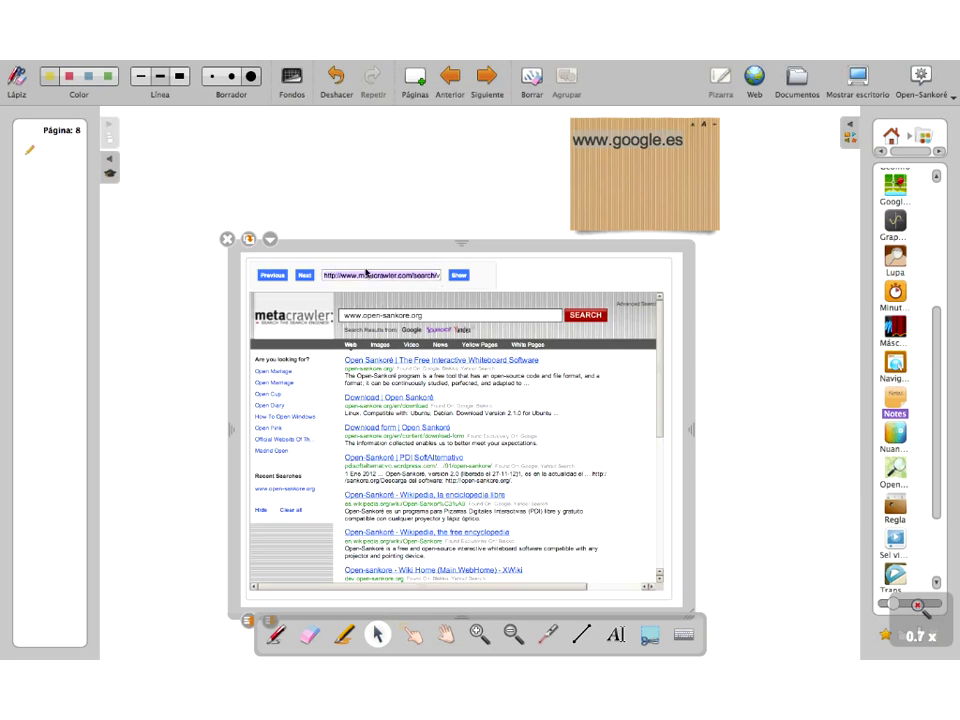
pyautogui.click(315, 259)
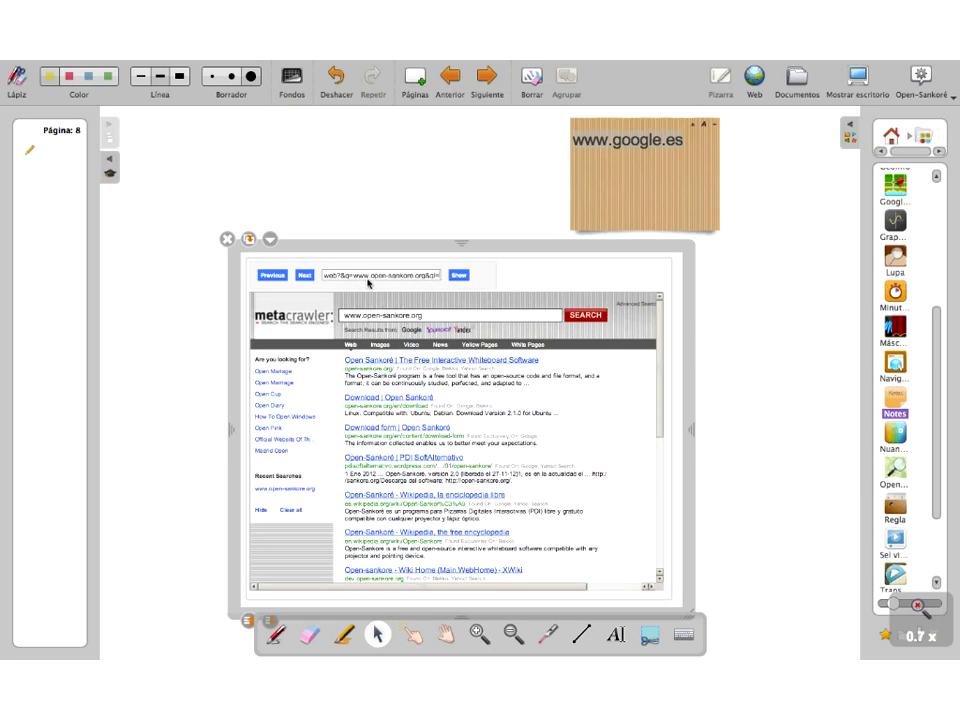
pyautogui.moveTo(331, 279); pyautogui.dragTo(304, 282)
pyautogui.press('BackSpace')
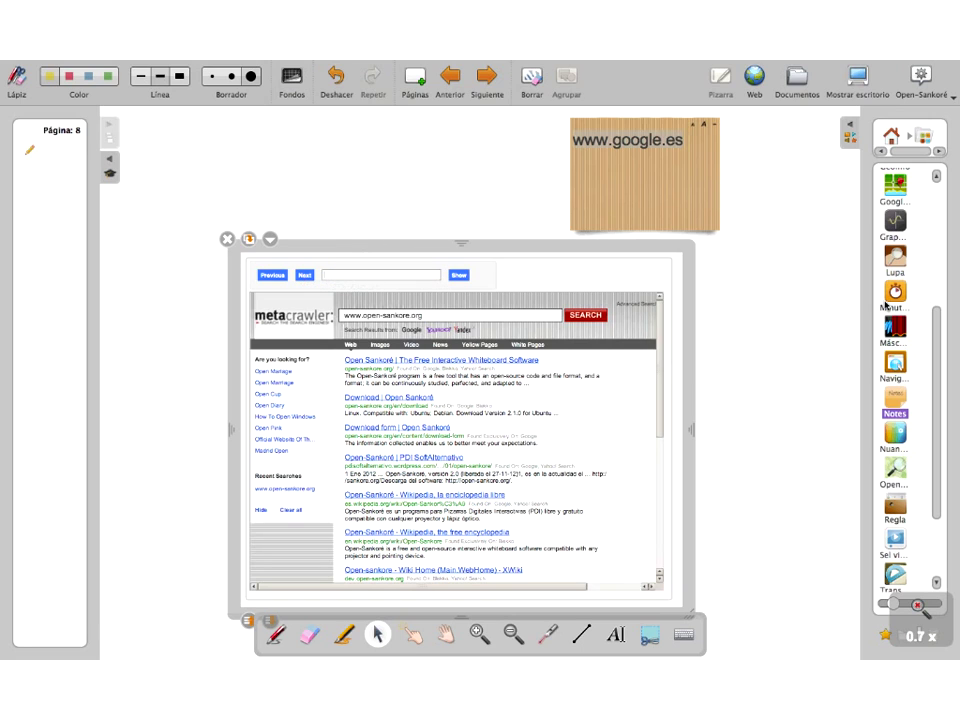
pyautogui.click(843, 318)
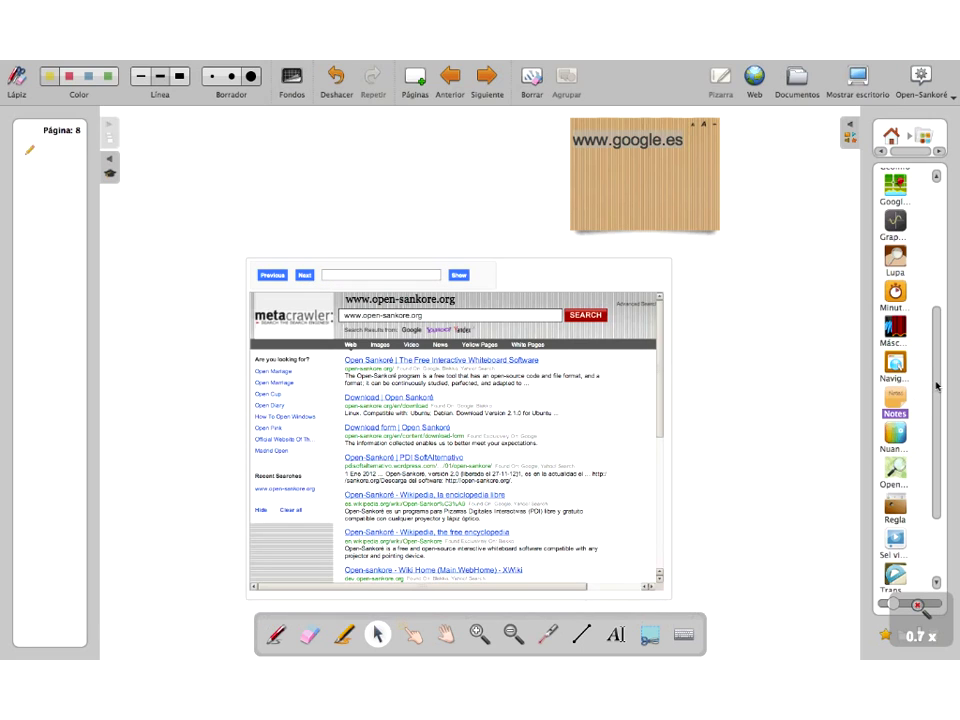
pyautogui.scroll(-3, 936, 386)
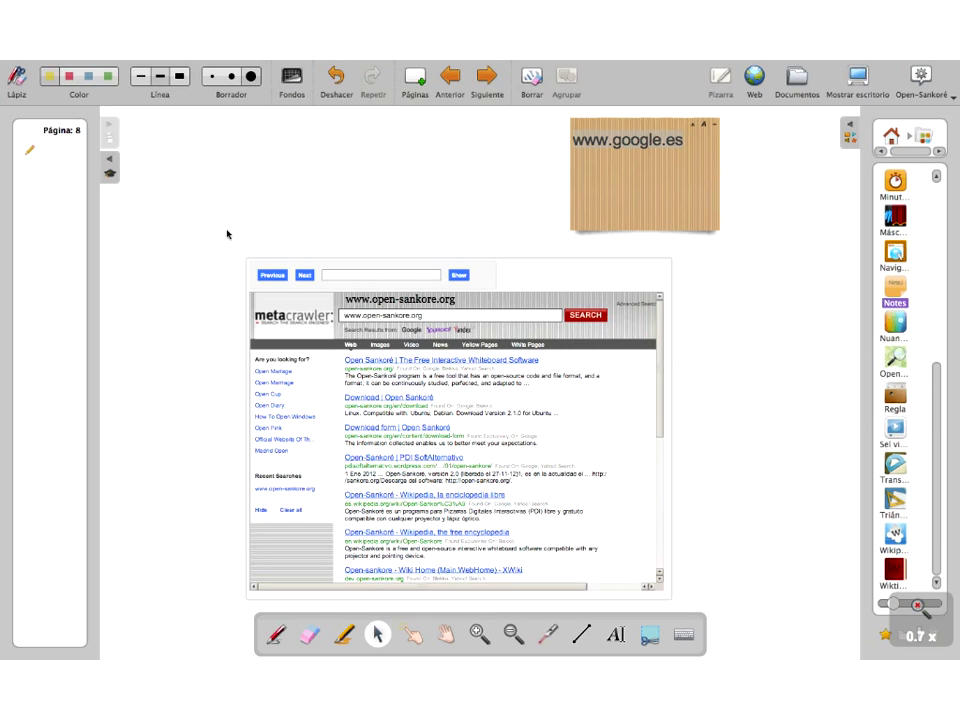
pyautogui.click(285, 287)
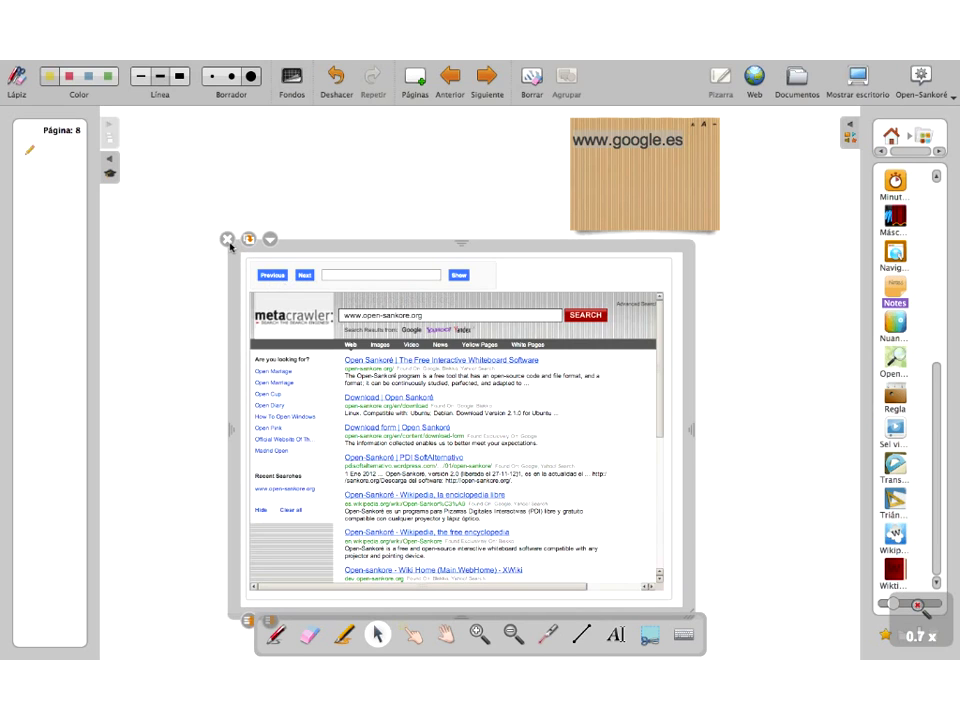
pyautogui.click(228, 241)
pyautogui.click(407, 302)
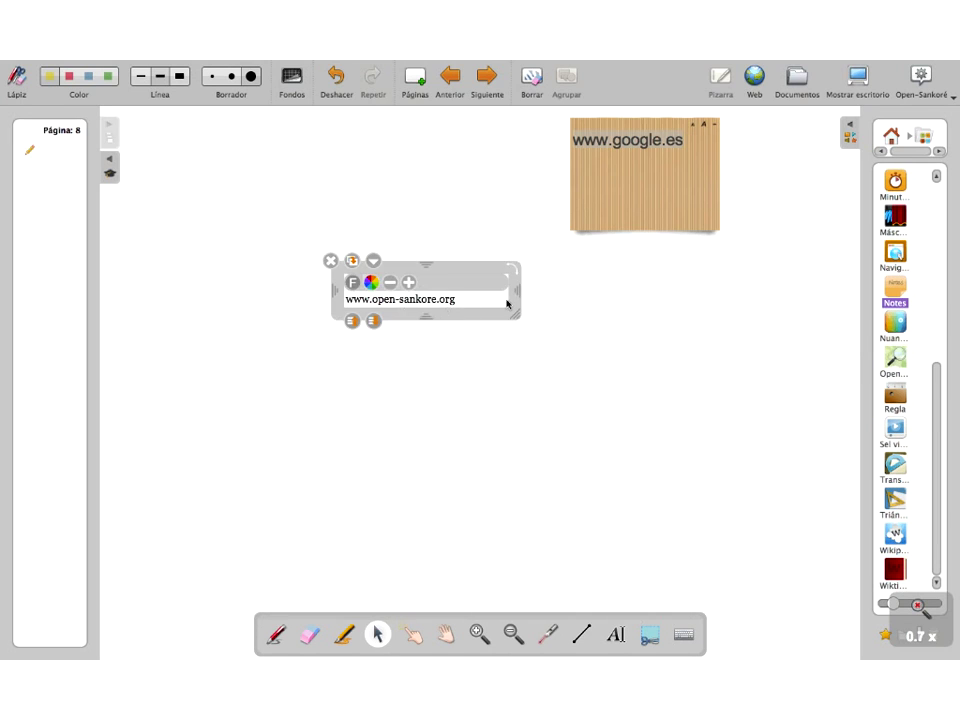
pyautogui.click(330, 260)
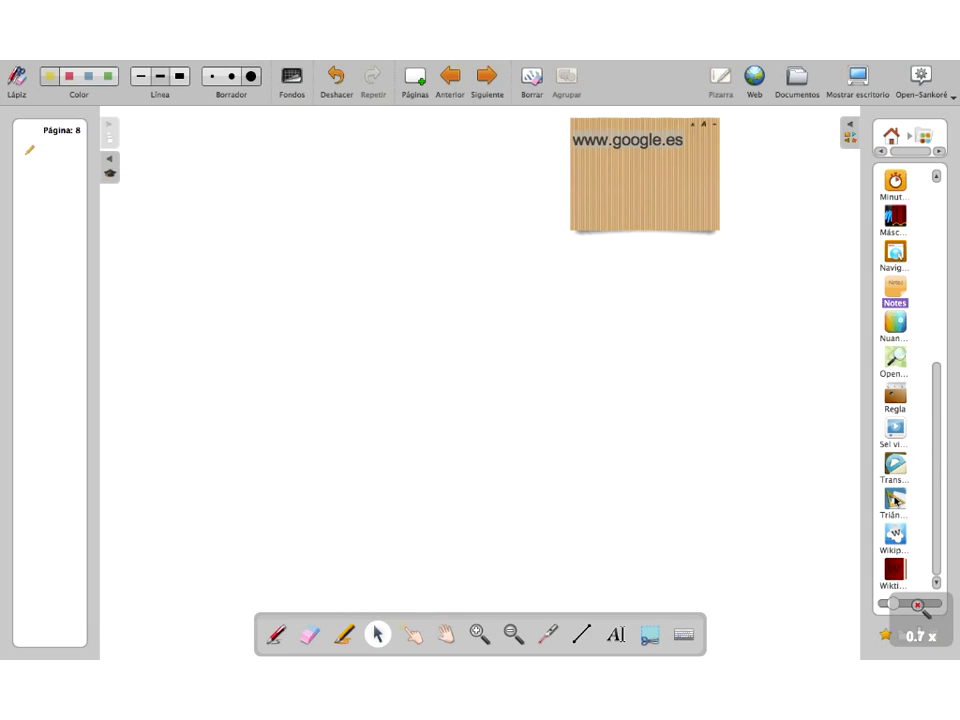
# Step: Place the triangle, Wikipedia and Wiktionary apps from the library on the page
pyautogui.moveTo(895, 500); pyautogui.dragTo(388, 306)
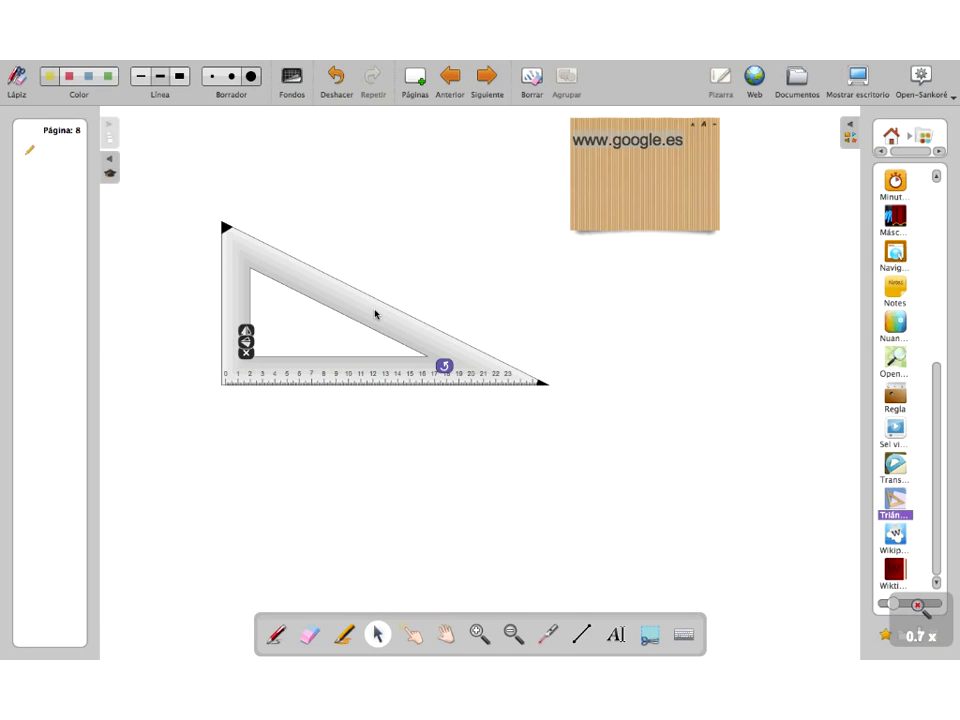
pyautogui.click(519, 323)
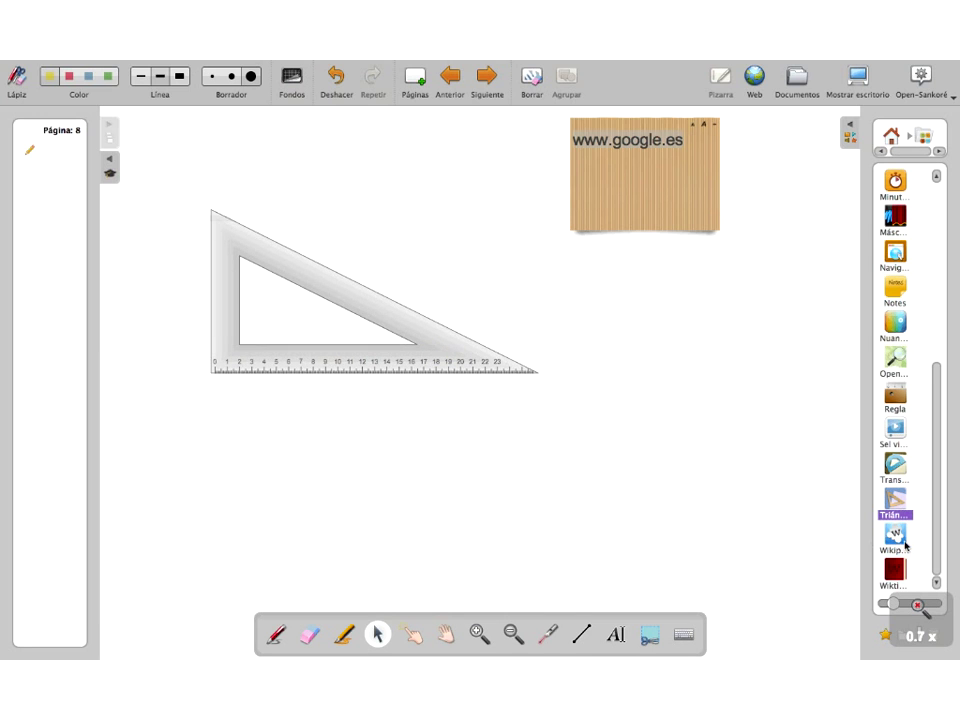
pyautogui.moveTo(900, 538); pyautogui.dragTo(677, 360)
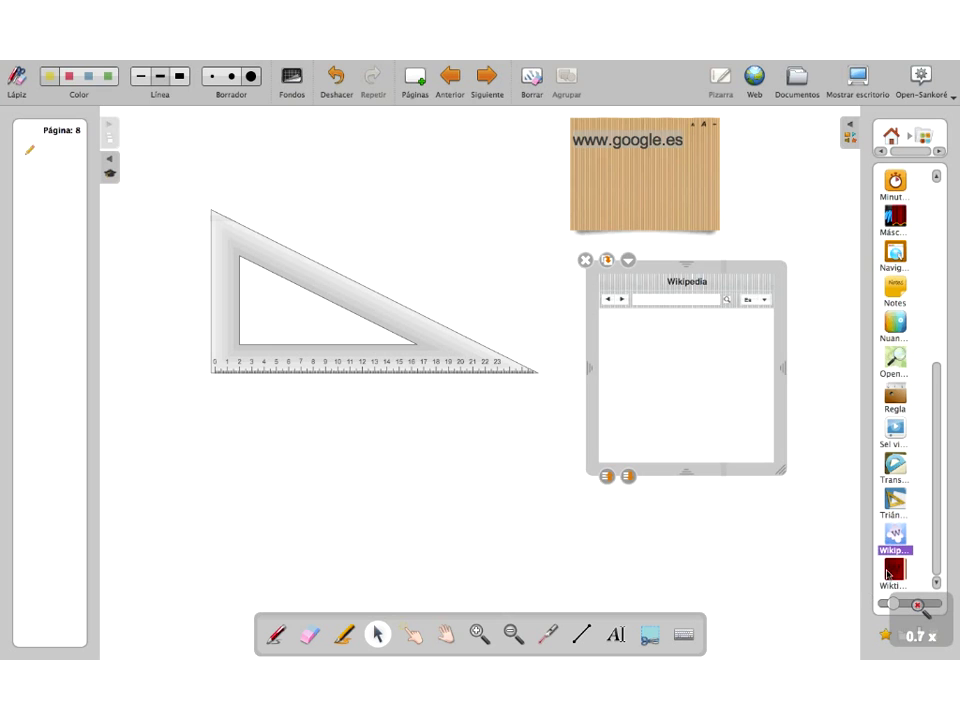
pyautogui.moveTo(895, 570); pyautogui.dragTo(360, 454)
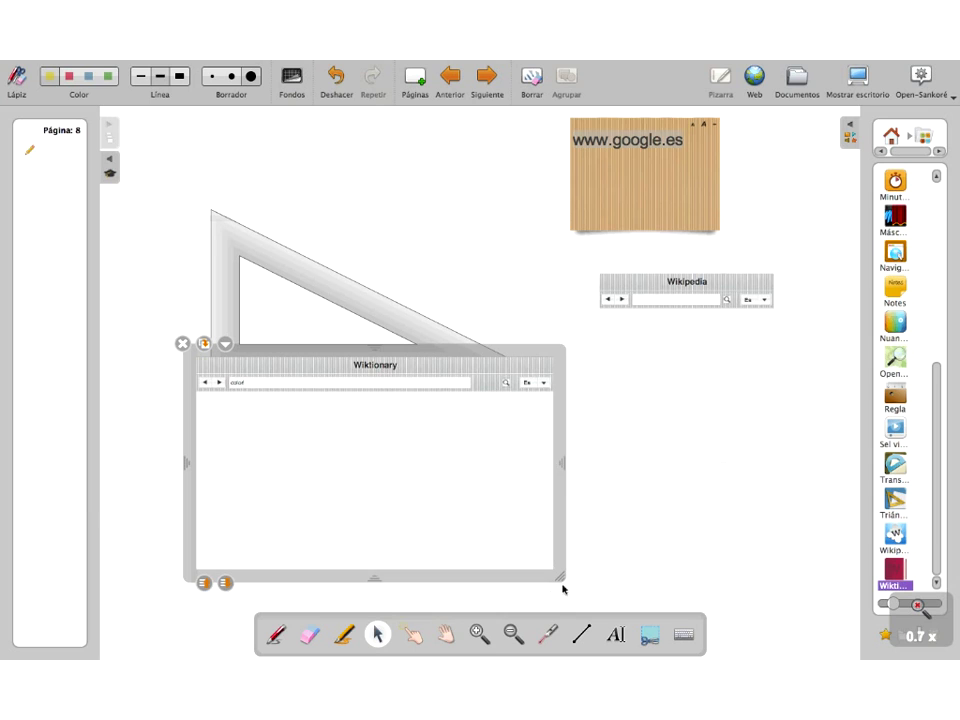
# Step: Look up "color" in the enlarged Wiktionary app, read through the entry, and delete the app from the page
pyautogui.moveTo(562, 582); pyautogui.dragTo(711, 568)
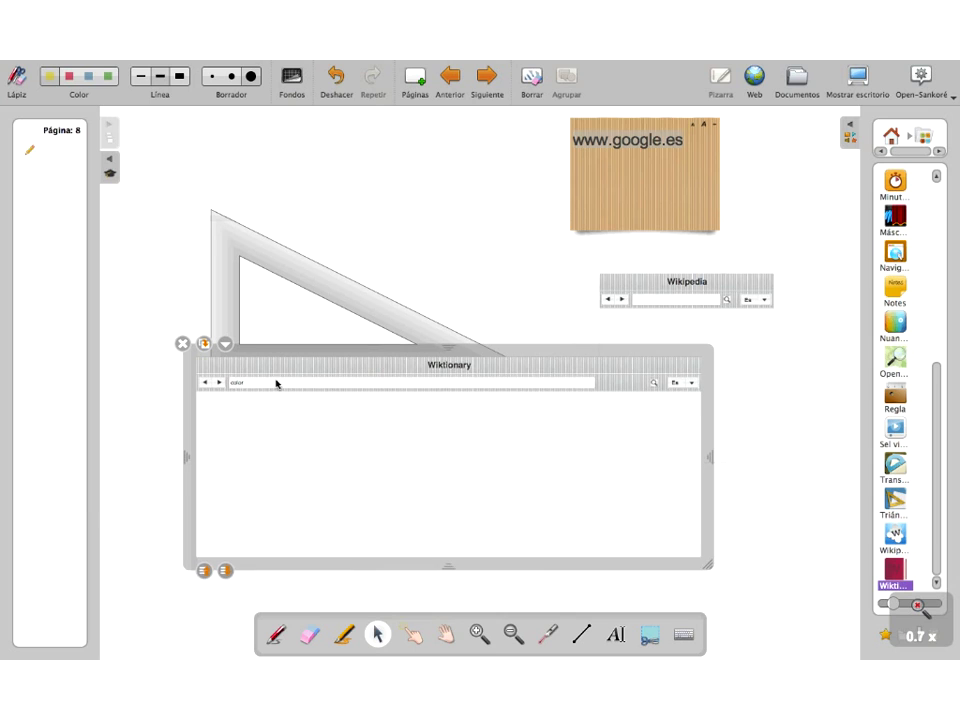
pyautogui.press('Return')
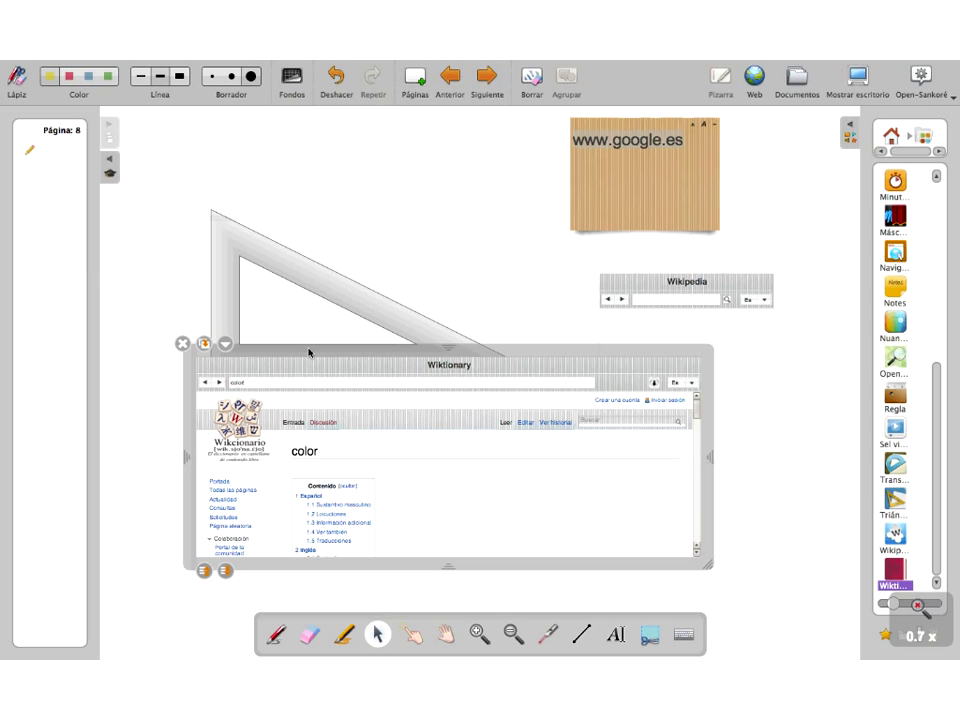
pyautogui.moveTo(309, 352); pyautogui.dragTo(268, 142)
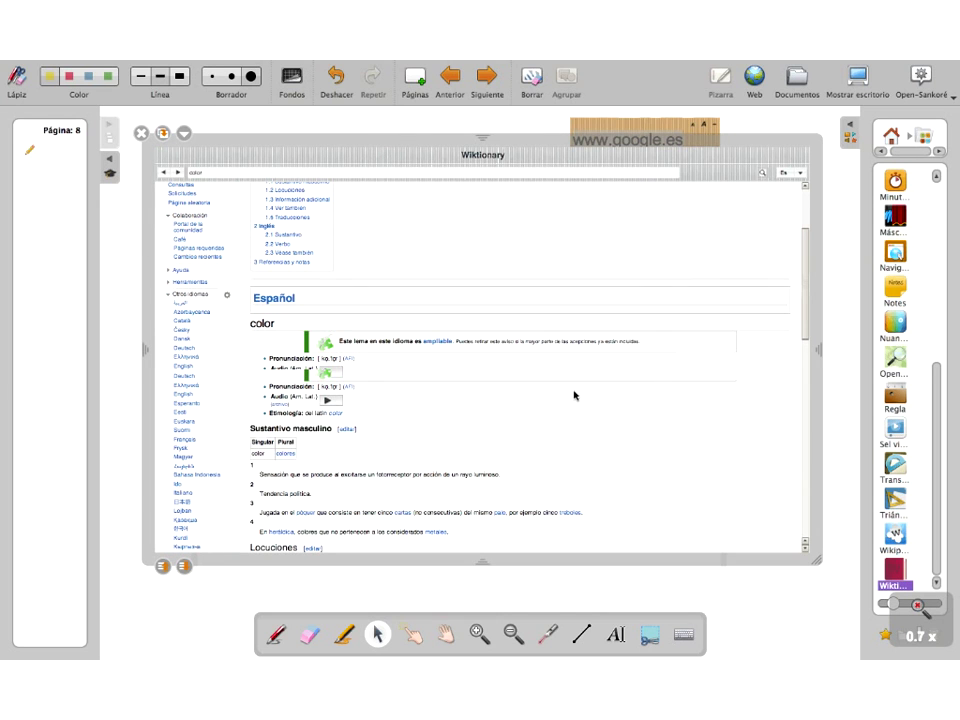
pyautogui.scroll(-1, 574, 395)
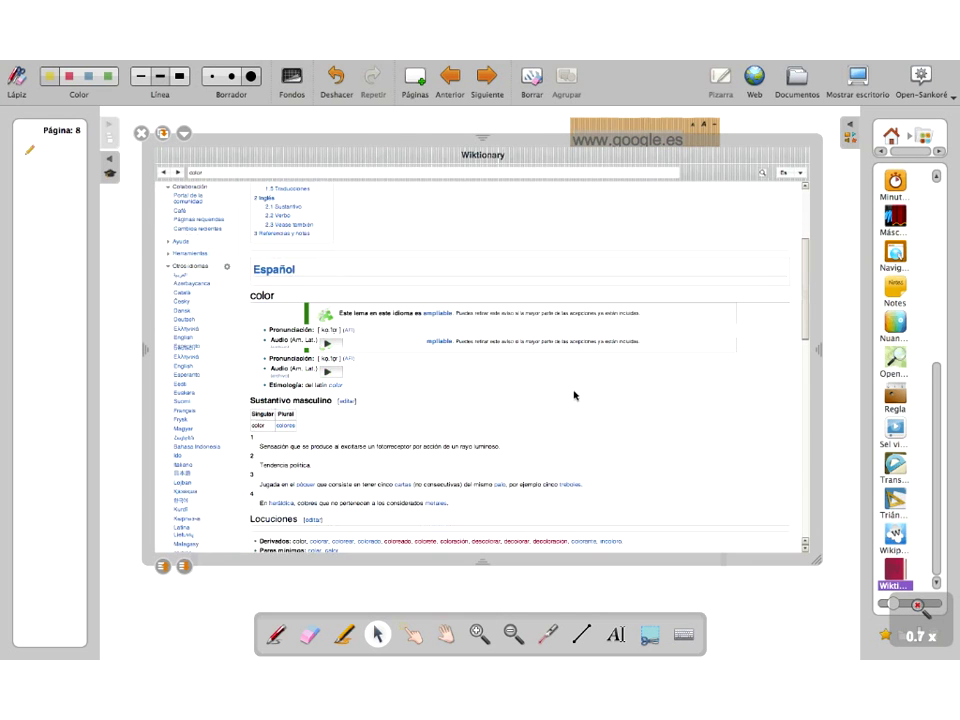
pyautogui.click(141, 133)
# Step: Look up "color" in the Wikipedia app, enlarging it to view the article, and delete the app from the page
pyautogui.click(737, 281)
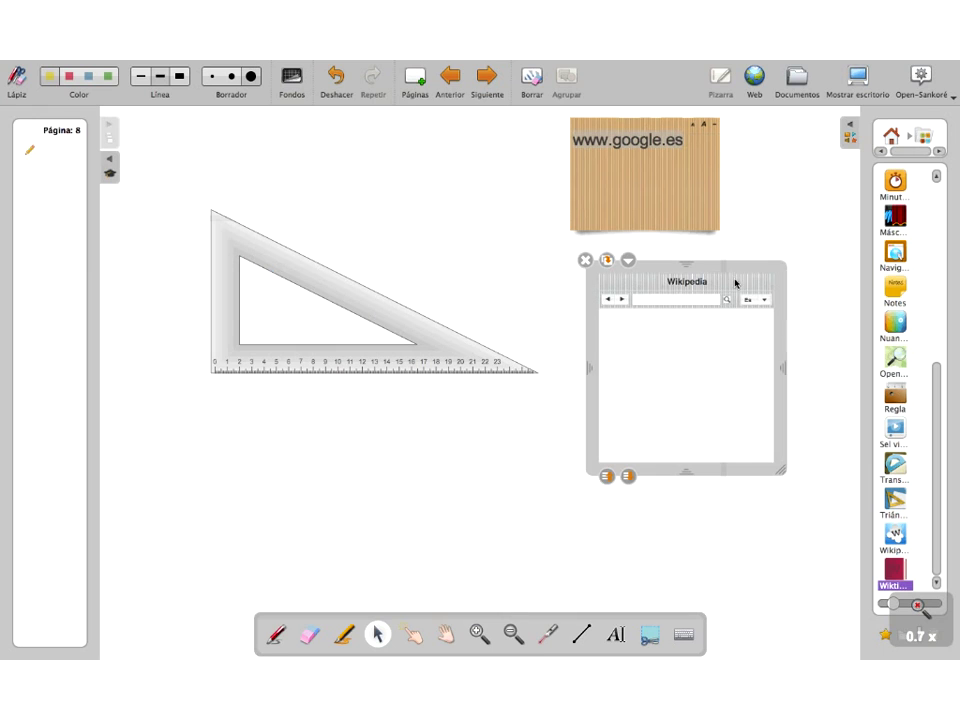
pyautogui.press('Return')
pyautogui.moveTo(717, 276)
pyautogui.mouseDown()
pyautogui.moveTo(295, 265)
pyautogui.moveTo(362, 388)
pyautogui.mouseUp()
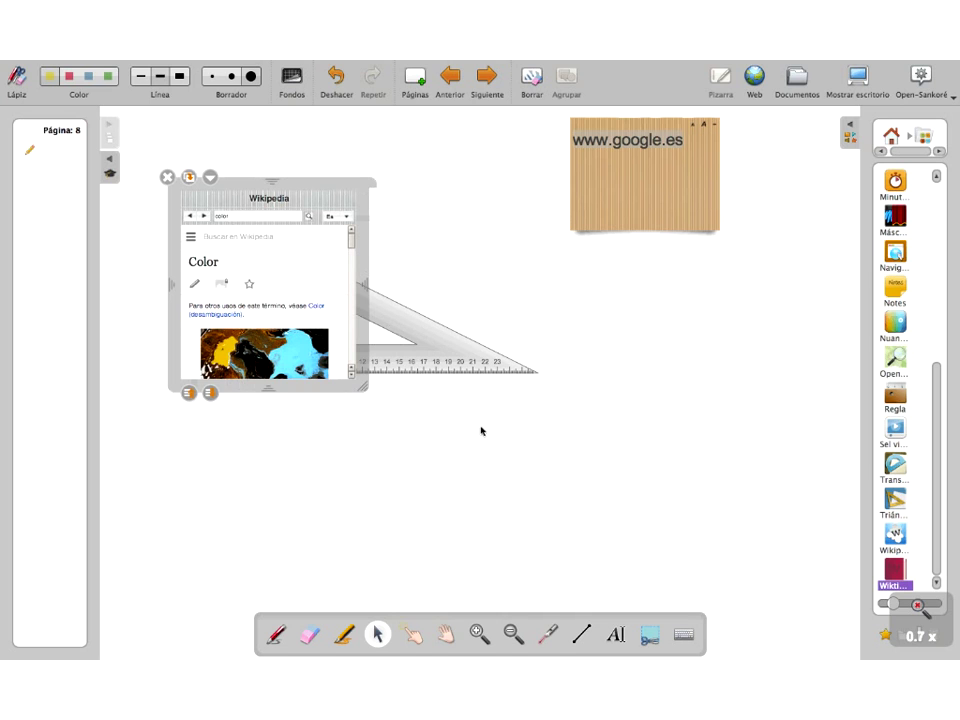
pyautogui.moveTo(481, 431); pyautogui.dragTo(691, 439)
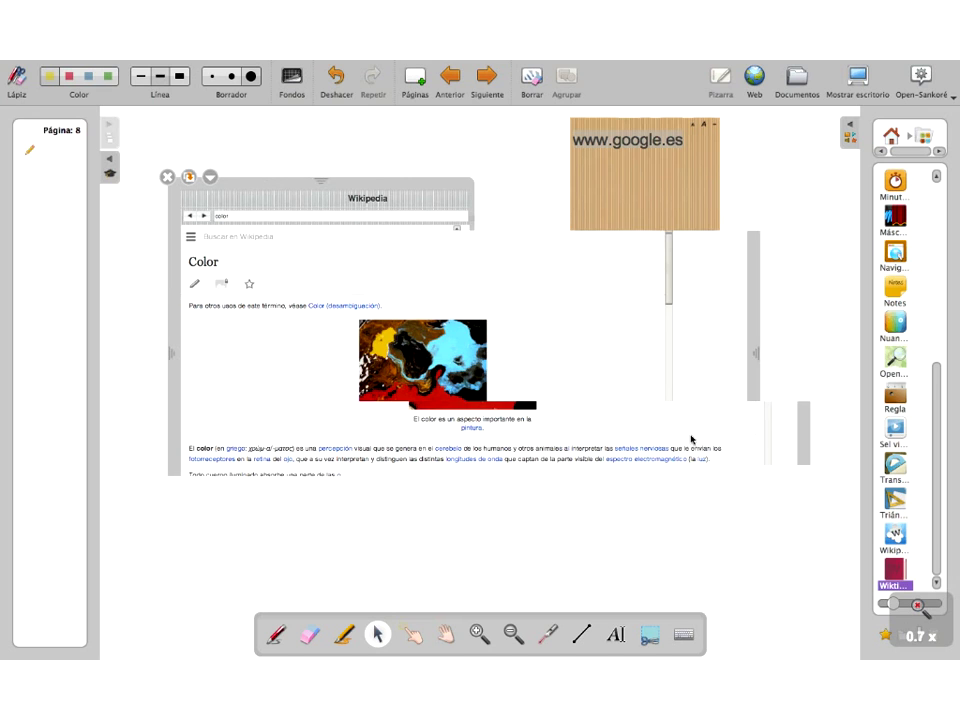
pyautogui.click(168, 178)
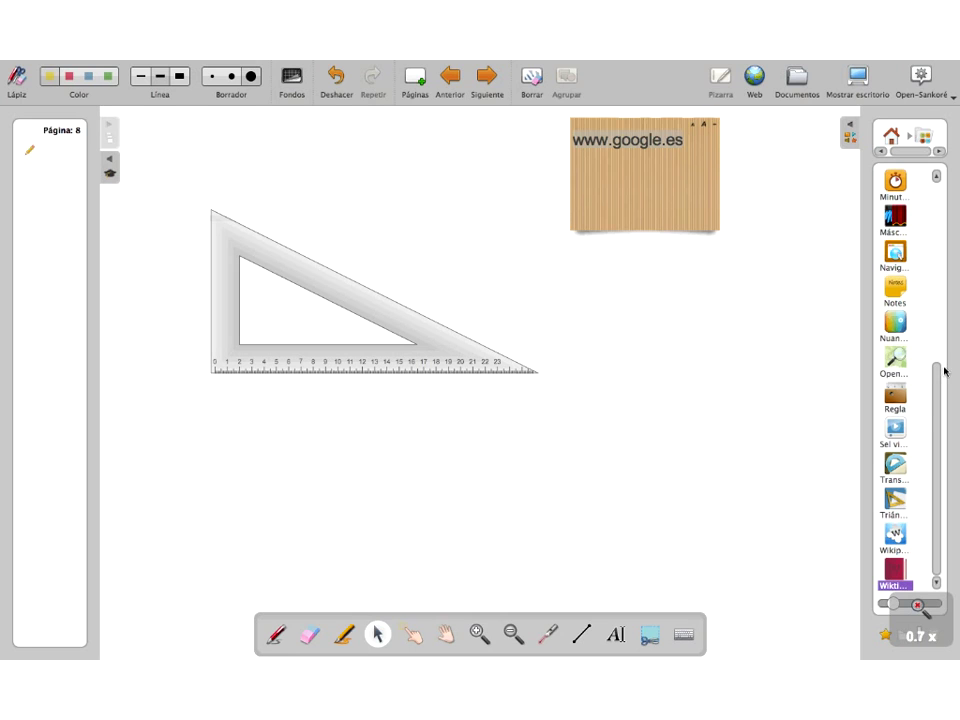
# Step: Return the library to its top level and switch from the whiteboard to the computer's desktop with Google Earth
pyautogui.click(891, 140)
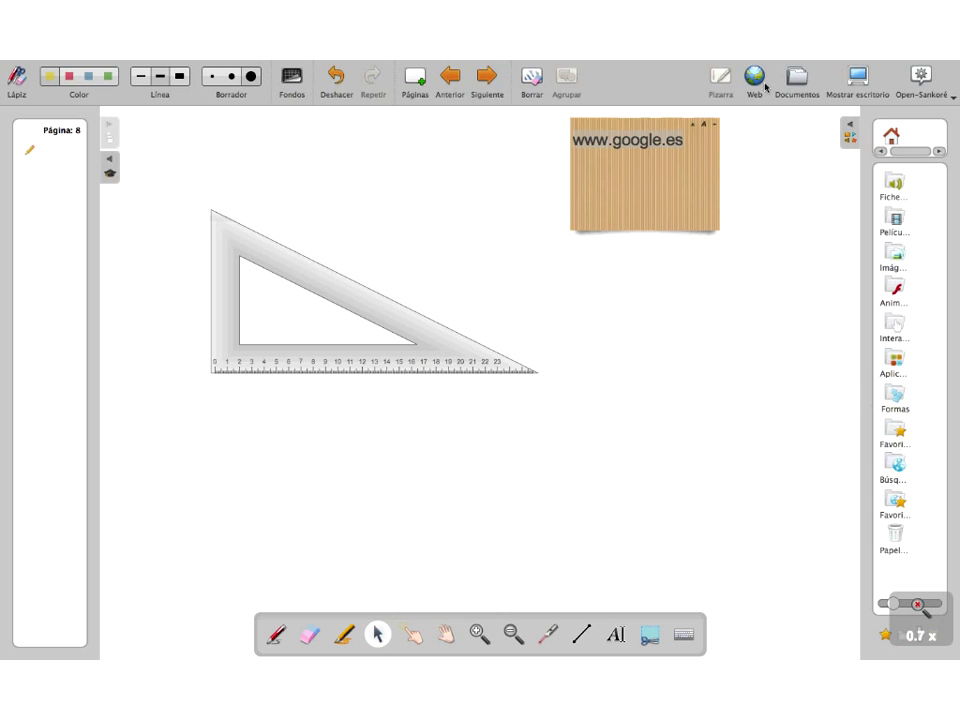
pyautogui.click(896, 398)
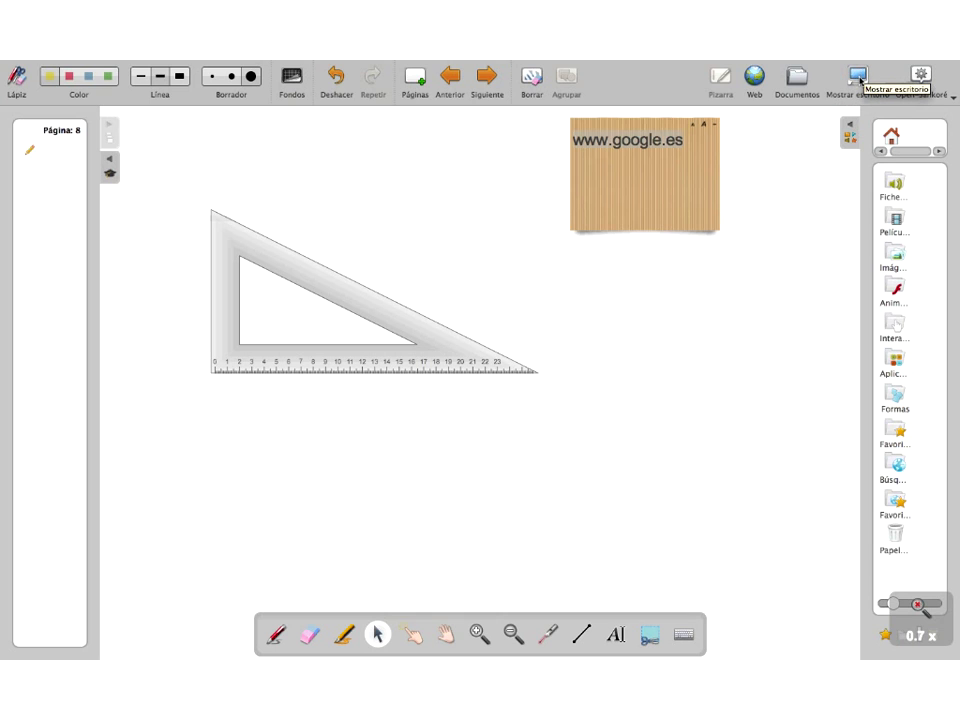
pyautogui.click(862, 77)
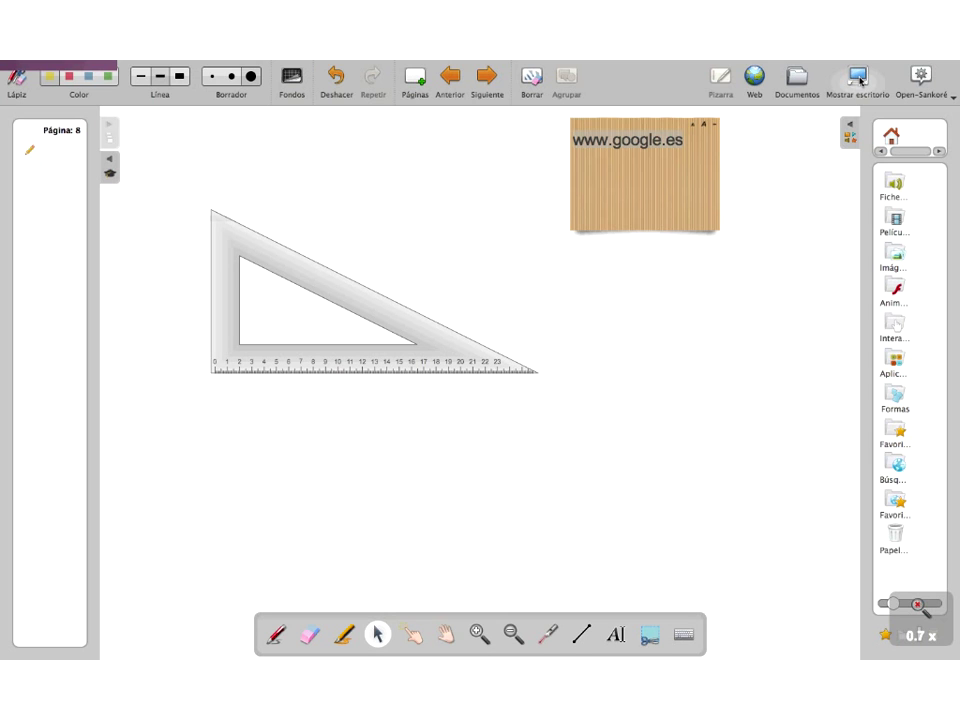
pyautogui.click(859, 79)
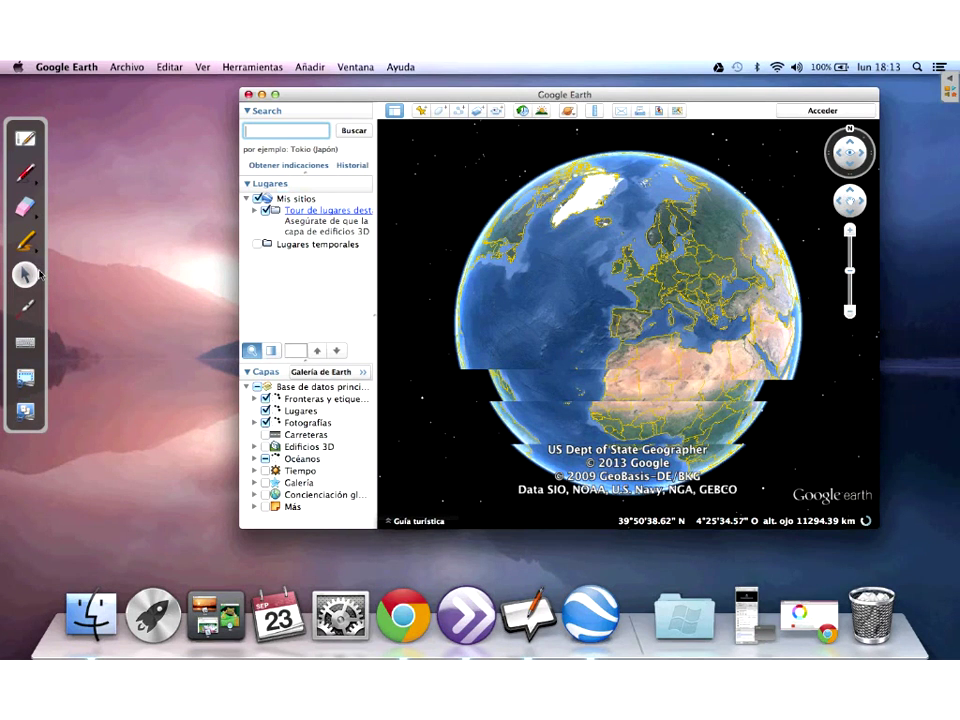
# Step: Highlight the description of the places tour in Google Earth's Lugares list in yellow, and switch to the laser pointer
pyautogui.click(25, 240)
pyautogui.moveTo(282, 210)
pyautogui.mouseDown()
pyautogui.moveTo(366, 222)
pyautogui.moveTo(287, 240)
pyautogui.moveTo(340, 244)
pyautogui.mouseUp()
pyautogui.click(25, 309)
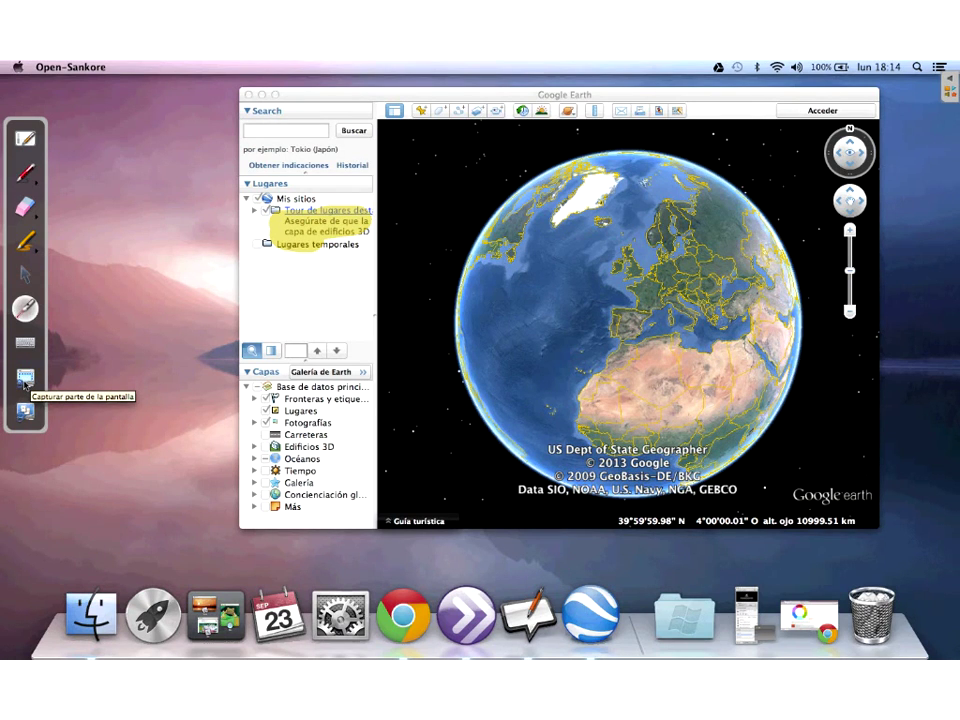
# Step: Capture the Google Earth globe as a partial screenshot, add it to a new page, and go to page 9
pyautogui.click(26, 381)
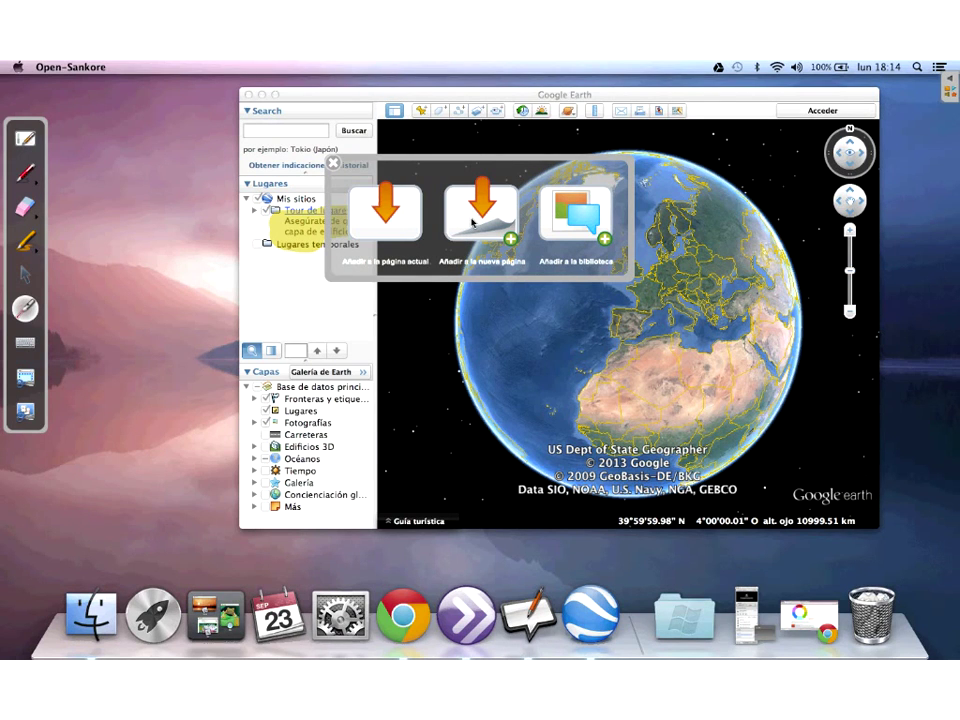
pyautogui.click(472, 222)
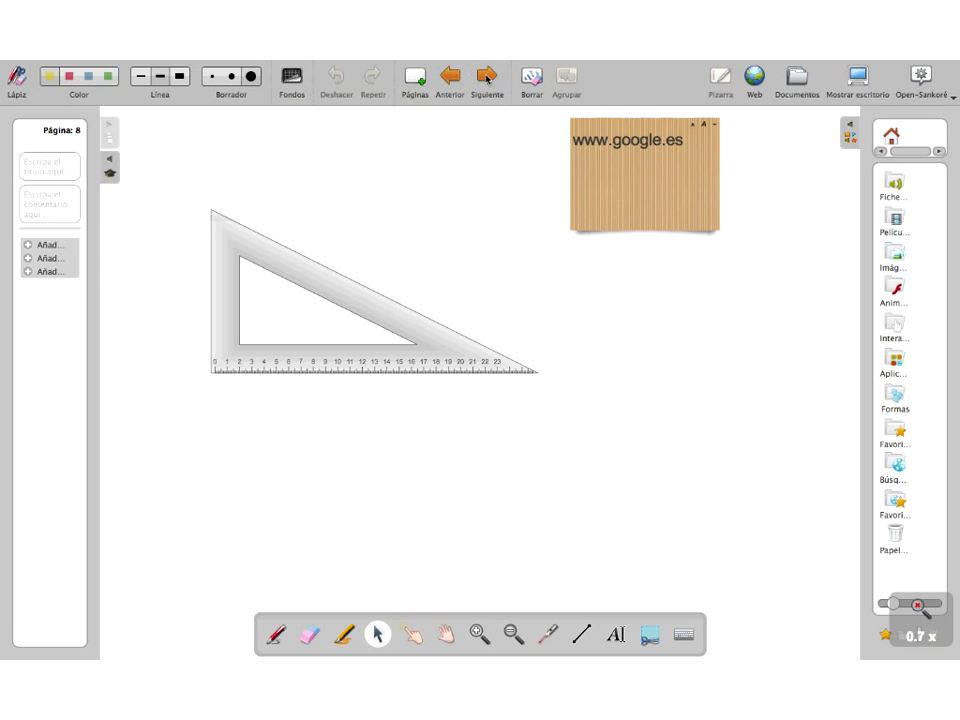
pyautogui.click(487, 76)
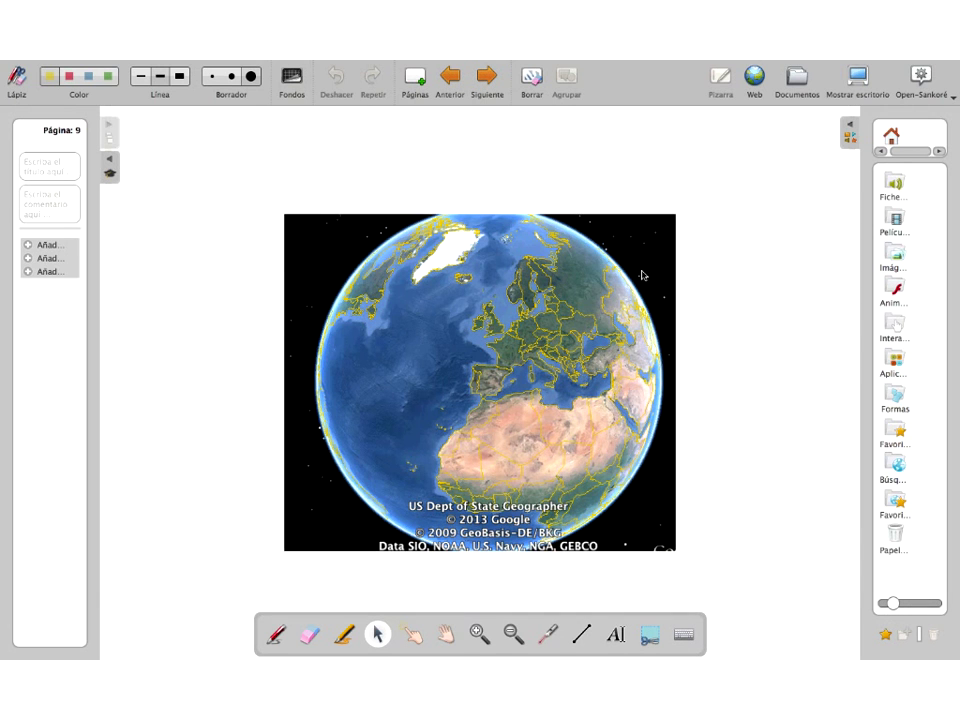
# Step: Return to the desktop and capture the whole screen onto a new whiteboard page
pyautogui.click(863, 74)
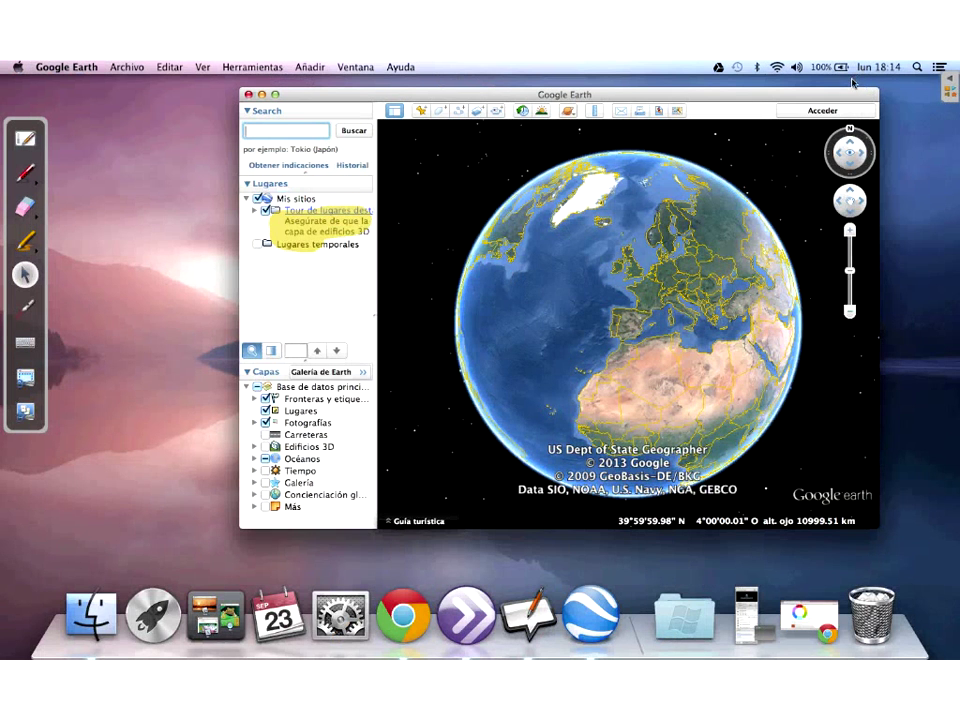
pyautogui.click(25, 413)
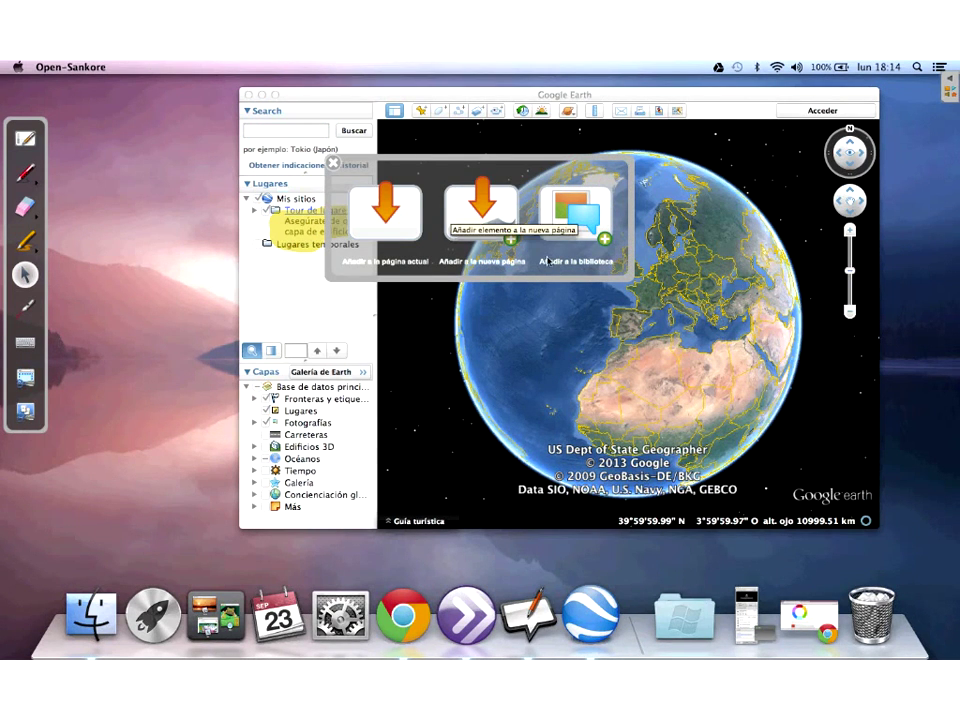
pyautogui.click(470, 216)
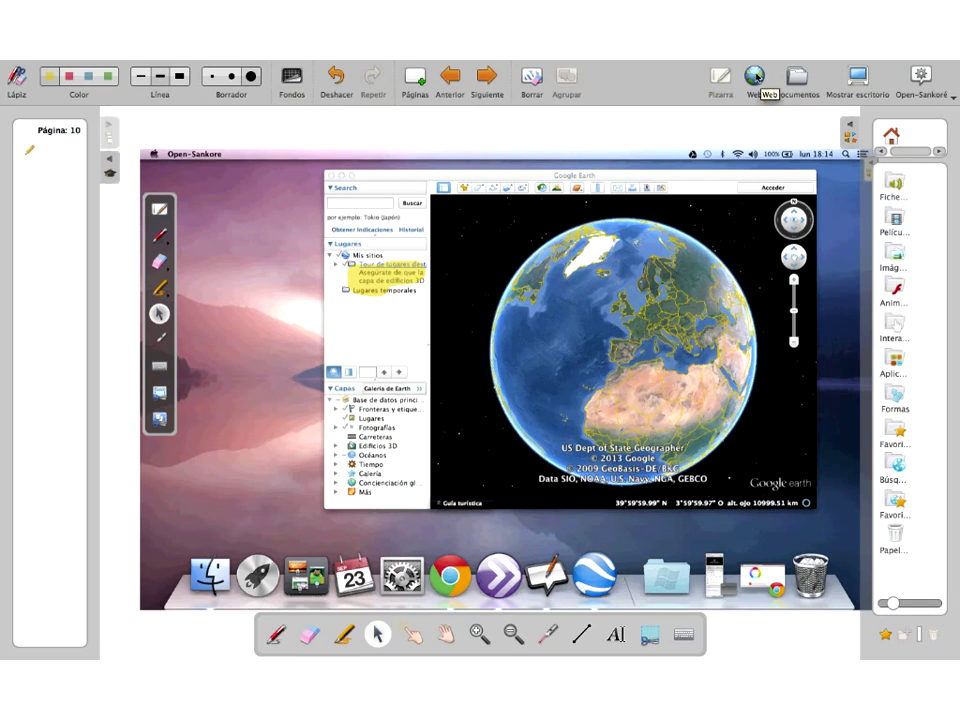
# Step: Switch to the built-in web browser and open the CI CP geometry course from the Sankoré home page to browse its content
pyautogui.click(755, 77)
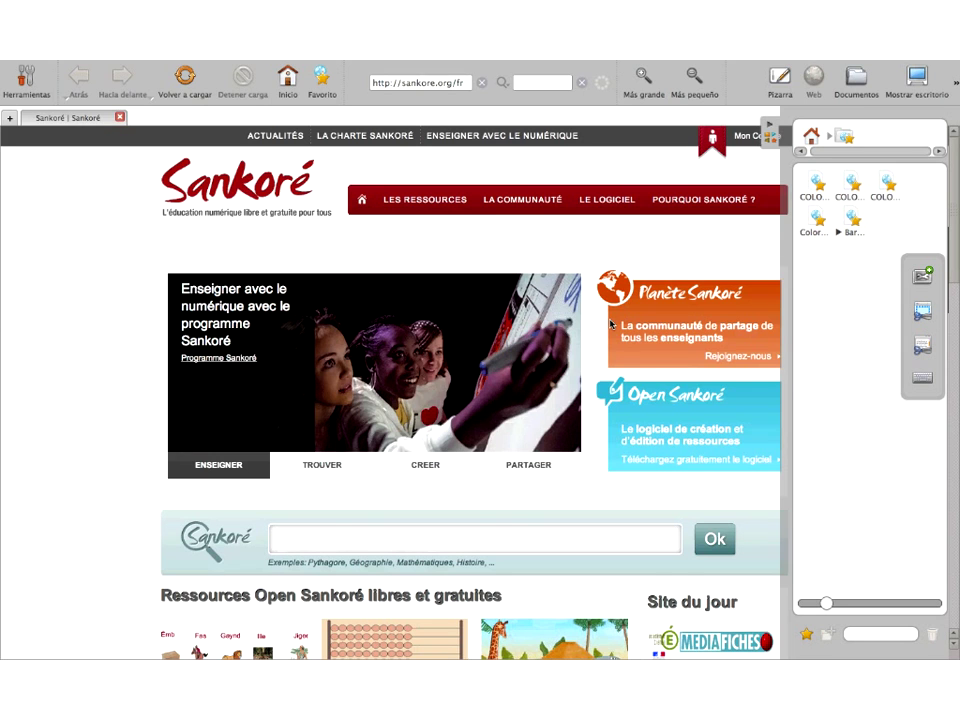
pyautogui.scroll(-5, 536, 332)
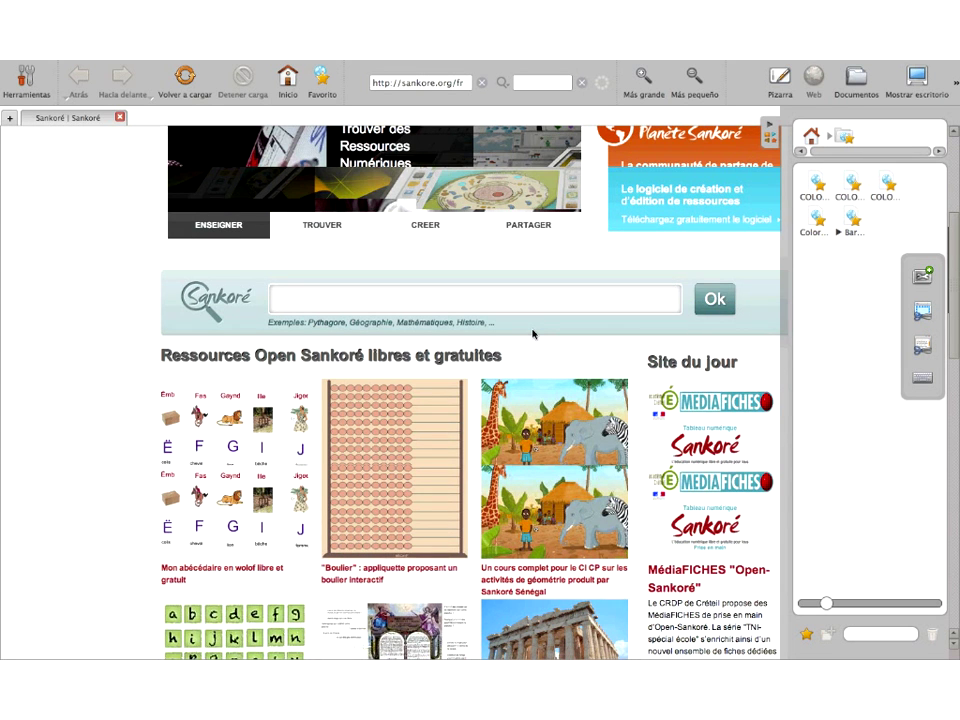
pyautogui.scroll(-3, 536, 332)
pyautogui.click(518, 372)
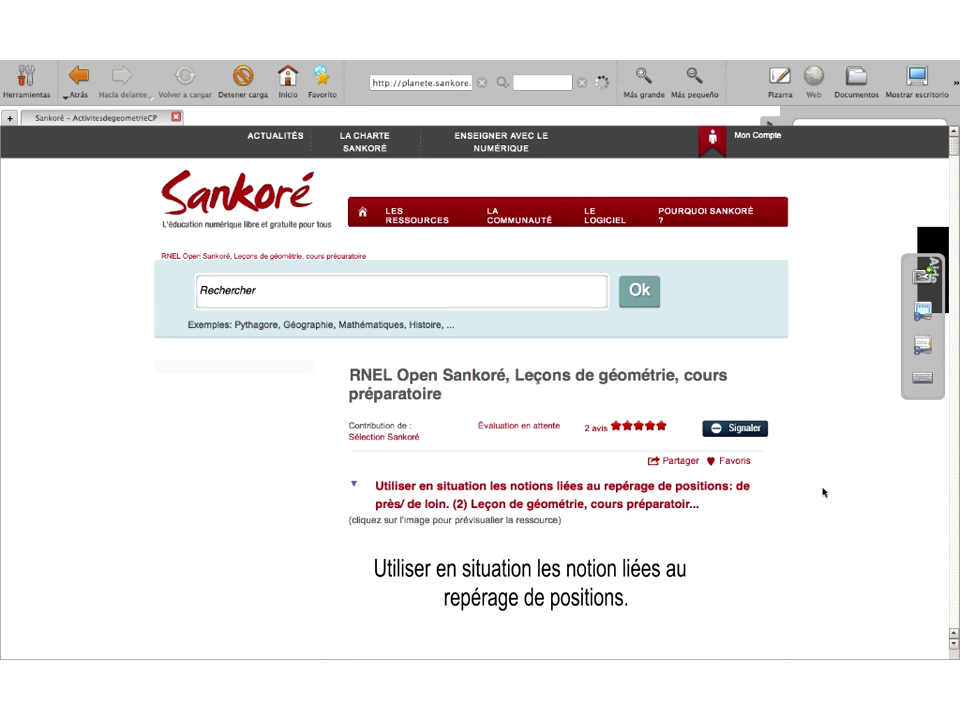
pyautogui.scroll(-5, 823, 492)
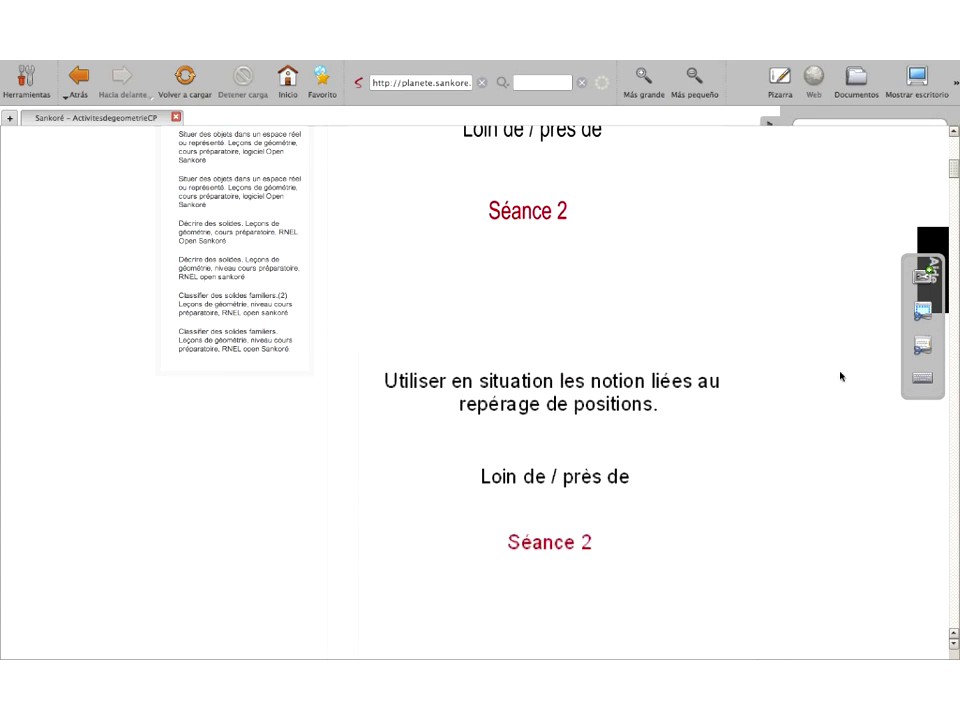
# Step: Show the sharing options of the geometry course and open Sankoré's Les Ressources section
pyautogui.scroll(5, 840, 377)
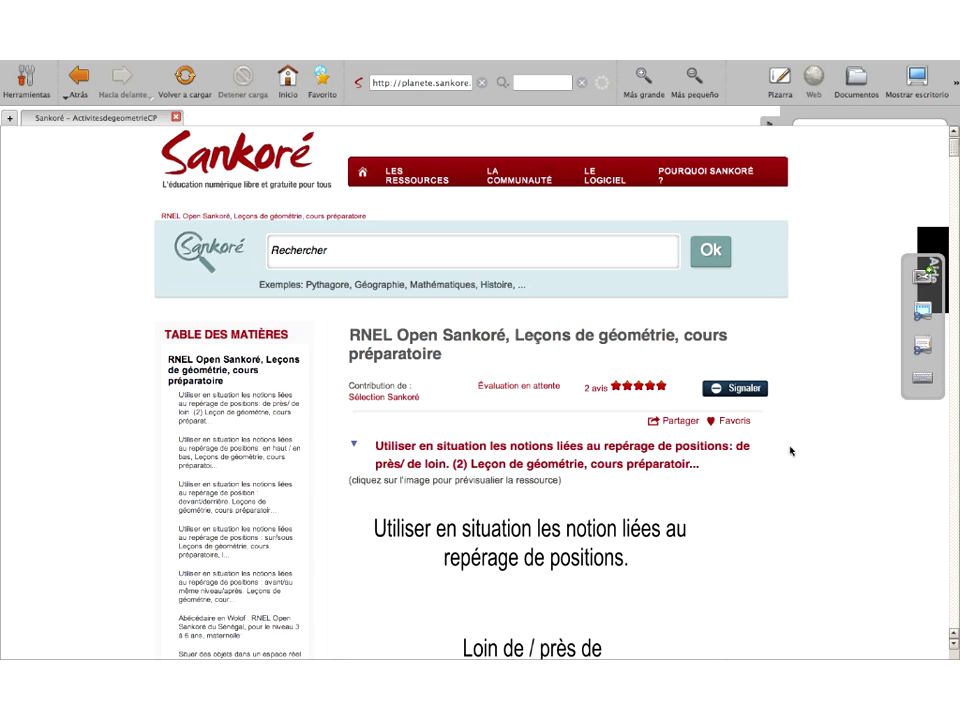
pyautogui.moveTo(667, 421)
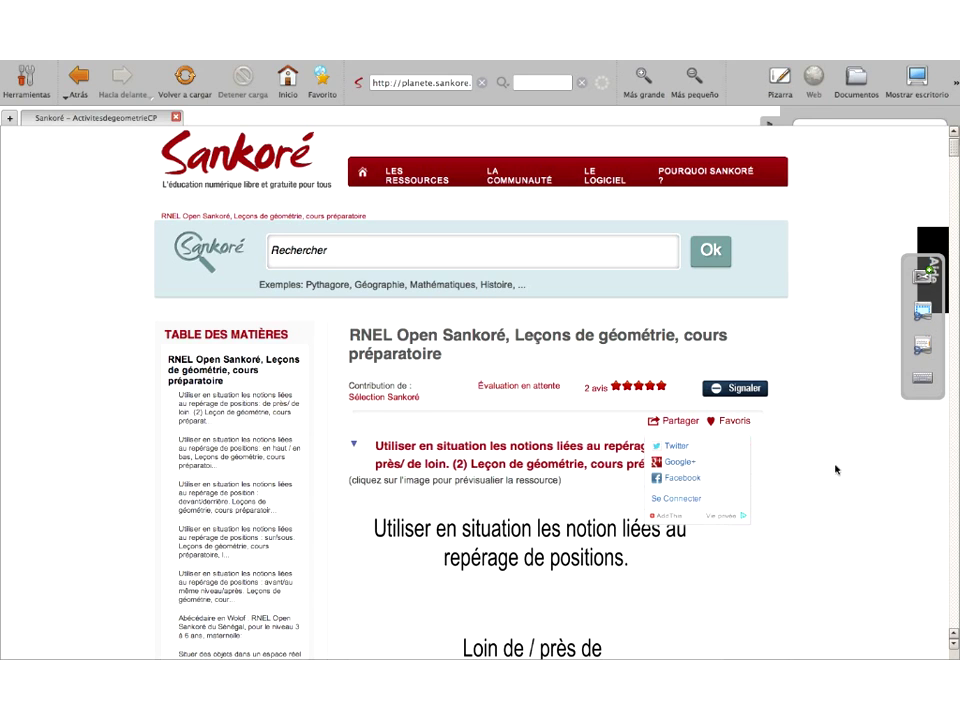
pyautogui.scroll(2, 437, 189)
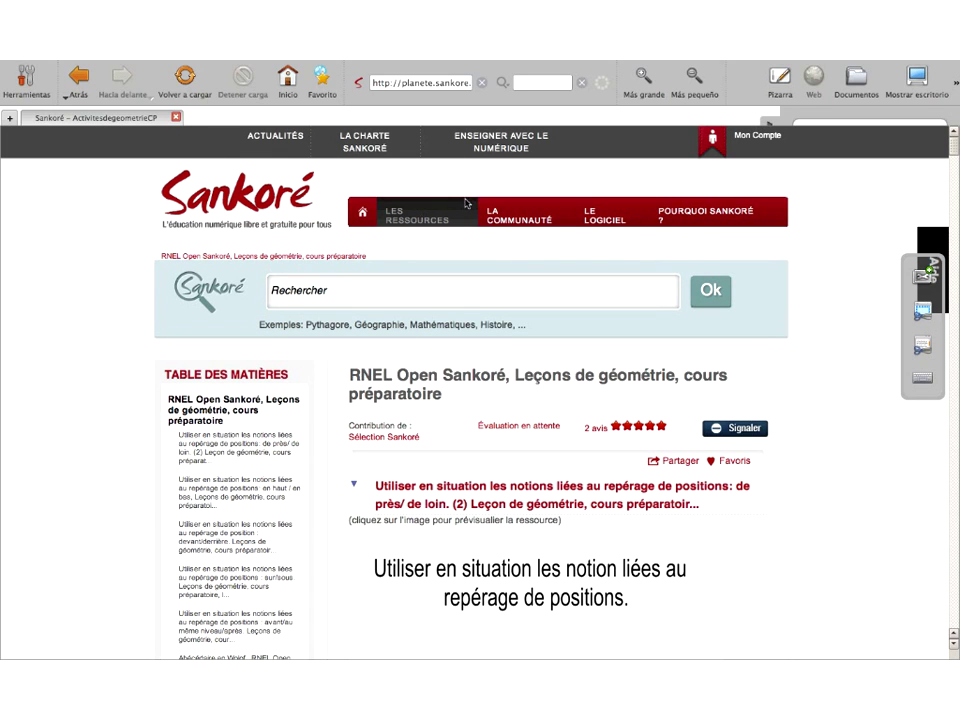
pyautogui.click(401, 222)
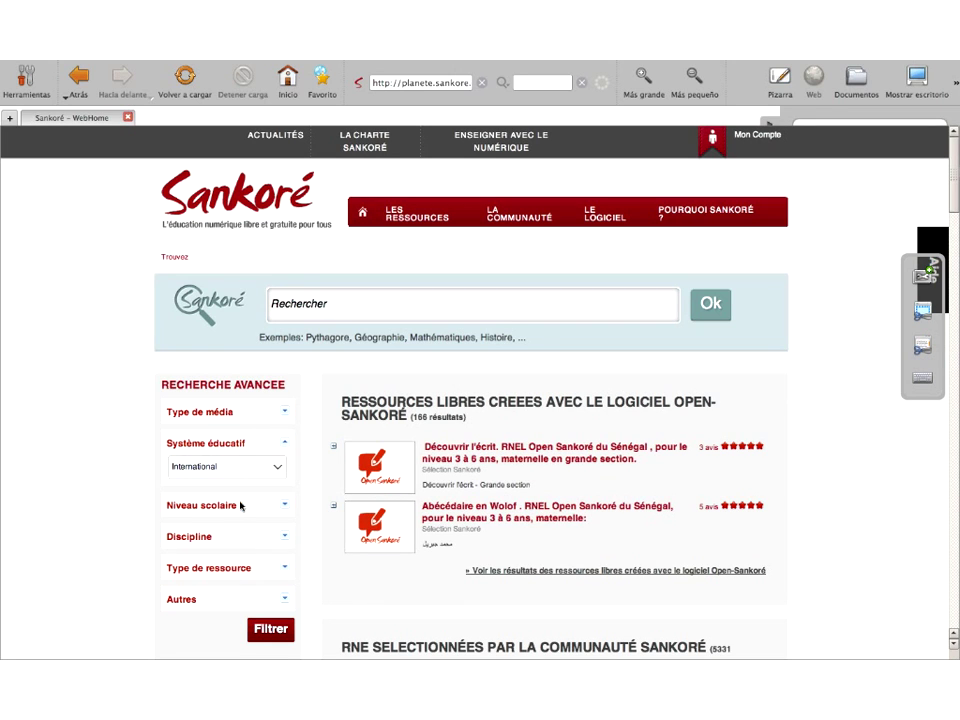
# Step: Expand the Type de média filter of the advanced search and view the Système éducatif choices
pyautogui.click(285, 412)
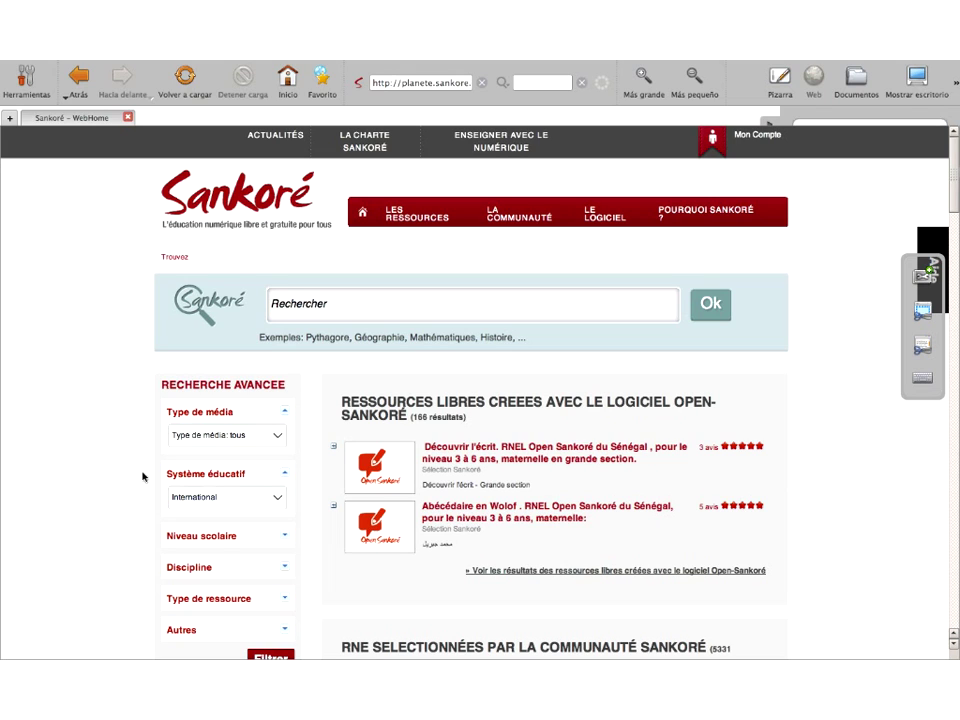
pyautogui.click(278, 498)
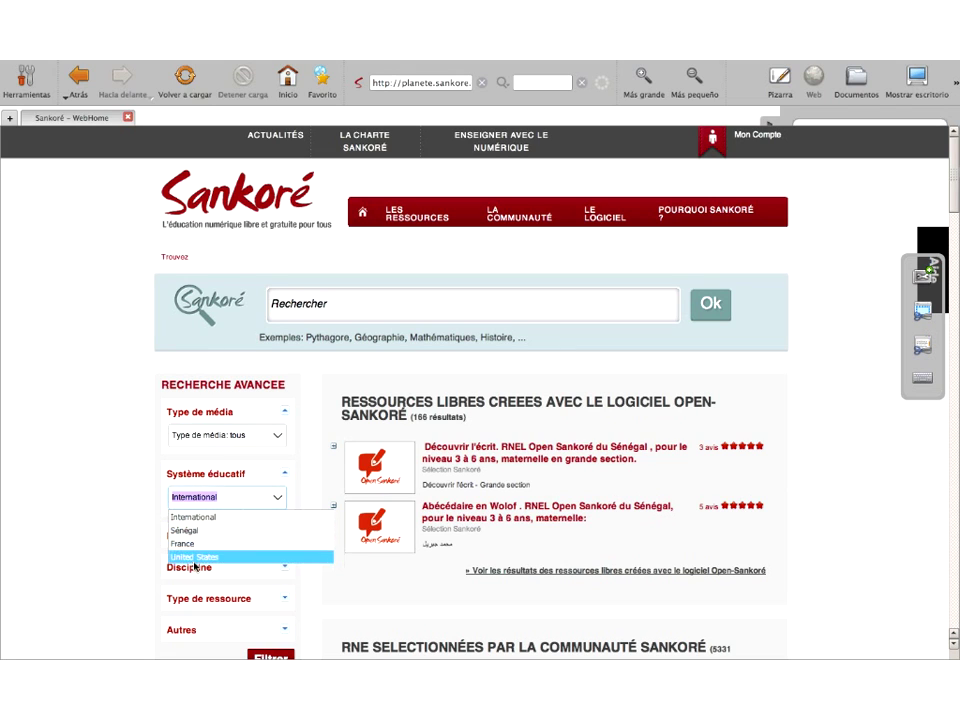
pyautogui.click(100, 492)
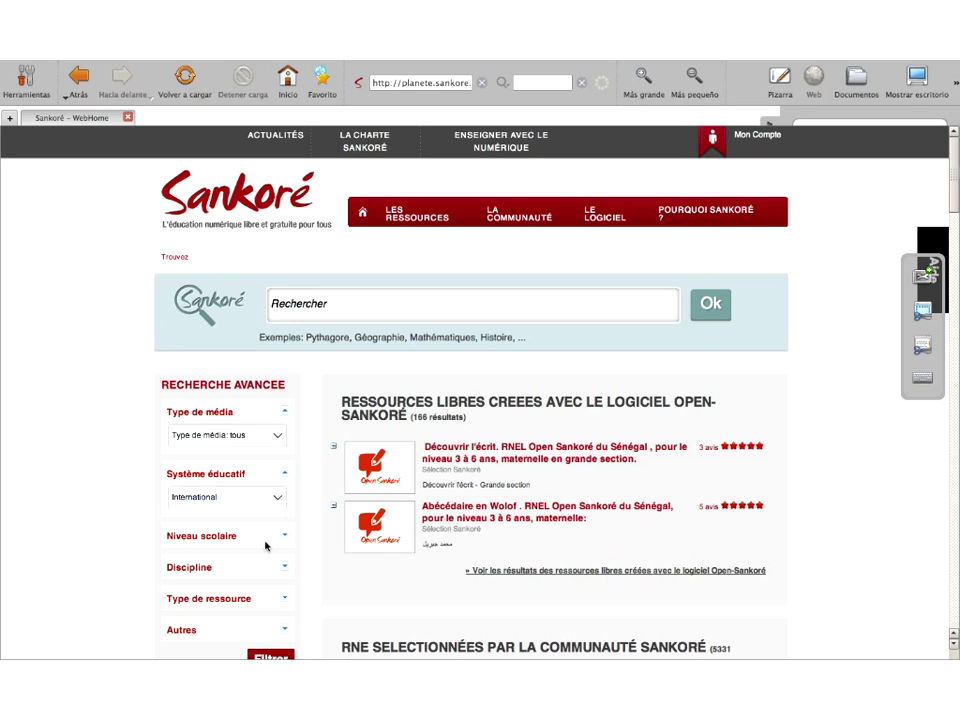
# Step: Set the Discipline filter of the advanced search to Arts
pyautogui.click(285, 569)
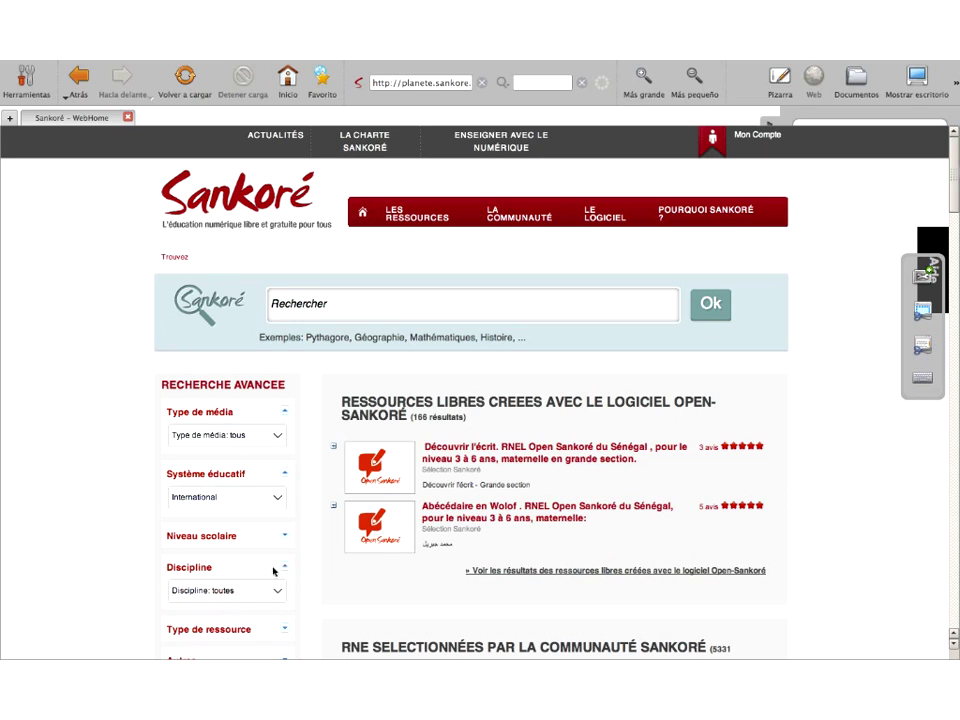
pyautogui.click(275, 596)
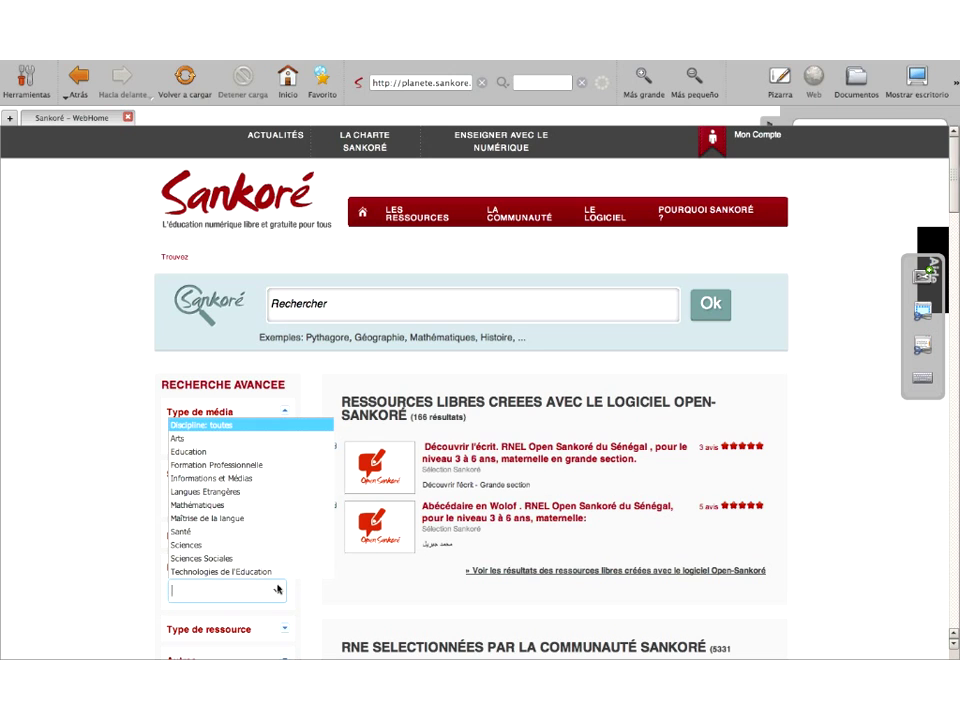
pyautogui.click(206, 438)
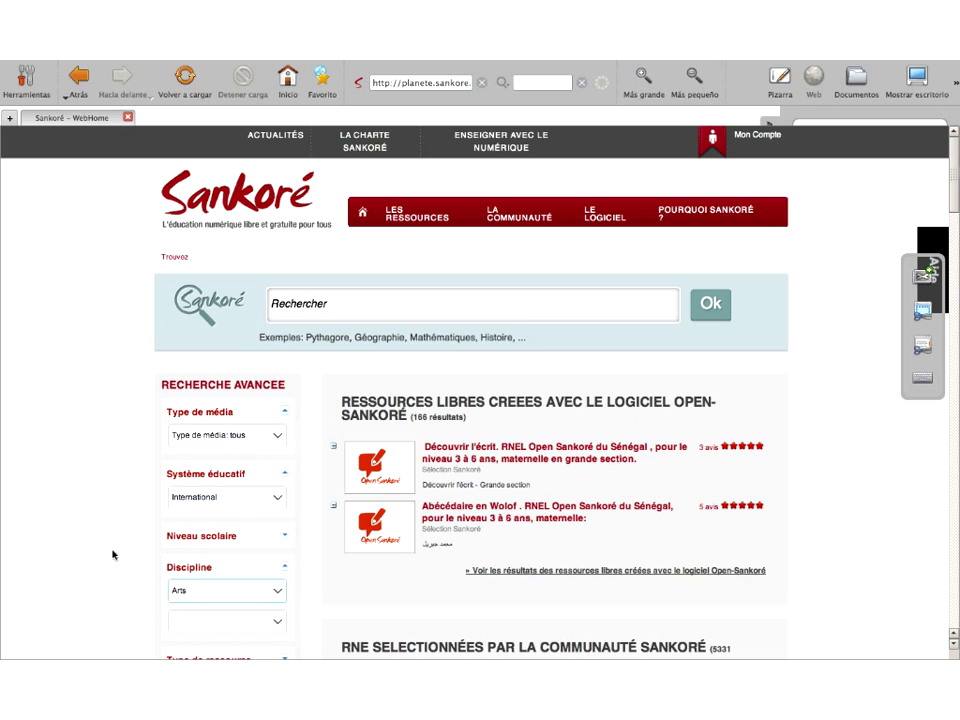
# Step: View the Type de ressource choices and filter the resources with the Arts discipline
pyautogui.scroll(-3, 281, 542)
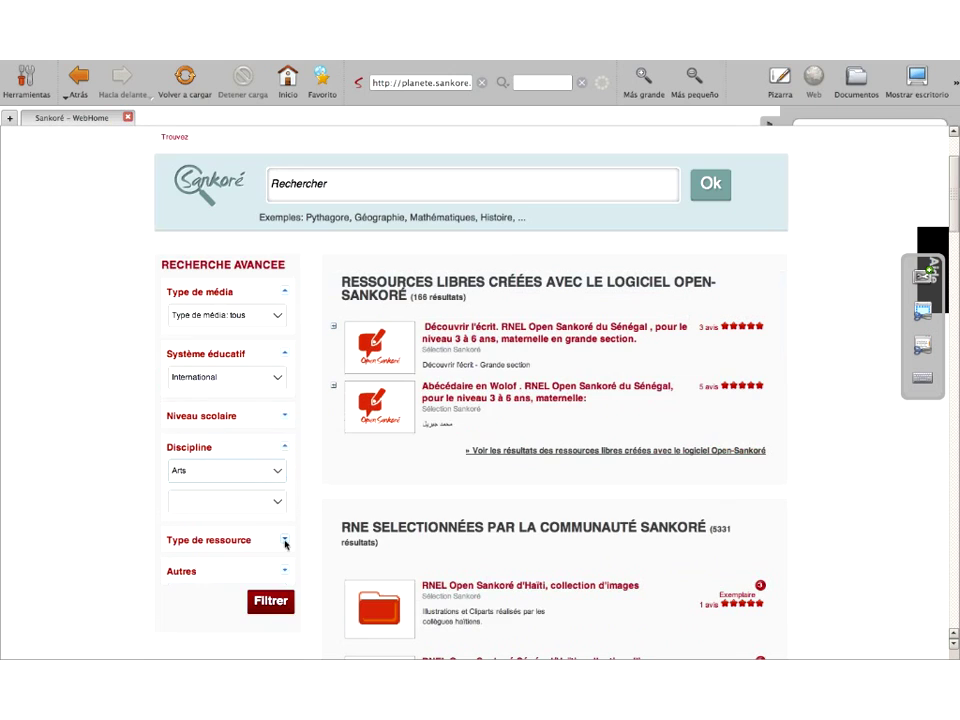
pyautogui.click(283, 541)
pyautogui.click(281, 567)
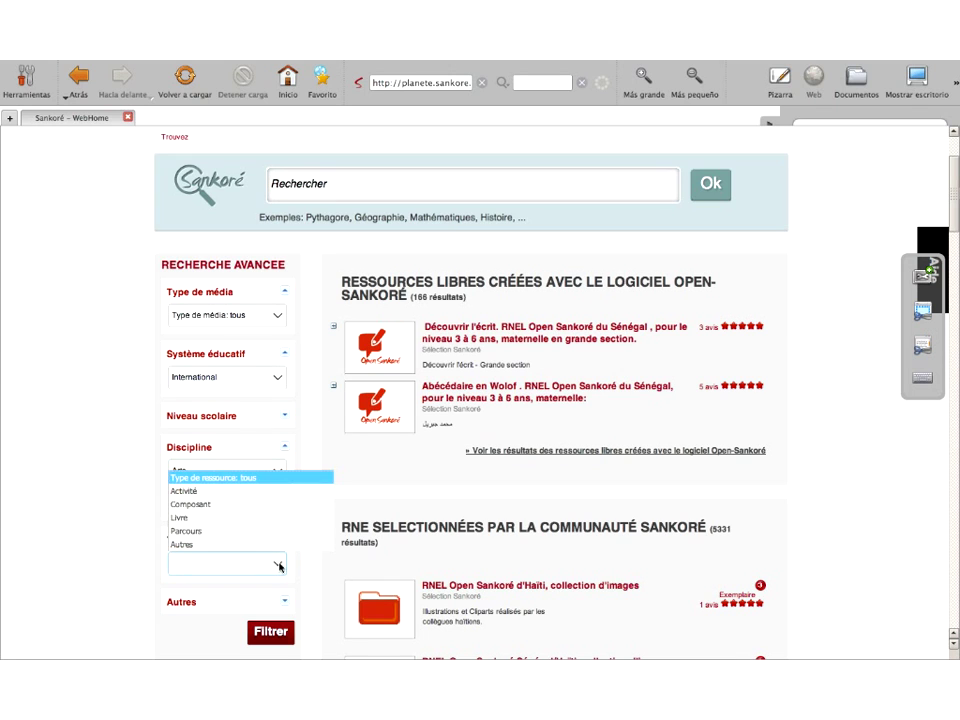
pyautogui.click(180, 544)
pyautogui.click(278, 566)
pyautogui.click(253, 497)
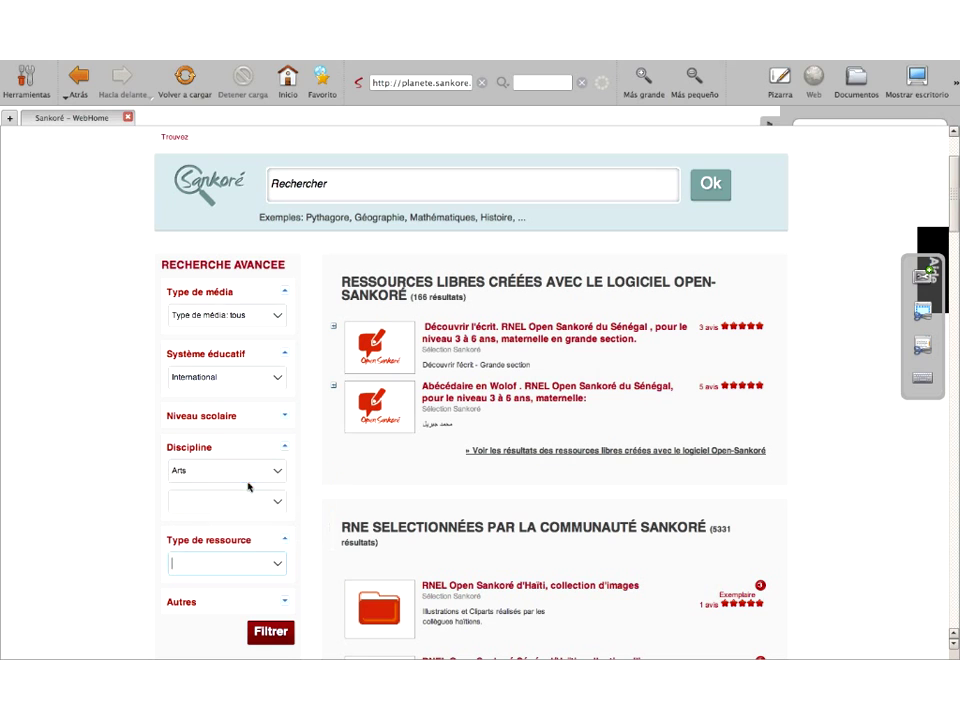
pyautogui.click(272, 641)
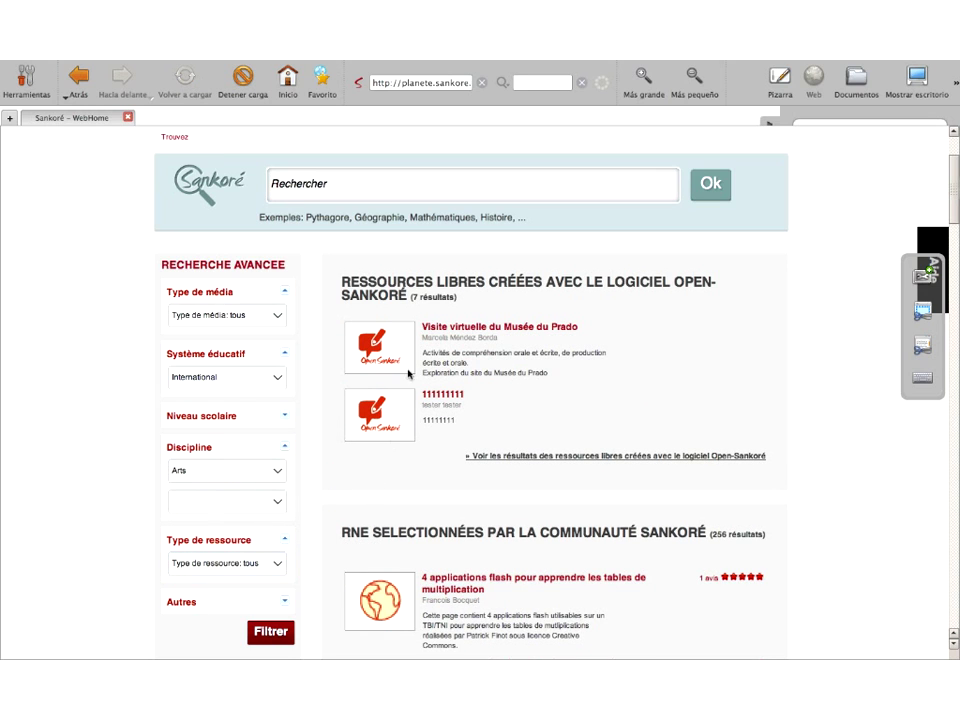
# Step: Open the resource Visite virtuelle du Musée du Prado and preview its second and third pages
pyautogui.click(452, 327)
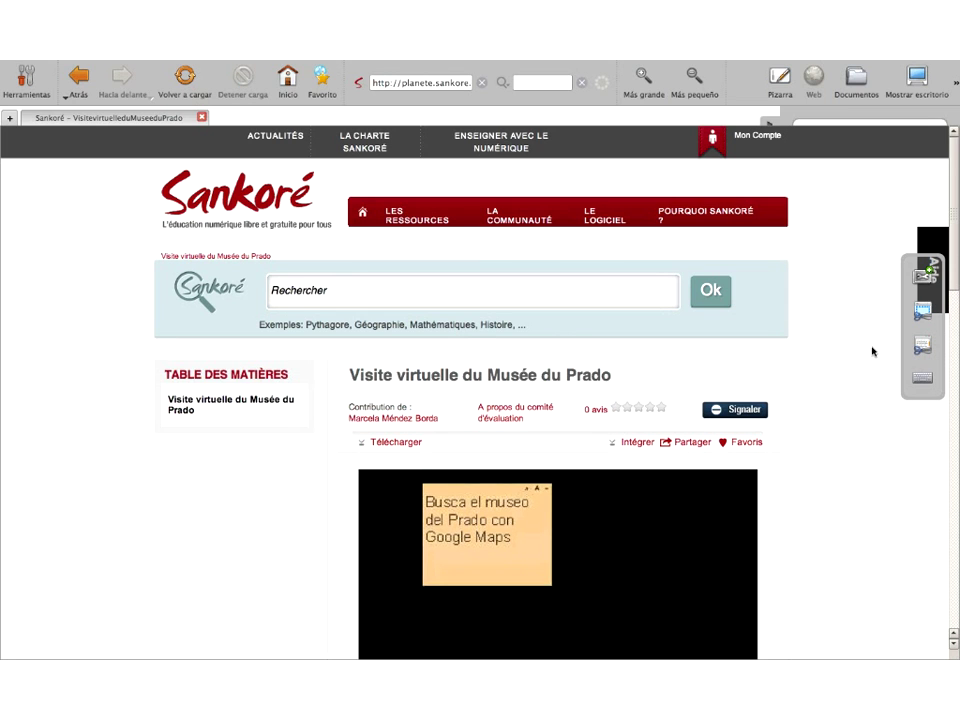
pyautogui.scroll(-4, 872, 352)
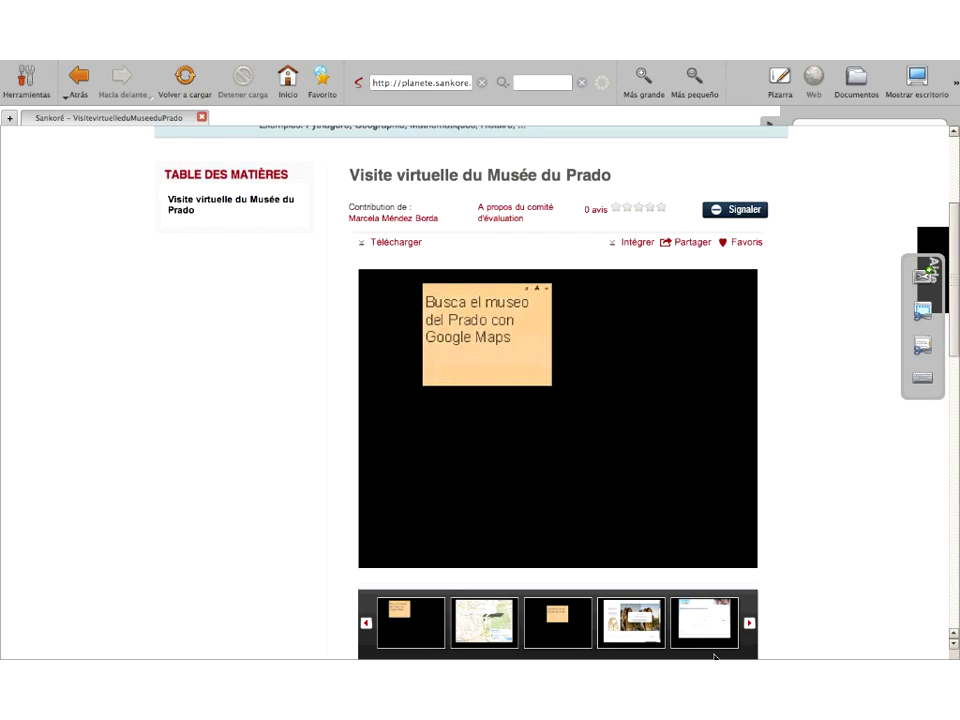
pyautogui.click(497, 634)
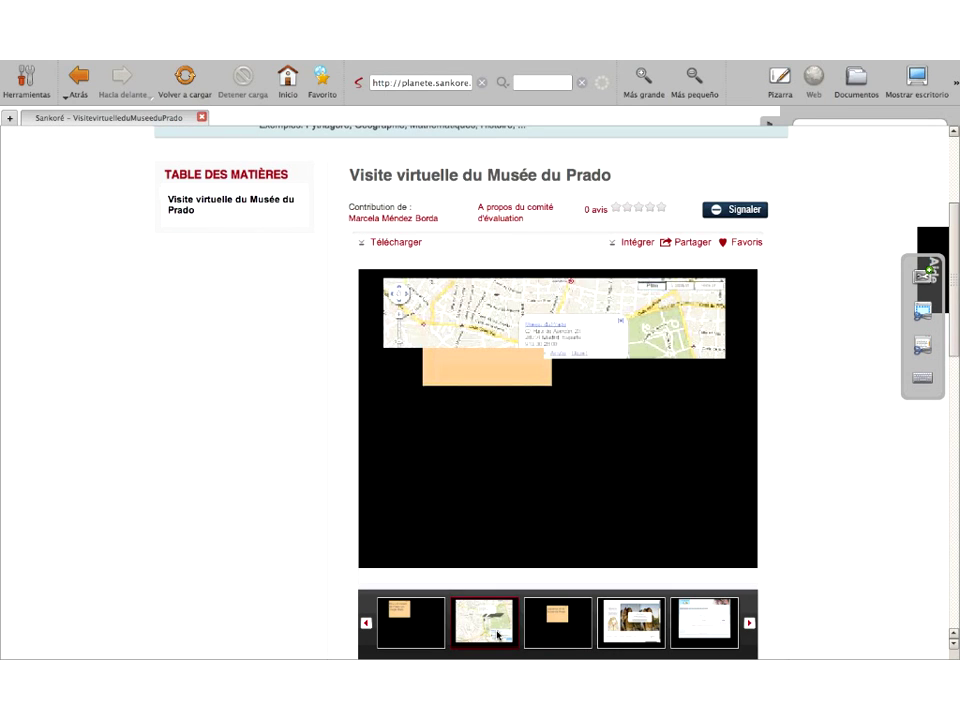
pyautogui.click(528, 636)
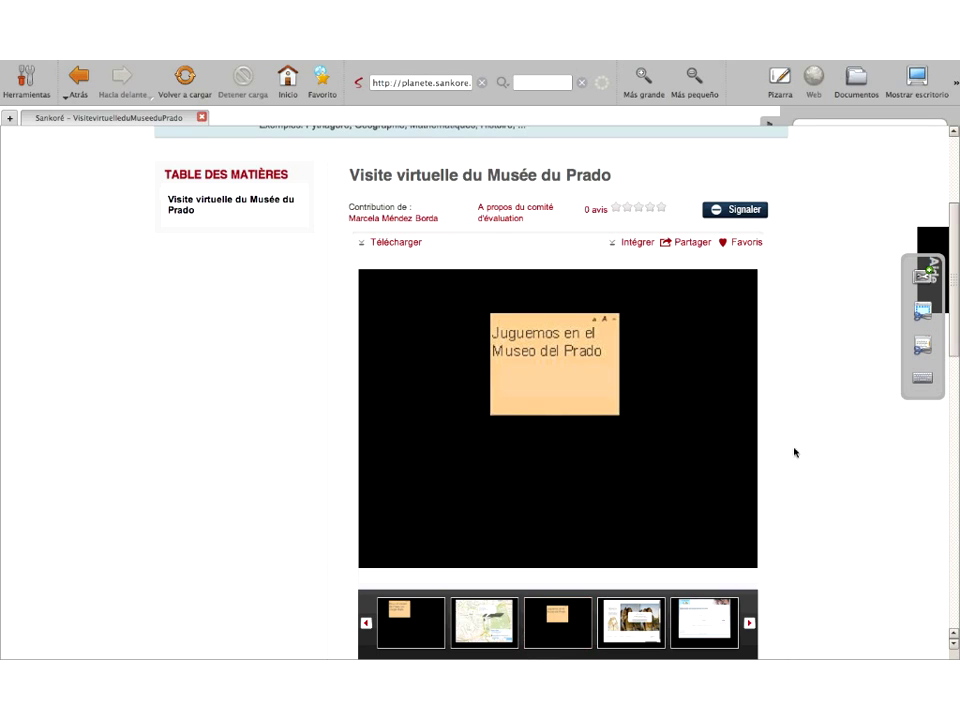
# Step: View the Prado resource's sharing options and the Mon Compte sign-in page, and return to the resource
pyautogui.scroll(4, 794, 452)
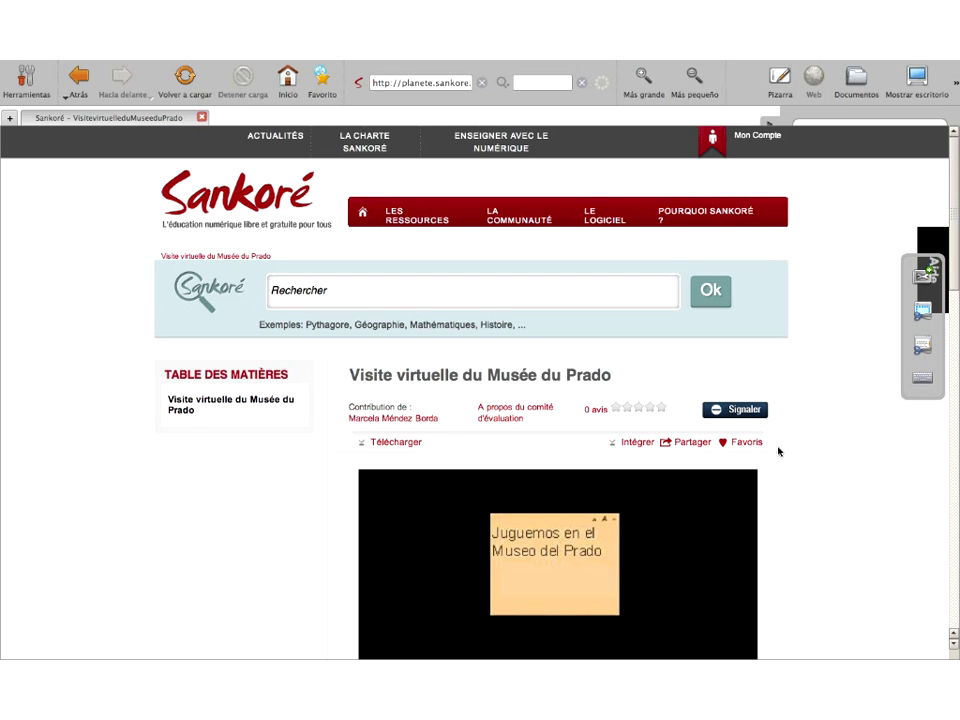
pyautogui.scroll(-2, 862, 343)
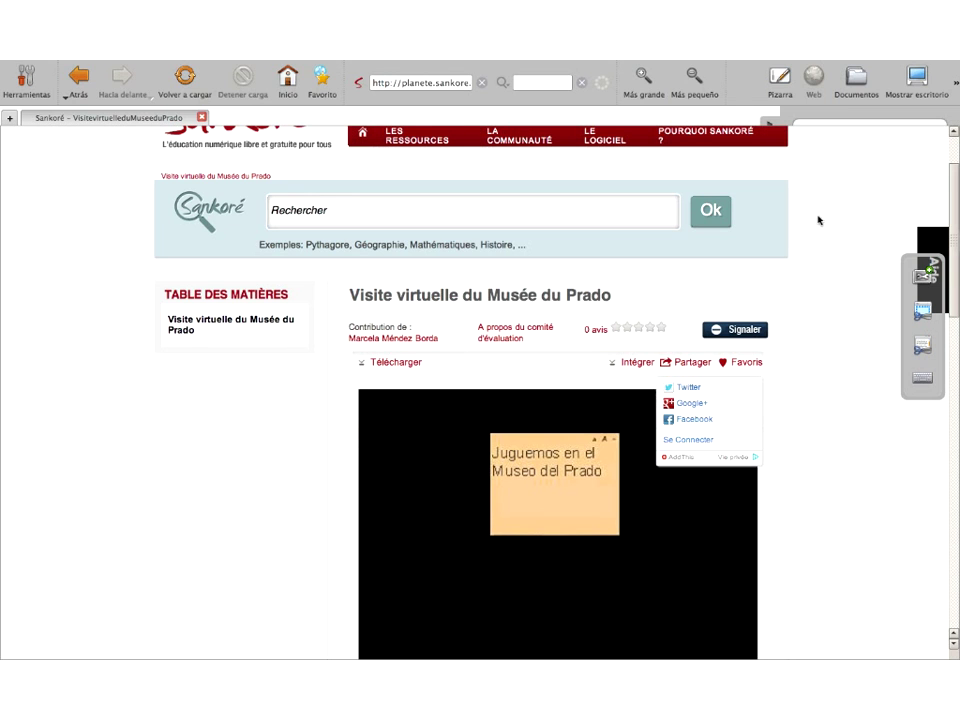
pyautogui.scroll(2, 766, 128)
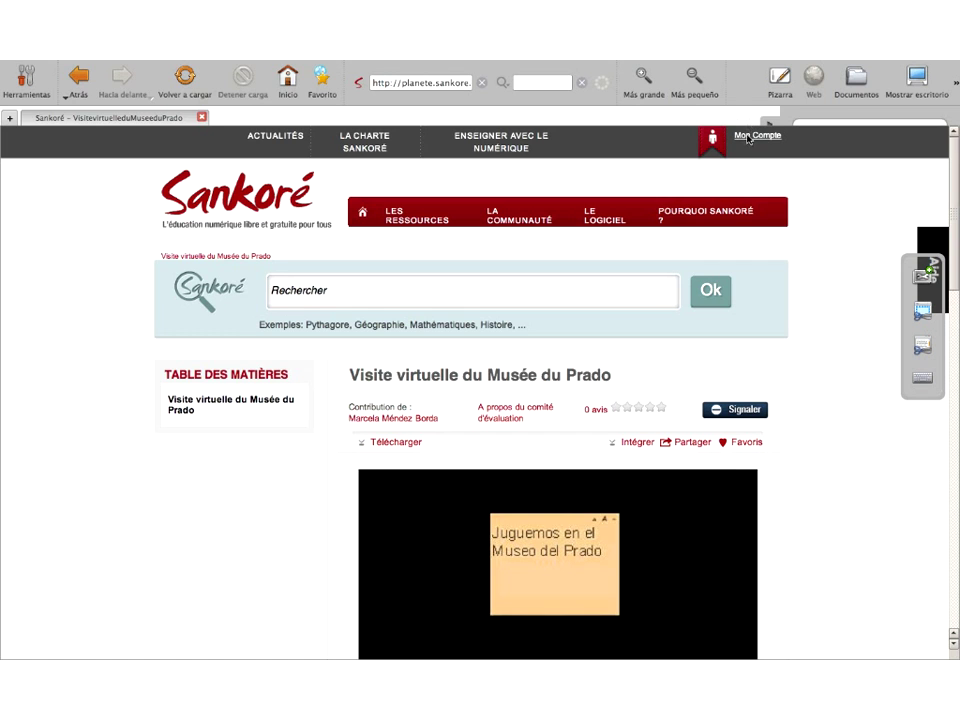
pyautogui.scroll(-3, 836, 395)
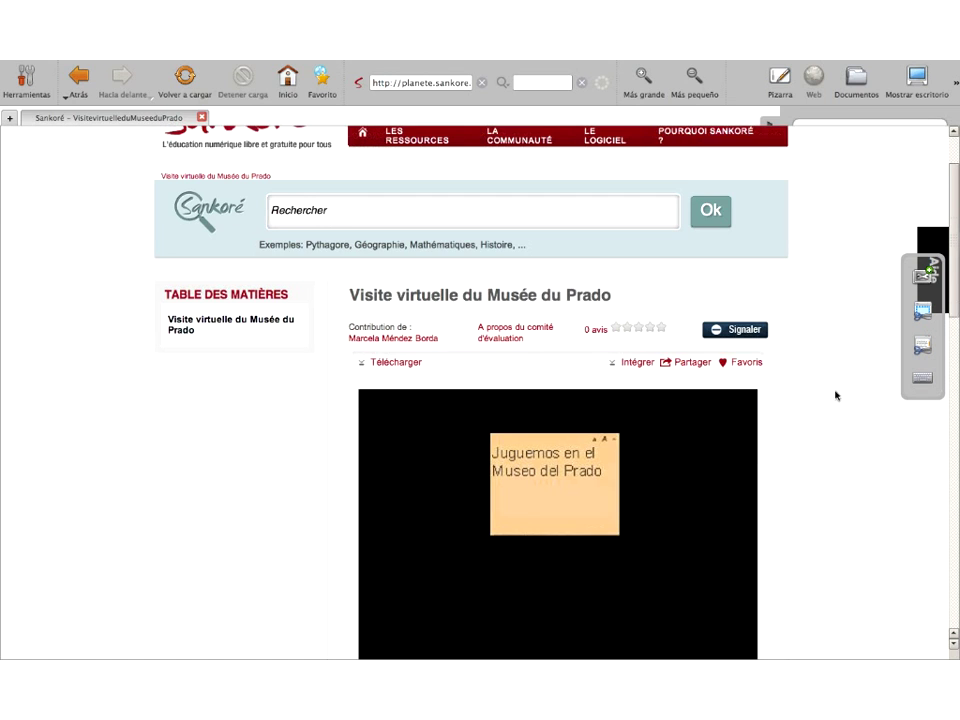
pyautogui.scroll(3, 555, 293)
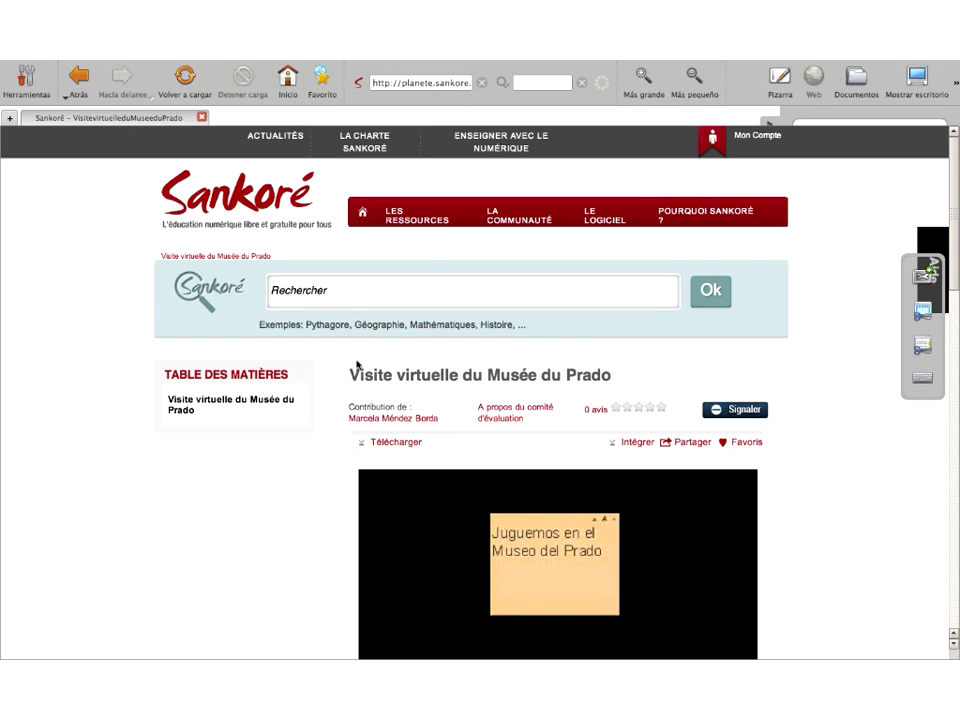
pyautogui.click(750, 141)
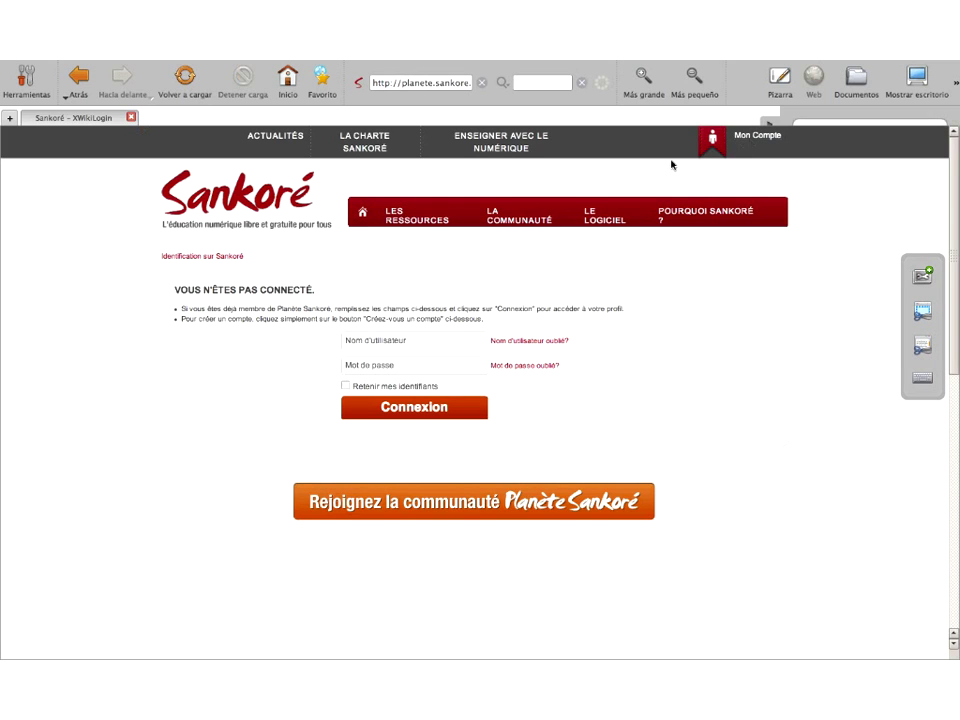
pyautogui.click(78, 77)
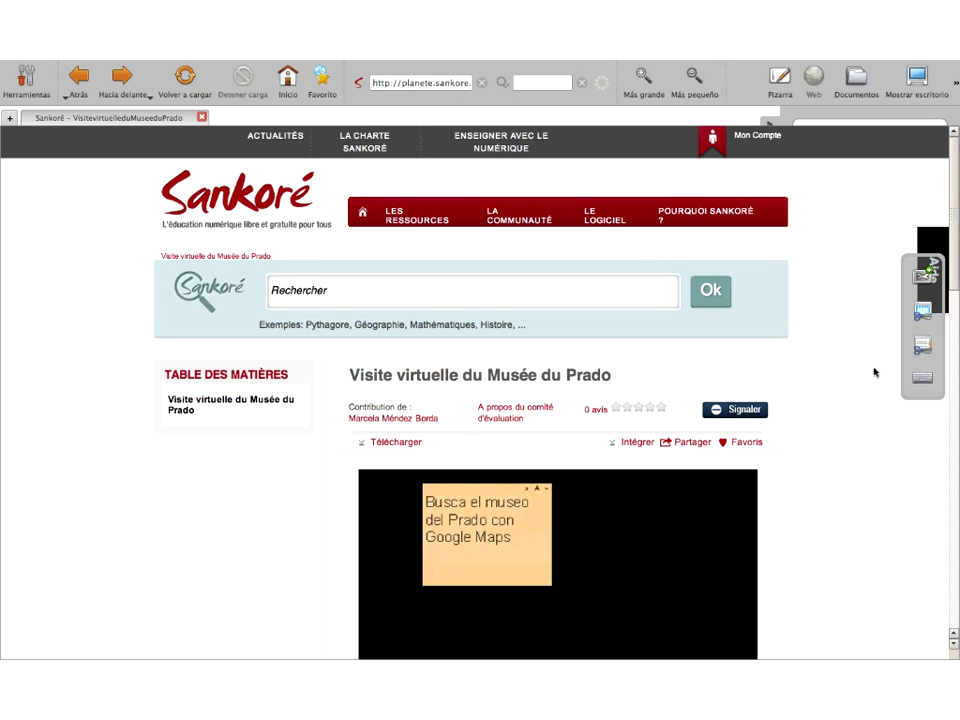
# Step: Download the Prado museum resource and open visitevirtuellemuseeprado.ubz in the whiteboard
pyautogui.scroll(-3, 873, 373)
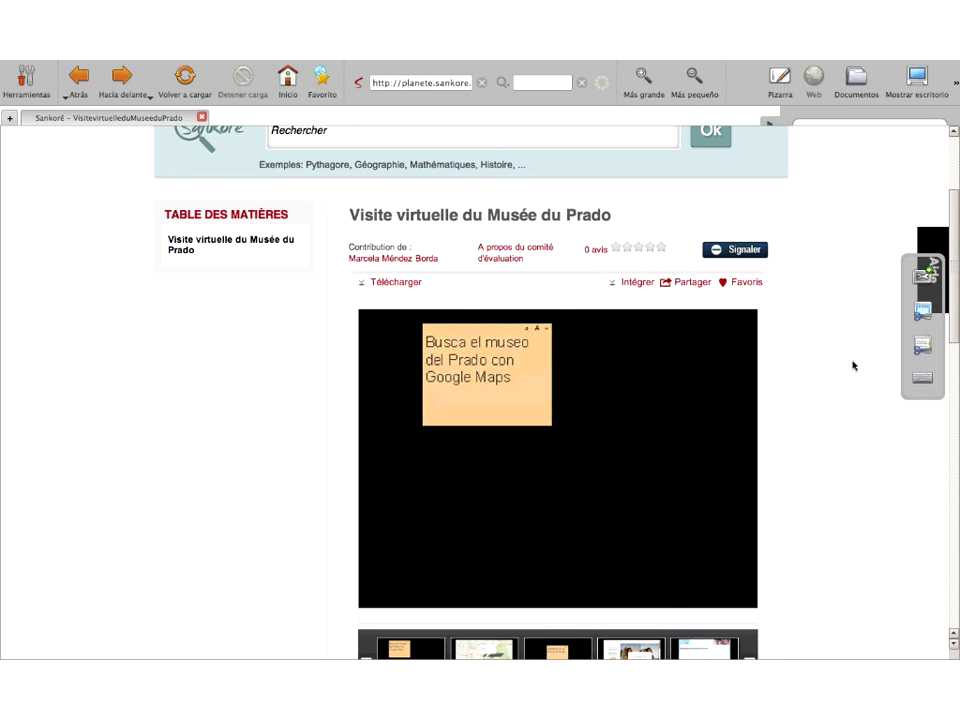
pyautogui.scroll(-2, 853, 365)
pyautogui.scroll(1, 700, 300)
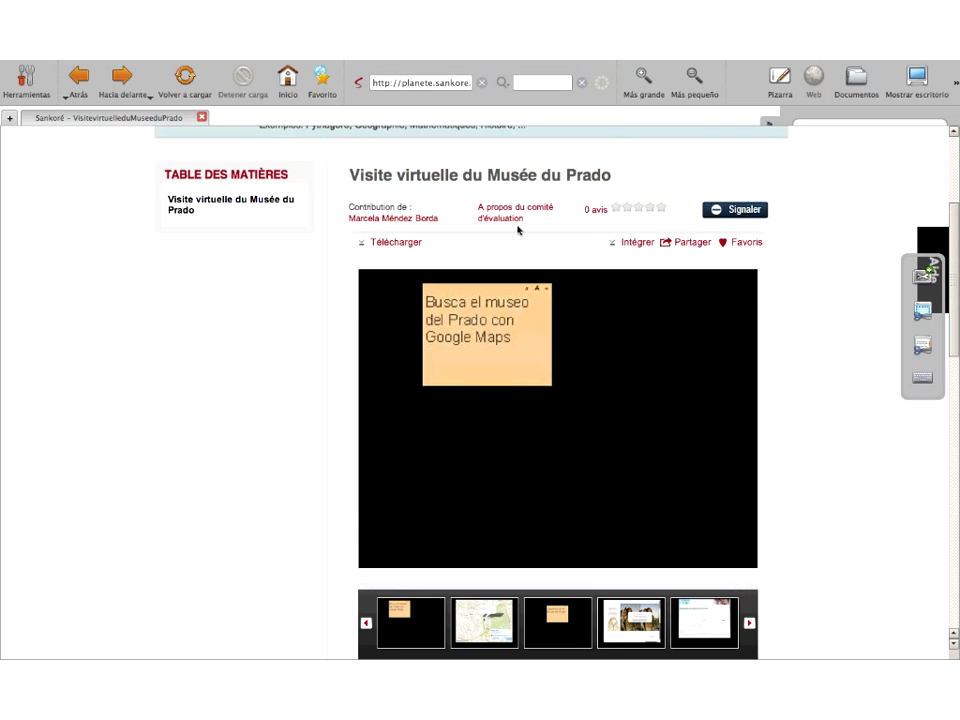
pyautogui.click(400, 243)
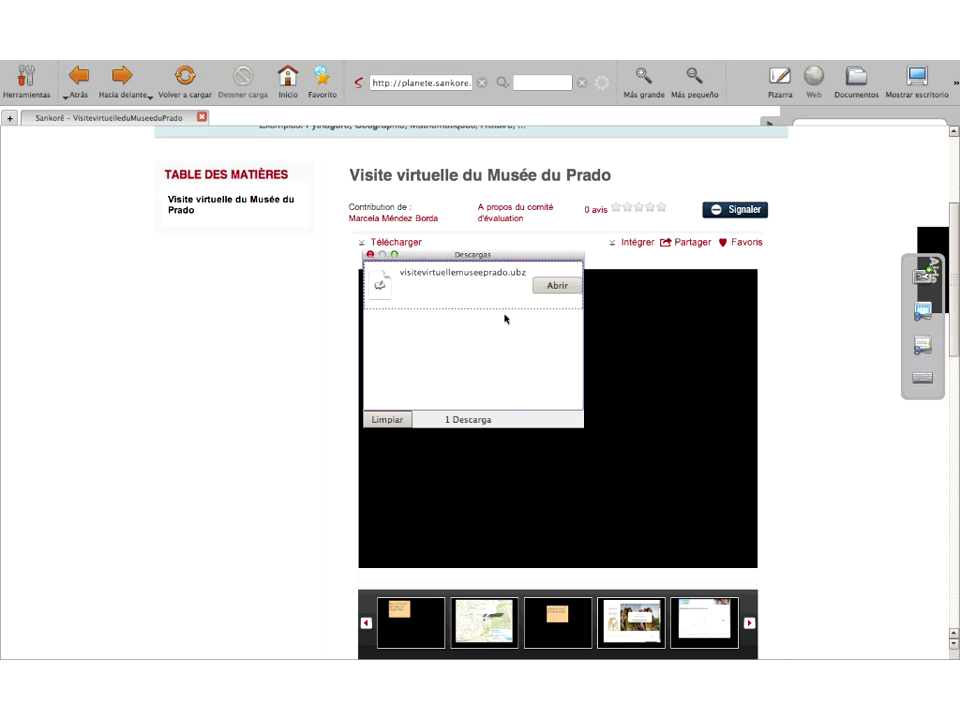
pyautogui.click(556, 286)
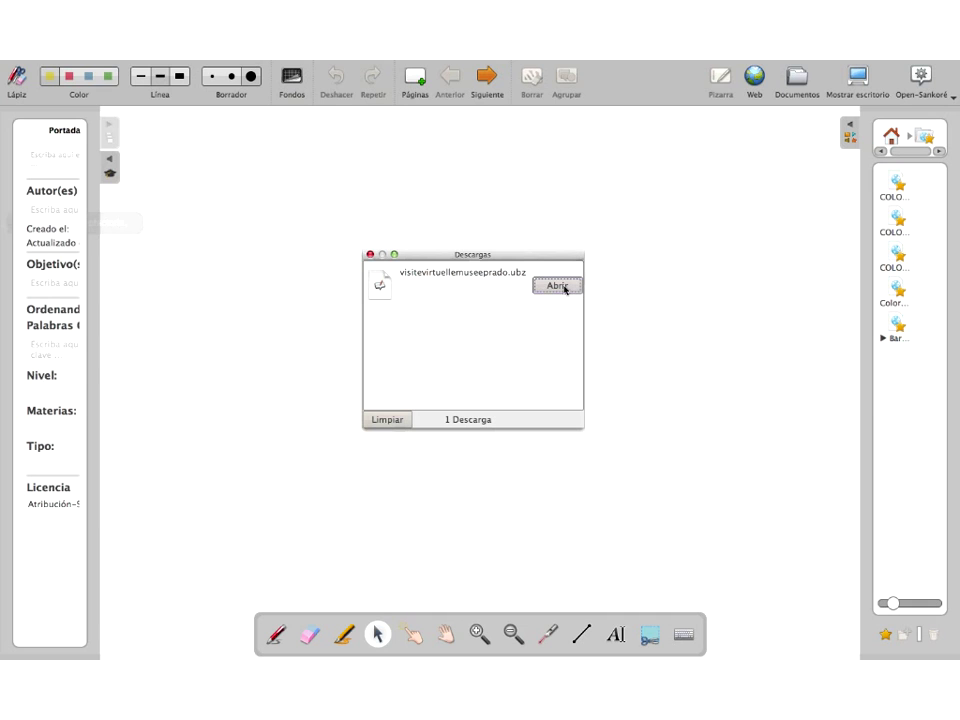
pyautogui.click(552, 288)
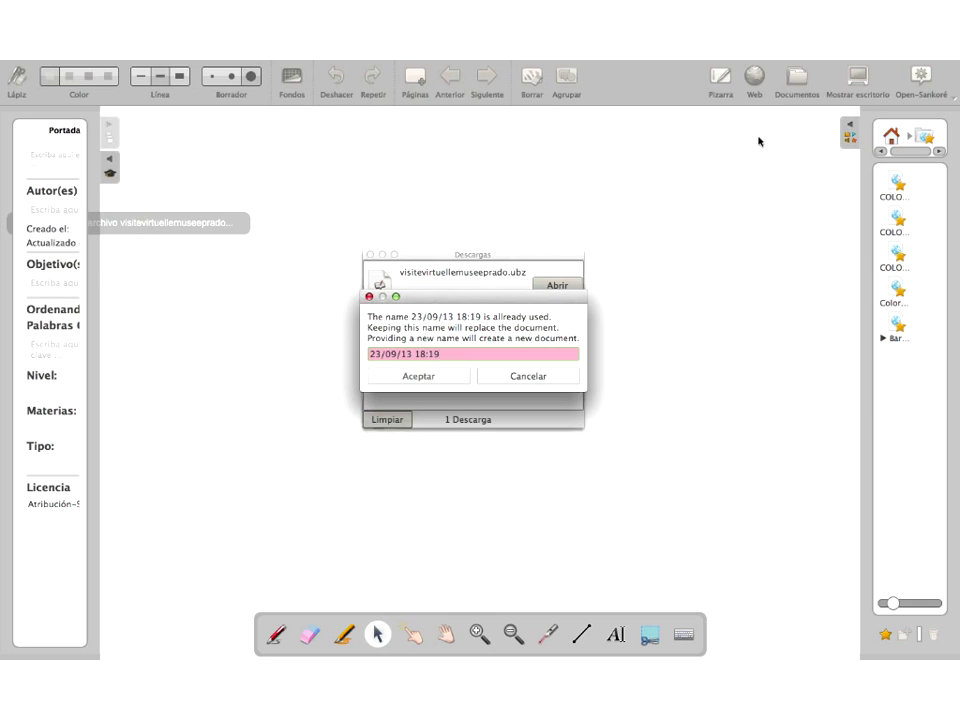
# Step: Cancel the document name prompt of the import and close the Descargas window
pyautogui.moveTo(452, 298); pyautogui.dragTo(487, 300)
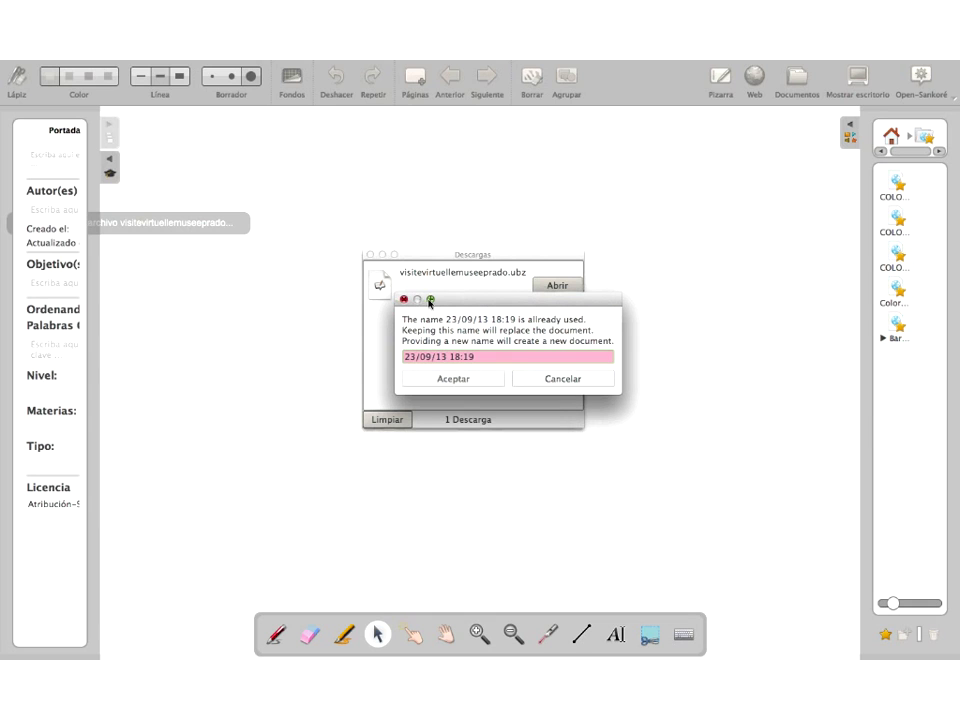
pyautogui.click(557, 380)
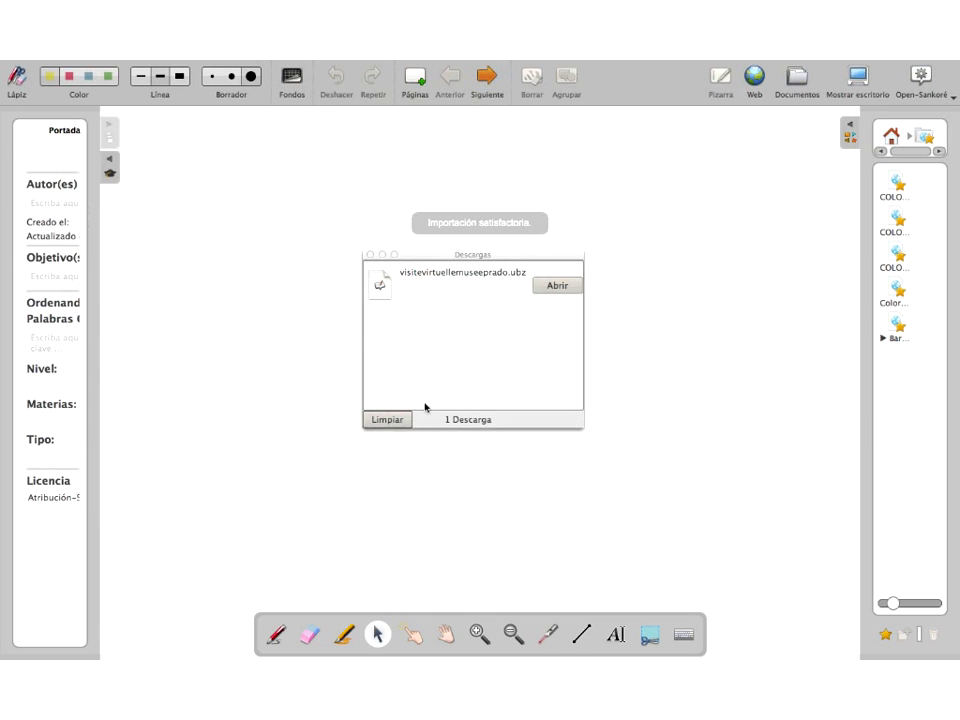
pyautogui.click(370, 255)
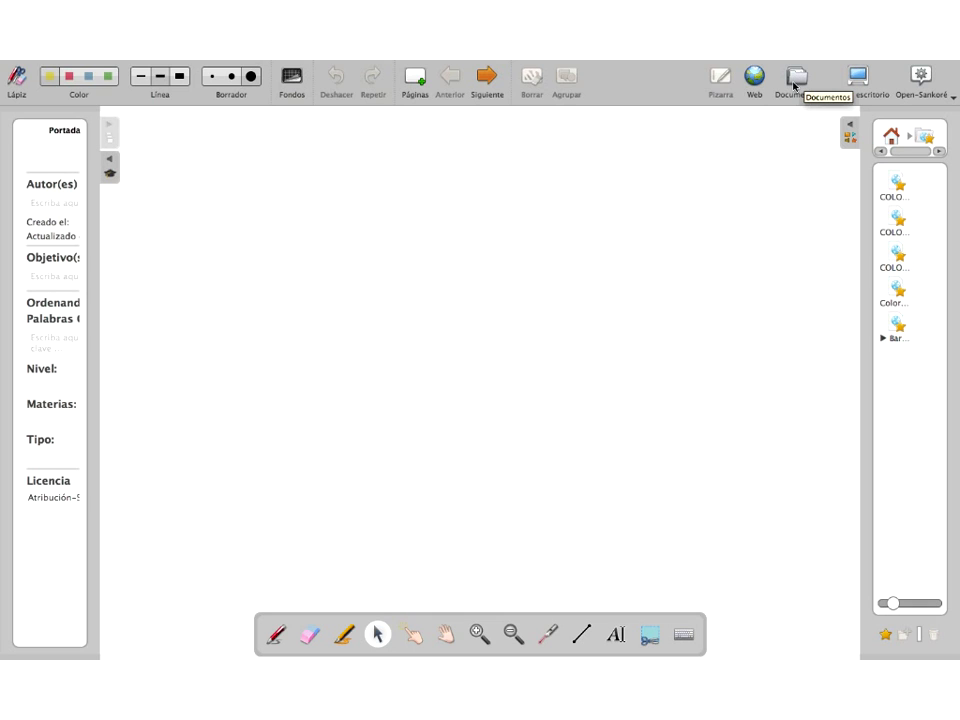
# Step: Open the document manager and select page 1 of the imported Prado museum document
pyautogui.click(794, 86)
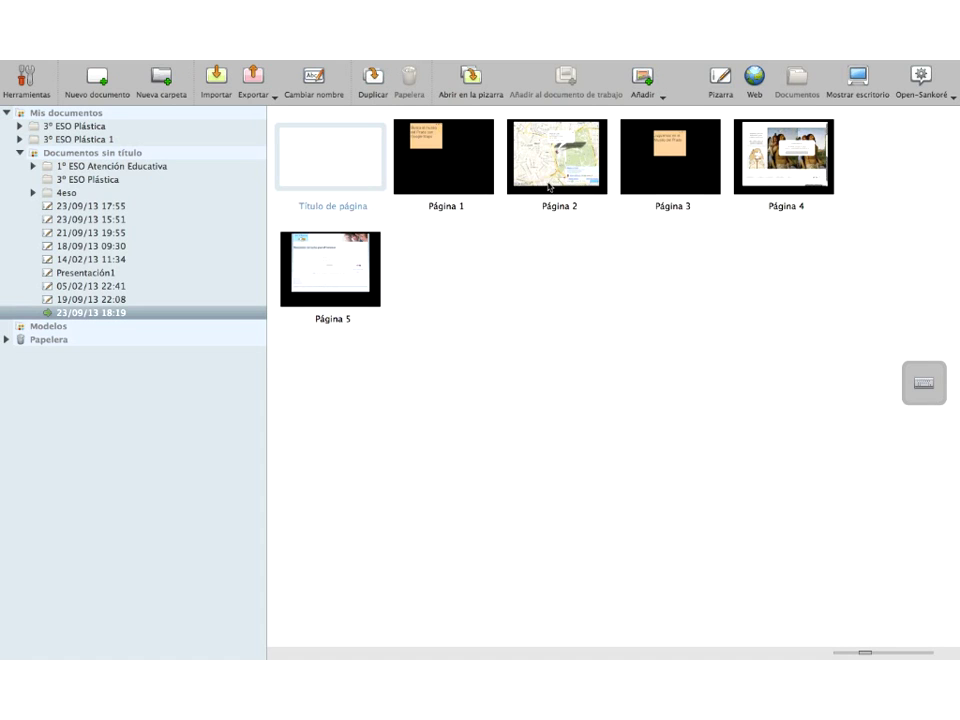
pyautogui.click(420, 166)
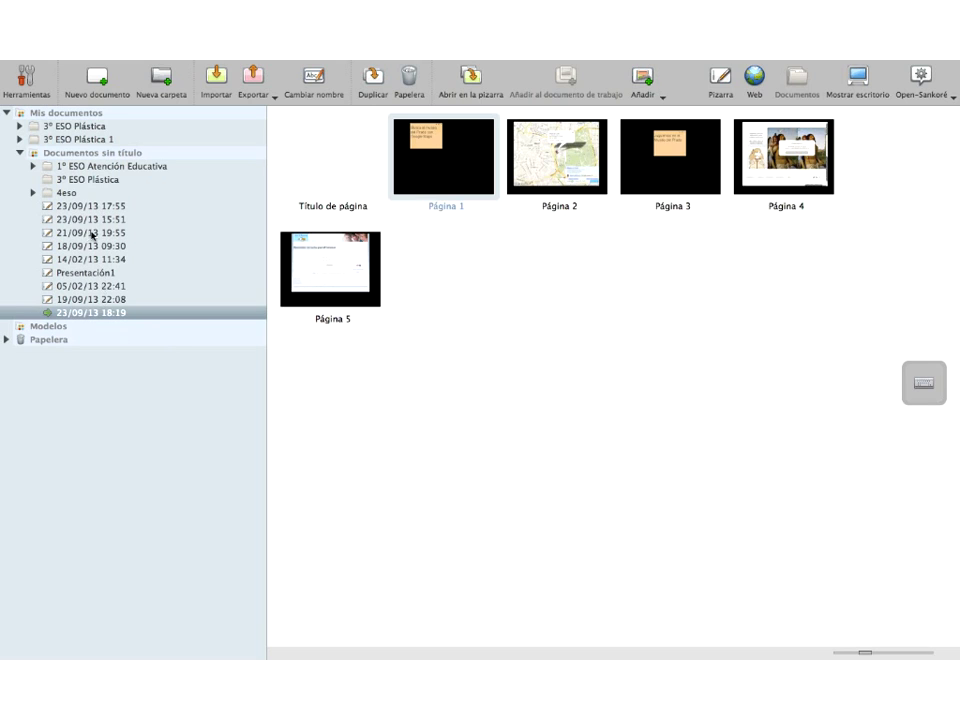
# Step: Rename the imported Prado museum document as Paseo por el Museo del Prado
pyautogui.click(94, 316)
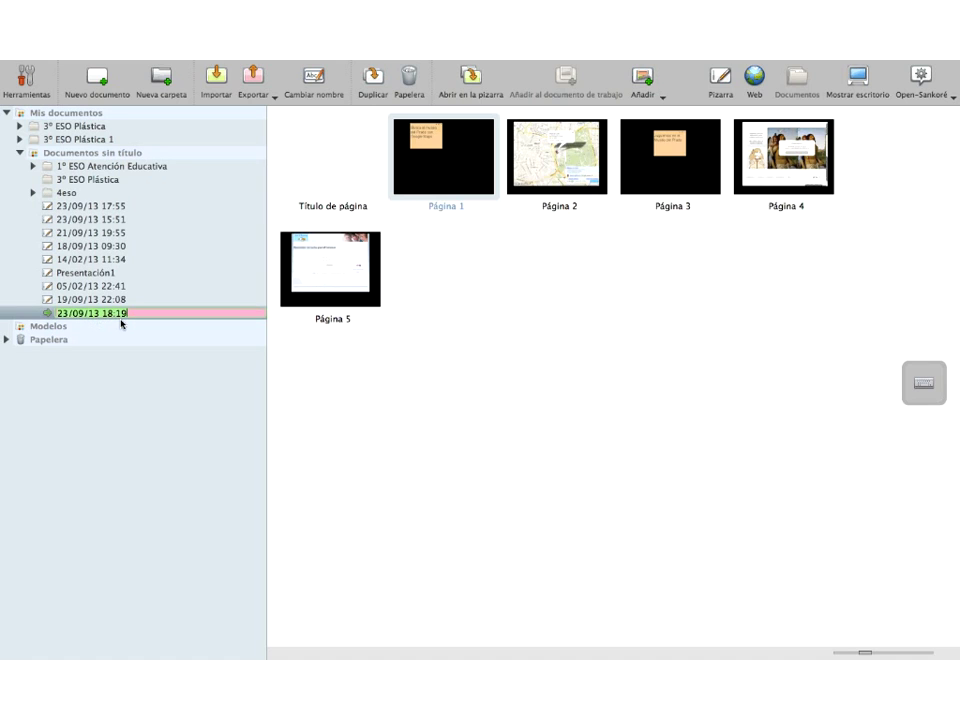
pyautogui.press('BackSpace')
pyautogui.write('Paseo por el Museo del Prado')
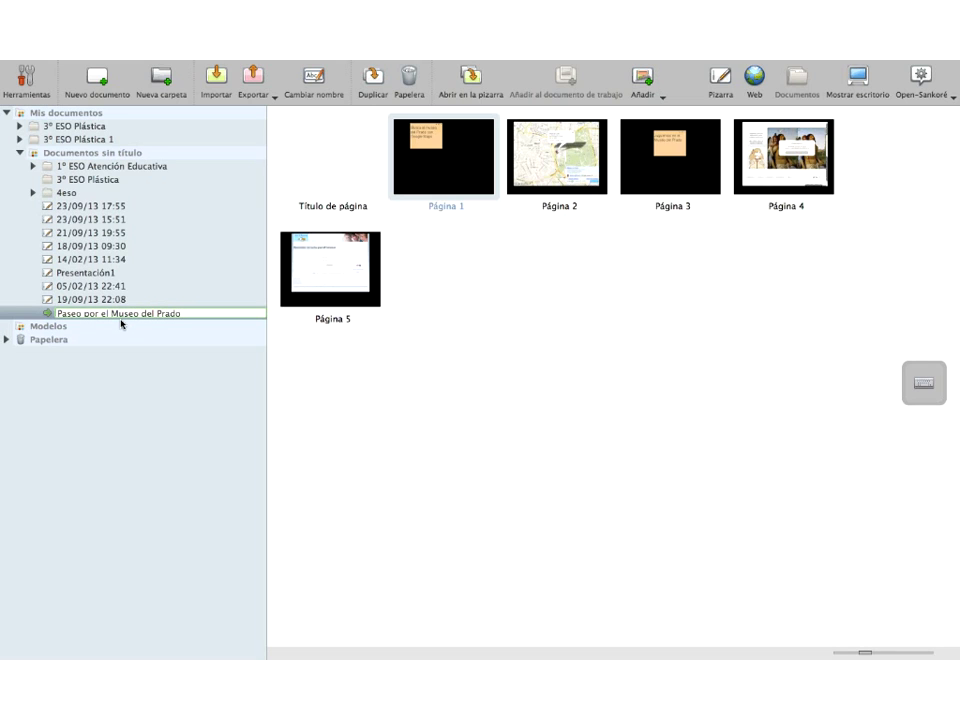
pyautogui.press('super+a')
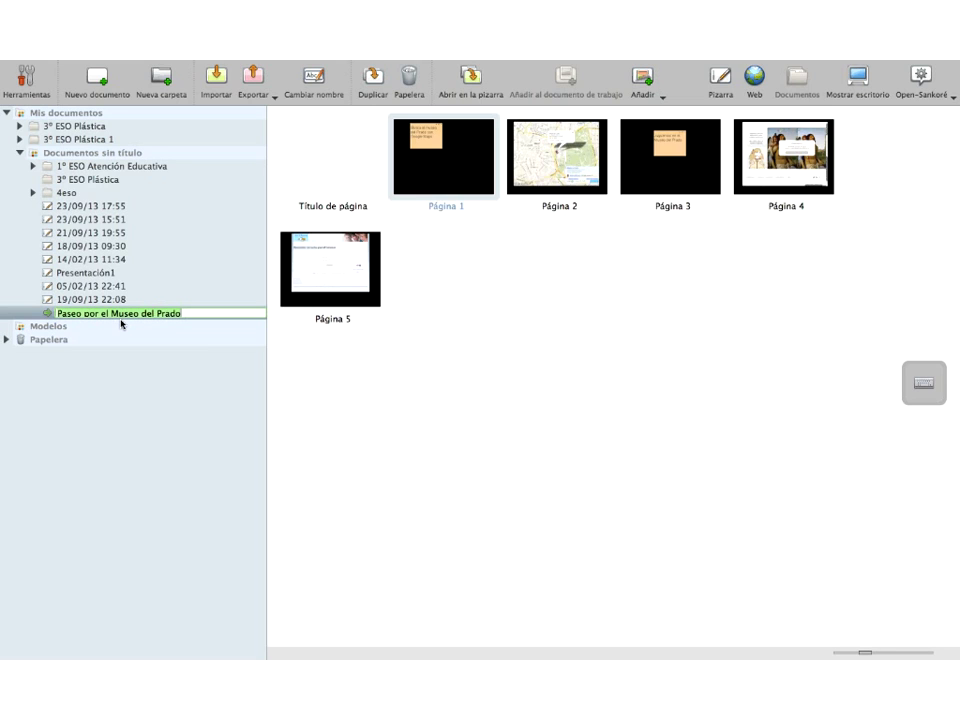
pyautogui.click(352, 379)
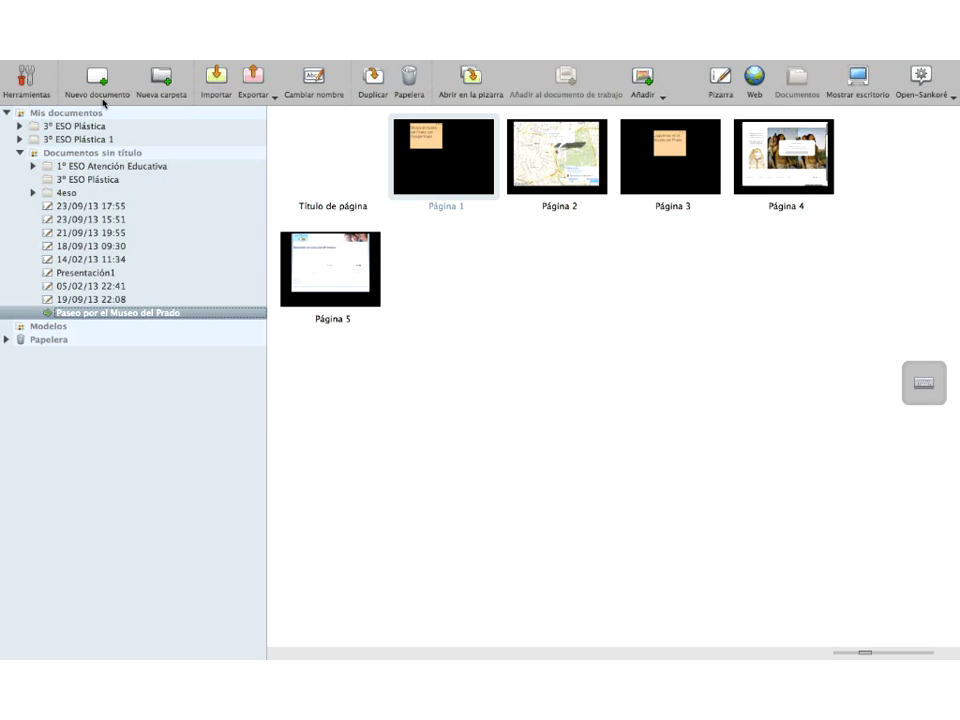
# Step: Create a folder named Ejemplo para la clase inside Documentos sin título
pyautogui.click(164, 83)
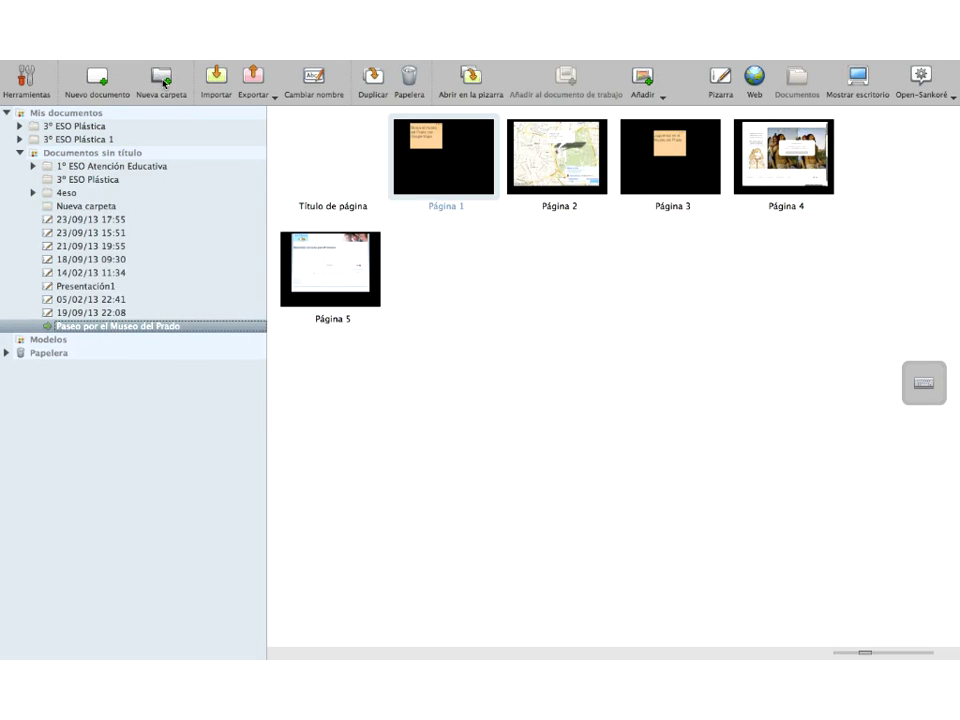
pyautogui.click(69, 207)
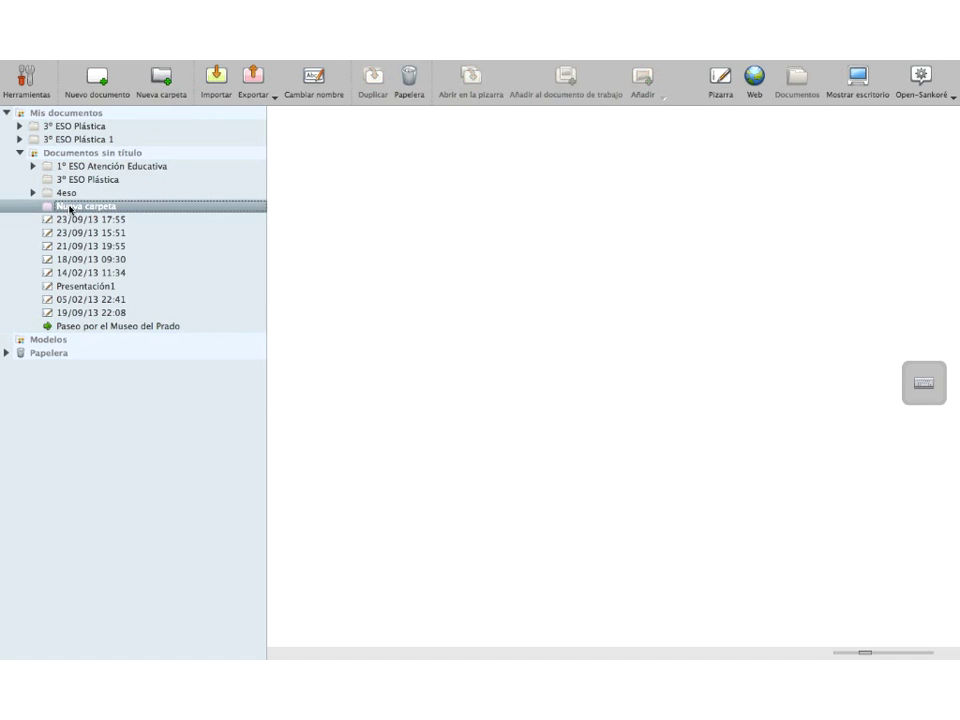
pyautogui.click(70, 208)
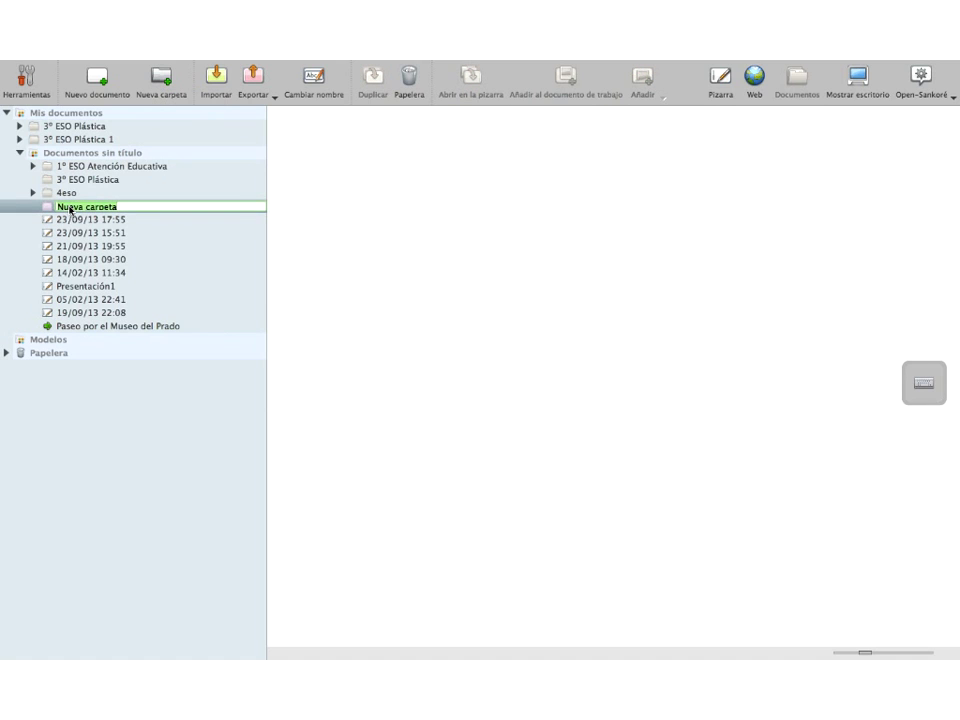
pyautogui.write('Ejemplo para la clase')
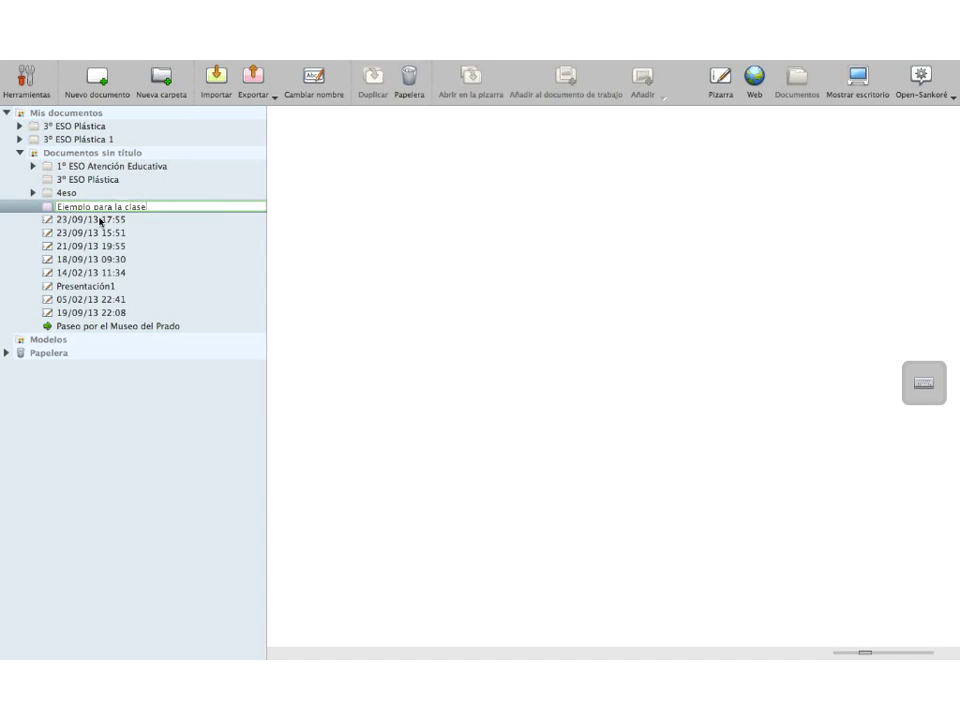
pyautogui.press('Return')
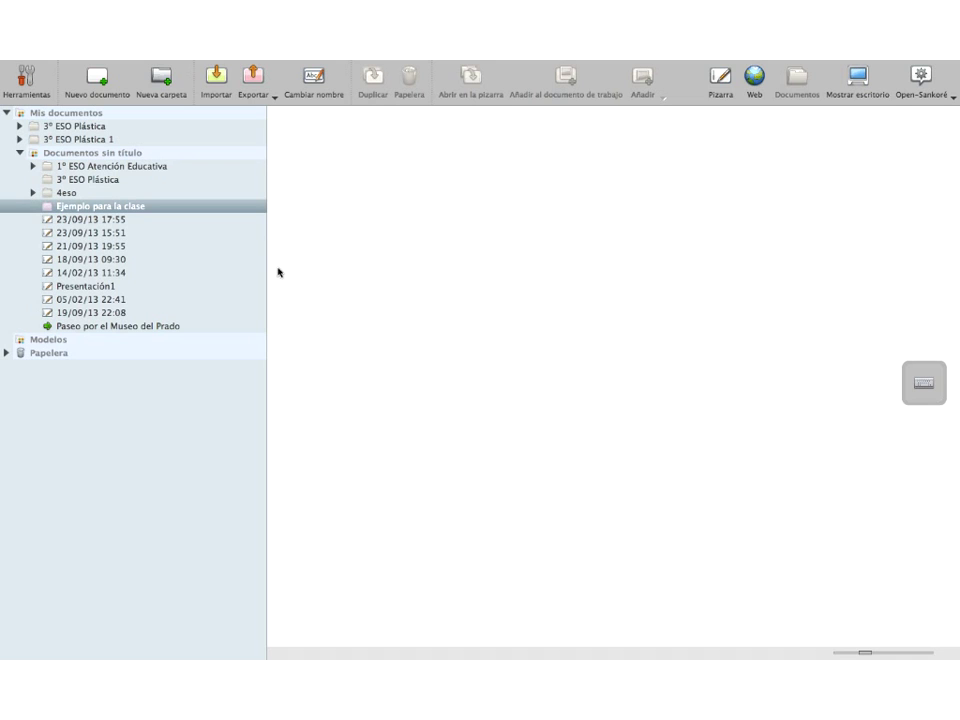
# Step: Move the Paseo por el Museo del Prado document into the Ejemplo para la clase folder and check the folder's contents
pyautogui.click(104, 328)
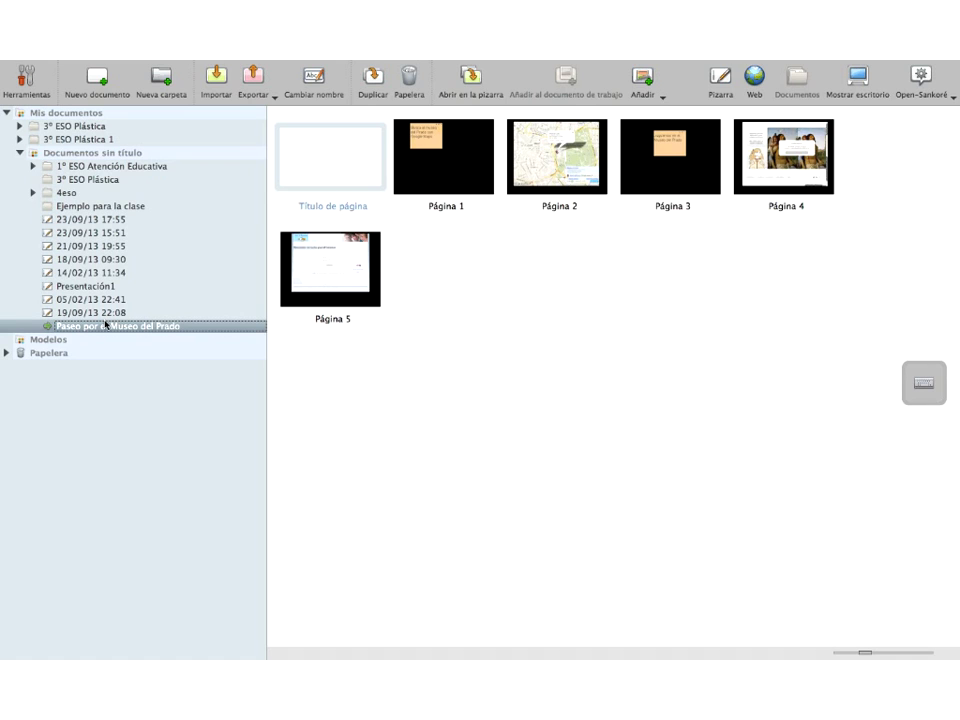
pyautogui.moveTo(105, 325); pyautogui.dragTo(113, 209)
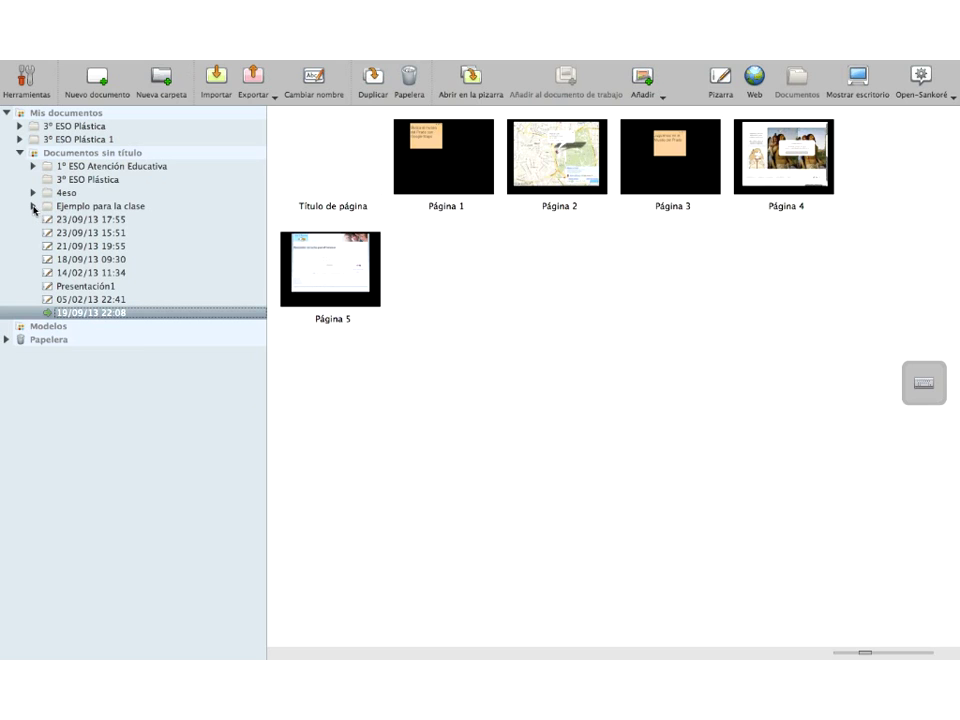
pyautogui.click(34, 207)
pyautogui.click(34, 207)
pyautogui.click(34, 207)
pyautogui.click(34, 207)
pyautogui.click(34, 207)
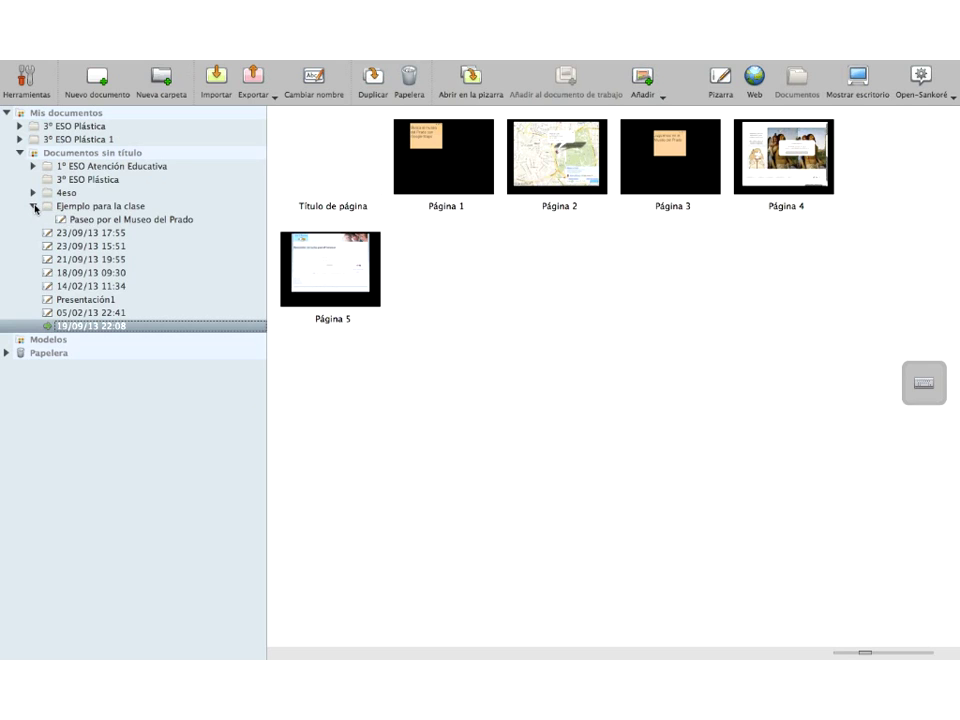
pyautogui.click(34, 207)
# Step: Expand the Ejemplo para la clase folder and select page 1 of Paseo por el Museo del Prado
pyautogui.click(72, 212)
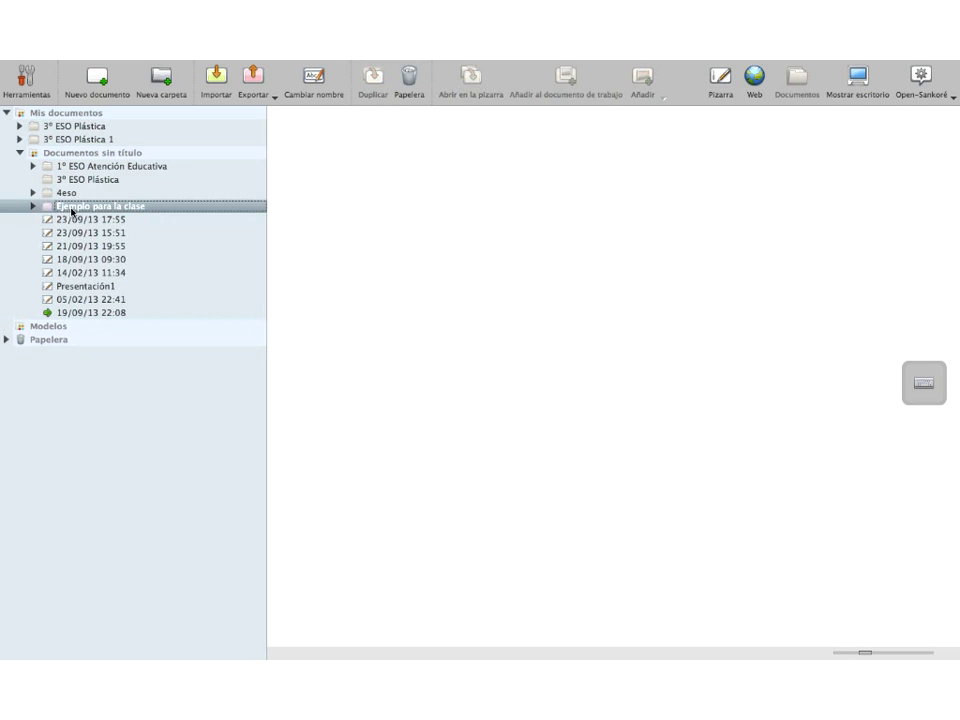
pyautogui.click(33, 206)
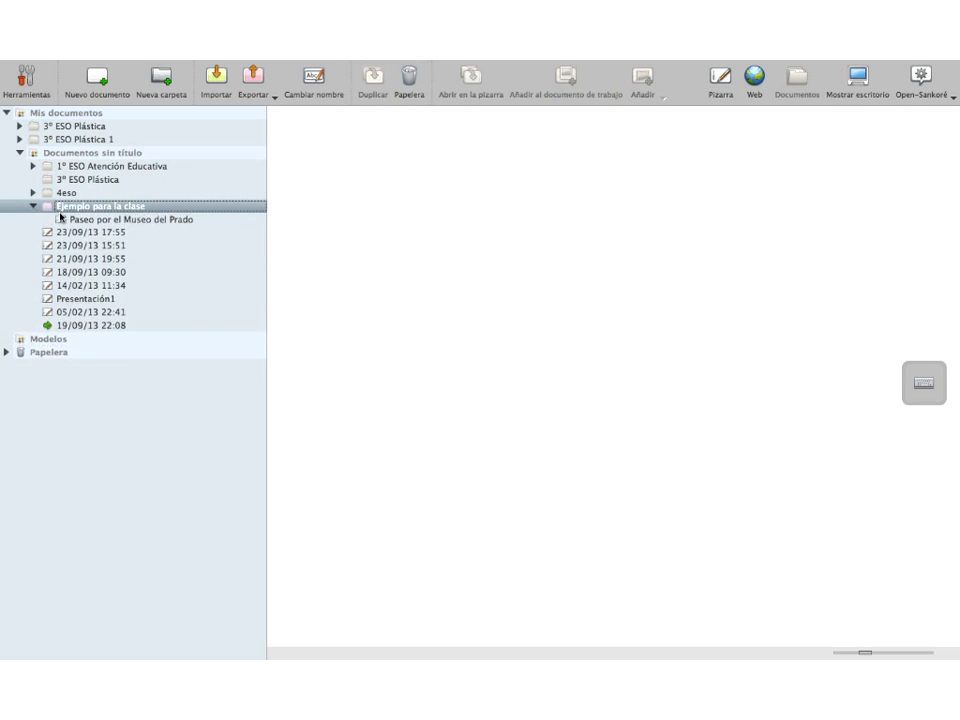
pyautogui.click(84, 220)
pyautogui.click(451, 170)
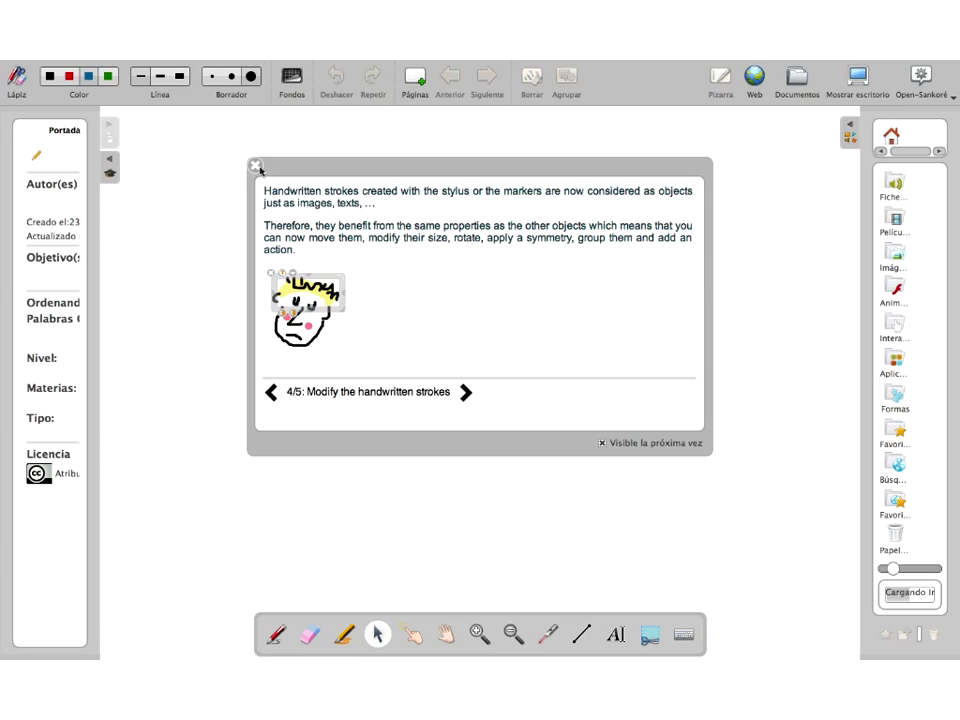
# Step: Close the tutorial window on the whiteboard and quit Open-Sankoré
pyautogui.click(257, 166)
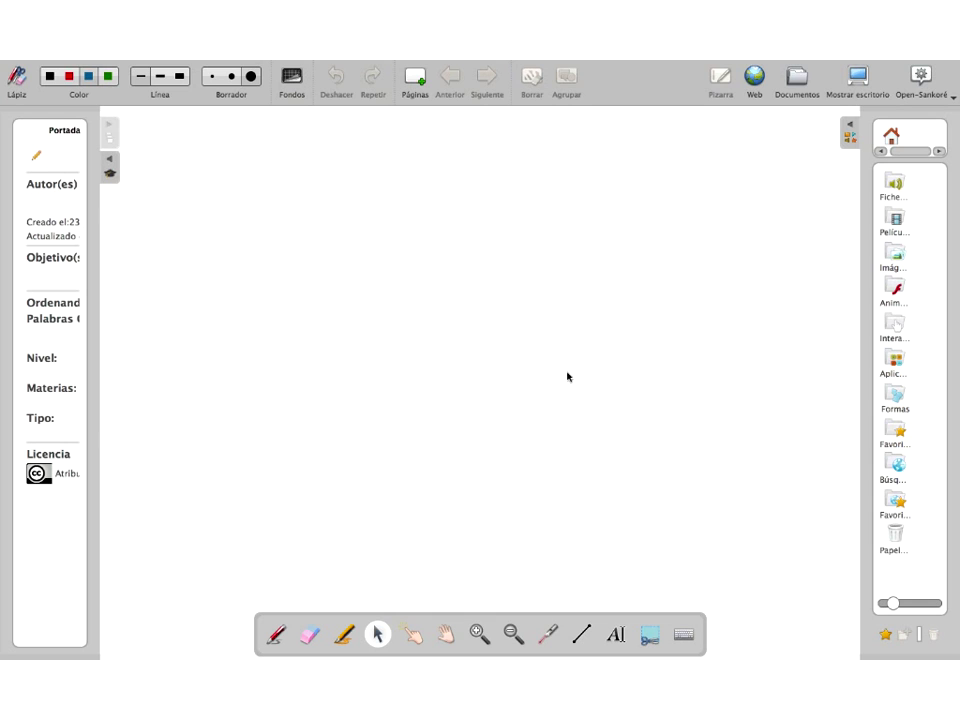
pyautogui.click(942, 91)
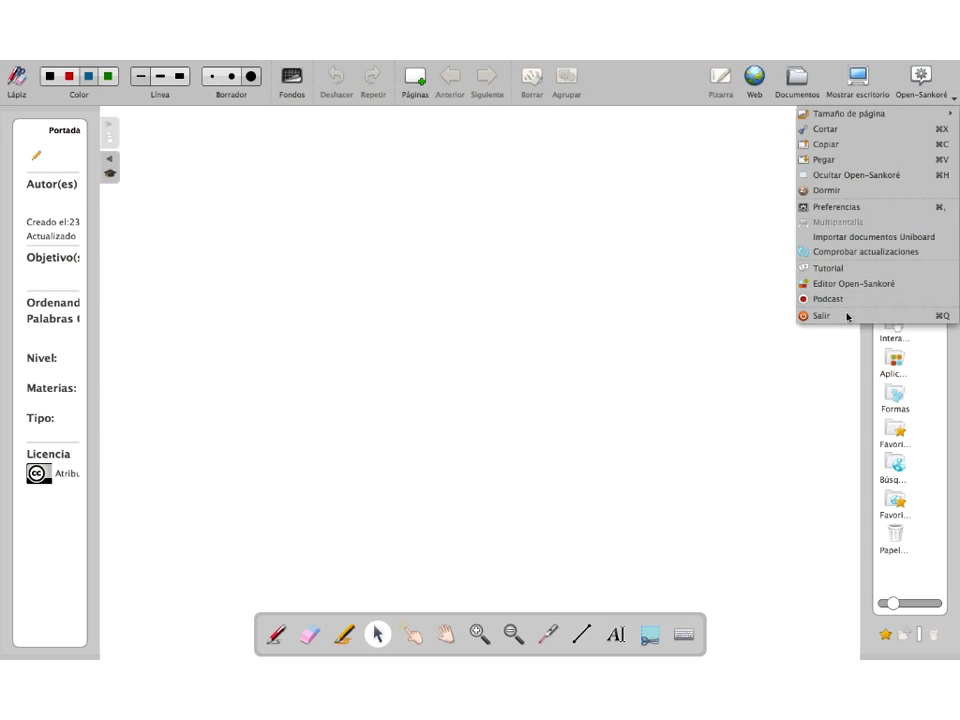
pyautogui.click(847, 316)
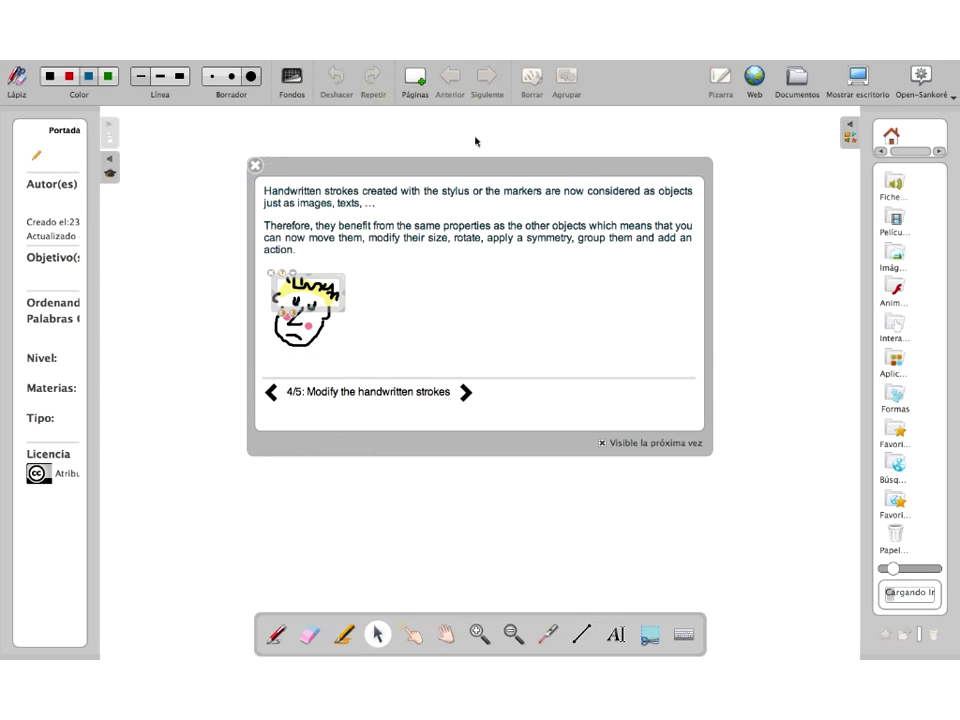
# Step: Turn off Visible la próxima vez in the tutorial window and close it
pyautogui.click(603, 442)
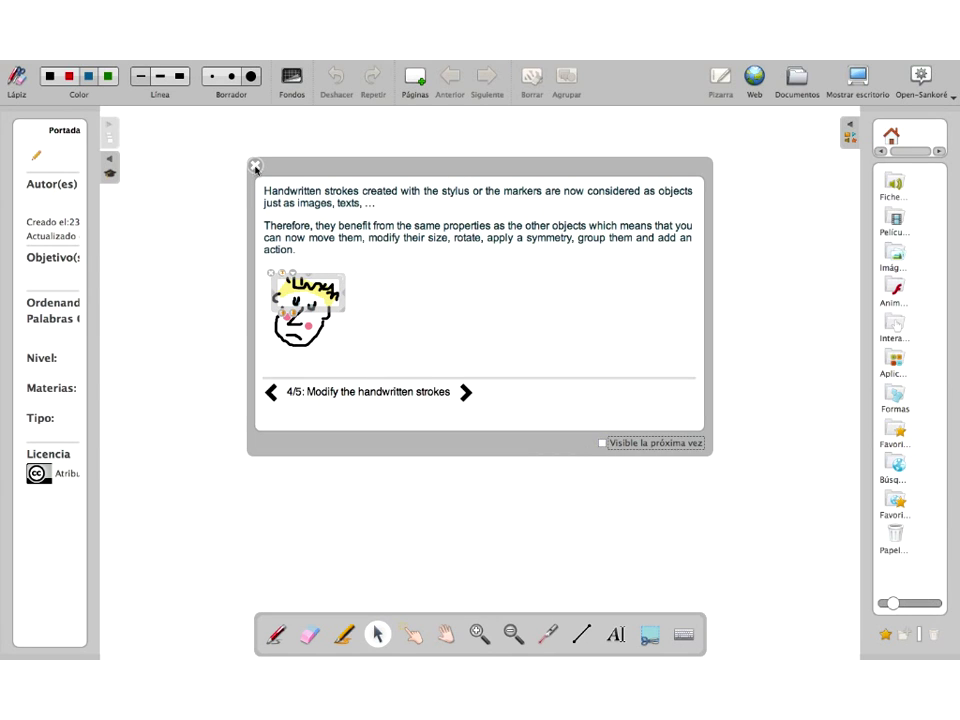
pyautogui.click(255, 166)
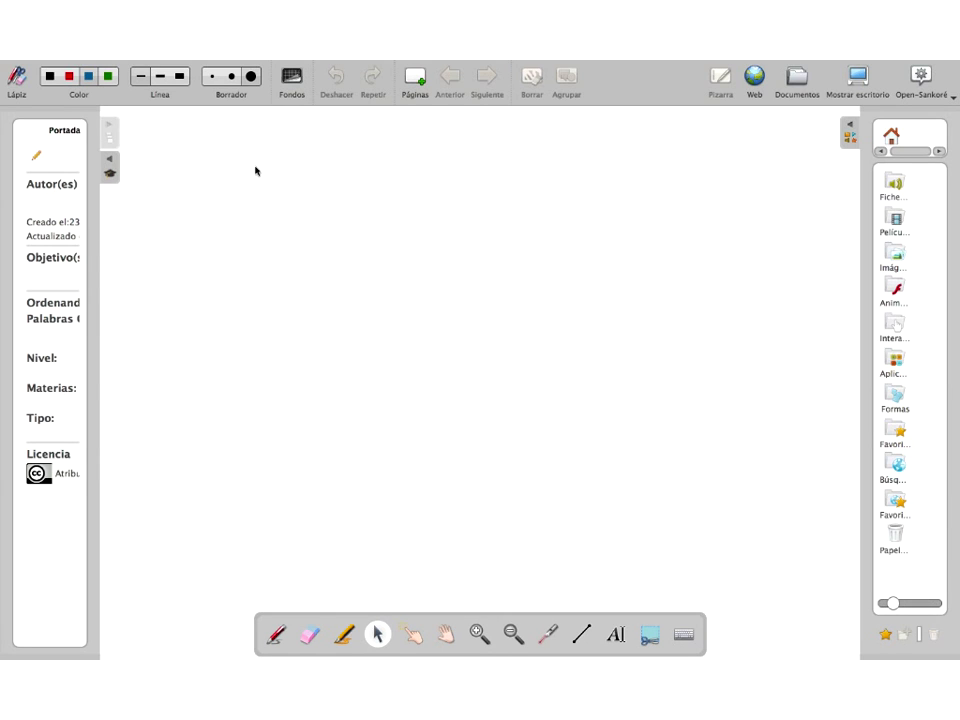
# Step: Examine the stored documents in the document manager, including those in Ejemplo para la clase and 1º ESO Atención Educativa
pyautogui.click(799, 83)
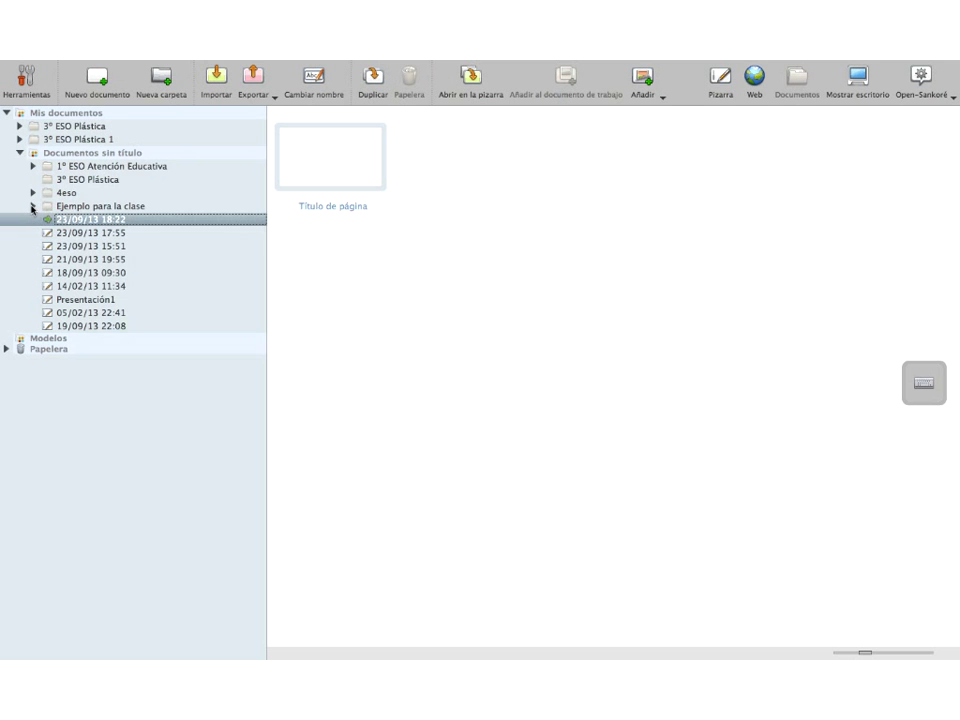
pyautogui.click(33, 207)
pyautogui.click(86, 220)
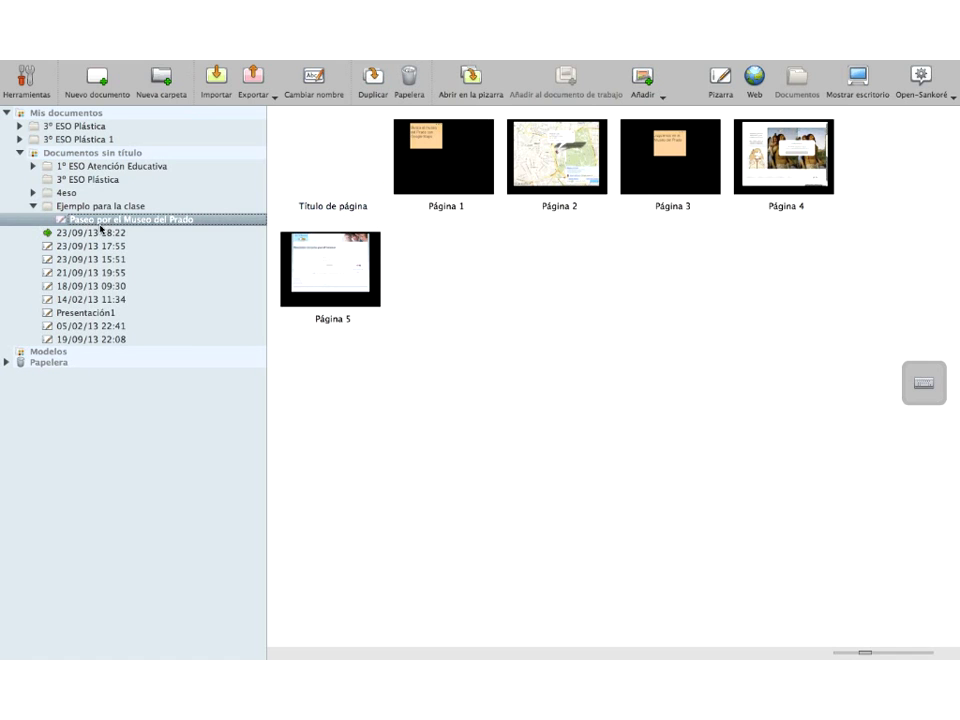
pyautogui.click(88, 258)
pyautogui.click(84, 235)
pyautogui.click(62, 166)
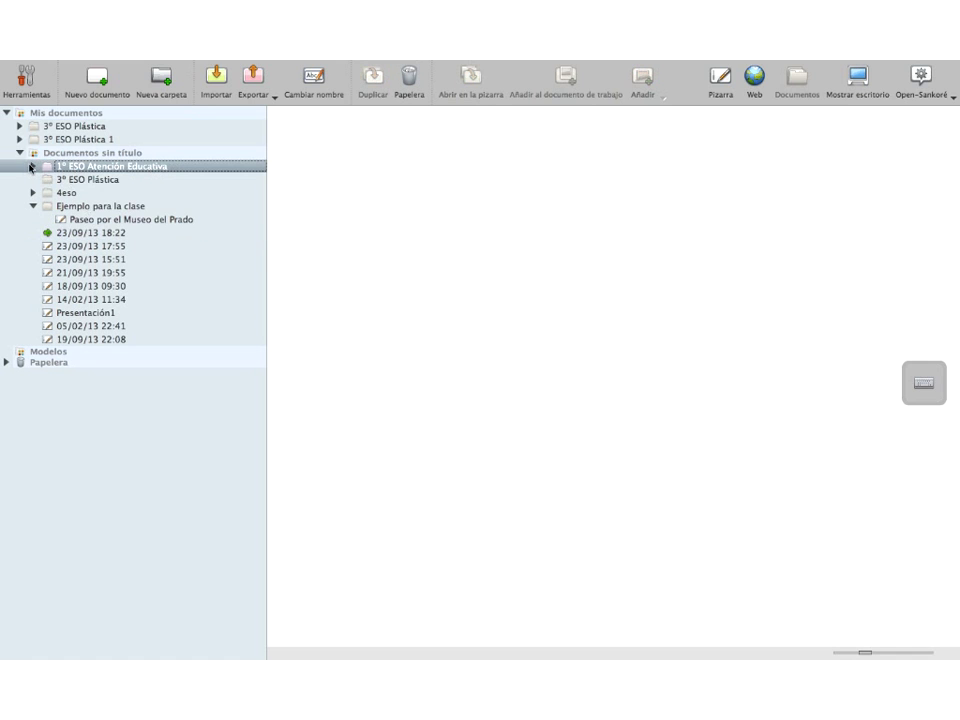
pyautogui.click(32, 166)
pyautogui.click(72, 181)
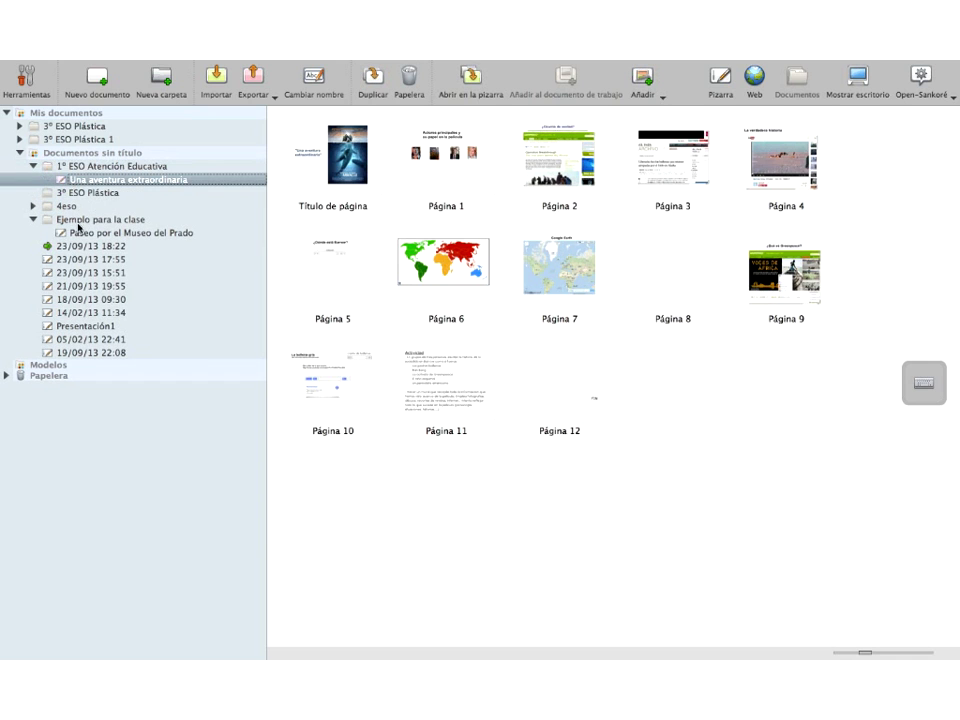
# Step: Open page 1 of Paseo por el Museo del Prado on the whiteboard and browse its pages, stopping at page 4
pyautogui.click(100, 234)
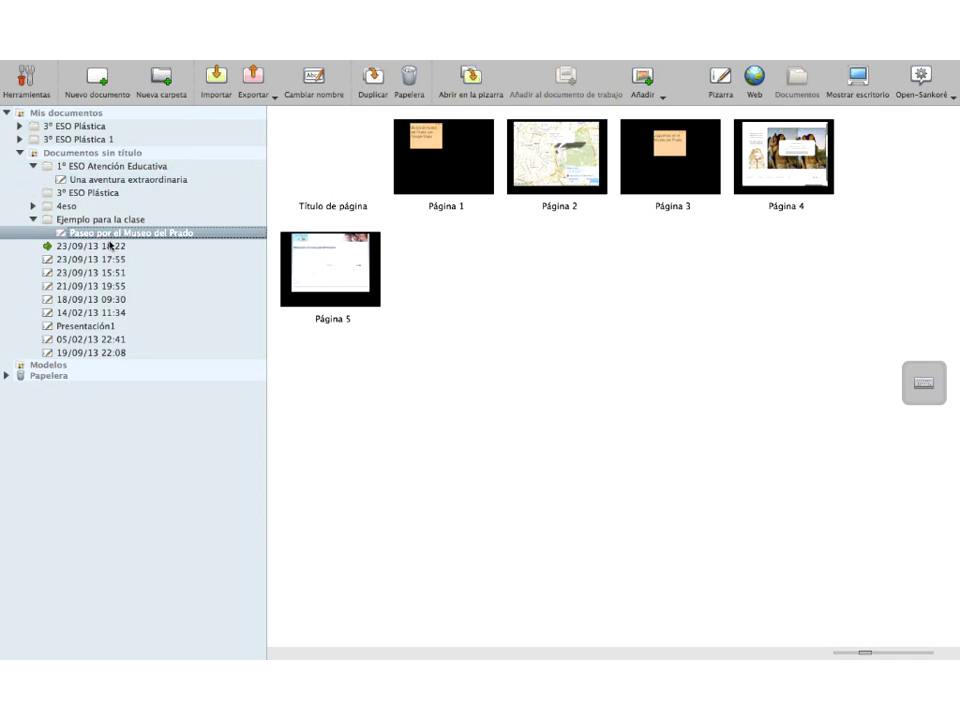
pyautogui.doubleClick(434, 159)
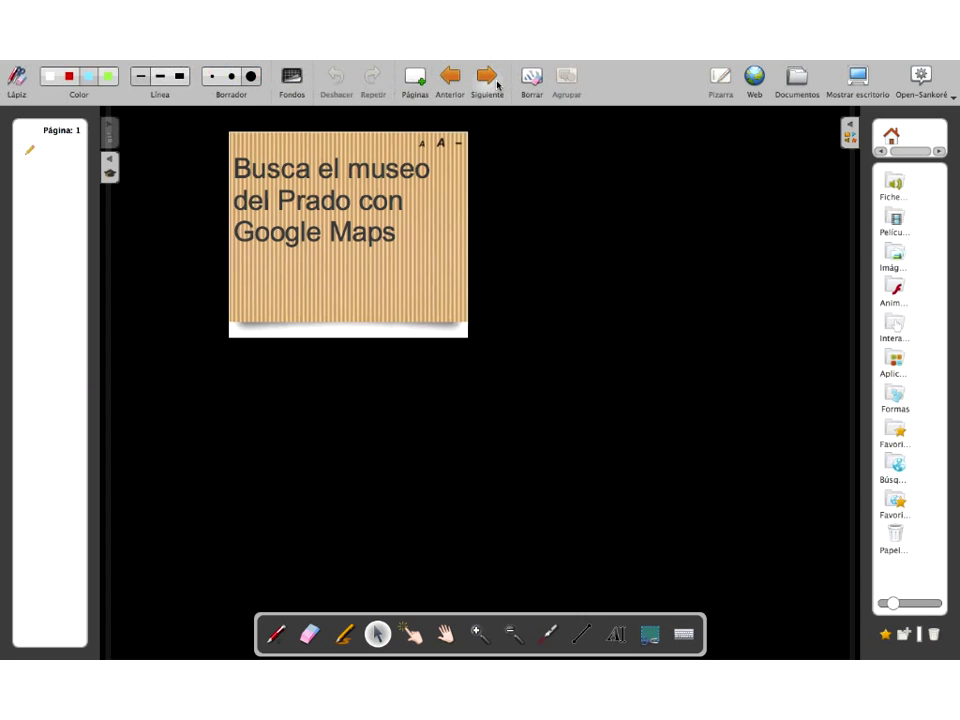
pyautogui.click(488, 78)
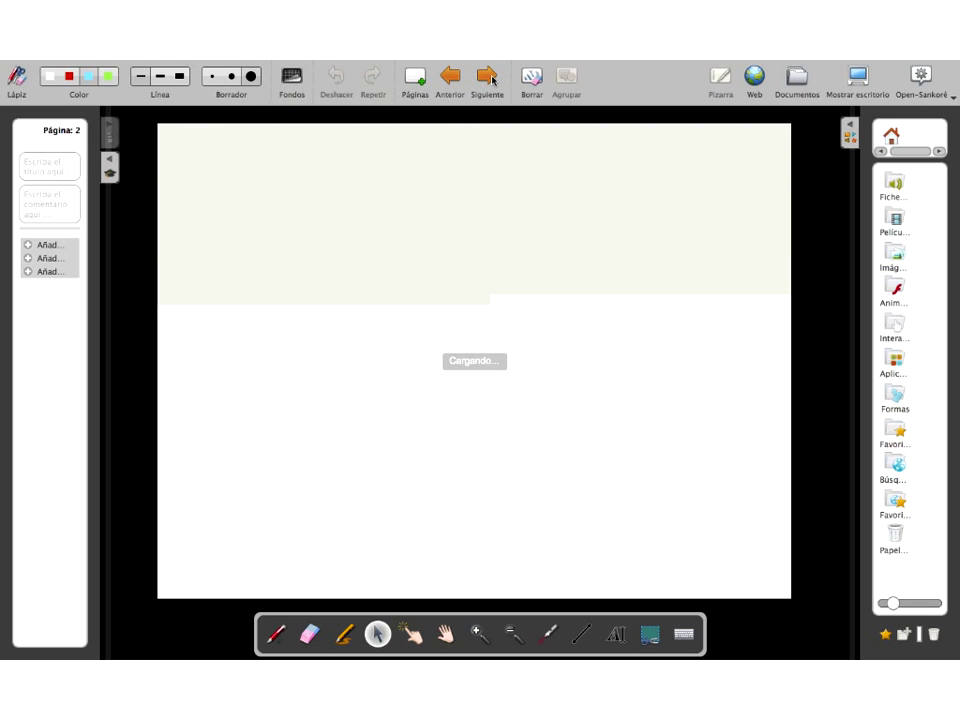
pyautogui.click(488, 78)
pyautogui.click(488, 78)
pyautogui.click(488, 78)
pyautogui.click(449, 80)
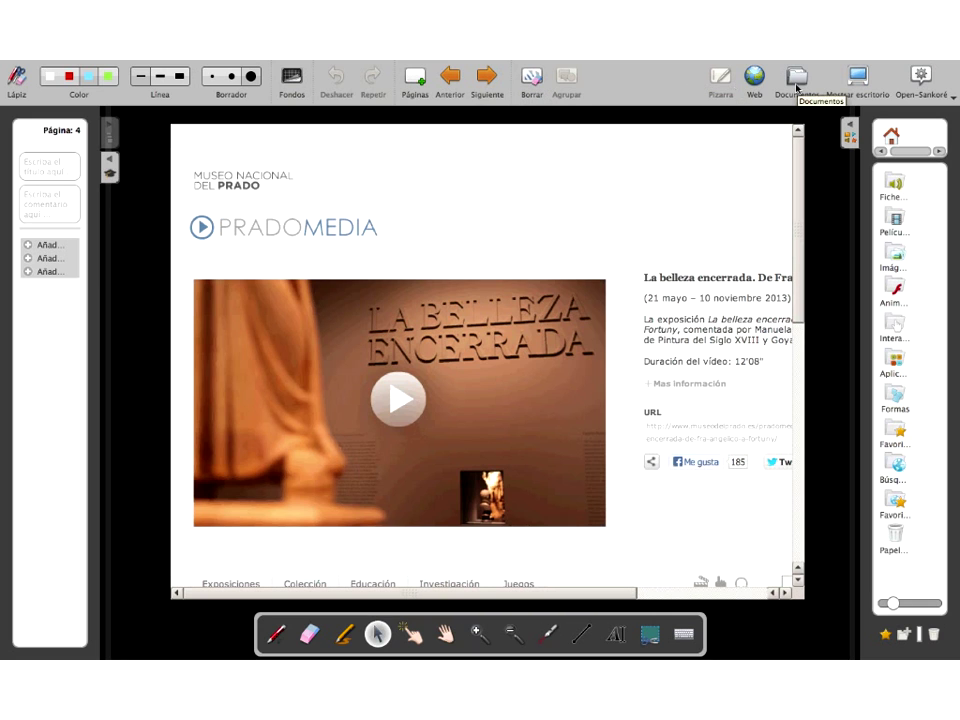
# Step: Move the top-level folders 3º ESO Plástica and 3º ESO Plástica 1 from Mis documentos to the Papelera
pyautogui.click(797, 80)
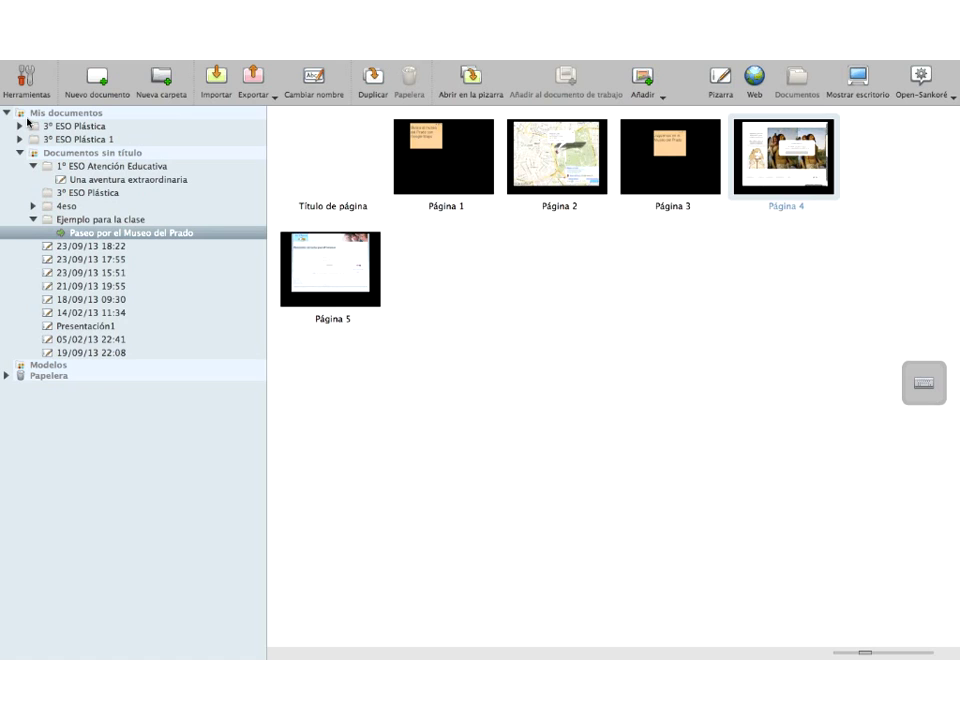
pyautogui.click(19, 127)
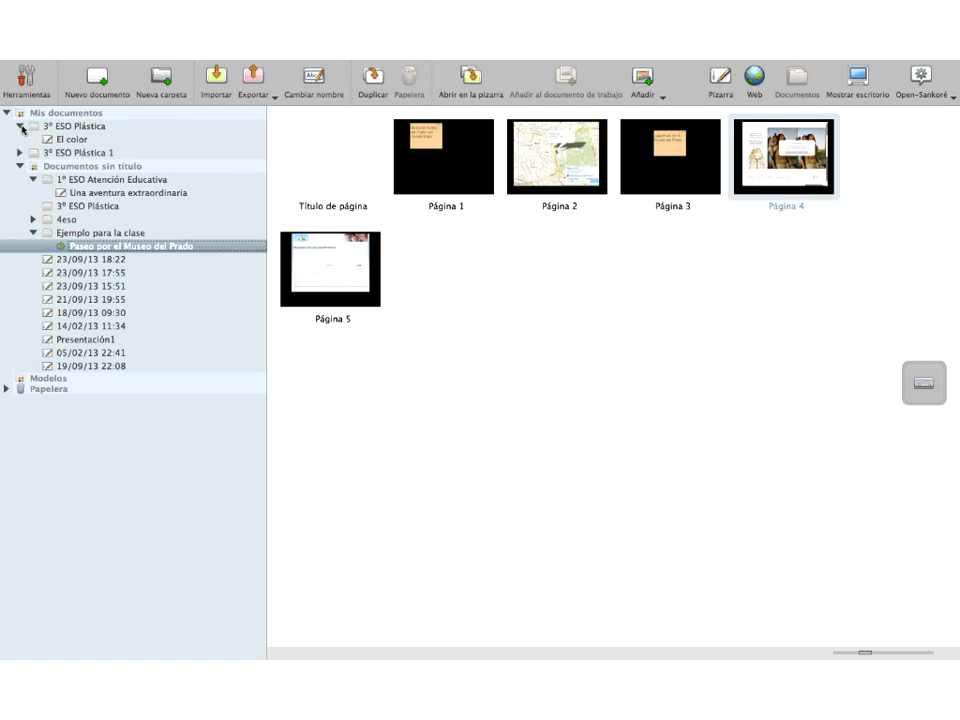
pyautogui.click(20, 127)
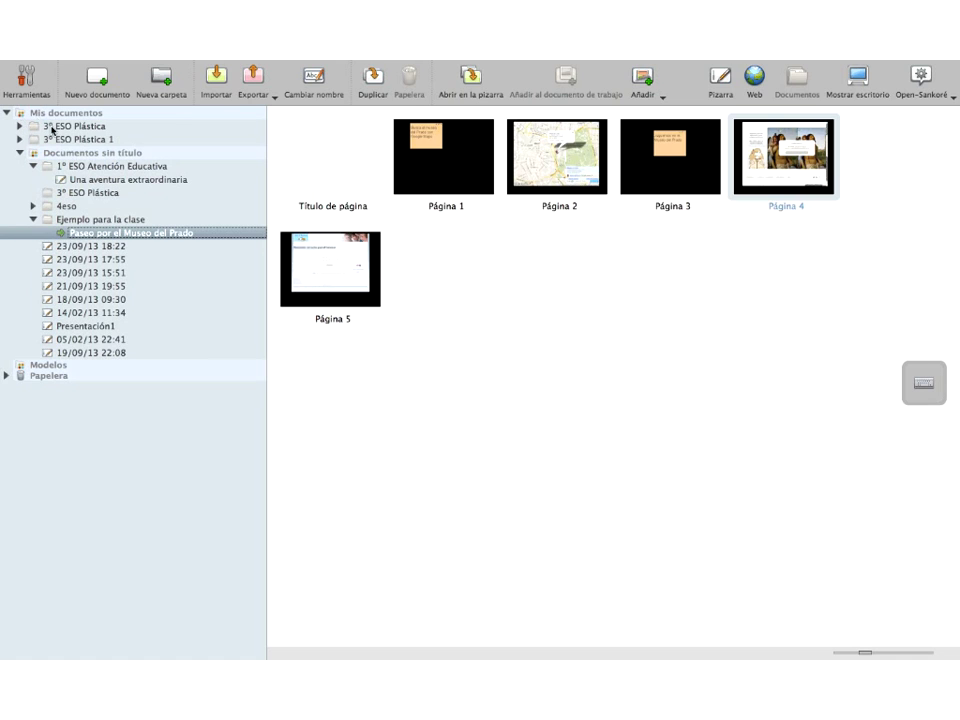
pyautogui.click(44, 127)
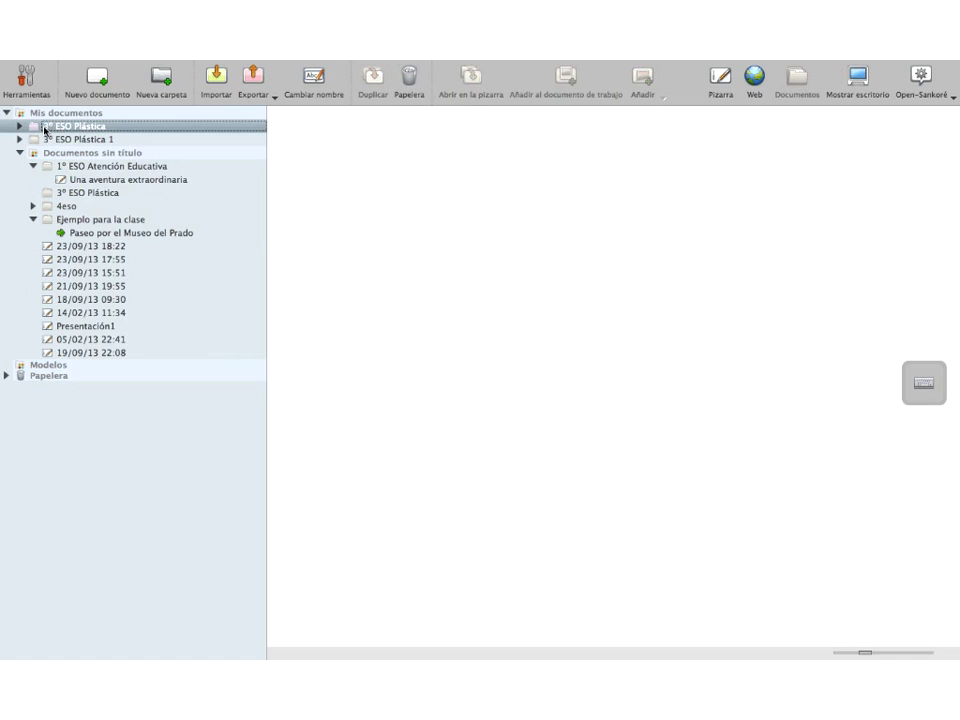
pyautogui.moveTo(44, 128); pyautogui.dragTo(36, 380)
pyautogui.moveTo(34, 129); pyautogui.dragTo(32, 366)
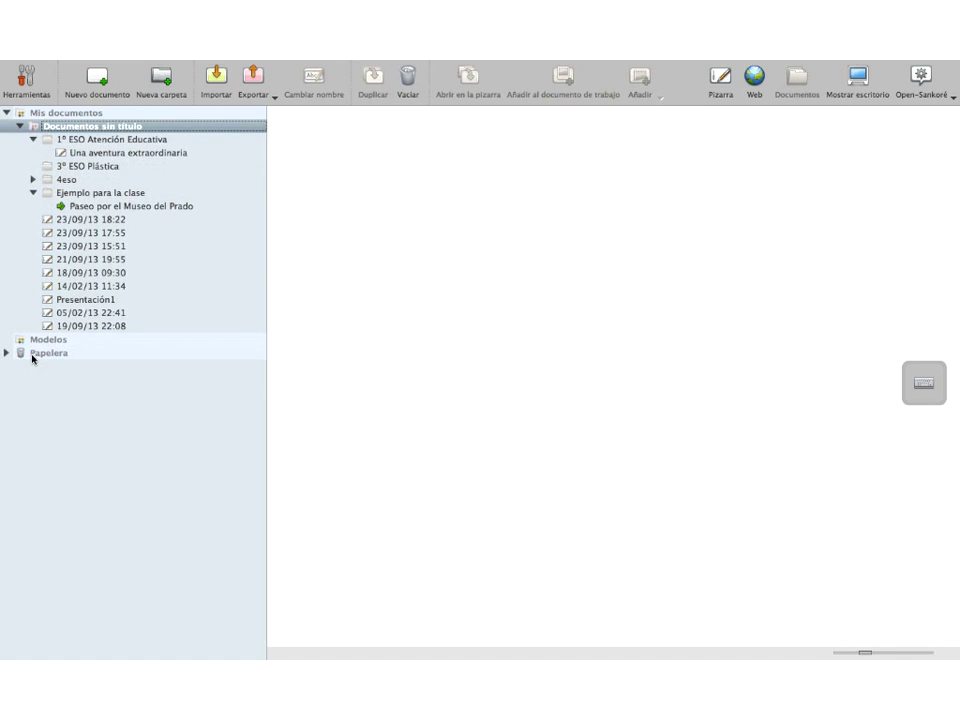
pyautogui.click(19, 126)
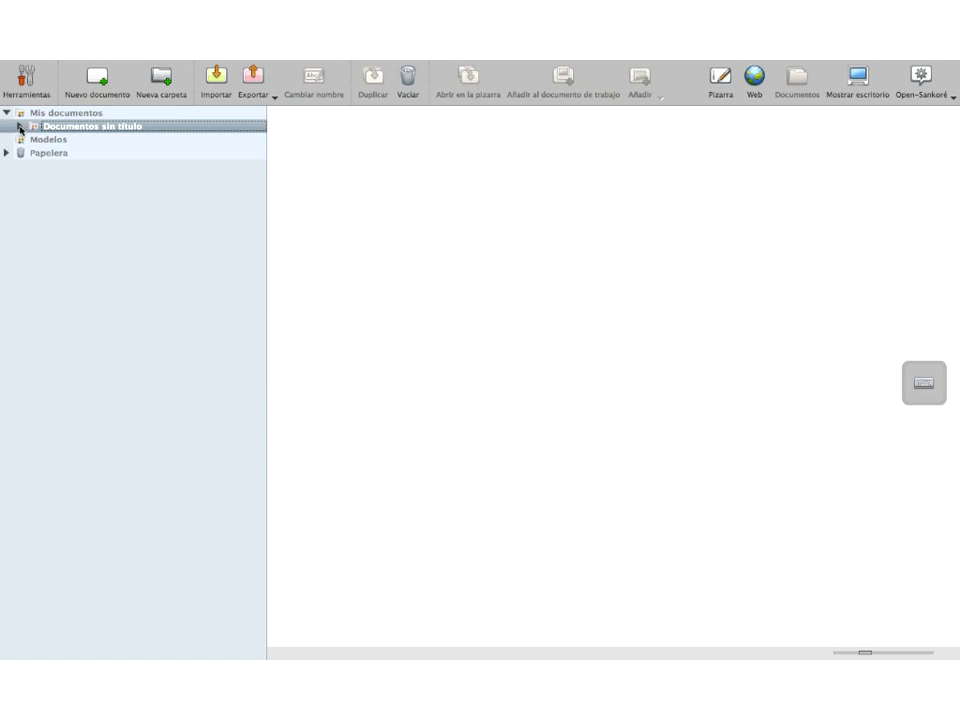
pyautogui.click(19, 126)
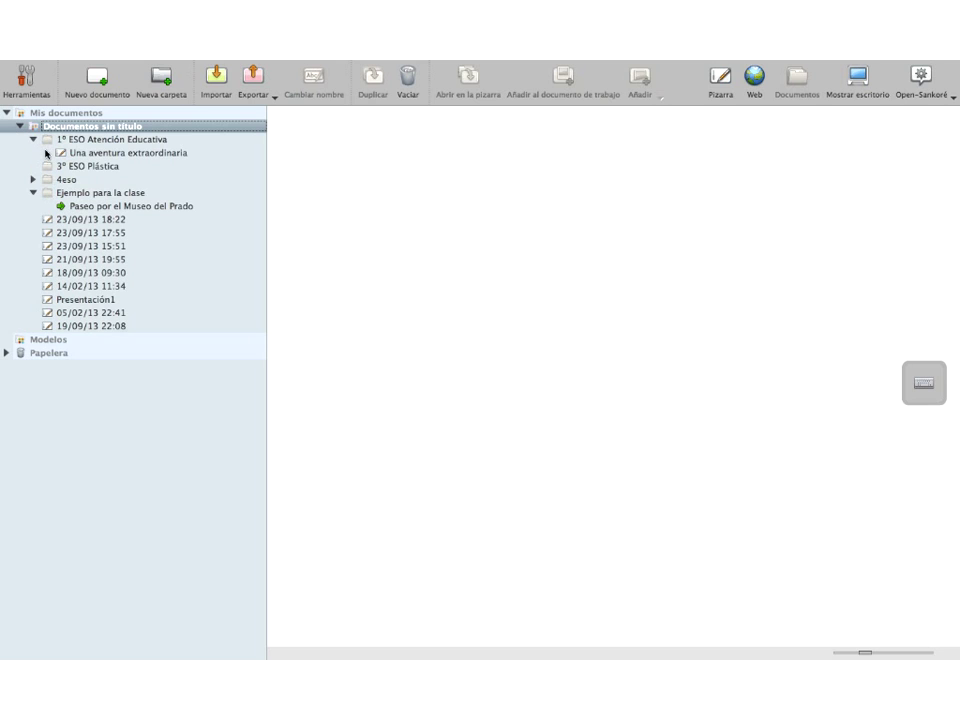
# Step: Check Presentación1 inside the trashed 3º ESO Plástica 1 folder, and restore the folder from the Papelera to Documentos sin título
pyautogui.click(7, 353)
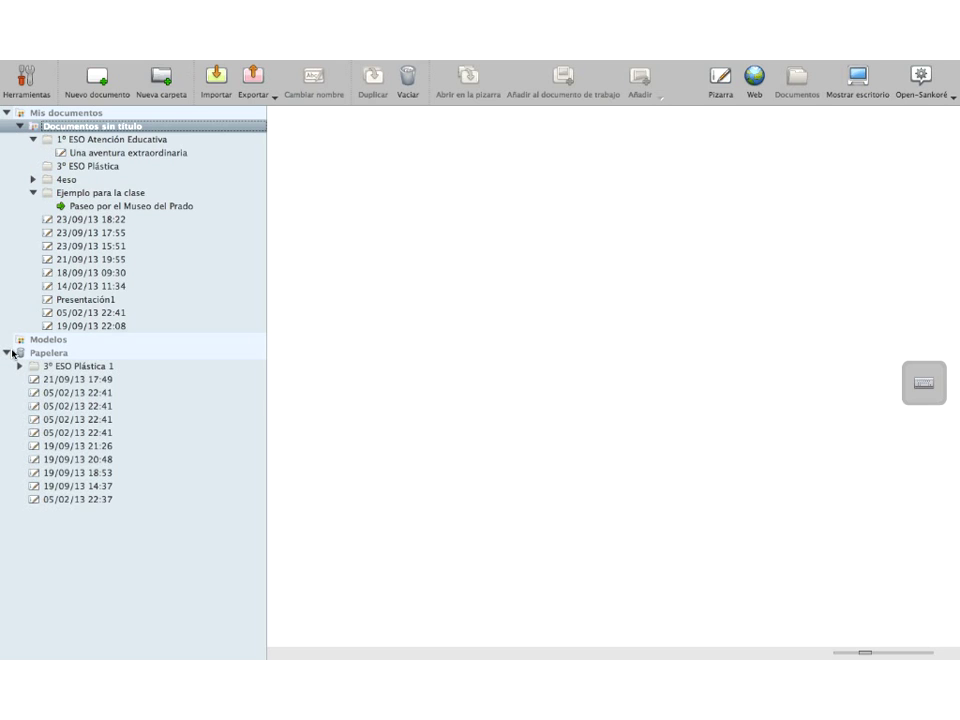
pyautogui.click(21, 368)
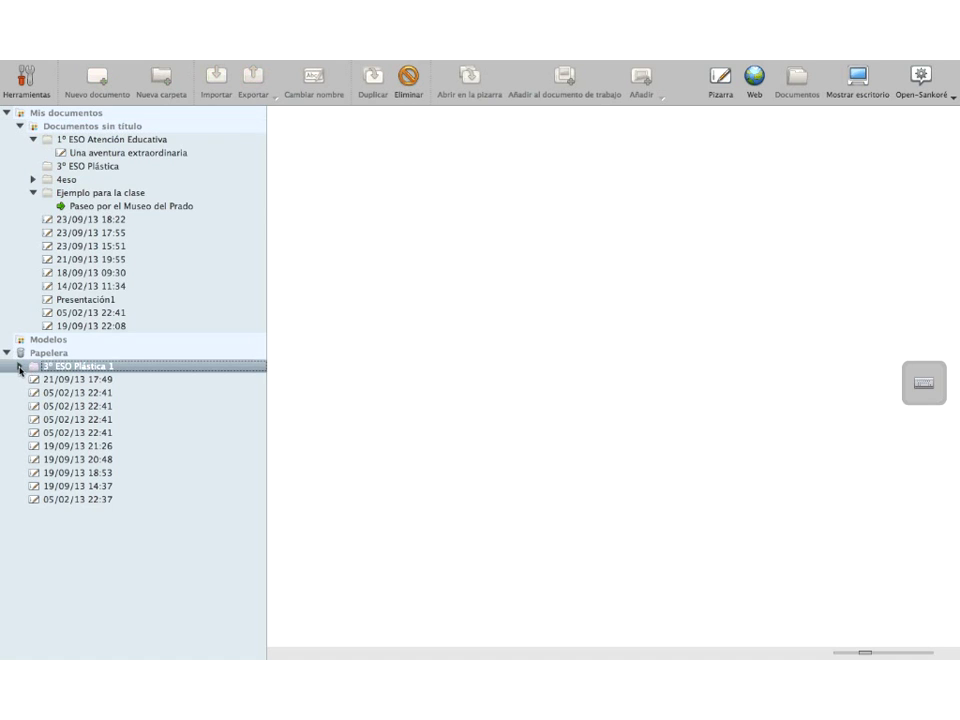
pyautogui.click(21, 367)
pyautogui.click(66, 381)
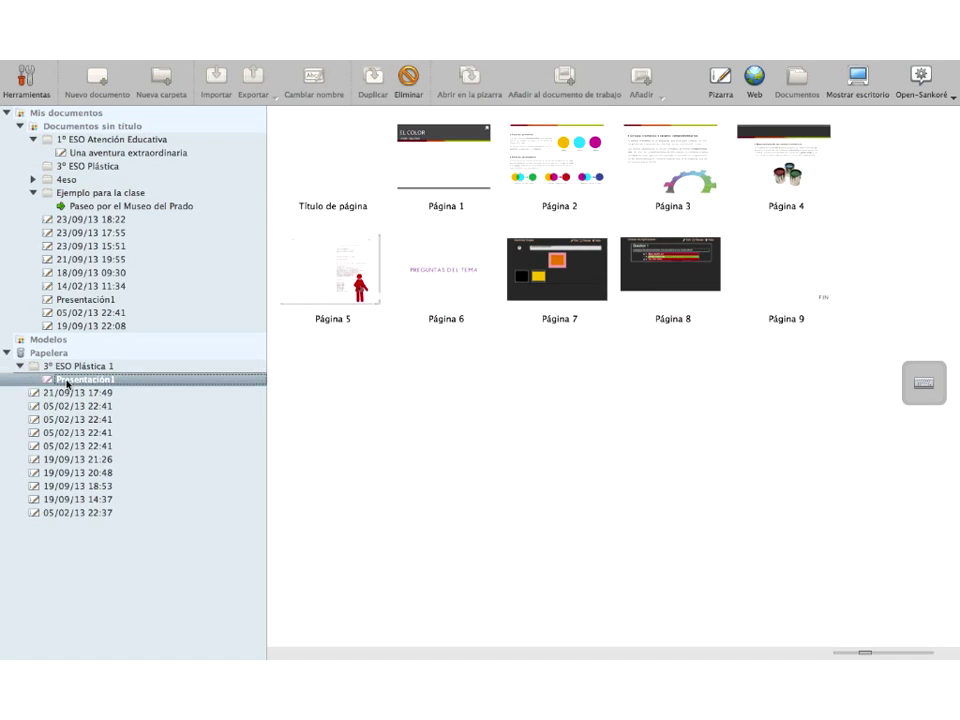
pyautogui.moveTo(83, 352); pyautogui.dragTo(56, 186)
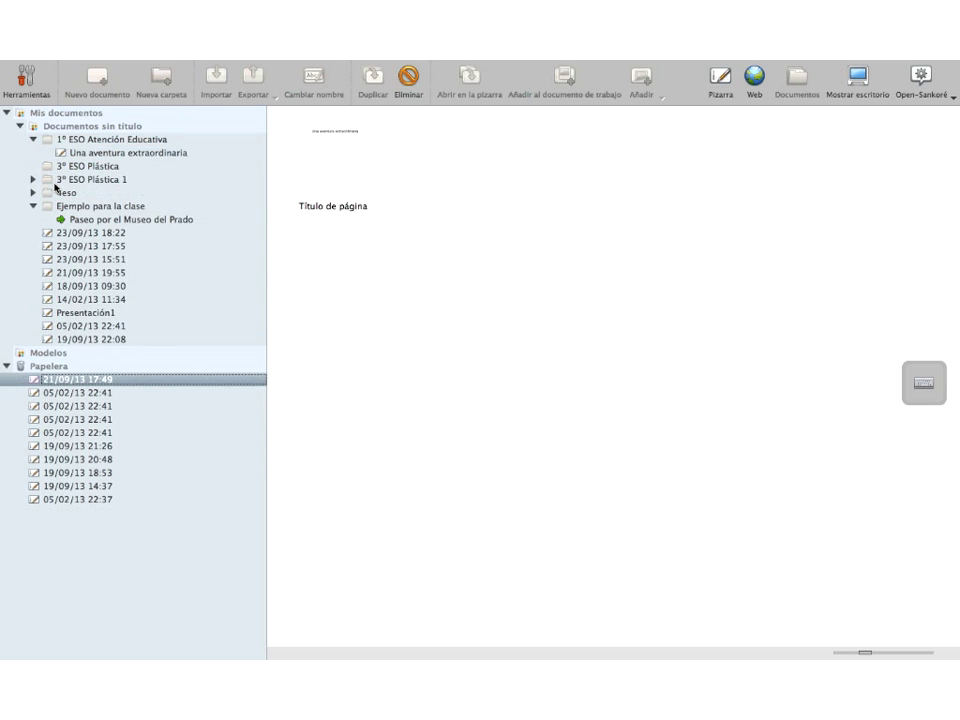
pyautogui.click(6, 367)
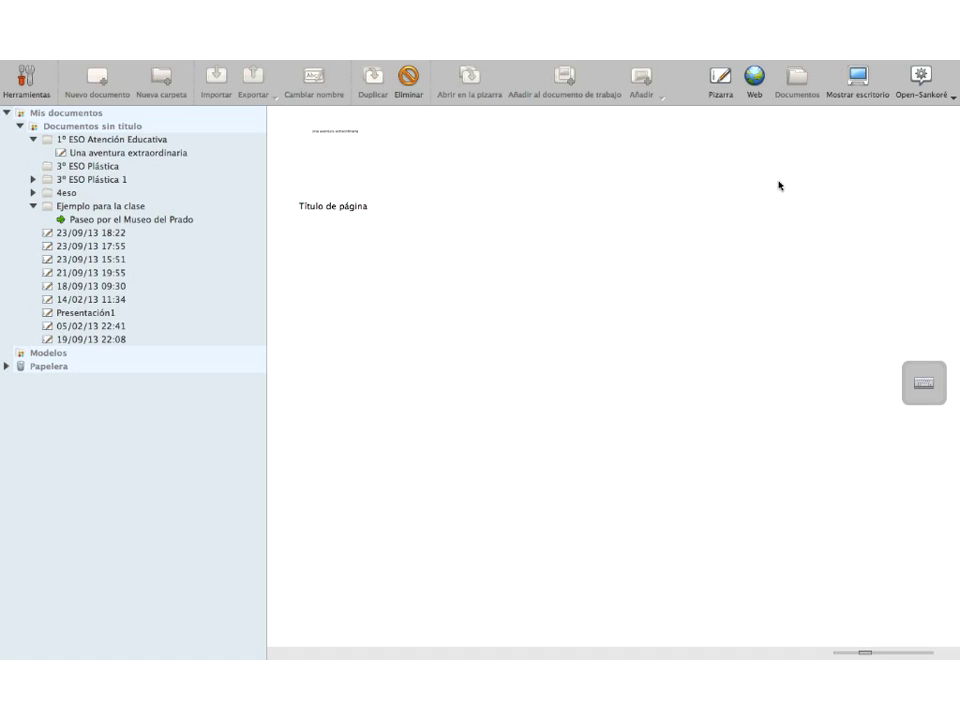
# Step: Switch through the web, whiteboard and desktop modes and read the newer messages in the Blackboard Collaborate session chat
pyautogui.click(755, 78)
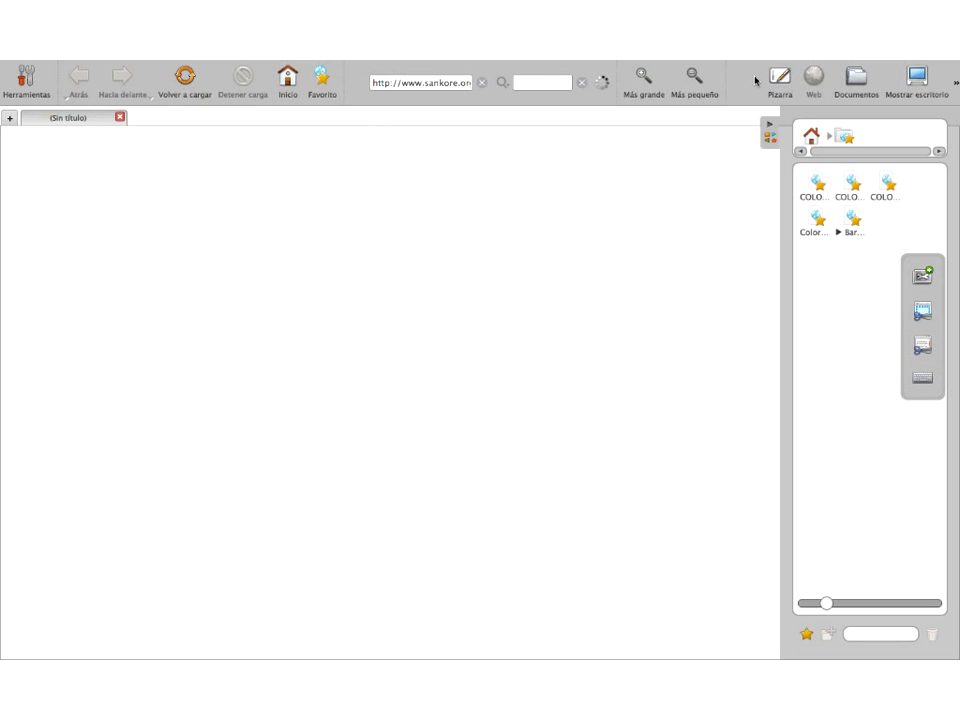
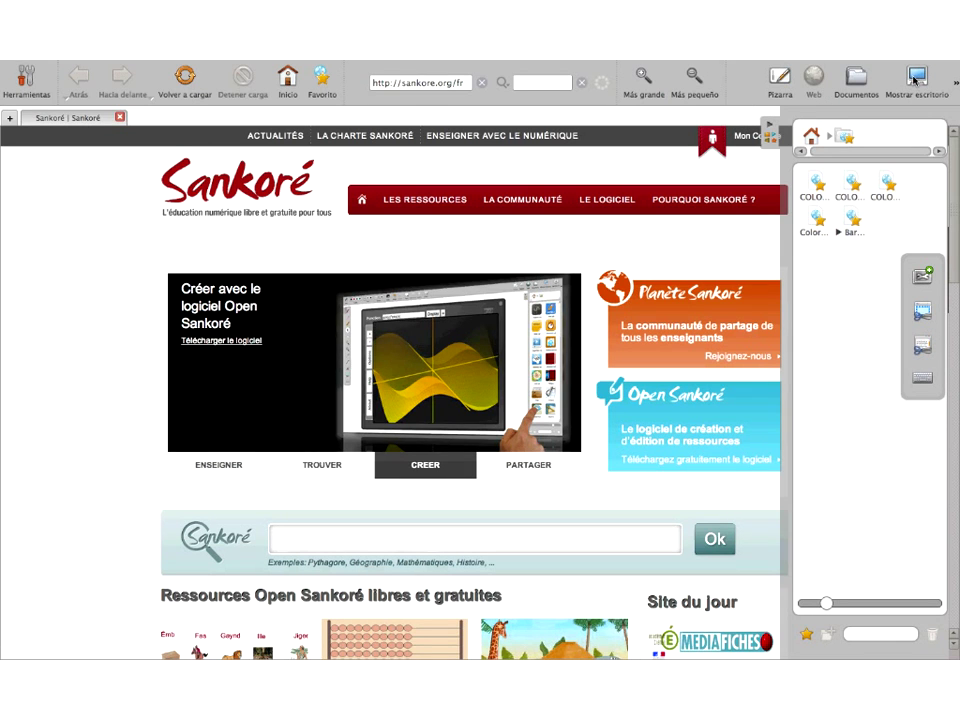
pyautogui.click(915, 80)
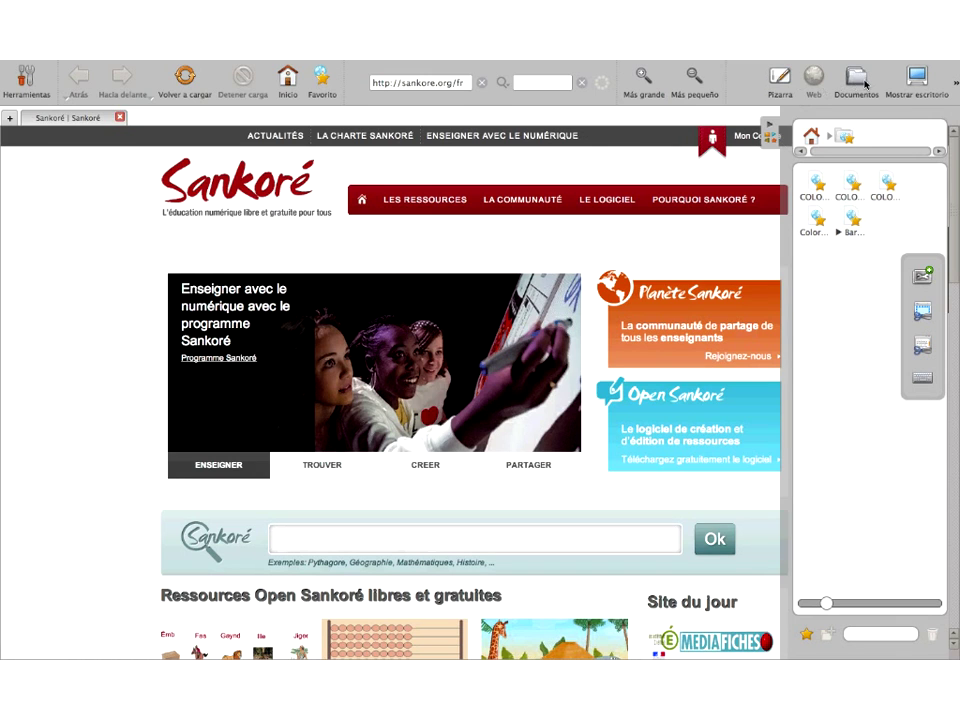
pyautogui.click(779, 81)
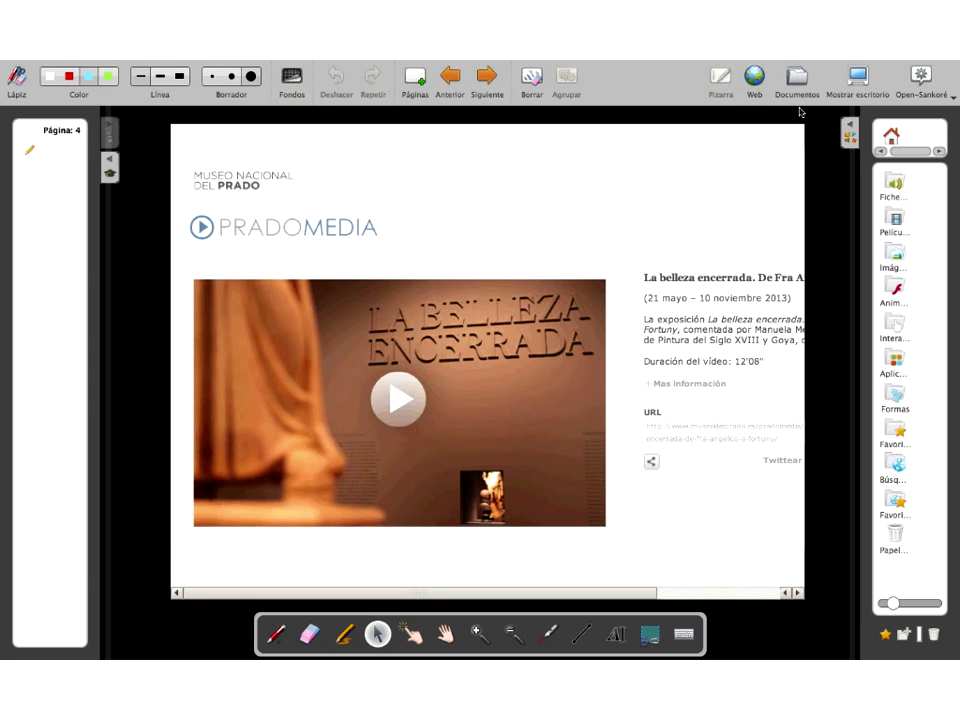
pyautogui.click(758, 79)
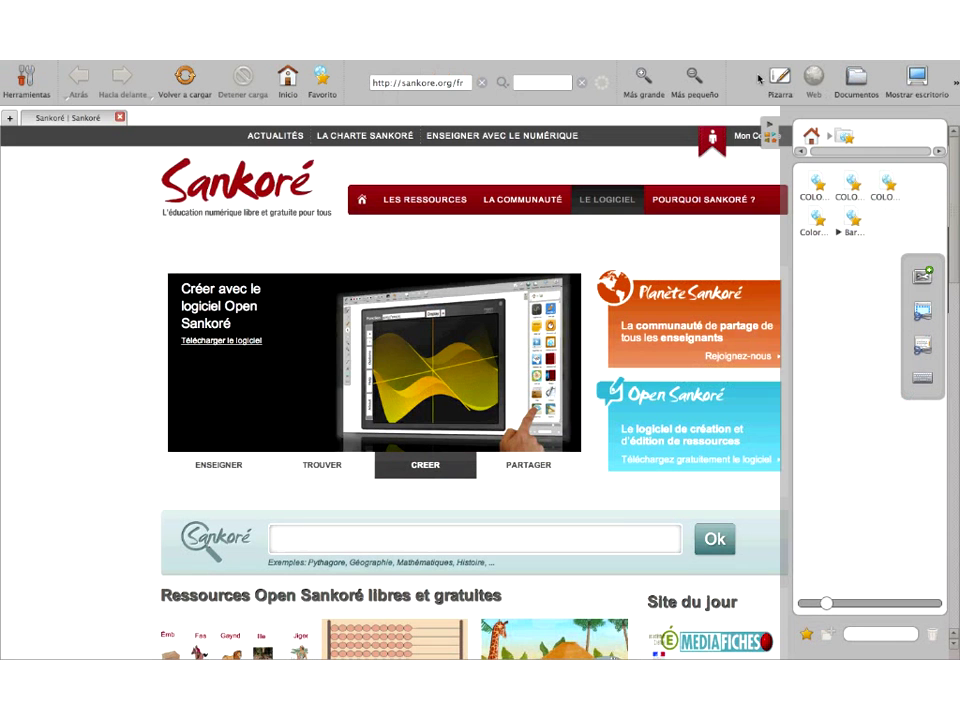
pyautogui.click(893, 84)
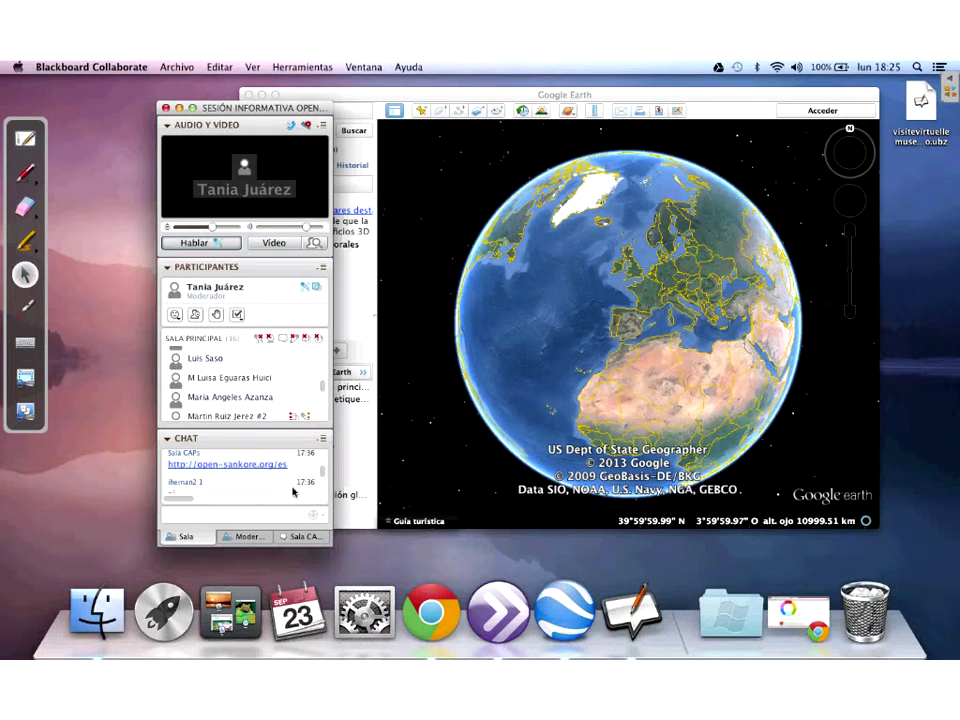
pyautogui.scroll(-5, 291, 477)
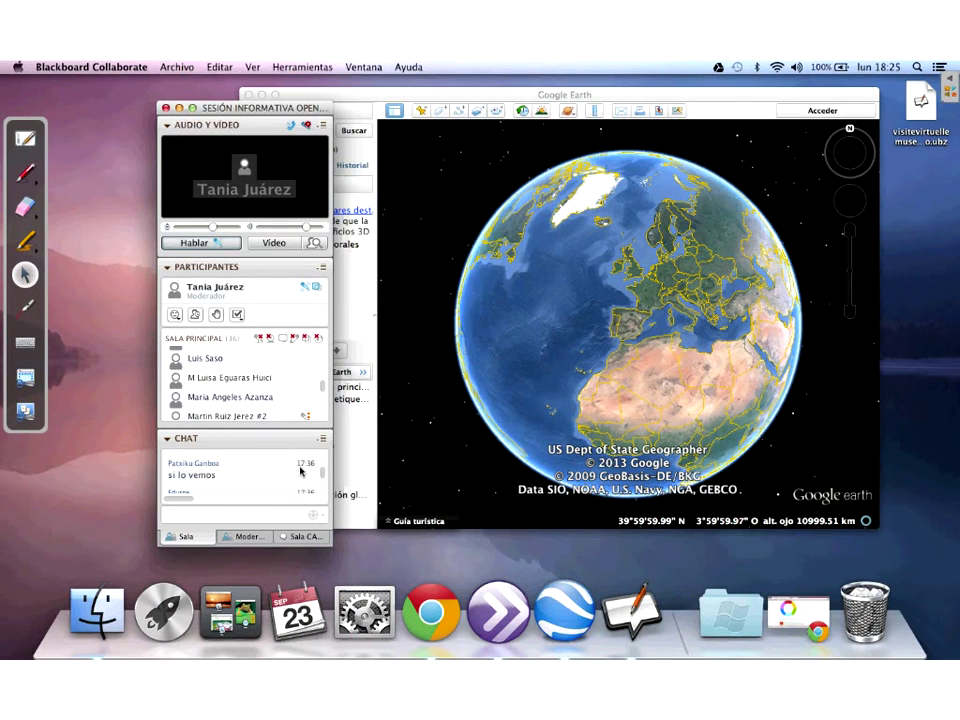
pyautogui.click(245, 485)
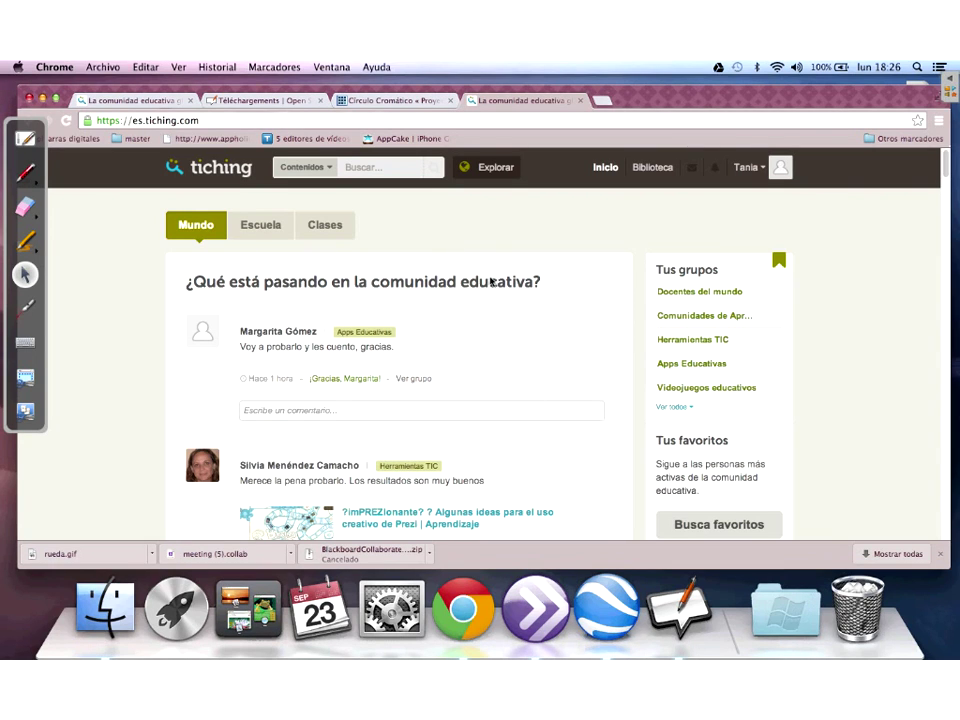
# Step: In Chrome, find Los elementos de la Imagen (III) in the Tiching Biblioteca and open its linked Proyecto Agrega content
pyautogui.scroll(-1, 398, 300)
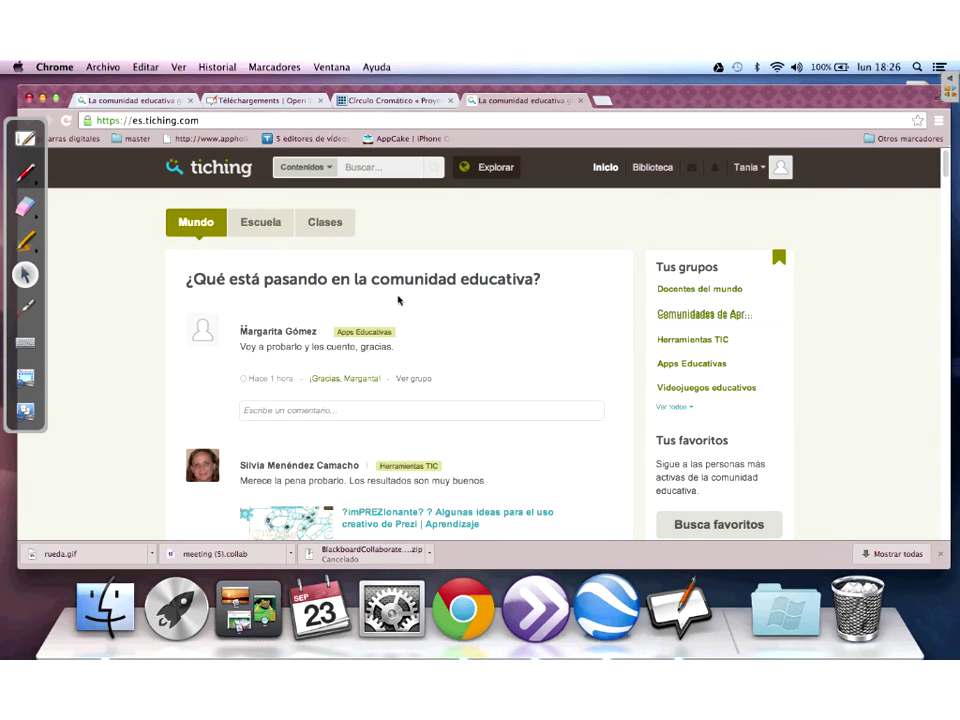
pyautogui.scroll(1, 398, 300)
pyautogui.click(748, 167)
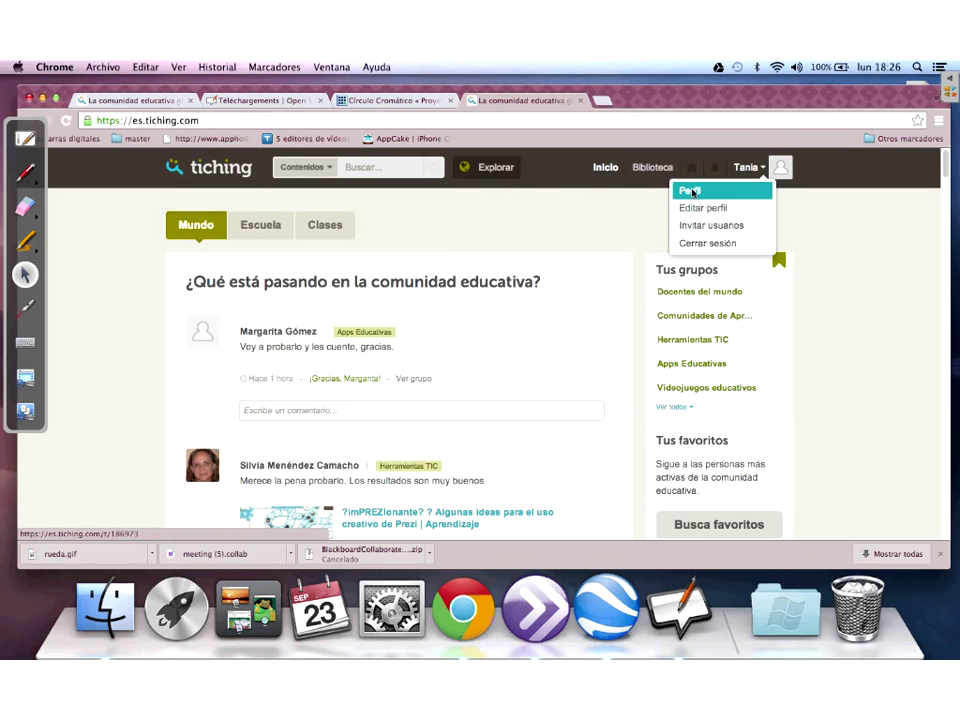
pyautogui.click(655, 168)
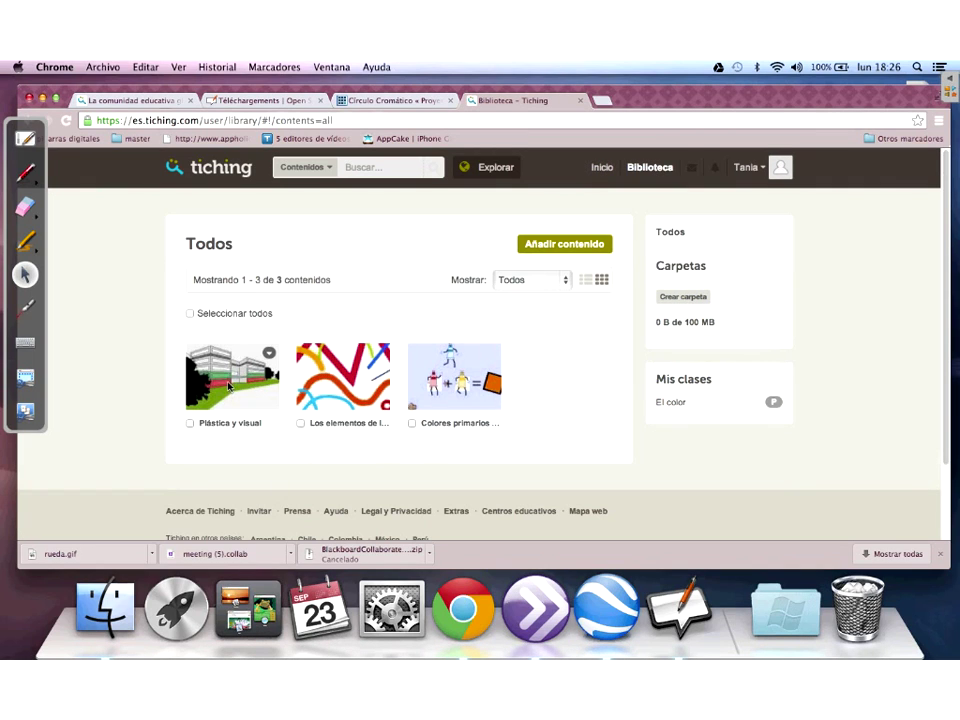
pyautogui.click(334, 428)
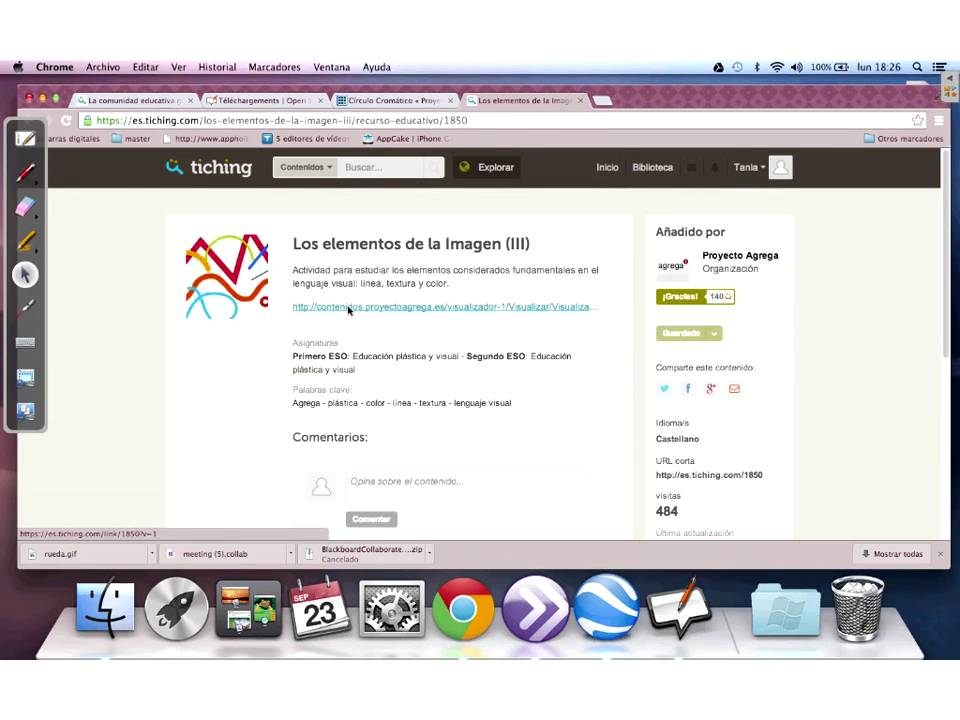
pyautogui.click(348, 310)
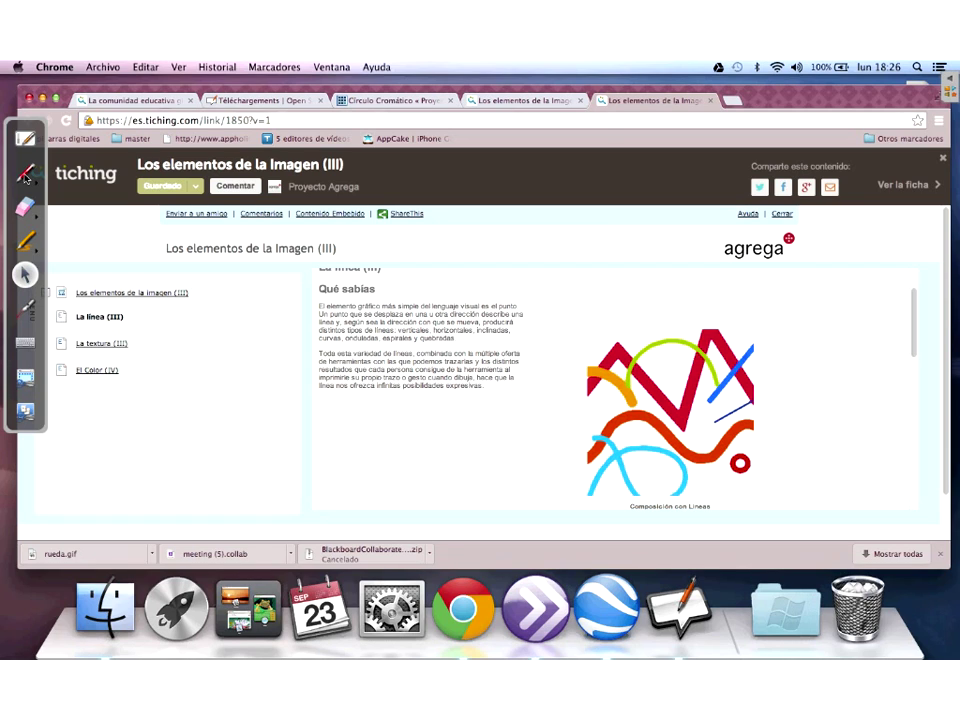
# Step: Highlight the Qué sabías paragraphs of La línea (III) in yellow over the desktop and erase the highlight
pyautogui.click(25, 240)
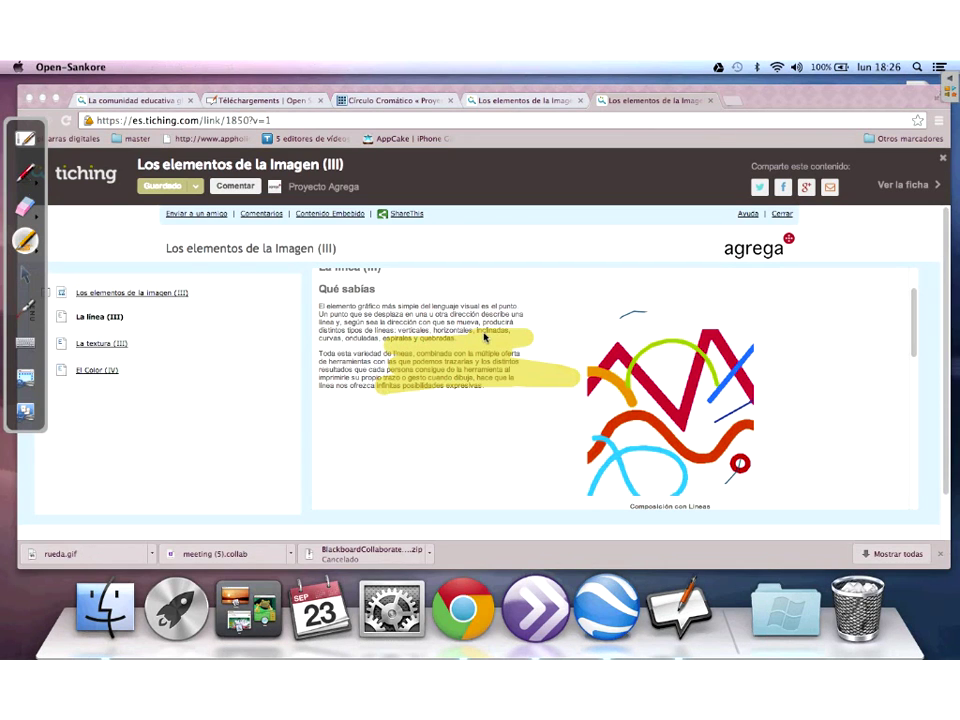
pyautogui.click(18, 212)
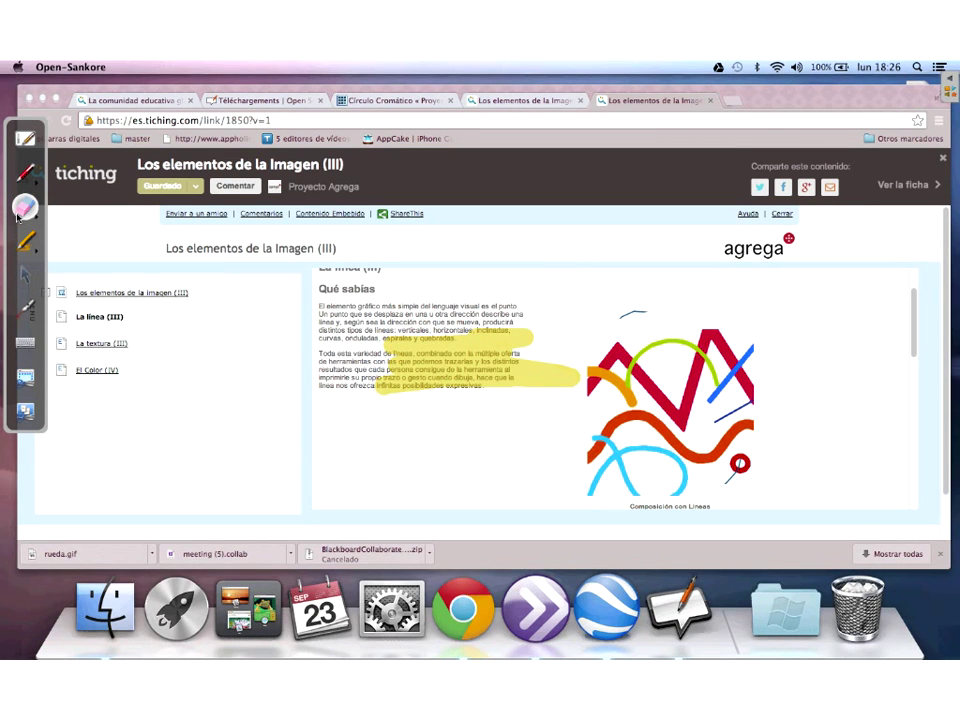
pyautogui.click(742, 420)
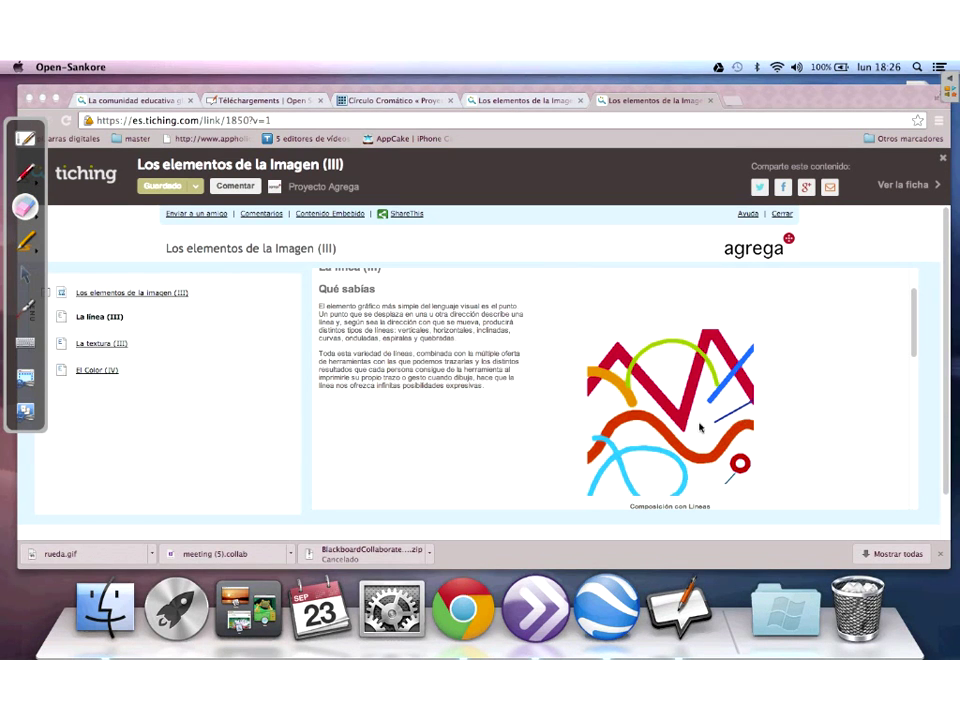
# Step: Capture the La línea (III) text and line composition and add the capture to a new whiteboard page
pyautogui.click(25, 380)
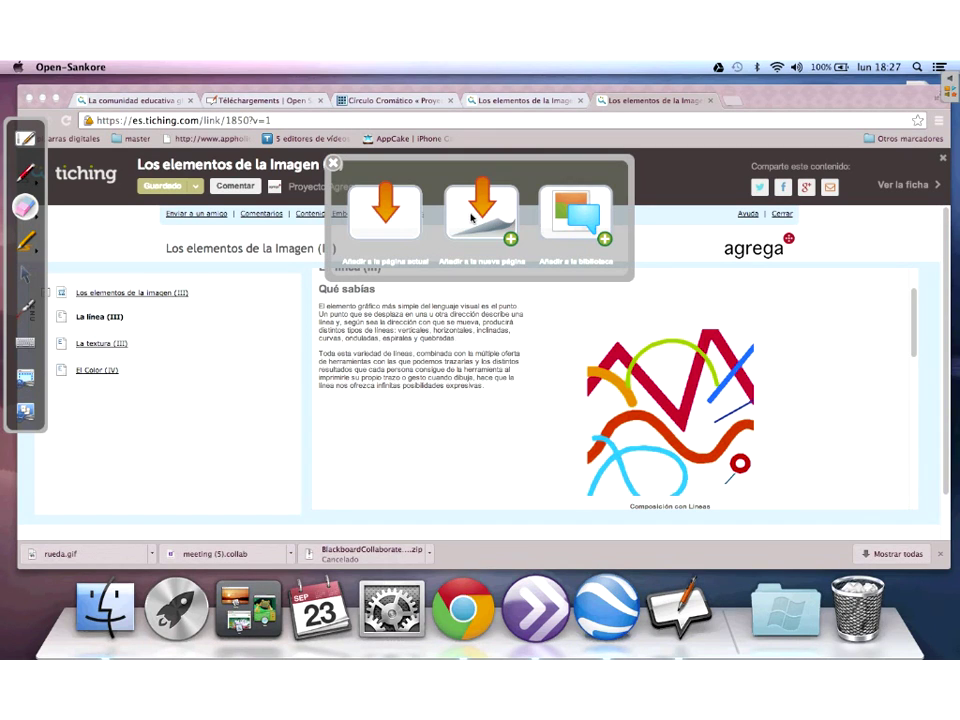
pyautogui.click(471, 217)
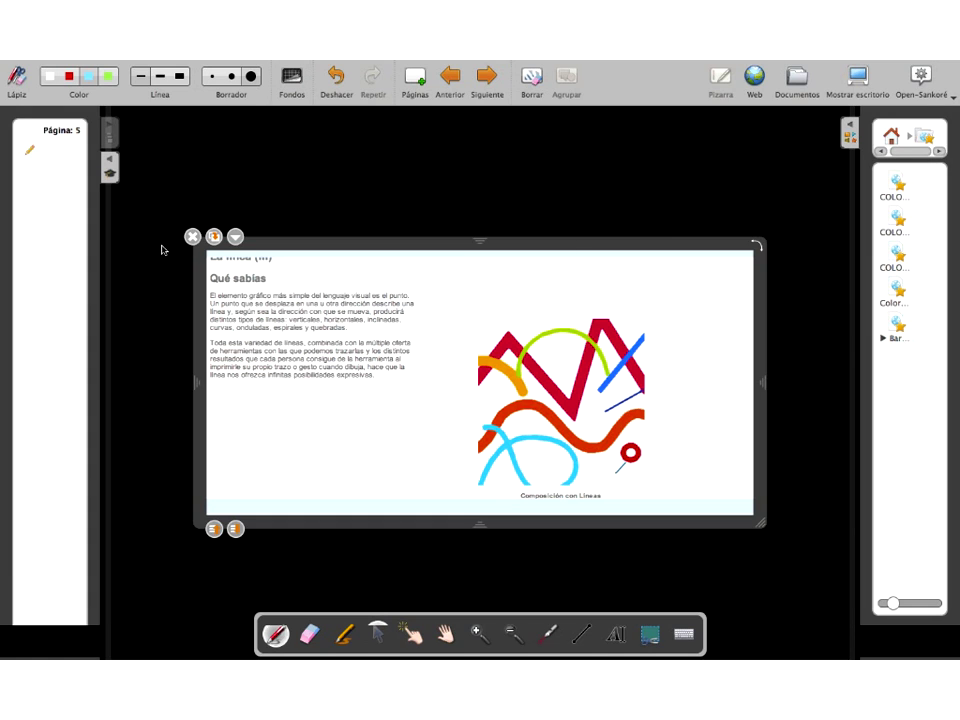
# Step: Delete the La línea (III) capture from page 5 and add another blank page after it
pyautogui.click(192, 237)
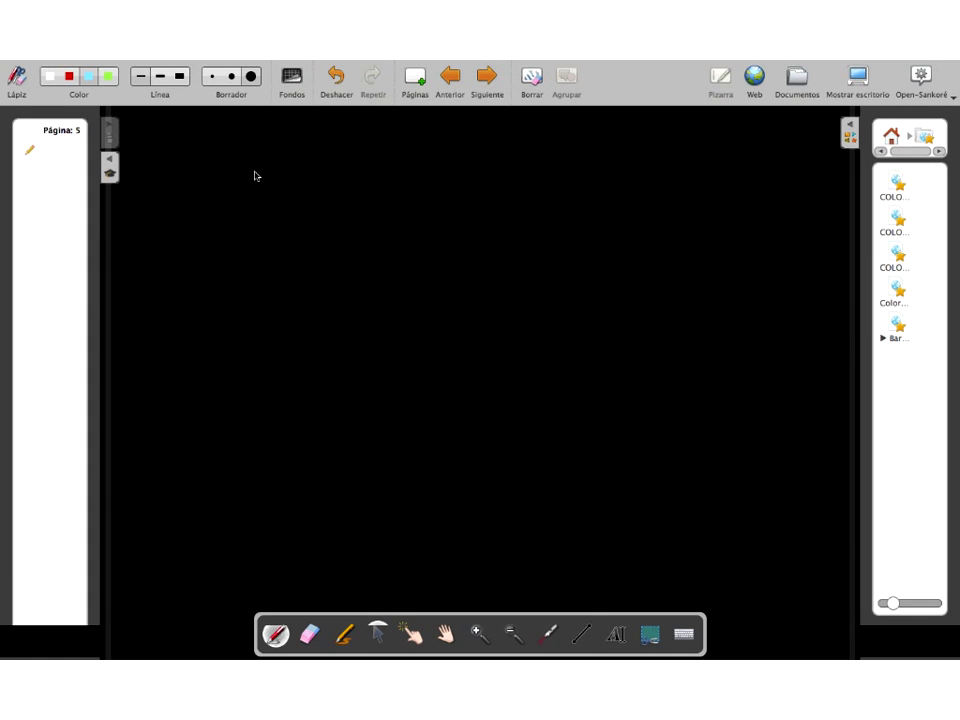
pyautogui.click(410, 76)
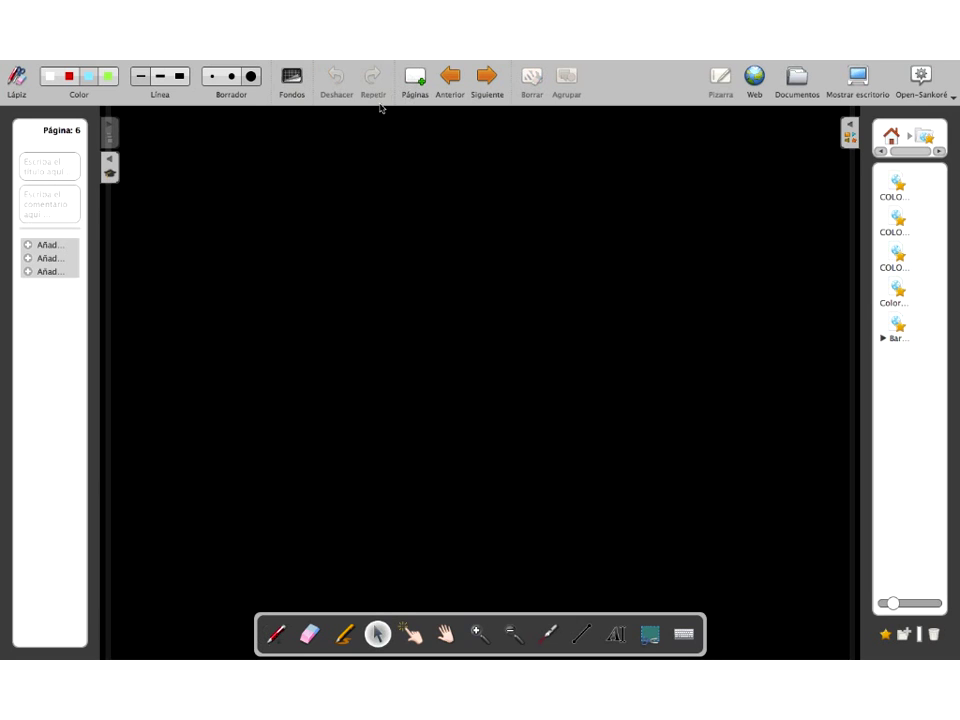
# Step: Search the web for "colors in motion" in the built-in browser
pyautogui.click(752, 76)
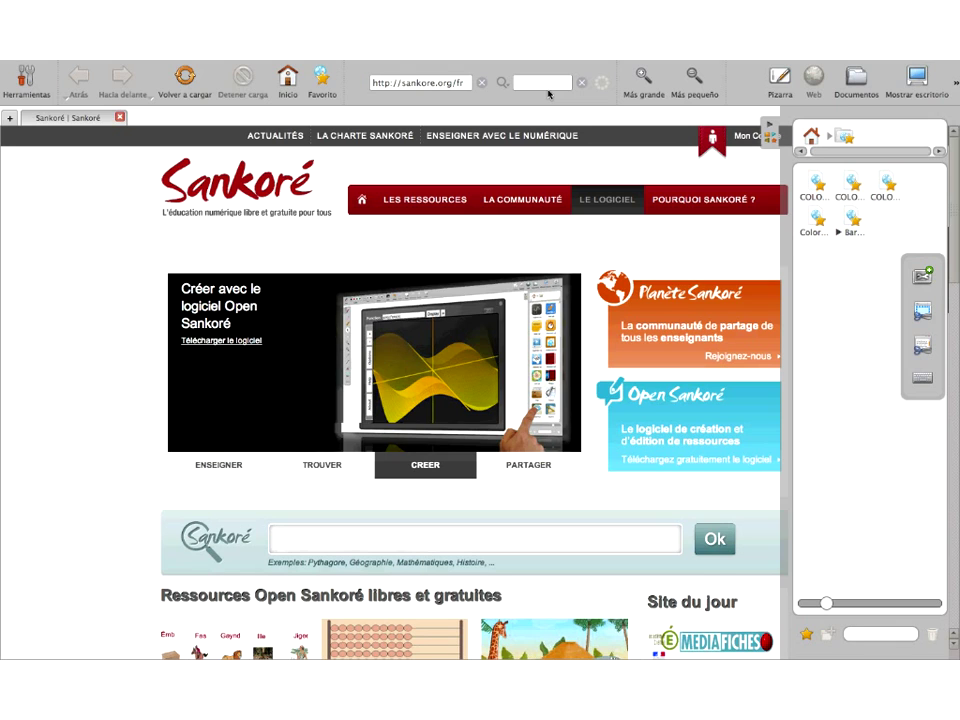
pyautogui.click(549, 88)
pyautogui.write('mo')
pyautogui.press('BackSpace')
pyautogui.press('BackSpace')
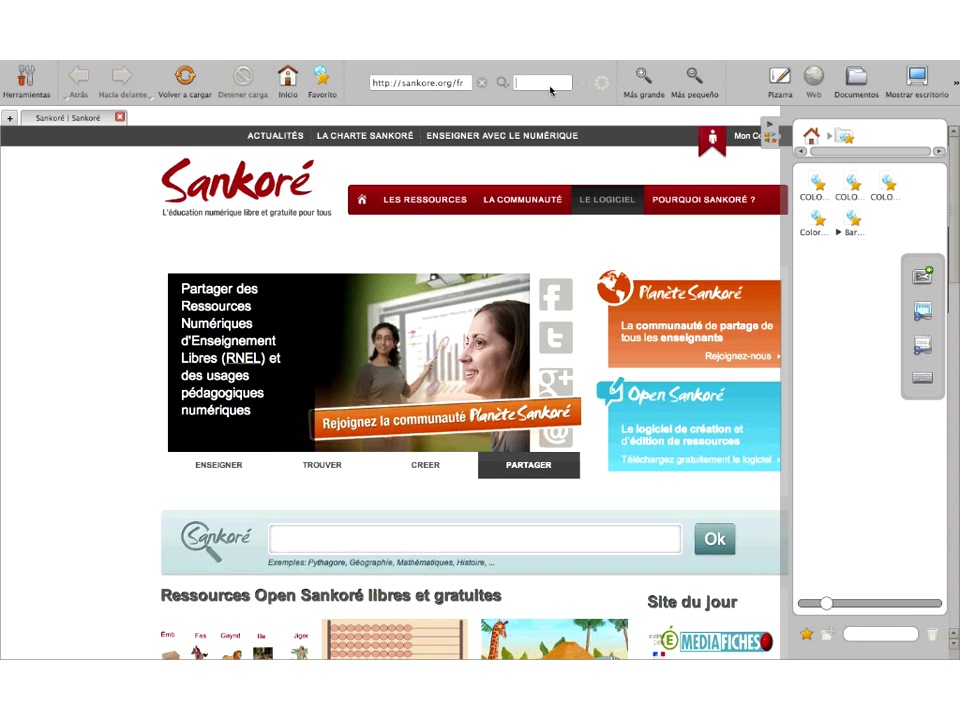
pyautogui.write('colors in mot')
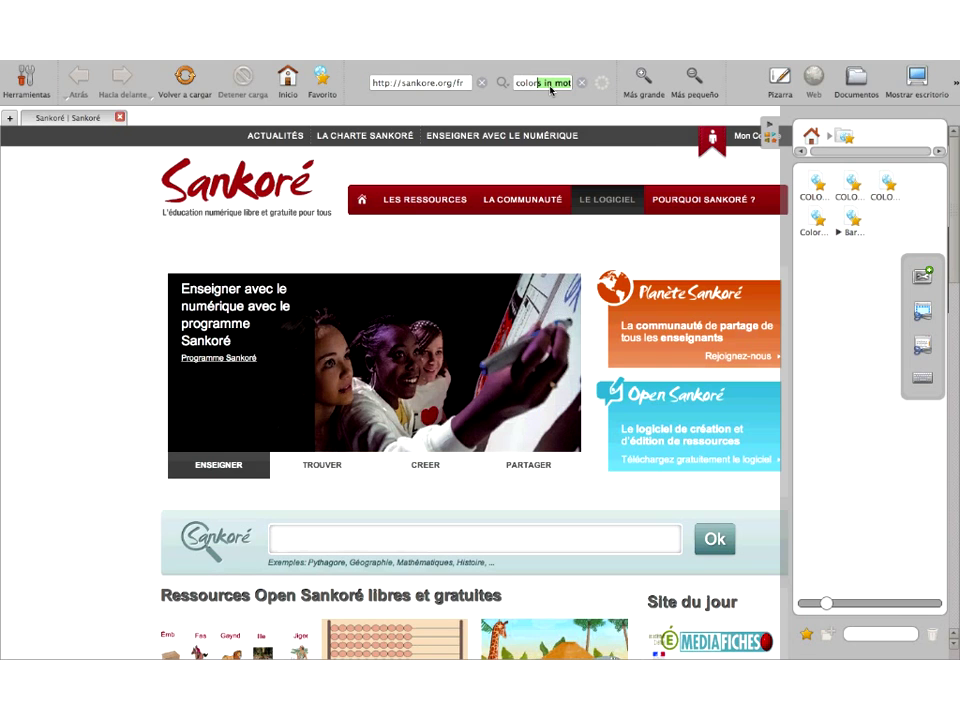
pyautogui.press('Return')
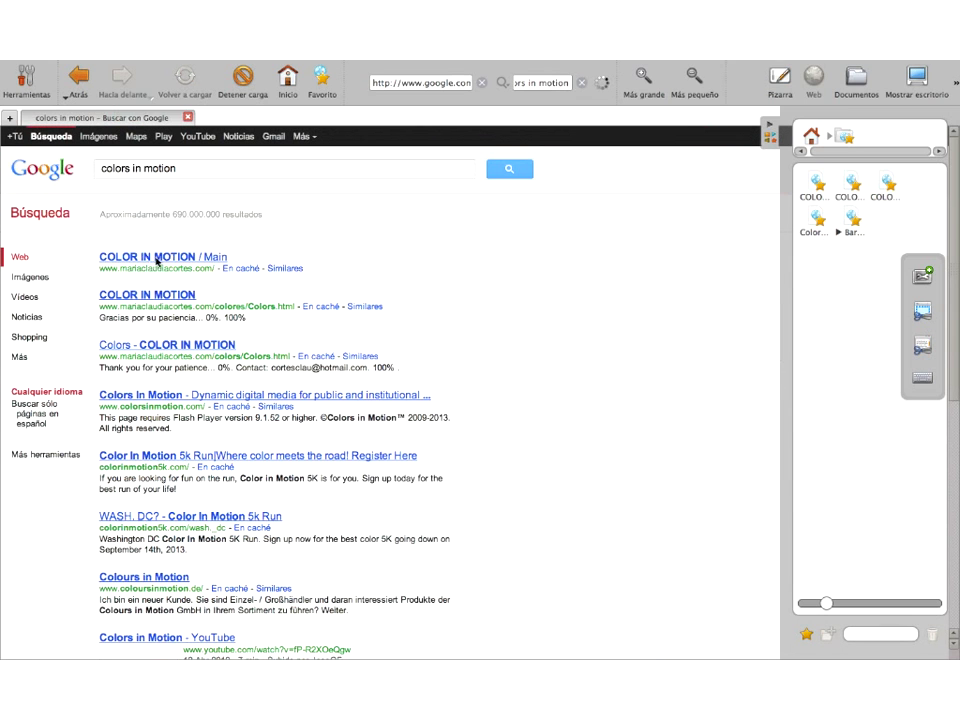
# Step: Open the COLOR IN MOTION / Main result, start the Spanish version and view the Estrellas door, number 201
pyautogui.click(118, 261)
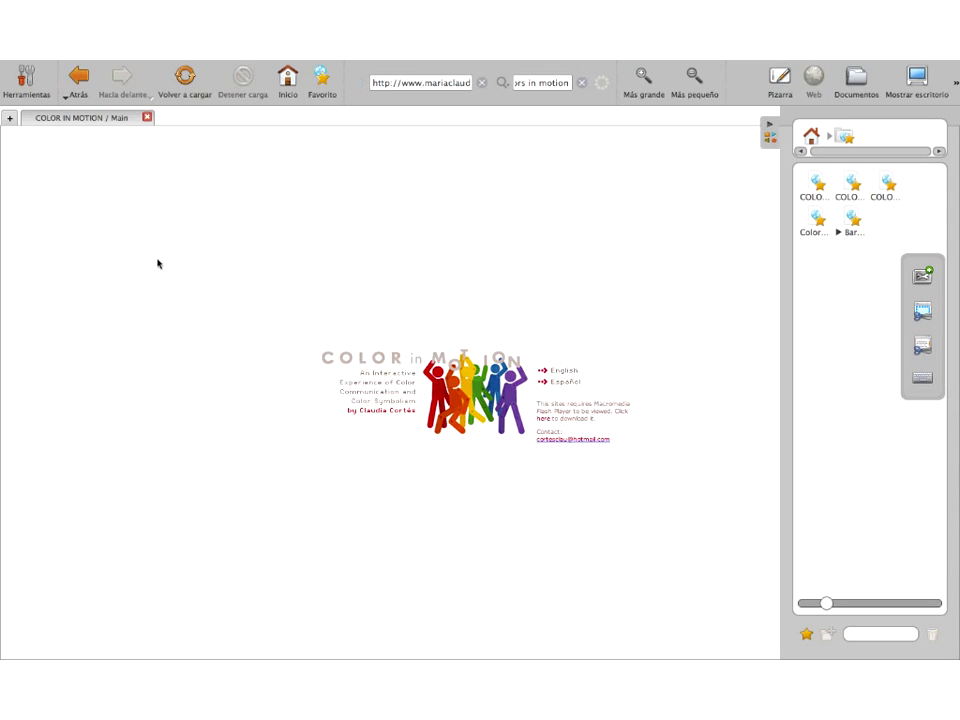
pyautogui.click(560, 383)
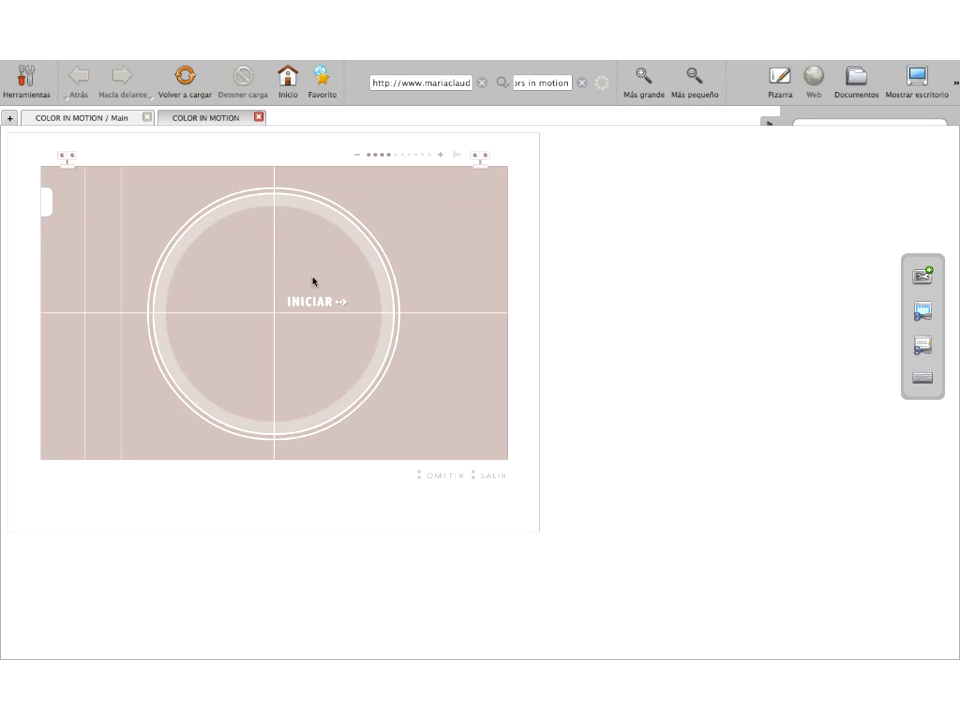
pyautogui.click(312, 306)
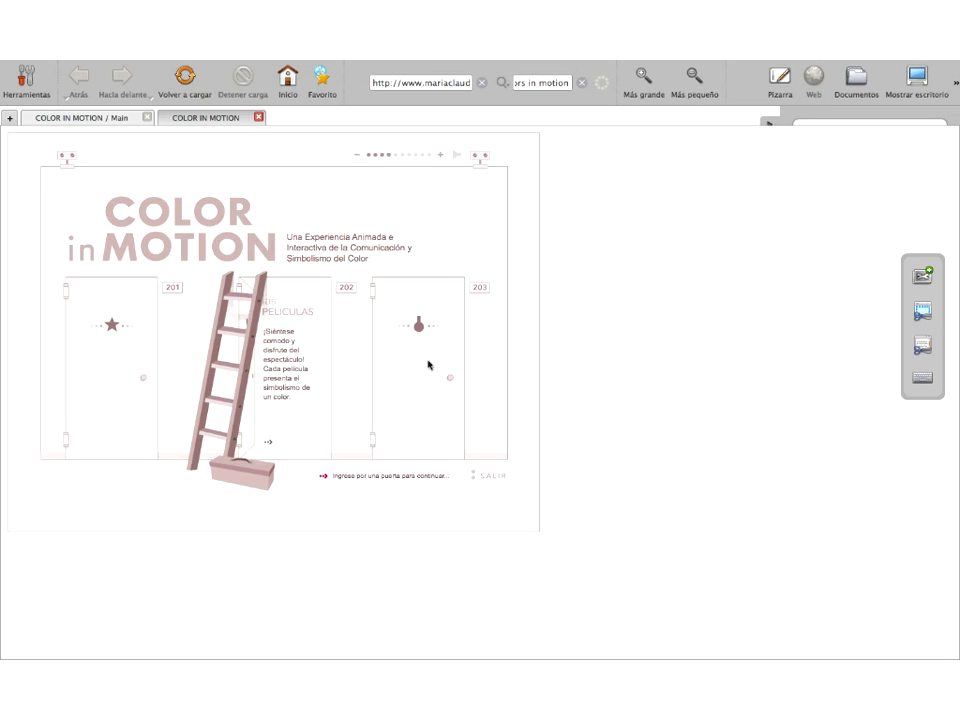
pyautogui.moveTo(122, 364)
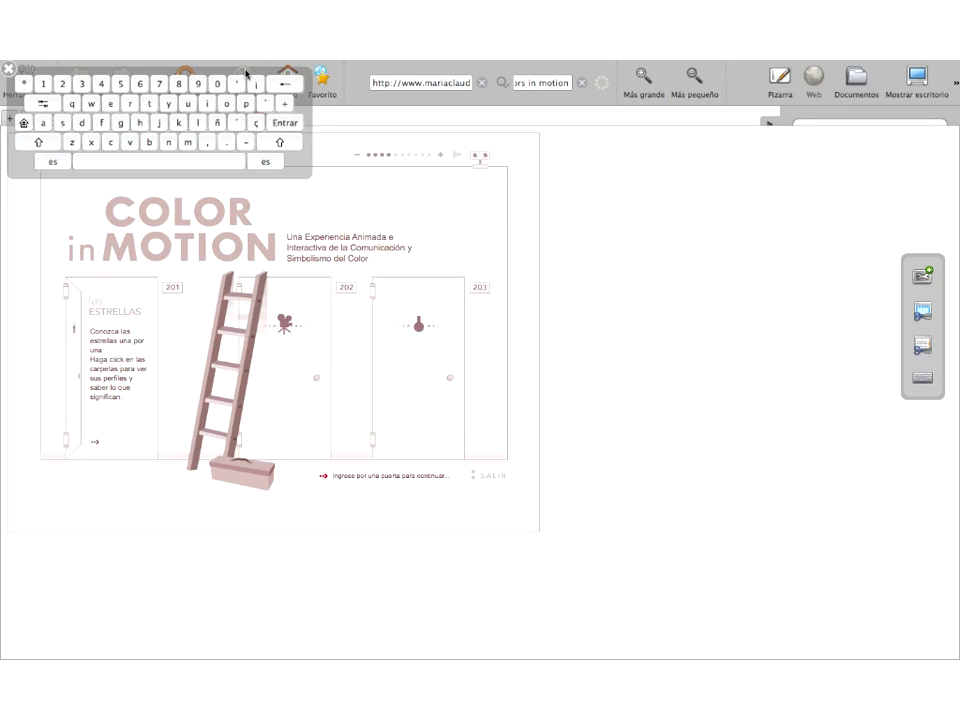
# Step: Move the on-screen keyboard to the blank area beside the Color in Motion animation and close it
pyautogui.moveTo(246, 73); pyautogui.dragTo(259, 82)
pyautogui.moveTo(787, 175); pyautogui.dragTo(804, 162)
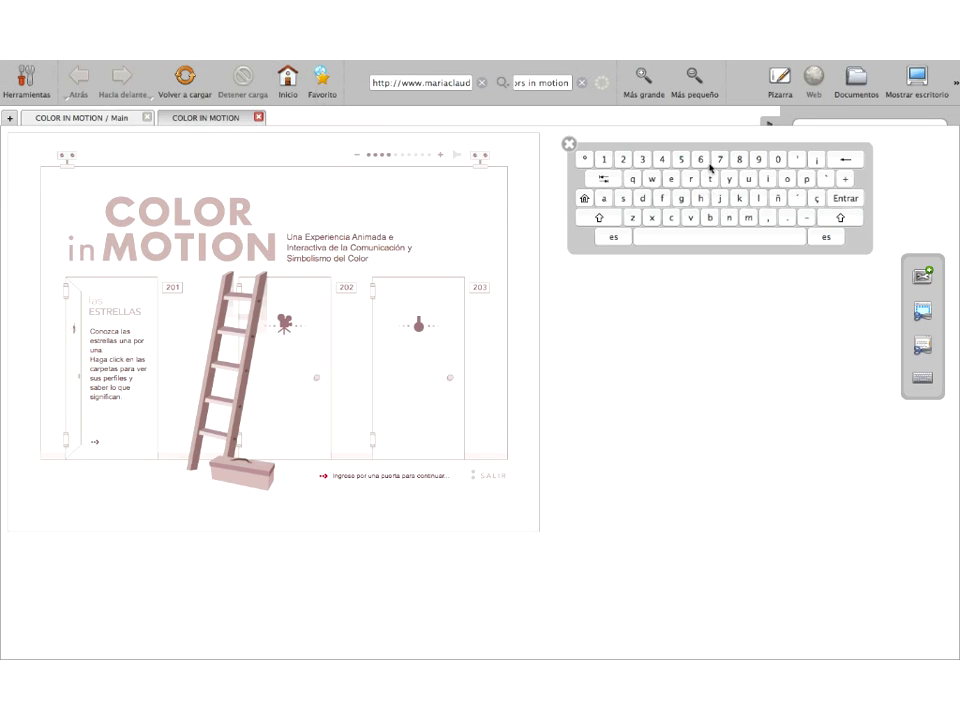
pyautogui.click(569, 144)
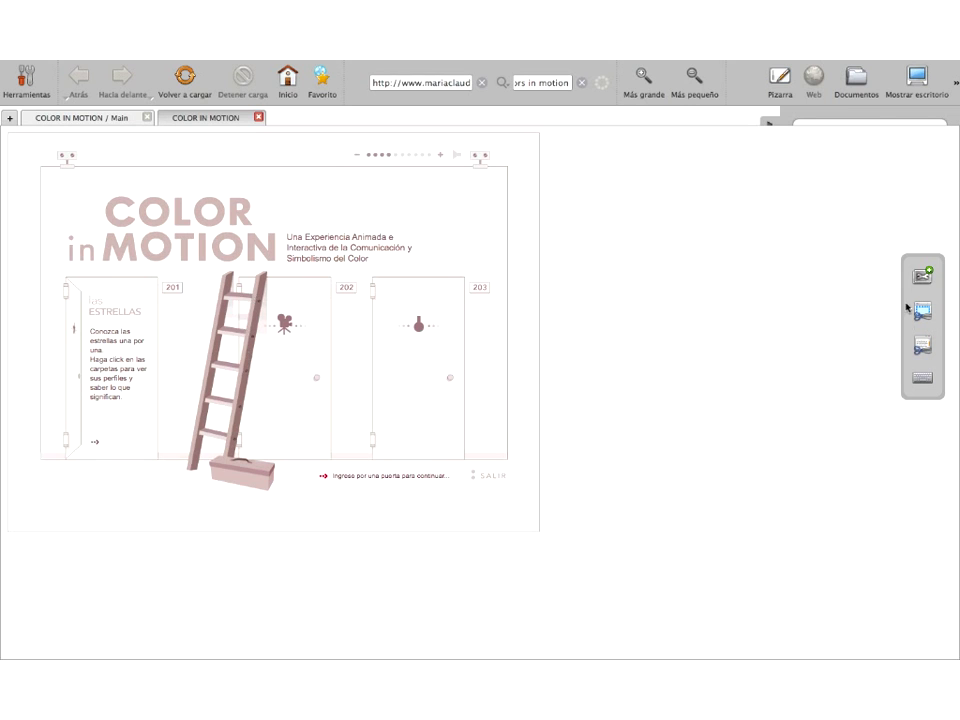
# Step: Capture the full COLOR IN MOTION page (Página completa) as a link added to the library
pyautogui.click(924, 276)
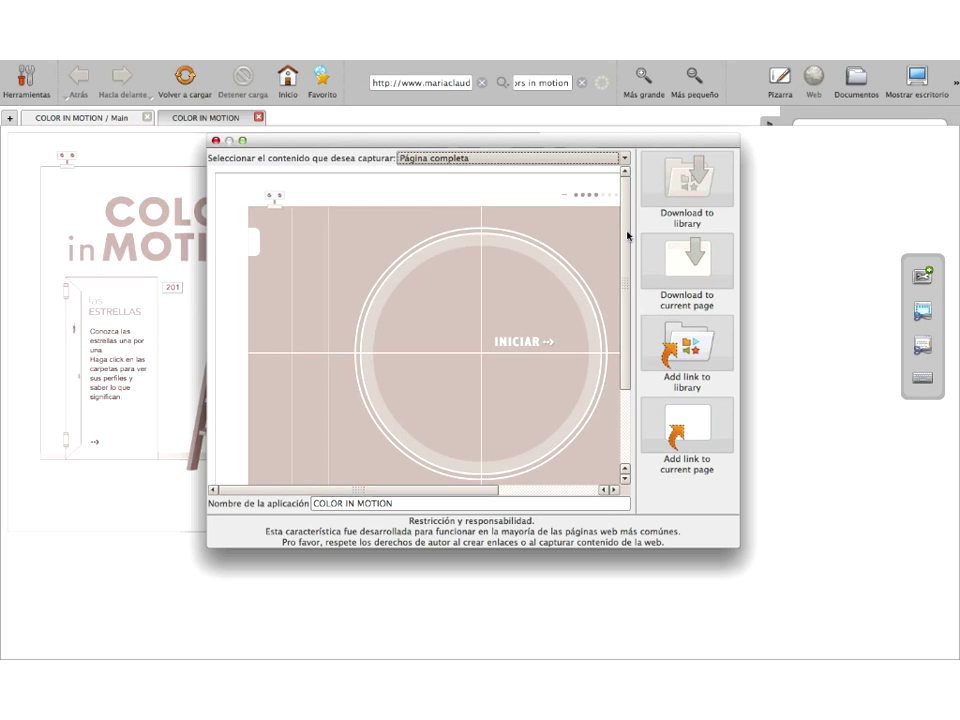
pyautogui.scroll(-1, 628, 236)
pyautogui.moveTo(487, 490); pyautogui.dragTo(542, 490)
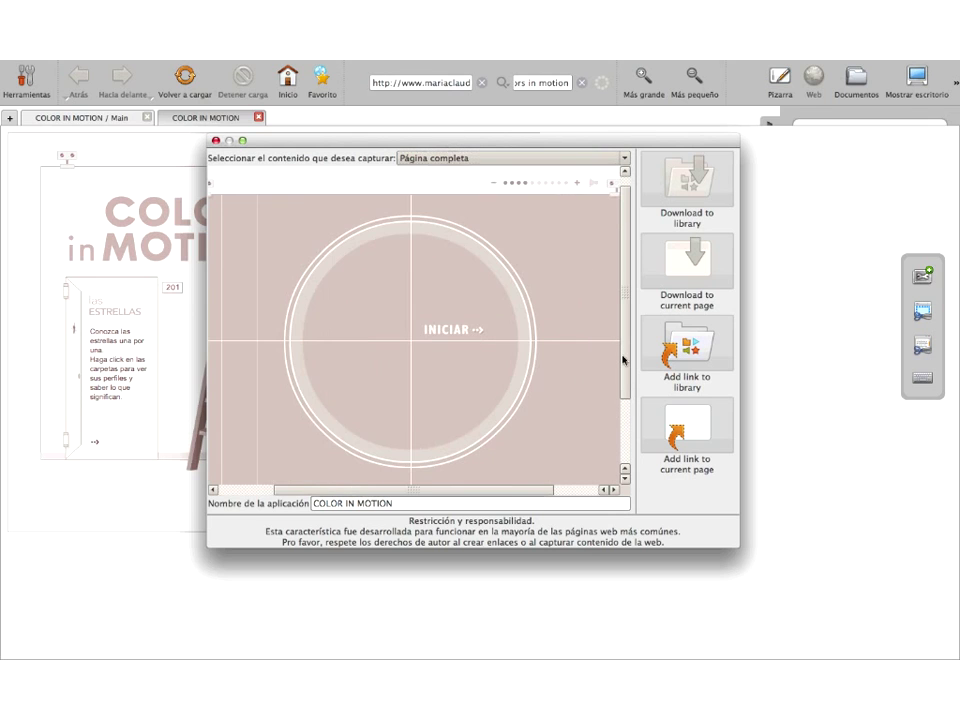
pyautogui.scroll(-3, 585, 474)
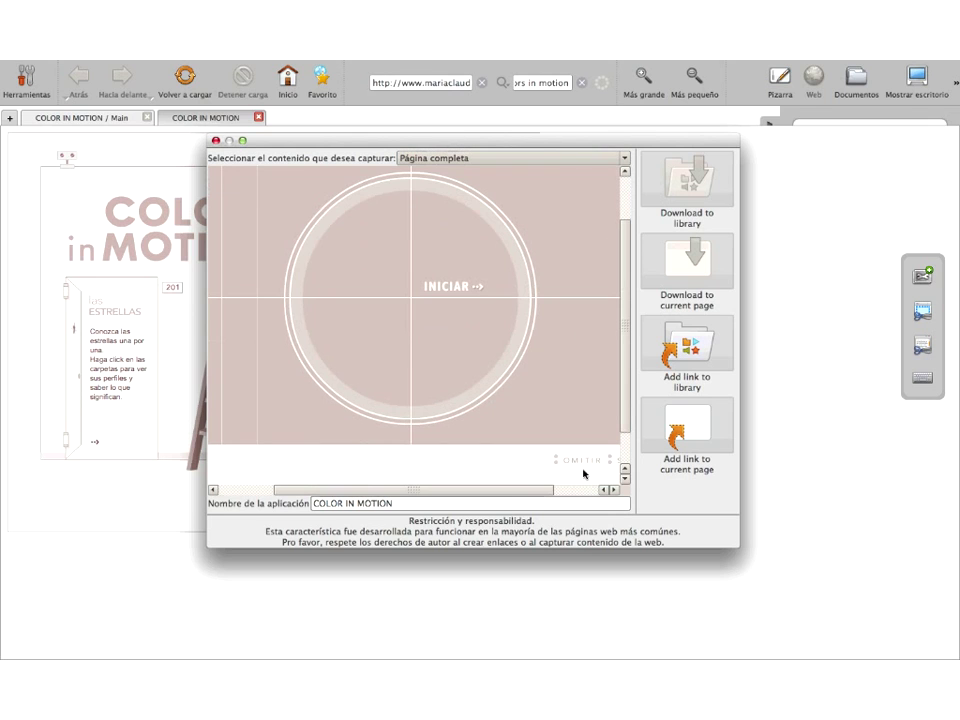
pyautogui.click(697, 345)
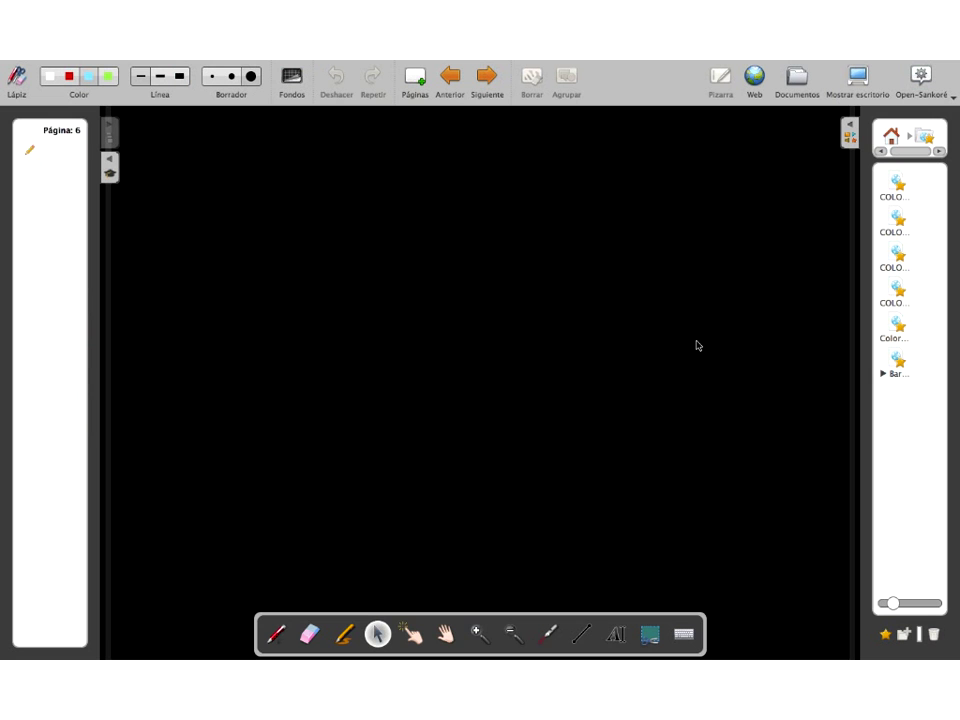
# Step: Show the saved web links folder from the library root and enlarge its thumbnails
pyautogui.click(897, 336)
pyautogui.click(892, 137)
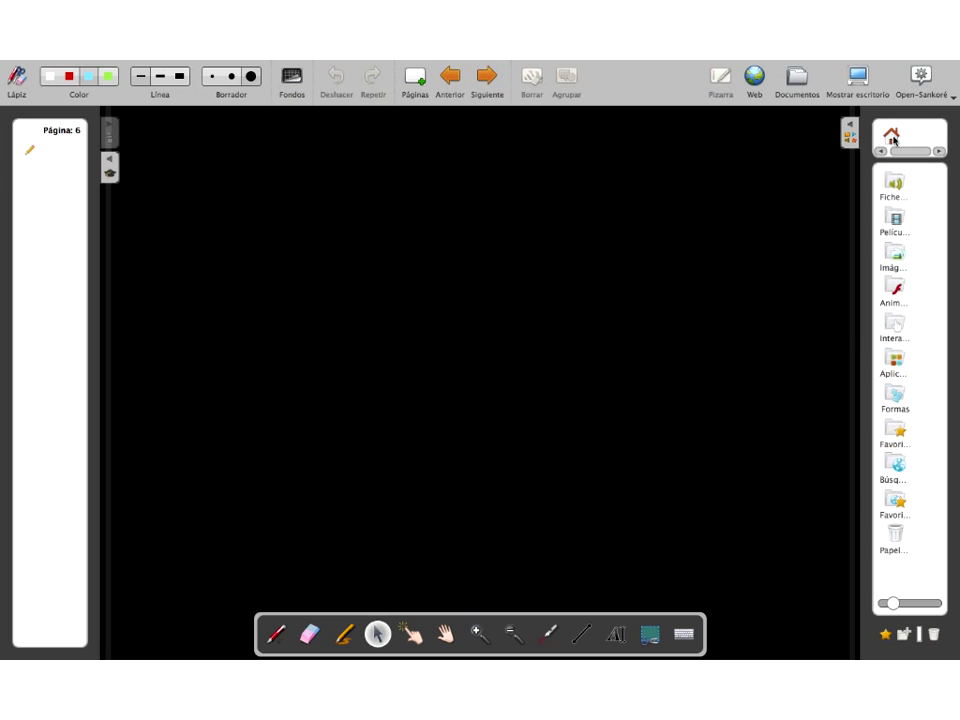
pyautogui.click(897, 509)
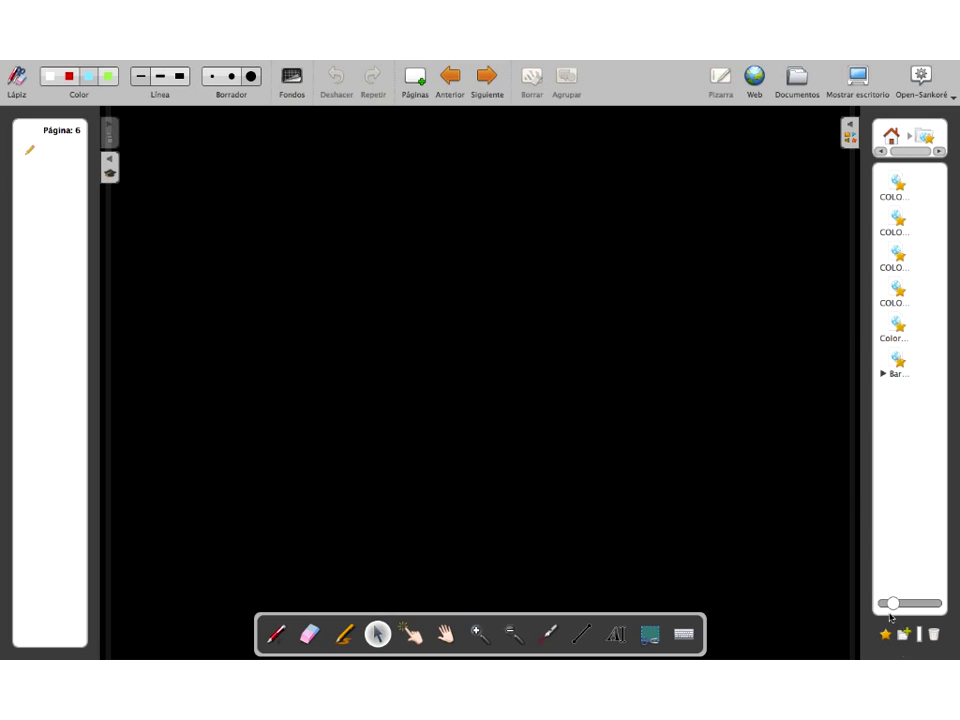
pyautogui.moveTo(893, 604); pyautogui.dragTo(915, 604)
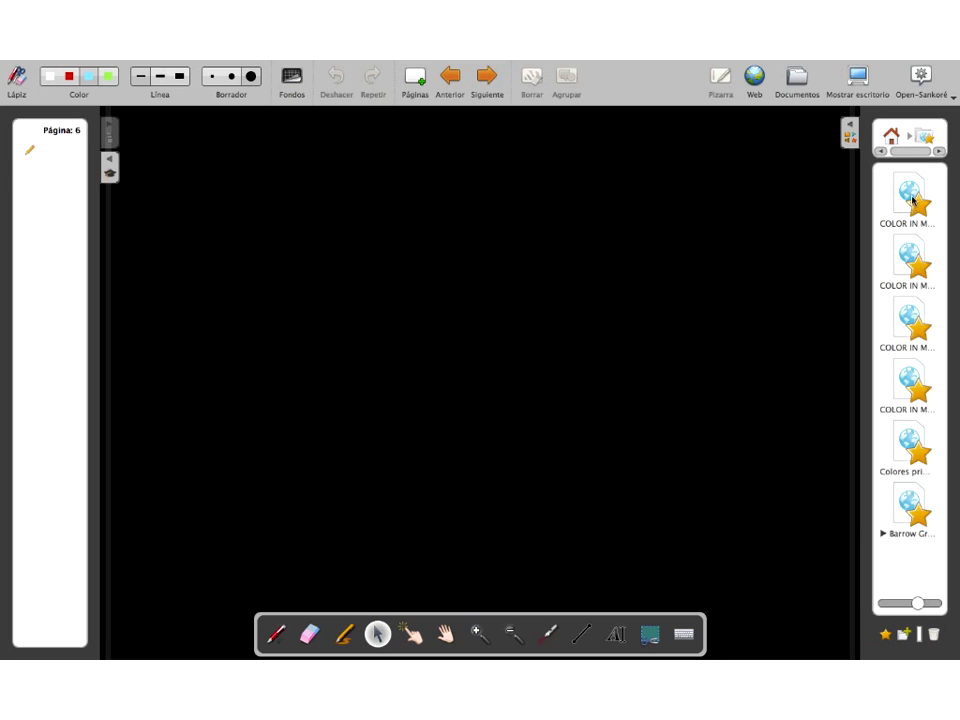
# Step: Place the first COLOR IN MOTION link from the library on page 6 and move it to the page's centre
pyautogui.click(909, 197)
pyautogui.moveTo(909, 197); pyautogui.dragTo(510, 269)
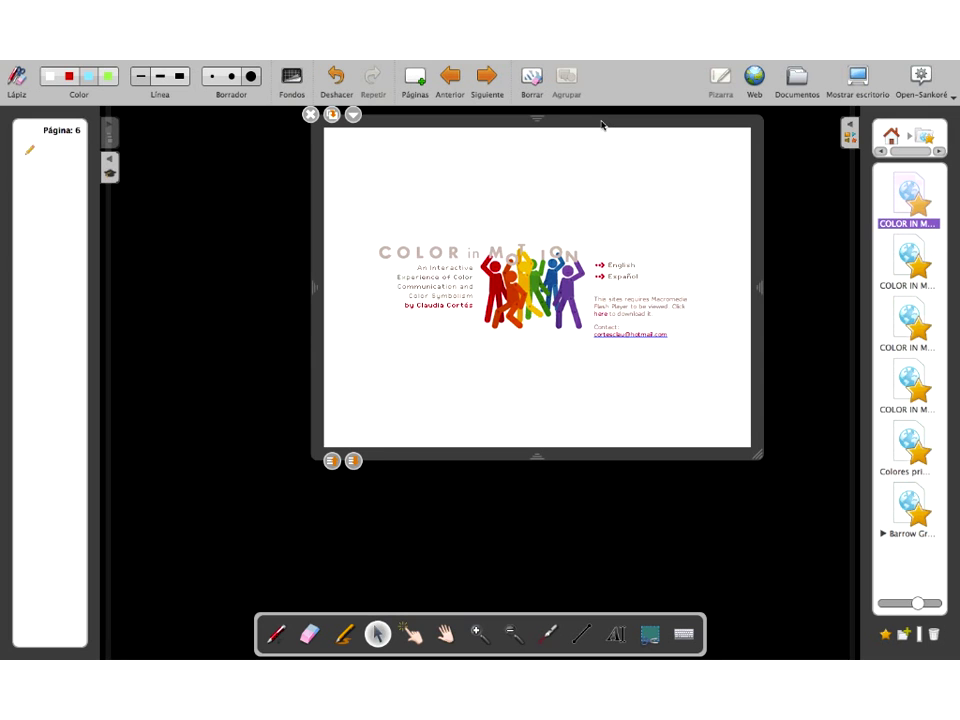
pyautogui.moveTo(601, 124); pyautogui.dragTo(525, 187)
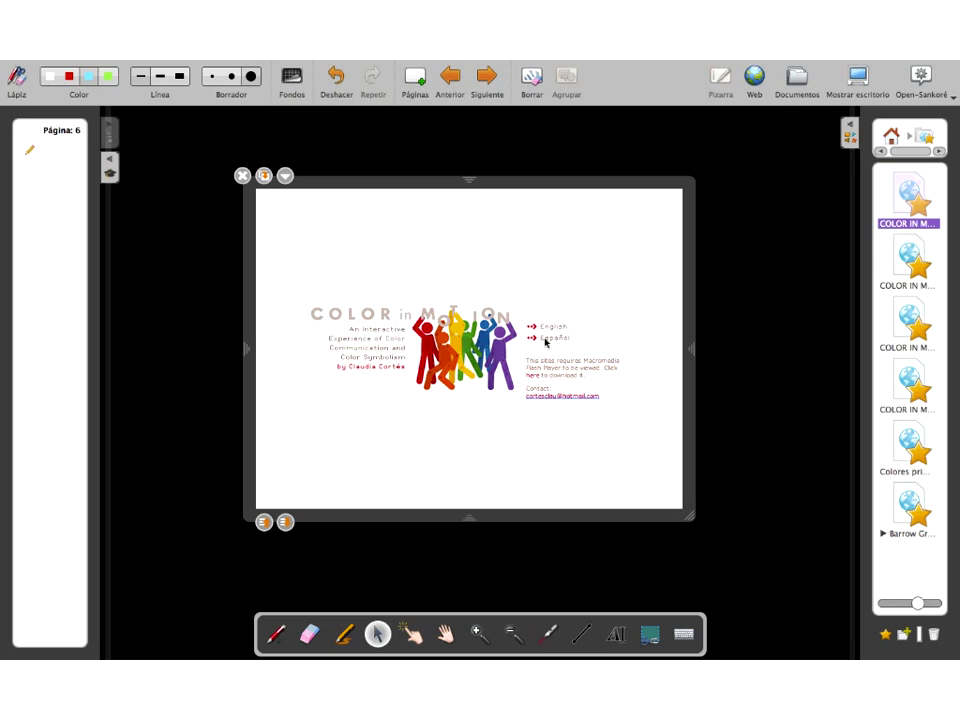
# Step: Switch to the desktop, clear the Chrome window and quit Google Earth
pyautogui.click(857, 77)
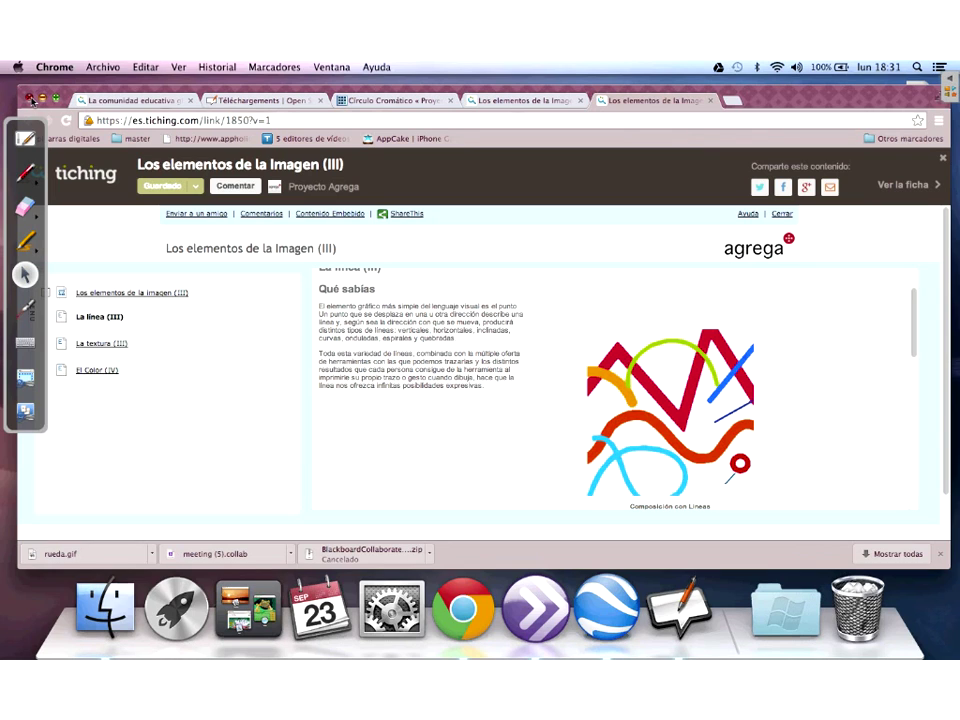
pyautogui.click(408, 98)
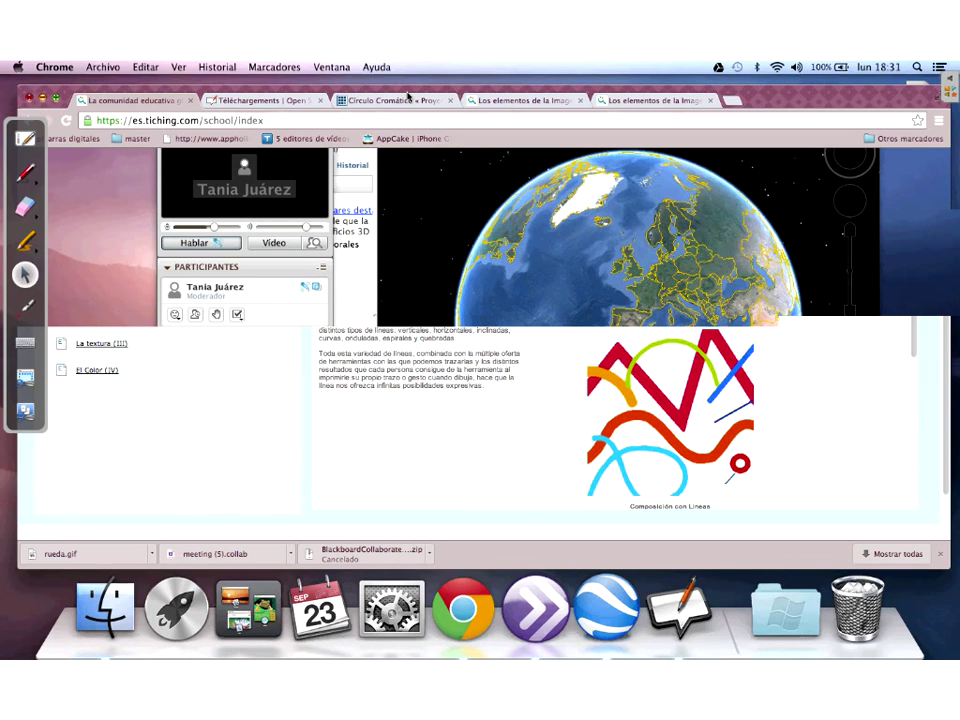
pyautogui.press('super+h')
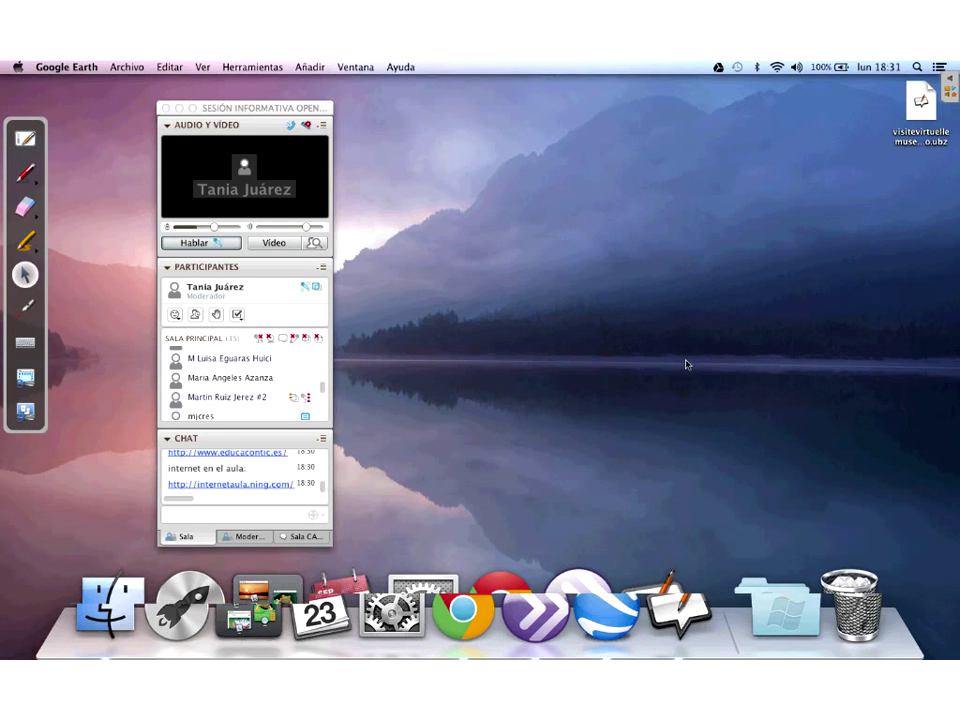
pyautogui.press('super+q')
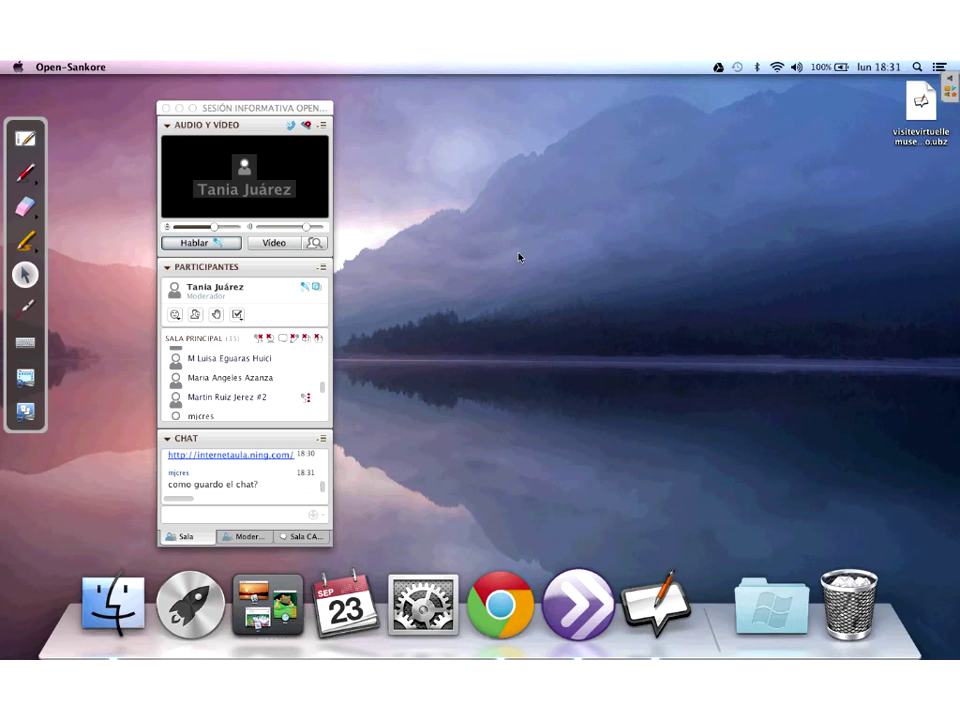
# Step: Return to the board and delete the COLOR IN MOTION web object from page 6
pyautogui.click(26, 142)
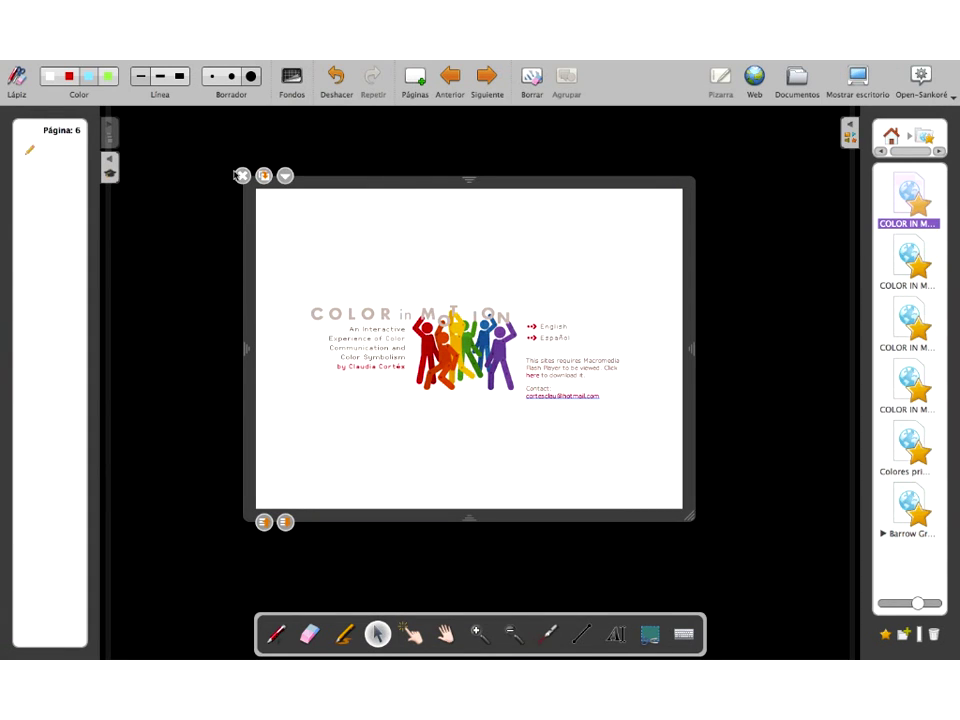
pyautogui.click(242, 175)
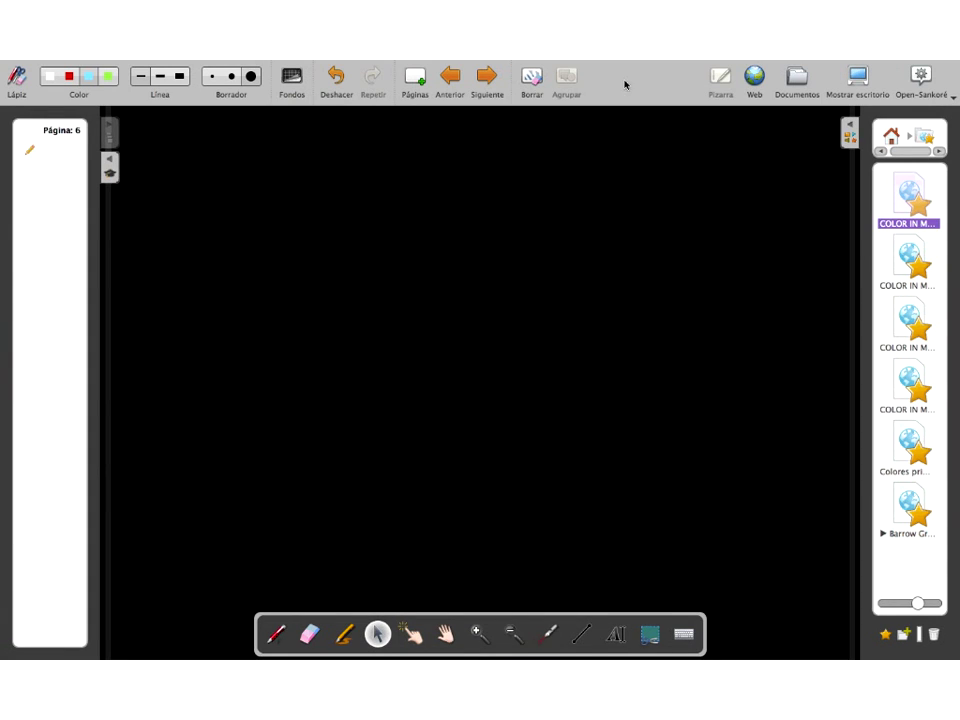
# Step: In the document manager, collapse Ejemplo para la clase and look through the 3º ESO Plástica and 3º ESO Plástica 1 folders
pyautogui.click(803, 85)
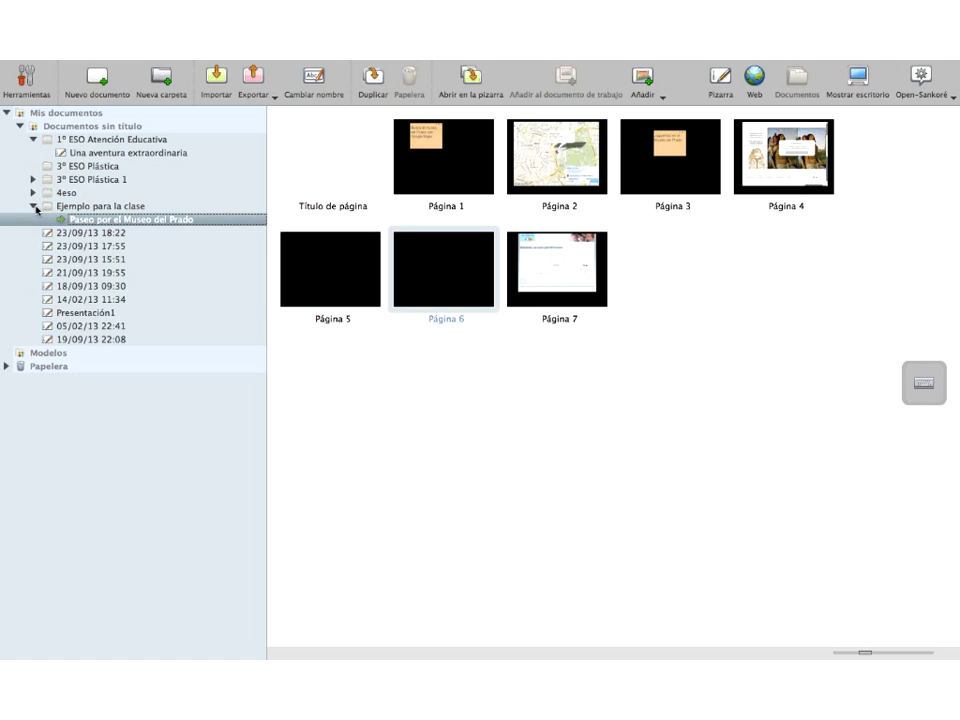
pyautogui.click(36, 208)
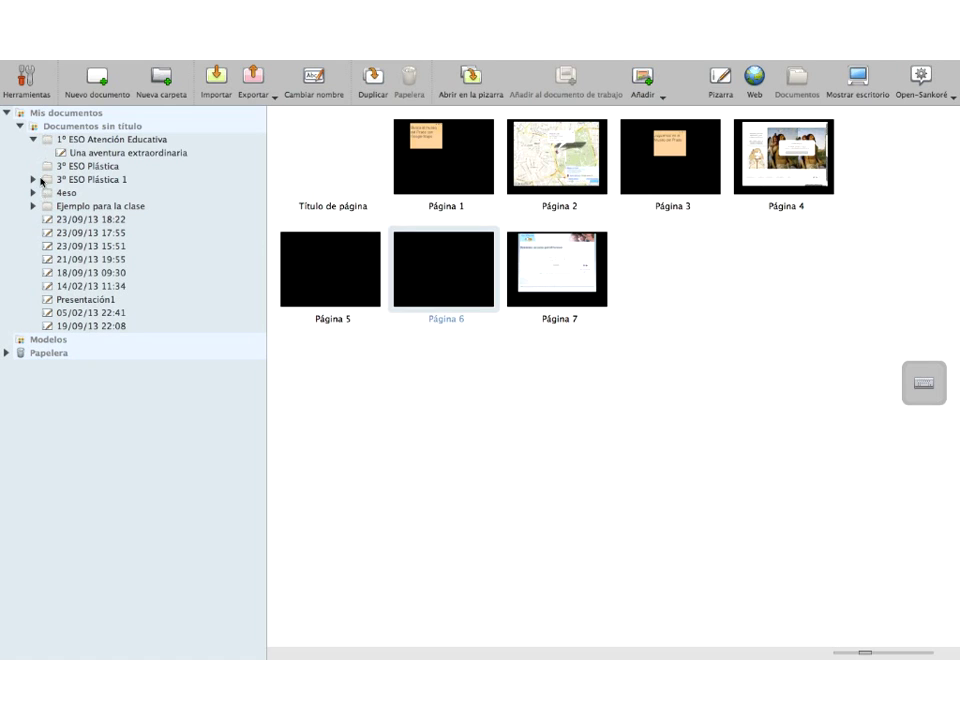
pyautogui.click(35, 180)
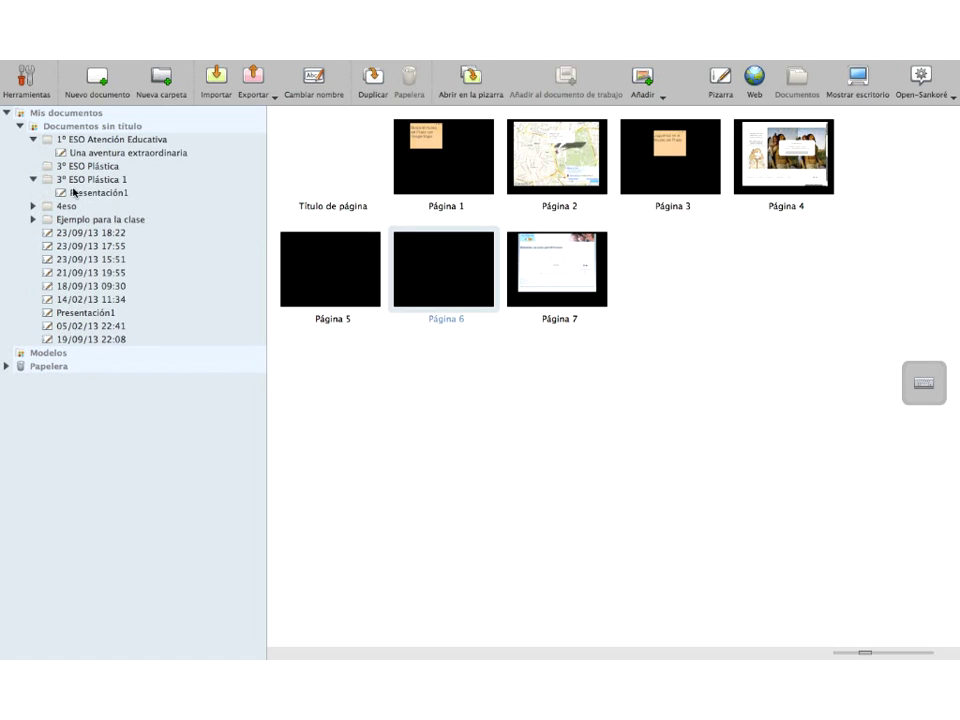
pyautogui.click(73, 192)
pyautogui.click(45, 167)
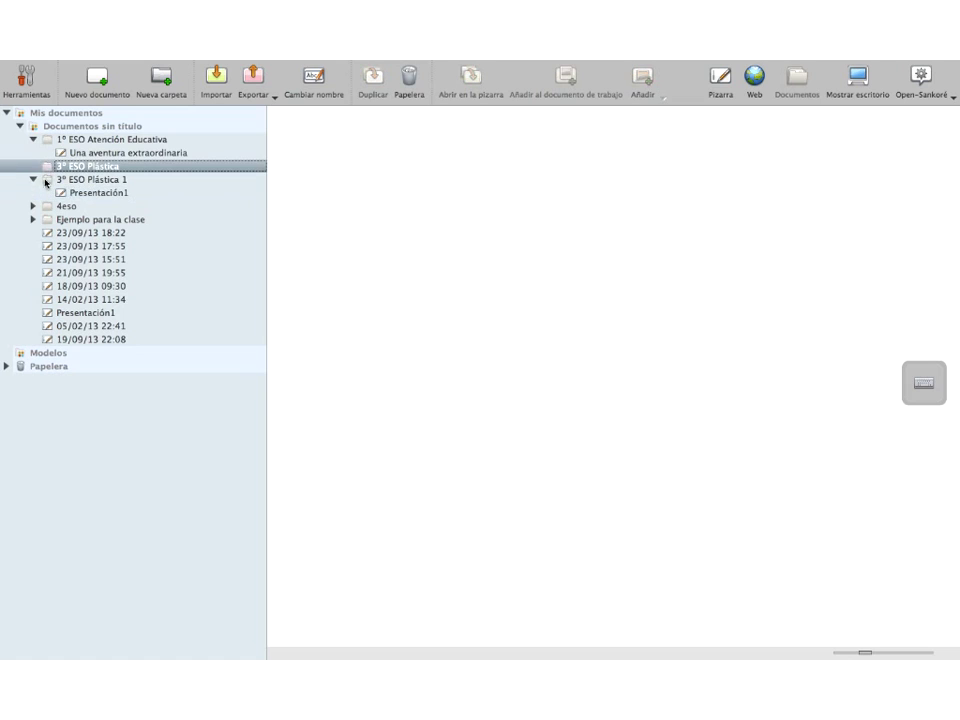
pyautogui.click(33, 180)
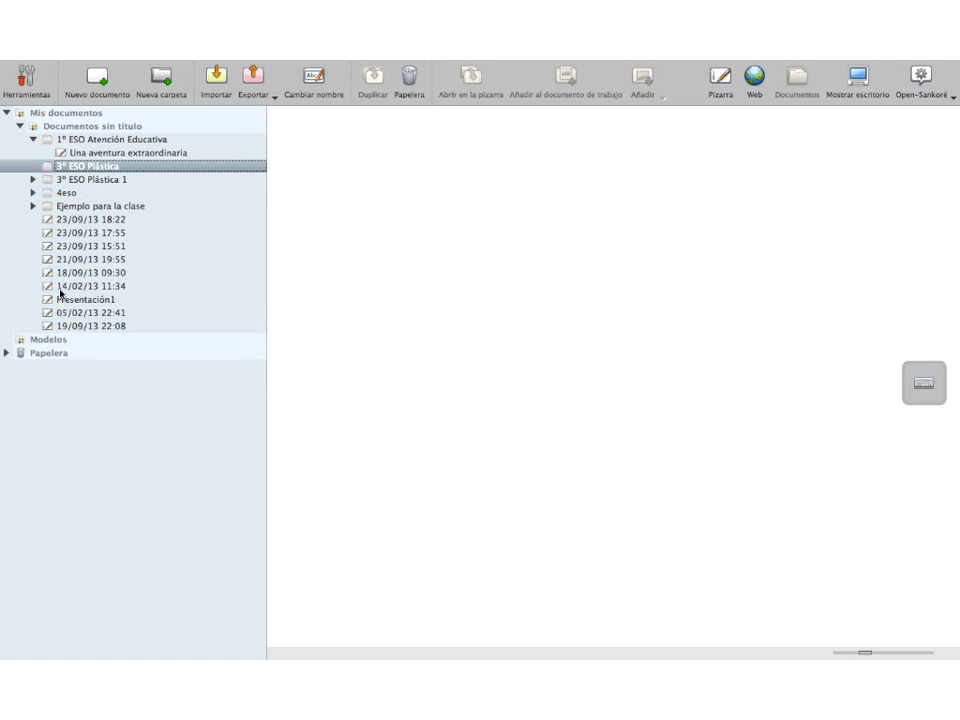
# Step: Open page 4 of the unfiled Presentación1 document on the board and advance to page 5
pyautogui.click(72, 300)
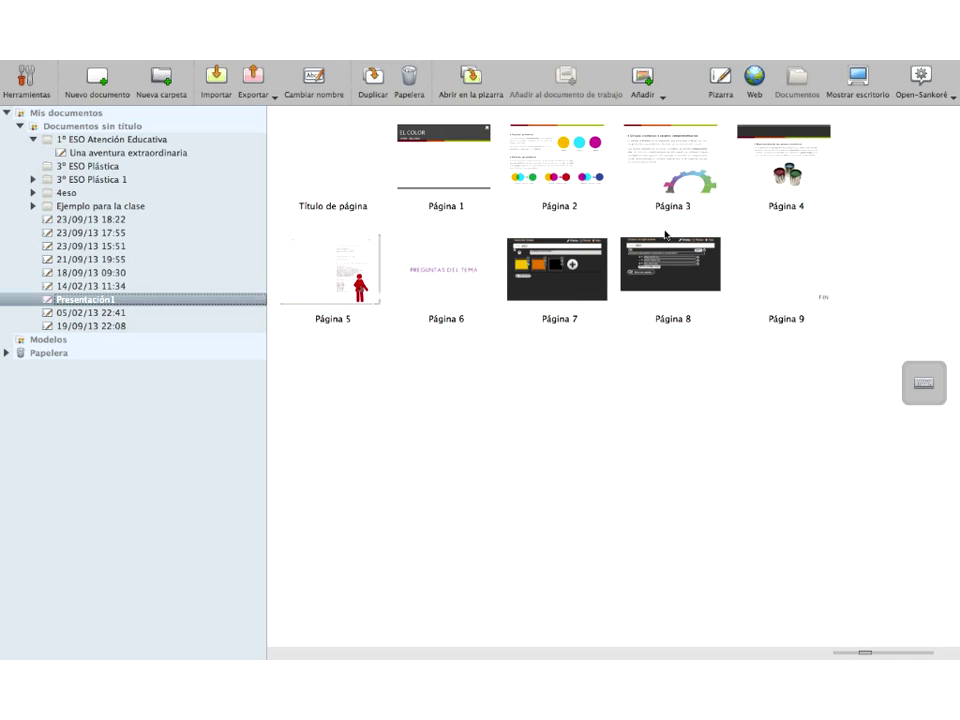
pyautogui.click(789, 180)
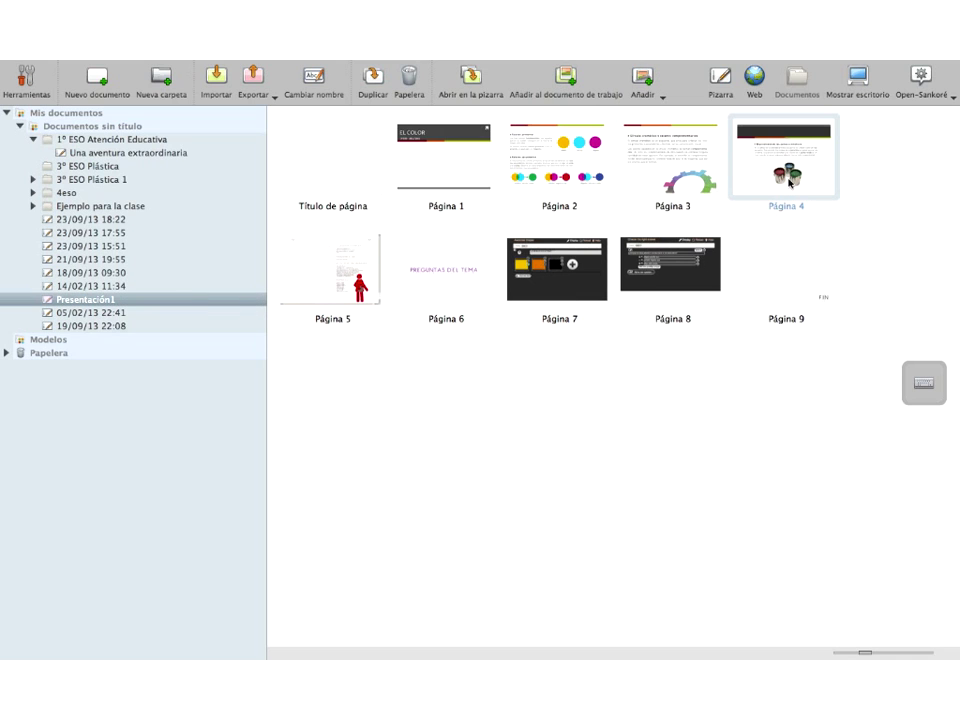
pyautogui.doubleClick(789, 180)
pyautogui.click(485, 80)
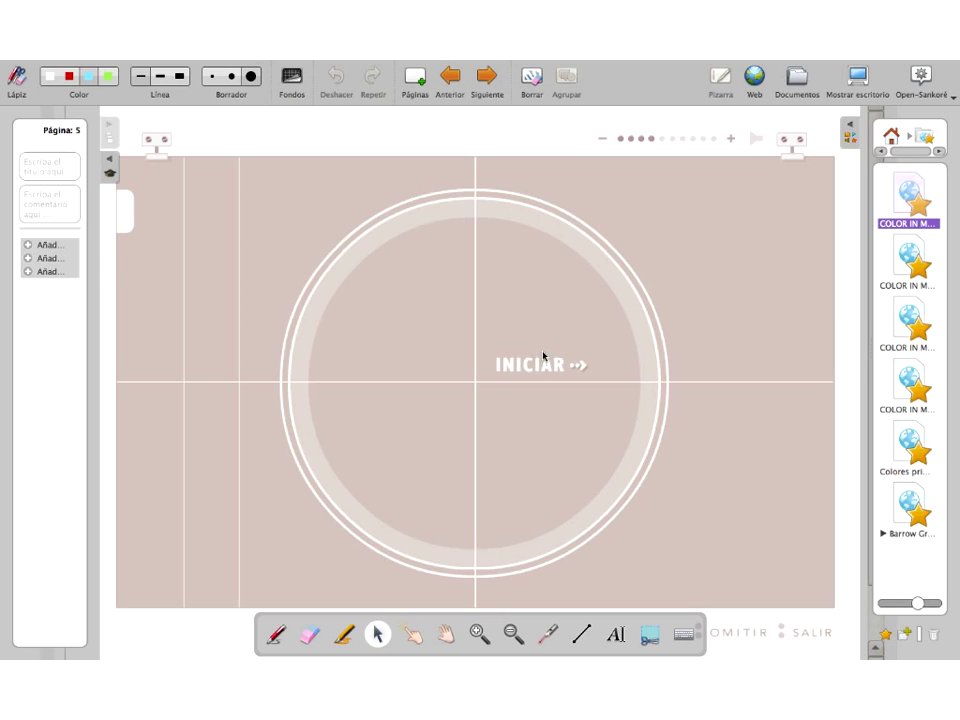
# Step: Start the Color in Motion animation on page 5, hide the library panel and enter door 202
pyautogui.click(541, 361)
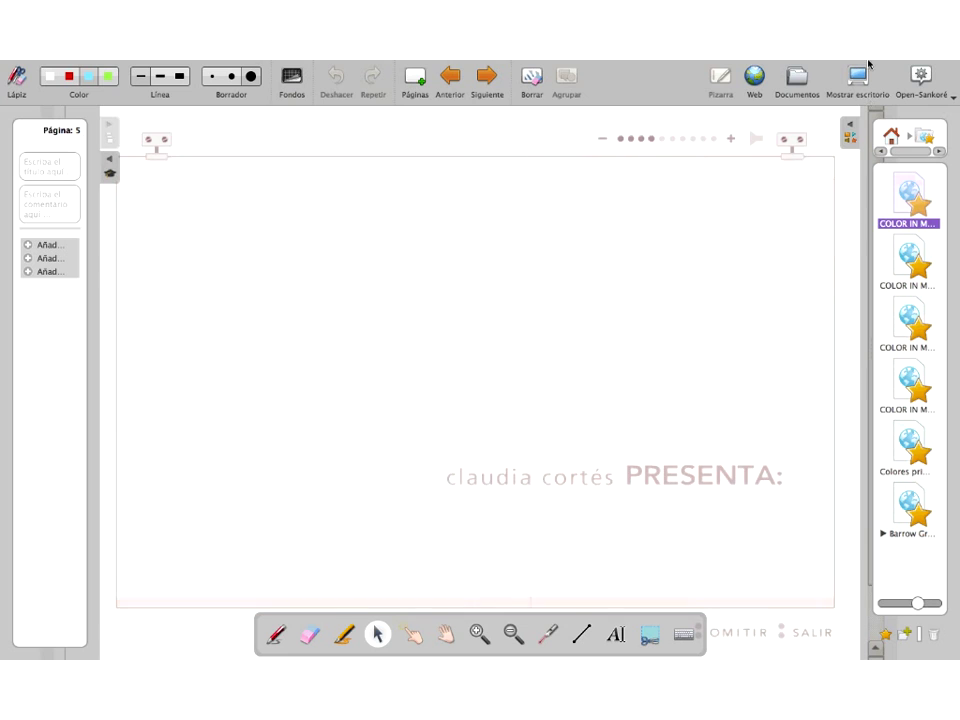
pyautogui.click(850, 130)
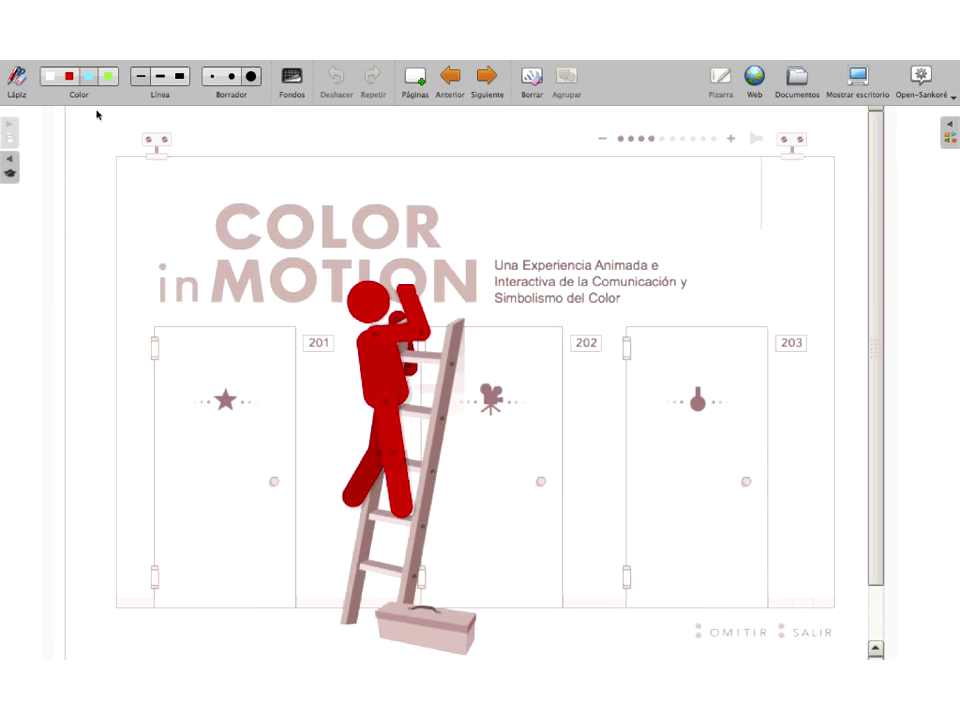
pyautogui.click(541, 482)
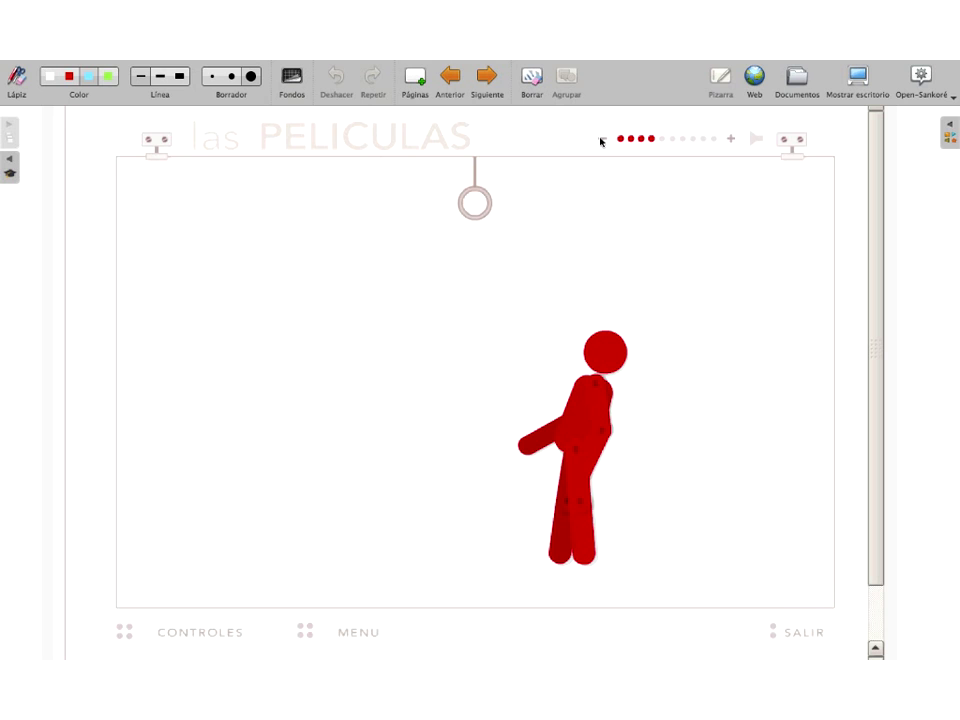
# Step: Raise the animation's volume one level and exit the Películas section
pyautogui.click(731, 139)
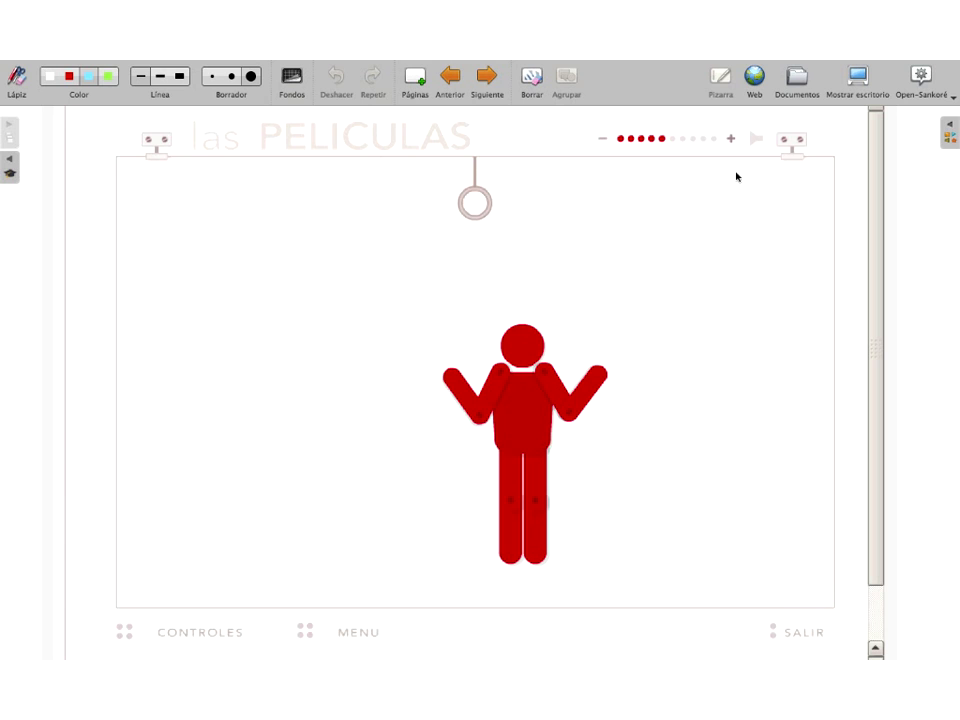
pyautogui.scroll(-2, 664, 381)
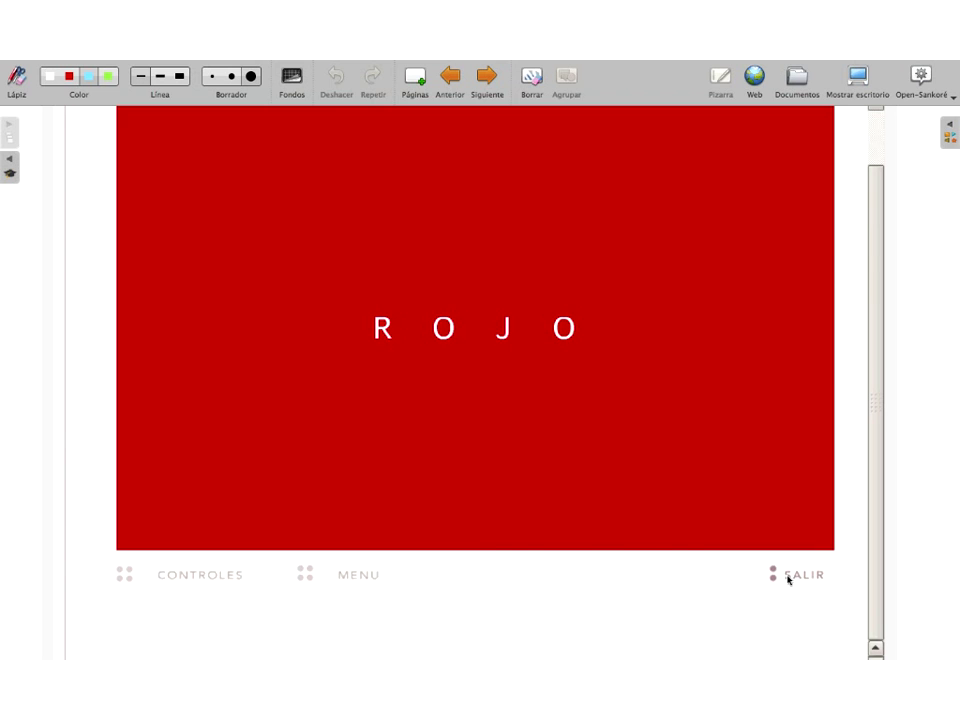
pyautogui.click(795, 576)
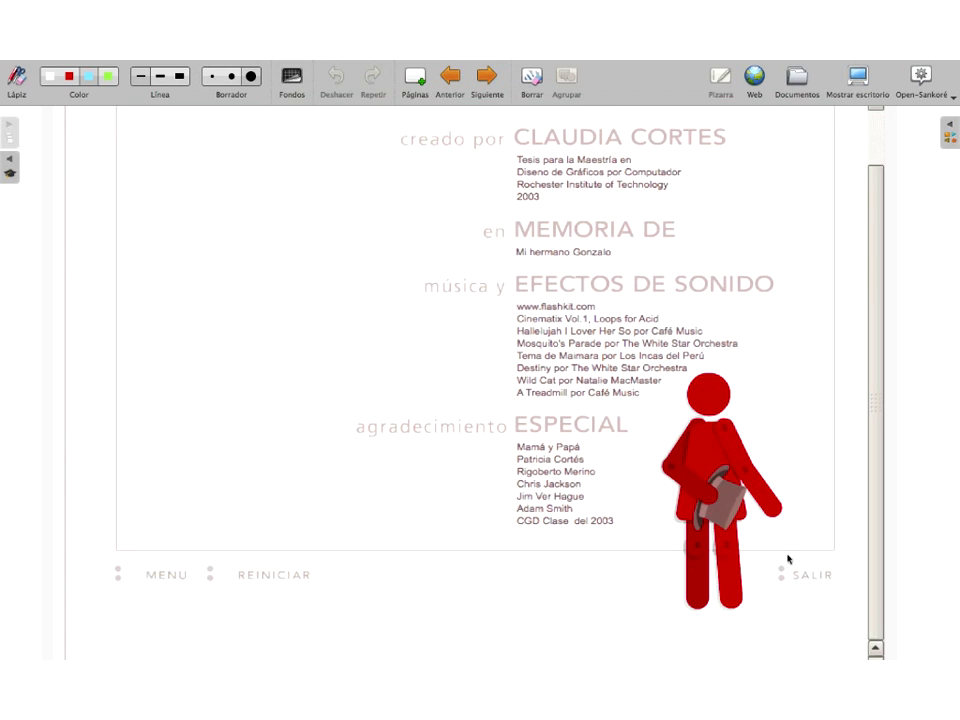
# Step: Advance past the PREGUNTAS DEL TEMA page to the Associate images activity and fit it in view
pyautogui.click(485, 77)
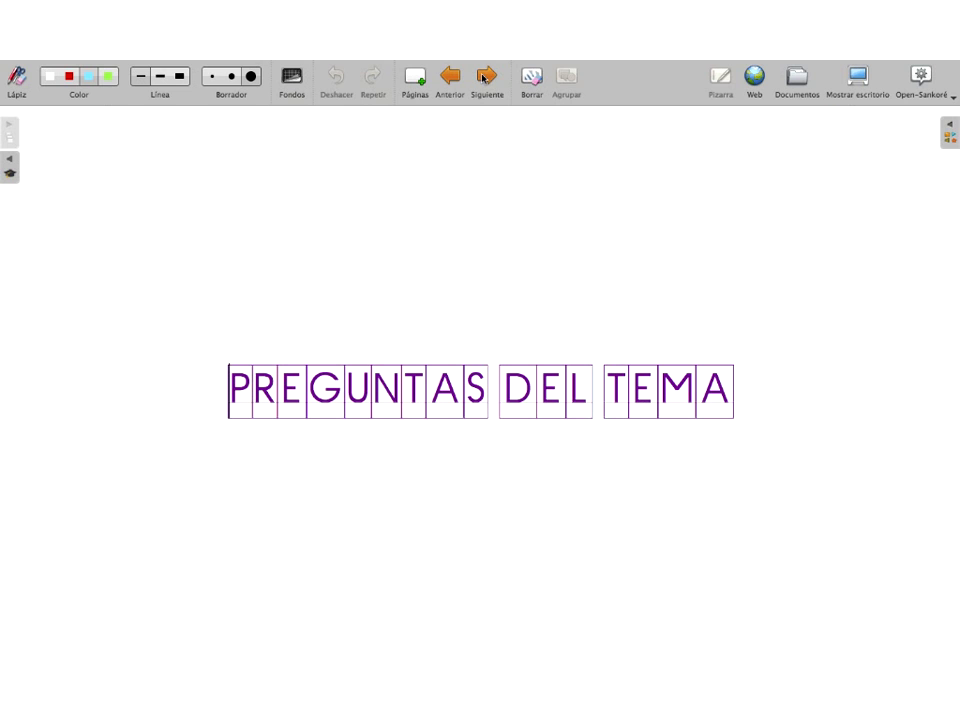
pyautogui.click(485, 77)
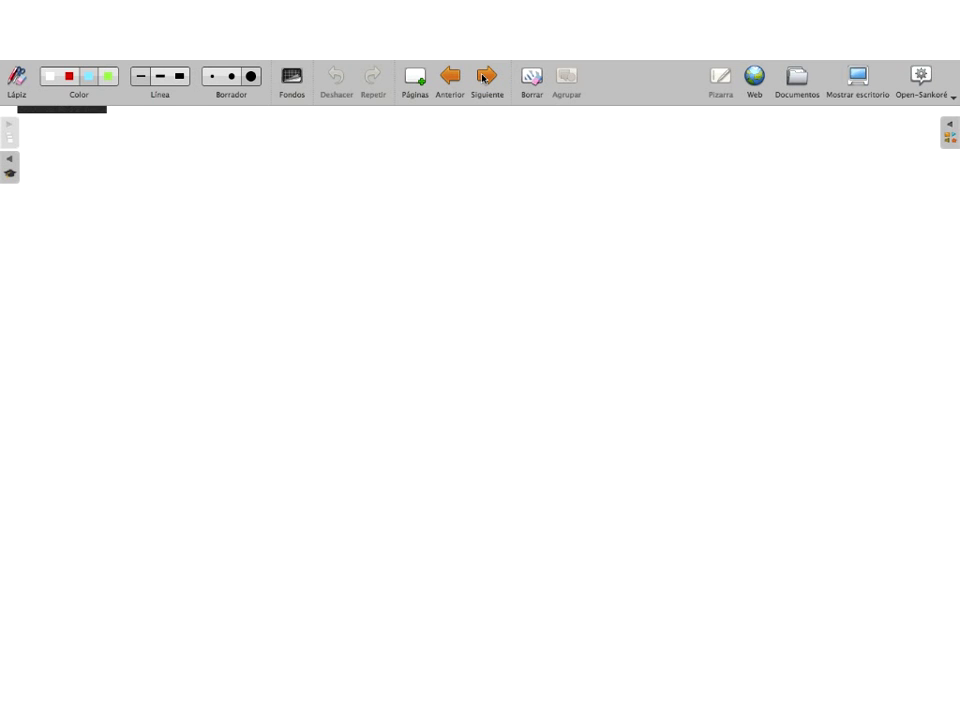
pyautogui.click(485, 77)
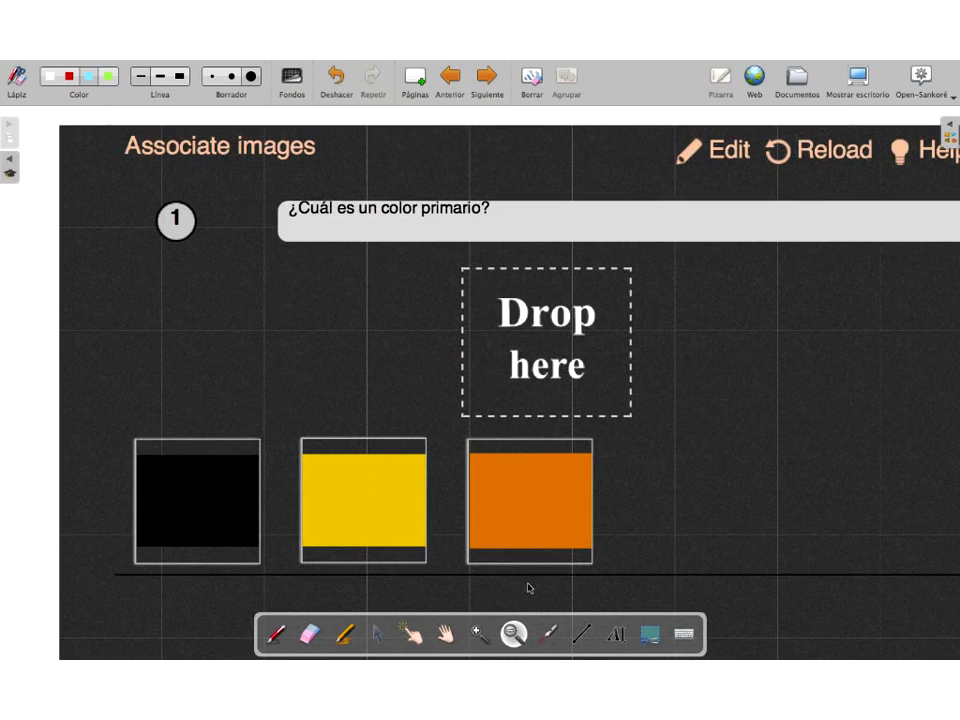
pyautogui.click(748, 338)
# Step: Lock the Associate images activity and answer "¿Cuál es un color primario?" with the yellow image
pyautogui.click(289, 173)
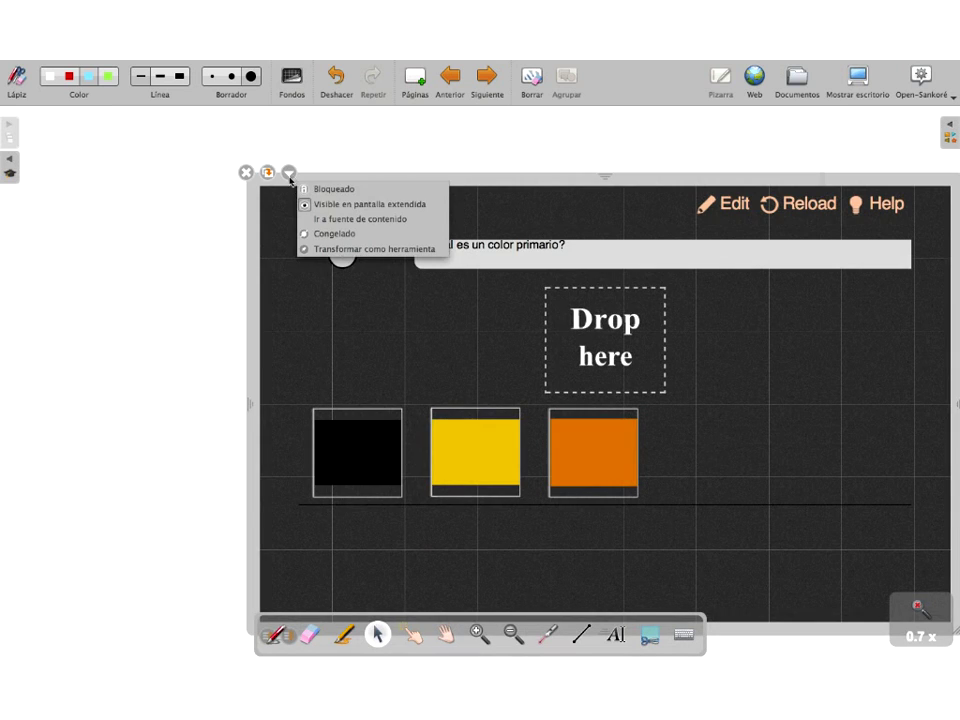
pyautogui.click(312, 189)
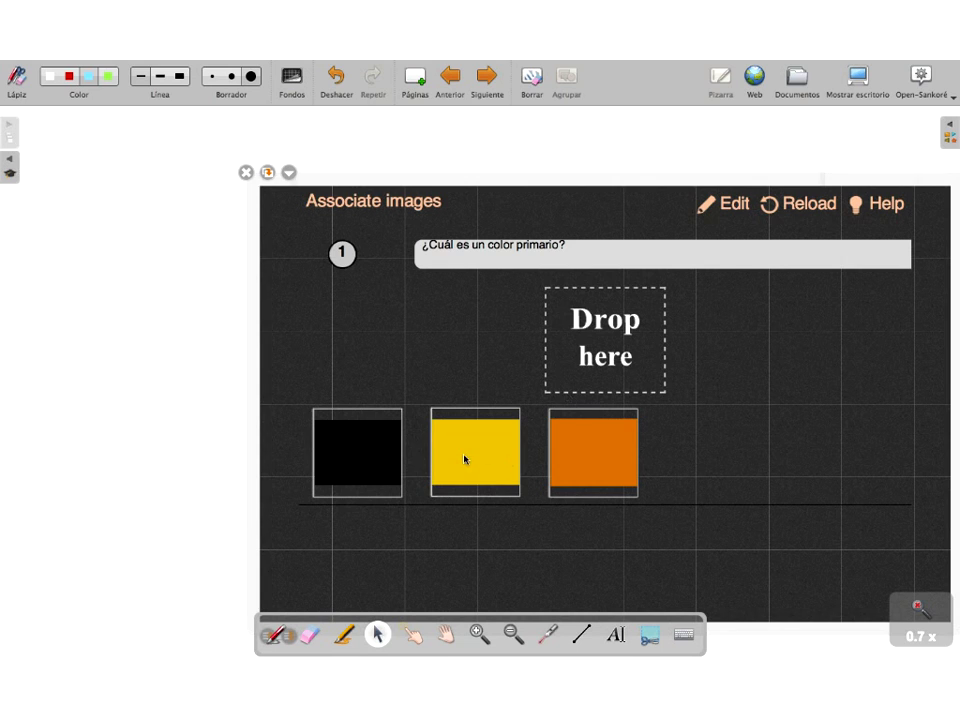
pyautogui.moveTo(465, 459); pyautogui.dragTo(585, 349)
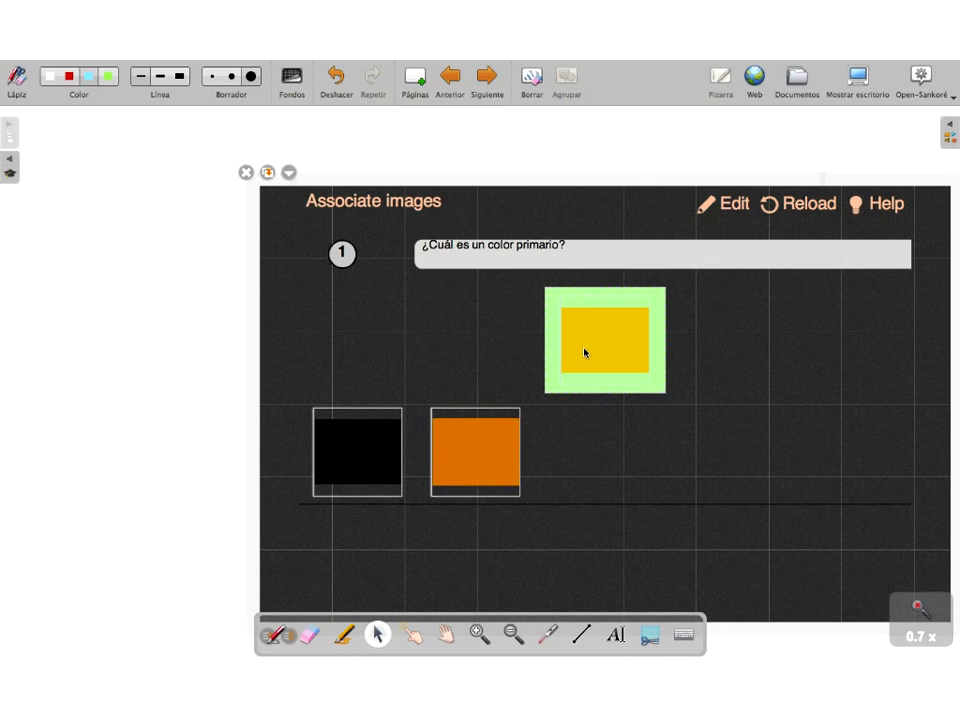
# Step: Advance to the Question 1 quiz page, try all three options and finish with "Amarillo, magenta, cyan." selected
pyautogui.click(492, 86)
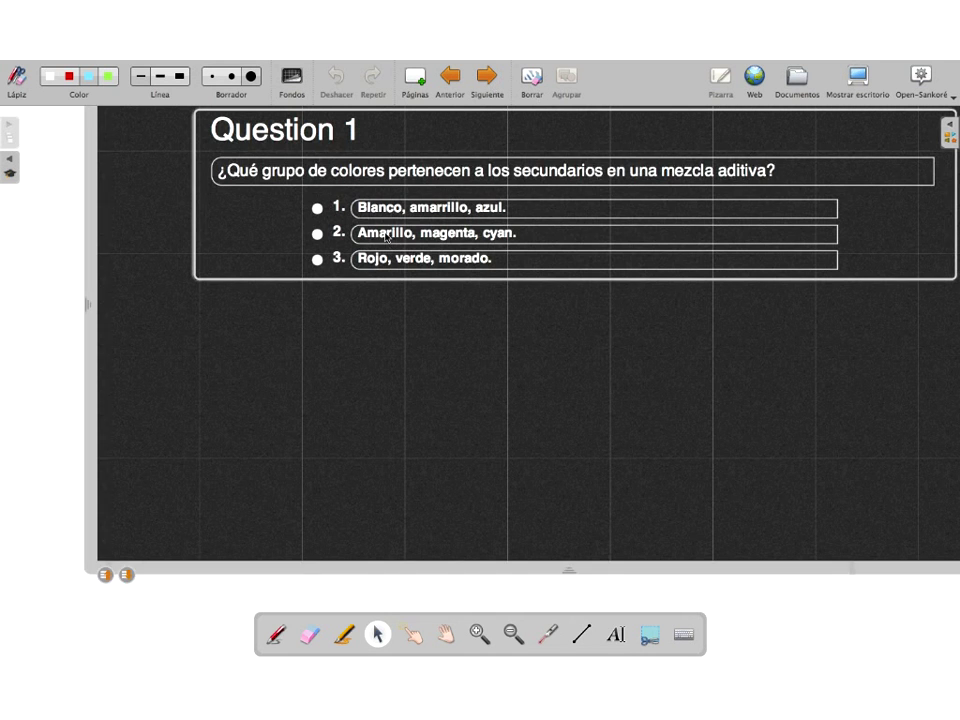
pyautogui.click(318, 235)
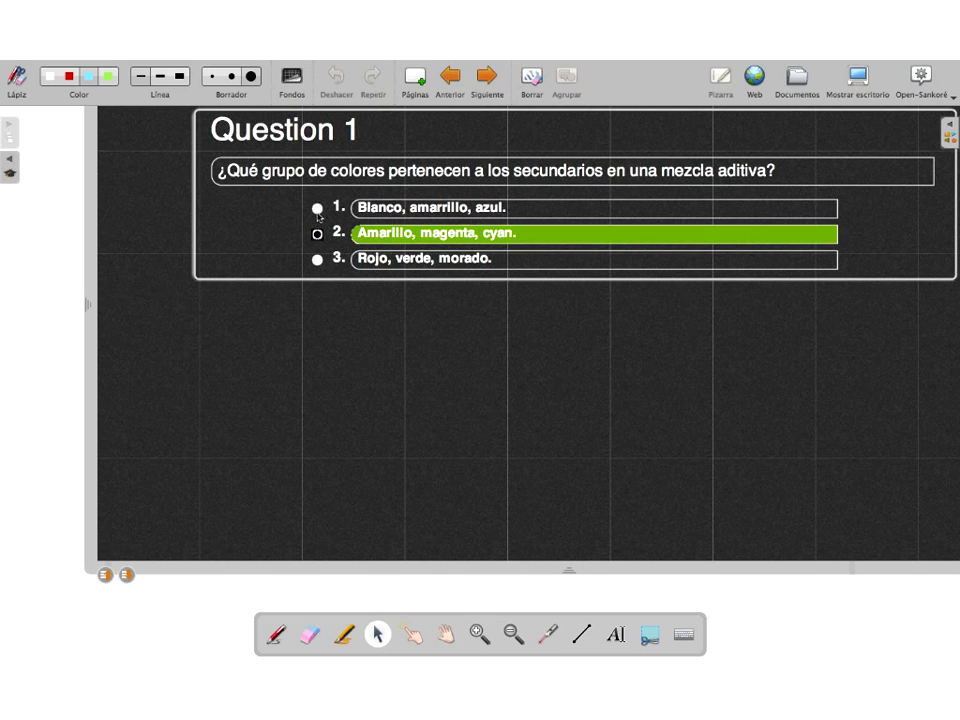
pyautogui.click(317, 208)
pyautogui.click(318, 260)
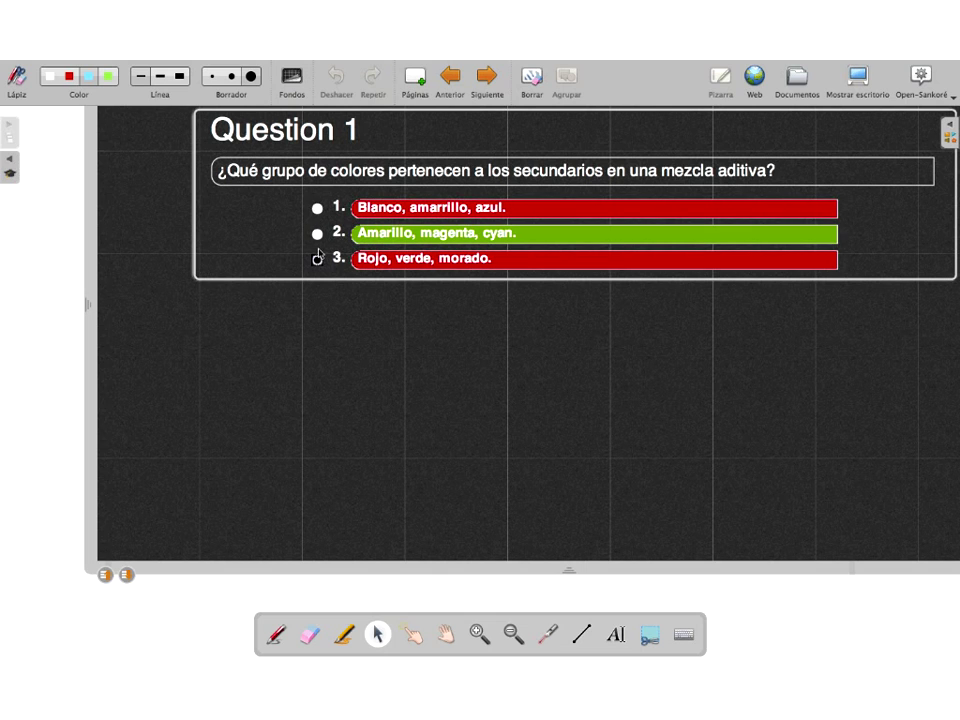
pyautogui.click(318, 235)
pyautogui.click(317, 208)
pyautogui.click(317, 235)
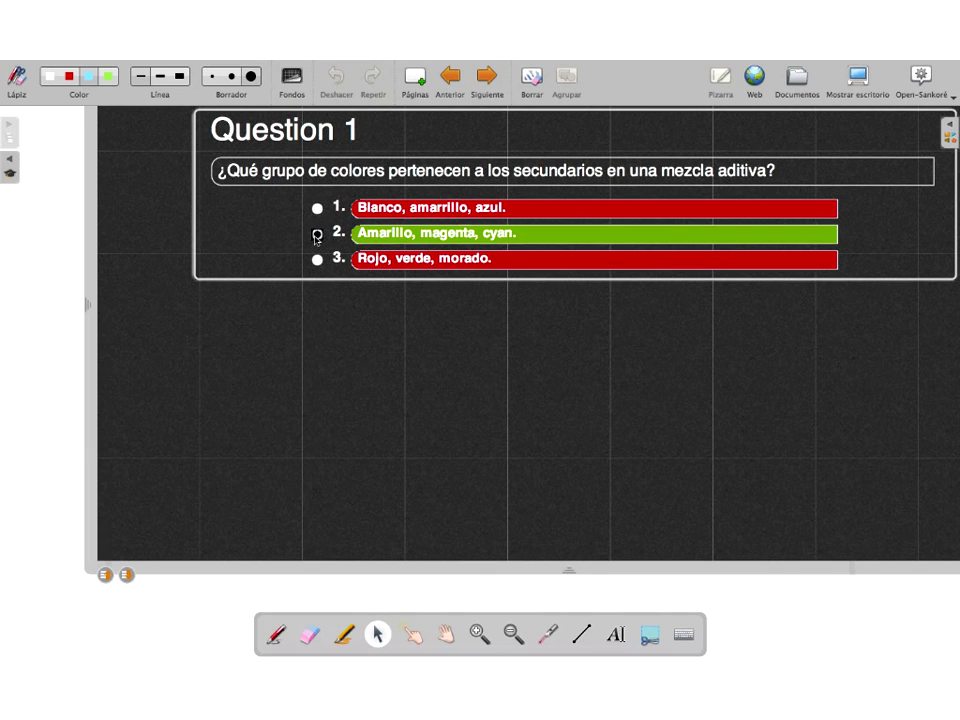
# Step: Advance to the FIN page and open the Una aventura extraordinaria document from the 1º ESO Atención Educativa folder on the board
pyautogui.click(494, 82)
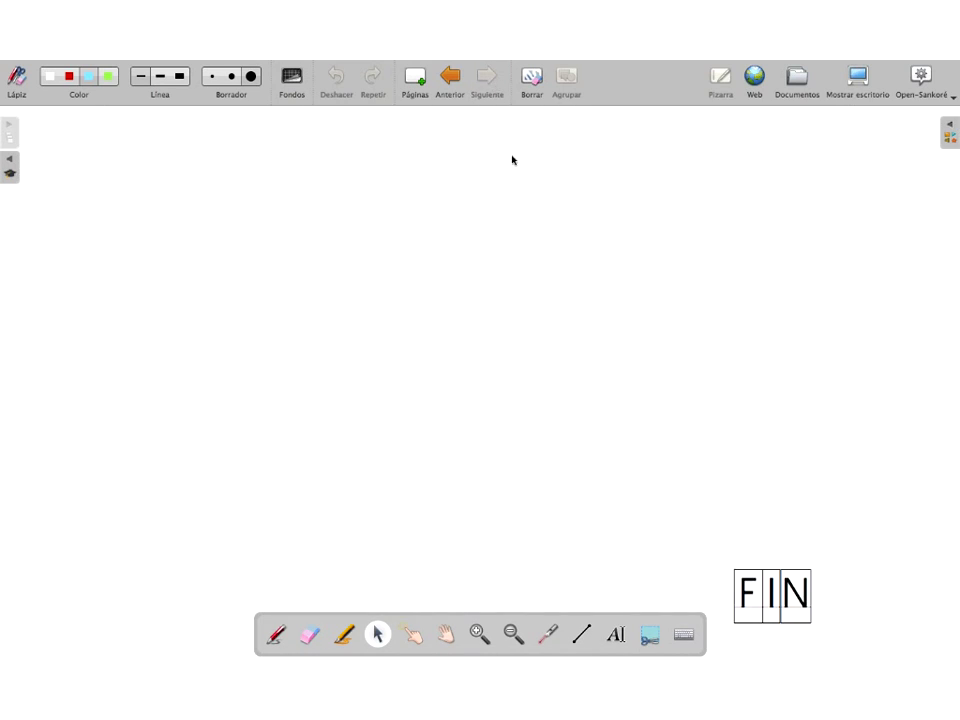
pyautogui.click(797, 80)
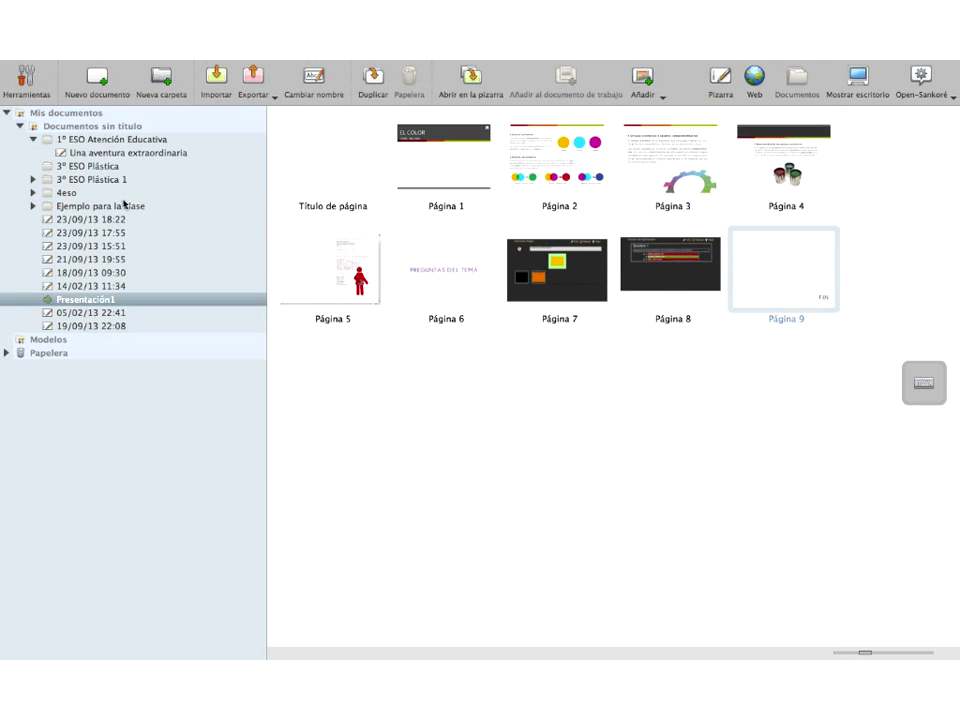
pyautogui.click(34, 141)
pyautogui.click(34, 141)
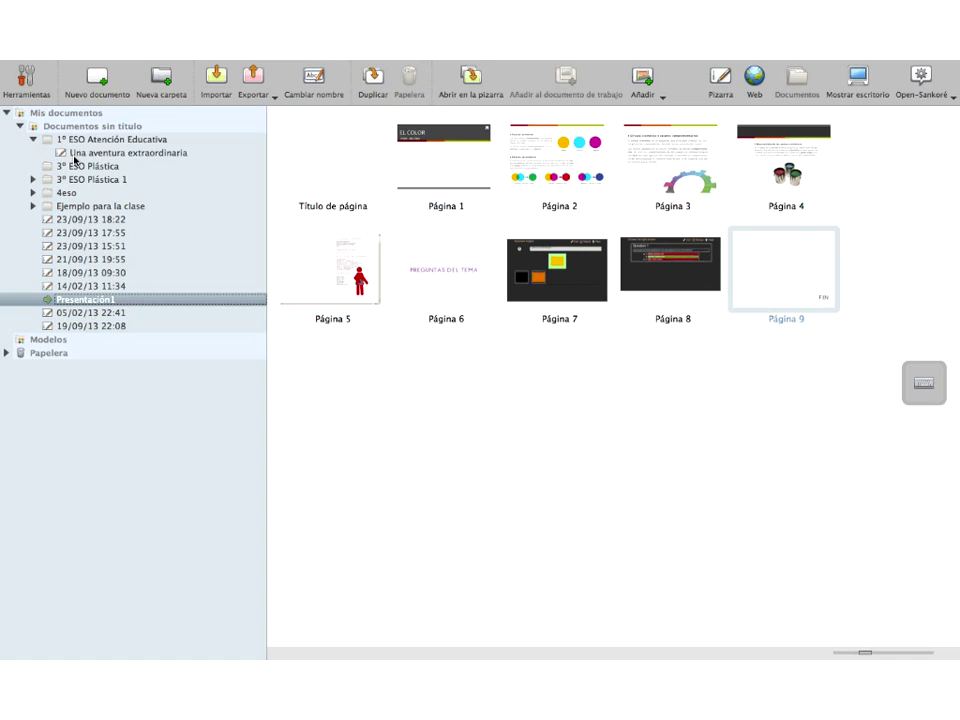
pyautogui.click(74, 156)
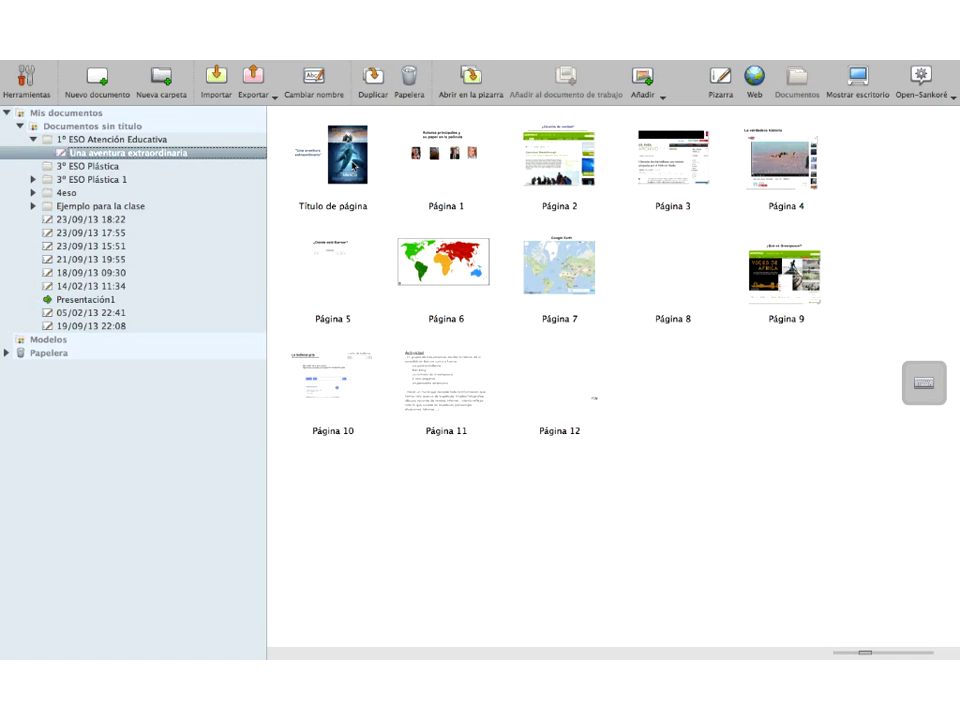
pyautogui.click(354, 167)
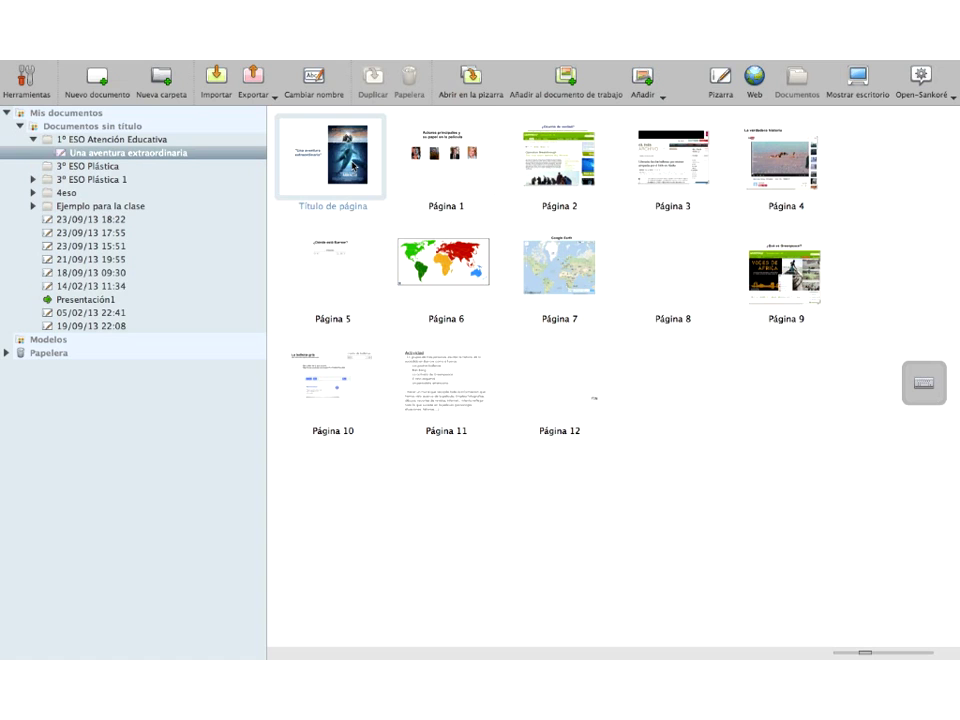
pyautogui.doubleClick(353, 166)
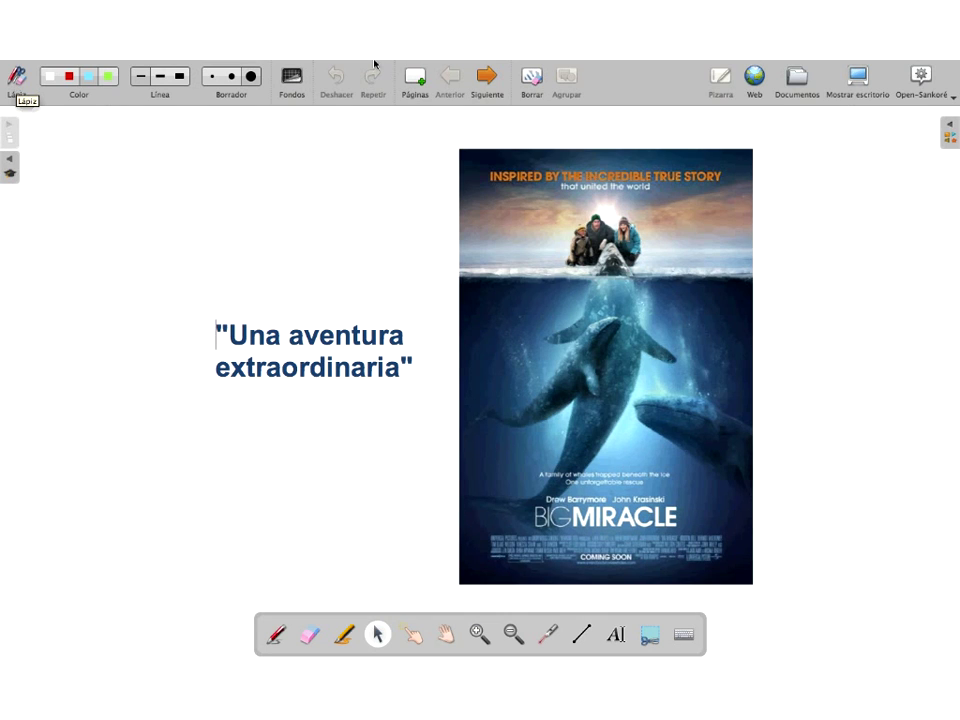
# Step: Advance to the "Actores principales y su papel en la película" page and shift the four actor photos slightly
pyautogui.click(487, 78)
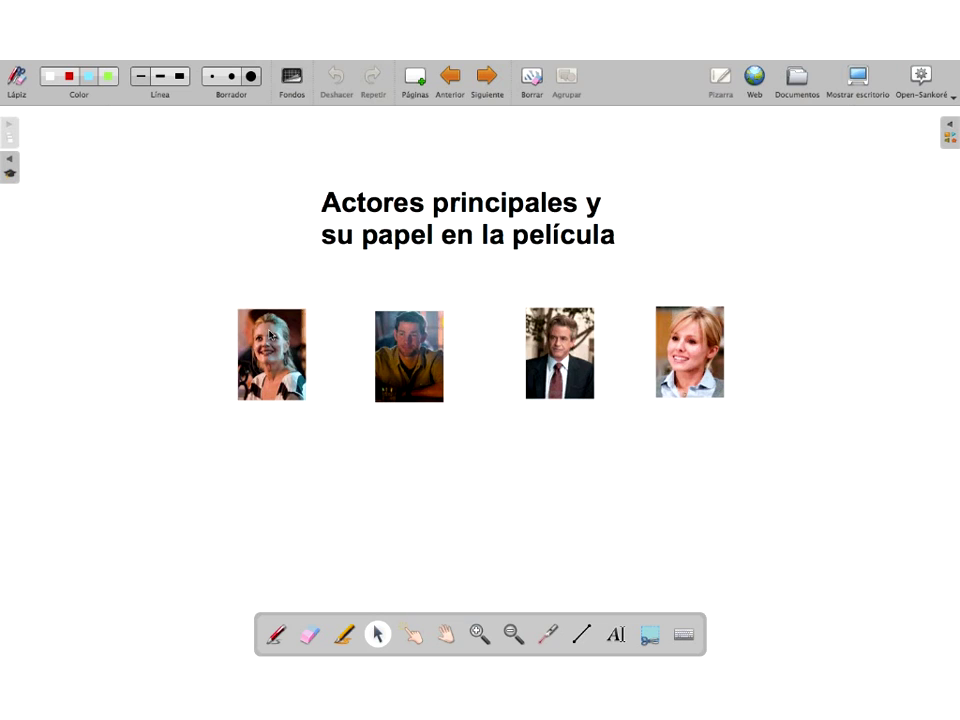
pyautogui.moveTo(270, 335)
pyautogui.mouseDown()
pyautogui.moveTo(273, 474)
pyautogui.moveTo(272, 335)
pyautogui.mouseUp()
pyautogui.moveTo(424, 349)
pyautogui.mouseDown()
pyautogui.moveTo(437, 463)
pyautogui.moveTo(426, 354)
pyautogui.mouseUp()
pyautogui.moveTo(547, 345)
pyautogui.mouseDown()
pyautogui.moveTo(535, 452)
pyautogui.moveTo(542, 352)
pyautogui.mouseUp()
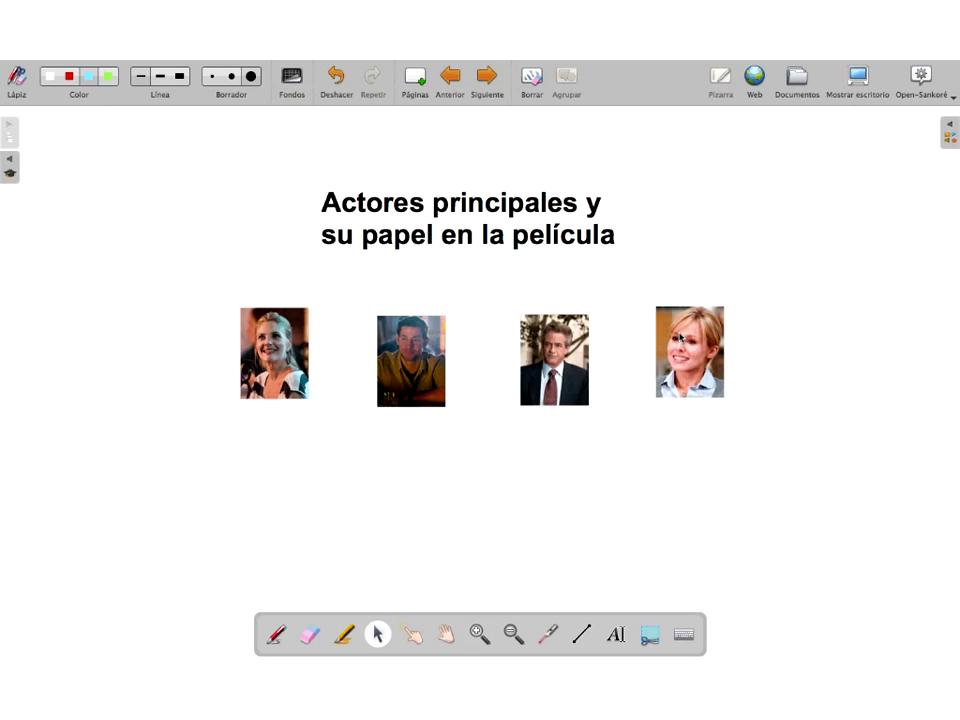
pyautogui.moveTo(680, 338); pyautogui.dragTo(686, 356)
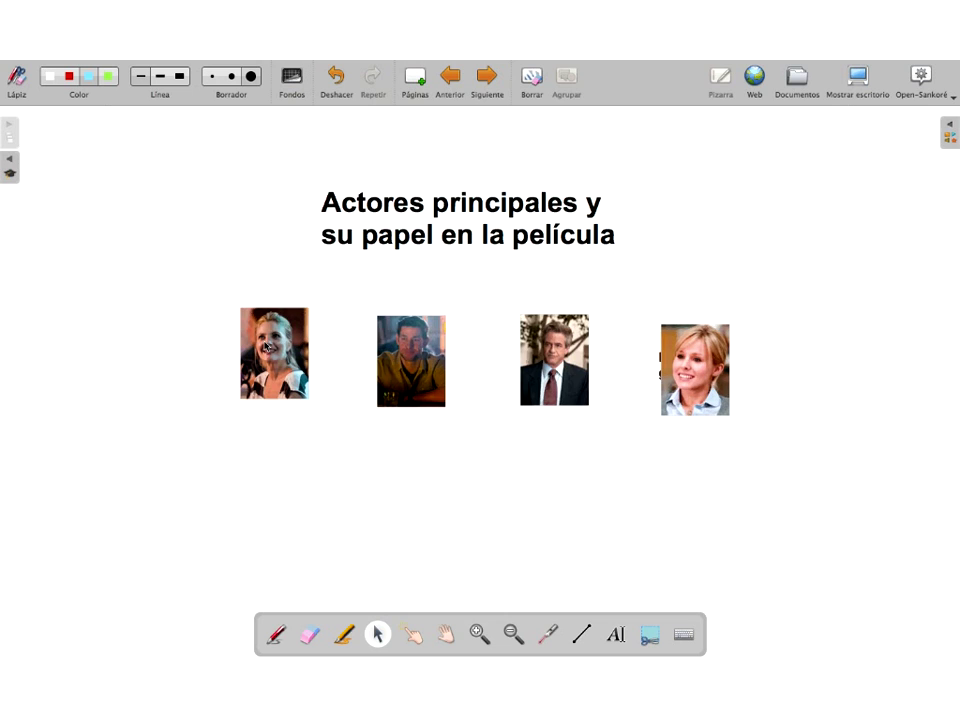
pyautogui.moveTo(268, 347); pyautogui.dragTo(277, 335)
# Step: Show the "¿Ocurrió de verdad?" page and the El País archive article, ending on the "La verdadera historia" video page
pyautogui.click(487, 76)
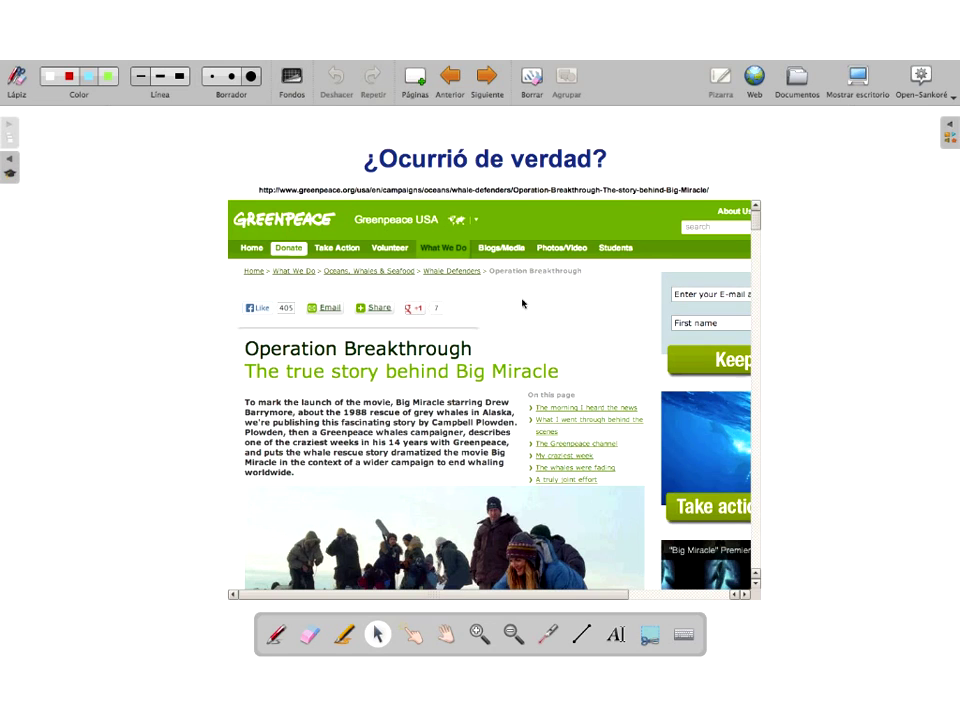
pyautogui.click(486, 77)
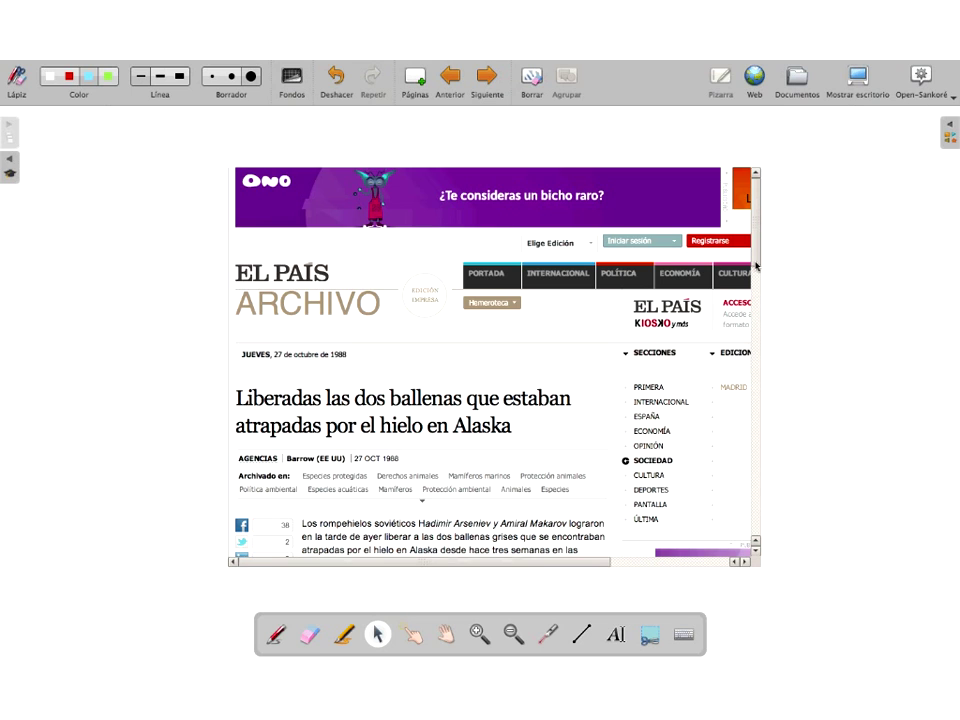
pyautogui.click(757, 266)
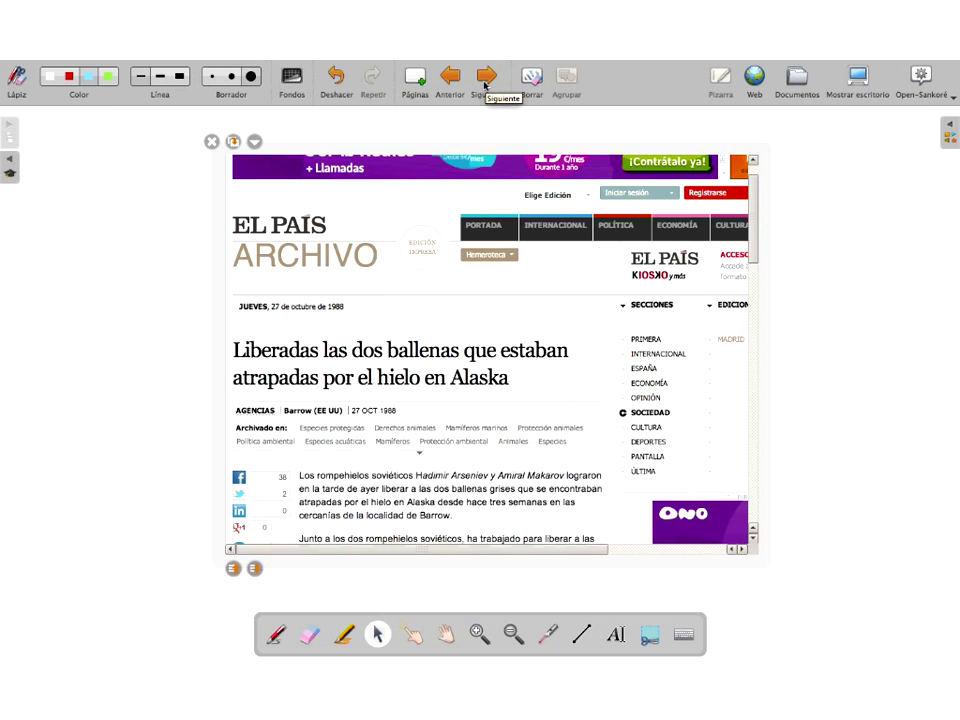
pyautogui.click(485, 76)
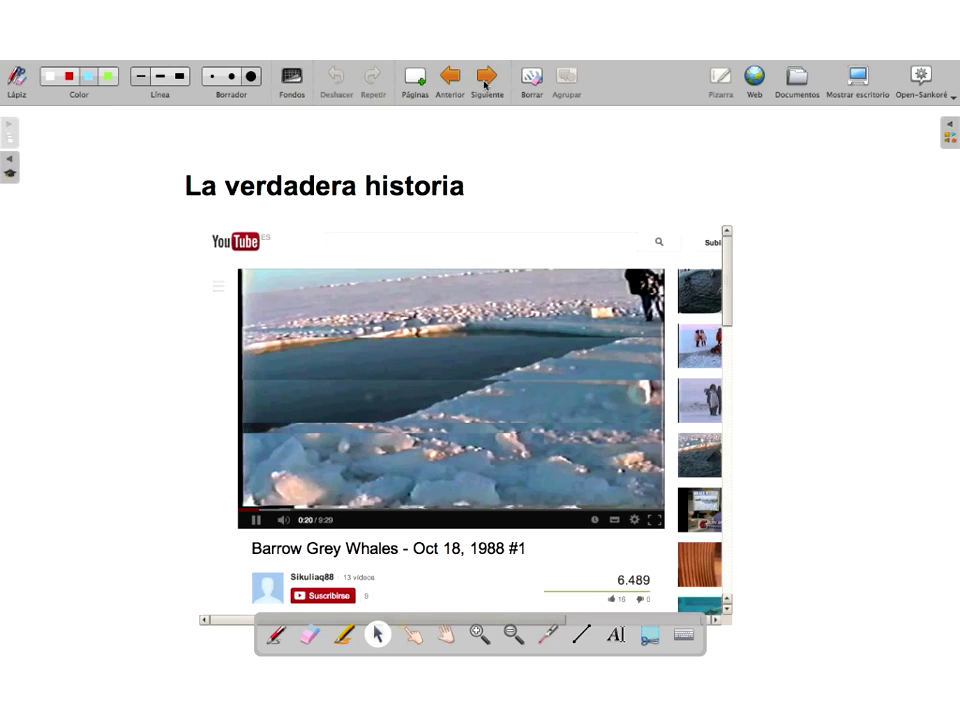
# Step: Advance to the "¿Dónde está Barrow?" page and look up Barrow in its Wikipedia widget
pyautogui.click(486, 80)
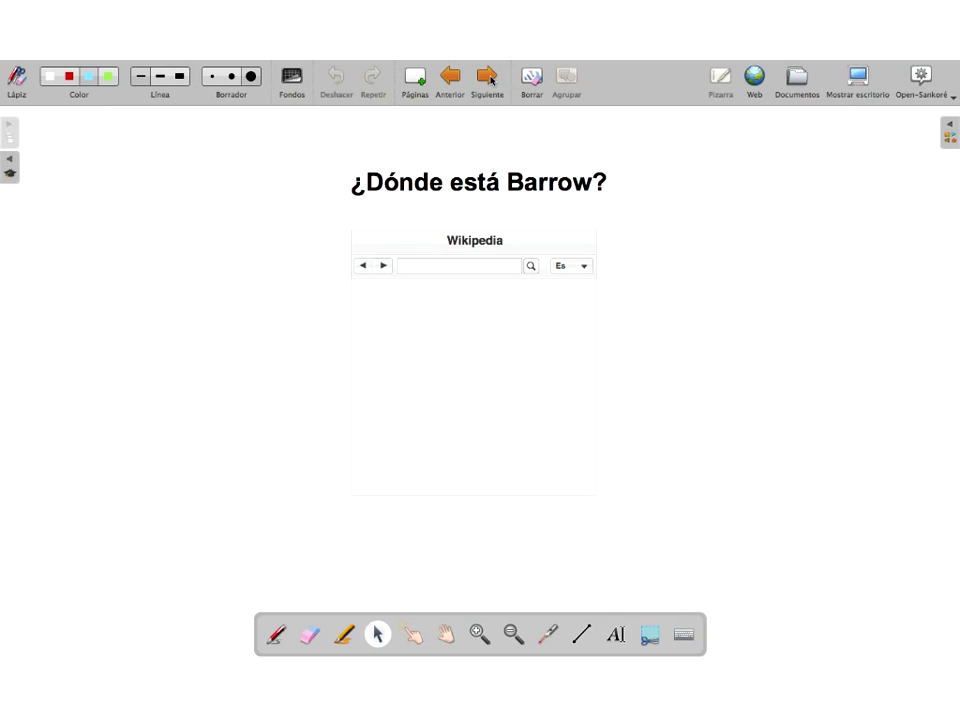
pyautogui.click(441, 269)
pyautogui.write('Barrow')
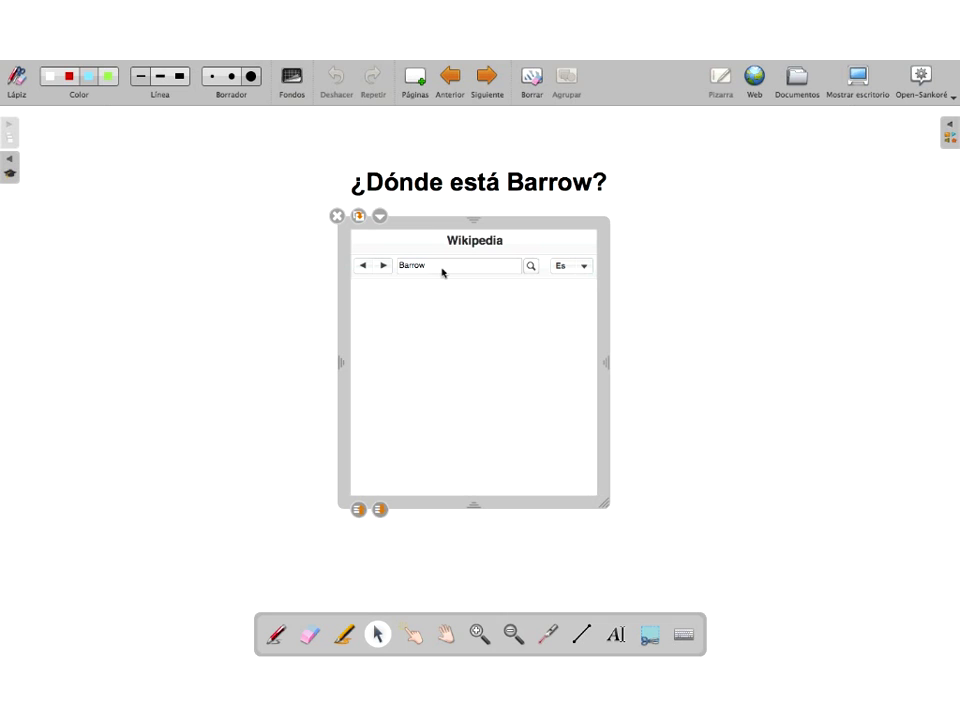
pyautogui.click(451, 270)
pyautogui.press('Return')
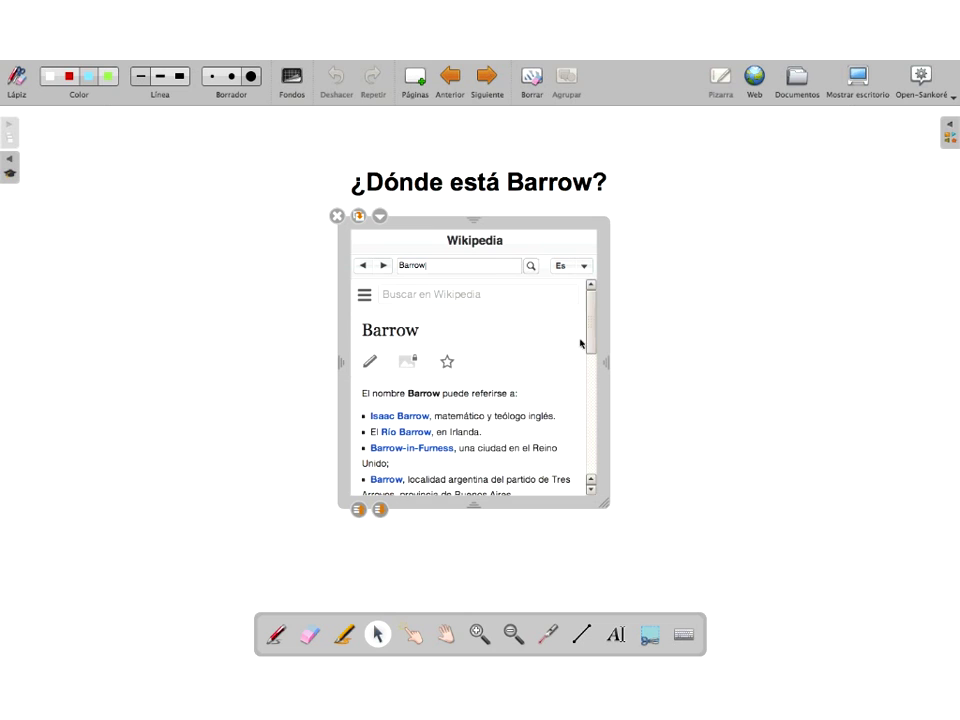
pyautogui.scroll(-3, 581, 344)
# Step: Advance to the interactive world map, enlarge North America and show the country information for Alaska
pyautogui.click(486, 78)
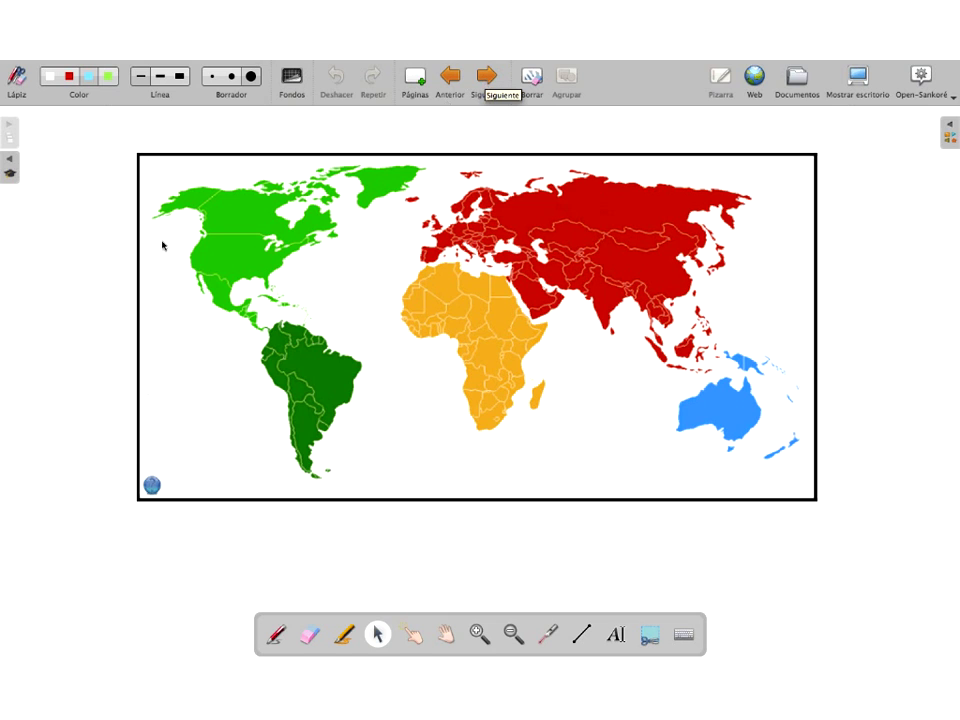
pyautogui.click(248, 263)
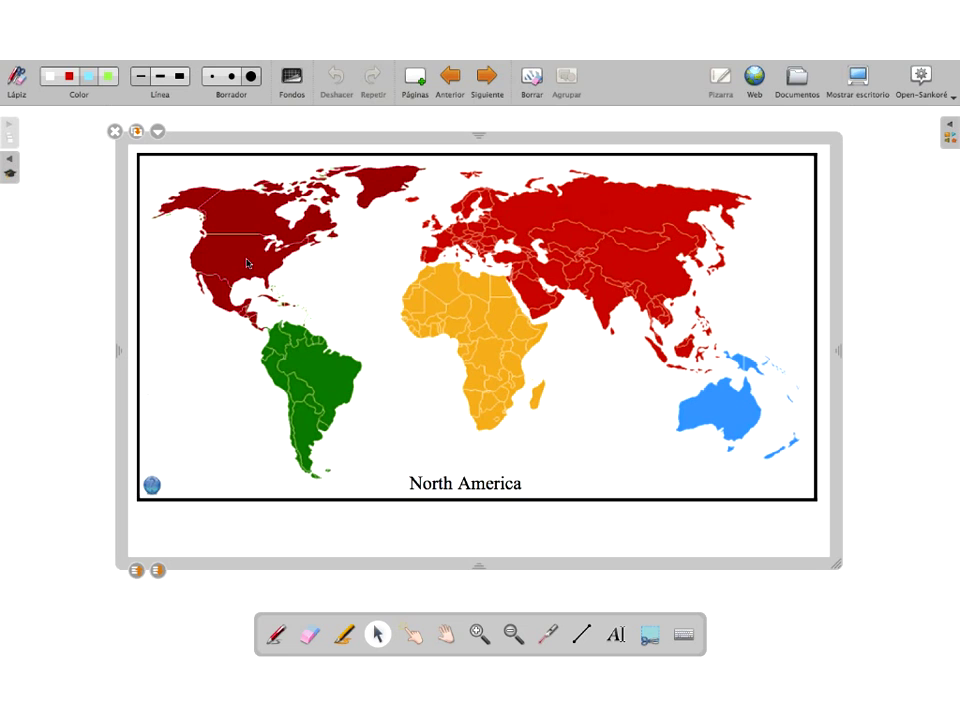
pyautogui.click(248, 263)
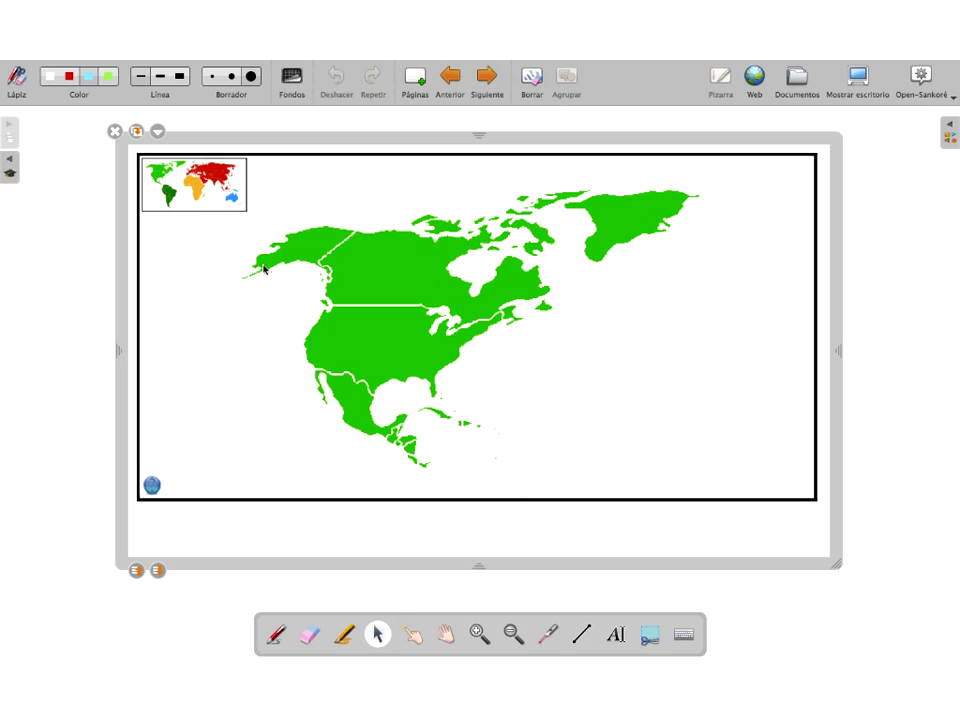
pyautogui.moveTo(326, 253)
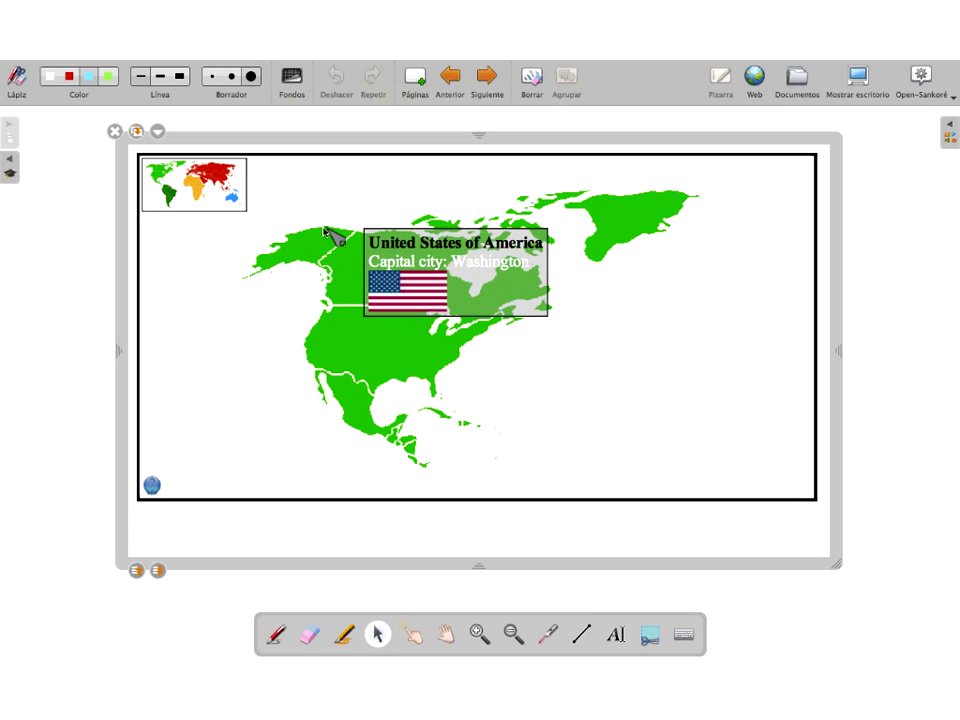
# Step: Advance past the Google Earth and blank pages to "¿Qué es Greenpeace?" and hide the floating drawing tools
pyautogui.click(492, 84)
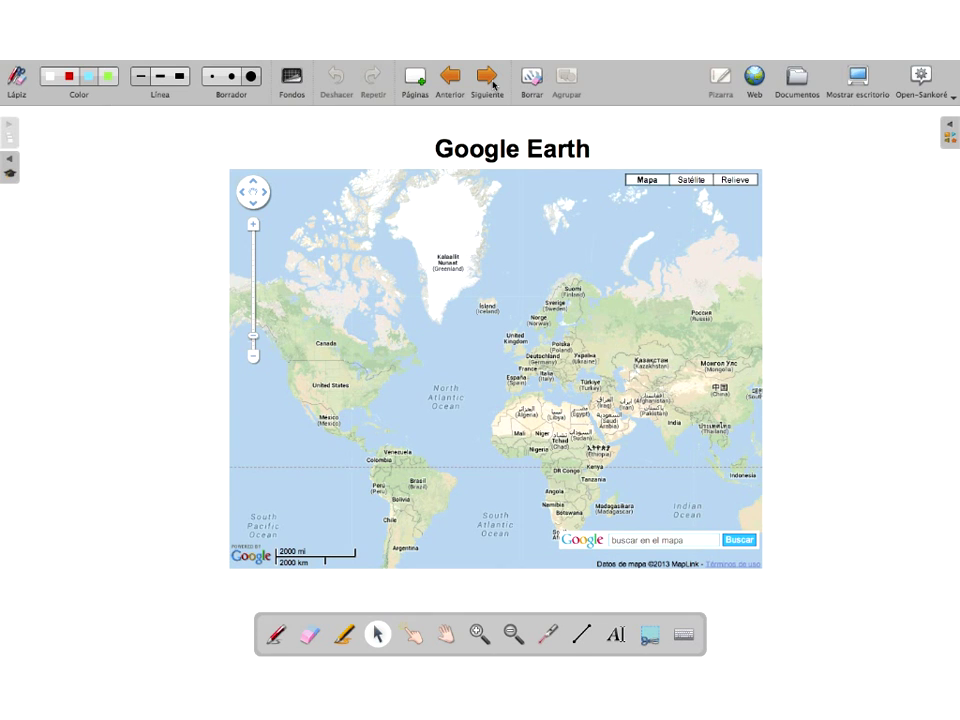
pyautogui.click(490, 78)
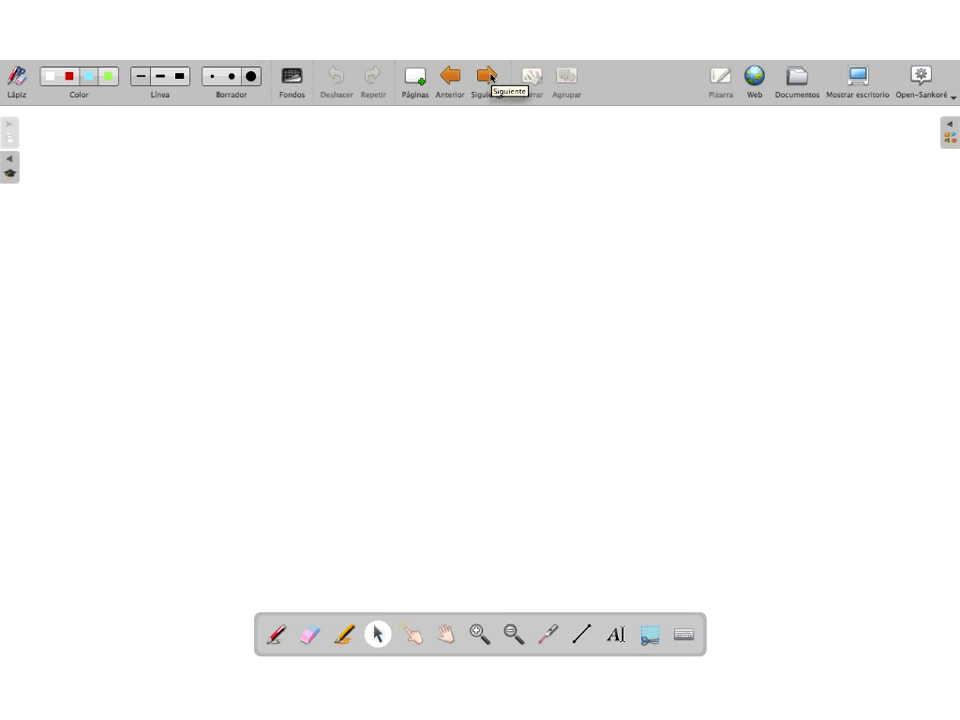
pyautogui.click(490, 78)
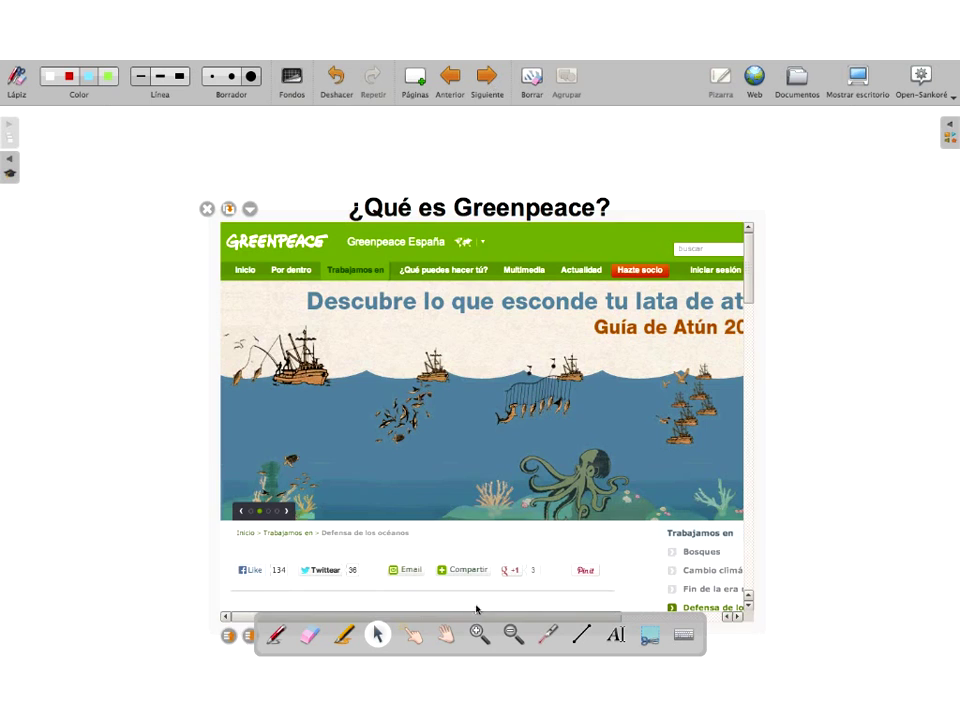
pyautogui.click(17, 82)
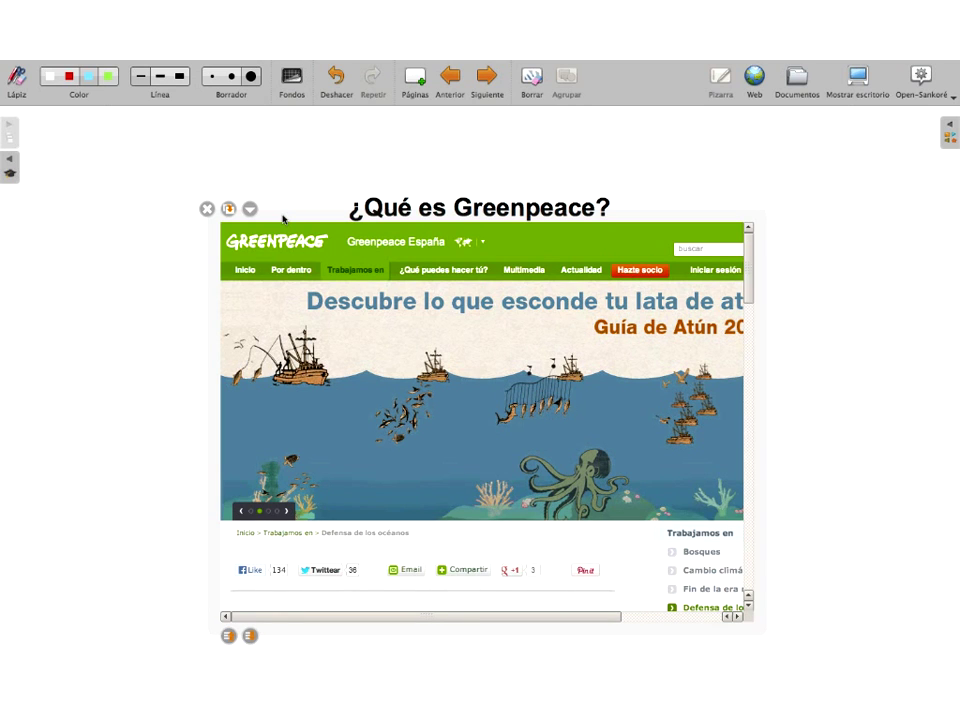
# Step: Play and pause the "Canto de ballenas" audio on the La ballena gris page, and advance to the Actividad page
pyautogui.click(483, 76)
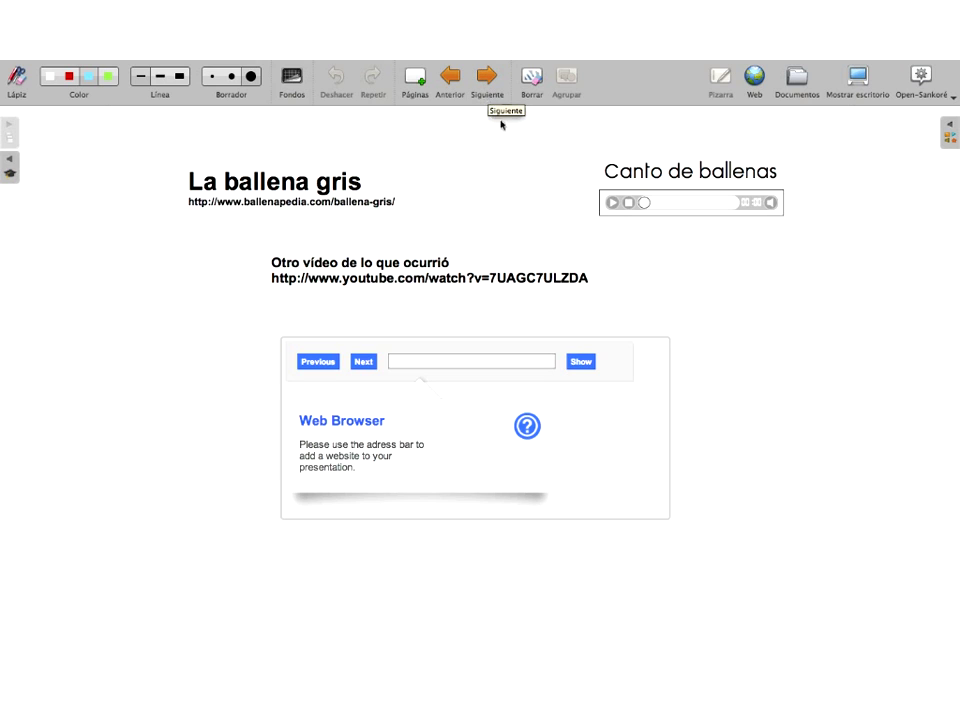
pyautogui.click(614, 202)
pyautogui.click(777, 210)
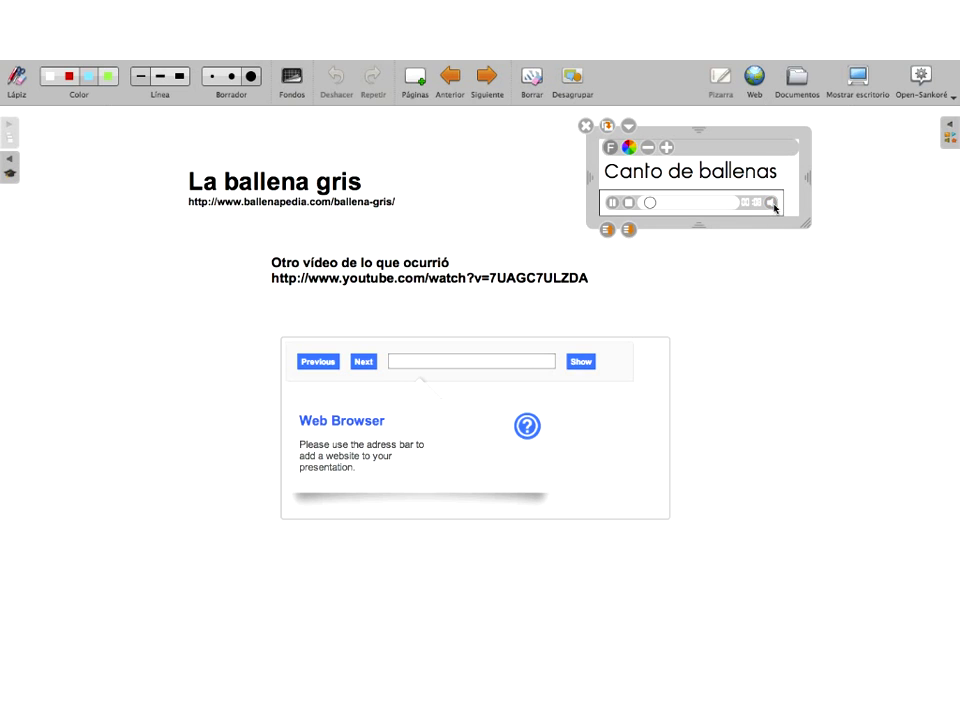
pyautogui.press('F12')
pyautogui.click(612, 203)
pyautogui.click(487, 76)
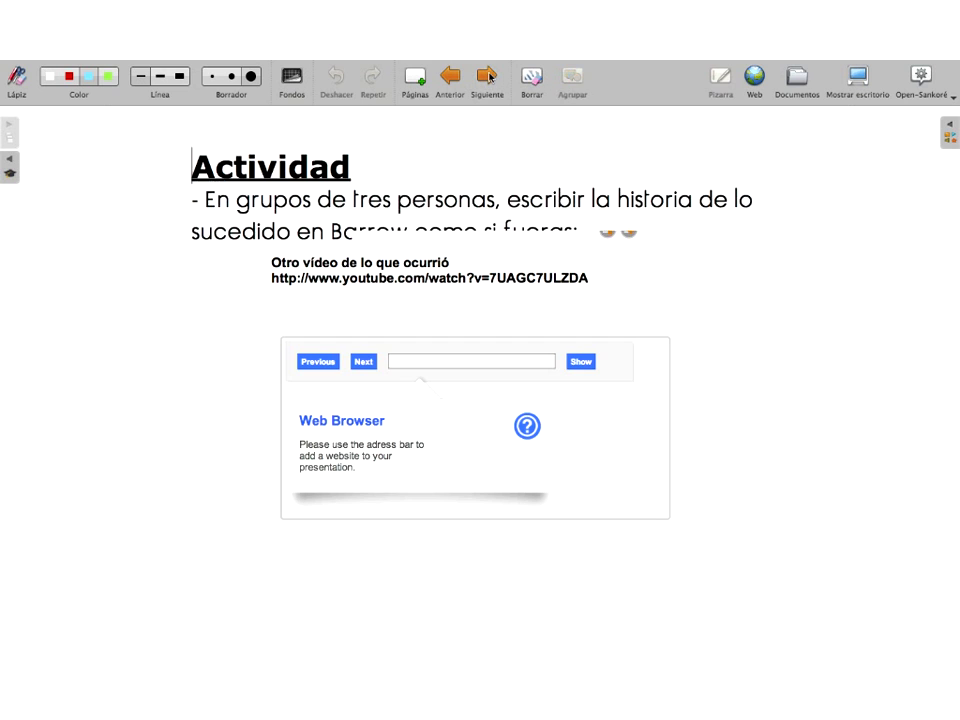